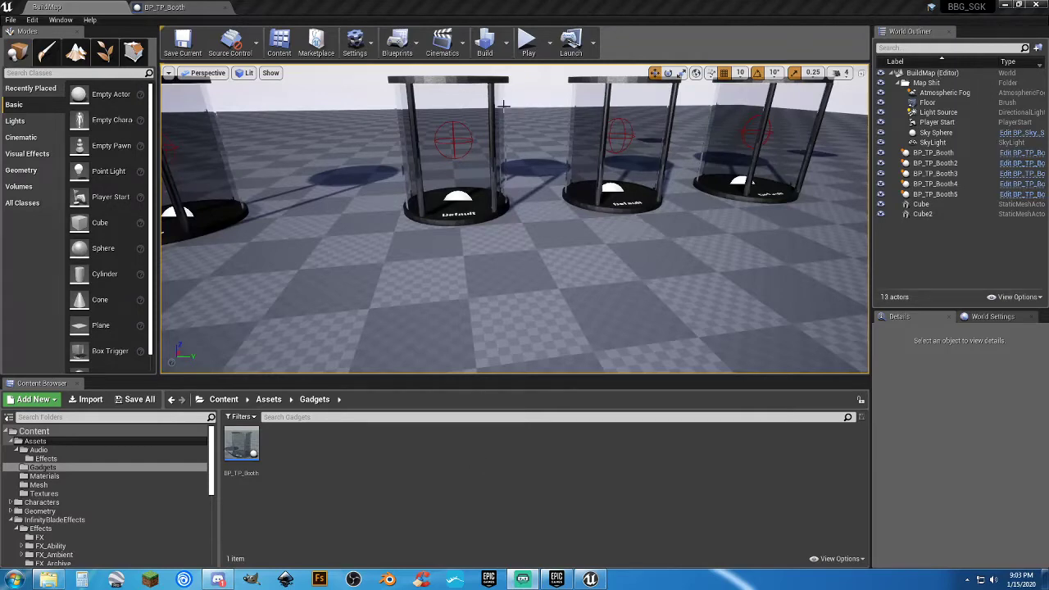
Play the level briefly, stop it, and select the BP_TP_Booth5 booth to view its teleport destination settings
{"action": "left_click", "coordinate": [528, 41]}
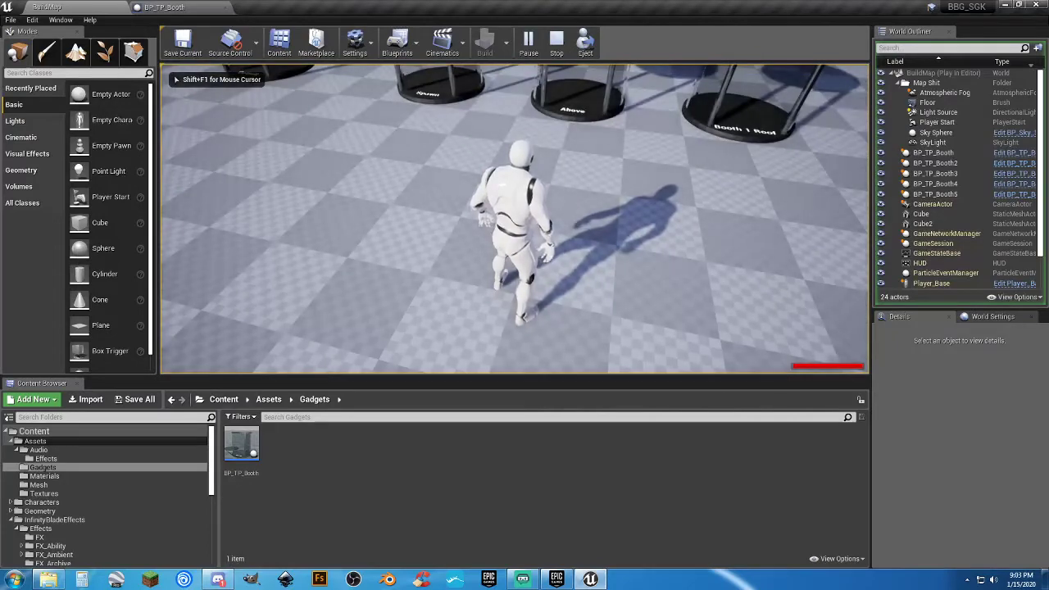
{"action": "key", "text": "Escape"}
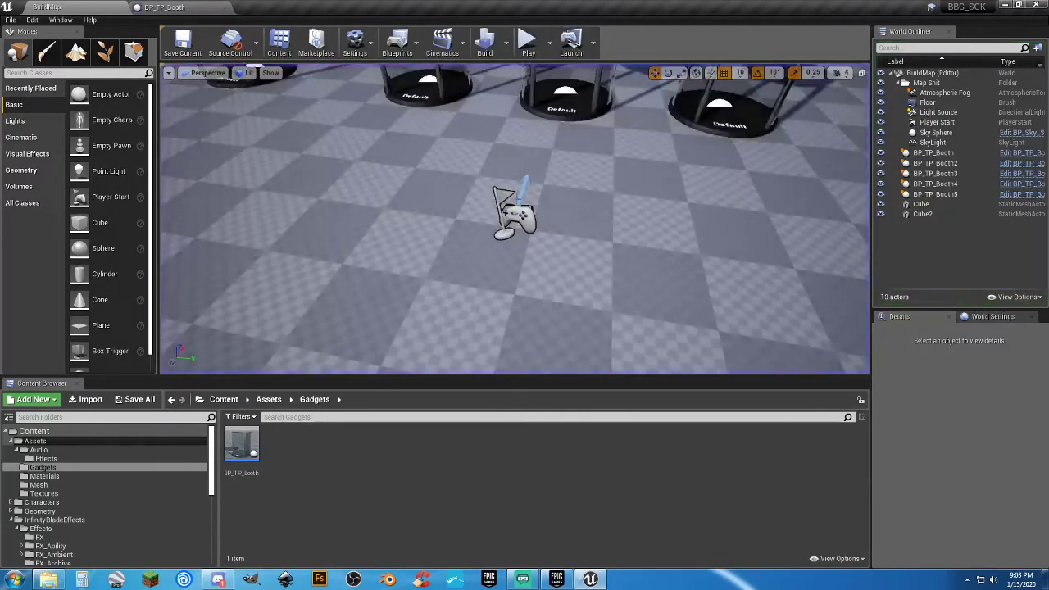
{"action": "right_click_drag", "start_coordinate": [515, 218], "coordinate": [598, 185]}
{"action": "key", "text": "w"}
{"action": "key", "text": "a"}
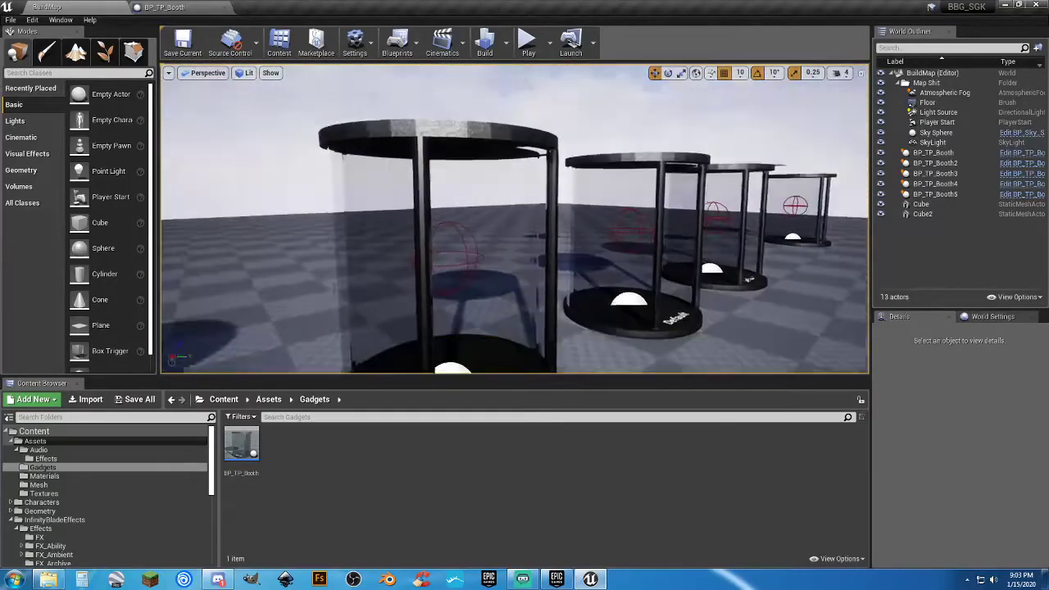
{"action": "right_click_drag", "start_coordinate": [525, 190], "coordinate": [423, 280]}
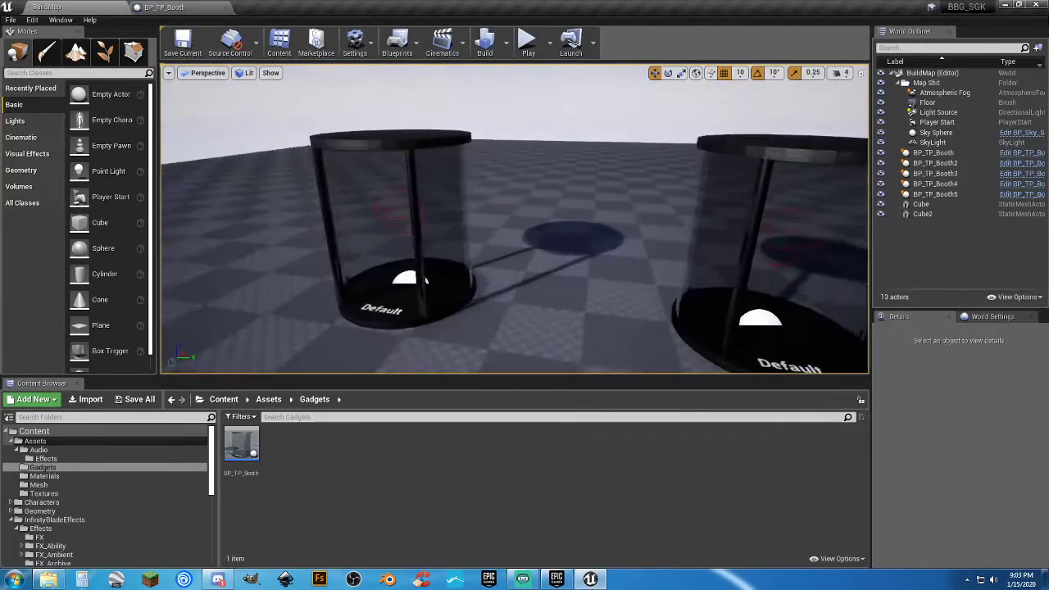
{"action": "right_click_drag", "start_coordinate": [529, 224], "coordinate": [529, 224]}
{"action": "left_click", "coordinate": [431, 306]}
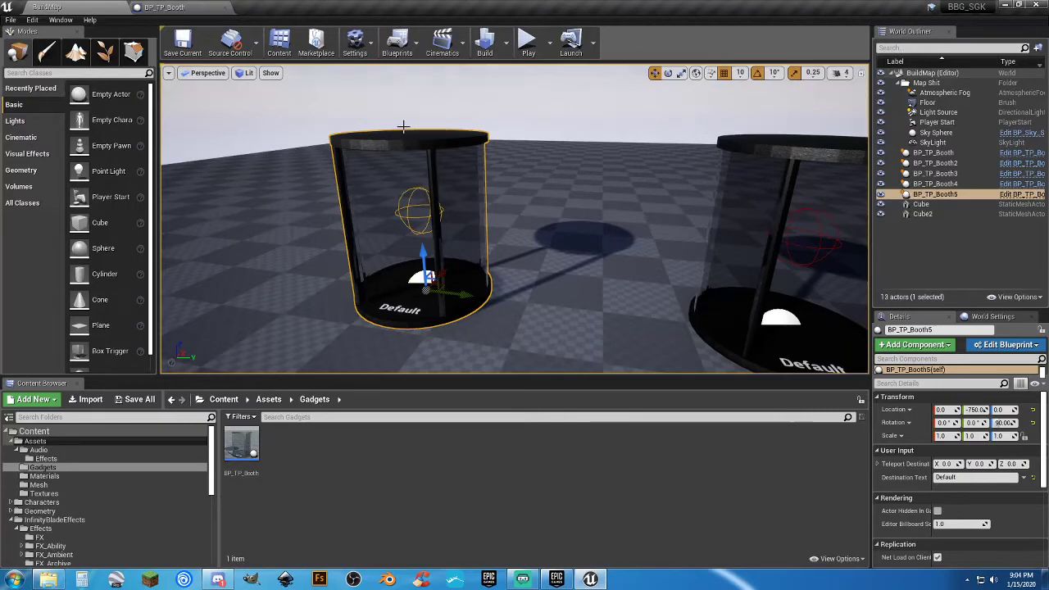
Play the level in the viewport, run the character through the teleport booths to test their destinations, and end the session
{"action": "left_click", "coordinate": [529, 46]}
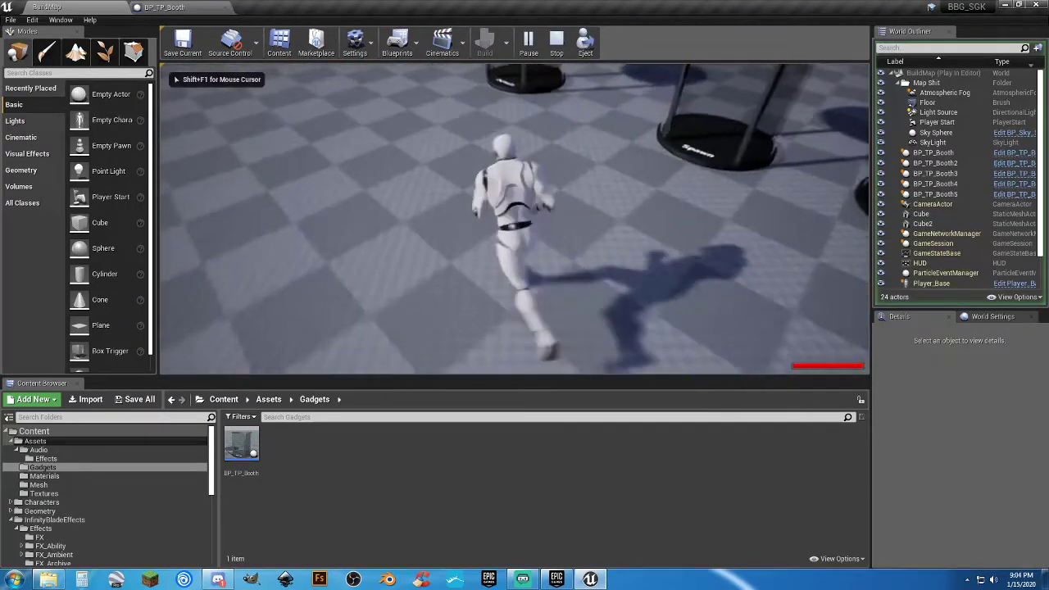
{"action": "key", "text": "w"}
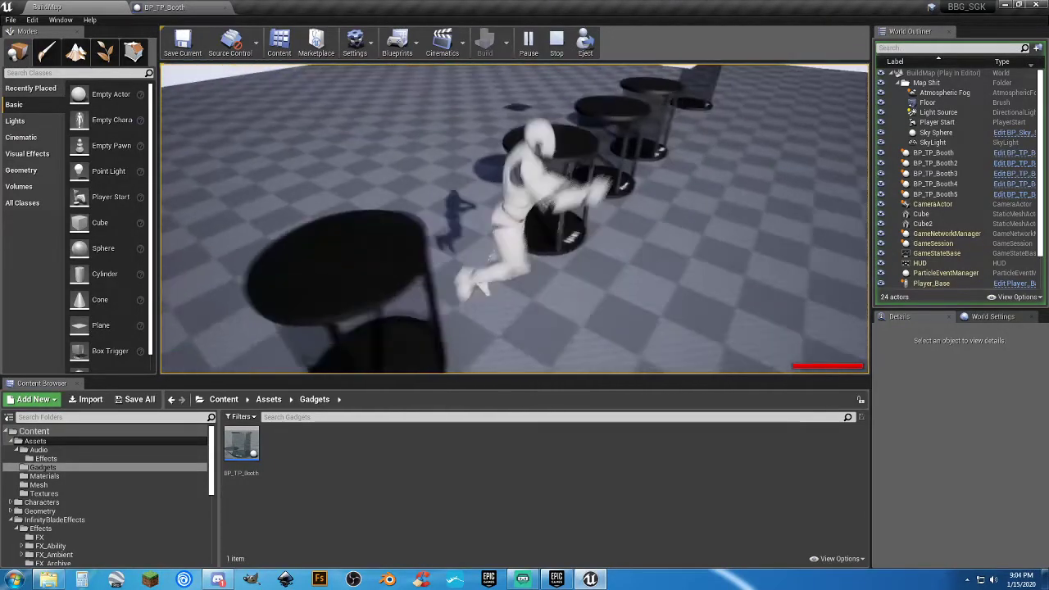
{"action": "key", "text": "w"}
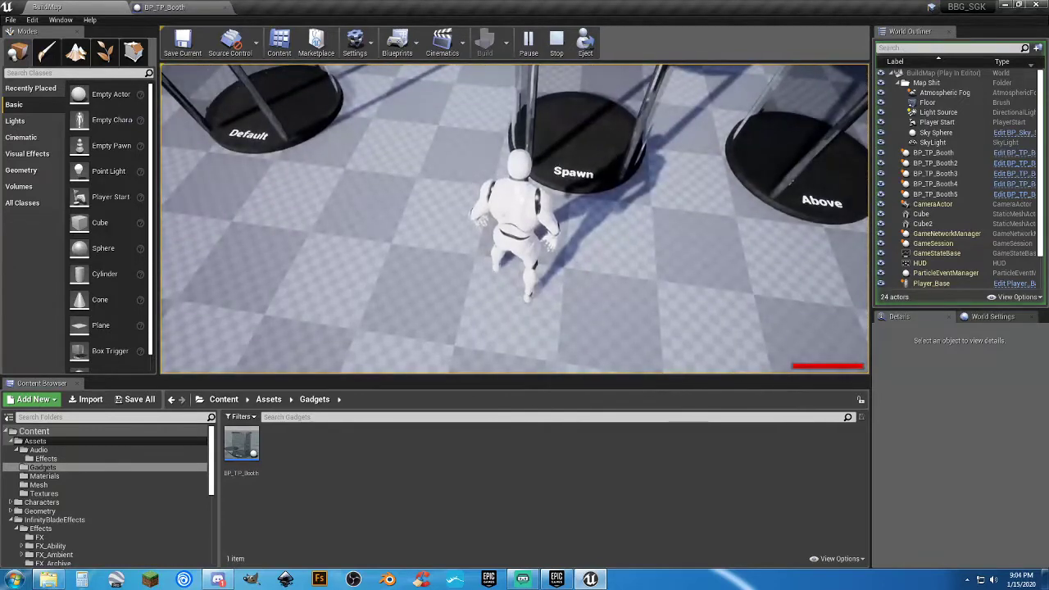
{"action": "key", "text": "w"}
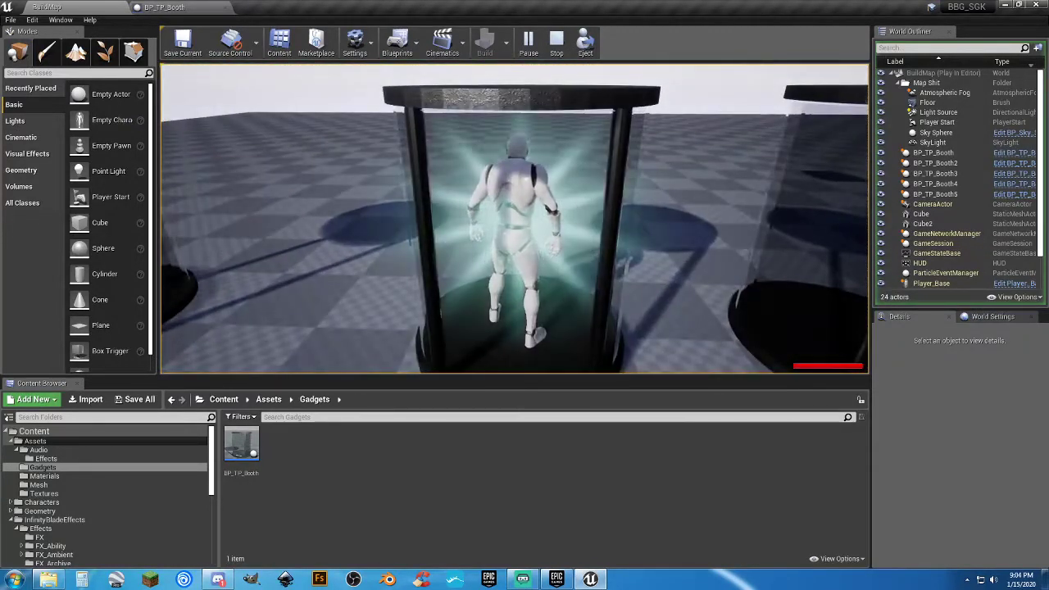
{"action": "key", "text": "w"}
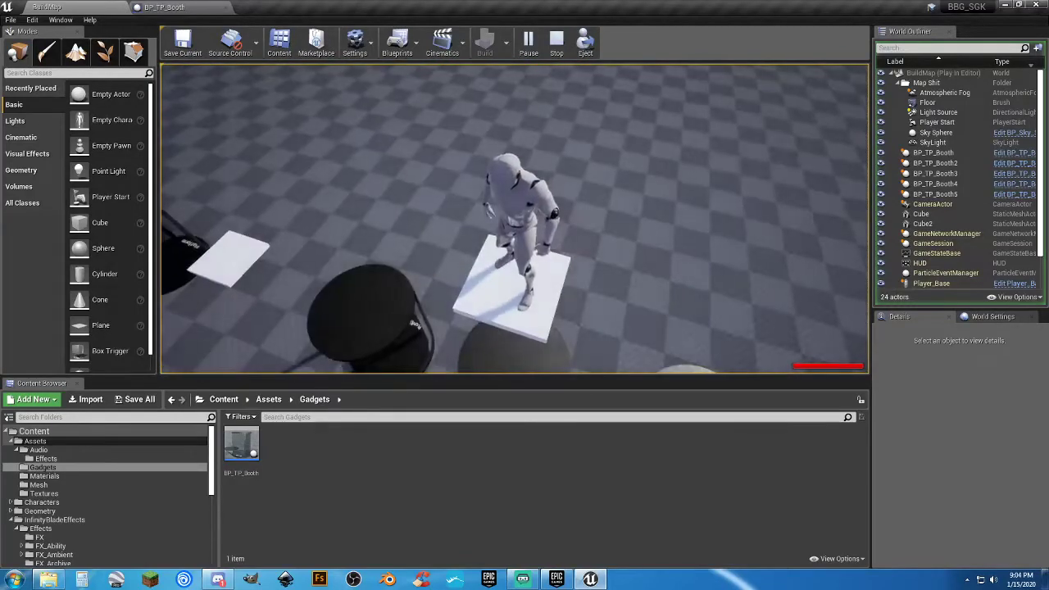
{"action": "key", "text": "w"}
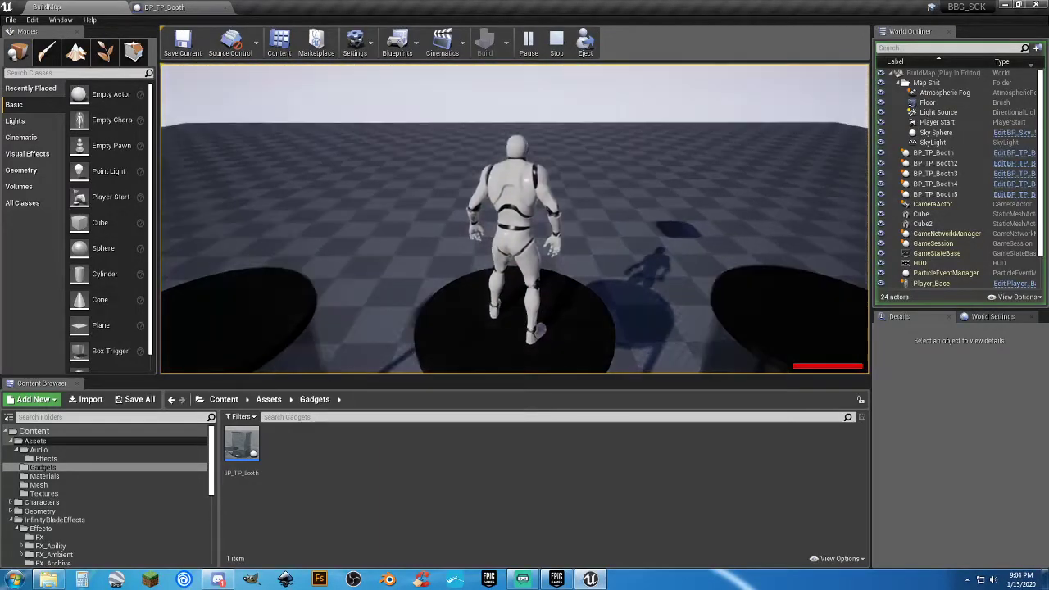
{"action": "key", "text": "w"}
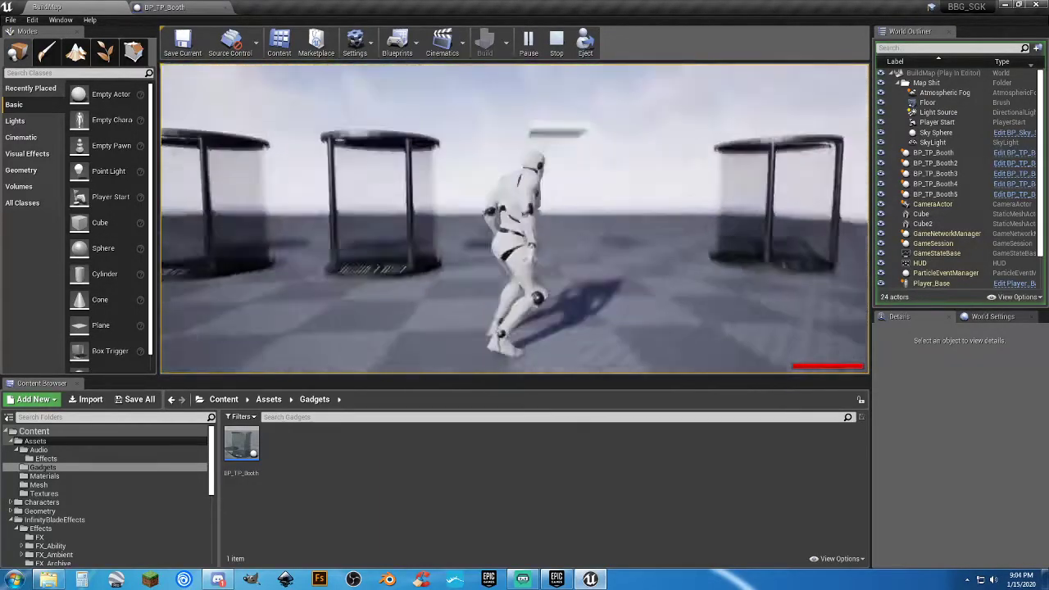
{"action": "key", "text": "d"}
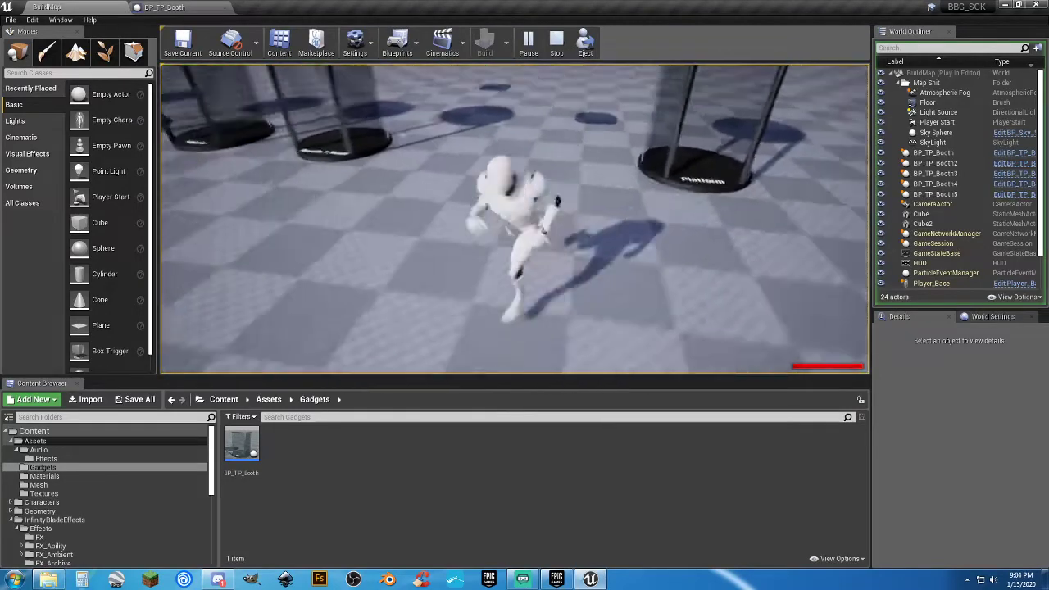
{"action": "key", "text": "Escape"}
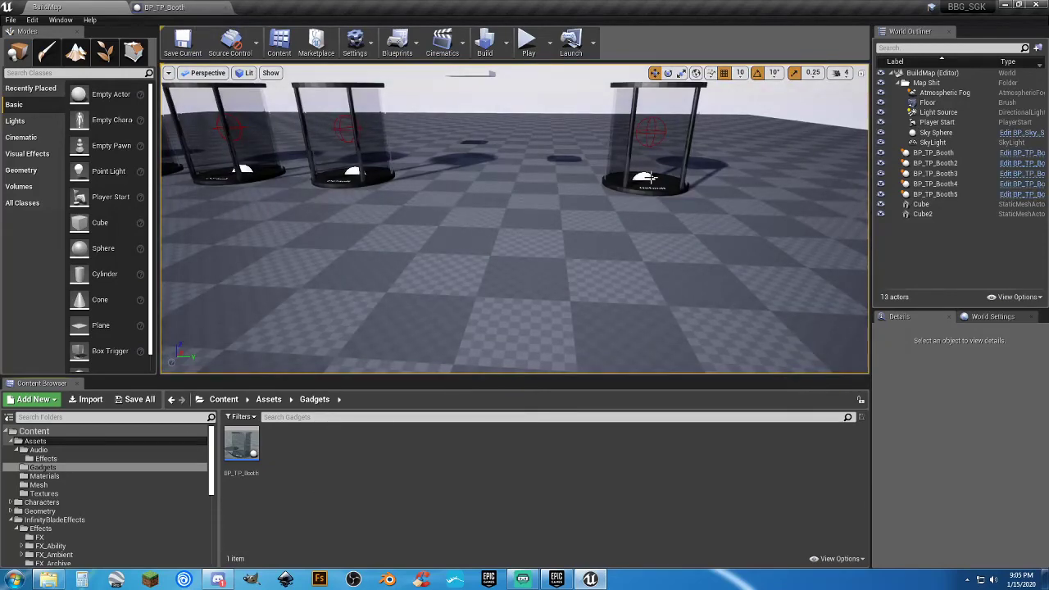
Examine the far Default booth and select the floating white platform (Cube) to view its location values
{"action": "right_click_drag", "start_coordinate": [584, 250], "coordinate": [643, 248]}
{"action": "key", "text": "w"}
{"action": "right_click_drag", "start_coordinate": [426, 313], "coordinate": [426, 315]}
{"action": "key", "text": "d"}
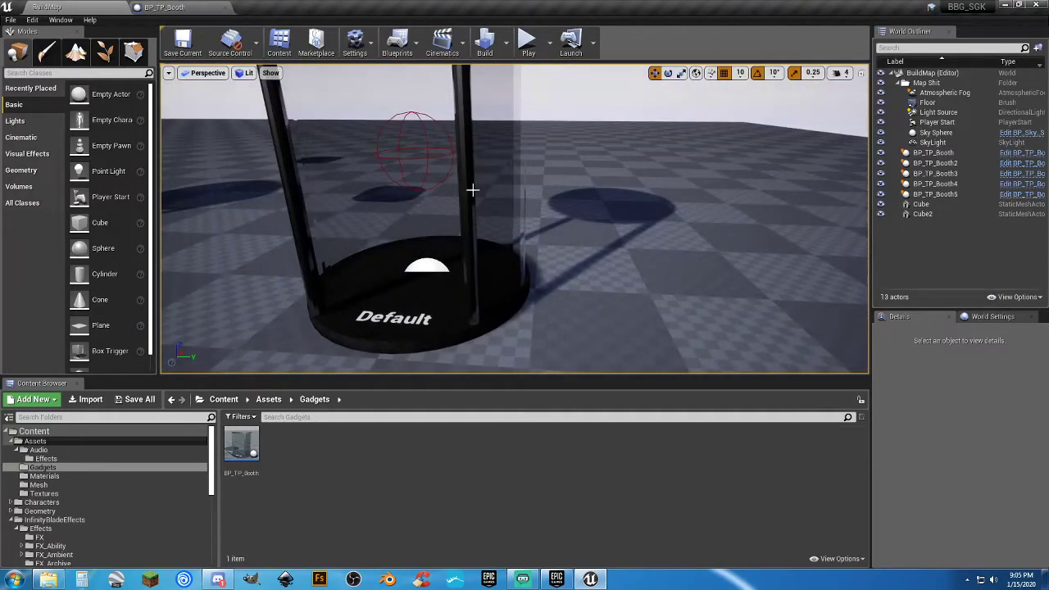
{"action": "key", "text": "s"}
{"action": "mouse_move", "coordinate": [499, 268]}
{"action": "right_mouse_down"}
{"action": "mouse_move", "coordinate": [525, 271]}
{"action": "mouse_move", "coordinate": [507, 273]}
{"action": "right_mouse_up"}
{"action": "key", "text": "a"}
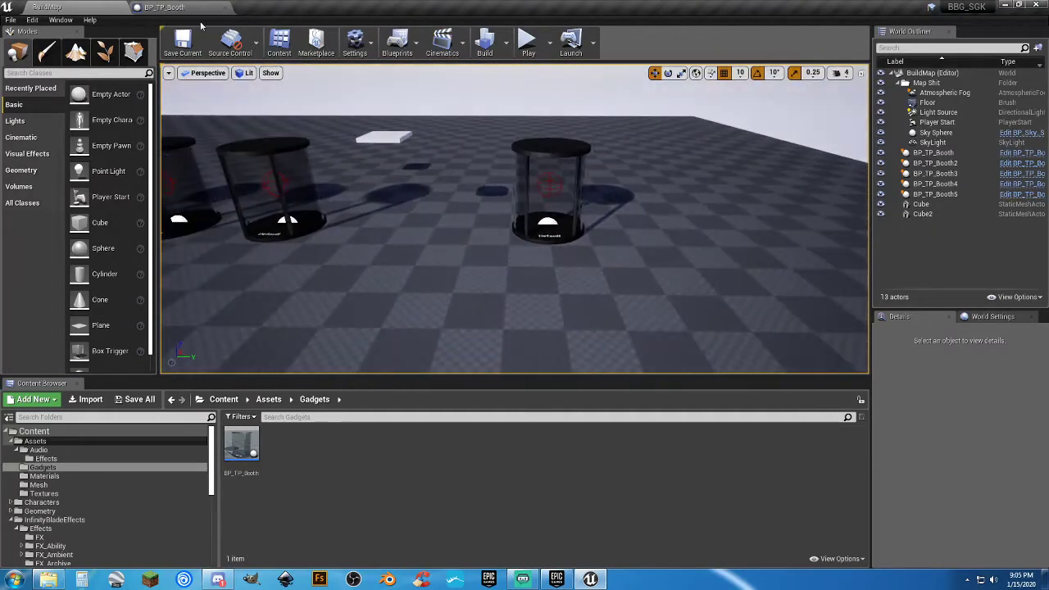
{"action": "mouse_move", "coordinate": [438, 198]}
{"action": "right_mouse_down"}
{"action": "mouse_move", "coordinate": [425, 181]}
{"action": "mouse_move", "coordinate": [439, 197]}
{"action": "right_mouse_up"}
{"action": "key", "text": "w"}
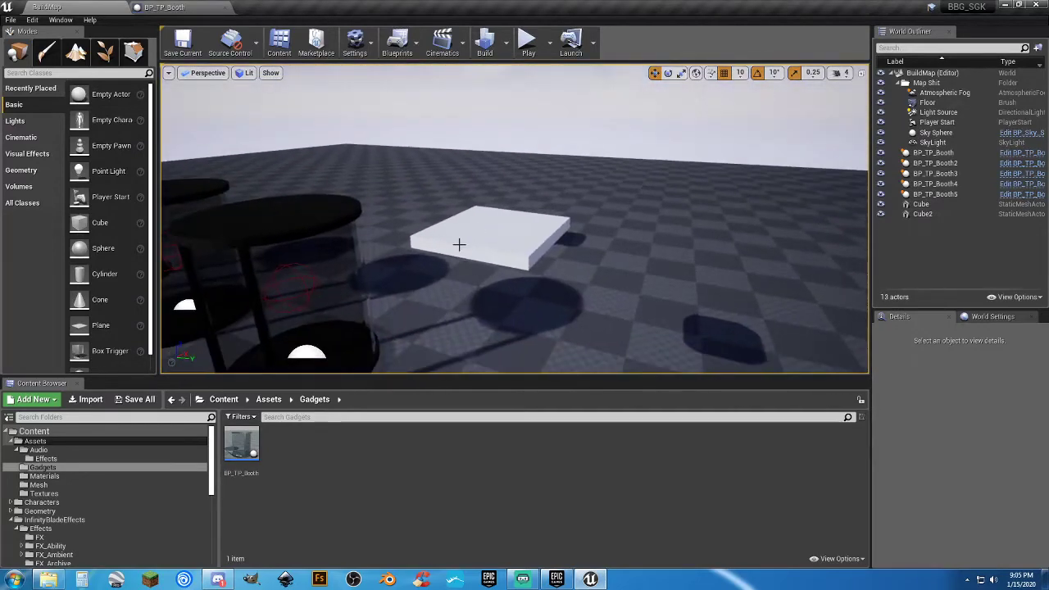
{"action": "left_click", "coordinate": [506, 248]}
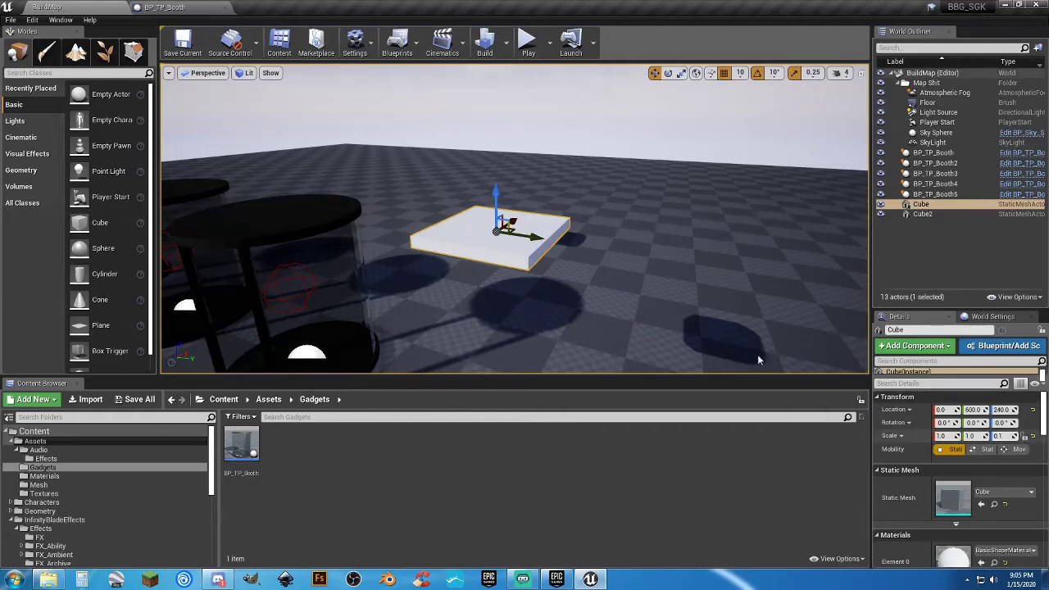
Select and frame the BP_TP_Booth4 booth to compare its Teleport Destination and Destination Text with the platform
{"action": "key", "text": "s"}
{"action": "right_click_drag", "start_coordinate": [526, 262], "coordinate": [656, 296]}
{"action": "key", "text": "w"}
{"action": "right_click_drag", "start_coordinate": [527, 281], "coordinate": [511, 331]}
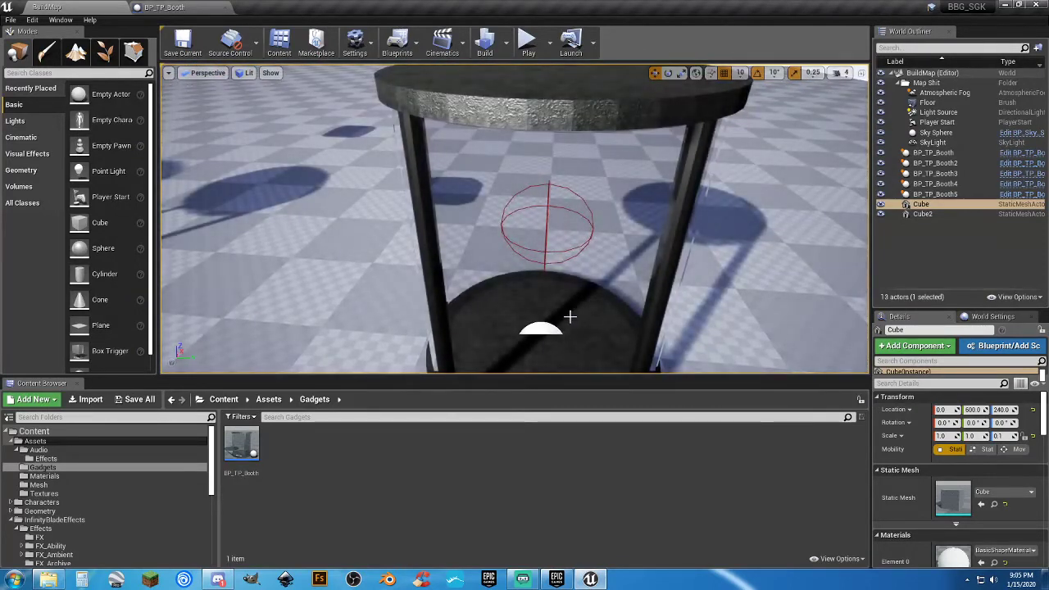
{"action": "left_click", "coordinate": [569, 315]}
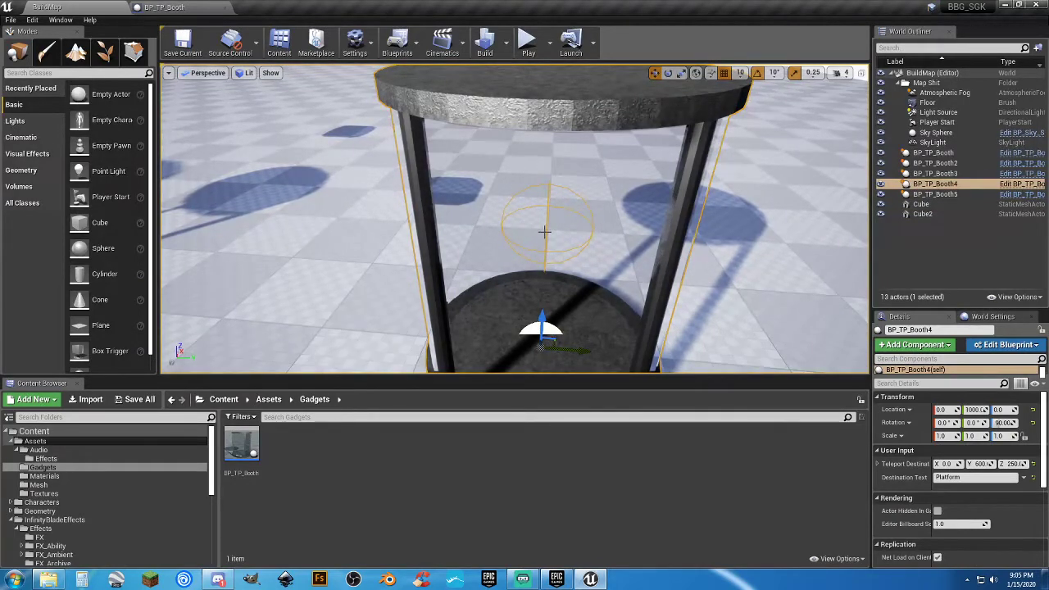
{"action": "key", "text": "f"}
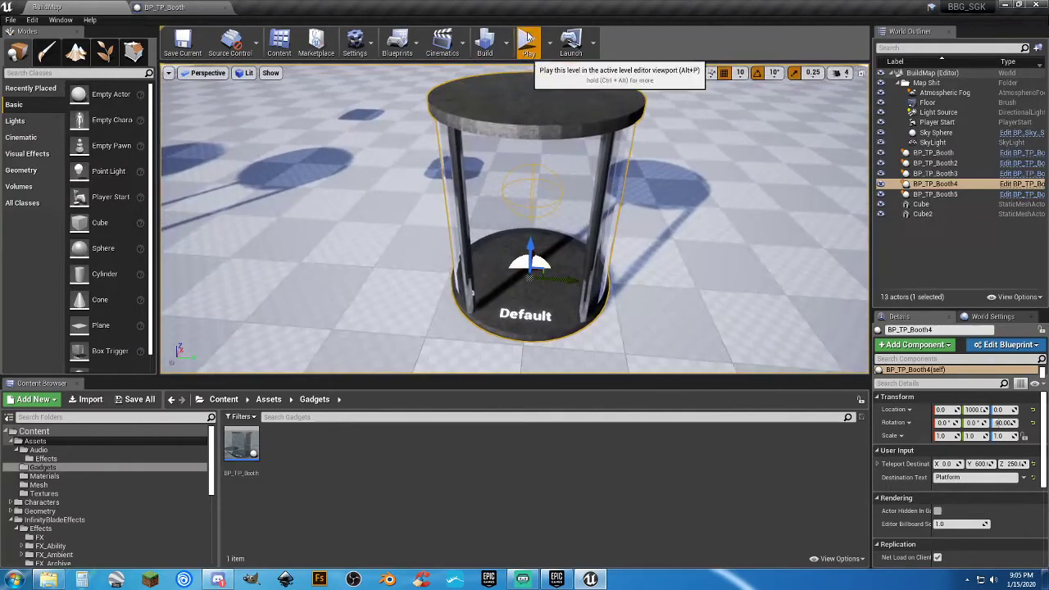
Play the level again, teleport onto a booth roof, jump down and run around the booths, and end the session
{"action": "left_click", "coordinate": [529, 39]}
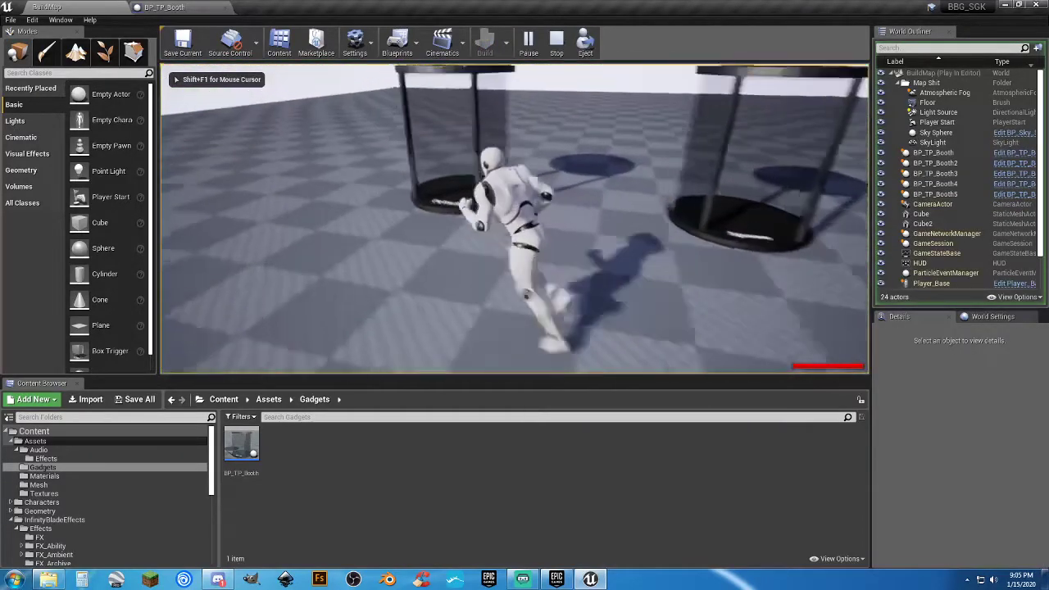
{"action": "key", "text": "w"}
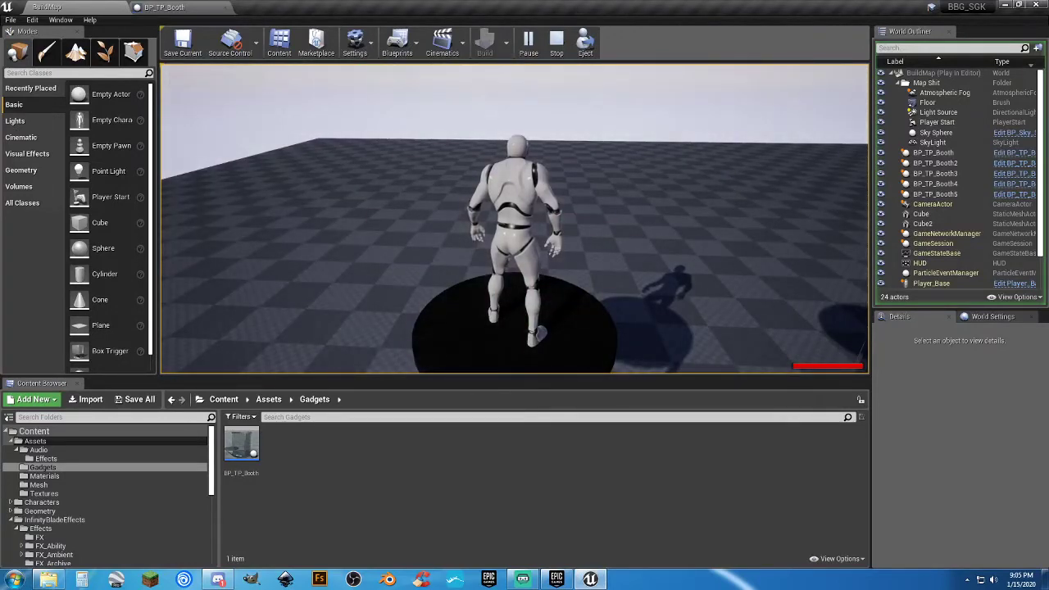
{"action": "key", "text": "s"}
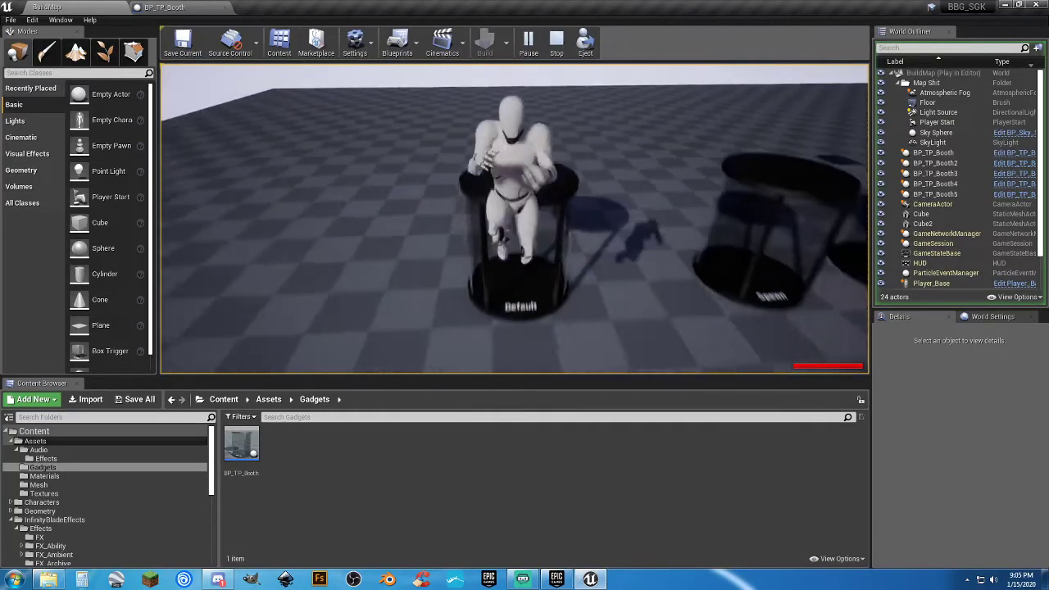
{"action": "key", "text": "d"}
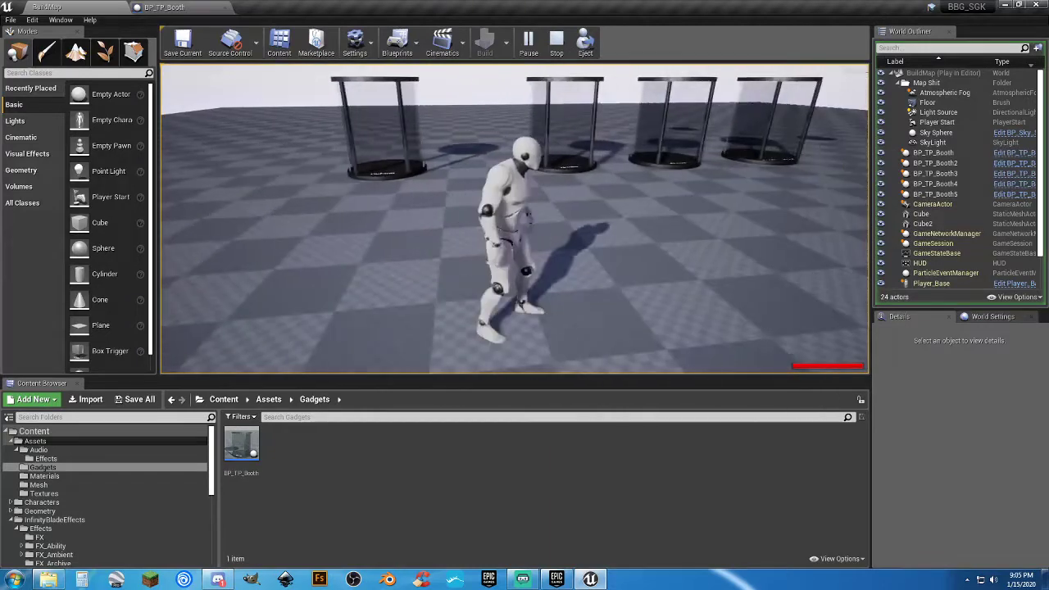
{"action": "key", "text": "w"}
{"action": "key", "text": "w"}
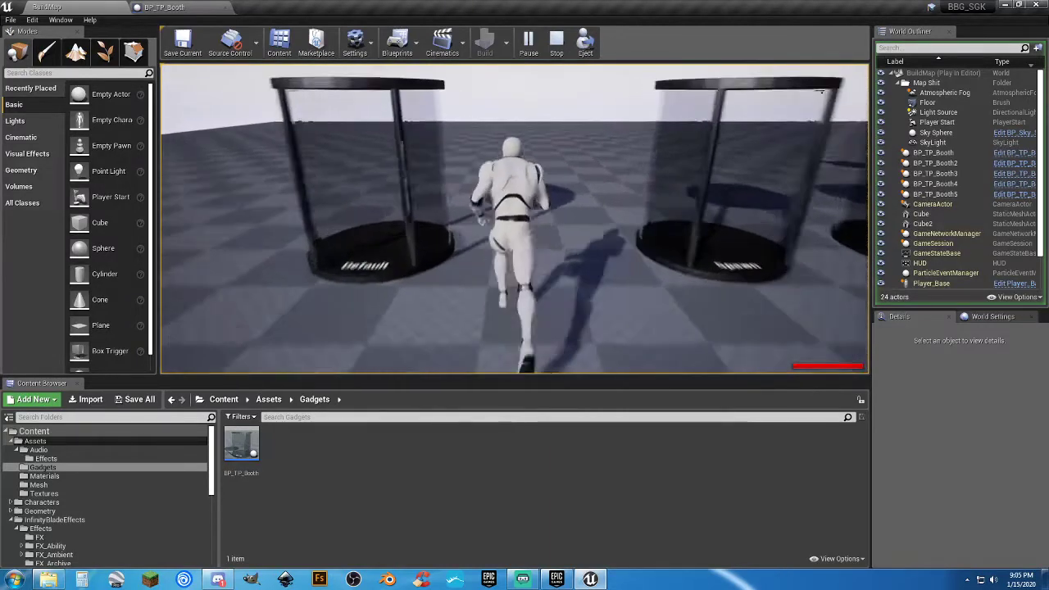
{"action": "key", "text": "s"}
{"action": "key", "text": "d"}
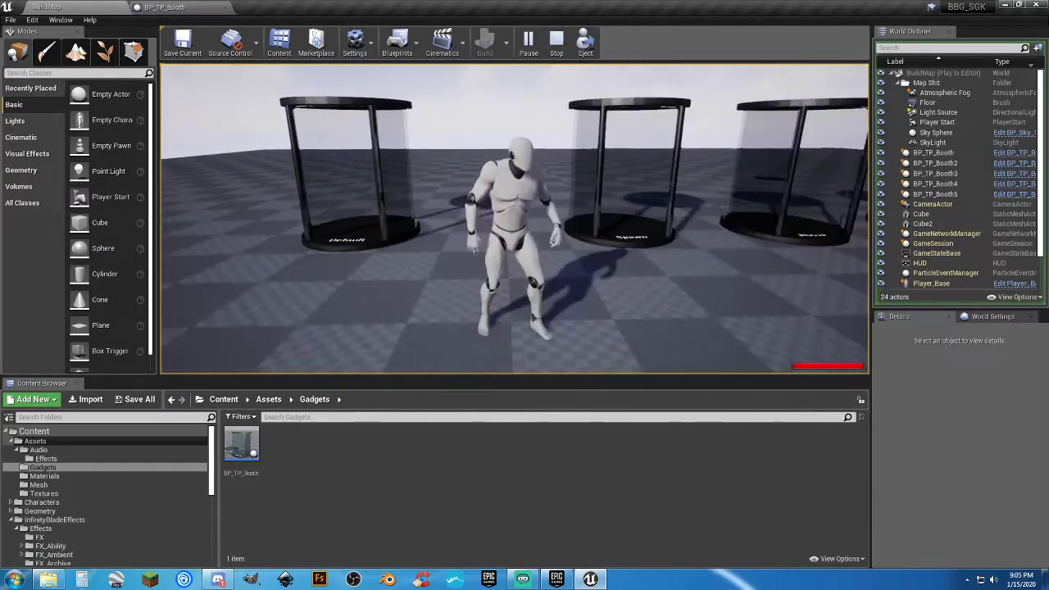
{"action": "key", "text": "Escape"}
Set the number of players to 2 and launch the game in a new editor window
{"action": "left_click", "coordinate": [548, 42]}
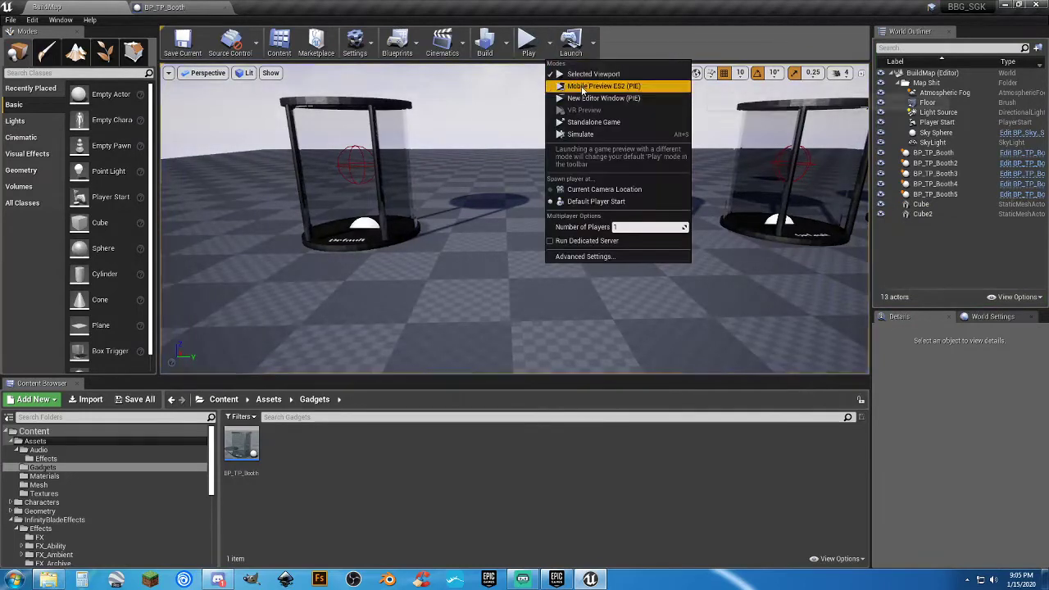
{"action": "left_click_drag", "start_coordinate": [627, 228], "coordinate": [636, 228]}
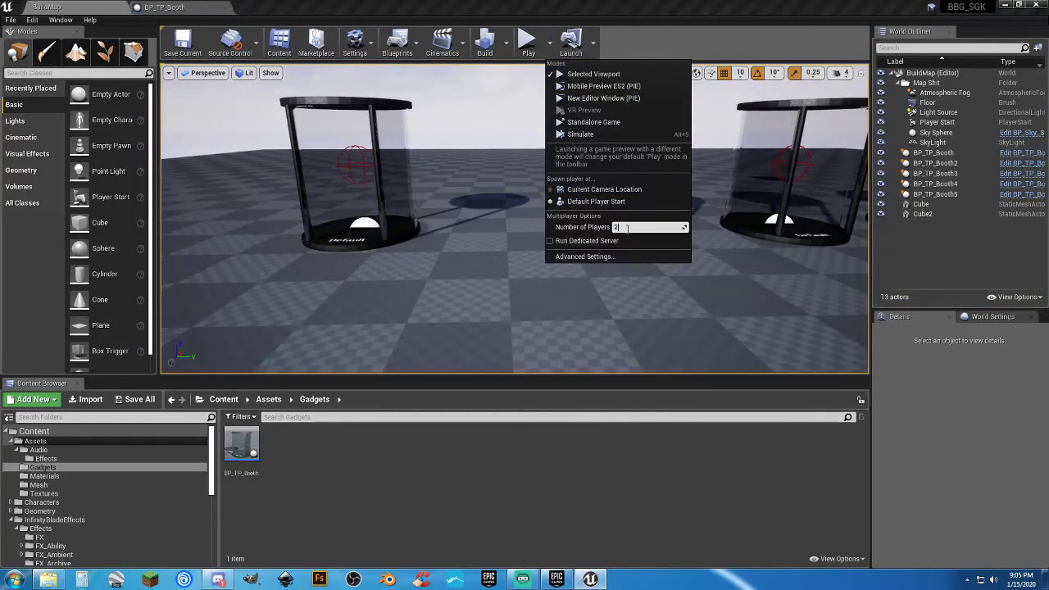
{"action": "left_click", "coordinate": [602, 97]}
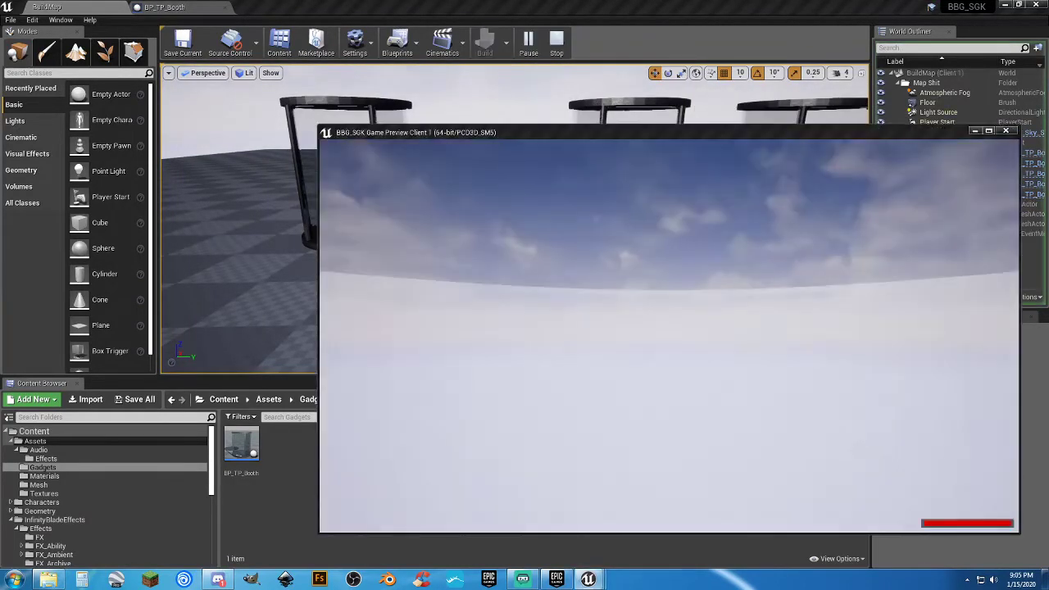
Run the characters around the teleport booths in the two-player session, switching between player windows, and end the session
{"action": "key", "text": "a"}
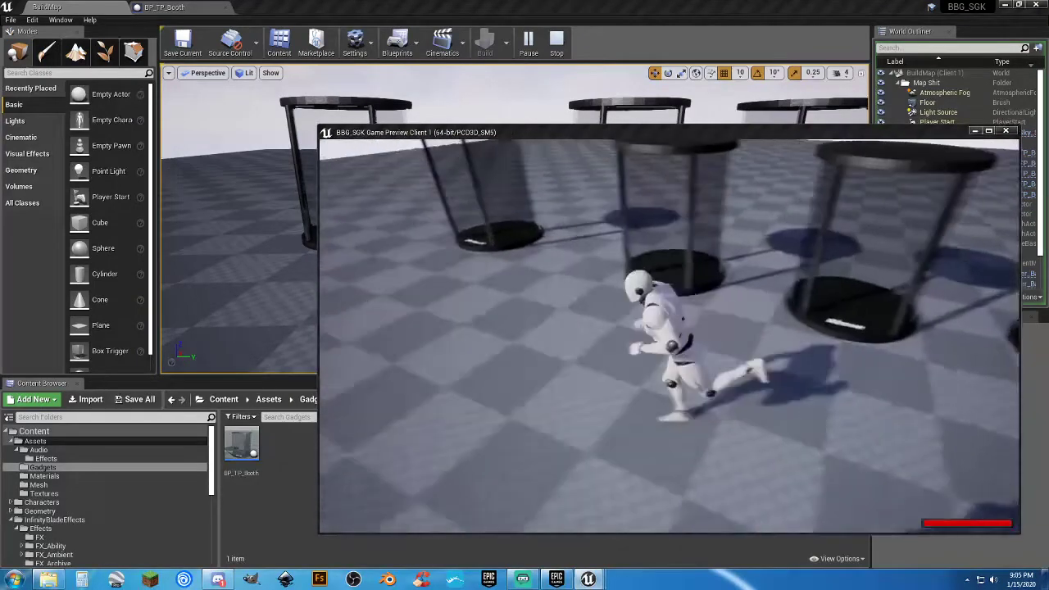
{"action": "key", "text": "w"}
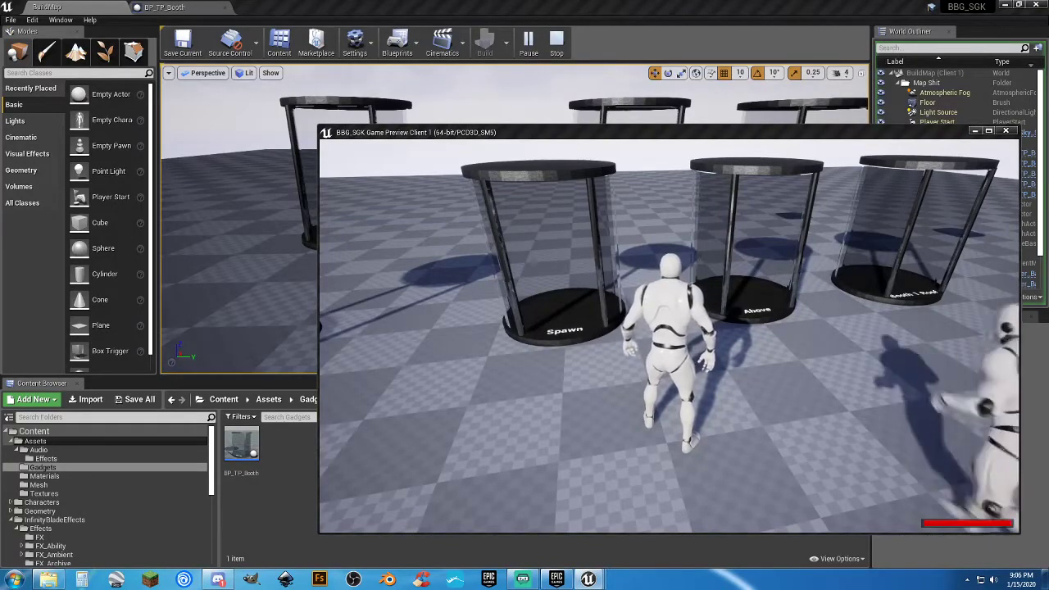
{"action": "key", "text": "alt+Tab"}
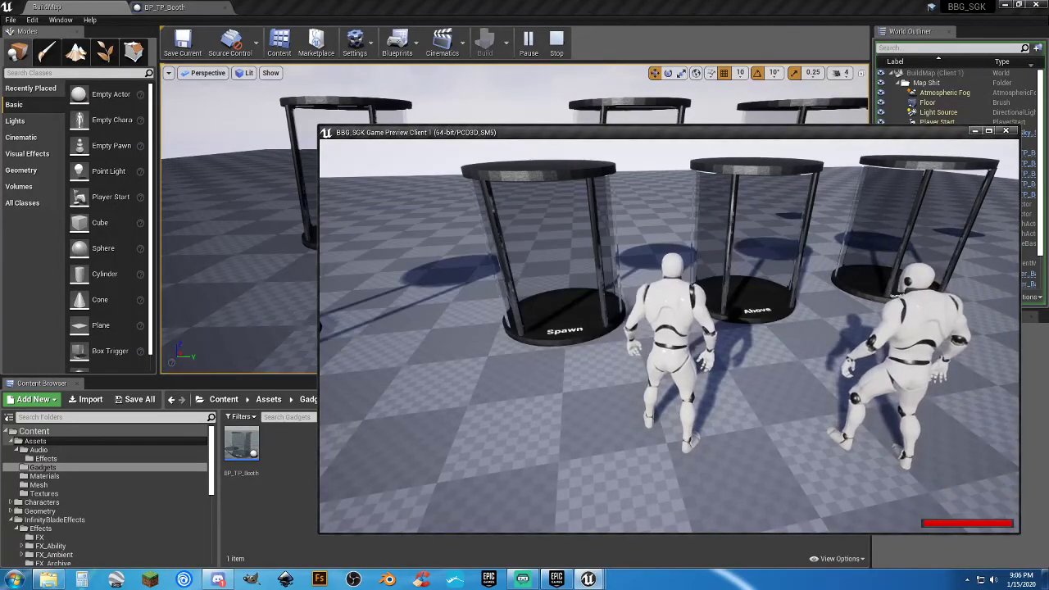
{"action": "key", "text": "w"}
{"action": "key", "text": "w"}
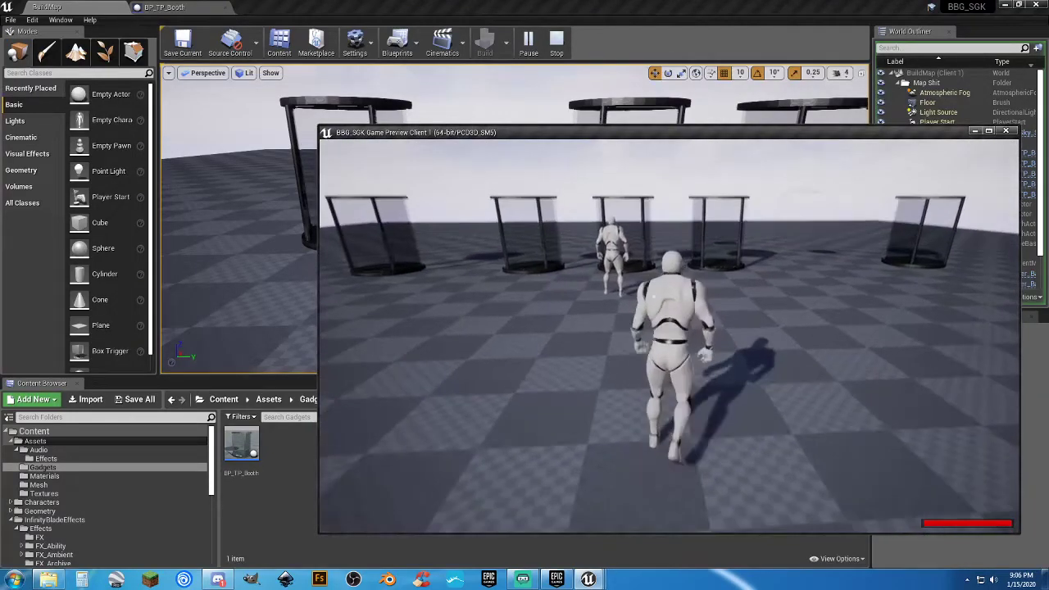
{"action": "key", "text": "s"}
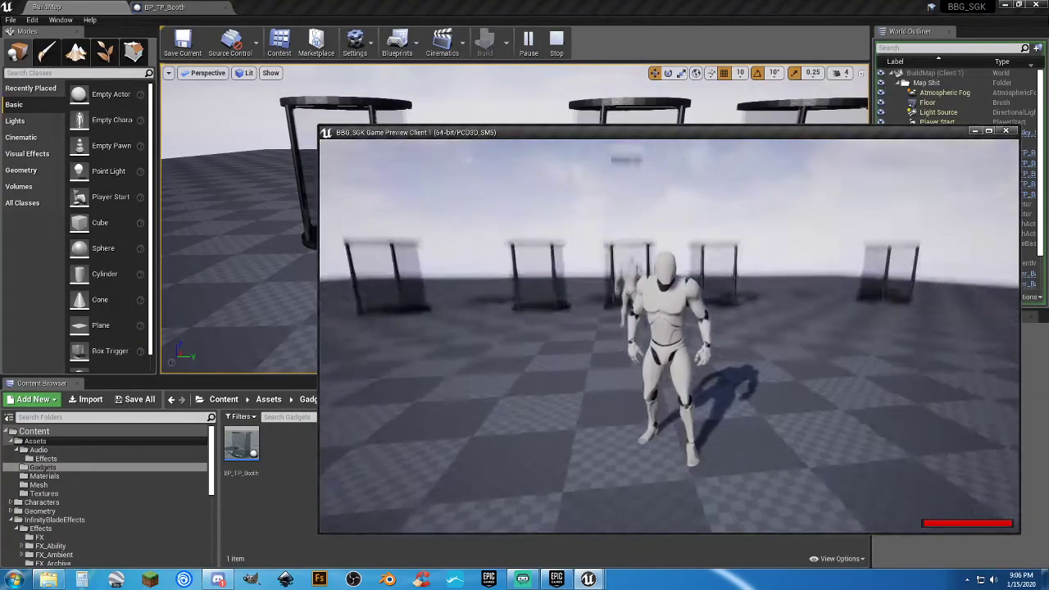
{"action": "key", "text": "s"}
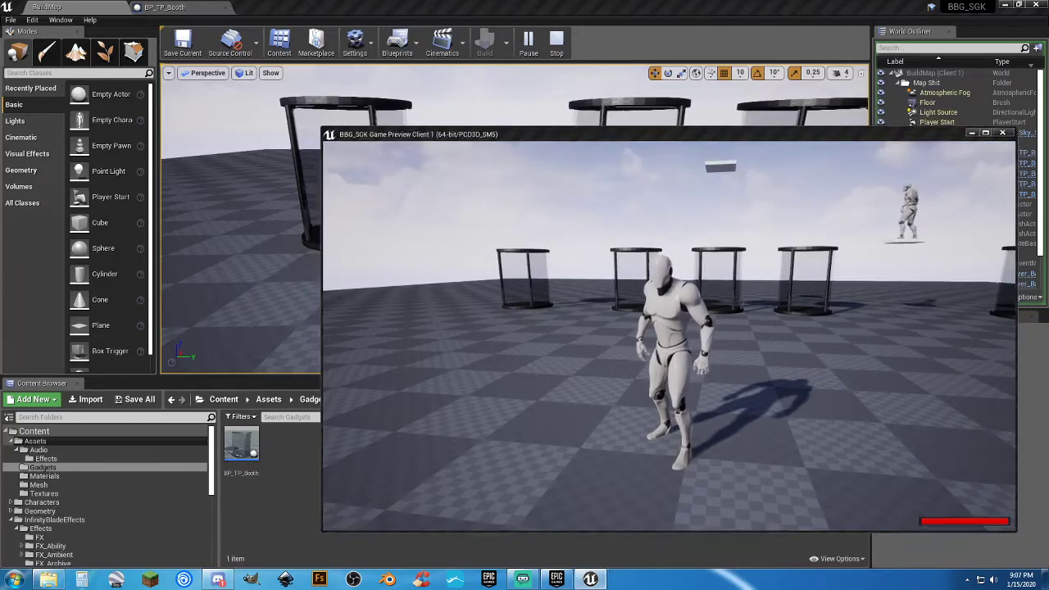
{"action": "key", "text": "Escape"}
Switch the play mode to Selected Viewport, run the character past the booths, and end the session
{"action": "left_click", "coordinate": [549, 45]}
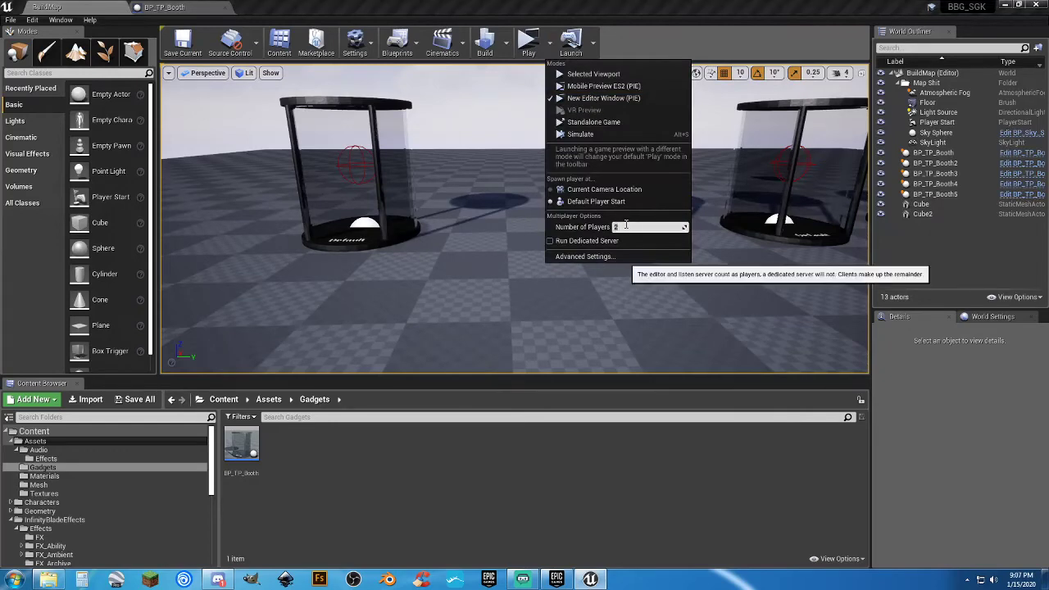
{"action": "left_click", "coordinate": [605, 74]}
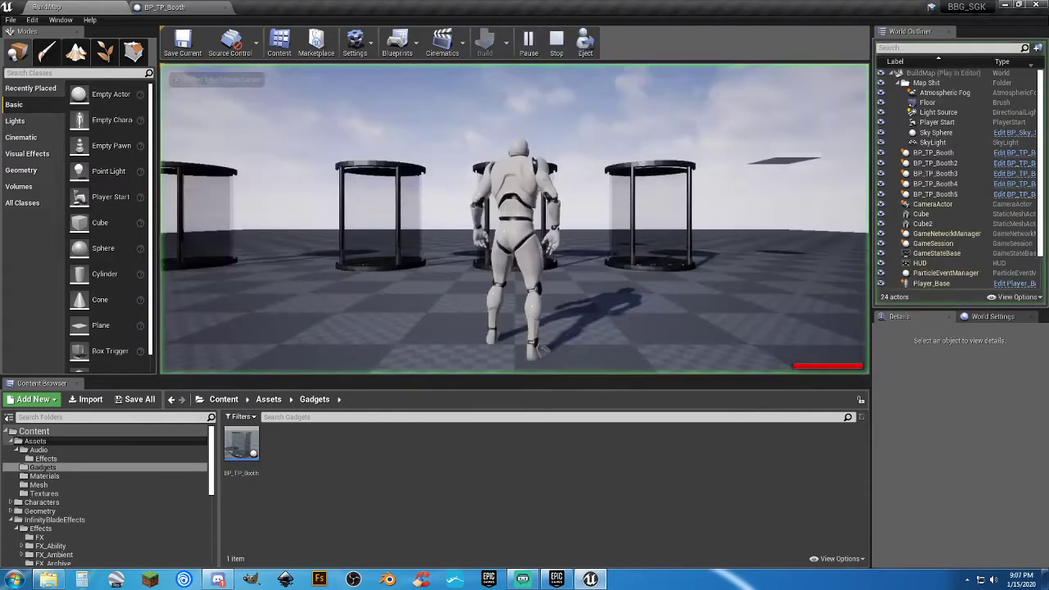
{"action": "key", "text": "w"}
{"action": "key", "text": "a"}
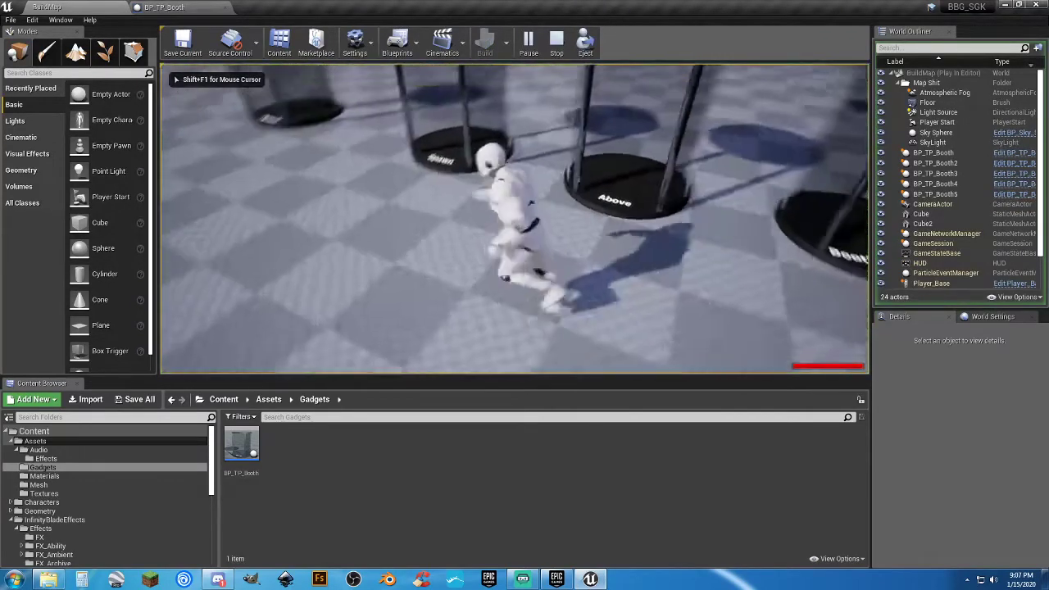
{"action": "key", "text": "Escape"}
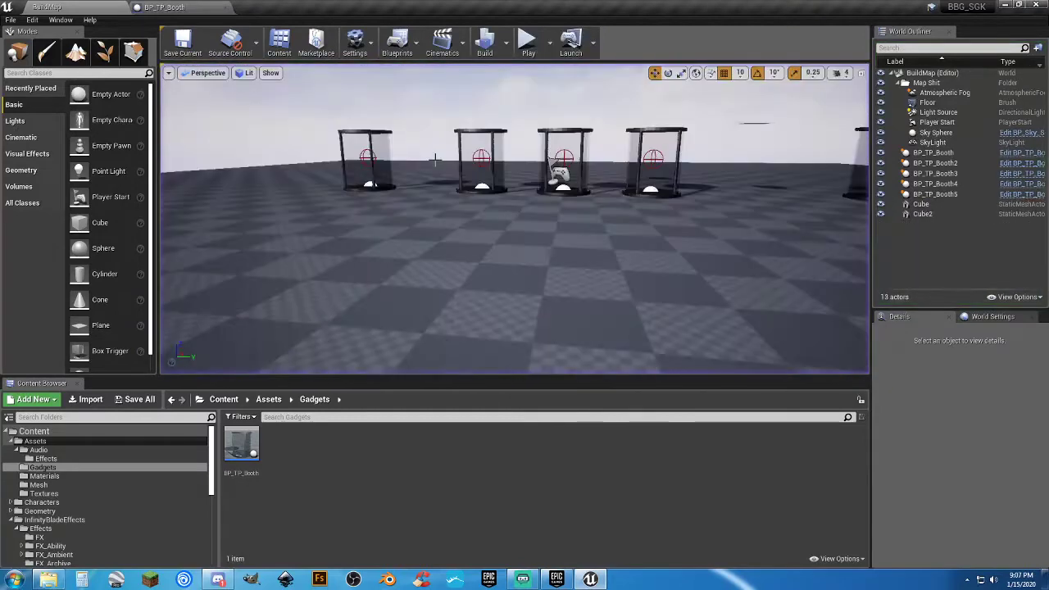
Open the BP_TP_Booth blueprint and examine its Event BeginPlay and sphere overlap logic in the Event Graph
{"action": "left_click", "coordinate": [177, 7]}
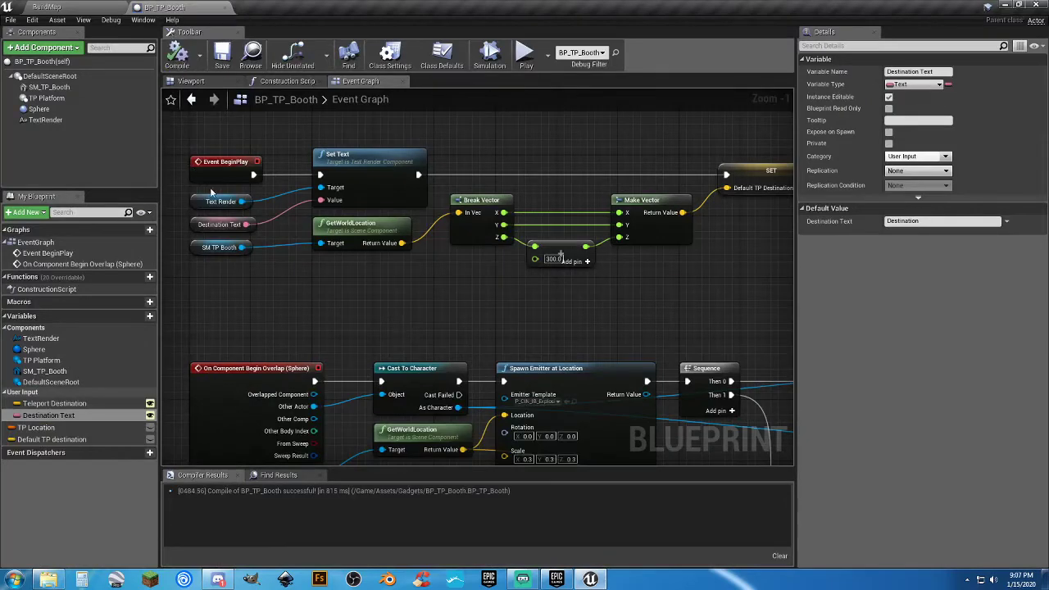
{"action": "right_click_drag", "start_coordinate": [281, 280], "coordinate": [309, 128]}
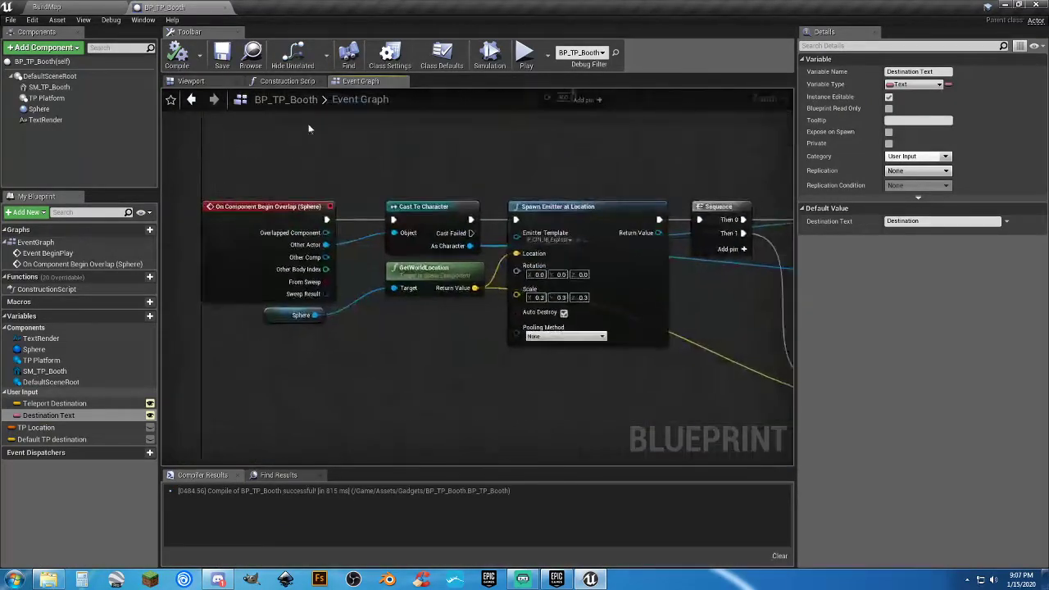
{"action": "right_click_drag", "start_coordinate": [648, 178], "coordinate": [293, 149]}
{"action": "scroll", "coordinate": [530, 177], "scroll_direction": "down", "scroll_amount": 2}
{"action": "right_click_drag", "start_coordinate": [639, 255], "coordinate": [724, 408]}
{"action": "right_click_drag", "start_coordinate": [364, 298], "coordinate": [502, 298]}
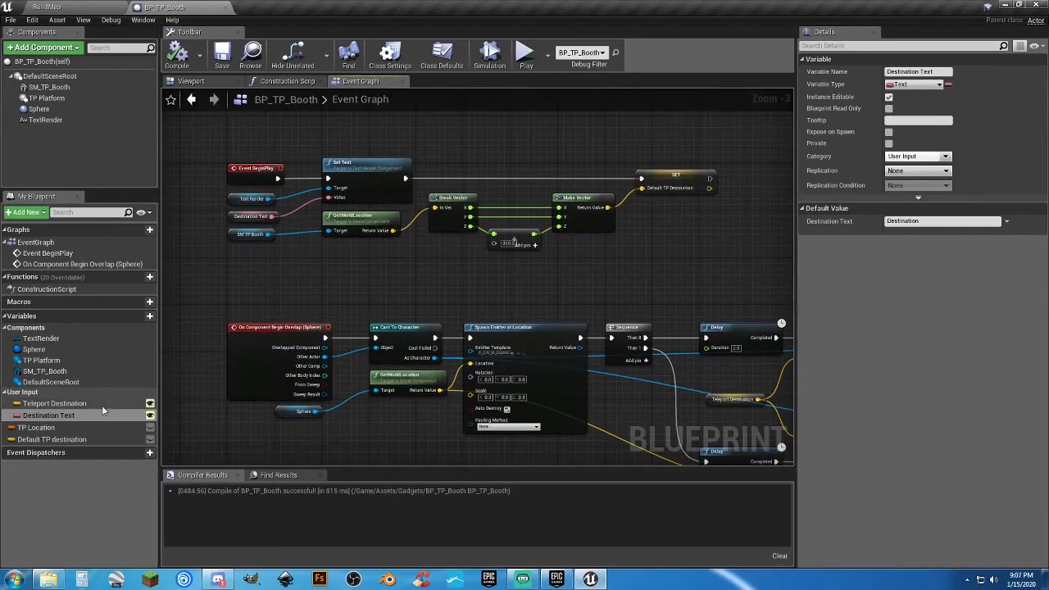
Inspect the Teleport Destination and Destination Text variable settings, and return to the level to view the booth labels
{"action": "left_click", "coordinate": [75, 405]}
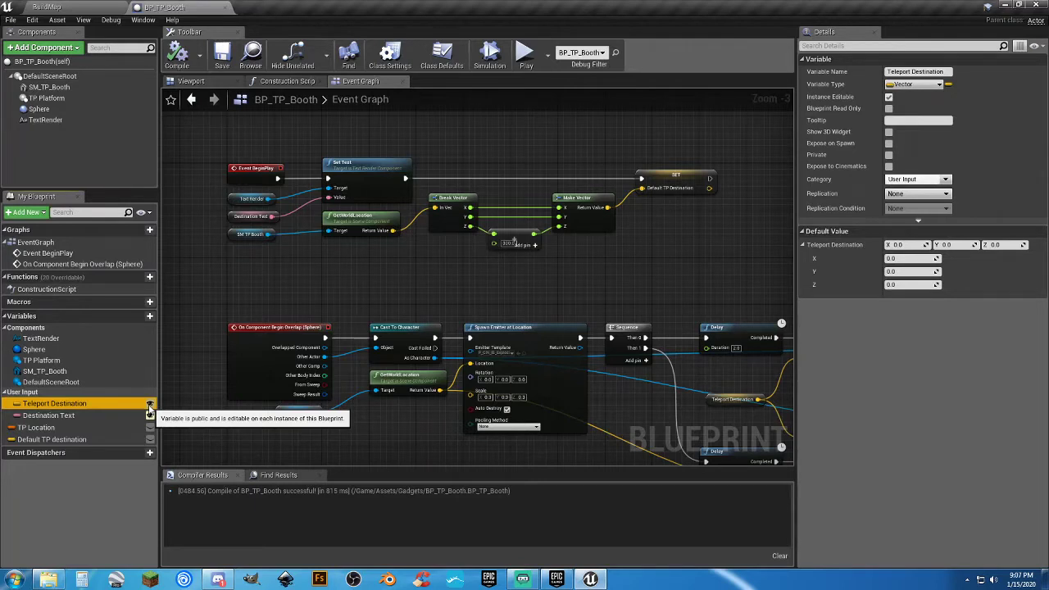
{"action": "left_click", "coordinate": [85, 418]}
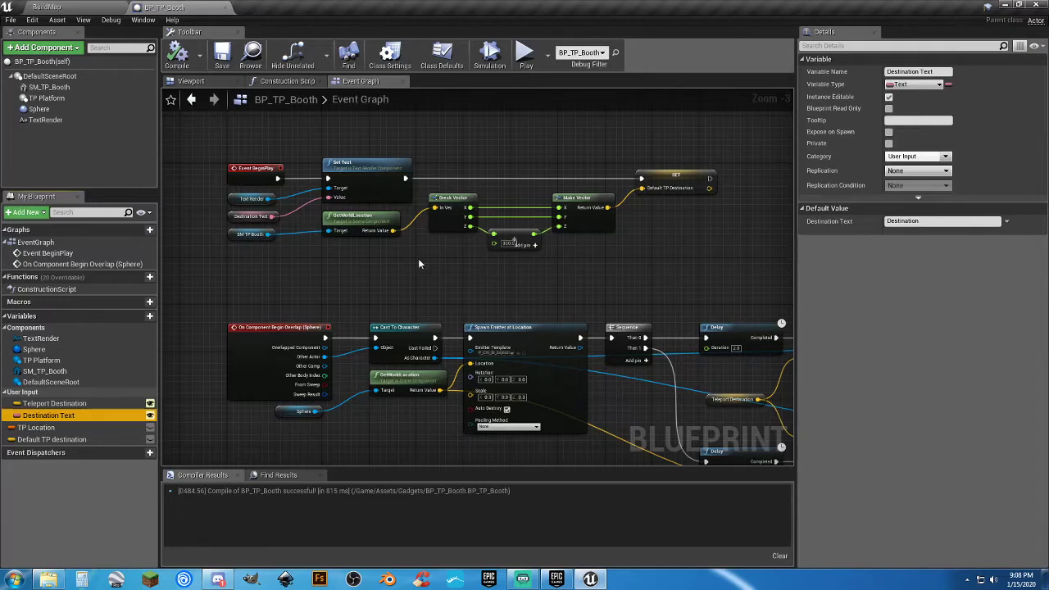
{"action": "left_click", "coordinate": [97, 7]}
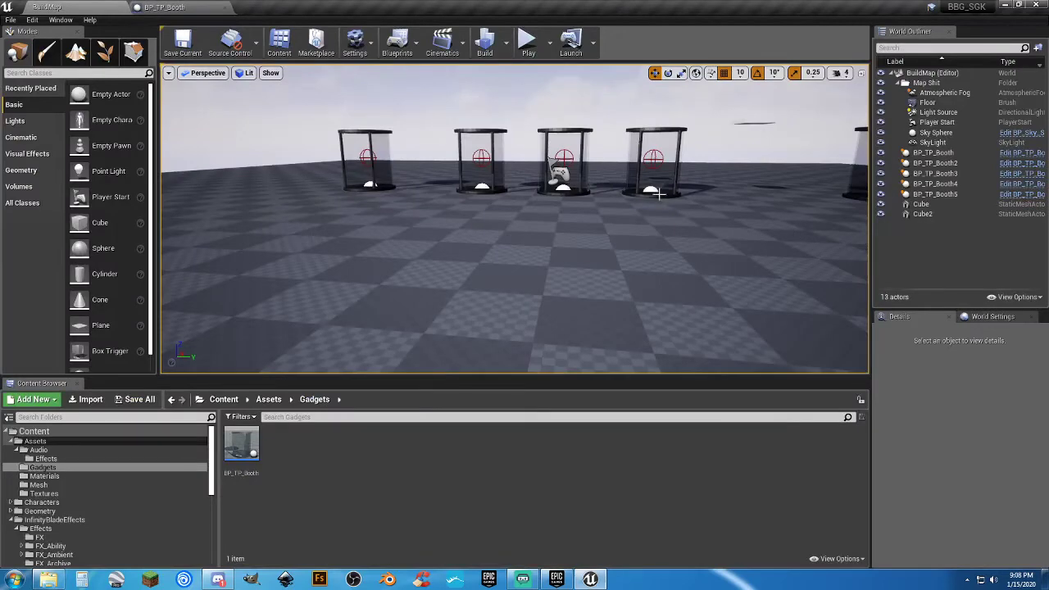
{"action": "mouse_move", "coordinate": [659, 193]}
{"action": "right_mouse_down"}
{"action": "mouse_move", "coordinate": [656, 110]}
{"action": "mouse_move", "coordinate": [656, 230]}
{"action": "mouse_move", "coordinate": [660, 193]}
{"action": "right_mouse_up"}
{"action": "key", "text": "w"}
Set the default value of BP_TP_Booth's Destination Text variable to "Default", and compile and save the blueprint
{"action": "left_click", "coordinate": [188, 9]}
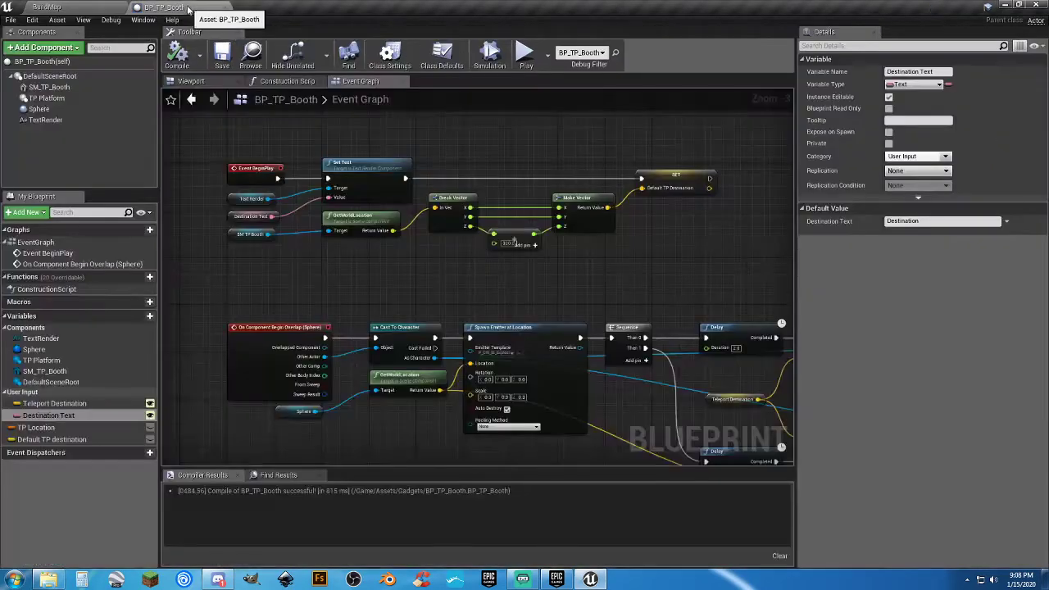
{"action": "left_click", "coordinate": [65, 415]}
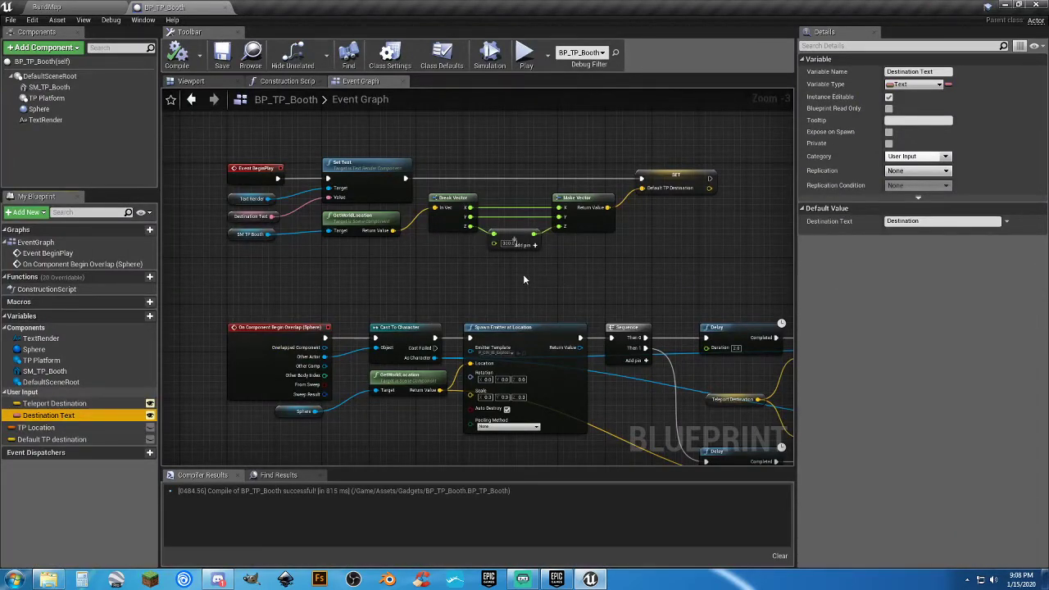
{"action": "right_click_drag", "start_coordinate": [569, 279], "coordinate": [642, 300]}
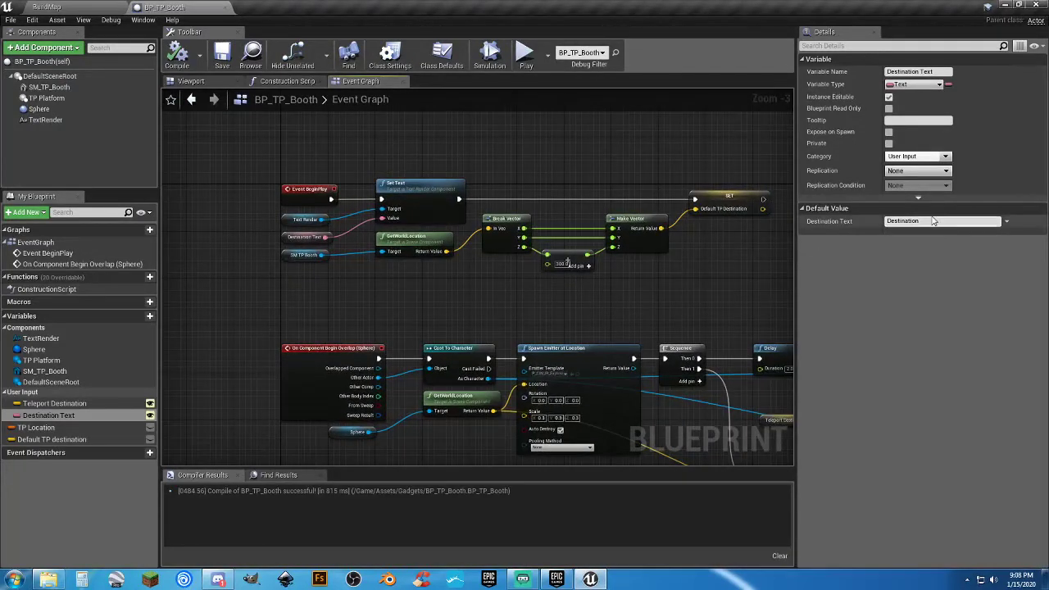
{"action": "left_click", "coordinate": [885, 223]}
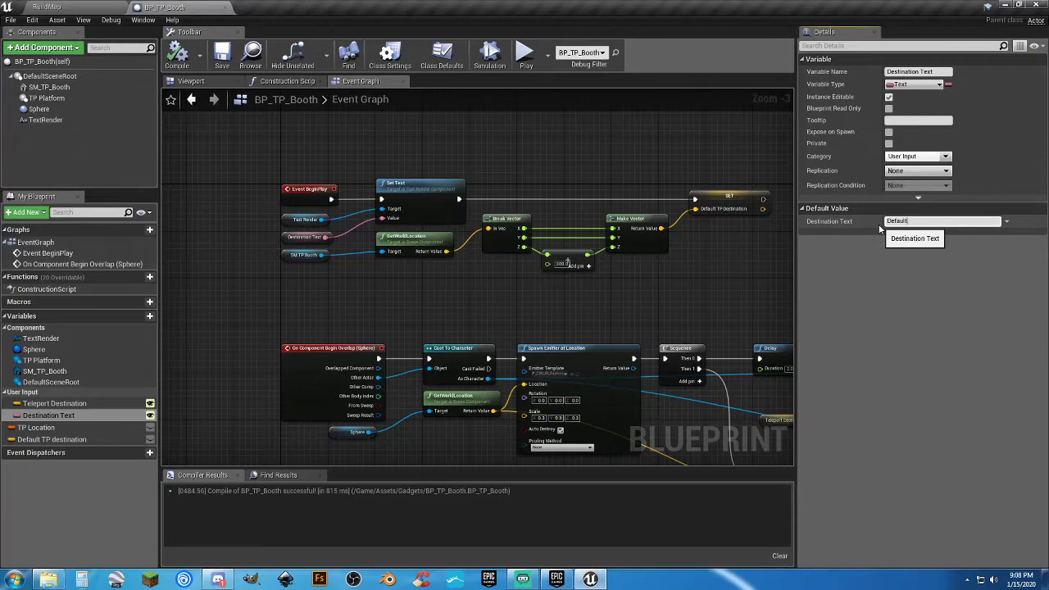
{"action": "key", "text": "Return"}
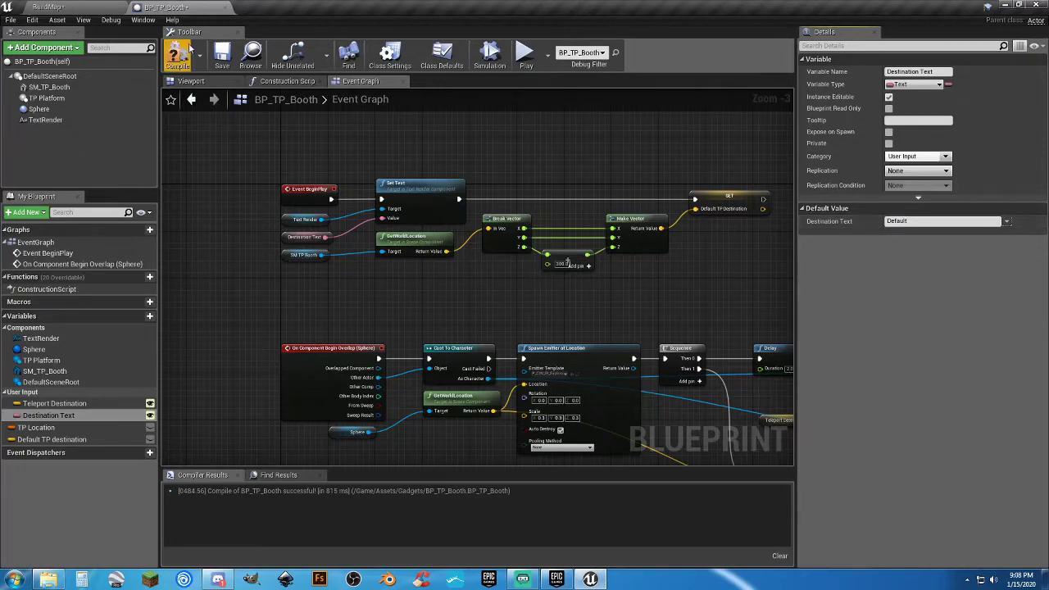
{"action": "left_click", "coordinate": [221, 55]}
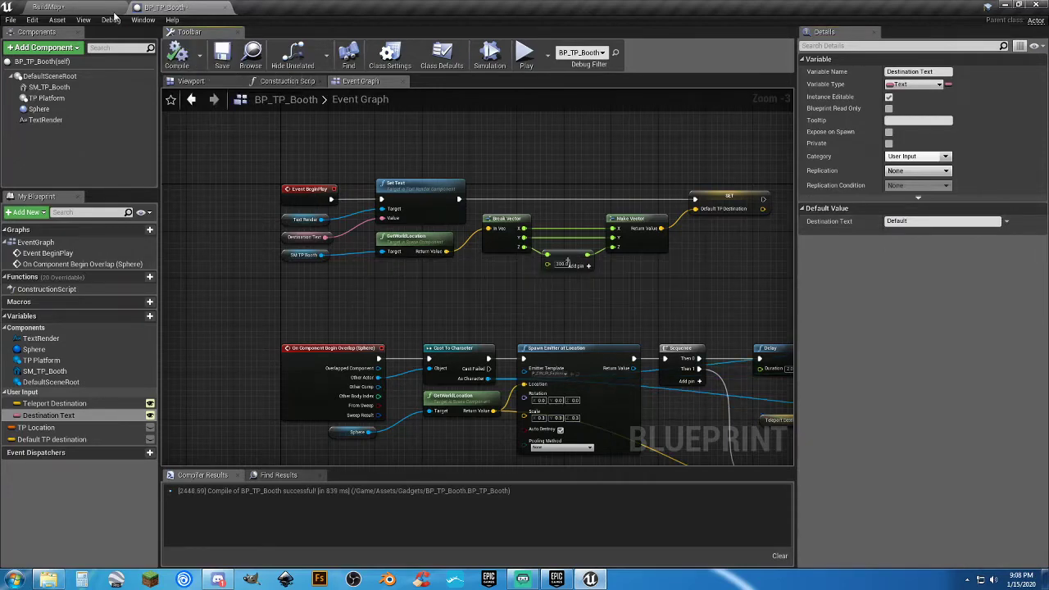
Play the level in the viewport, run along the booths to check their labels, and end the session
{"action": "left_click", "coordinate": [88, 7]}
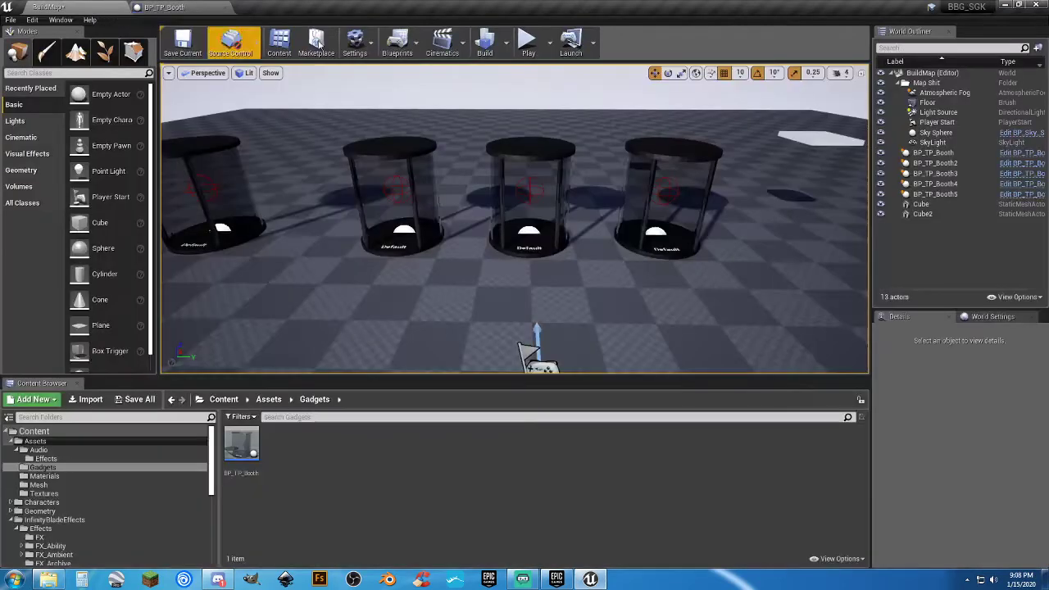
{"action": "left_click", "coordinate": [528, 41]}
{"action": "key", "text": "w"}
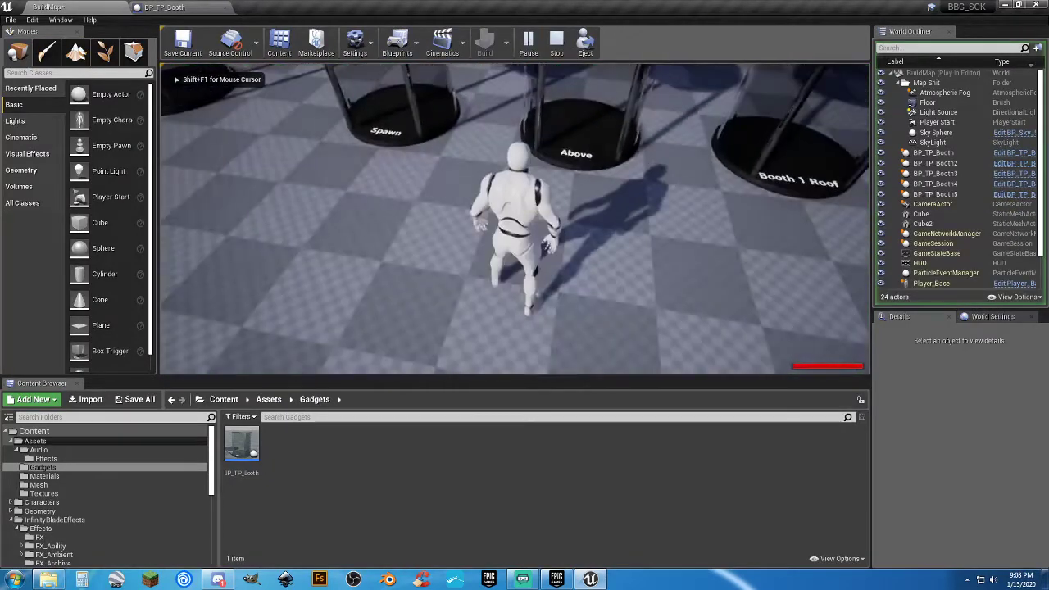
{"action": "key", "text": "a"}
{"action": "key", "text": "w"}
{"action": "key", "text": "s"}
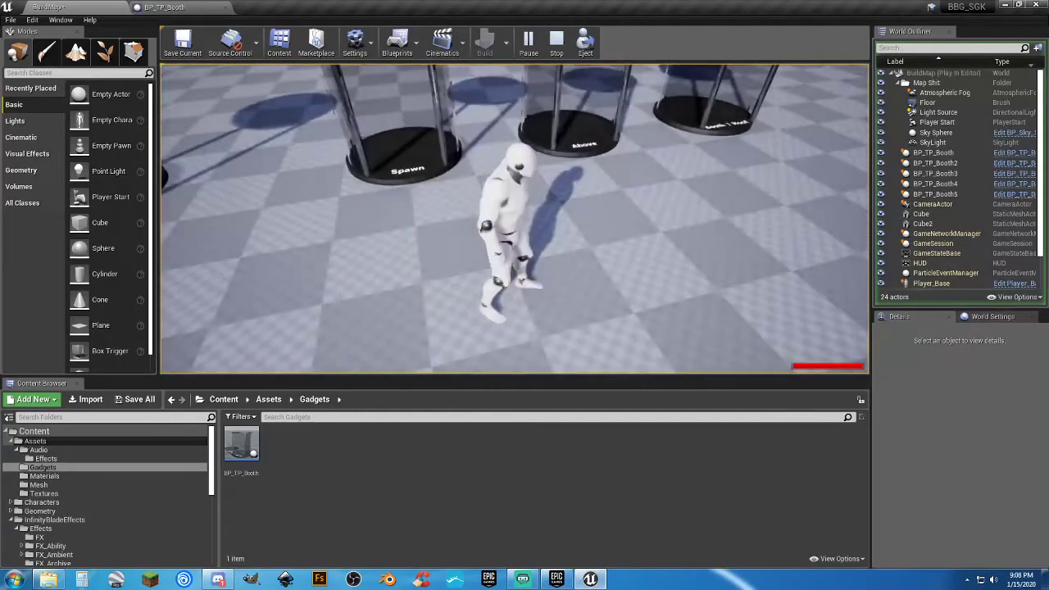
{"action": "key", "text": "Escape"}
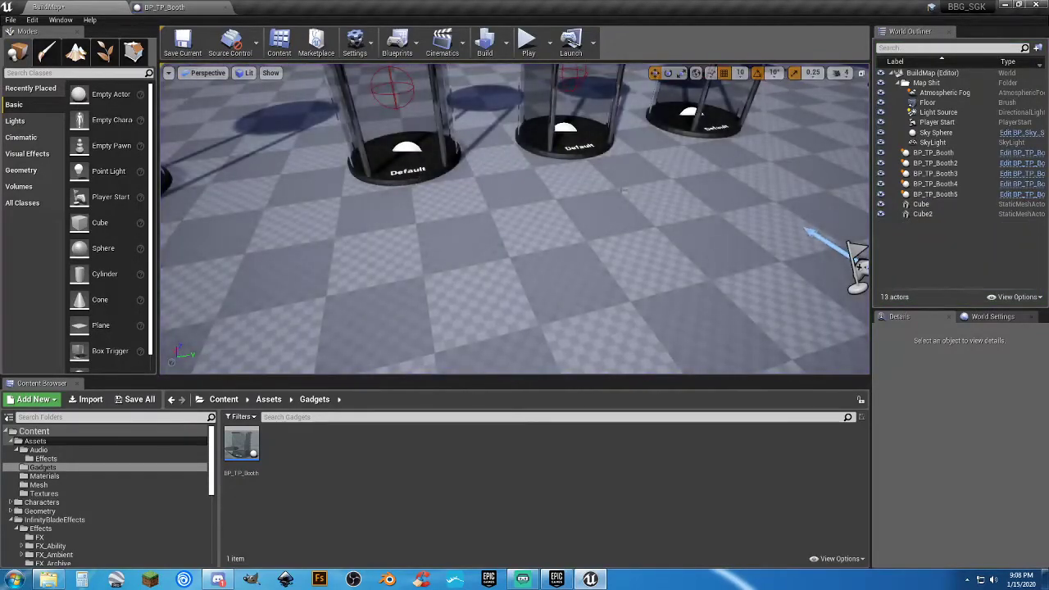
Place another BP_TP_Booth from the Gadgets folder on the level floor
{"action": "key", "text": "s"}
{"action": "right_click_drag", "start_coordinate": [562, 300], "coordinate": [442, 407]}
{"action": "left_click_drag", "start_coordinate": [242, 445], "coordinate": [467, 241]}
Play the level to test the default teleport of the newly placed booth, end the session, and remove that booth
{"action": "left_click", "coordinate": [528, 45]}
{"action": "key", "text": "w"}
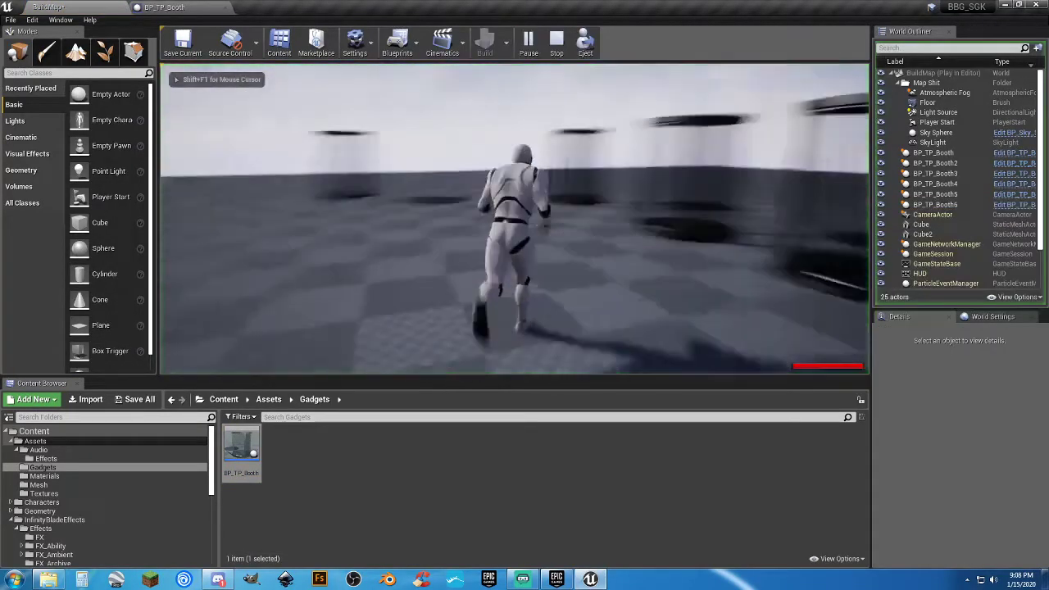
{"action": "key", "text": "w"}
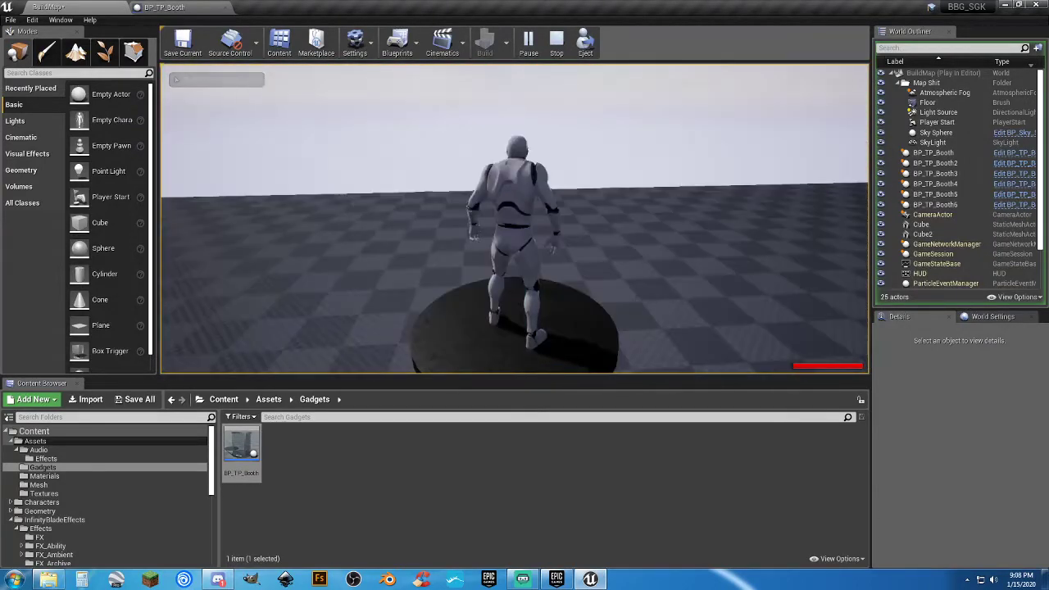
{"action": "key", "text": "w"}
{"action": "key", "text": "w"}
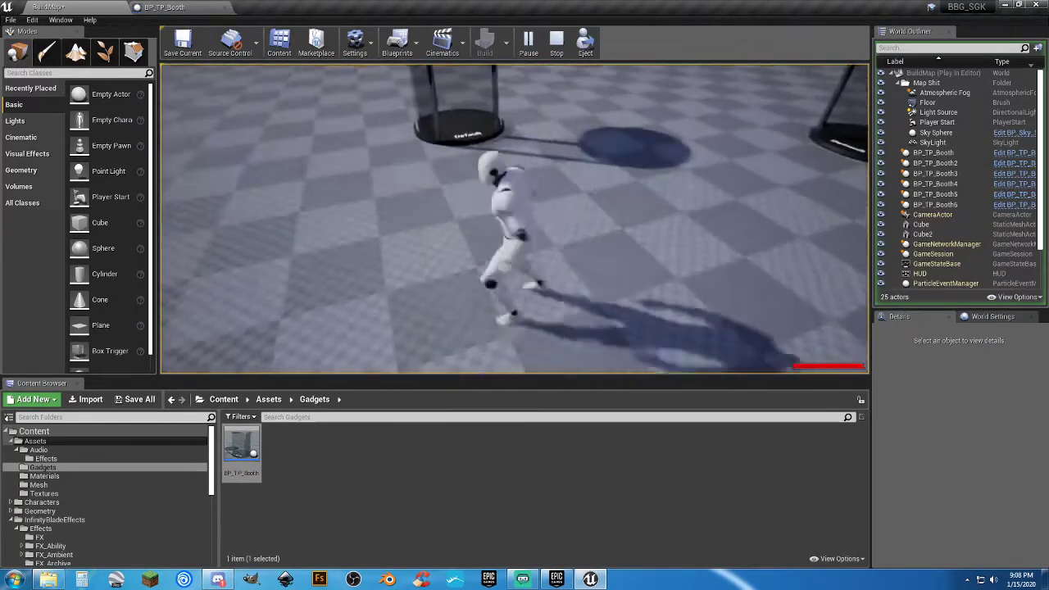
{"action": "key", "text": "Escape"}
{"action": "key", "text": "Escape"}
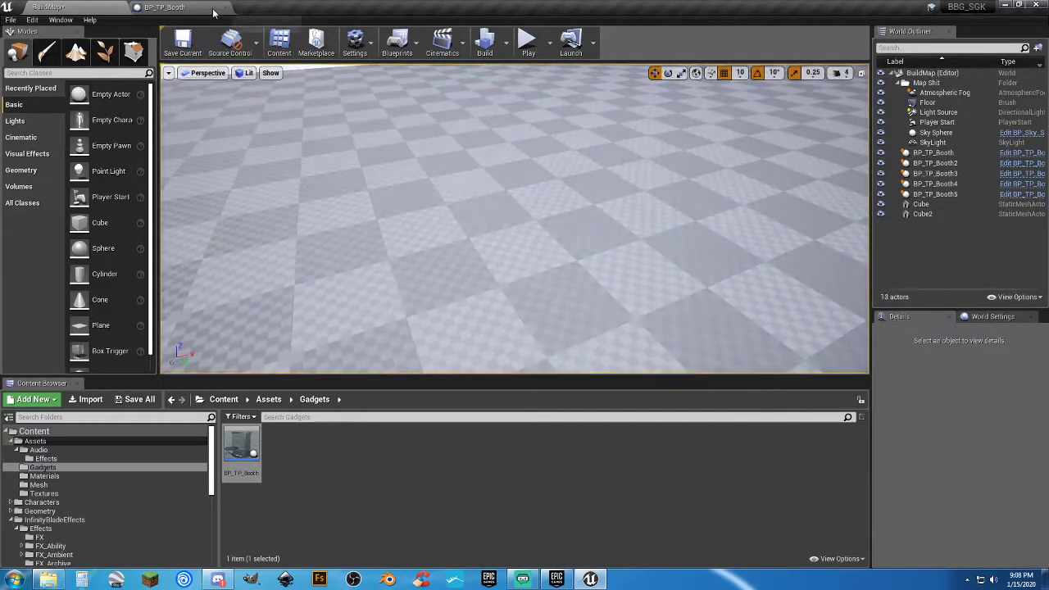
Return to the BP_TP_Booth blueprint and inspect the TP Location variable's settings alongside the Event Graph
{"action": "left_click", "coordinate": [172, 6]}
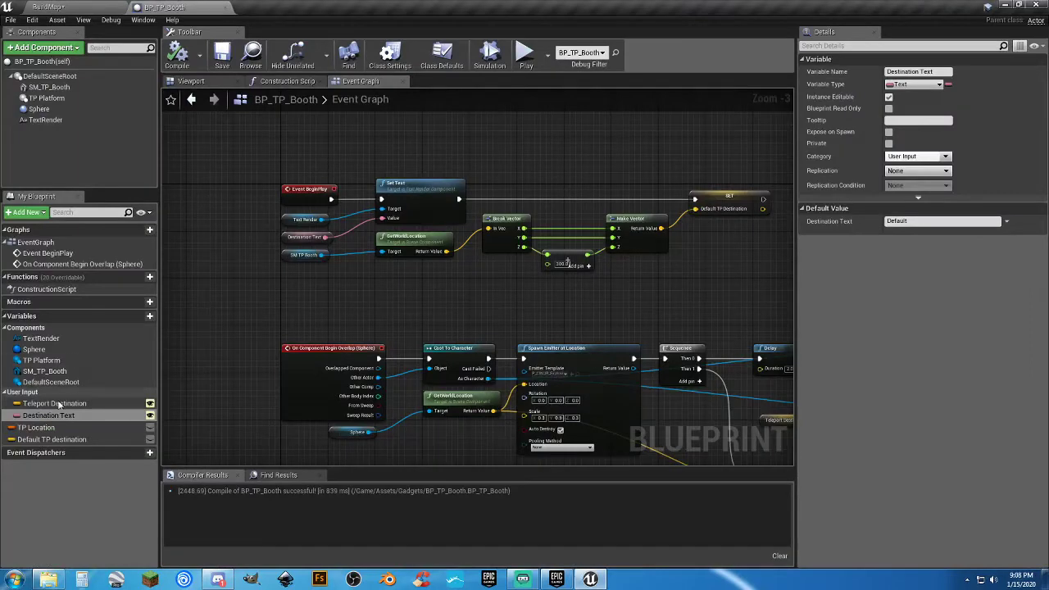
{"action": "left_click", "coordinate": [81, 428]}
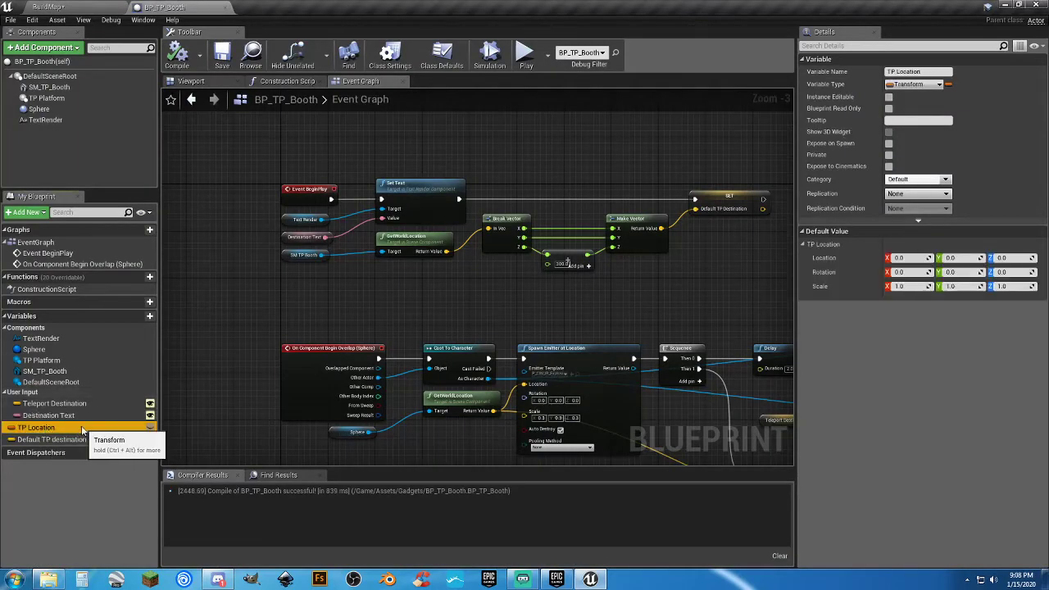
{"action": "right_click_drag", "start_coordinate": [665, 317], "coordinate": [533, 314]}
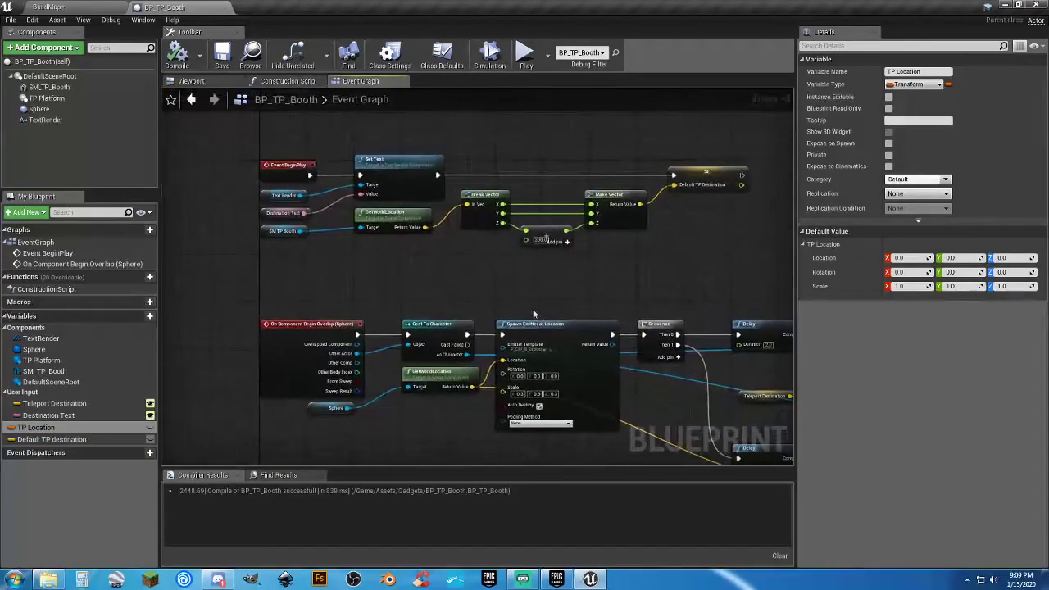
{"action": "left_click", "coordinate": [77, 427]}
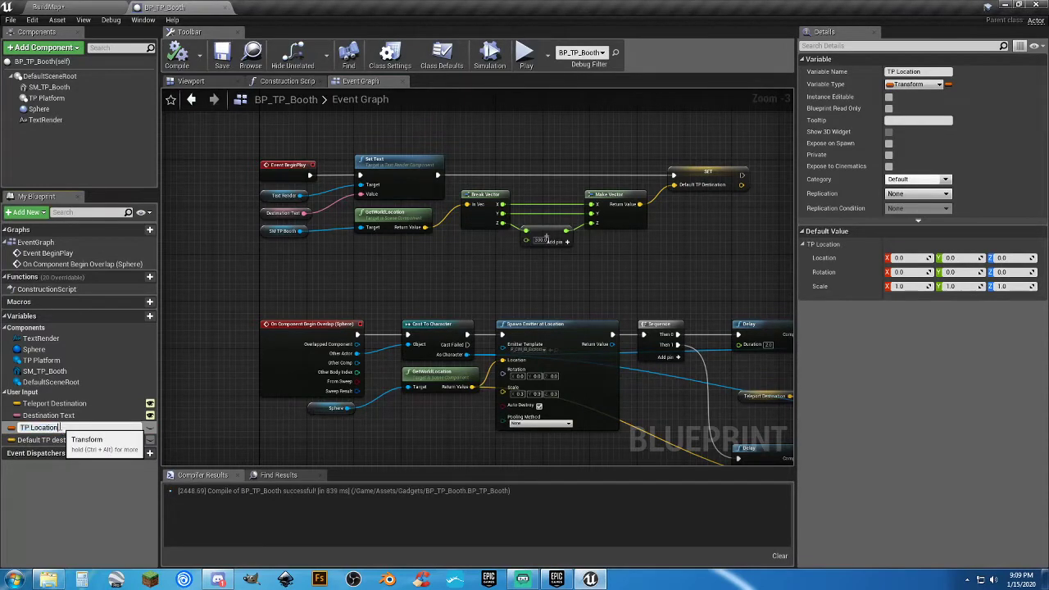
{"action": "left_click", "coordinate": [75, 438]}
{"action": "left_click", "coordinate": [80, 428]}
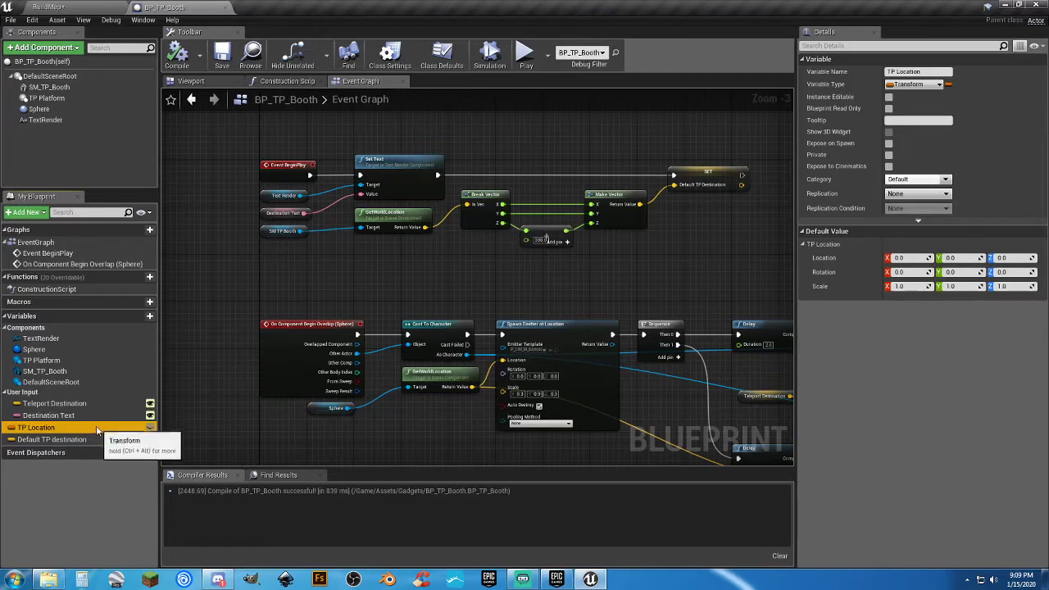
Delete the TP Location variable, and compile and save the booth blueprint
{"action": "key", "text": "Delete"}
{"action": "left_click", "coordinate": [85, 428]}
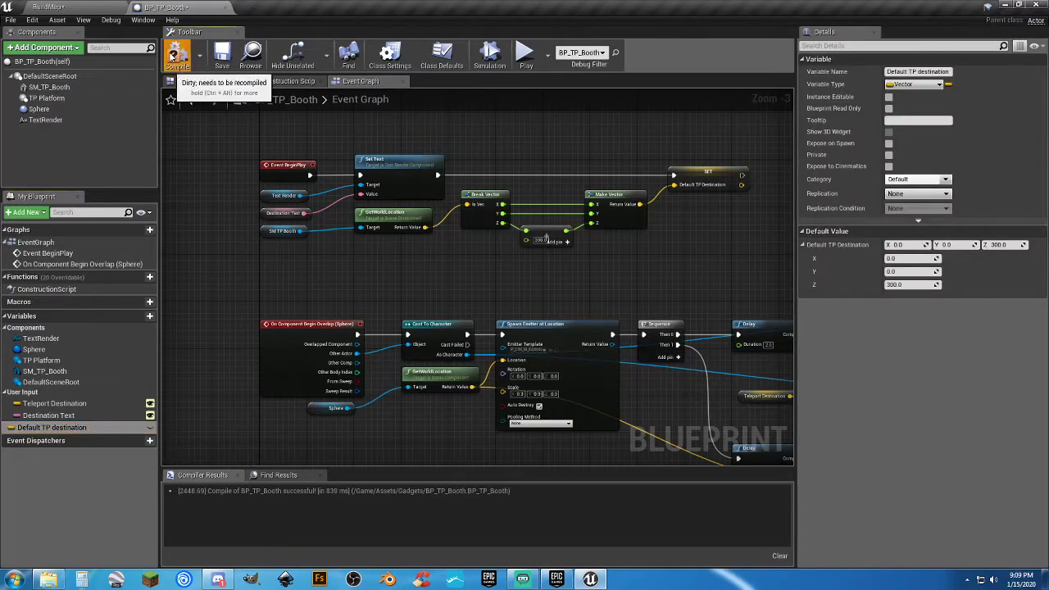
{"action": "left_click", "coordinate": [221, 58]}
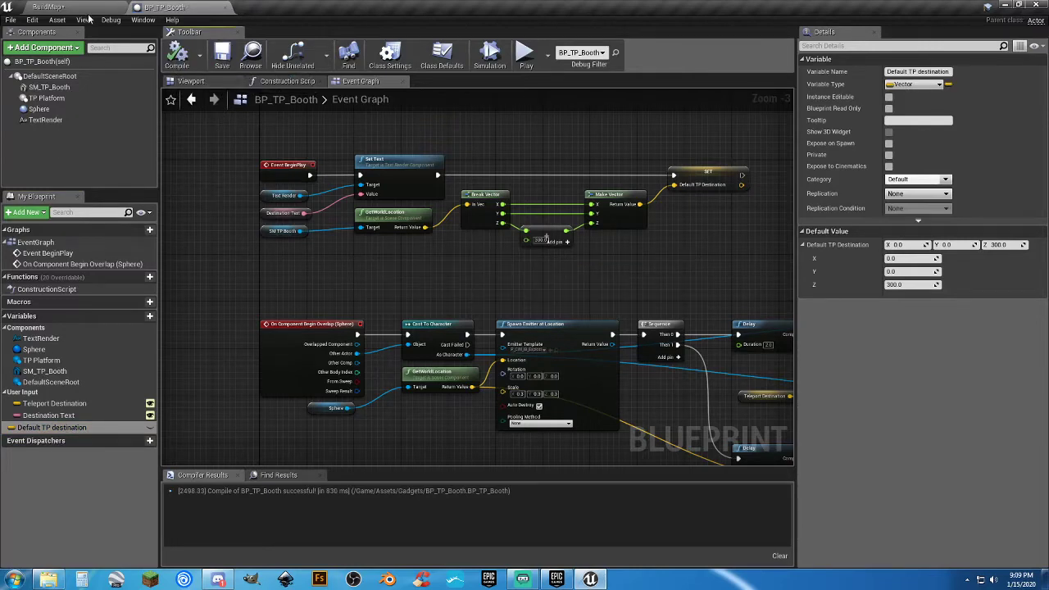
Return to the BuildMap level and place a new BP_TP_Booth on the floor beside the existing booths
{"action": "left_click", "coordinate": [81, 7]}
{"action": "right_click_drag", "start_coordinate": [309, 225], "coordinate": [278, 203]}
{"action": "left_click", "coordinate": [248, 447]}
{"action": "left_click_drag", "start_coordinate": [248, 446], "coordinate": [510, 297]}
Play the level, run toward the new booth, end the session, and view its label and User Input settings up close
{"action": "left_click", "coordinate": [527, 43]}
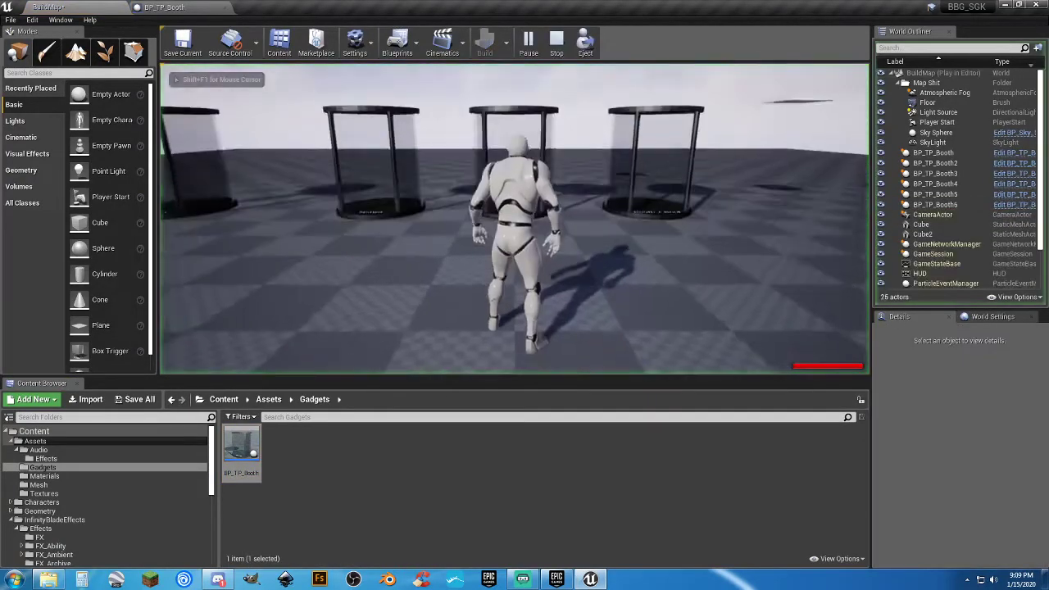
{"action": "key", "text": "w"}
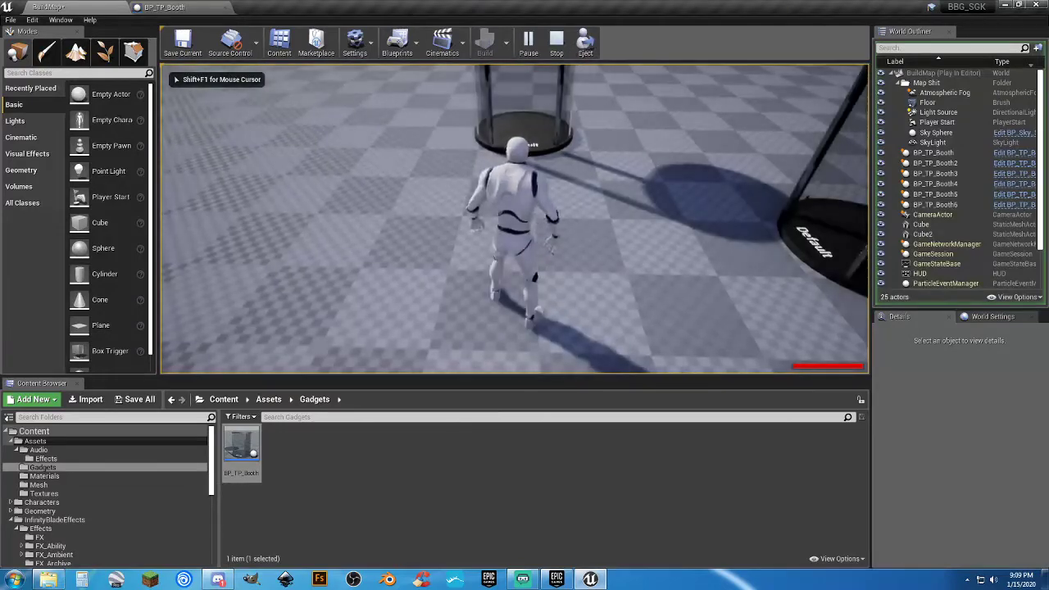
{"action": "key", "text": "Escape"}
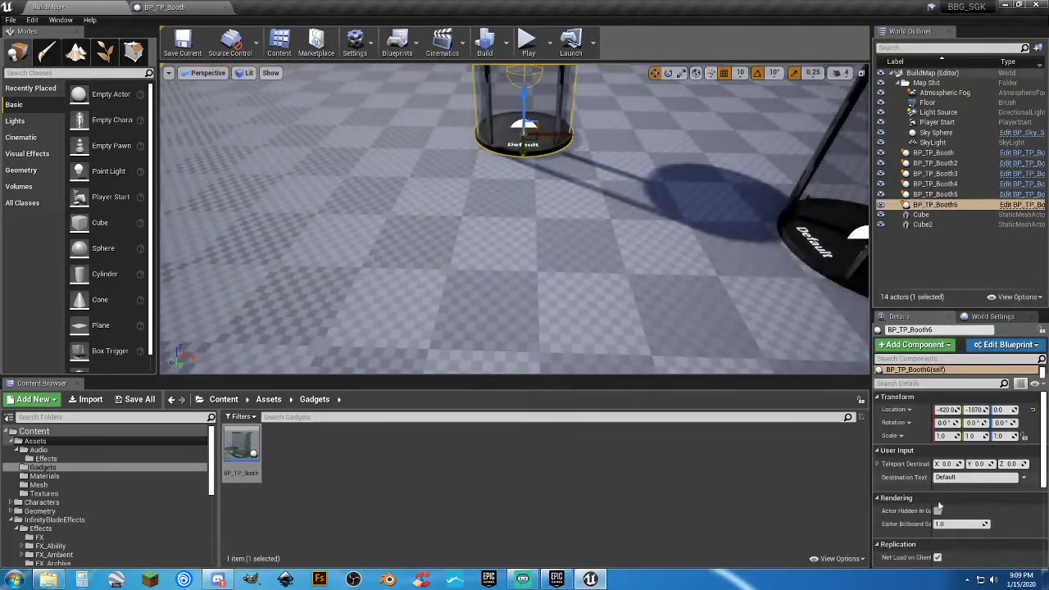
{"action": "right_click_drag", "start_coordinate": [696, 236], "coordinate": [598, 152]}
{"action": "right_click_drag", "start_coordinate": [644, 239], "coordinate": [702, 236]}
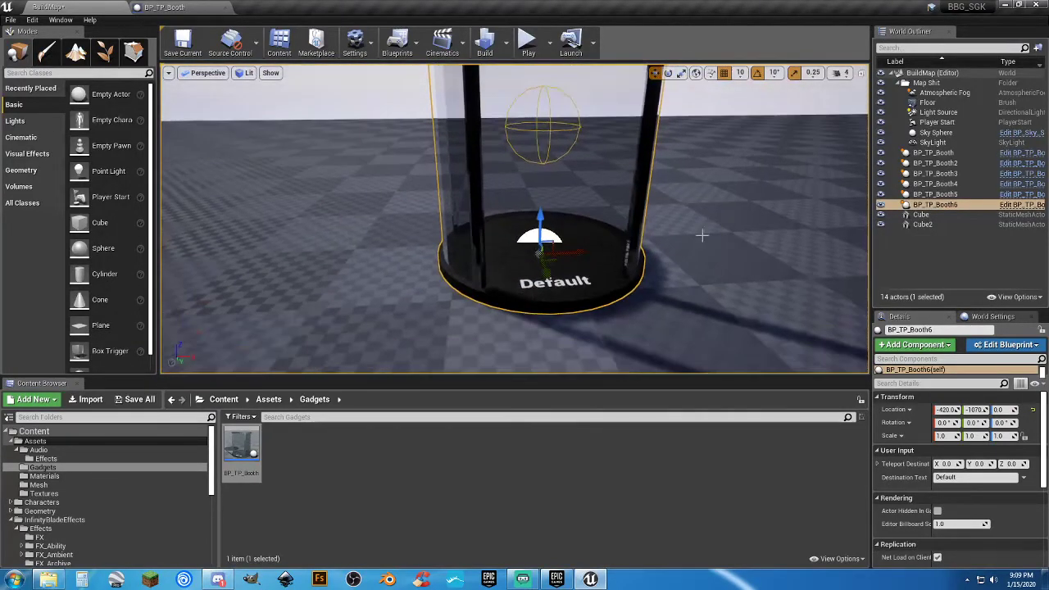
Play the level again, walk into the default booths to test their teleport, and end the session
{"action": "left_click", "coordinate": [527, 38]}
{"action": "key", "text": "w"}
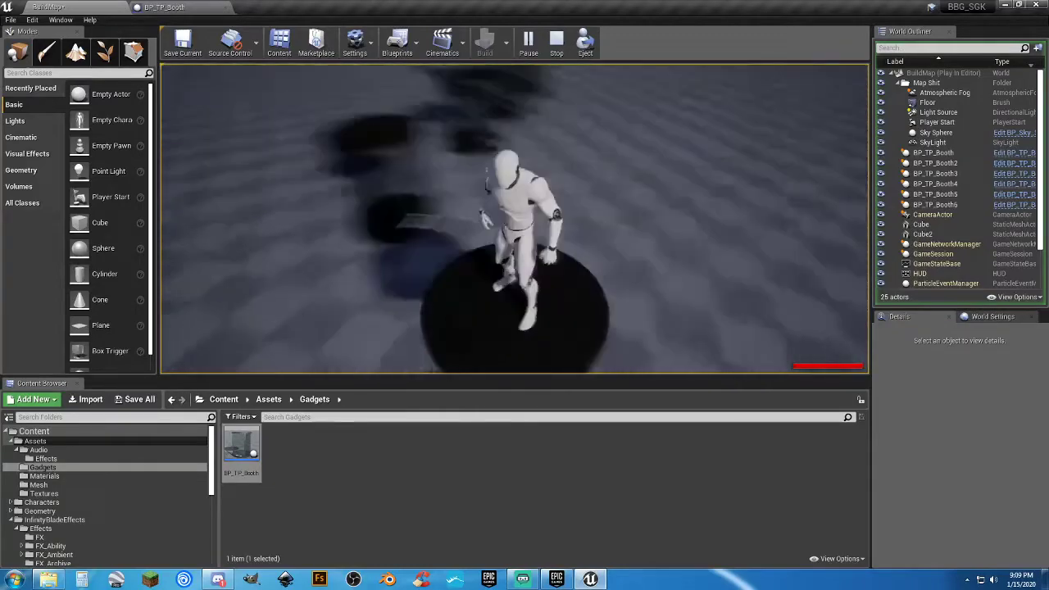
{"action": "key", "text": "w"}
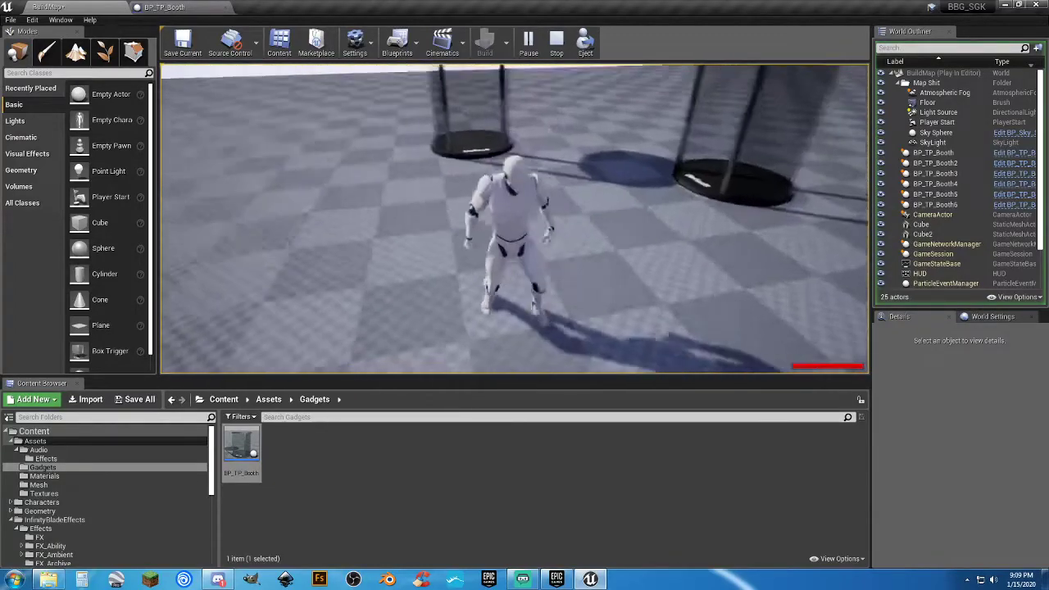
{"action": "key", "text": "w"}
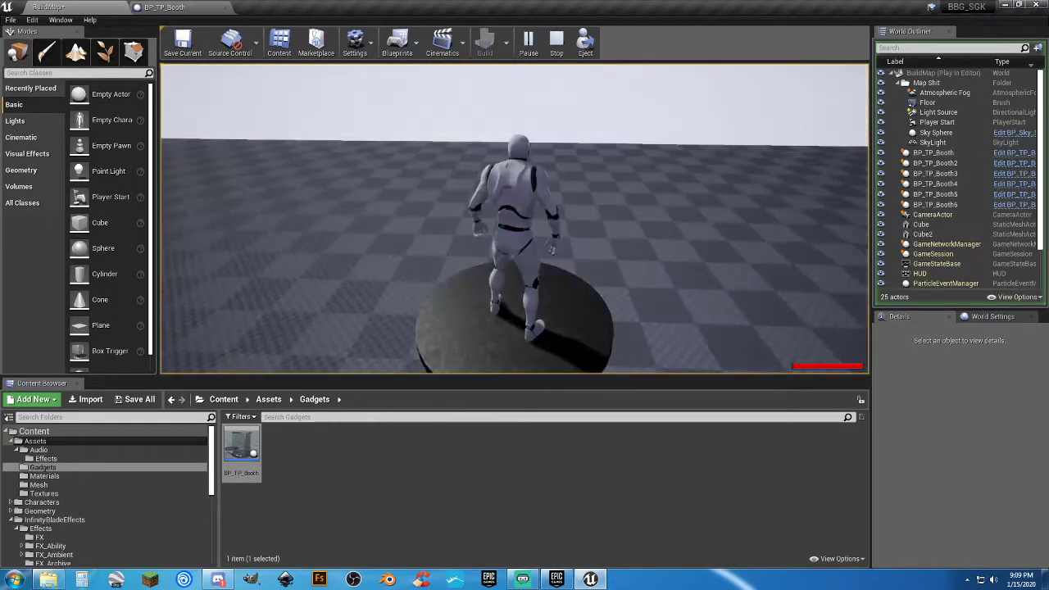
{"action": "key", "text": "w"}
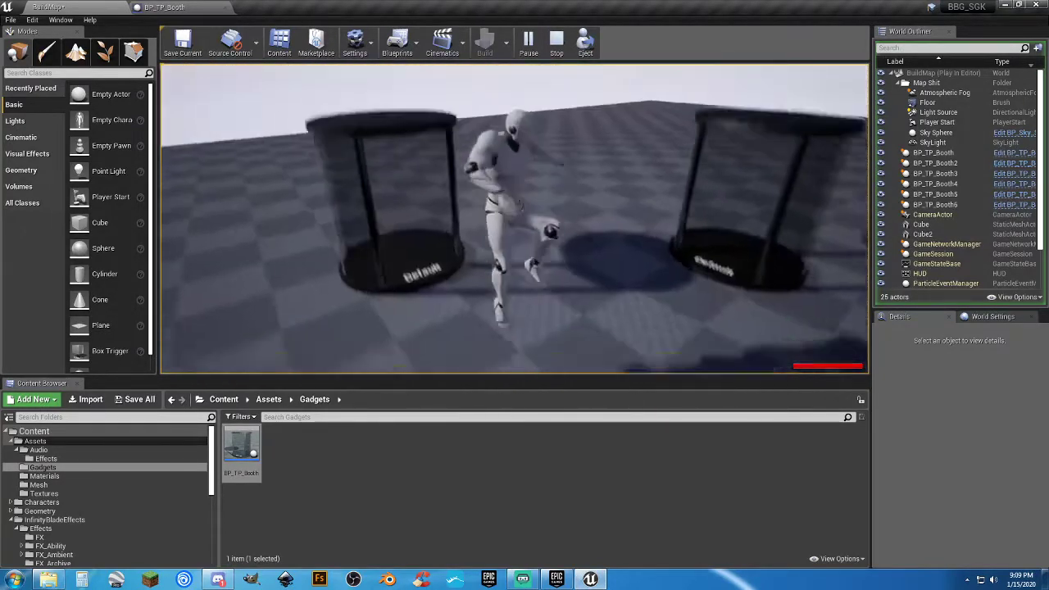
{"action": "key", "text": "Escape"}
Reopen the BP_TP_Booth blueprint, look over its BeginPlay nodes, and examine the SM_TP_Booth mesh component in the blueprint viewport
{"action": "left_click", "coordinate": [146, 7]}
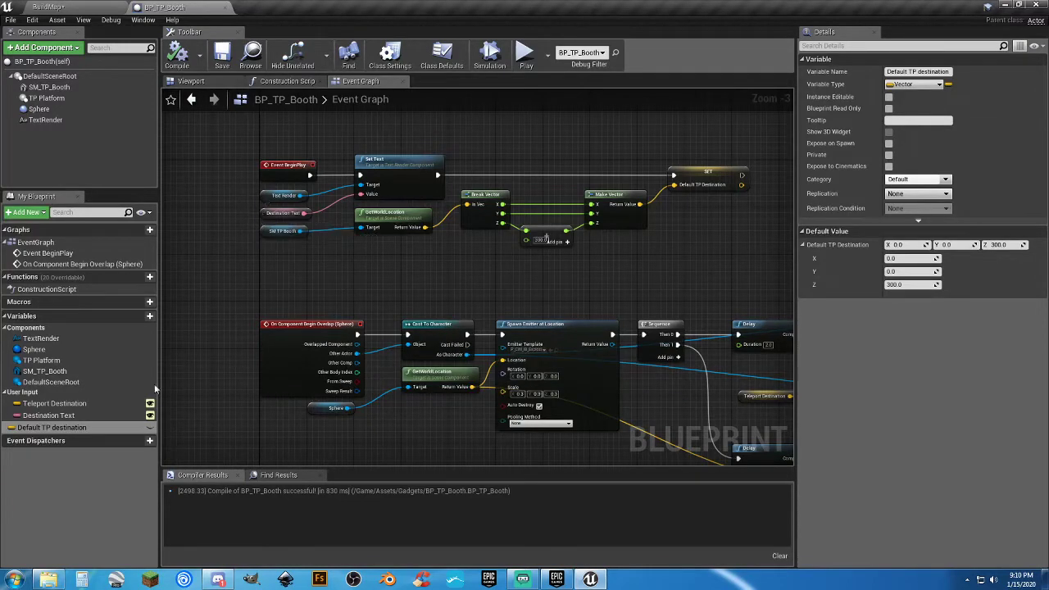
{"action": "scroll", "coordinate": [240, 189], "scroll_direction": "up", "scroll_amount": 3}
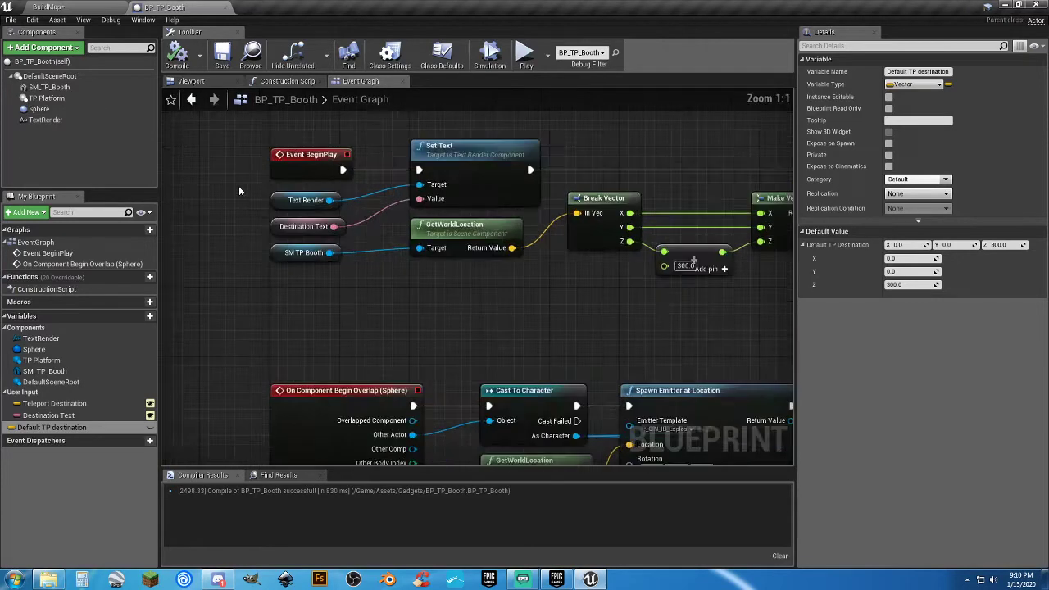
{"action": "right_click_drag", "start_coordinate": [239, 188], "coordinate": [206, 259]}
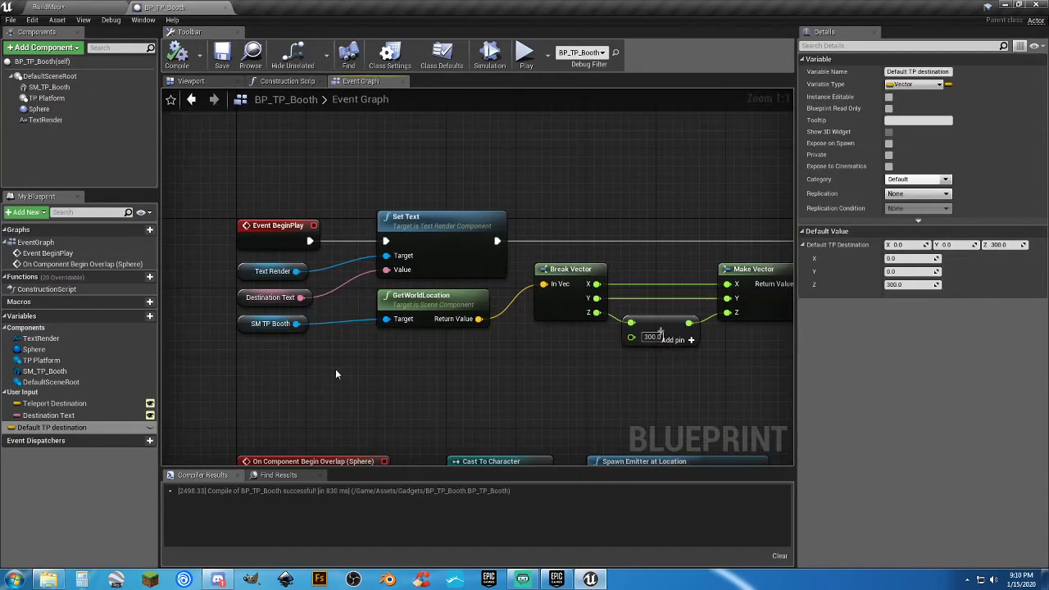
{"action": "left_click", "coordinate": [212, 81]}
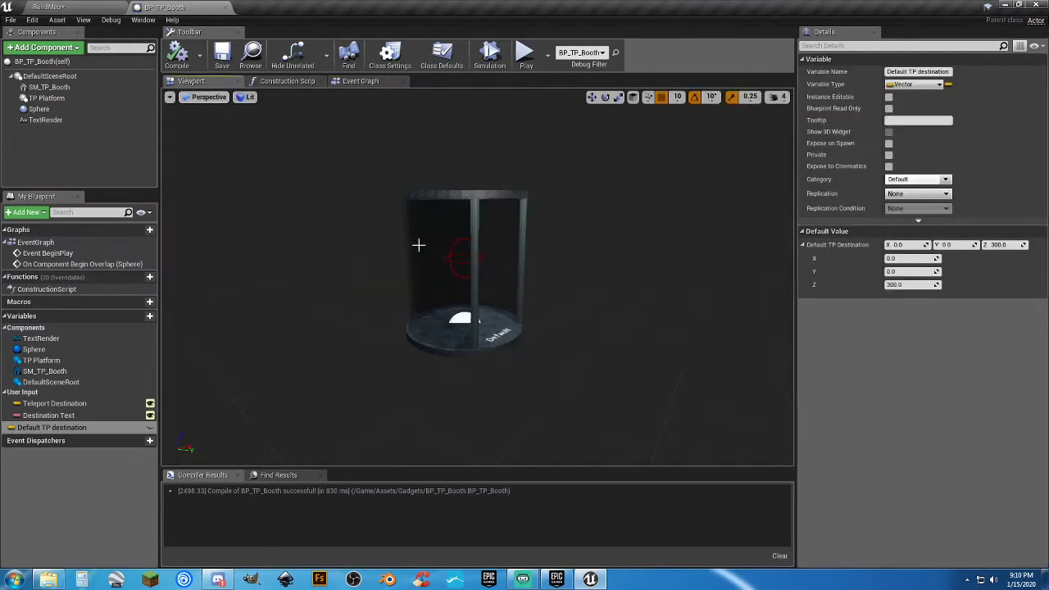
{"action": "right_click_drag", "start_coordinate": [563, 329], "coordinate": [473, 275]}
{"action": "left_click", "coordinate": [73, 88]}
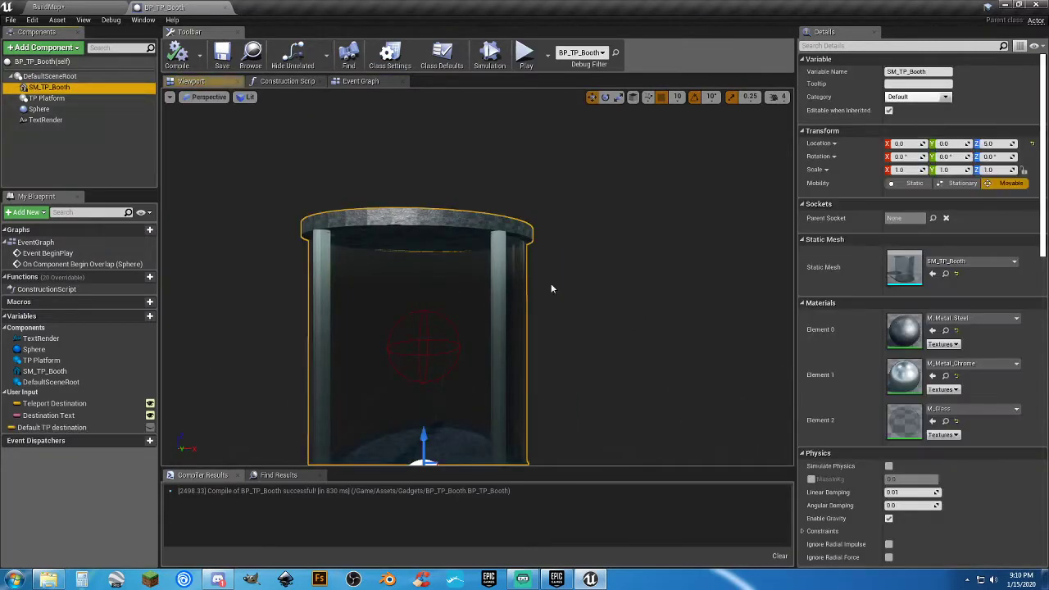
{"action": "right_click_drag", "start_coordinate": [552, 289], "coordinate": [529, 308]}
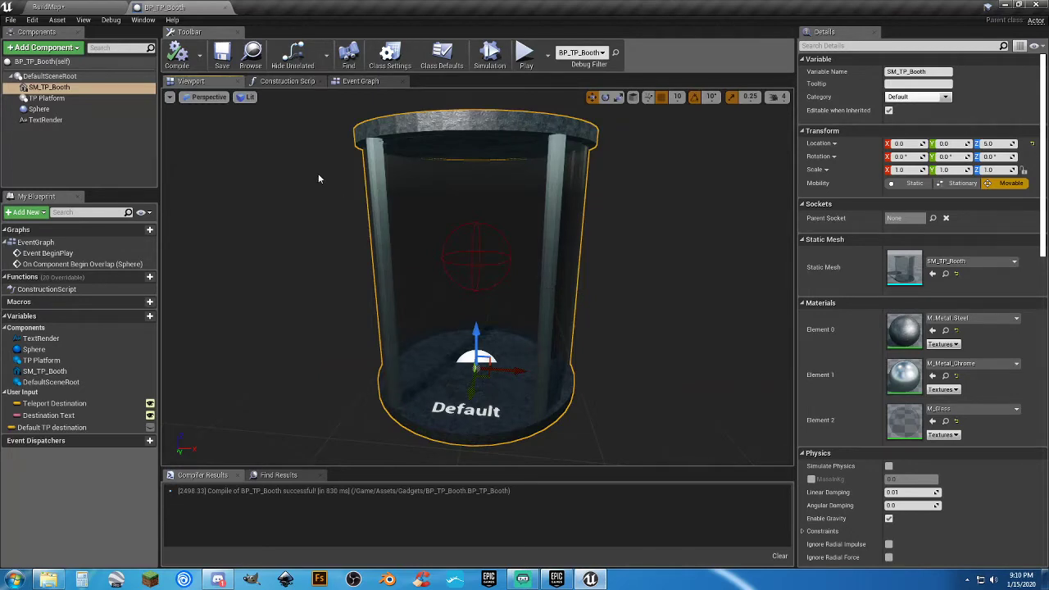
Examine the booth's TP Platform, Sphere and TextRender components in the blueprint viewport
{"action": "left_click", "coordinate": [88, 101]}
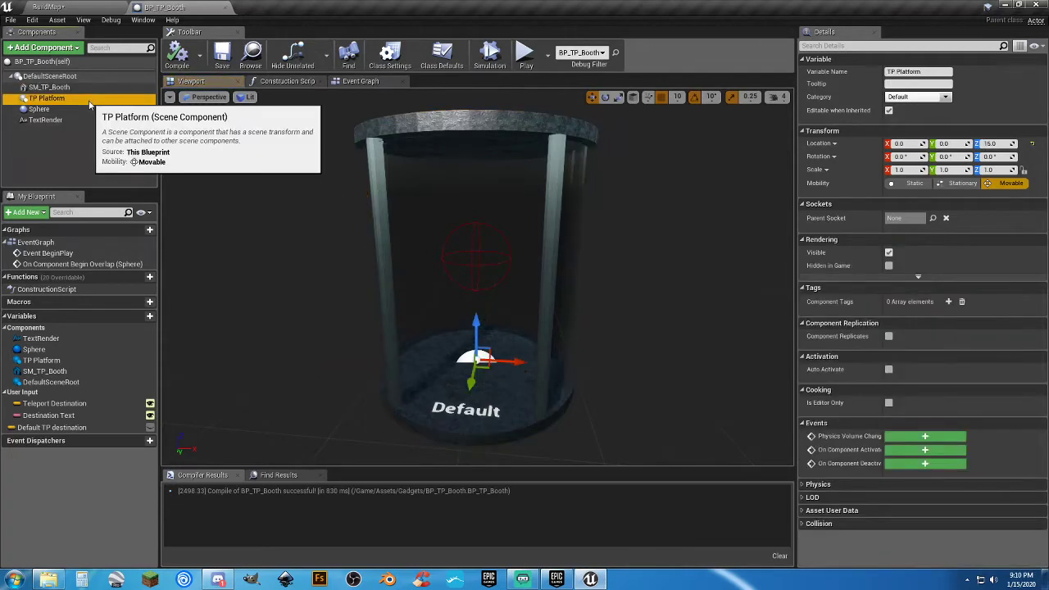
{"action": "mouse_move", "coordinate": [578, 257]}
{"action": "right_mouse_down"}
{"action": "mouse_move", "coordinate": [611, 267]}
{"action": "mouse_move", "coordinate": [574, 263]}
{"action": "mouse_move", "coordinate": [578, 277]}
{"action": "right_mouse_up"}
{"action": "key", "text": "s"}
{"action": "key", "text": "w"}
{"action": "key", "text": "w"}
{"action": "key", "text": "s"}
{"action": "key", "text": "w"}
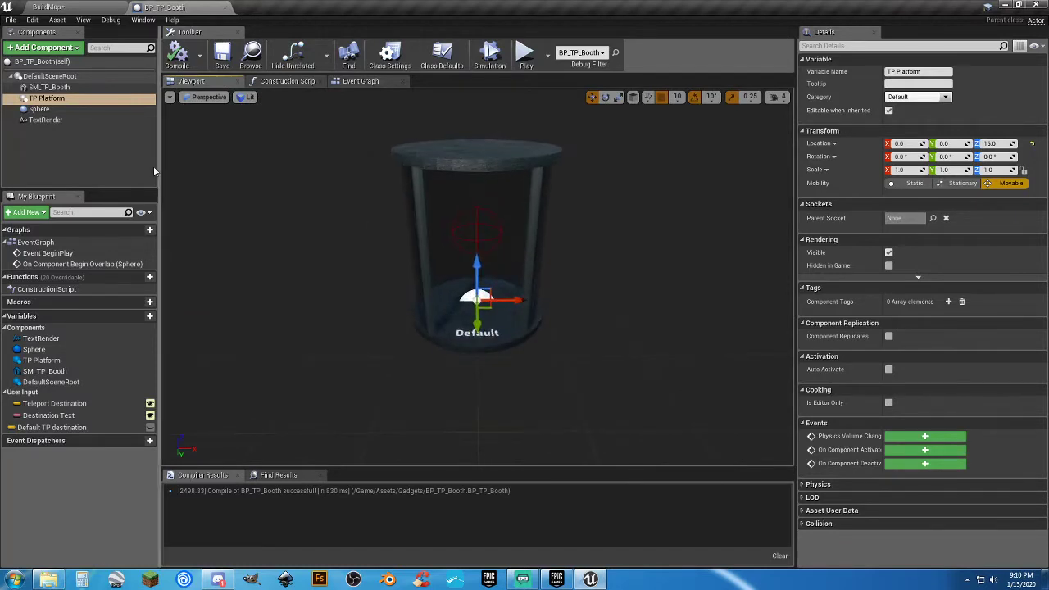
{"action": "left_click", "coordinate": [33, 99]}
{"action": "key", "text": "f"}
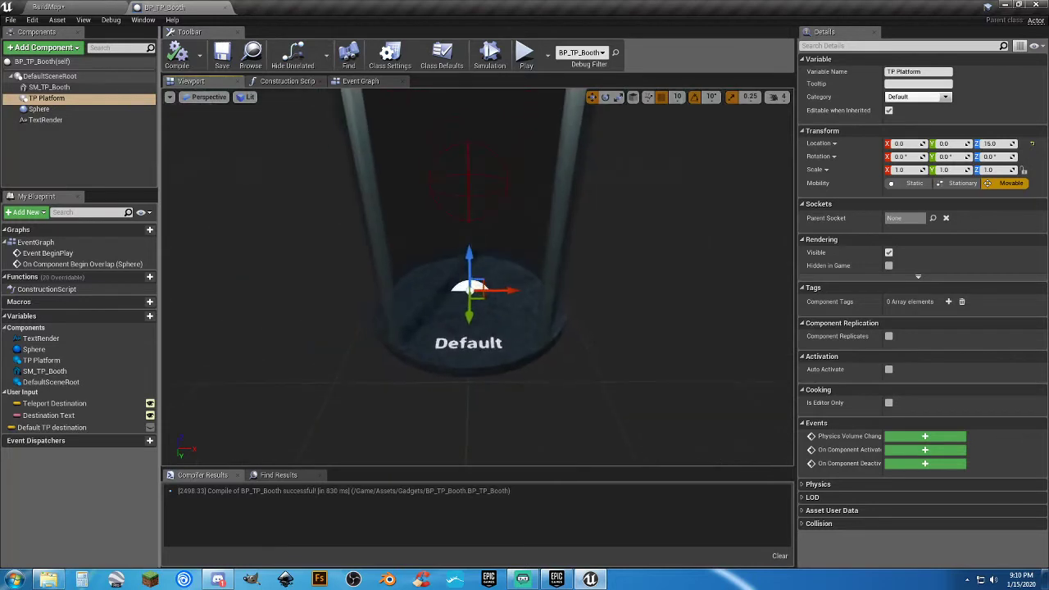
{"action": "scroll", "coordinate": [478, 277], "scroll_direction": "up", "scroll_amount": 3}
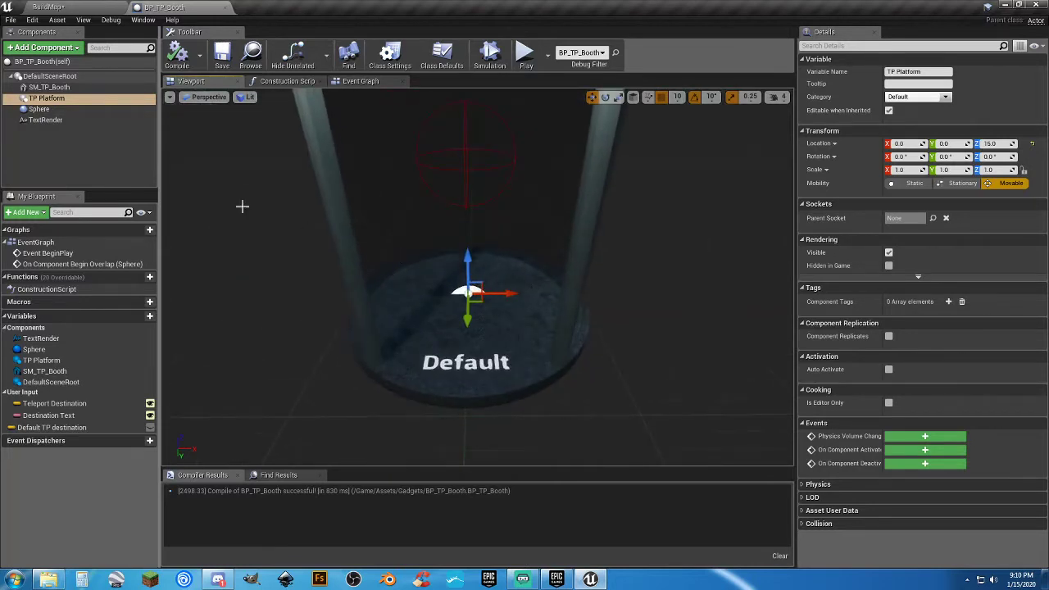
{"action": "left_click", "coordinate": [39, 109]}
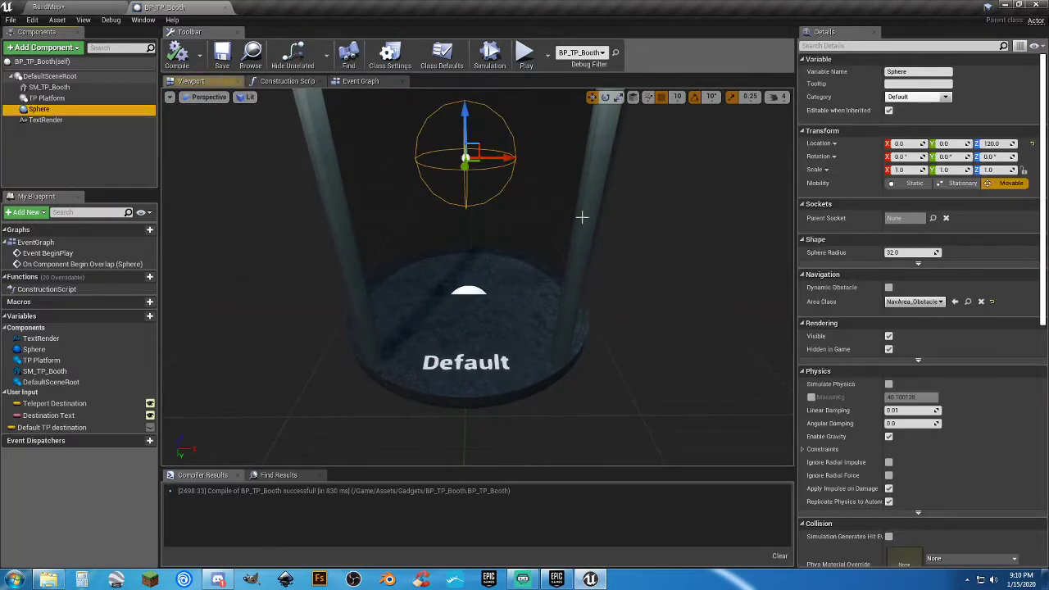
{"action": "left_click", "coordinate": [45, 120]}
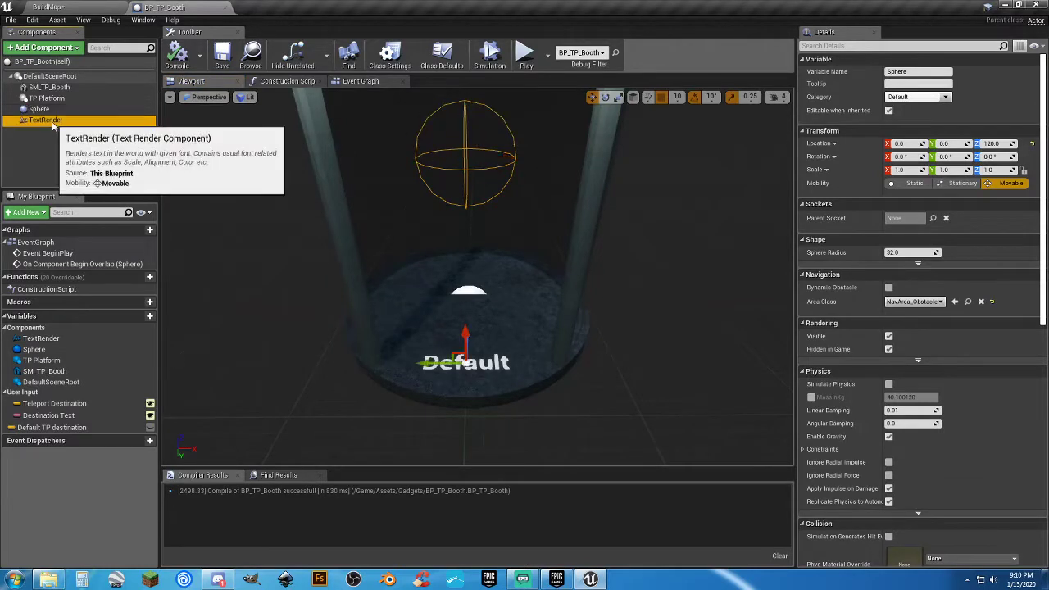
Add a TextRender reference node to the Event Graph and delete it again
{"action": "left_click", "coordinate": [362, 81]}
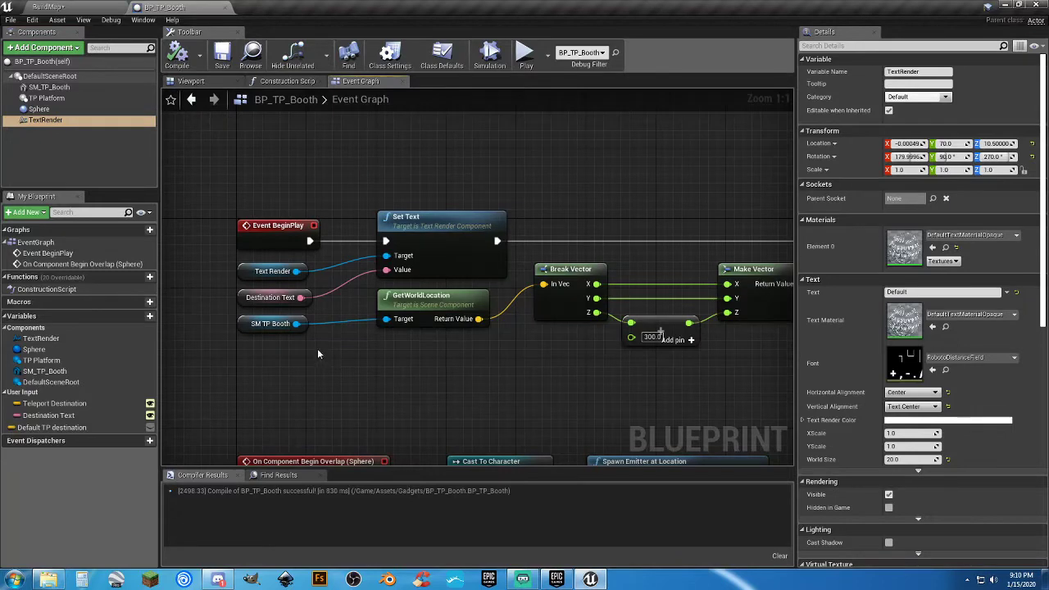
{"action": "left_click", "coordinate": [47, 121]}
{"action": "left_click_drag", "start_coordinate": [47, 121], "coordinate": [262, 362]}
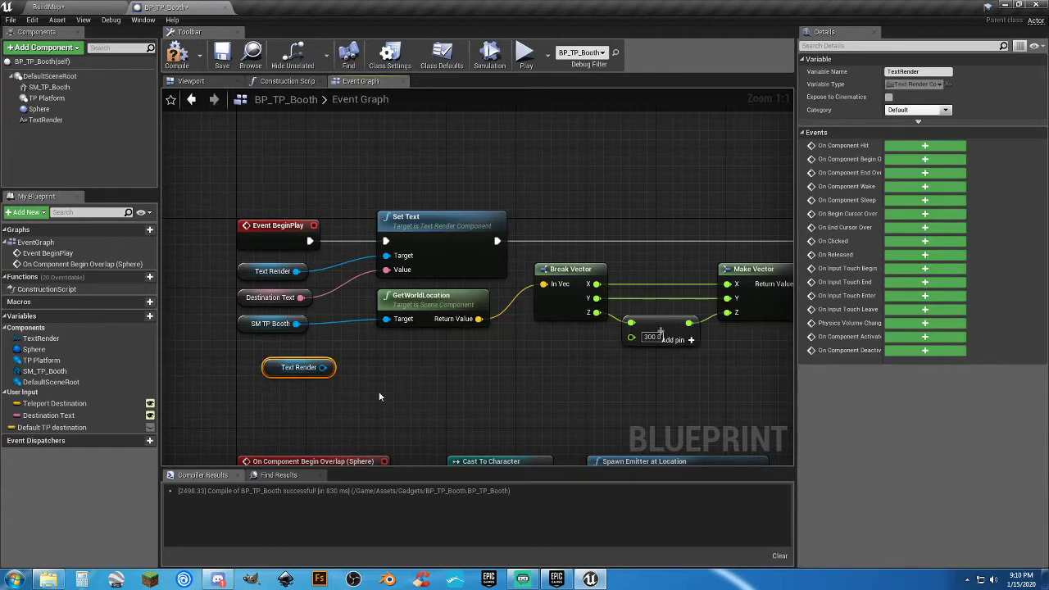
{"action": "key", "text": "Delete"}
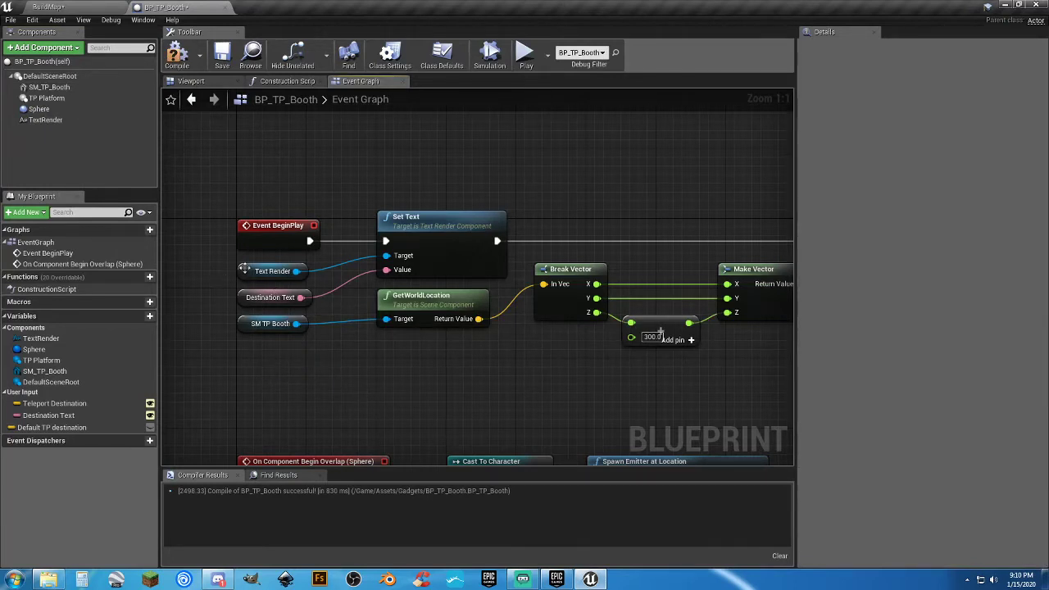
Inspect the Set Text node, the Text Render reference and the Destination Text variable that supply the booth's label
{"action": "left_click", "coordinate": [245, 269]}
{"action": "left_click", "coordinate": [437, 230]}
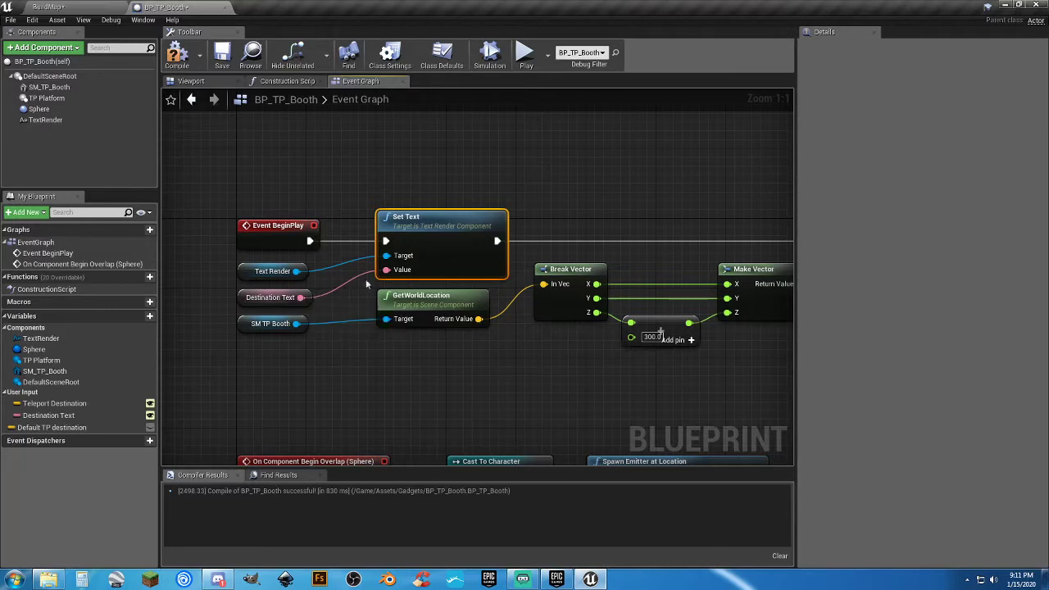
{"action": "left_click", "coordinate": [72, 416]}
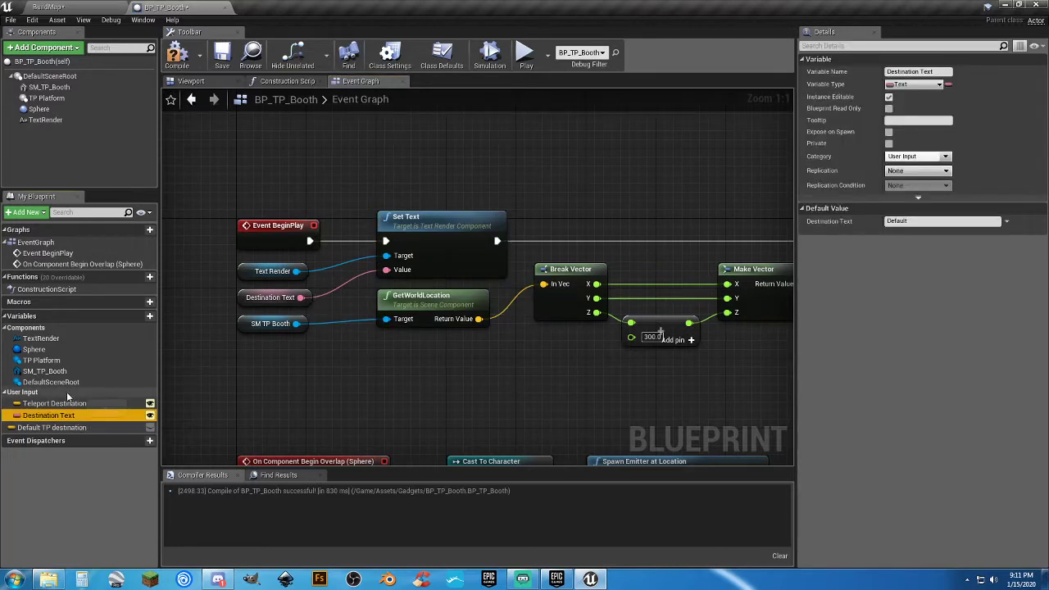
{"action": "left_click", "coordinate": [267, 273]}
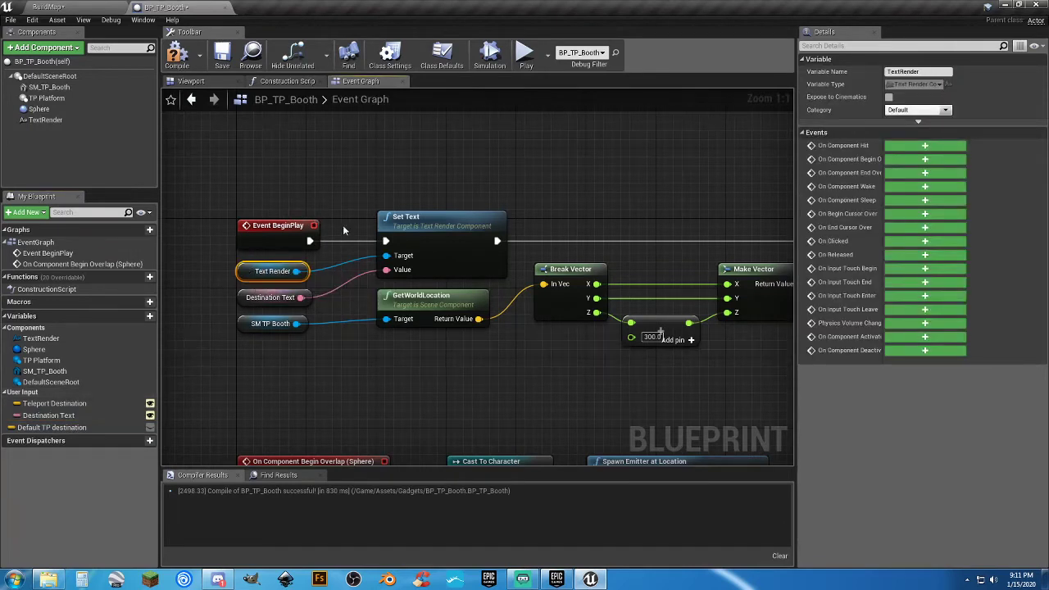
{"action": "left_click", "coordinate": [209, 191]}
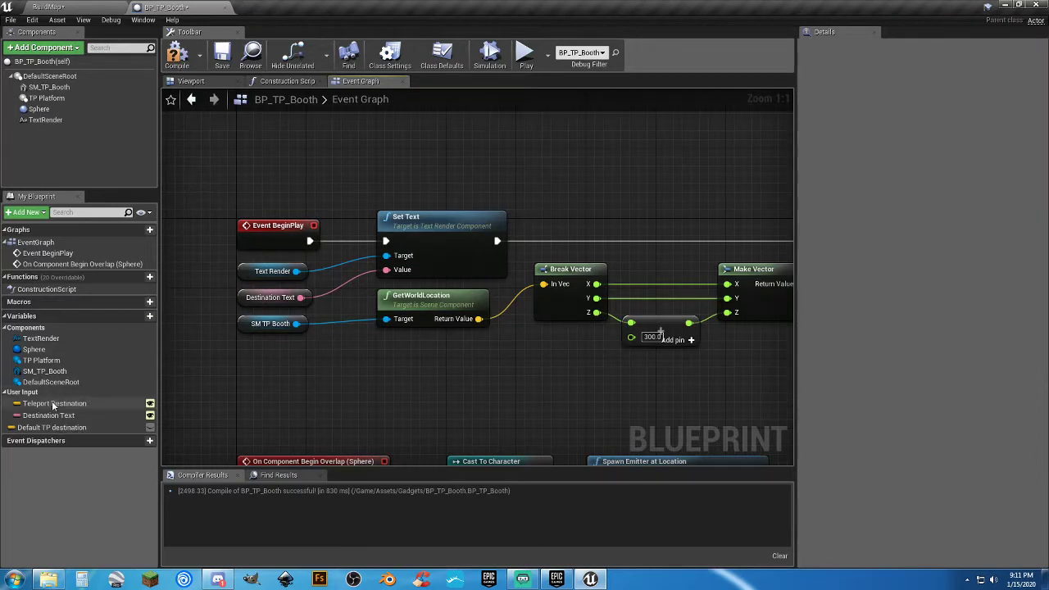
Set the Default TP destination variable's category to User Input
{"action": "left_click", "coordinate": [72, 427]}
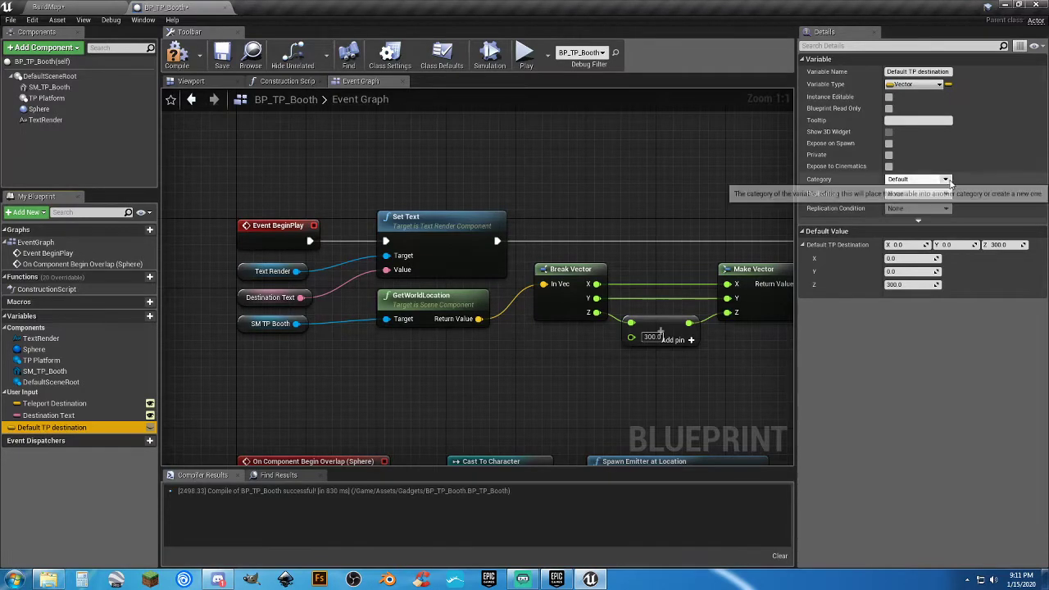
{"action": "left_click", "coordinate": [922, 179]}
{"action": "left_click", "coordinate": [900, 196]}
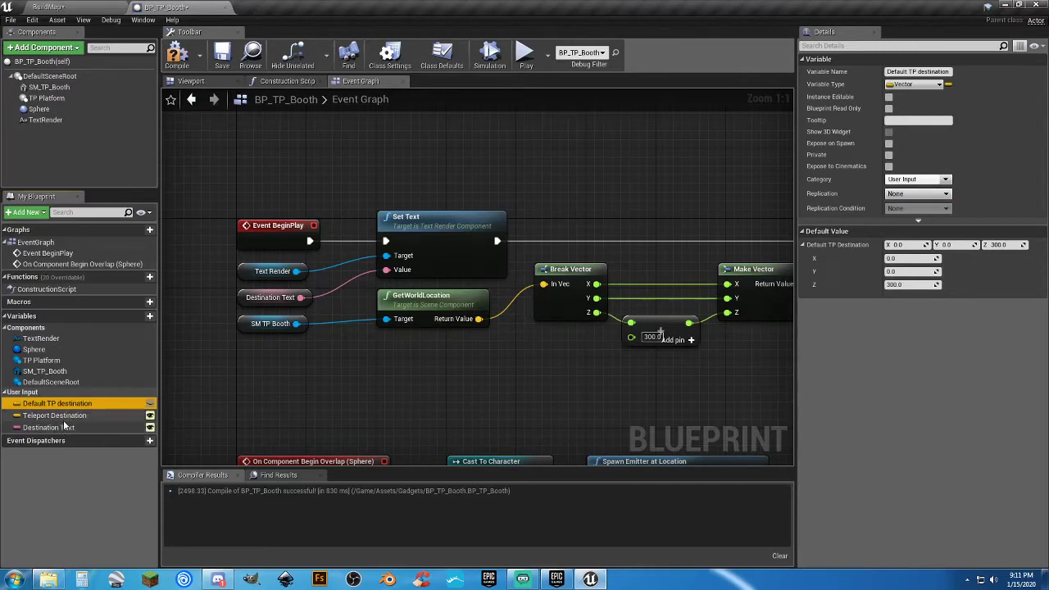
Select the newly placed booth in the BuildMap level and check its User Input section by collapsing and expanding it
{"action": "left_click", "coordinate": [50, 7]}
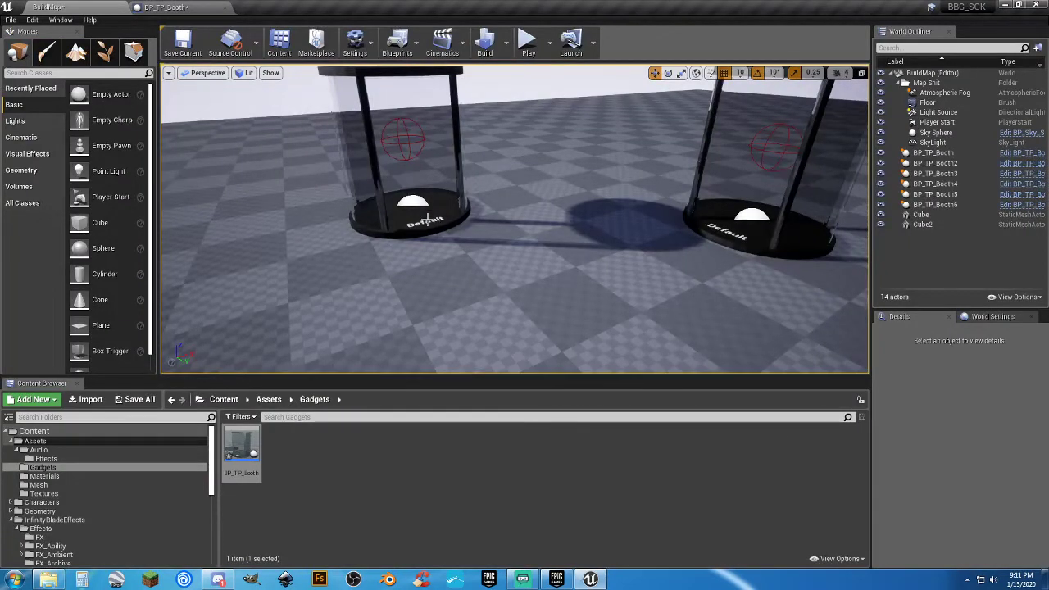
{"action": "left_click", "coordinate": [425, 217]}
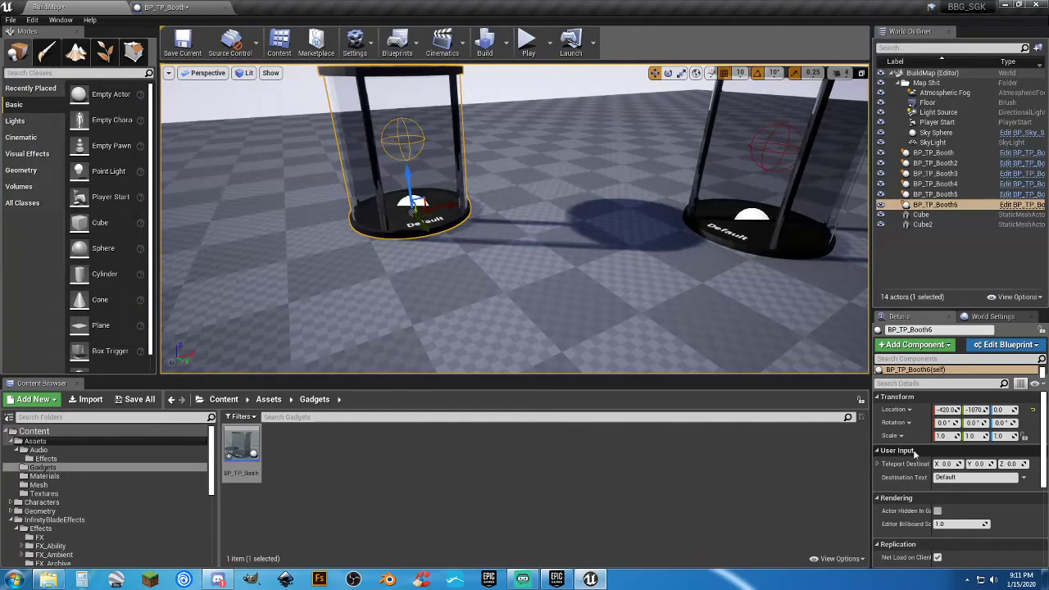
{"action": "left_click", "coordinate": [878, 452]}
{"action": "left_click", "coordinate": [877, 452]}
Return to the BP_TP_Booth blueprint, compile and save it, and select the Set Text node
{"action": "left_click", "coordinate": [170, 7]}
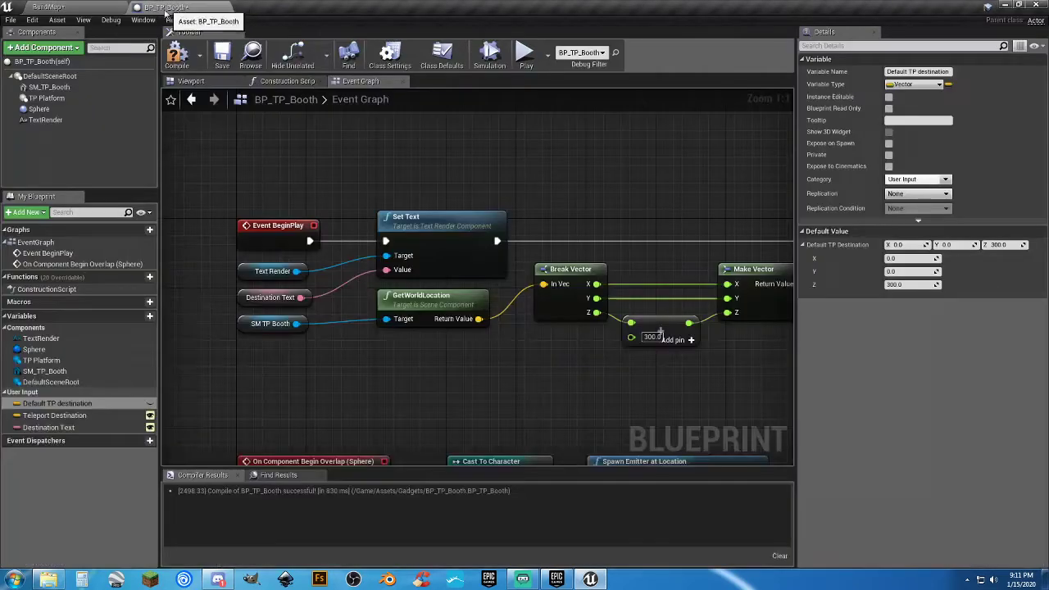
{"action": "left_click", "coordinate": [222, 57]}
{"action": "left_click", "coordinate": [432, 223]}
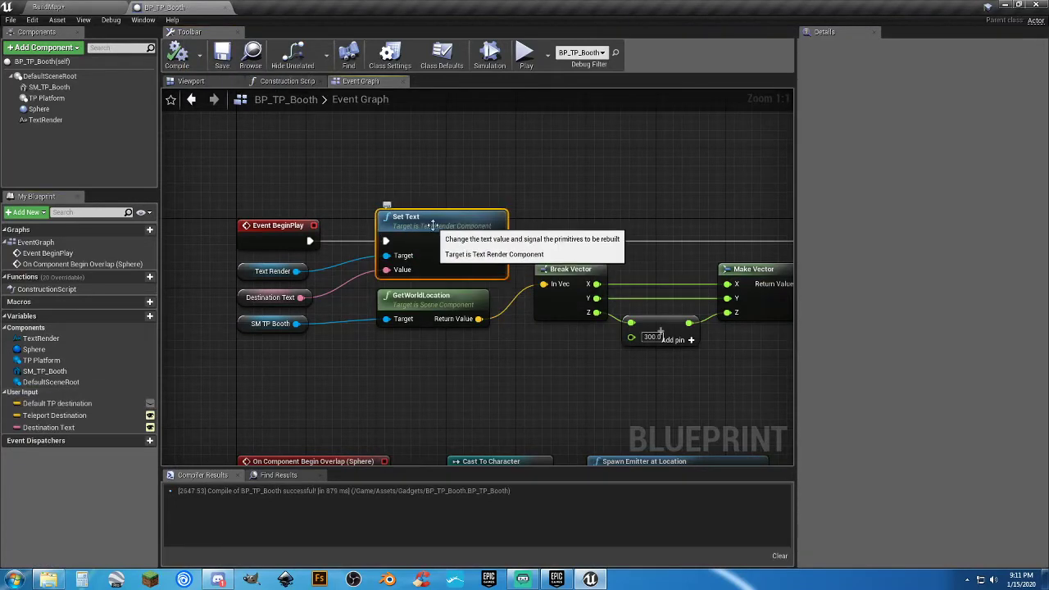
Inspect the Set Text node and the Destination Text variable that feeds its Value input
{"action": "left_click_drag", "start_coordinate": [356, 175], "coordinate": [524, 251]}
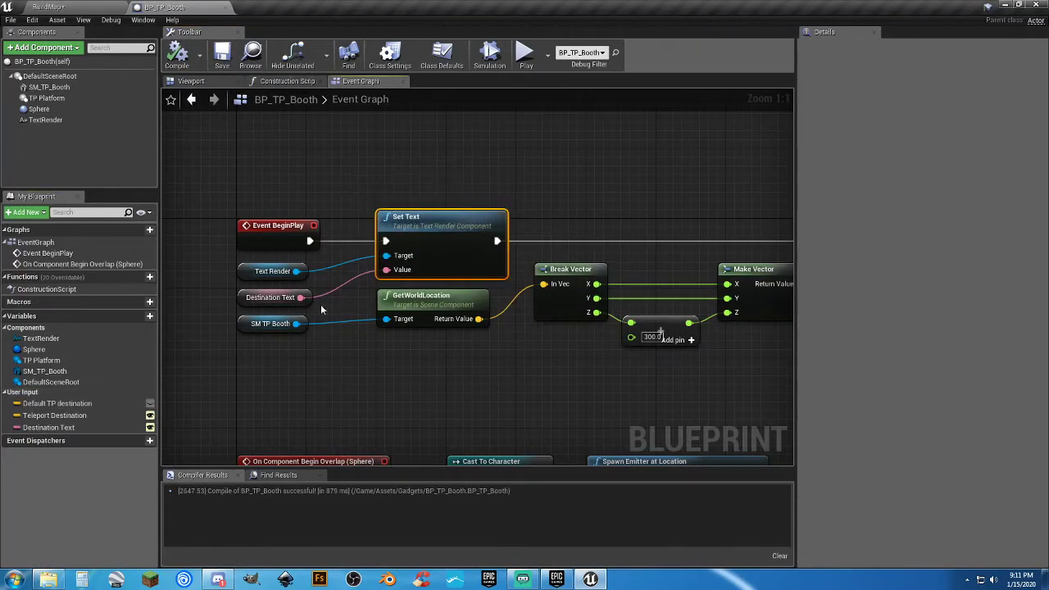
{"action": "left_click", "coordinate": [264, 300]}
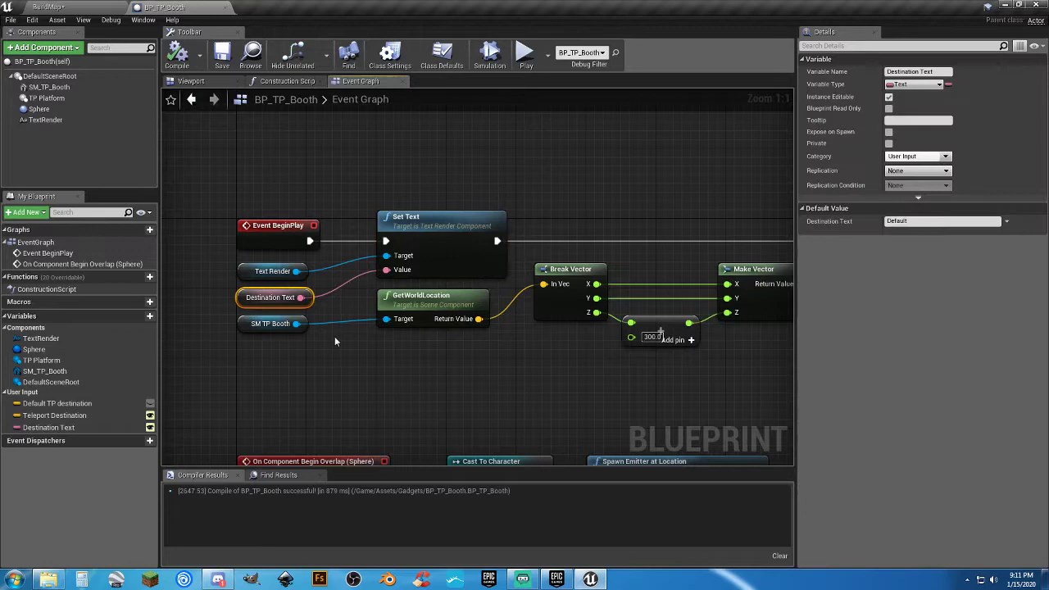
{"action": "left_click", "coordinate": [387, 353]}
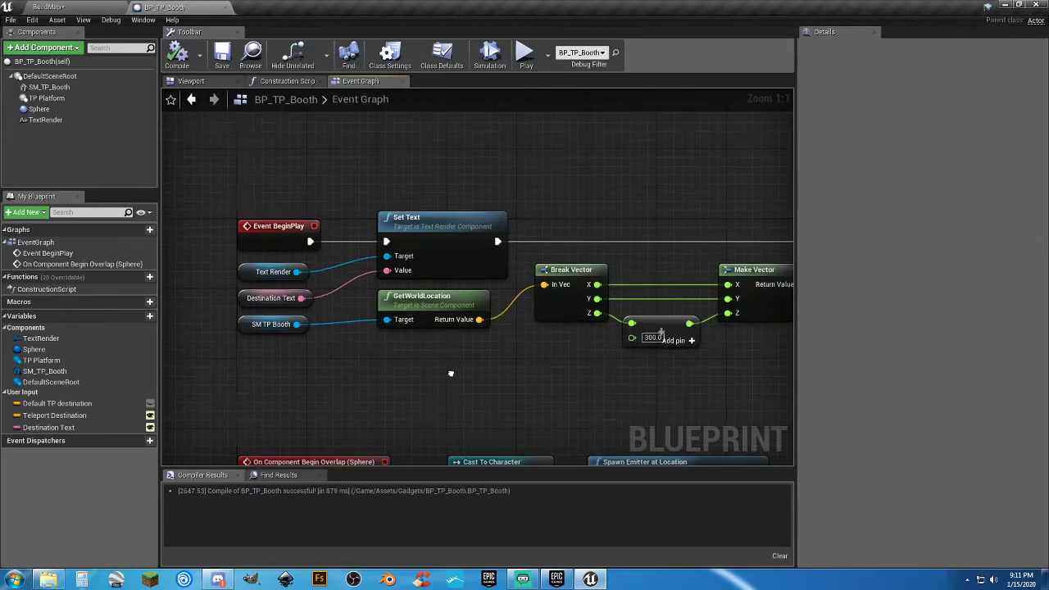
{"action": "right_click_drag", "start_coordinate": [450, 372], "coordinate": [430, 320]}
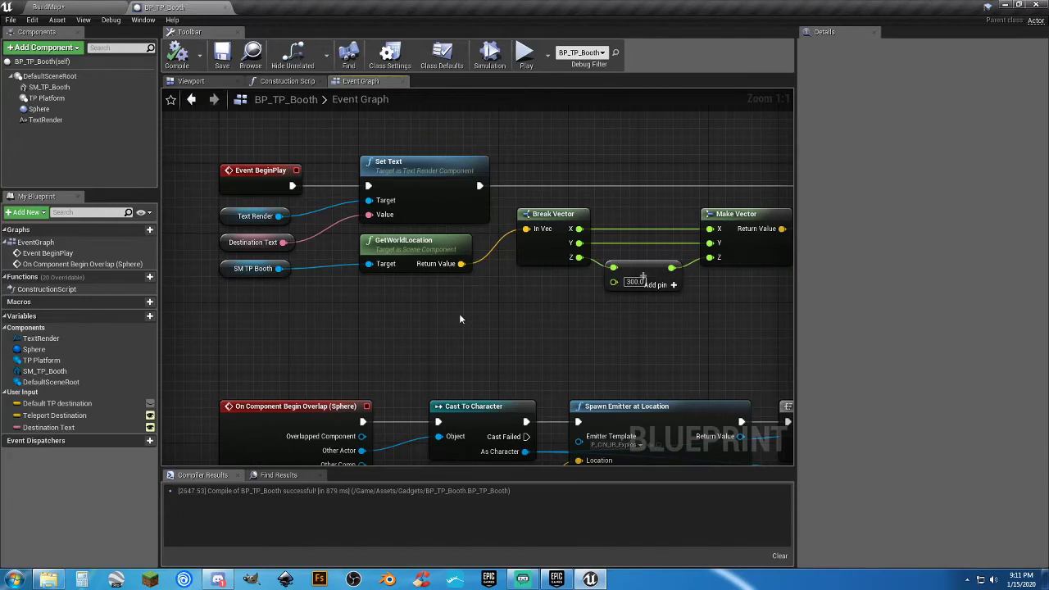
Inspect the SM TP Booth reference and the GetWorldLocation node it feeds
{"action": "left_click", "coordinate": [230, 271]}
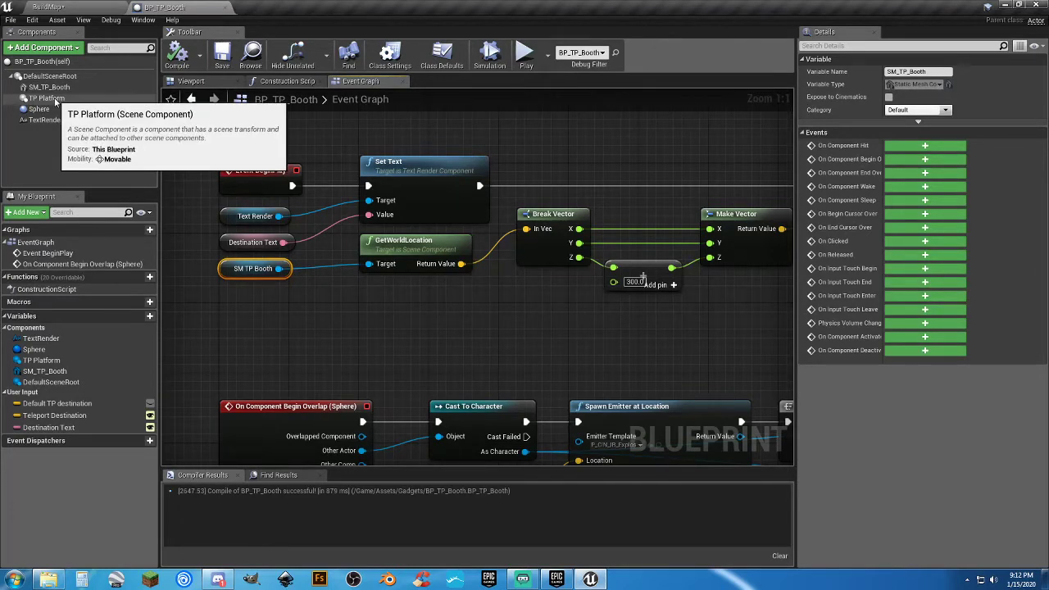
{"action": "left_click", "coordinate": [373, 301]}
{"action": "left_click", "coordinate": [405, 240]}
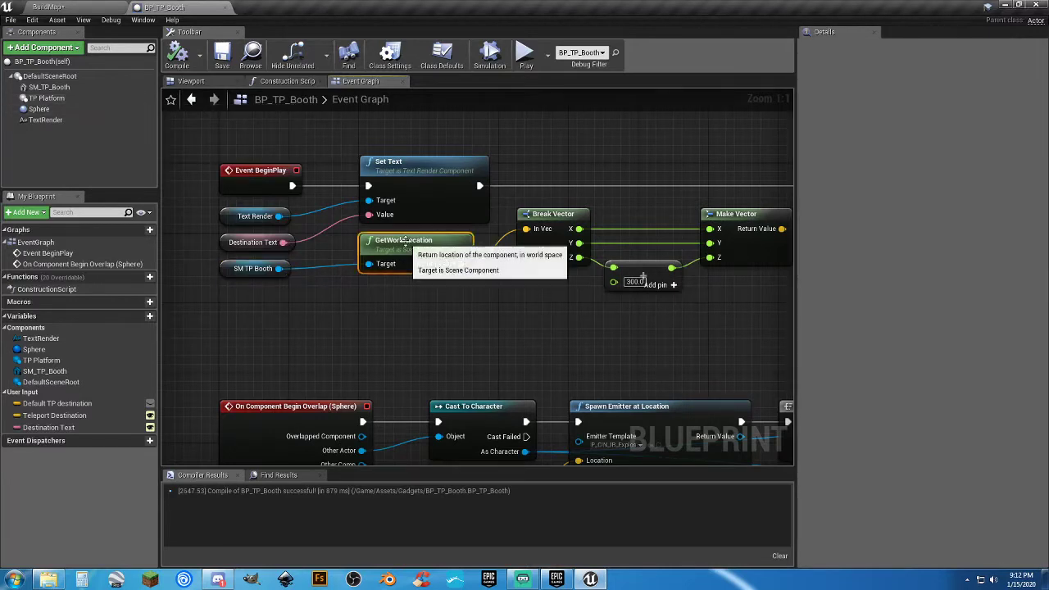
{"action": "left_click_drag", "start_coordinate": [434, 325], "coordinate": [254, 264]}
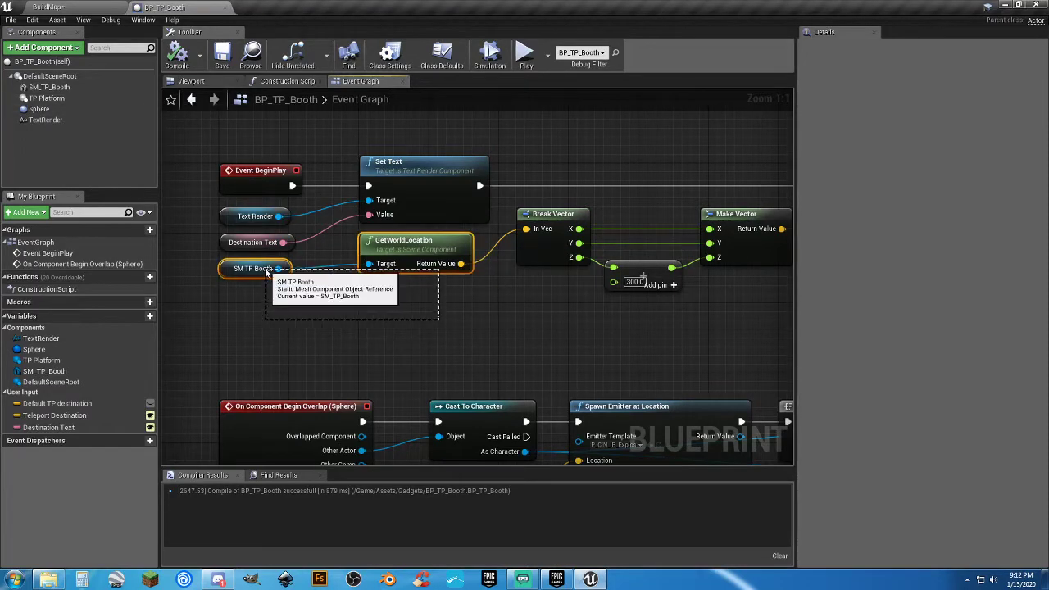
{"action": "left_click", "coordinate": [479, 337]}
{"action": "mouse_move", "coordinate": [561, 333]}
{"action": "right_mouse_down"}
{"action": "mouse_move", "coordinate": [521, 332]}
{"action": "mouse_move", "coordinate": [546, 332]}
{"action": "right_mouse_up"}
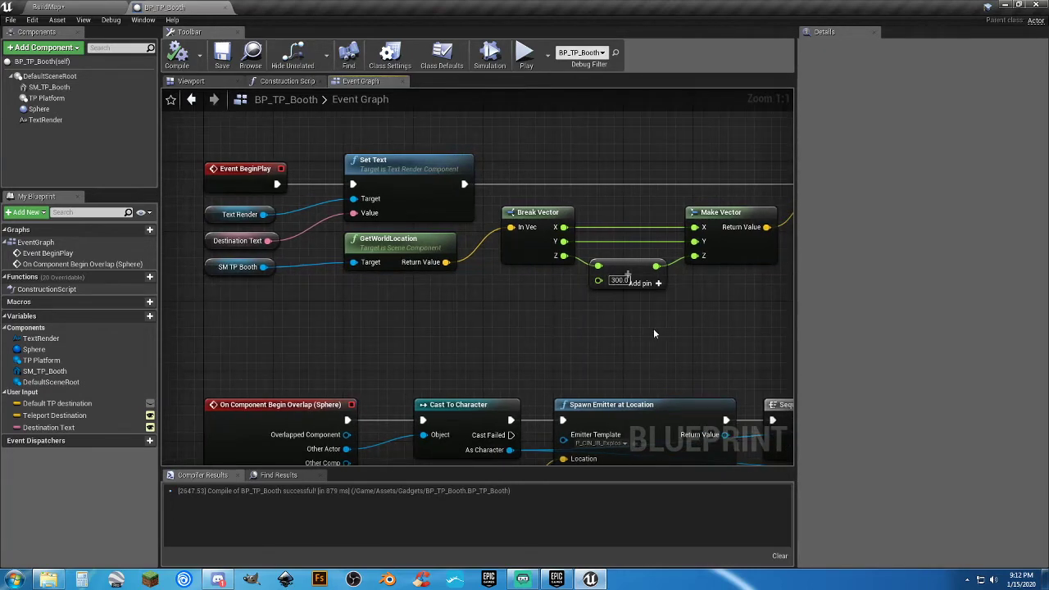
Examine the SET Default TP Destination node and trace its chain back to Event BeginPlay
{"action": "right_click_drag", "start_coordinate": [654, 330], "coordinate": [326, 337]}
{"action": "left_click", "coordinate": [502, 198]}
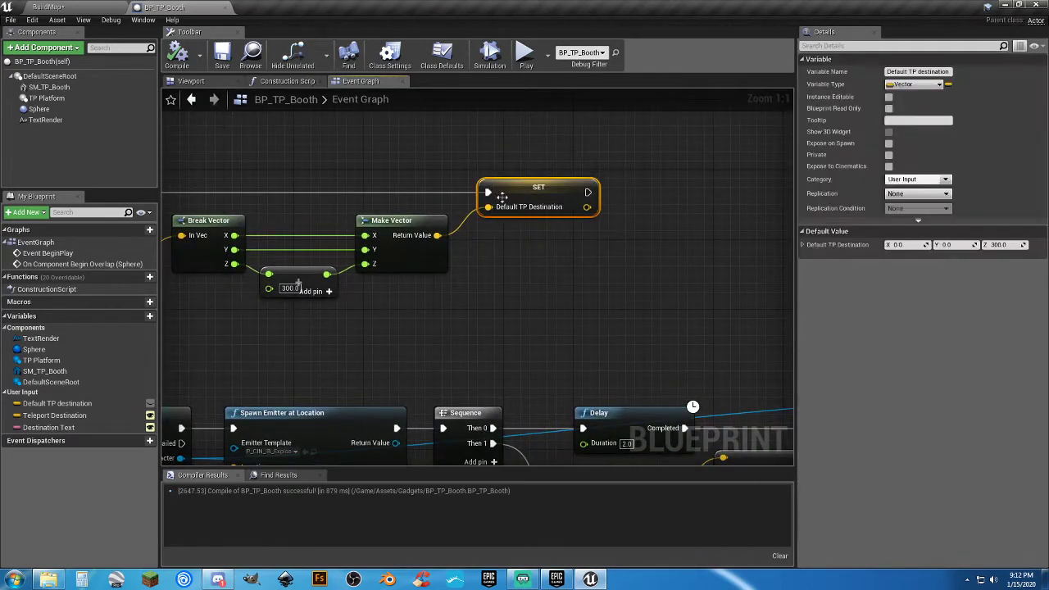
{"action": "left_click", "coordinate": [512, 328]}
{"action": "right_click_drag", "start_coordinate": [359, 349], "coordinate": [634, 351]}
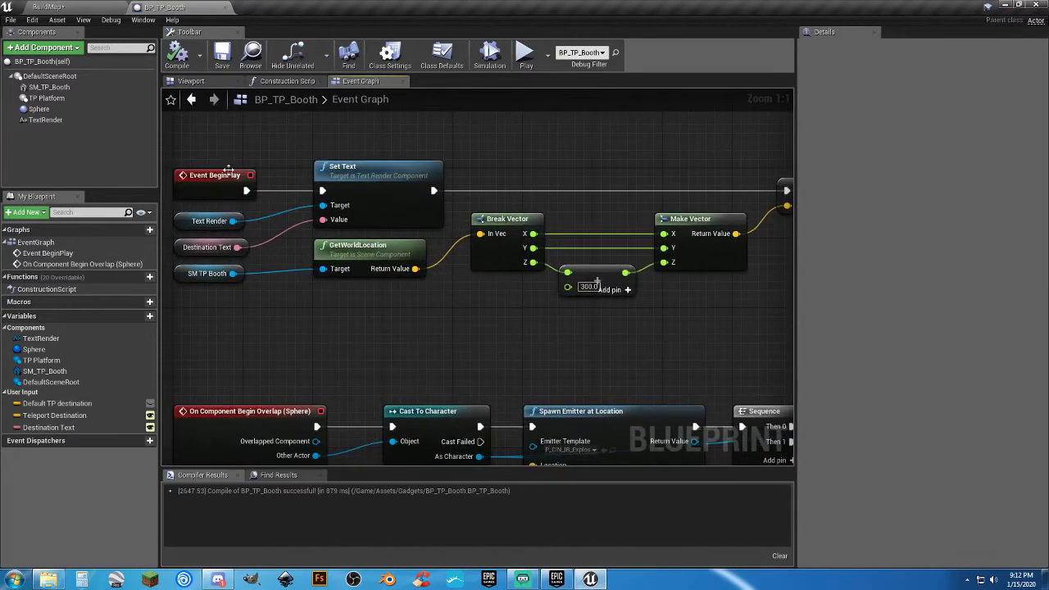
{"action": "right_click_drag", "start_coordinate": [463, 302], "coordinate": [421, 282]}
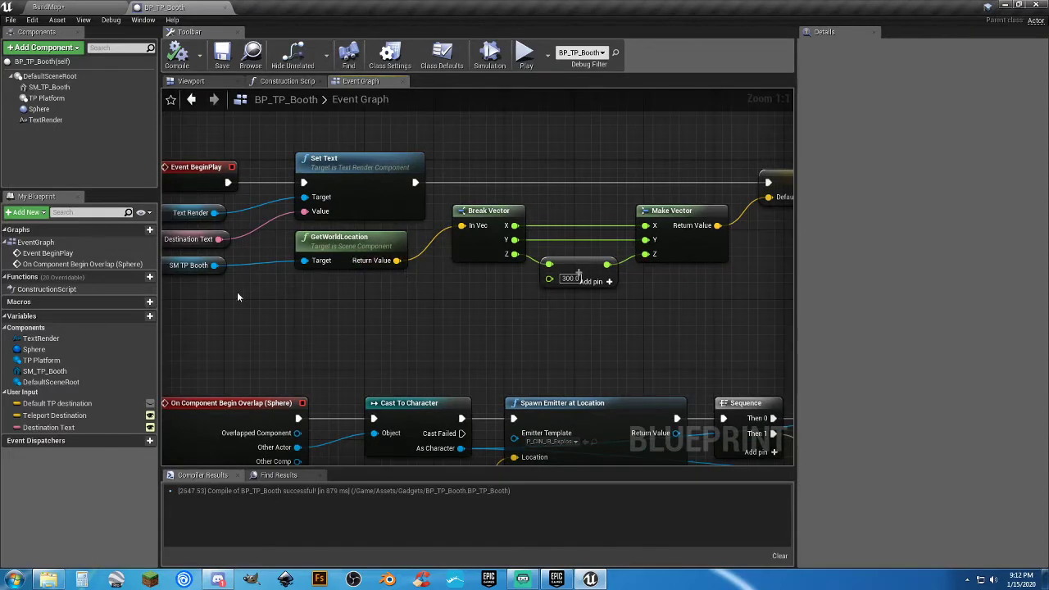
{"action": "right_click_drag", "start_coordinate": [238, 296], "coordinate": [260, 297]}
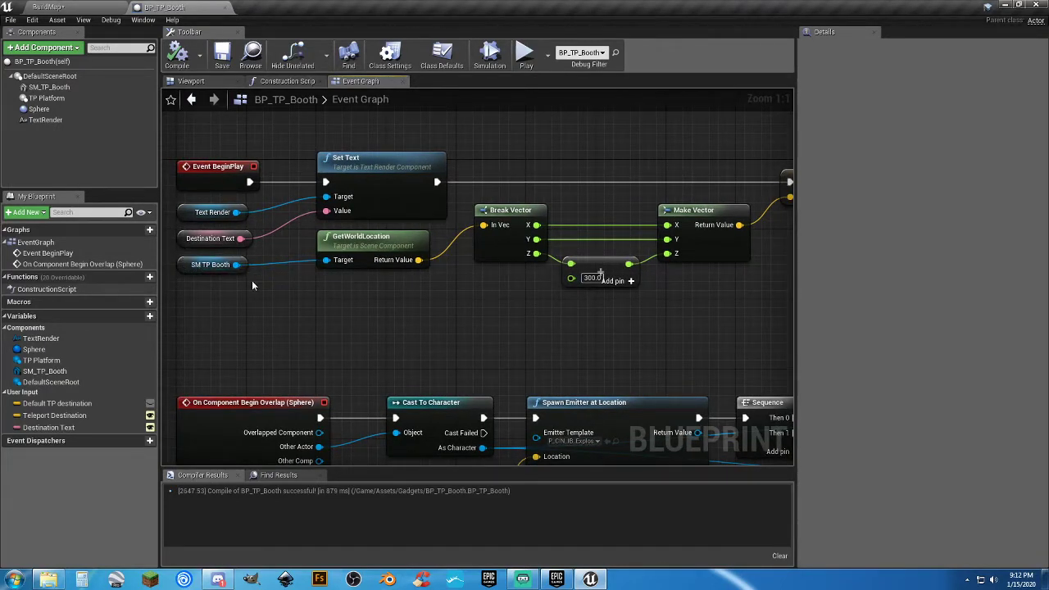
Look up the Break Vector action available from GetWorldLocation's Return Value without adding another node
{"action": "left_click", "coordinate": [364, 238]}
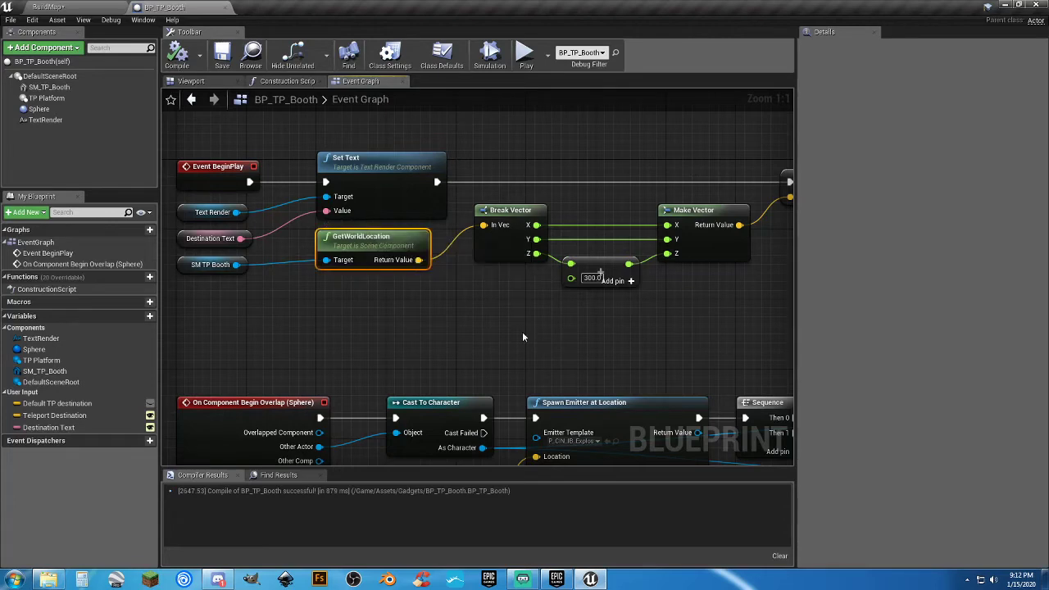
{"action": "right_click_drag", "start_coordinate": [523, 337], "coordinate": [499, 334]}
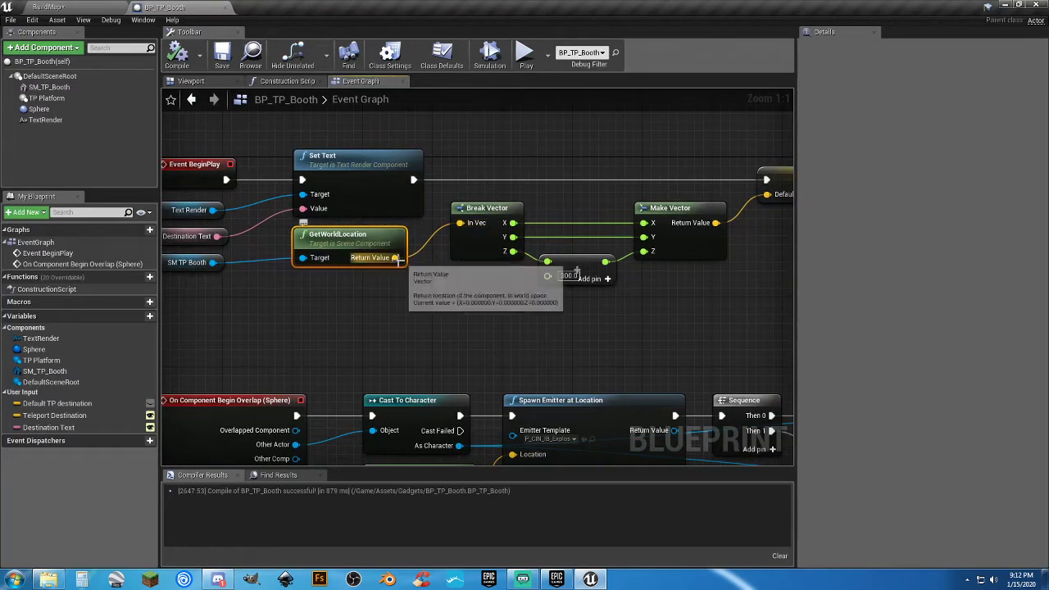
{"action": "left_click_drag", "start_coordinate": [397, 261], "coordinate": [447, 309]}
{"action": "scroll", "coordinate": [546, 415], "scroll_direction": "down", "scroll_amount": 5}
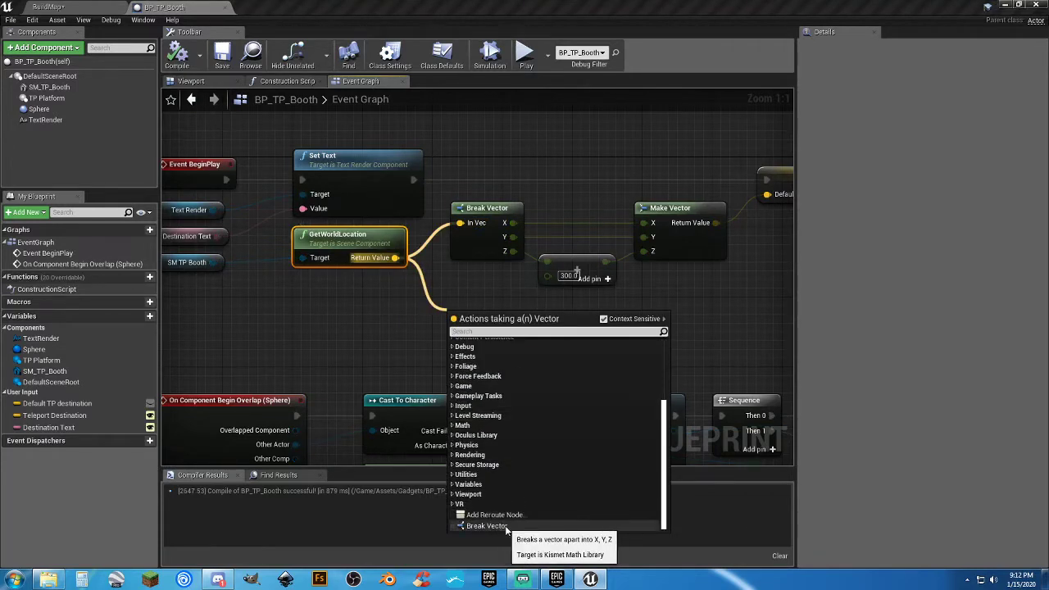
{"action": "left_click", "coordinate": [385, 329]}
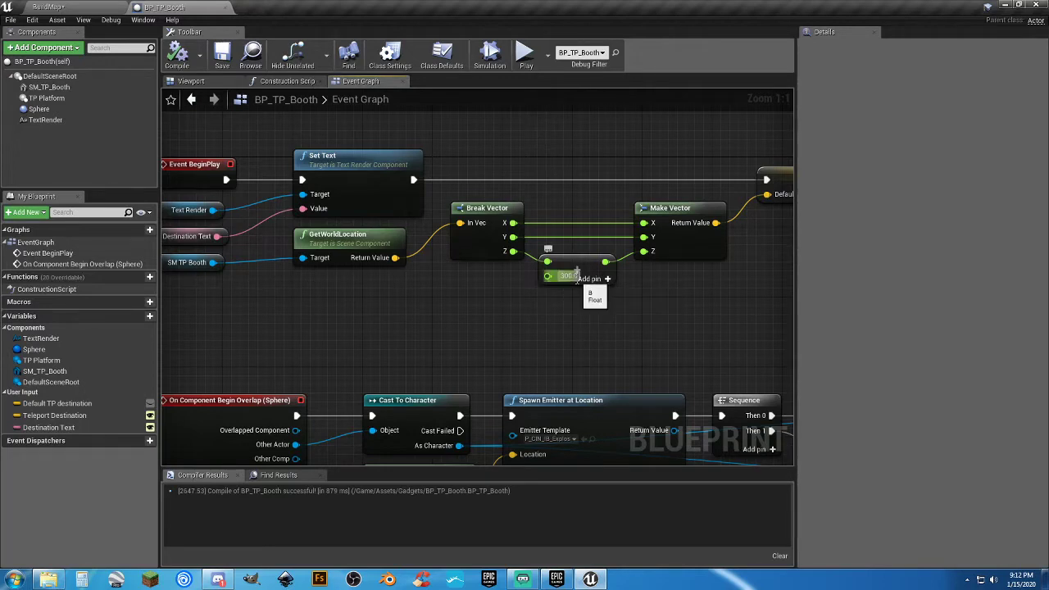
Look up the float + float addition available from Break Vector's Z output
{"action": "left_click_drag", "start_coordinate": [514, 251], "coordinate": [536, 310]}
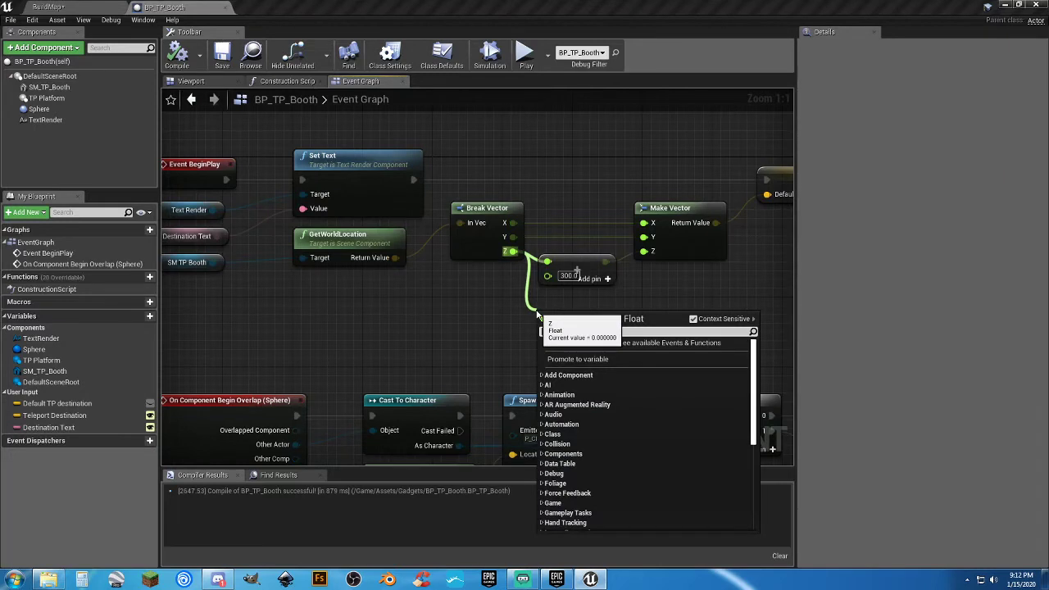
{"action": "type", "text": "+"}
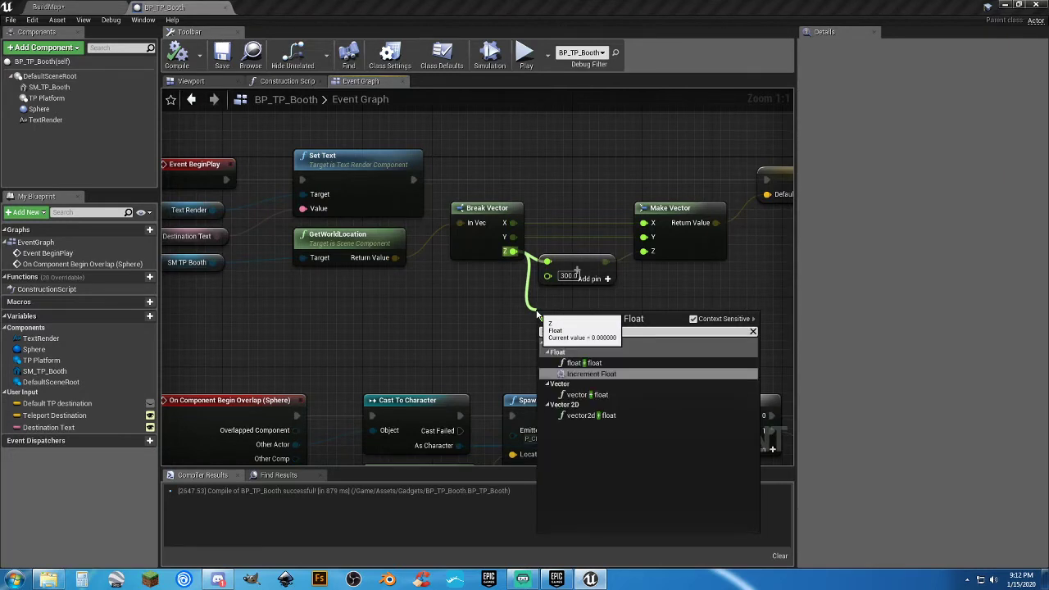
{"action": "left_click", "coordinate": [609, 366]}
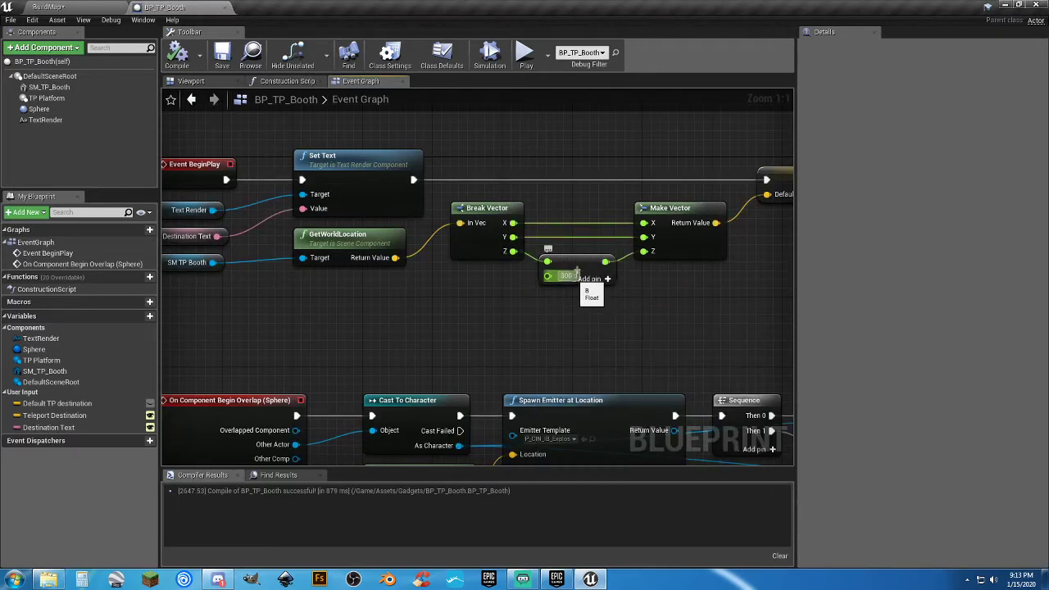
Inspect the Make Vector node and how its Return Value supplies the SET Default TP Destination node
{"action": "right_click_drag", "start_coordinate": [630, 285], "coordinate": [553, 296]}
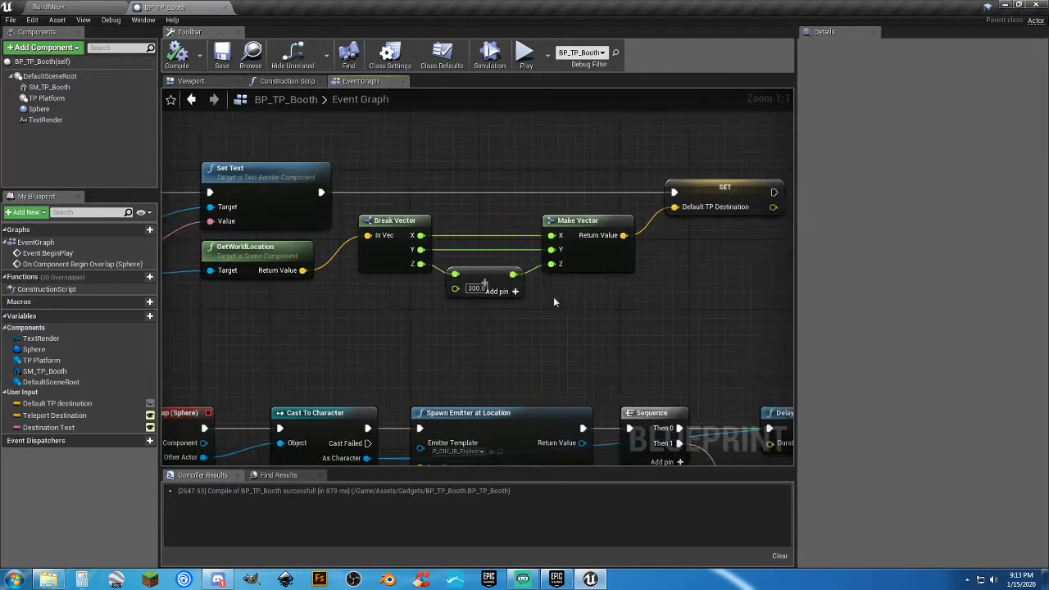
{"action": "left_click", "coordinate": [584, 260]}
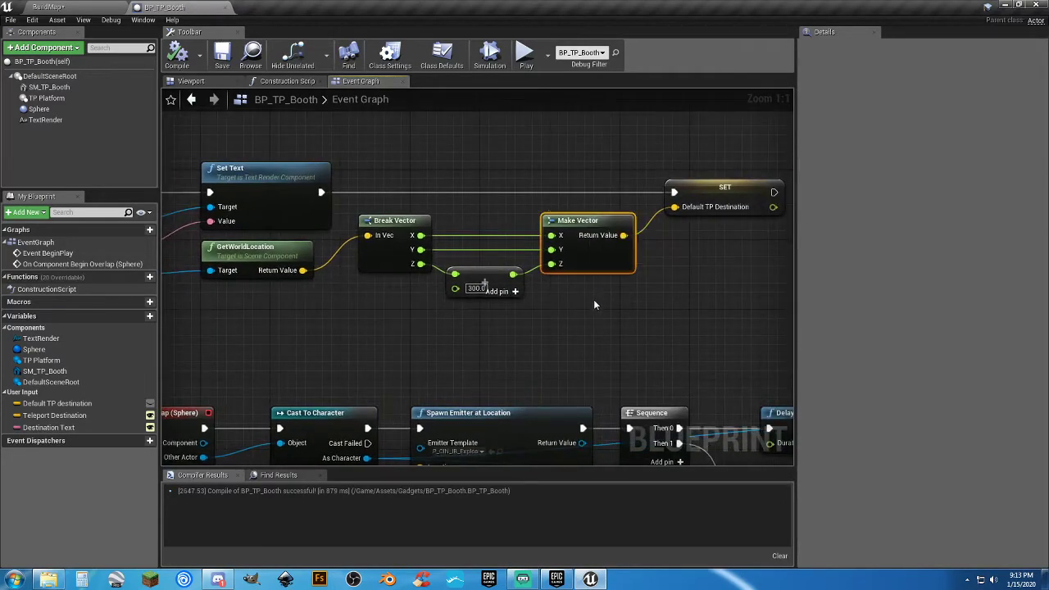
{"action": "left_click", "coordinate": [550, 292]}
{"action": "right_click_drag", "start_coordinate": [545, 286], "coordinate": [492, 291]}
{"action": "left_click", "coordinate": [646, 207]}
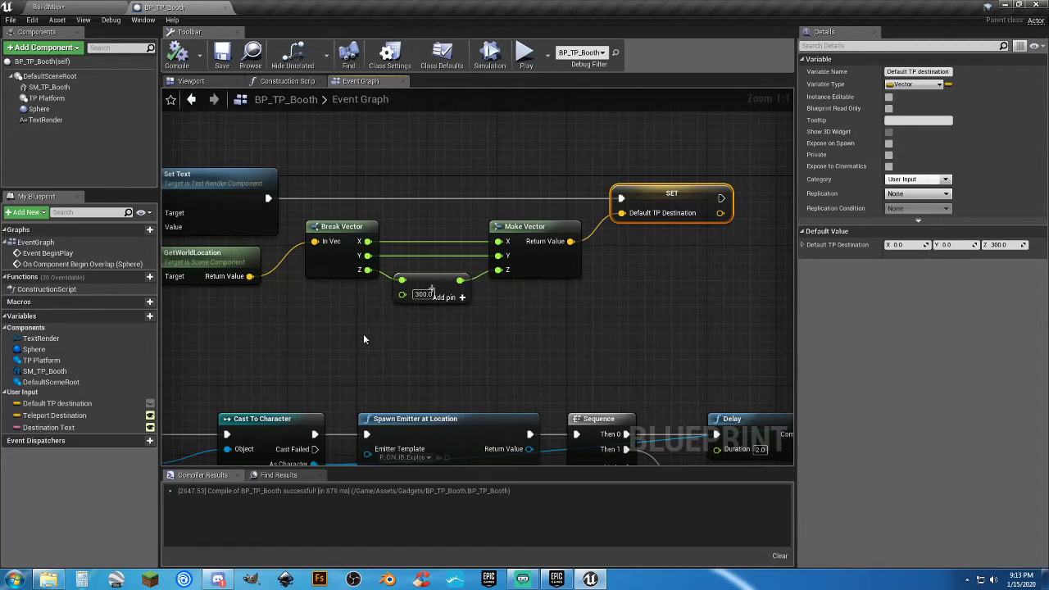
{"action": "right_click_drag", "start_coordinate": [364, 334], "coordinate": [407, 334]}
{"action": "left_click", "coordinate": [566, 348]}
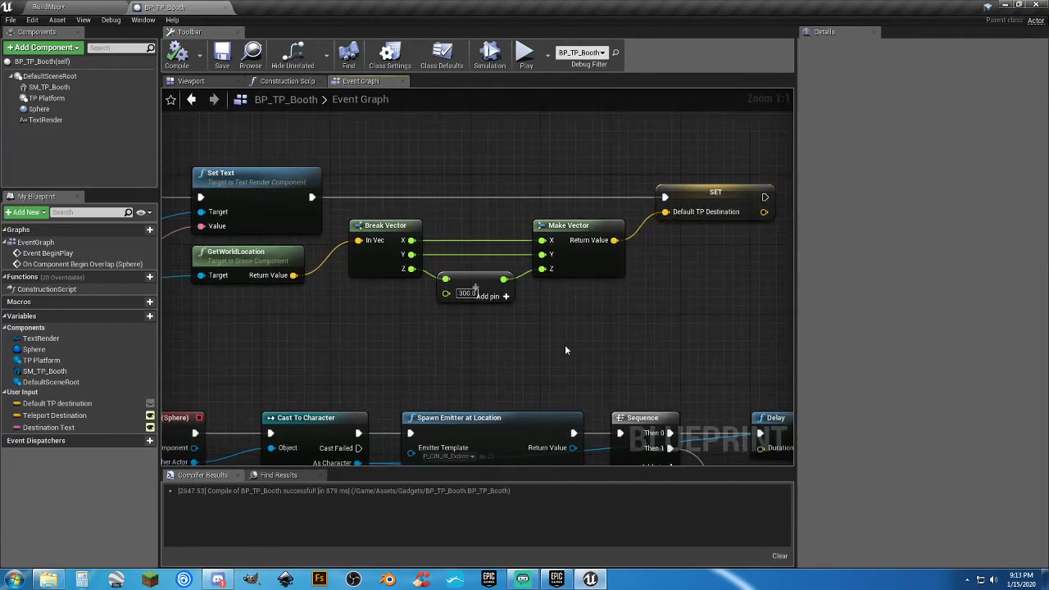
In the BuildMap level, delete the selected BP_TP_Booth6 and place a fresh BP_TP_Booth on the floor beside the remaining booth
{"action": "left_click", "coordinate": [66, 7]}
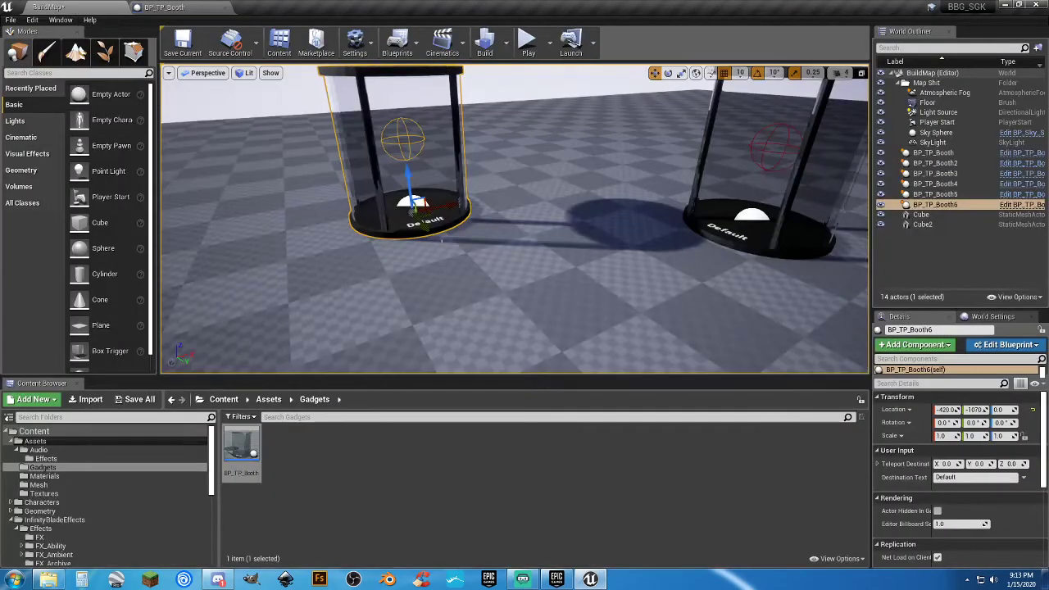
{"action": "key", "text": "Delete"}
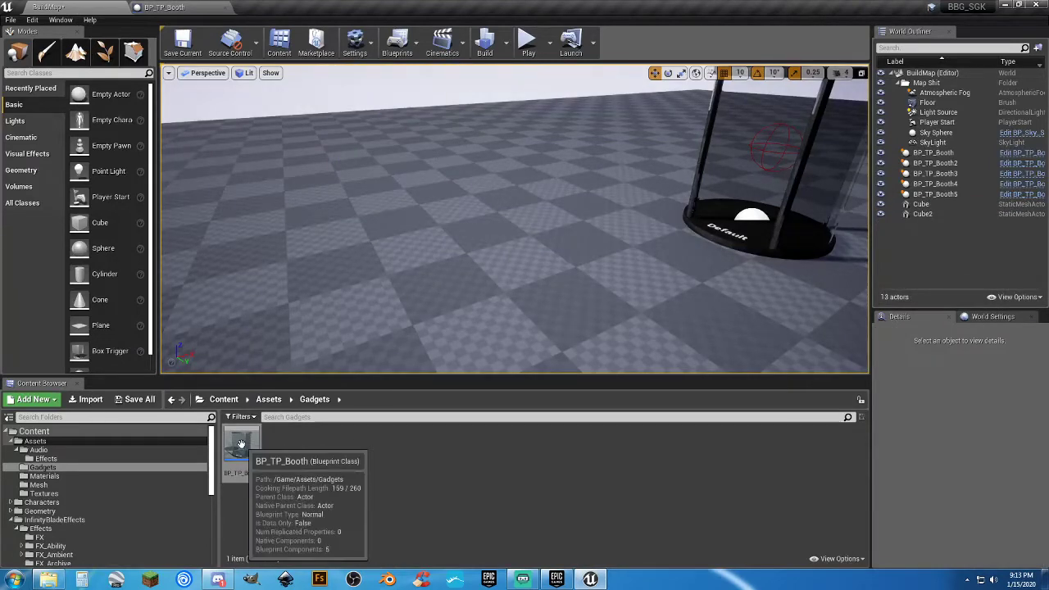
{"action": "left_click_drag", "start_coordinate": [242, 451], "coordinate": [485, 214]}
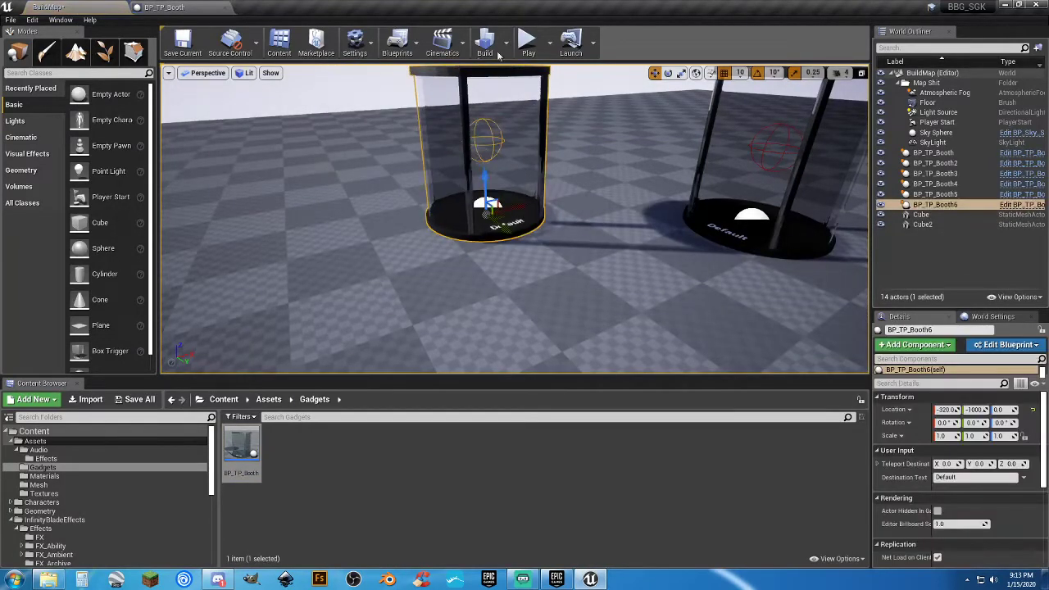
Play the level, walk and jump the character across the booths to test the default teleport destination, and end the session
{"action": "left_click", "coordinate": [527, 41]}
{"action": "key", "text": "w"}
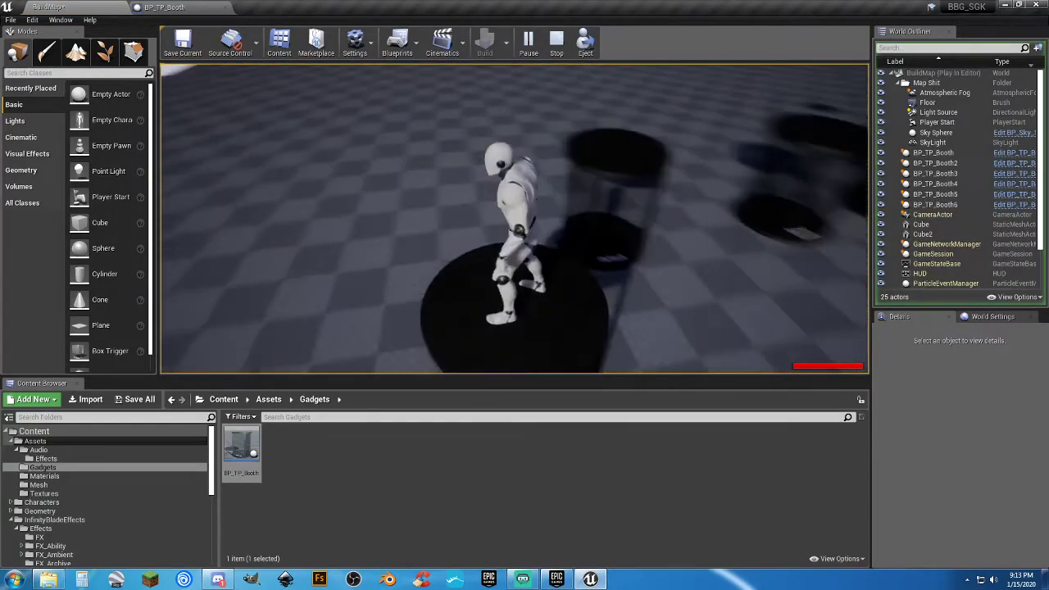
{"action": "key", "text": "space"}
{"action": "key", "text": "w"}
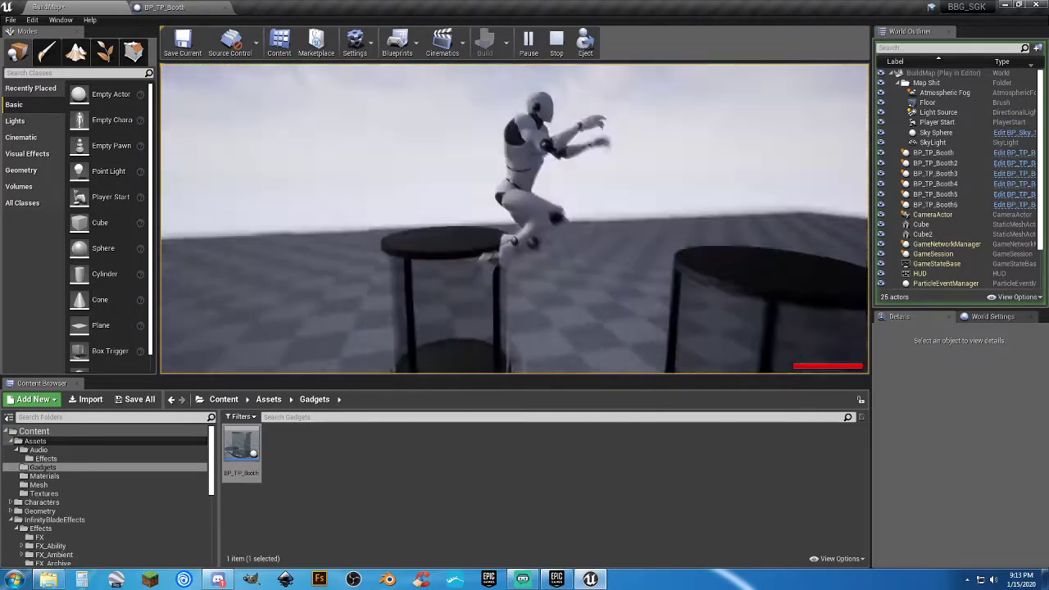
{"action": "key", "text": "w"}
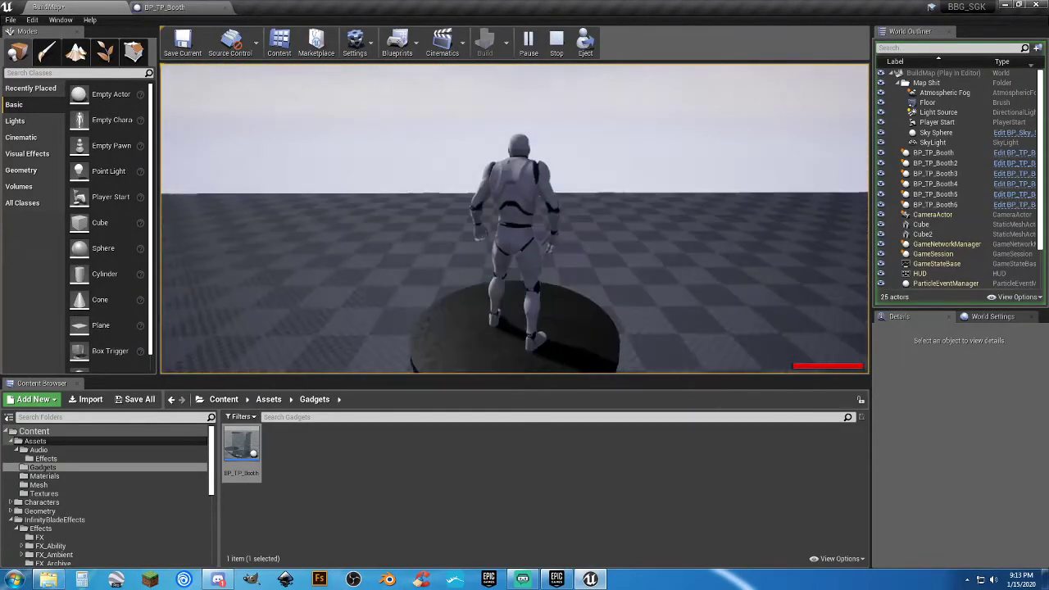
{"action": "key", "text": "Escape"}
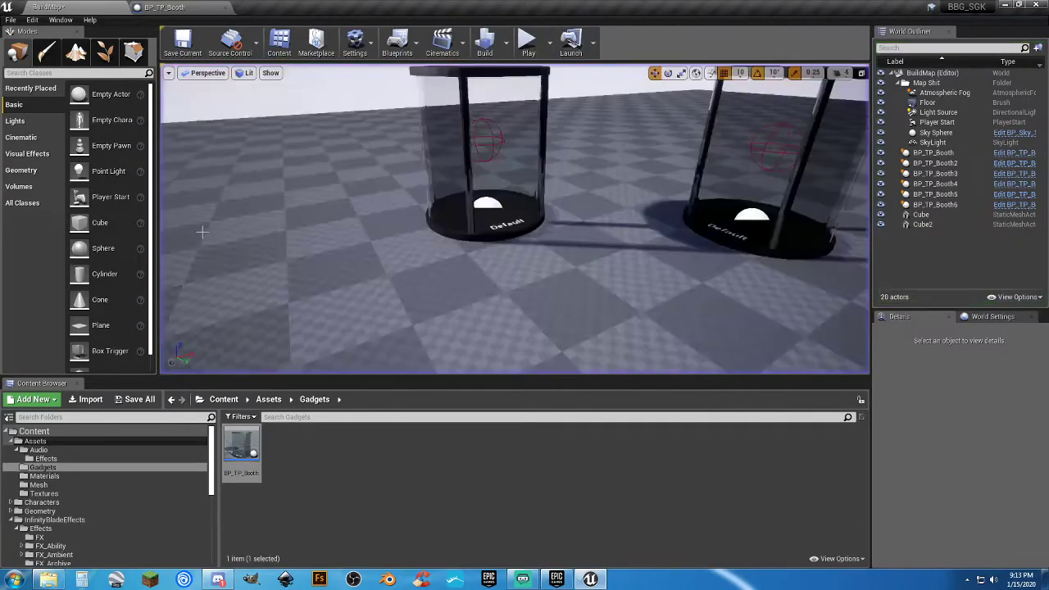
Delete the newly placed BP_TP_Booth6 from the level
{"action": "left_click", "coordinate": [505, 318]}
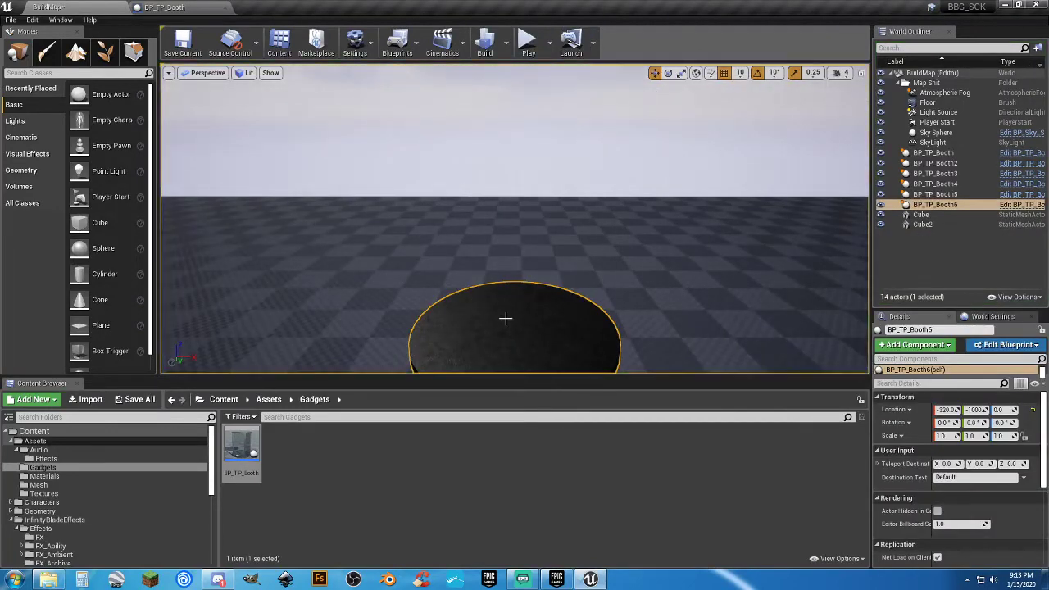
{"action": "key", "text": "Delete"}
{"action": "right_click_drag", "start_coordinate": [513, 316], "coordinate": [533, 392]}
{"action": "key", "text": "s"}
Return to the BP_TP_Booth blueprint and examine the Sphere component's available events and its On Component Begin Overlap node
{"action": "left_click", "coordinate": [183, 7]}
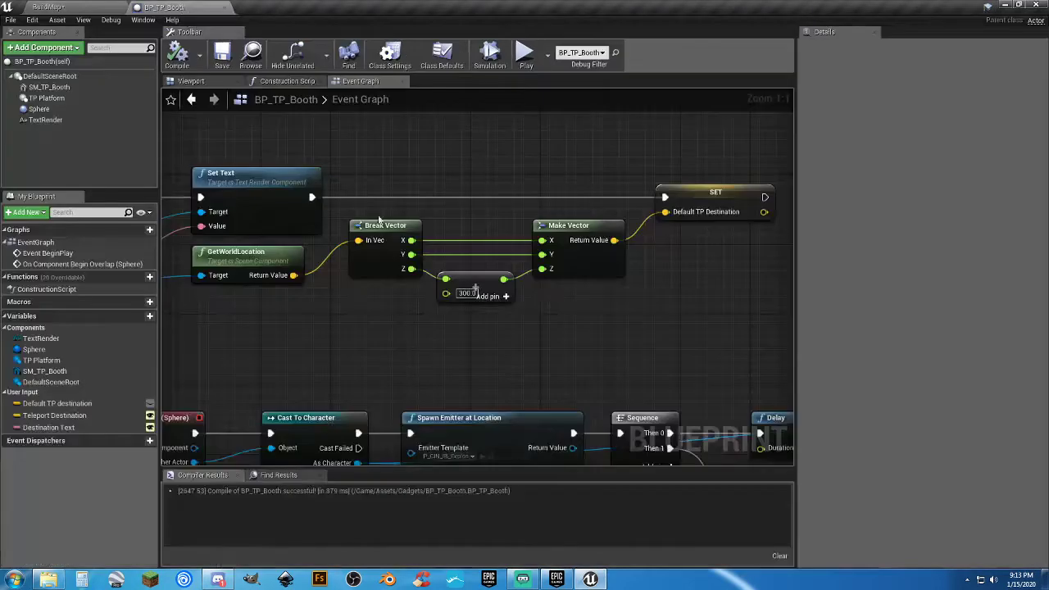
{"action": "right_click_drag", "start_coordinate": [464, 340], "coordinate": [664, 194]}
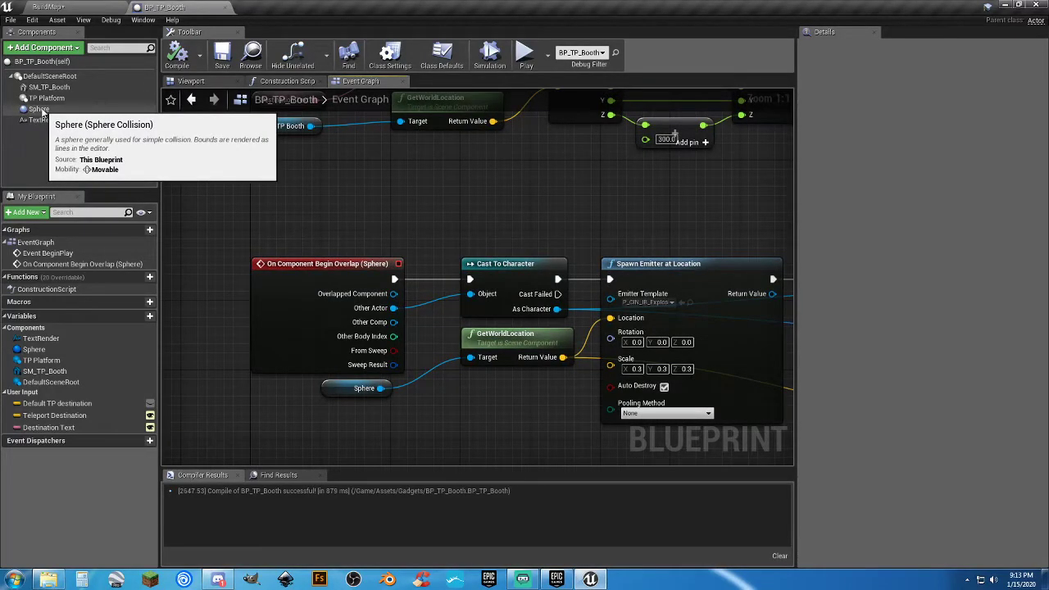
{"action": "right_click", "coordinate": [41, 110]}
{"action": "mouse_move", "coordinate": [67, 127]}
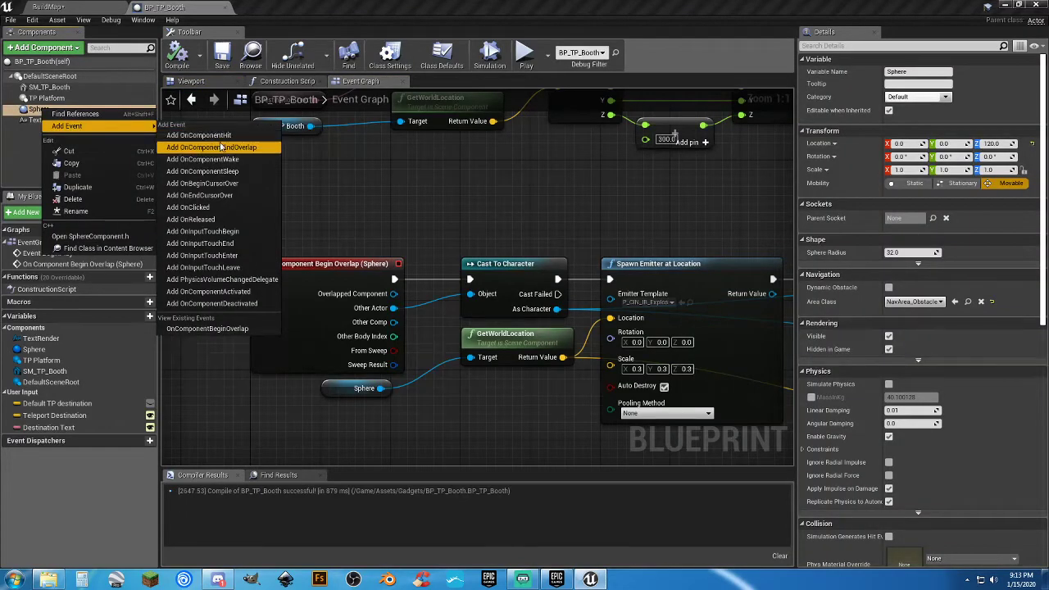
{"action": "left_click", "coordinate": [322, 265]}
{"action": "left_click_drag", "start_coordinate": [236, 205], "coordinate": [413, 210]}
{"action": "right_click_drag", "start_coordinate": [431, 210], "coordinate": [422, 175]}
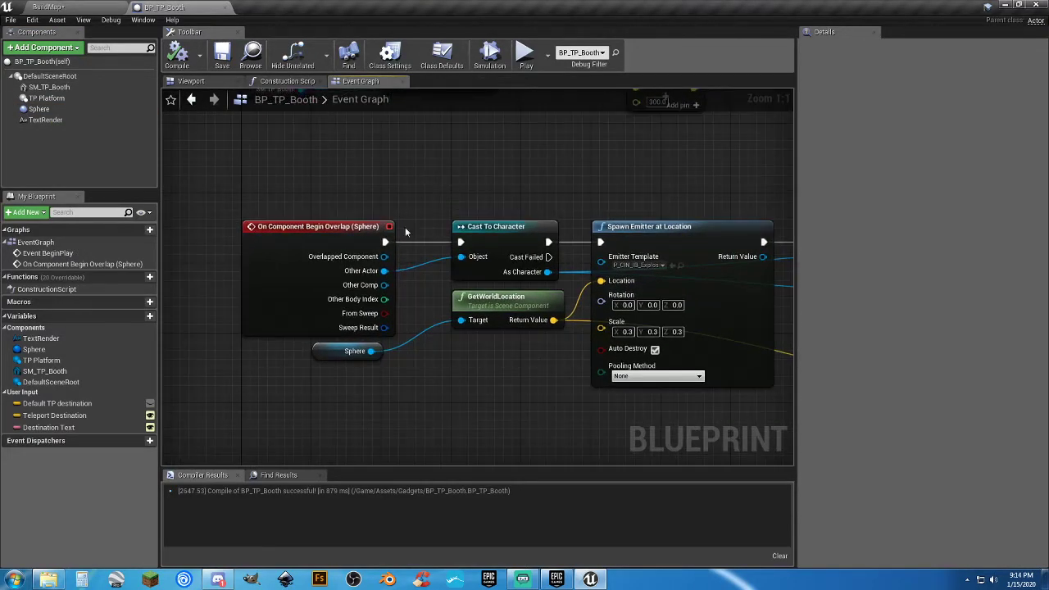
Examine the Sphere reference, GetWorldLocation and Cast To Character nodes connected to the Sphere's overlap event
{"action": "left_click", "coordinate": [328, 350]}
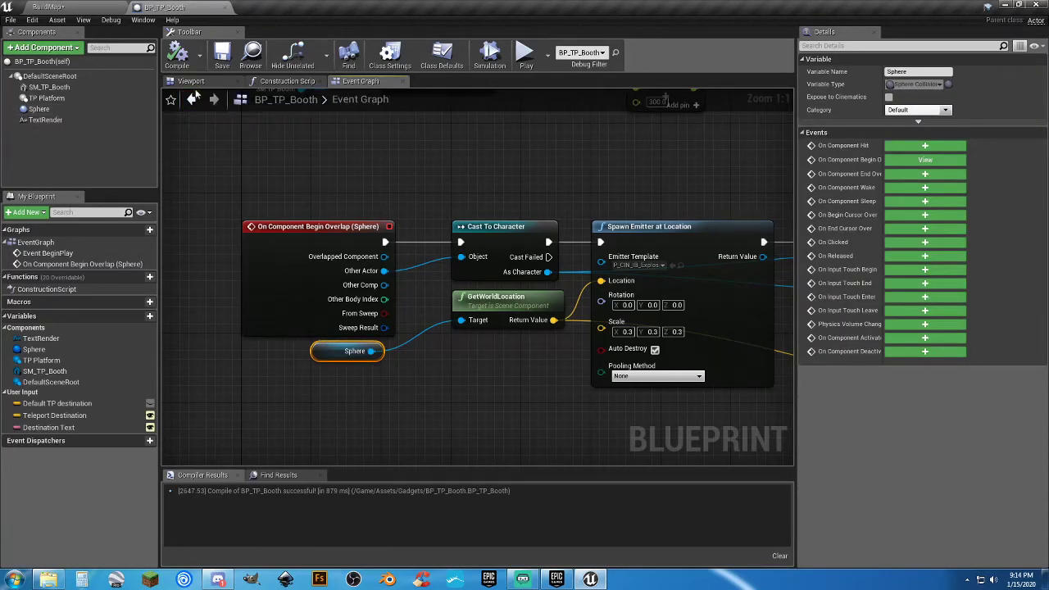
{"action": "right_click_drag", "start_coordinate": [495, 411], "coordinate": [470, 384]}
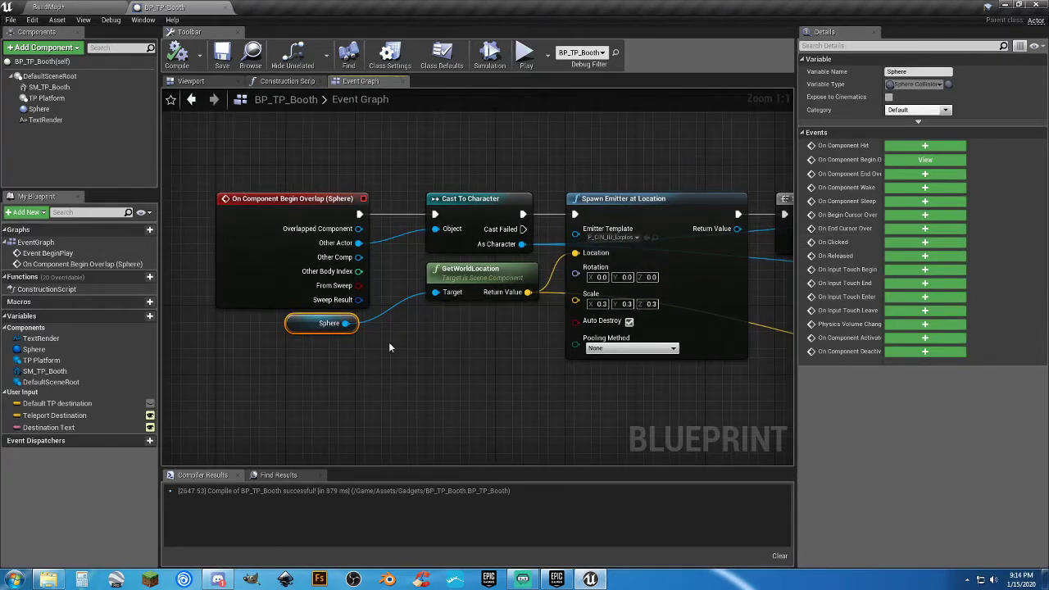
{"action": "left_click", "coordinate": [459, 280]}
{"action": "right_click_drag", "start_coordinate": [509, 392], "coordinate": [538, 388]}
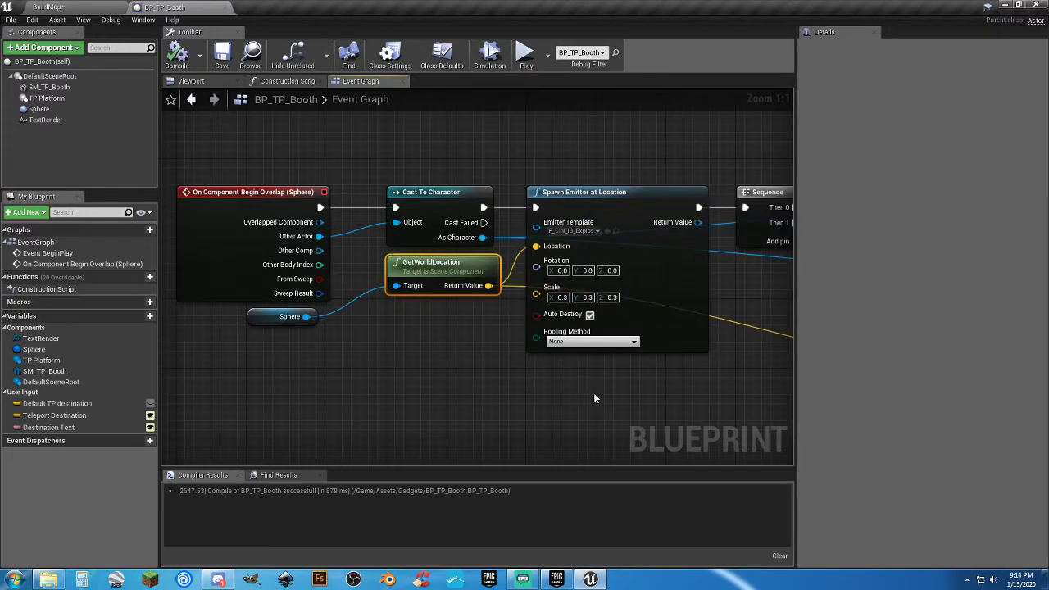
{"action": "right_click_drag", "start_coordinate": [532, 386], "coordinate": [555, 387]}
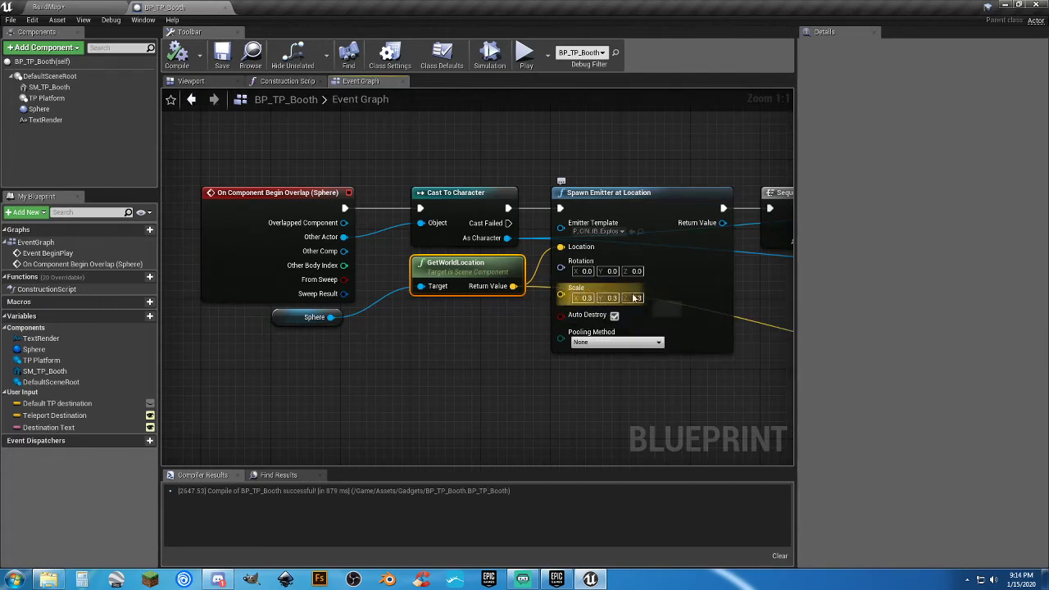
{"action": "right_click_drag", "start_coordinate": [541, 398], "coordinate": [539, 400]}
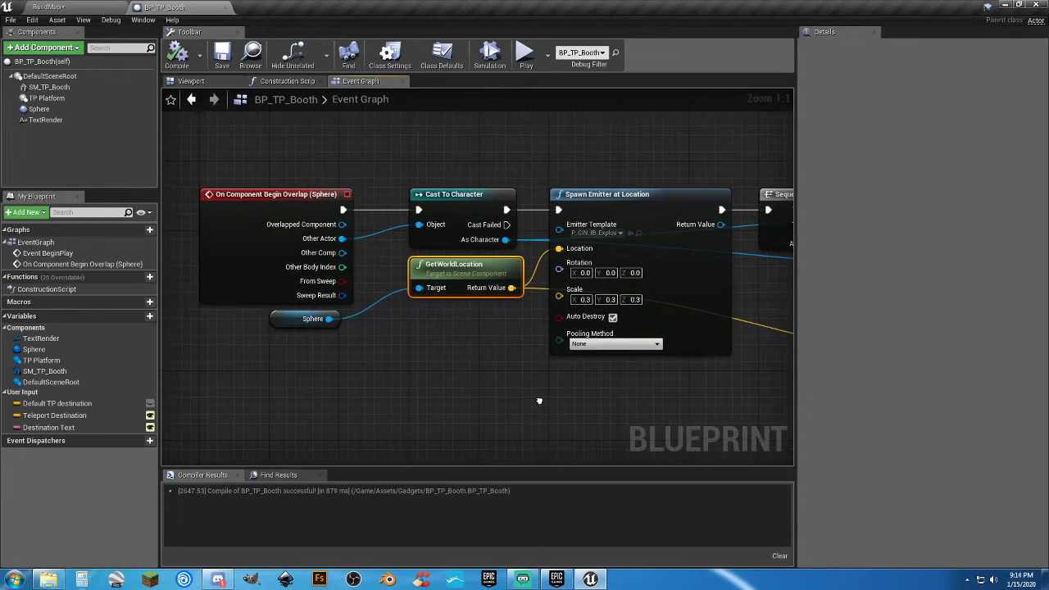
{"action": "left_click", "coordinate": [459, 213]}
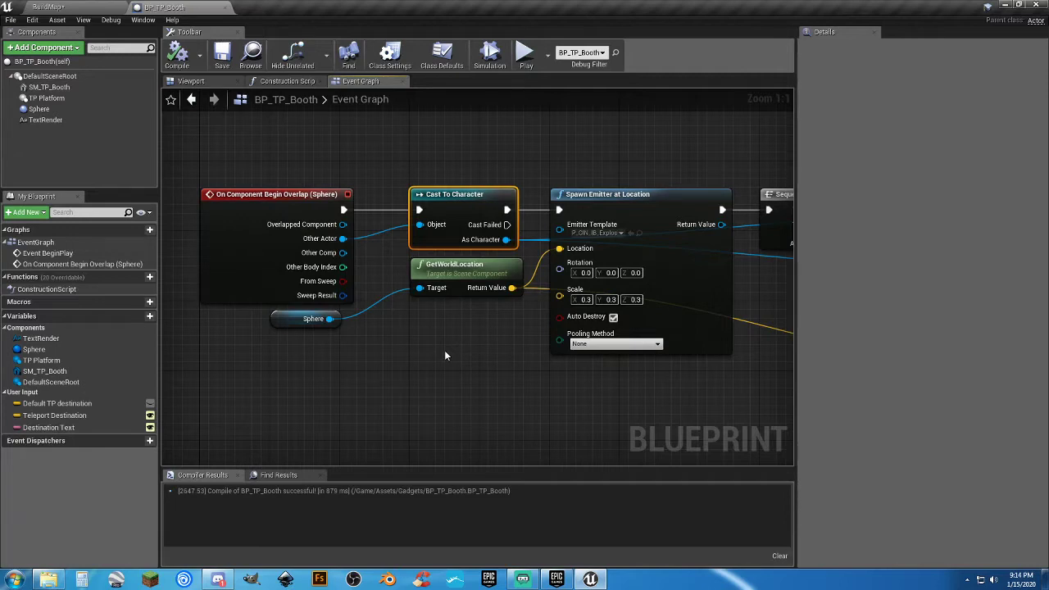
{"action": "right_click_drag", "start_coordinate": [503, 374], "coordinate": [497, 363]}
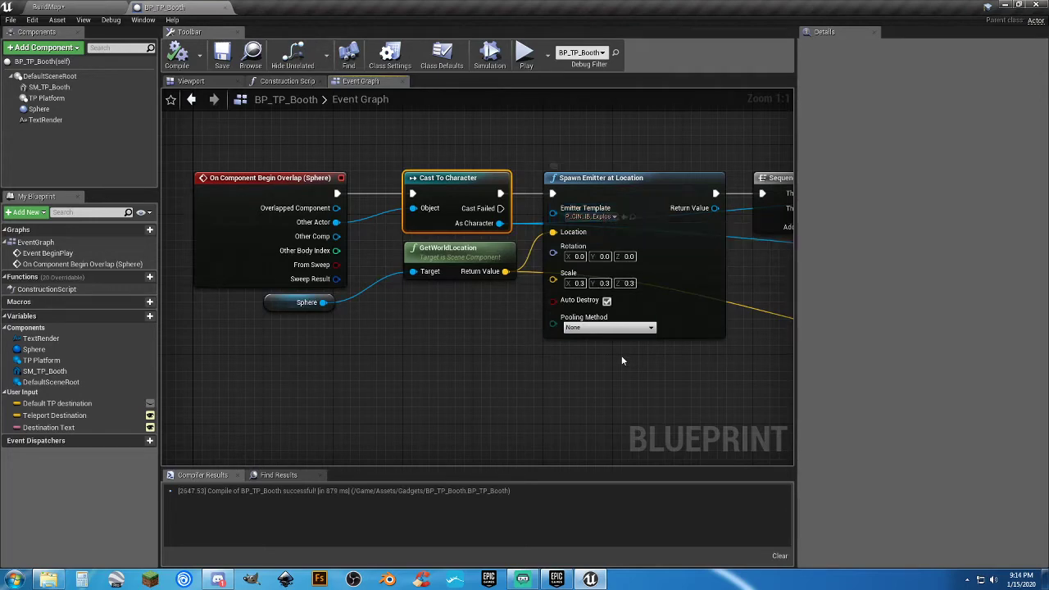
Follow the execution chain to examine the Spawn Emitter at Location and Sequence nodes
{"action": "right_click_drag", "start_coordinate": [766, 254], "coordinate": [559, 233]}
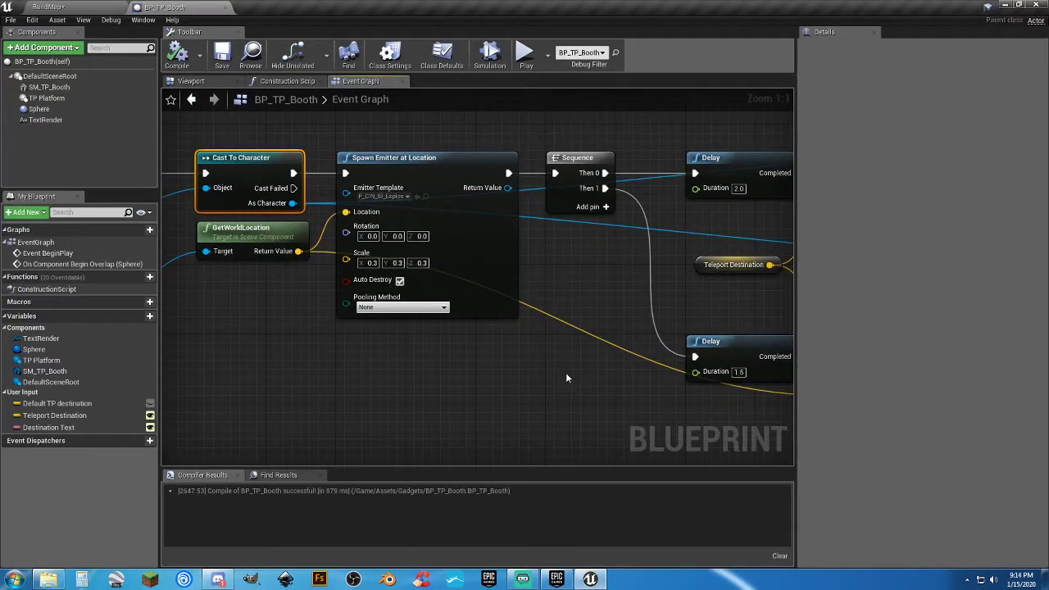
{"action": "right_click_drag", "start_coordinate": [566, 375], "coordinate": [606, 367]}
{"action": "left_click", "coordinate": [563, 300]}
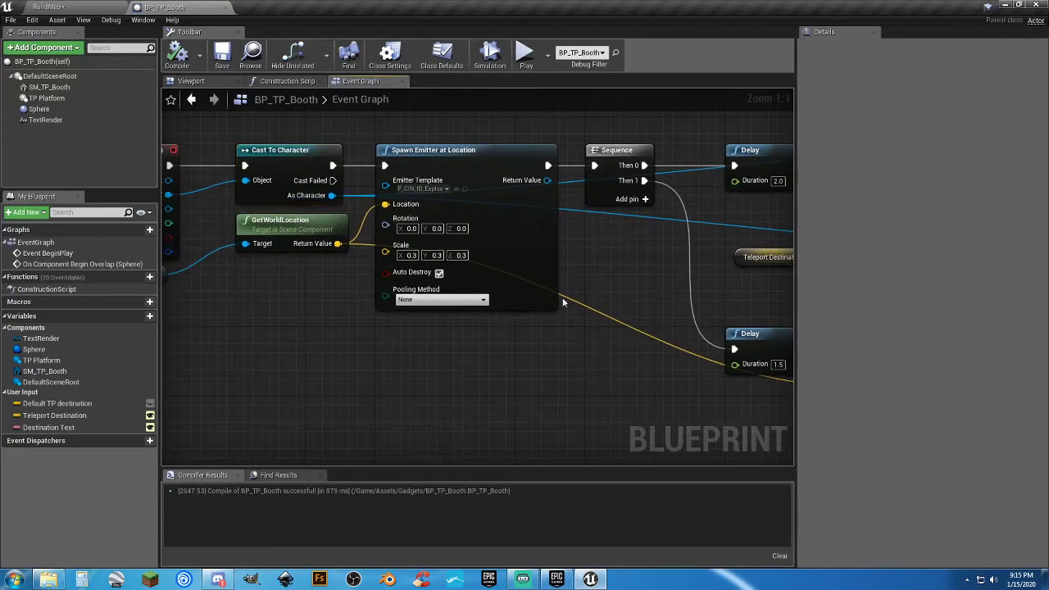
{"action": "left_click", "coordinate": [504, 154]}
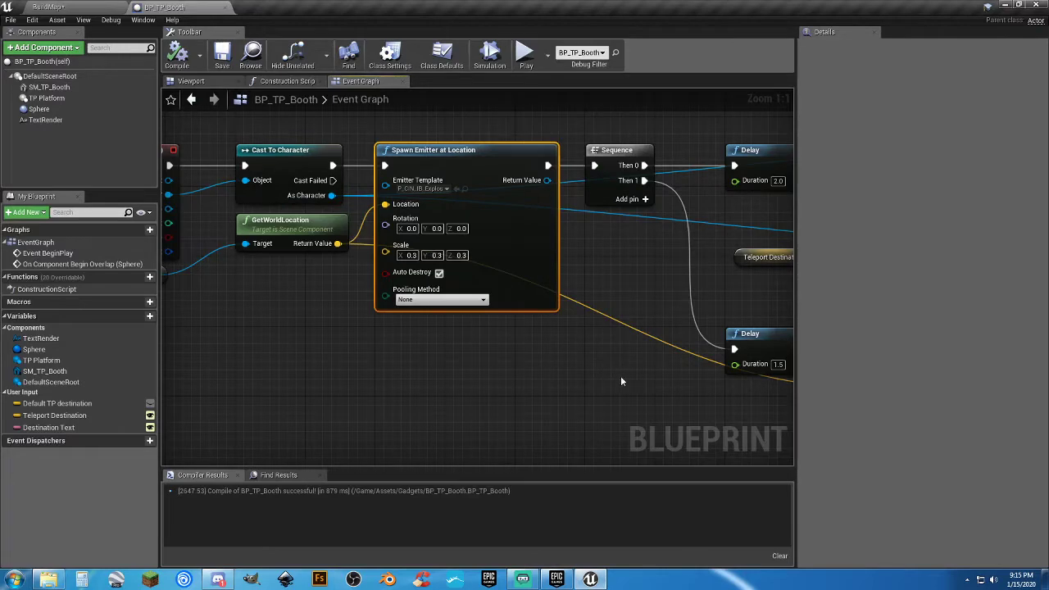
{"action": "right_click_drag", "start_coordinate": [621, 377], "coordinate": [450, 369]}
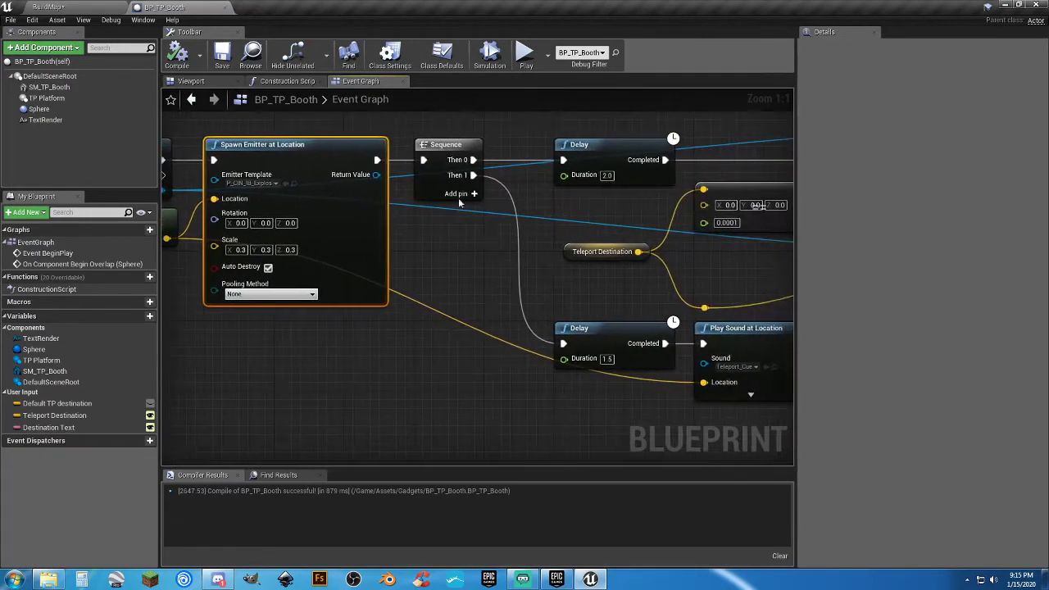
{"action": "left_click", "coordinate": [433, 146]}
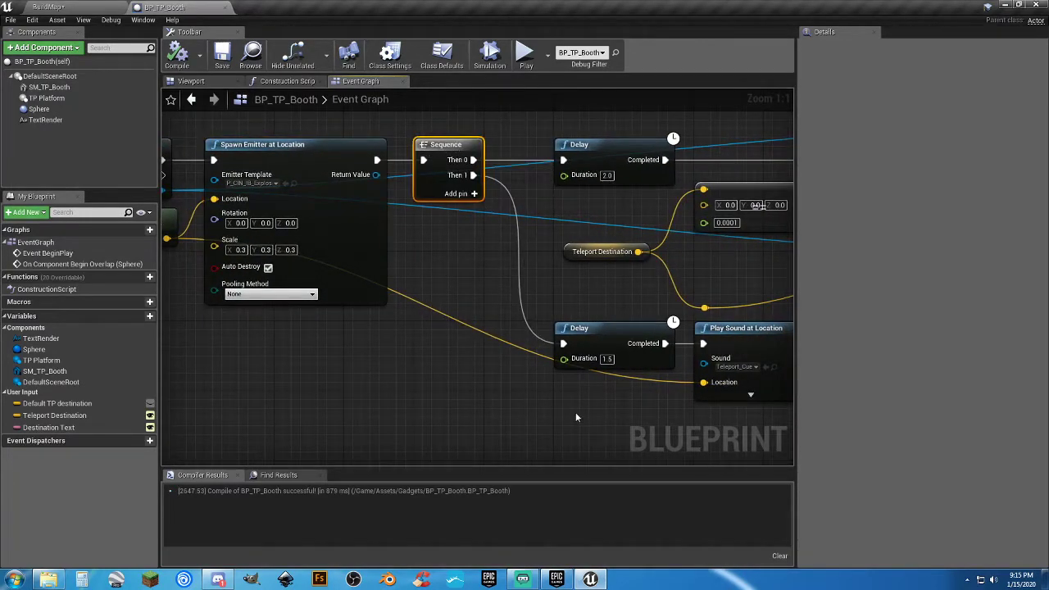
Examine both Sequence outputs, covering the Delay with Play Sound at Location and the Delay that precedes the Branch
{"action": "right_click_drag", "start_coordinate": [576, 417], "coordinate": [387, 396]}
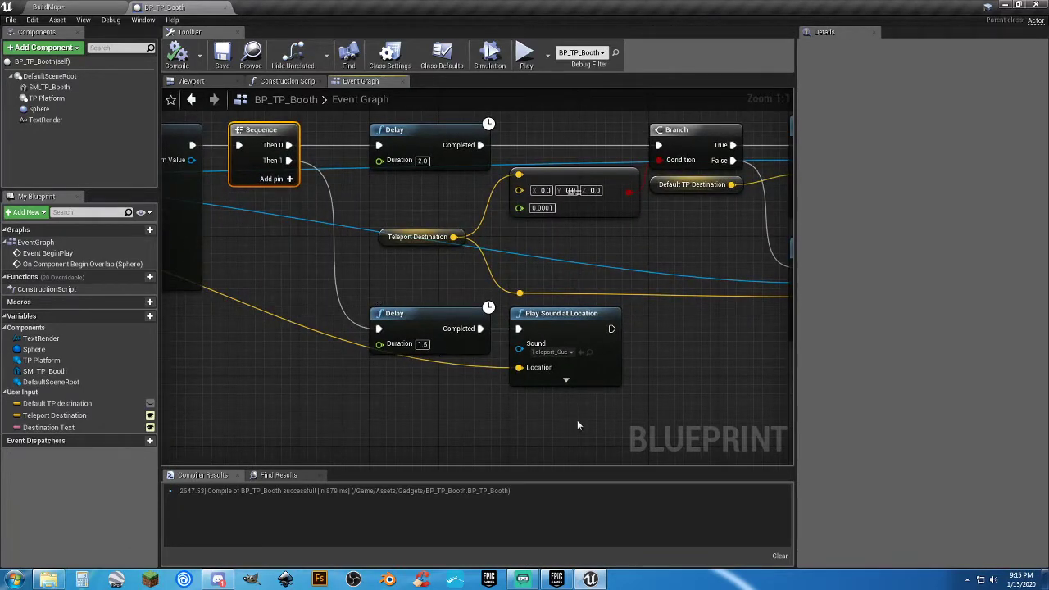
{"action": "left_click_drag", "start_coordinate": [577, 420], "coordinate": [417, 352]}
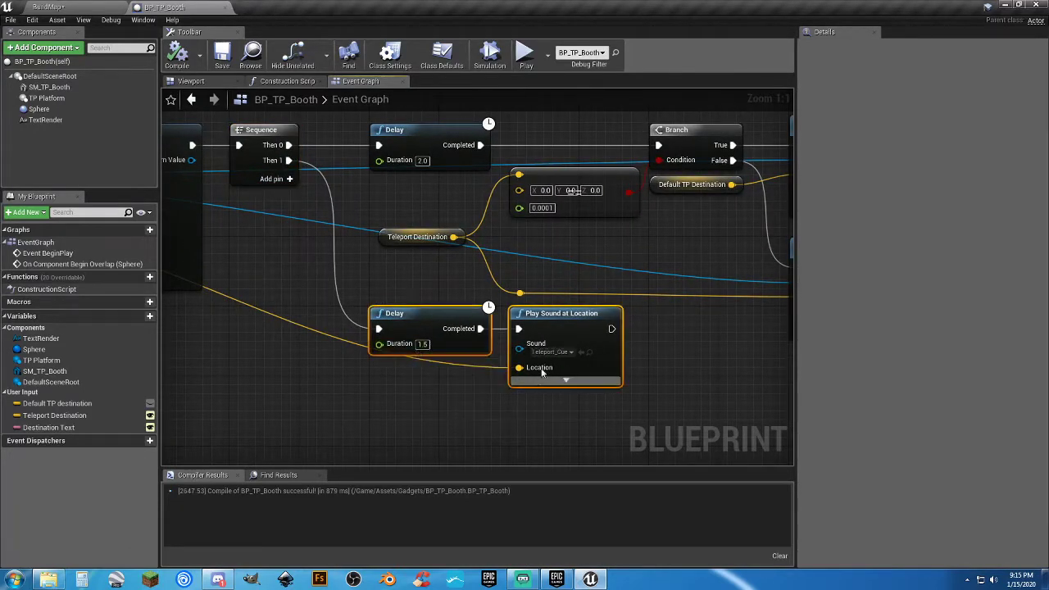
{"action": "left_click", "coordinate": [442, 427]}
{"action": "right_click_drag", "start_coordinate": [351, 288], "coordinate": [339, 347]}
{"action": "left_click", "coordinate": [439, 210]}
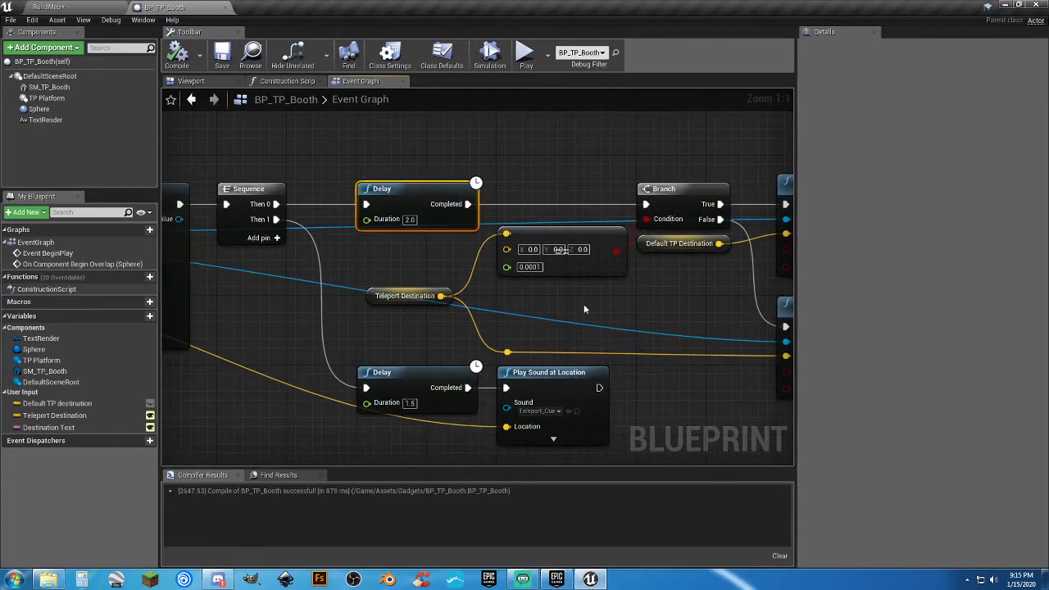
{"action": "left_click", "coordinate": [592, 305]}
Inspect the SetActorLocation nodes and the Default TP destination and Teleport Destination variables that feed the teleport logic
{"action": "right_click_drag", "start_coordinate": [592, 305], "coordinate": [489, 285]}
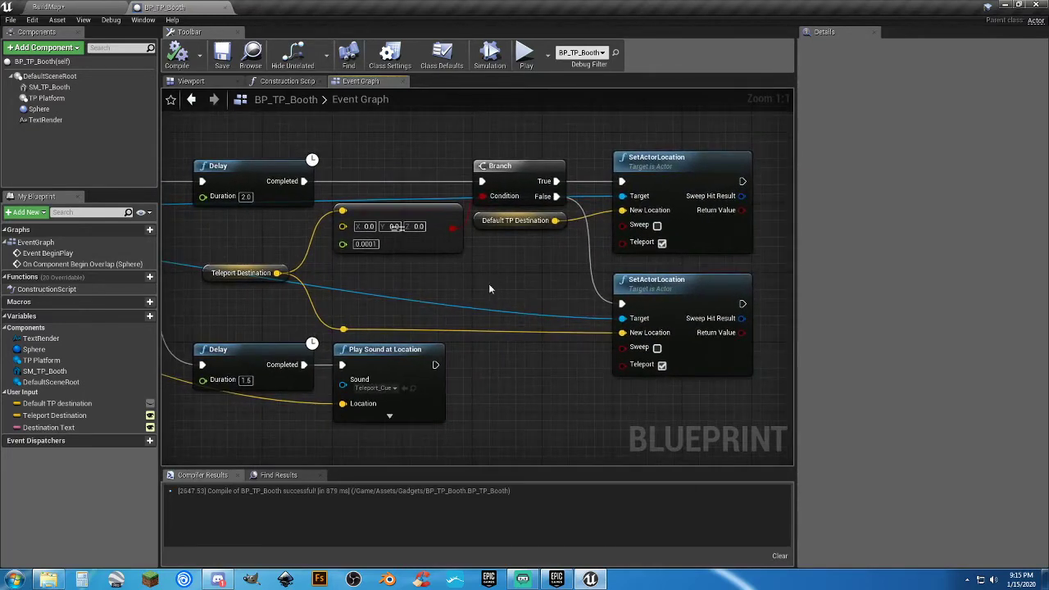
{"action": "left_click", "coordinate": [666, 170]}
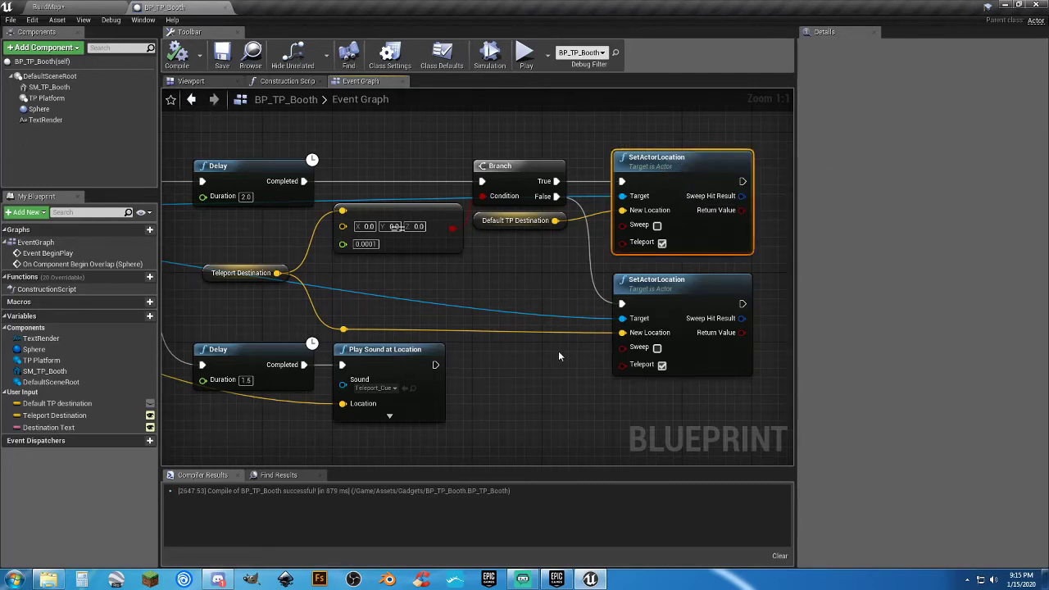
{"action": "left_click", "coordinate": [545, 277]}
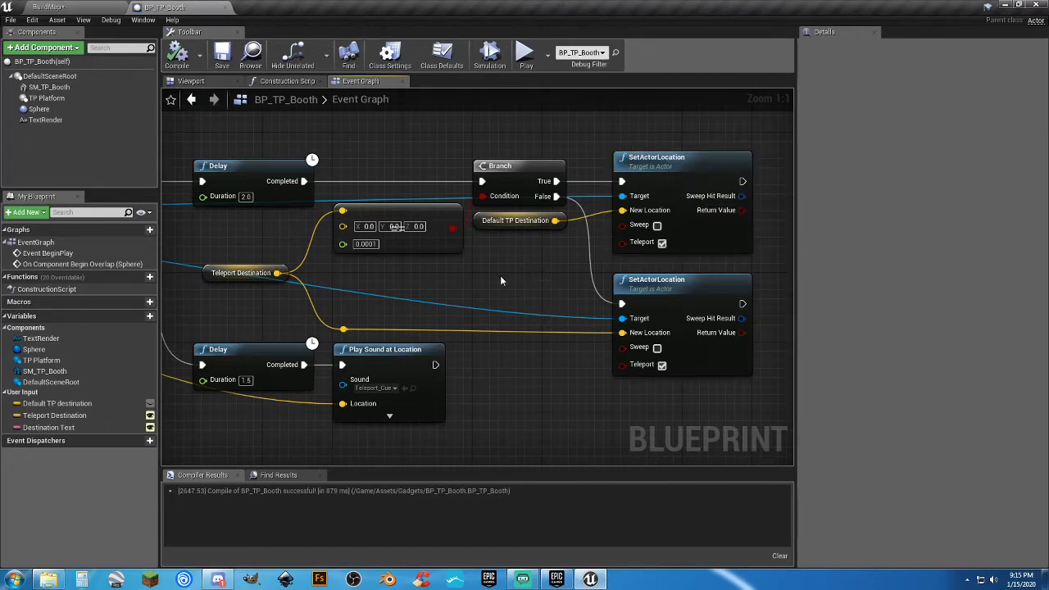
{"action": "right_click_drag", "start_coordinate": [500, 275], "coordinate": [567, 284]}
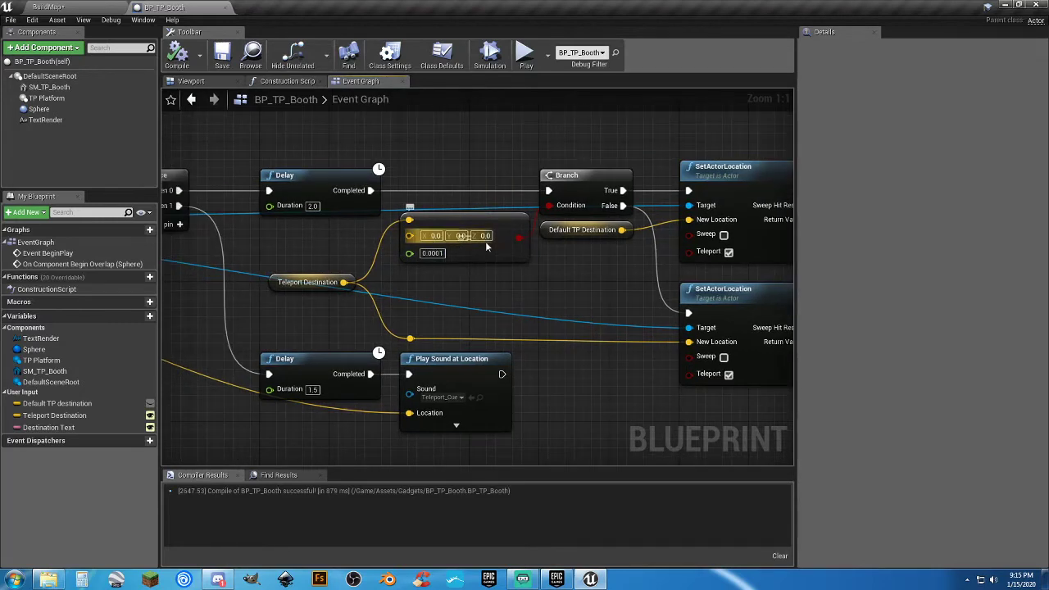
{"action": "left_click", "coordinate": [58, 403]}
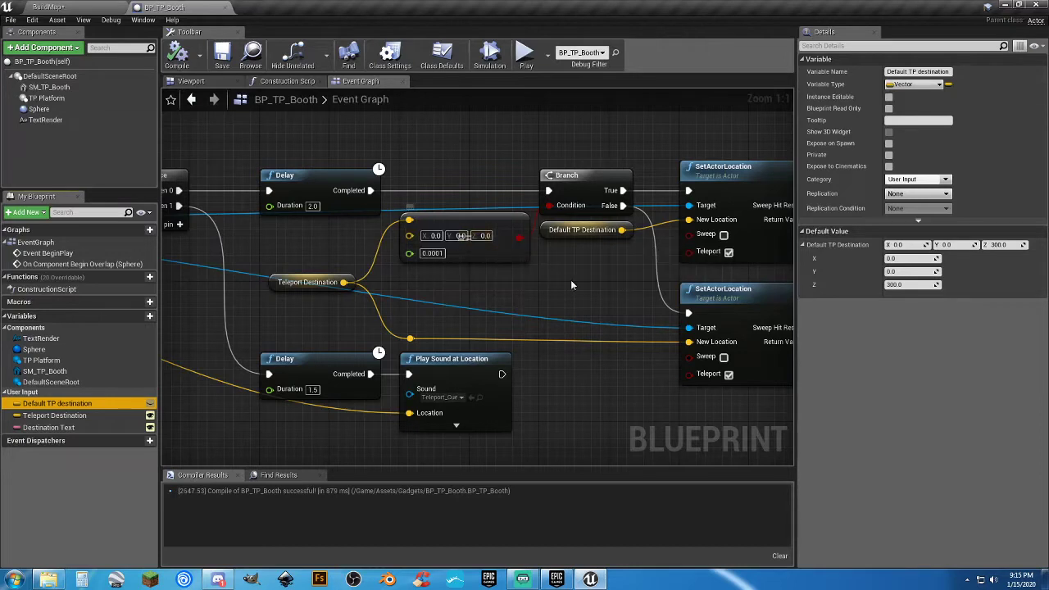
{"action": "left_click", "coordinate": [278, 284]}
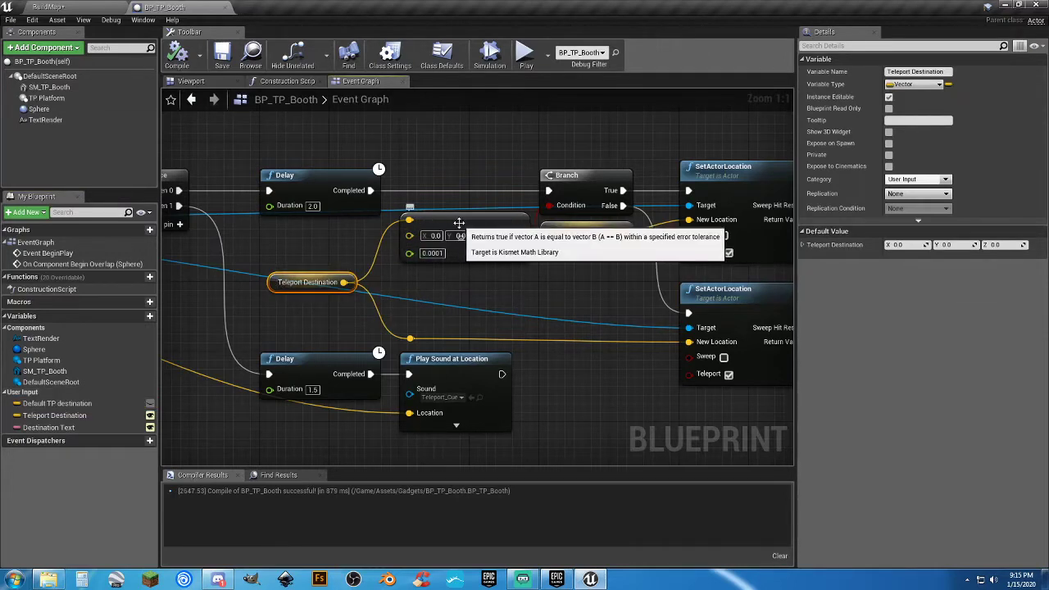
{"action": "left_click", "coordinate": [500, 300]}
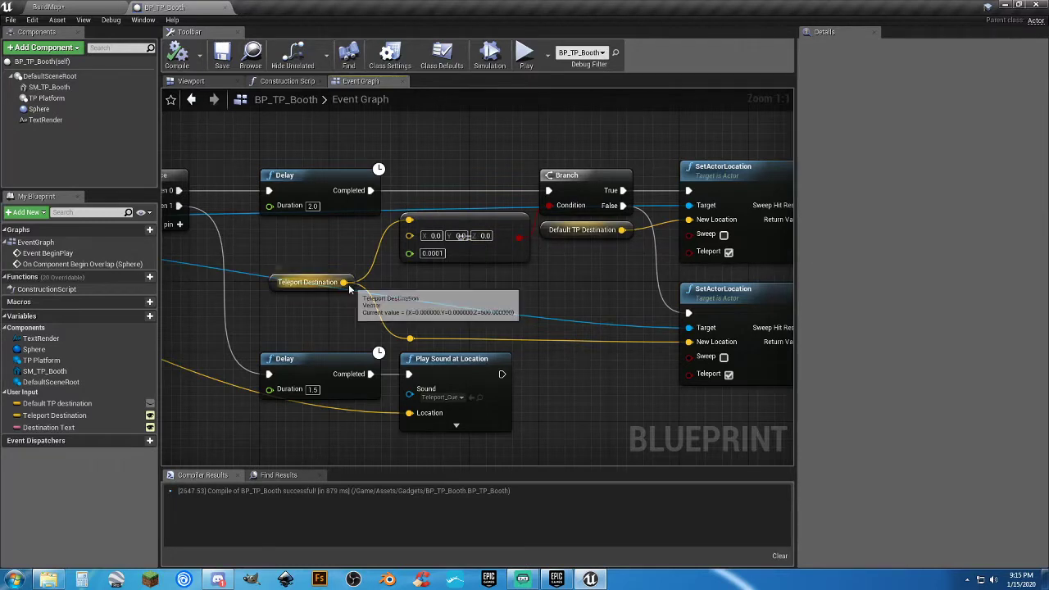
Create an Equal (Vector) comparison node from Teleport Destination as a demonstration, and delete it again
{"action": "left_click_drag", "start_coordinate": [345, 282], "coordinate": [573, 421]}
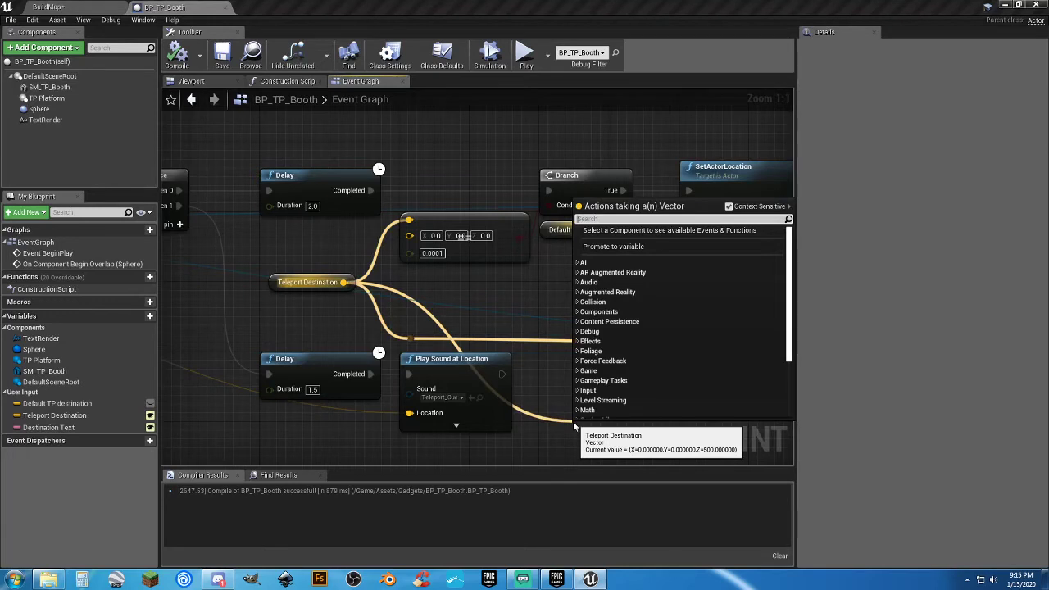
{"action": "type", "text": "==="}
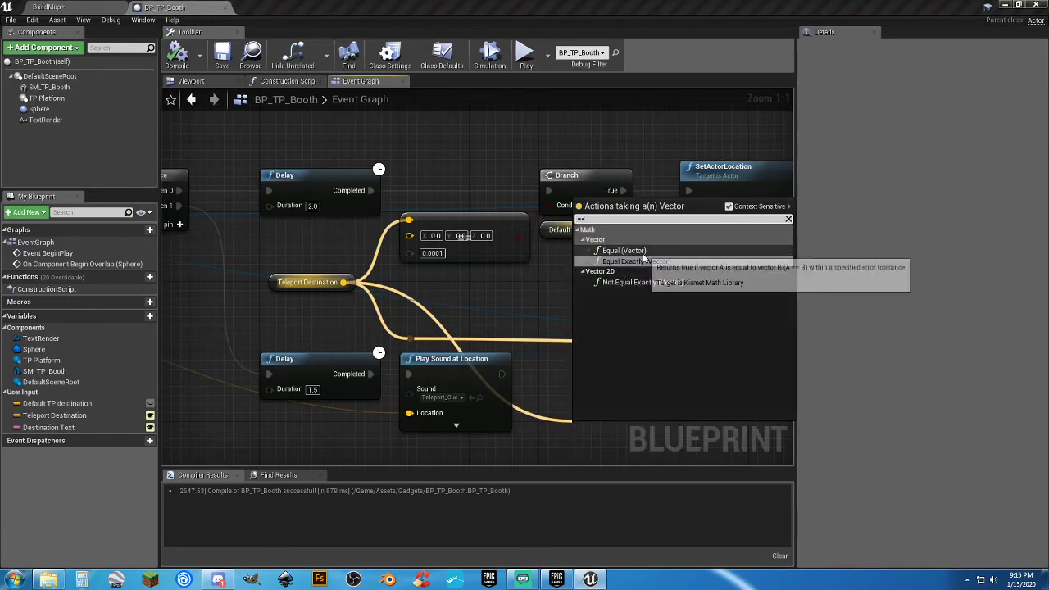
{"action": "left_click", "coordinate": [623, 250]}
{"action": "right_click_drag", "start_coordinate": [645, 413], "coordinate": [604, 317]}
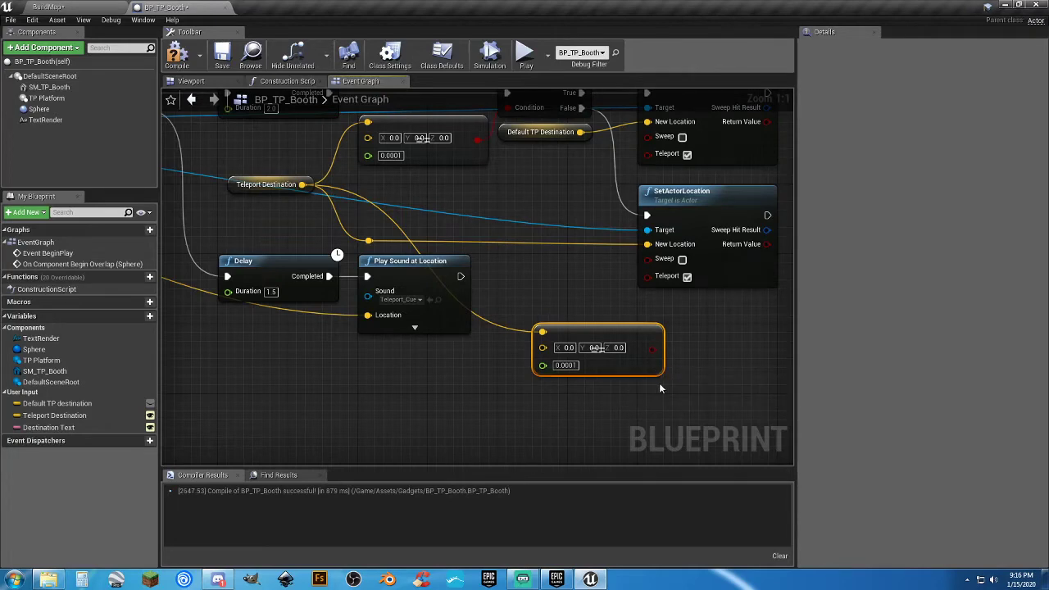
{"action": "key", "text": "Delete"}
Examine how the Teleport Destination comparison drives the Branch and selects which SetActorLocation node runs
{"action": "right_click_drag", "start_coordinate": [421, 144], "coordinate": [433, 251]}
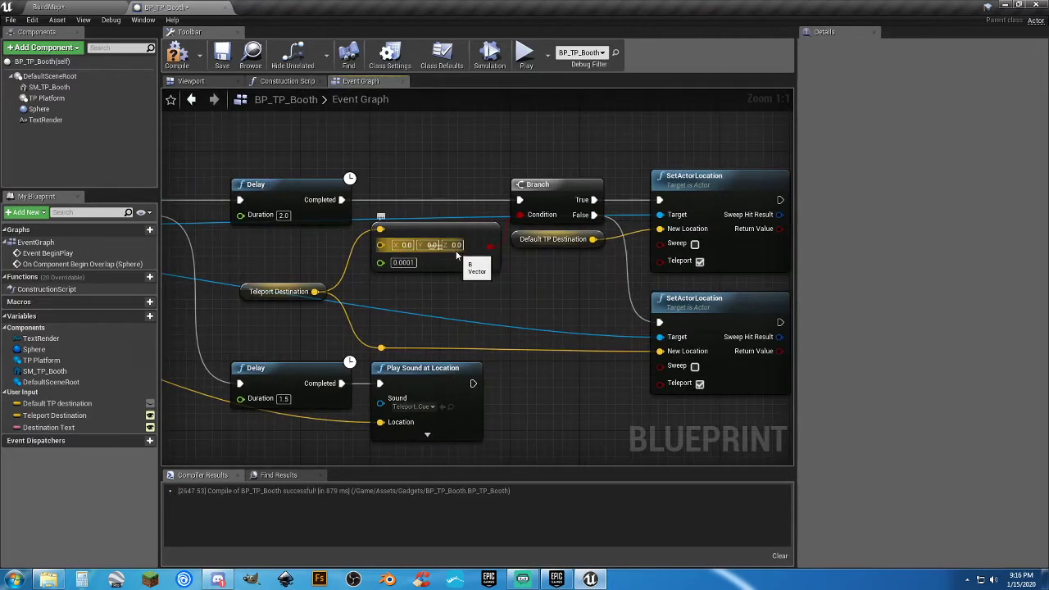
{"action": "left_click", "coordinate": [279, 292]}
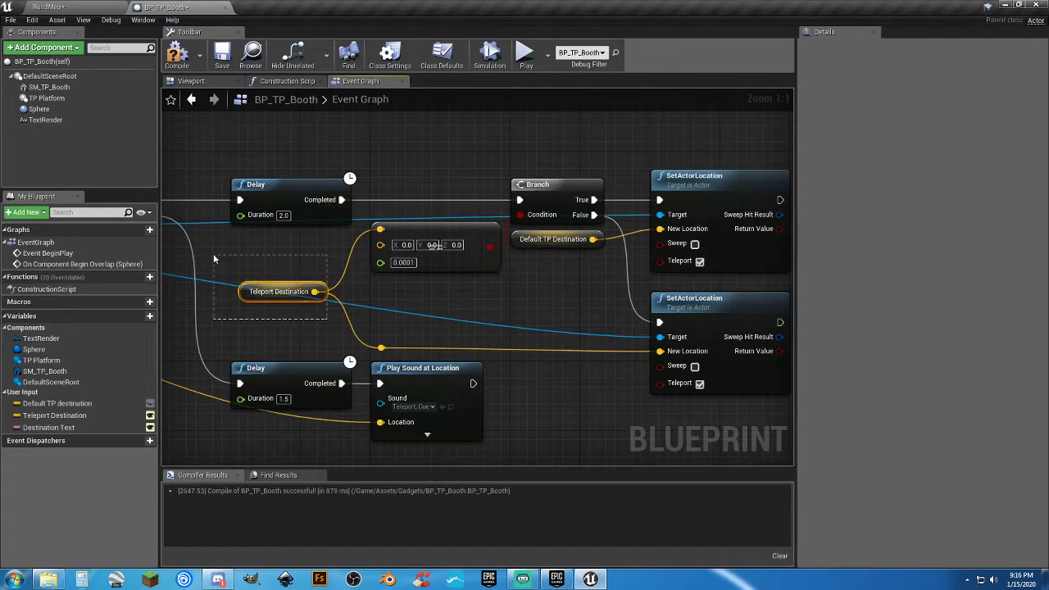
{"action": "right_click_drag", "start_coordinate": [566, 282], "coordinate": [518, 309]}
{"action": "left_click", "coordinate": [494, 253]}
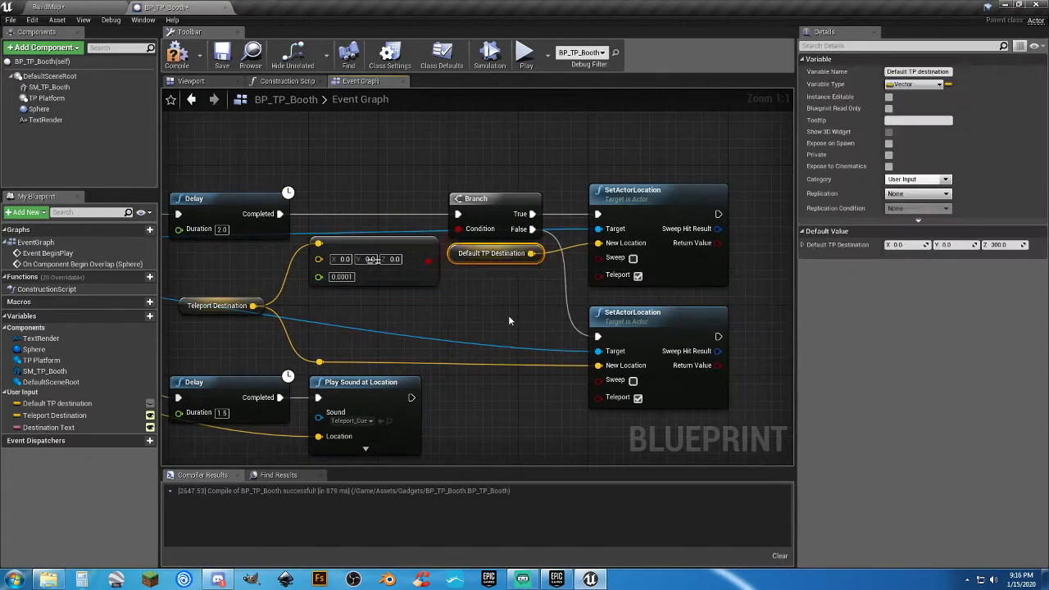
{"action": "left_click", "coordinate": [508, 321]}
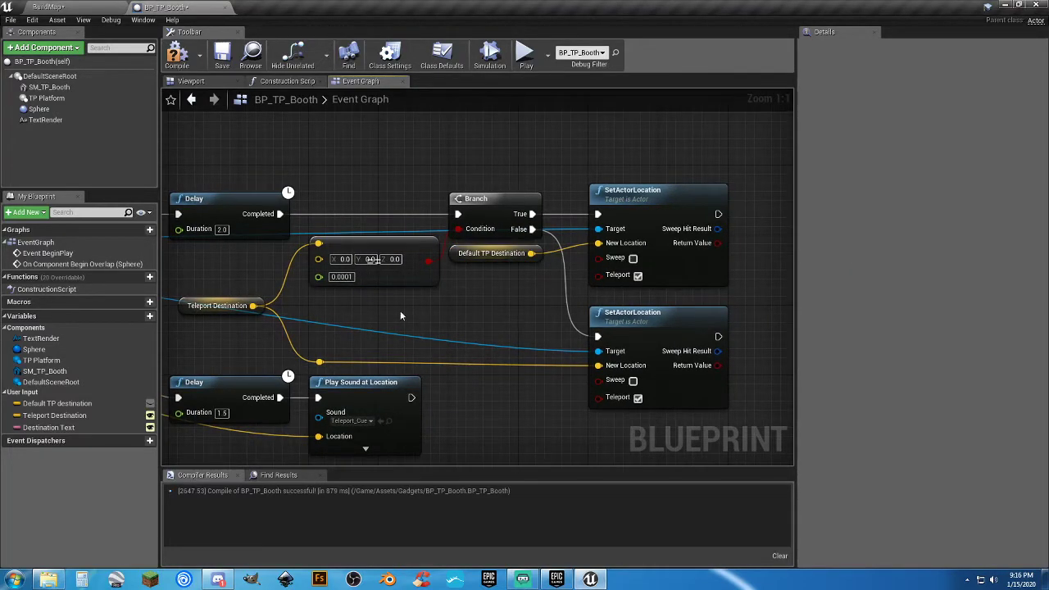
{"action": "left_click", "coordinate": [484, 203]}
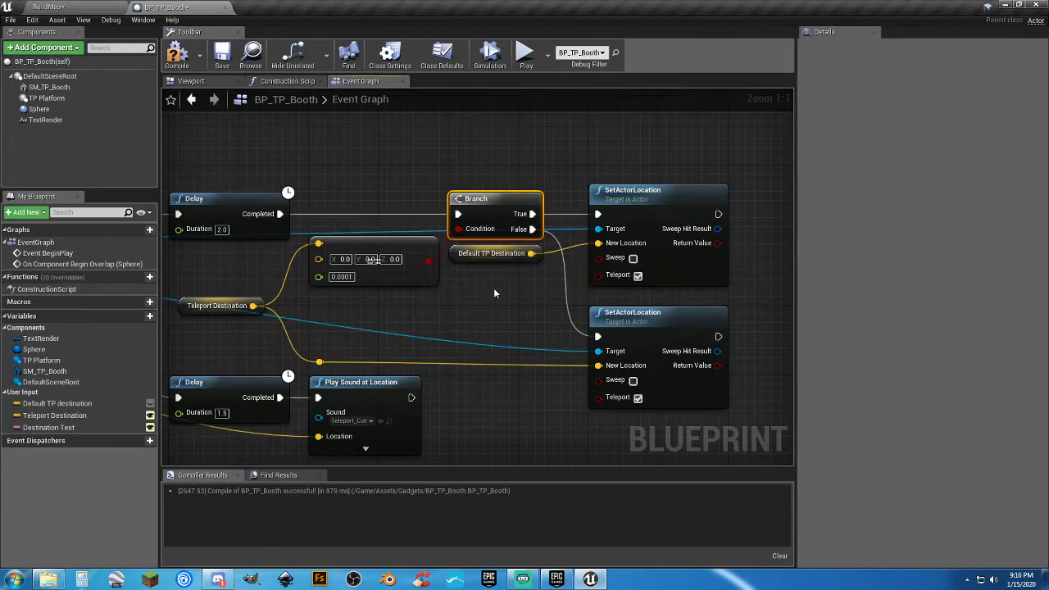
{"action": "right_click_drag", "start_coordinate": [373, 162], "coordinate": [392, 220]}
{"action": "right_click_drag", "start_coordinate": [435, 295], "coordinate": [483, 241]}
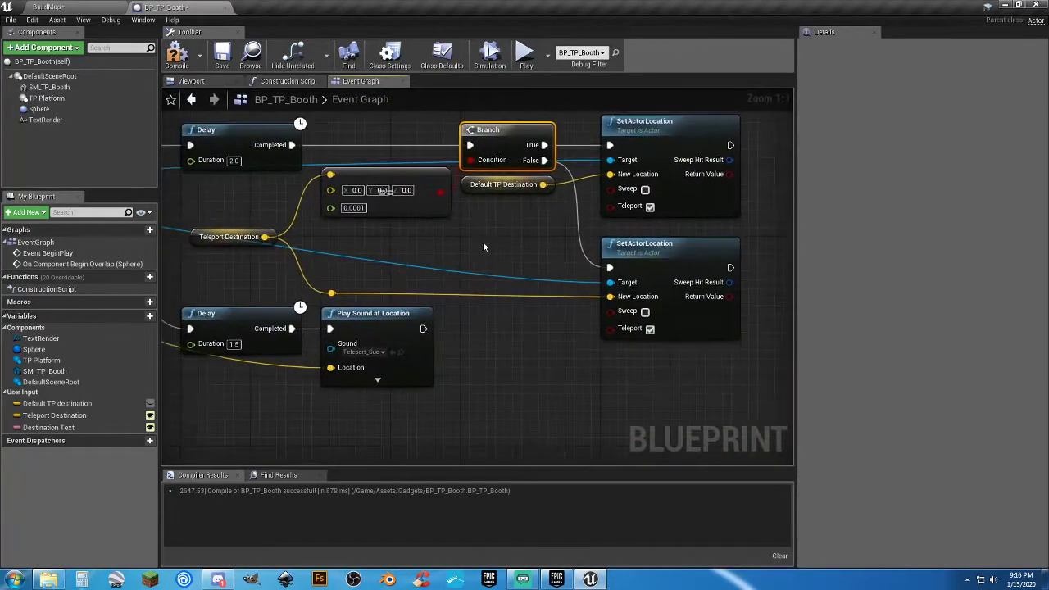
{"action": "left_click", "coordinate": [483, 241]}
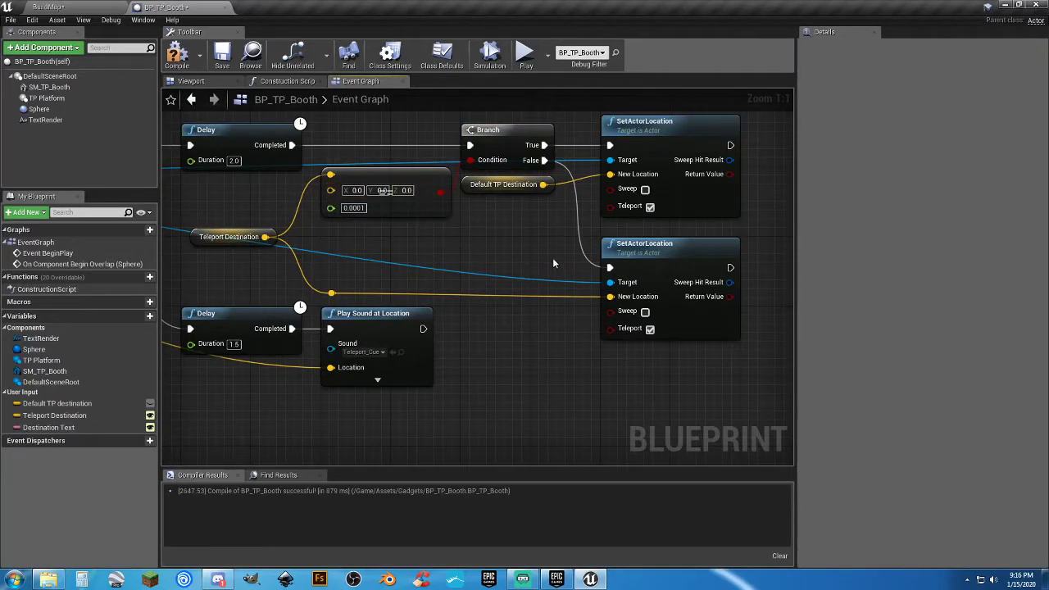
{"action": "right_click_drag", "start_coordinate": [504, 336], "coordinate": [584, 326]}
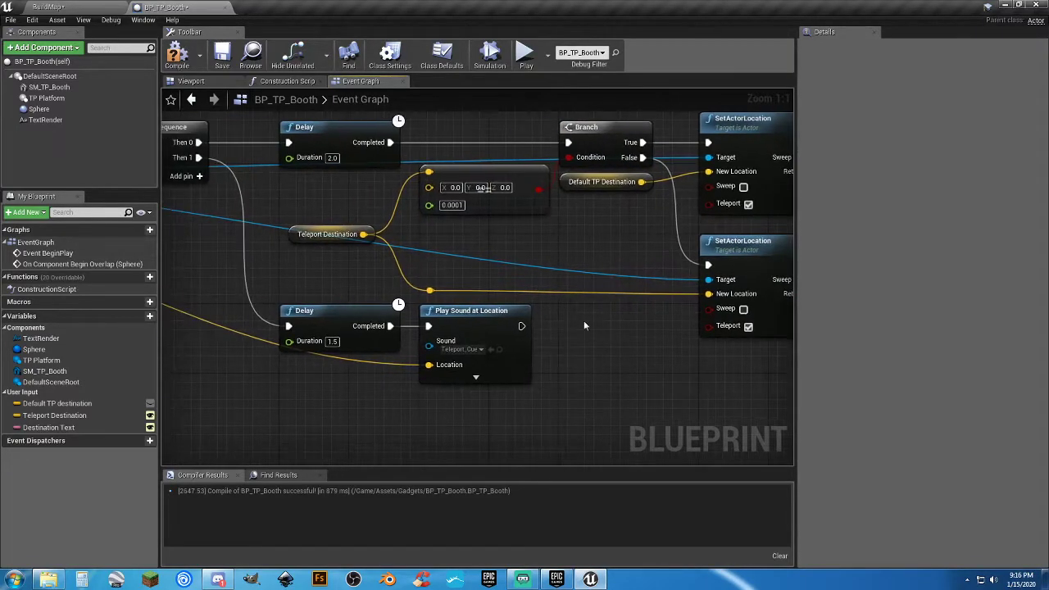
Check the Teleport Destination variable's default value, save the BP_TP_Booth blueprint, and return to the BuildMap level
{"action": "left_click", "coordinate": [54, 415]}
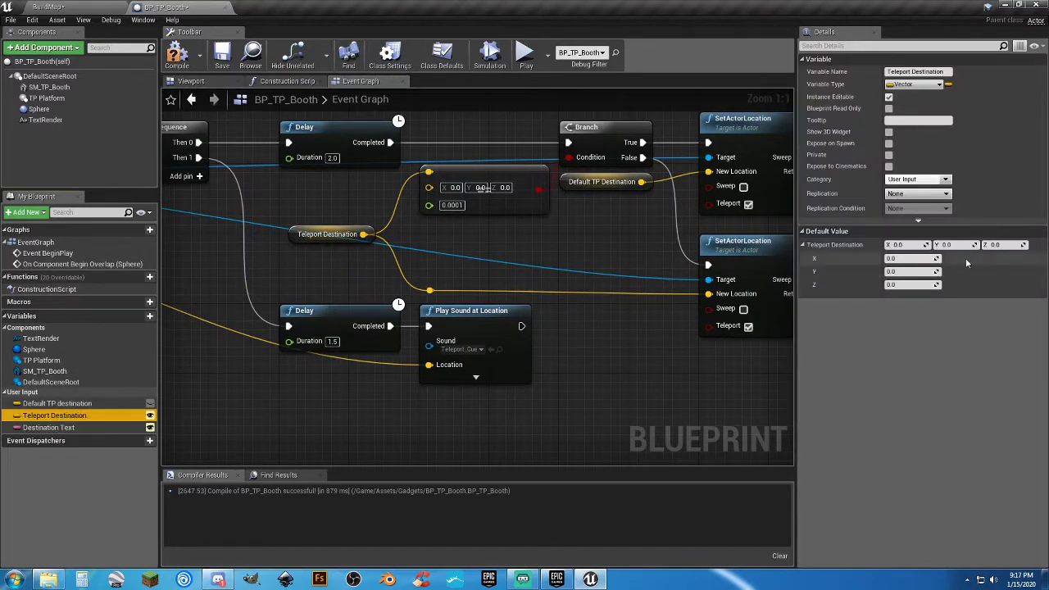
{"action": "left_click", "coordinate": [221, 59]}
{"action": "left_click", "coordinate": [82, 7]}
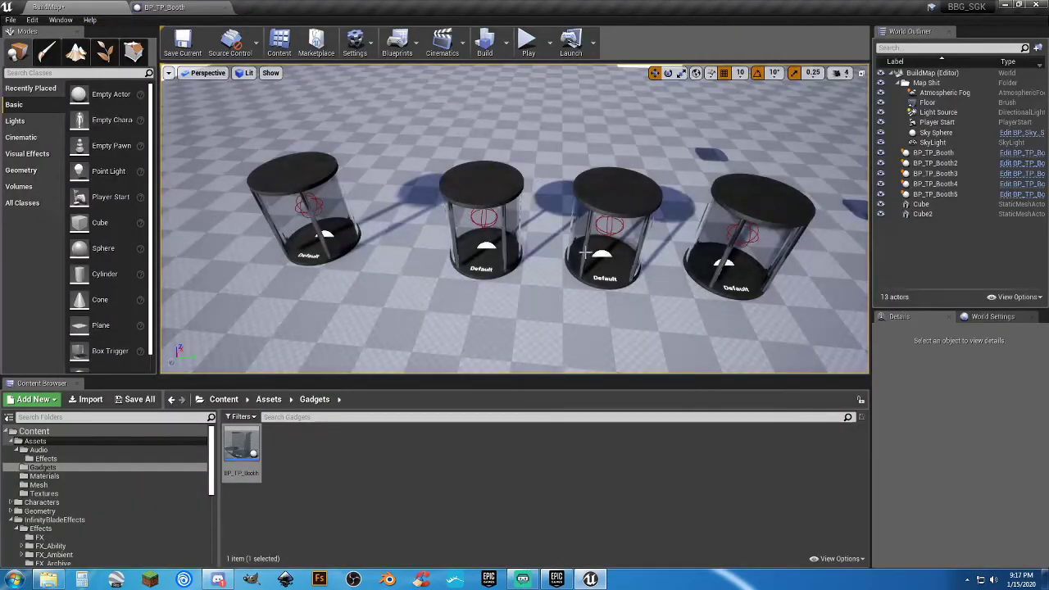
Place another BP_TP_Booth in the level beside the existing booths at X -500, Y -750
{"action": "right_click_drag", "start_coordinate": [585, 254], "coordinate": [647, 225]}
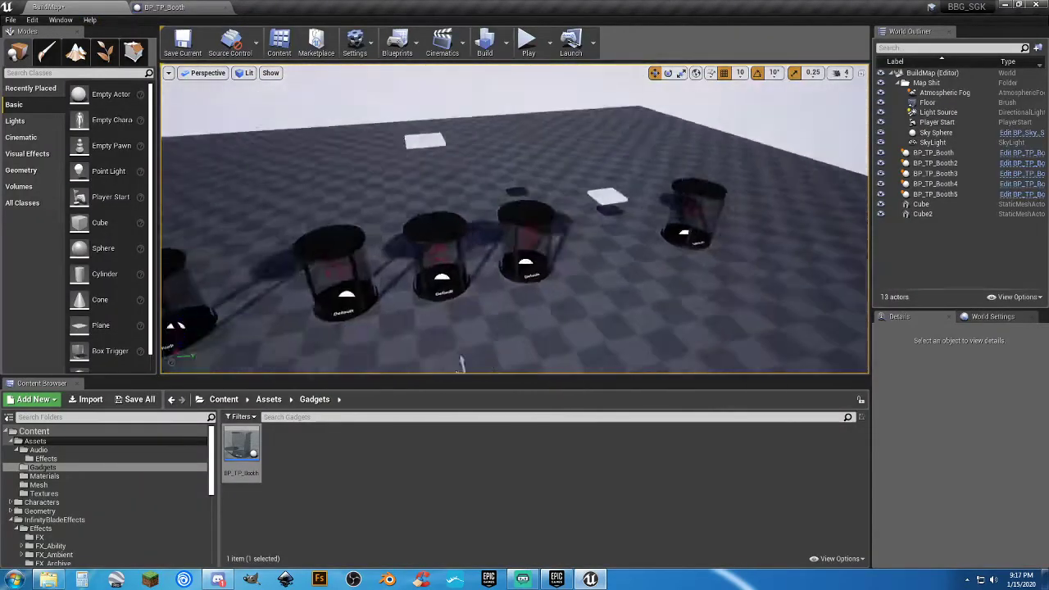
{"action": "right_click_drag", "start_coordinate": [461, 364], "coordinate": [545, 269]}
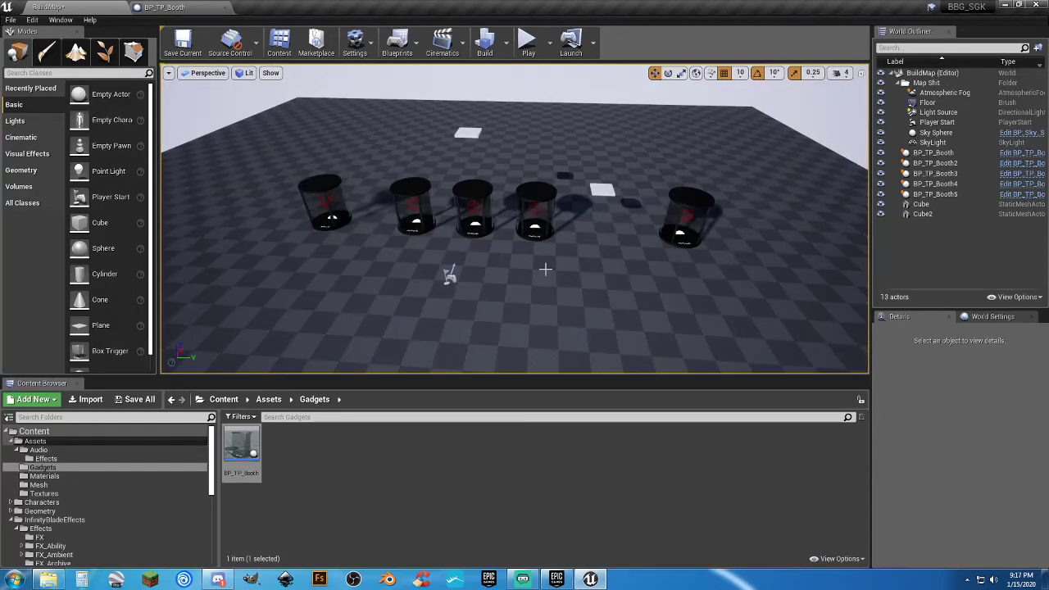
{"action": "right_click_drag", "start_coordinate": [539, 305], "coordinate": [559, 342]}
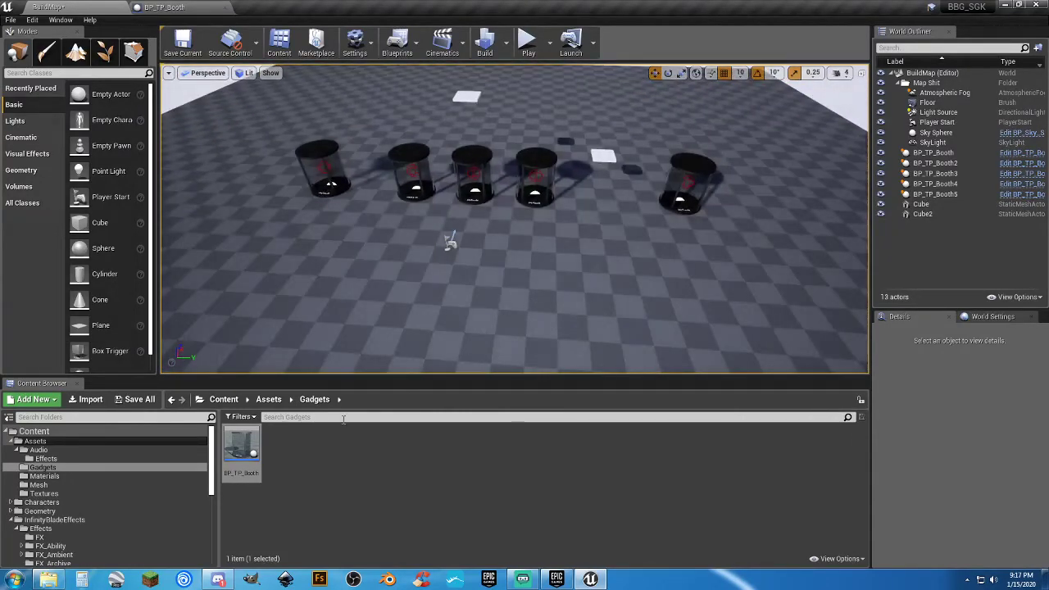
{"action": "left_click_drag", "start_coordinate": [241, 443], "coordinate": [285, 236]}
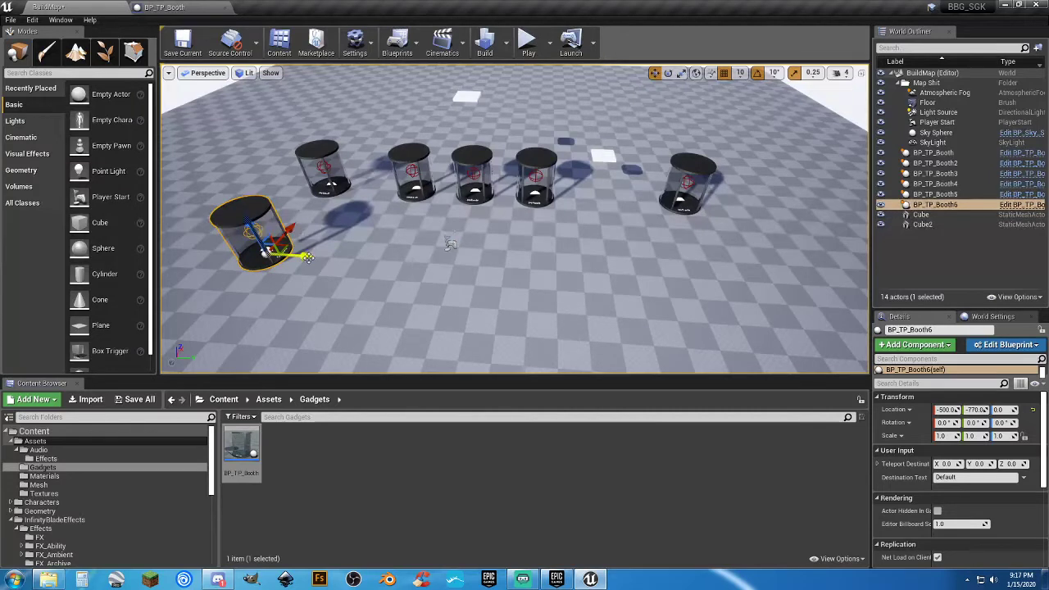
{"action": "left_click_drag", "start_coordinate": [314, 259], "coordinate": [317, 259]}
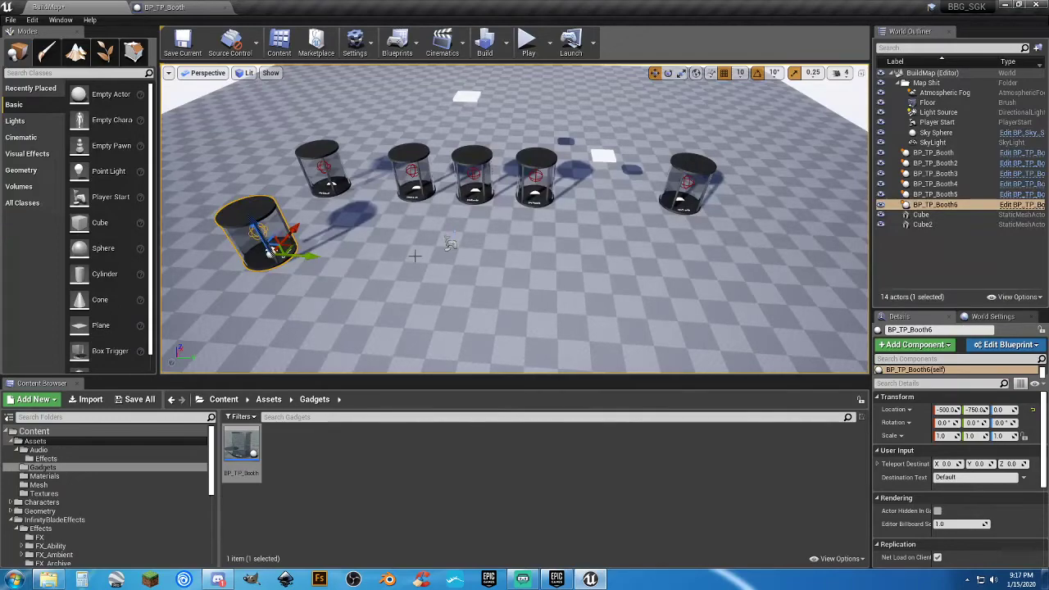
Add a cube on the open floor away from the booths and move it to X 1500, Y -1000
{"action": "right_click_drag", "start_coordinate": [415, 255], "coordinate": [594, 295]}
{"action": "key", "text": "w"}
{"action": "key", "text": "s"}
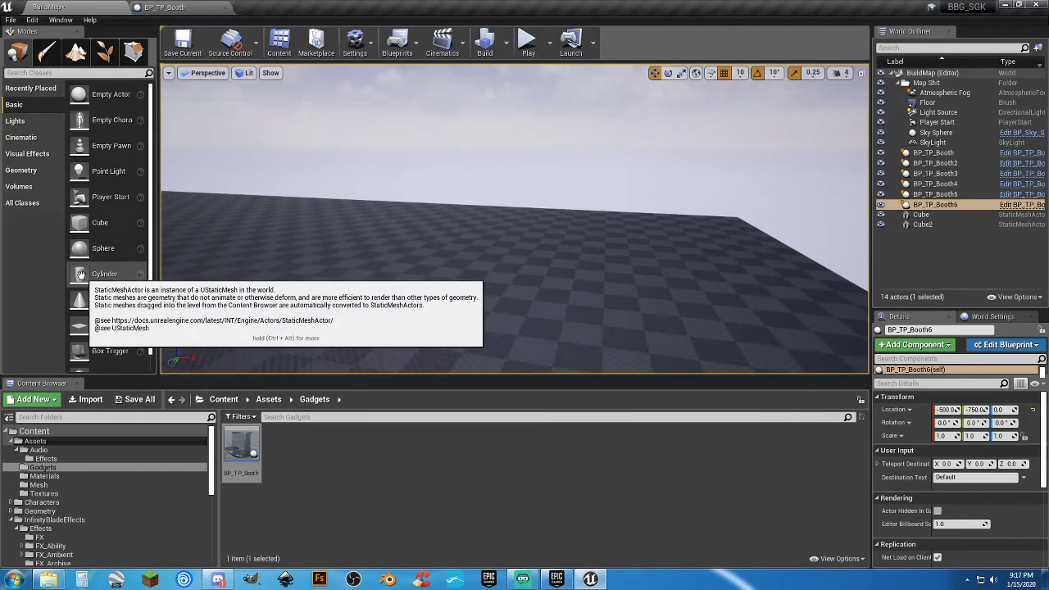
{"action": "left_click_drag", "start_coordinate": [80, 222], "coordinate": [553, 295]}
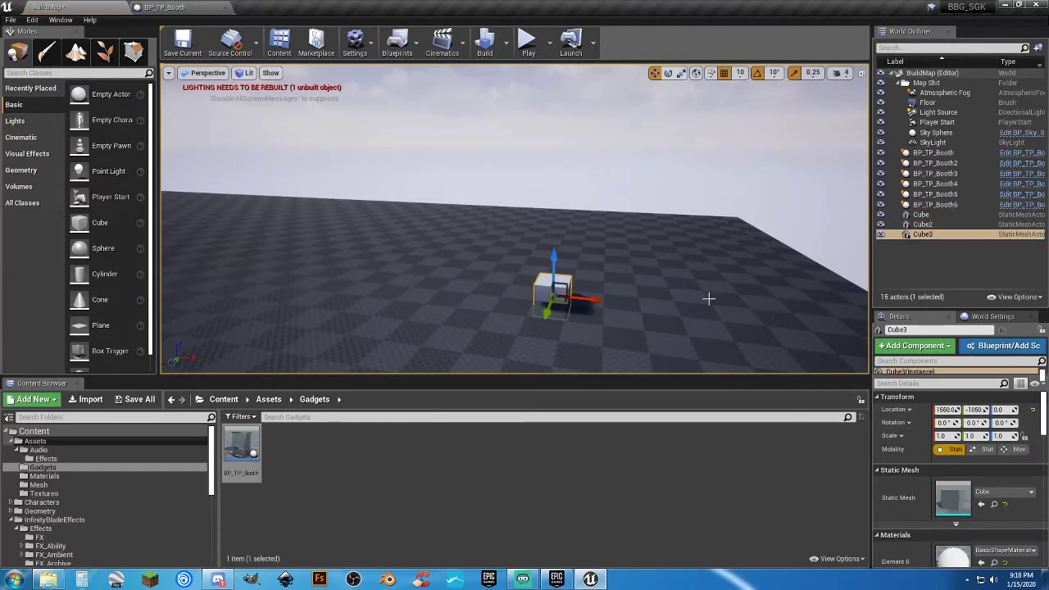
{"action": "right_click_drag", "start_coordinate": [553, 295], "coordinate": [427, 336]}
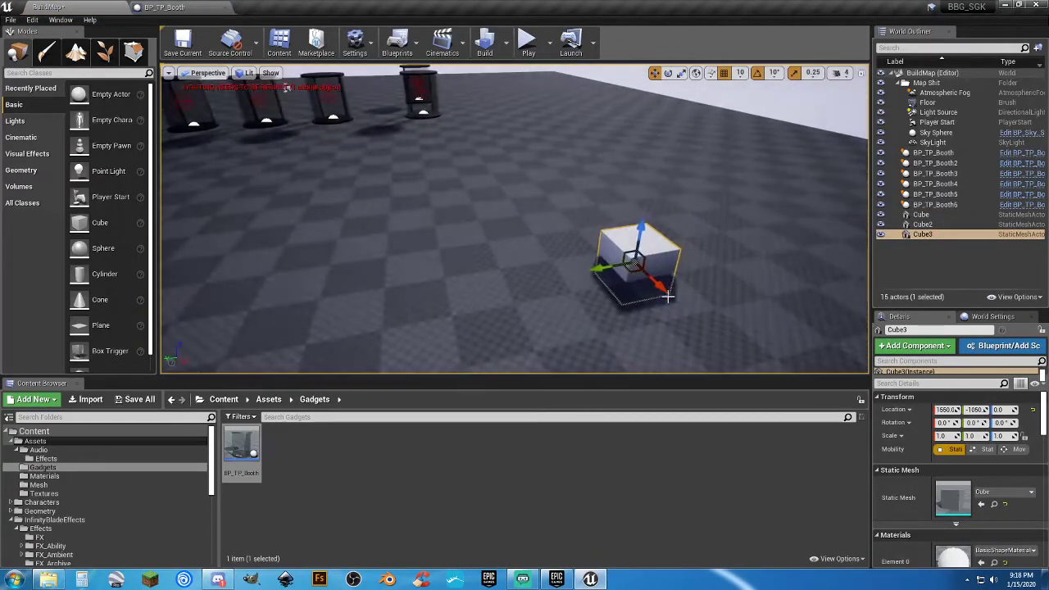
{"action": "mouse_move", "coordinate": [601, 269]}
{"action": "left_mouse_down"}
{"action": "mouse_move", "coordinate": [579, 277]}
{"action": "mouse_move", "coordinate": [609, 278]}
{"action": "left_mouse_up"}
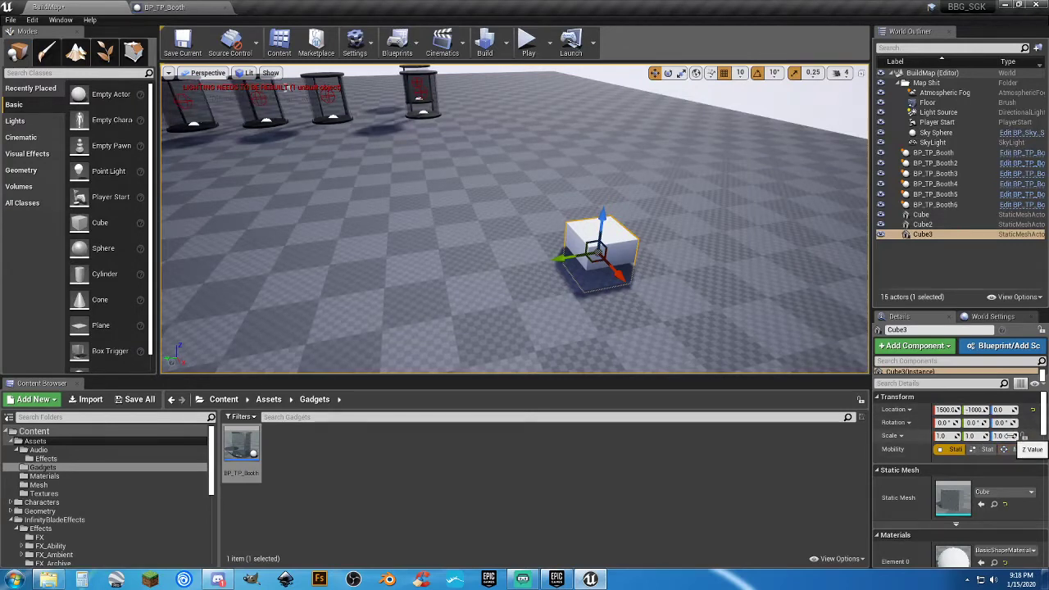
Scale the new cube to 2.0 by 2.0 by 0.1 to form a flat platform
{"action": "left_click", "coordinate": [945, 437]}
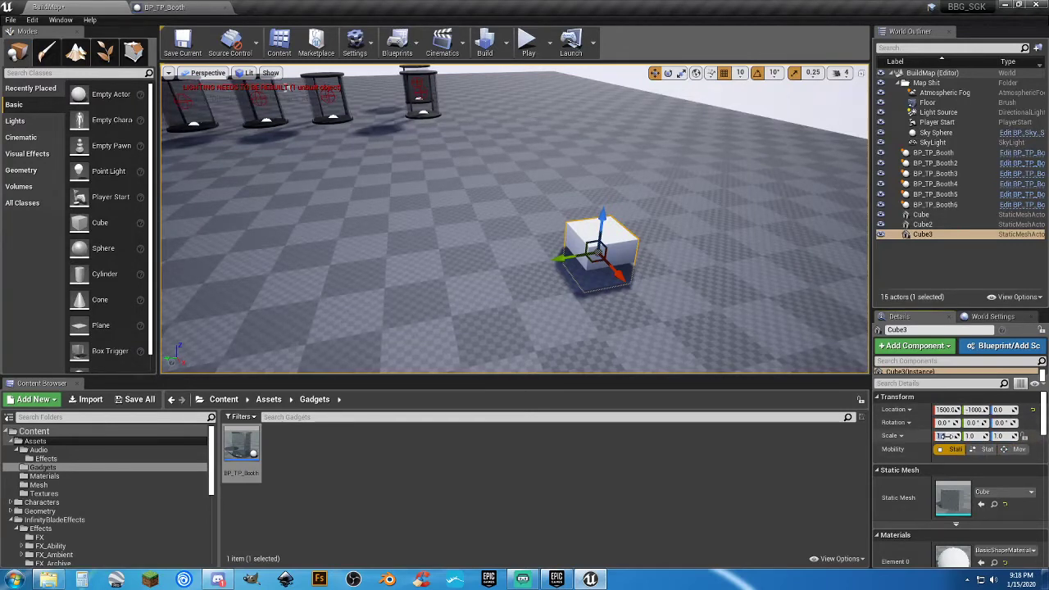
{"action": "type", "text": "2"}
{"action": "key", "text": "Tab"}
{"action": "type", "text": "2"}
{"action": "key", "text": "Tab"}
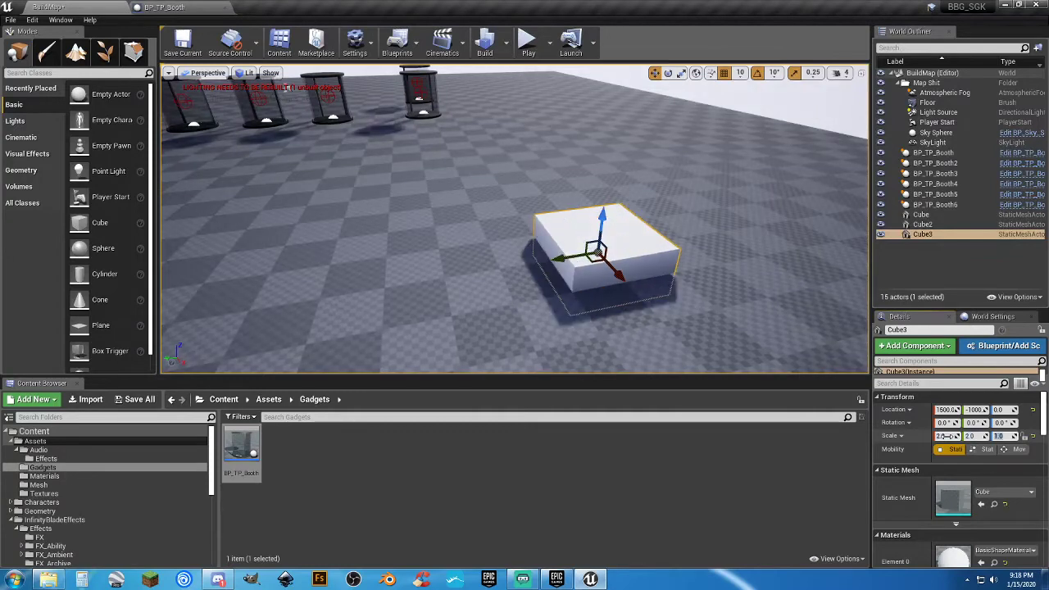
{"action": "type", "text": "."}
{"action": "key", "text": "Return"}
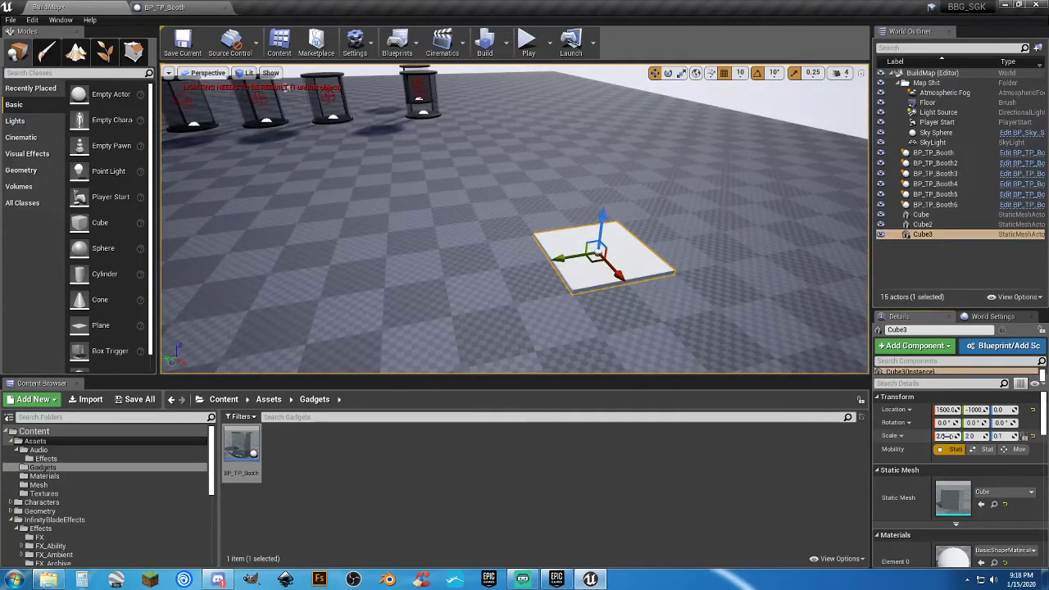
Raise the flat platform above the floor to a height of Z 1000
{"action": "right_click_drag", "start_coordinate": [721, 287], "coordinate": [648, 254]}
{"action": "key", "text": "s"}
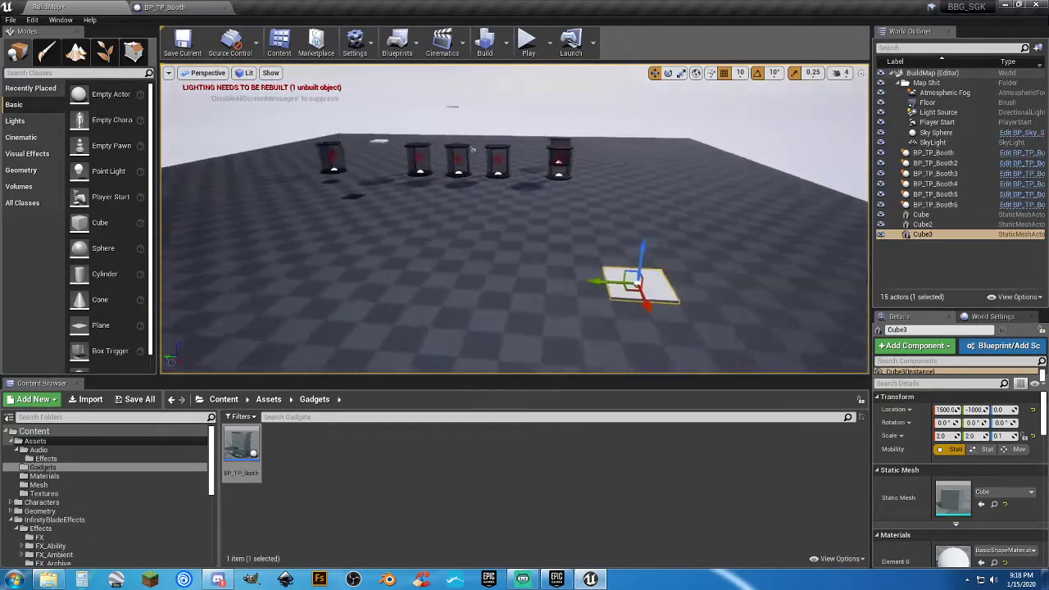
{"action": "right_click_drag", "start_coordinate": [650, 301], "coordinate": [650, 300]}
{"action": "key", "text": "d"}
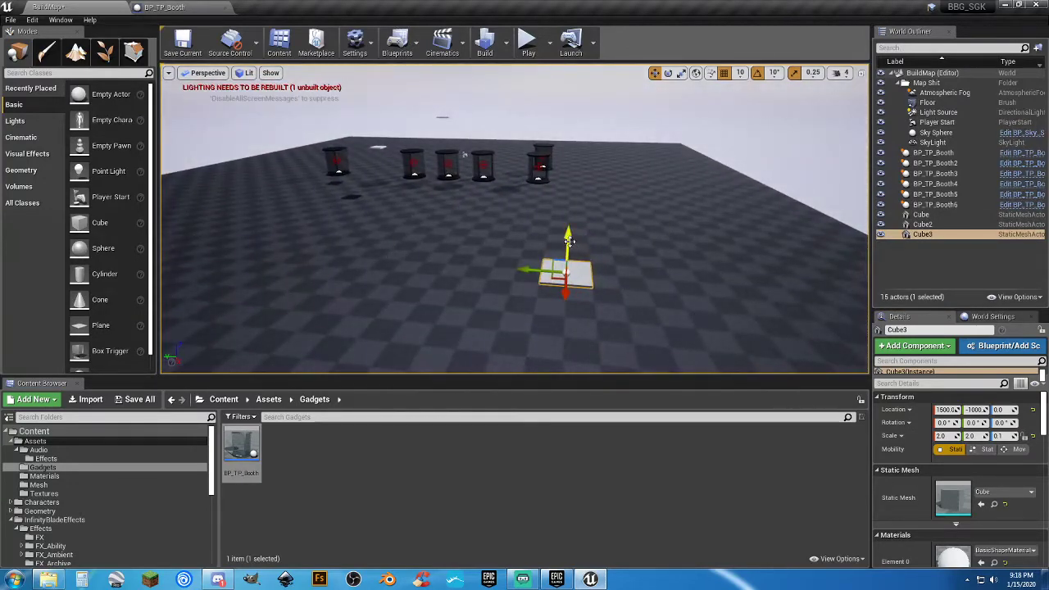
{"action": "left_click_drag", "start_coordinate": [570, 242], "coordinate": [577, 66]}
{"action": "right_click_drag", "start_coordinate": [577, 90], "coordinate": [592, 20]}
{"action": "key", "text": "w"}
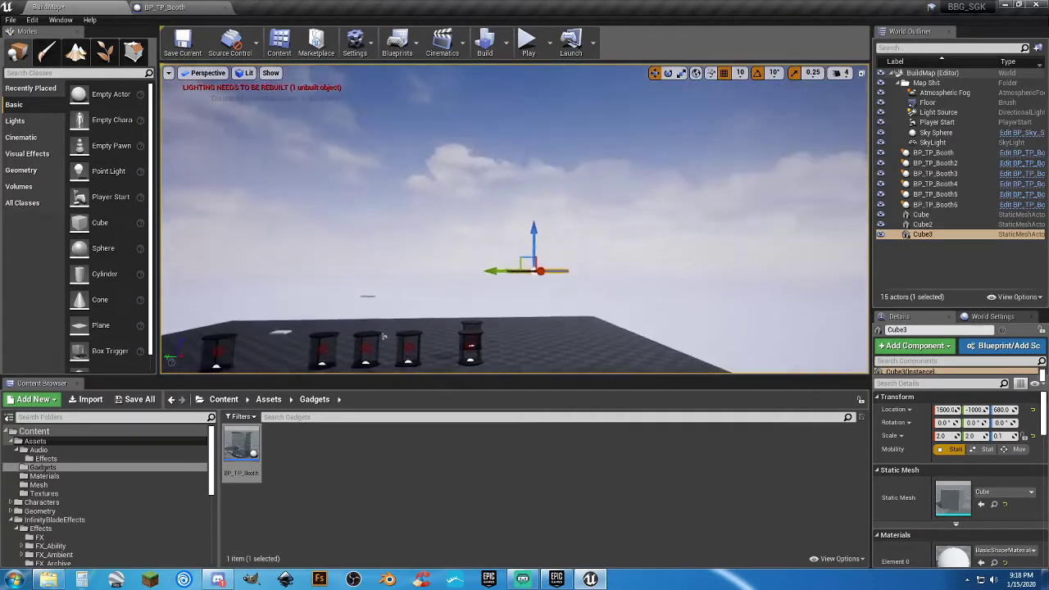
{"action": "right_click_drag", "start_coordinate": [554, 250], "coordinate": [555, 248]}
{"action": "left_click_drag", "start_coordinate": [536, 235], "coordinate": [532, 152]}
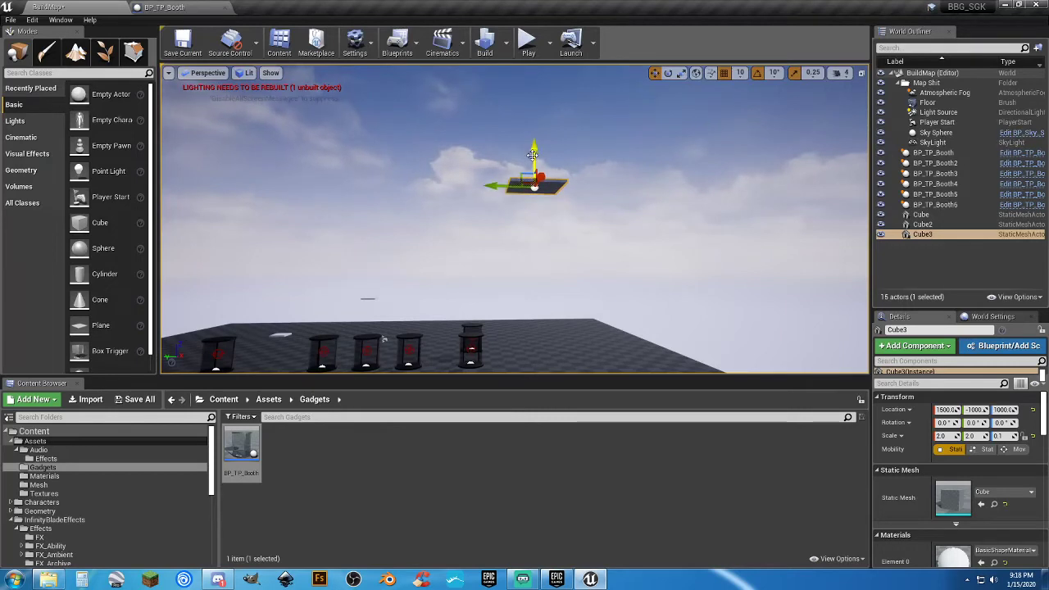
Copy the raised platform's location, and lower the platform slightly to Z 990
{"action": "key", "text": "w"}
{"action": "mouse_move", "coordinate": [570, 222]}
{"action": "right_mouse_down"}
{"action": "mouse_move", "coordinate": [557, 184]}
{"action": "mouse_move", "coordinate": [554, 200]}
{"action": "mouse_move", "coordinate": [581, 198]}
{"action": "mouse_move", "coordinate": [587, 229]}
{"action": "mouse_move", "coordinate": [572, 258]}
{"action": "mouse_move", "coordinate": [557, 213]}
{"action": "right_mouse_up"}
{"action": "key", "text": "w"}
{"action": "key", "text": "w"}
{"action": "key", "text": "s"}
{"action": "key", "text": "s"}
{"action": "key", "text": "d"}
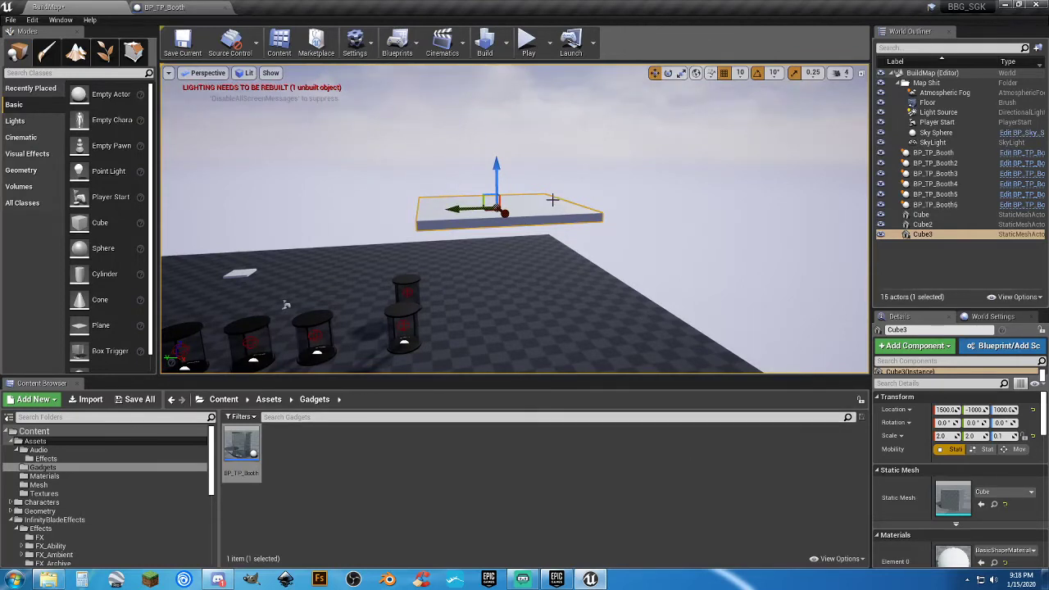
{"action": "right_click", "coordinate": [890, 413]}
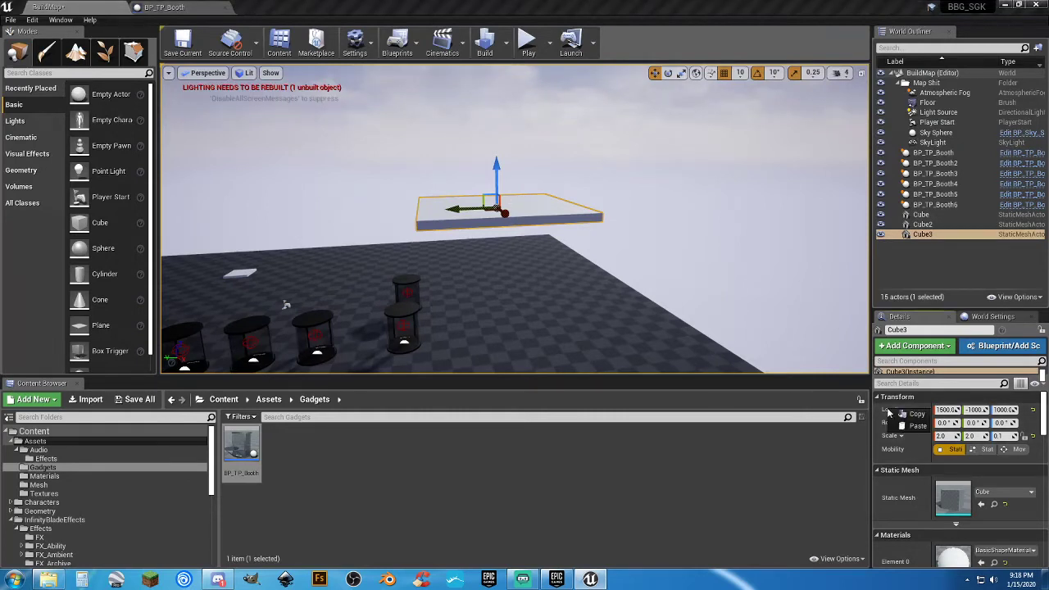
{"action": "left_click", "coordinate": [914, 414]}
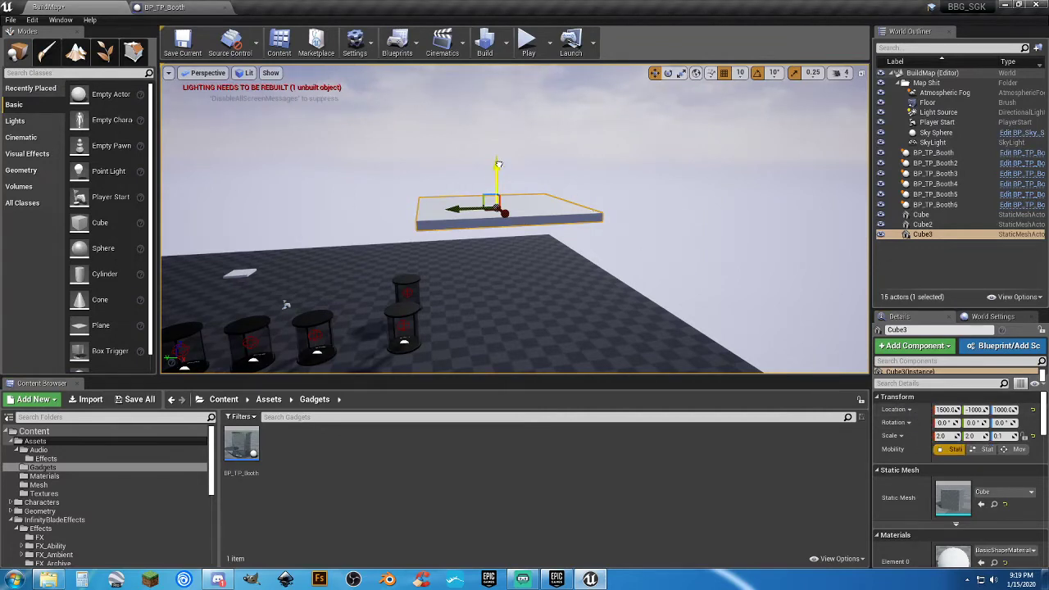
{"action": "left_click_drag", "start_coordinate": [499, 164], "coordinate": [498, 167]}
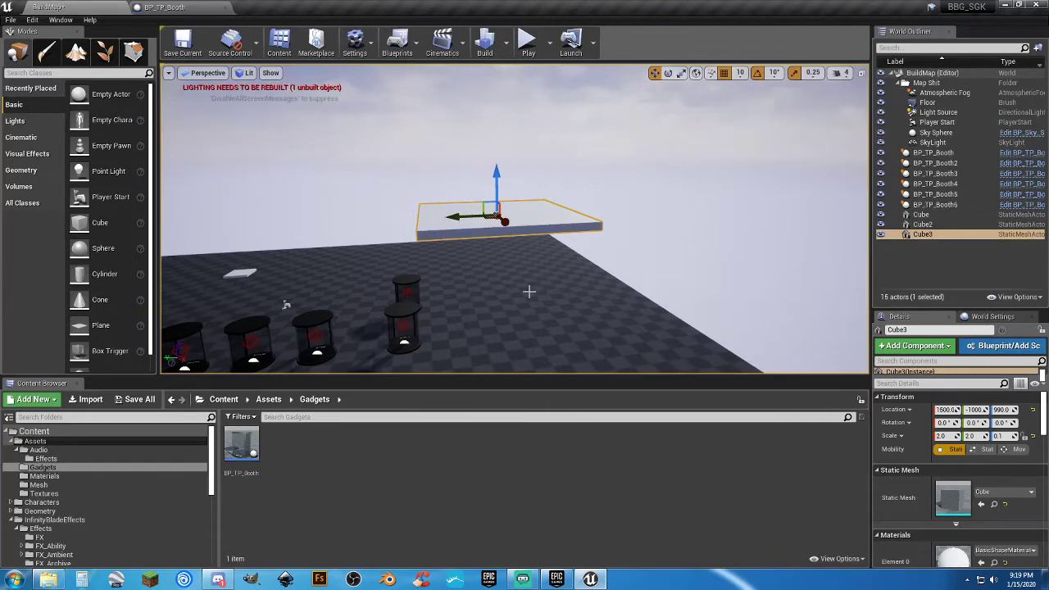
Paste the copied location into the new booth's Teleport Destination and set its Destination Text to High Point
{"action": "key", "text": "w"}
{"action": "right_click_drag", "start_coordinate": [529, 292], "coordinate": [474, 358]}
{"action": "left_click", "coordinate": [509, 275]}
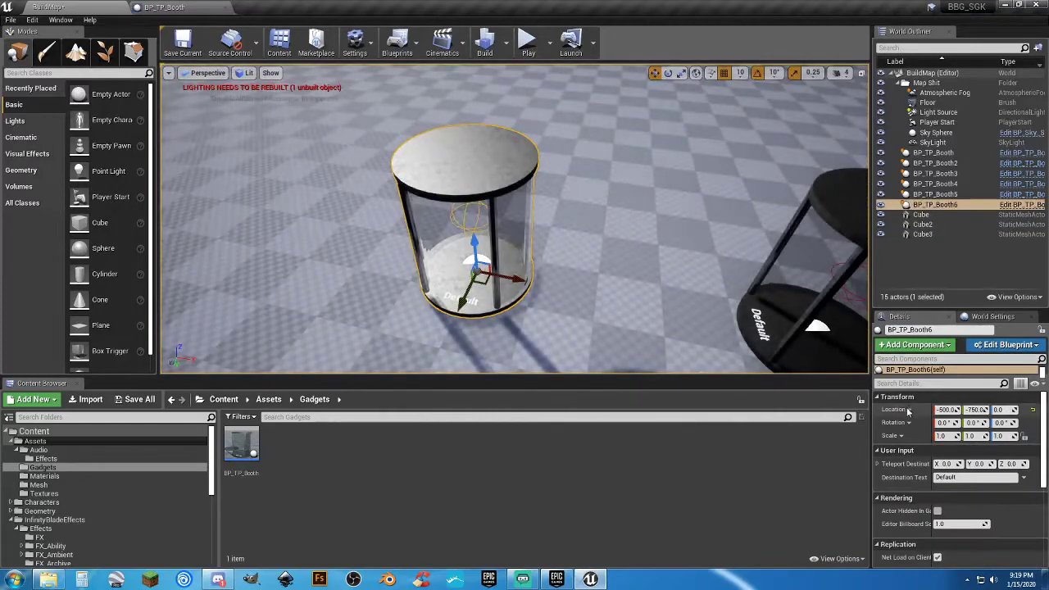
{"action": "right_click", "coordinate": [908, 469]}
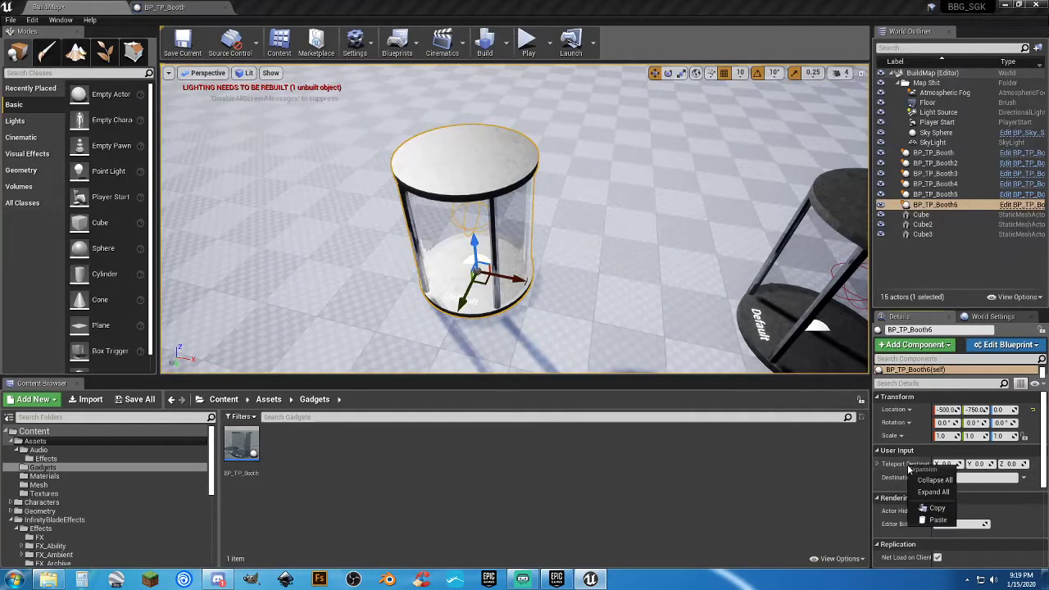
{"action": "left_click", "coordinate": [935, 521]}
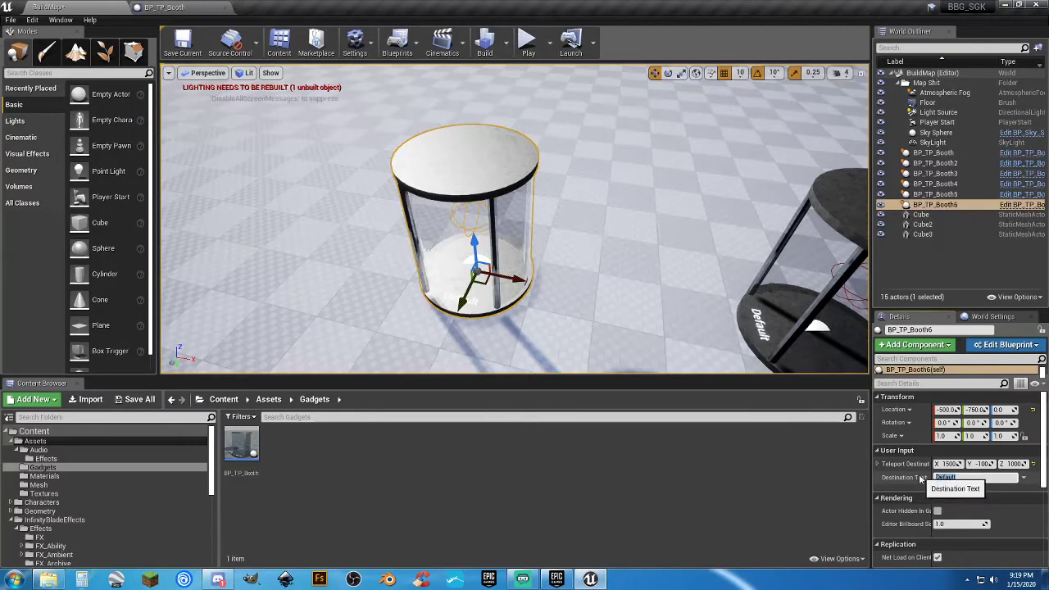
{"action": "left_click", "coordinate": [938, 477]}
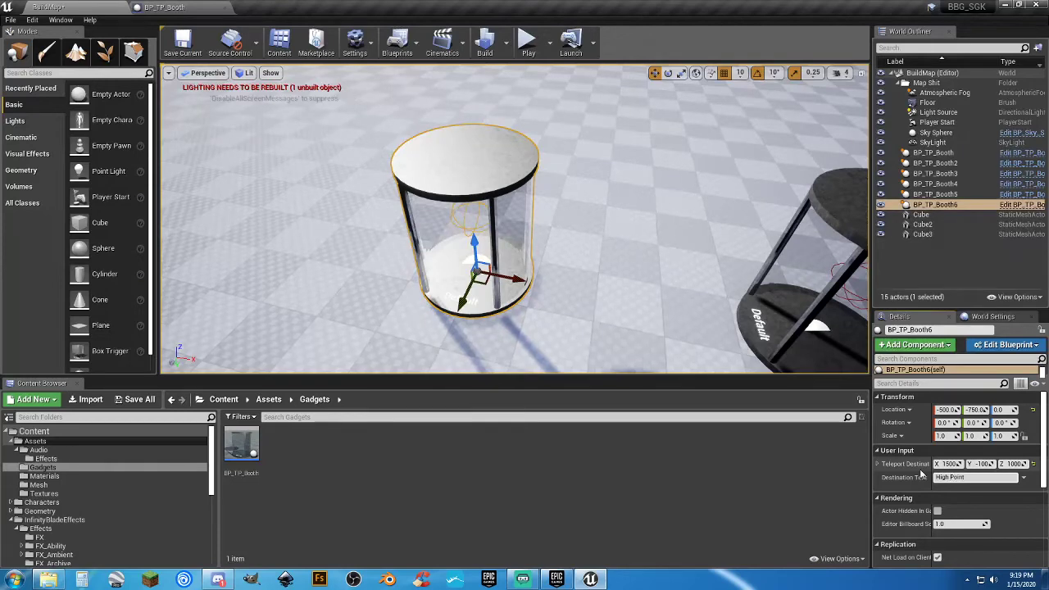
Play the level and run the character into the High Point booth to test teleporting onto the raised platform
{"action": "left_click", "coordinate": [528, 41]}
{"action": "key", "text": "w"}
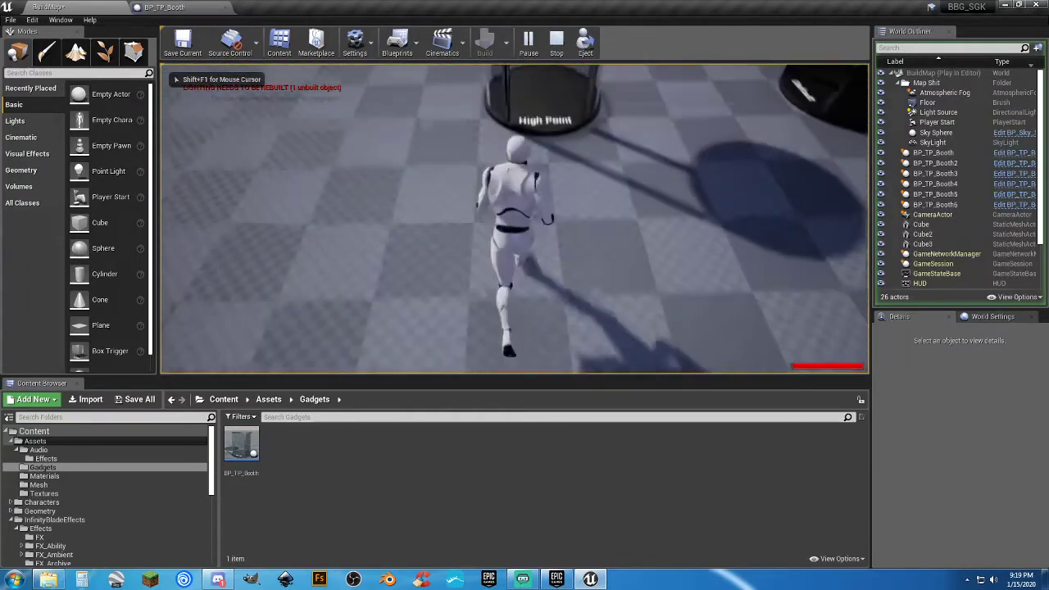
{"action": "key", "text": "w"}
{"action": "key", "text": "w"}
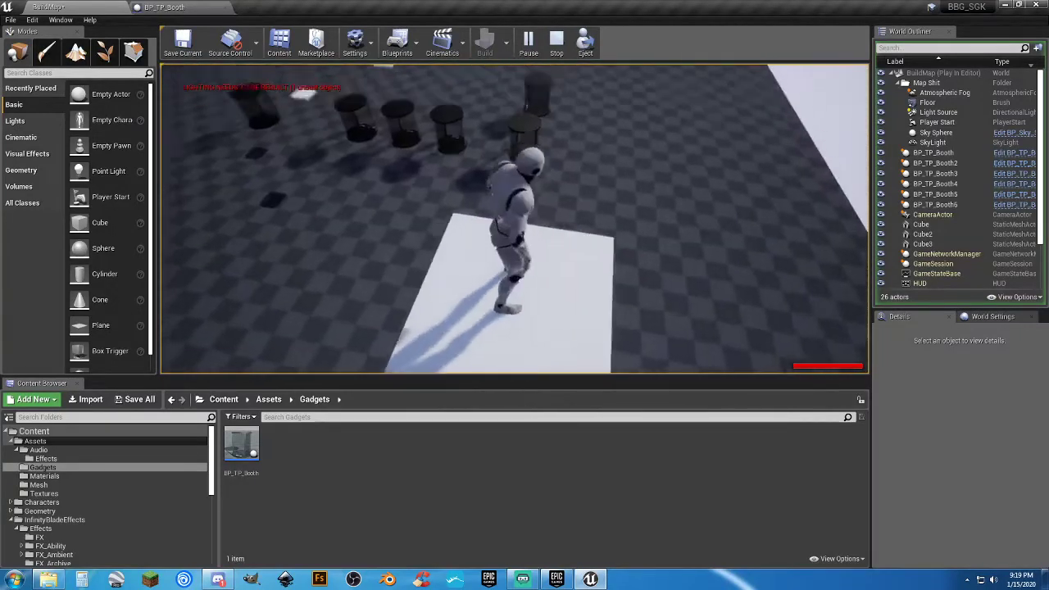
{"action": "key", "text": "space"}
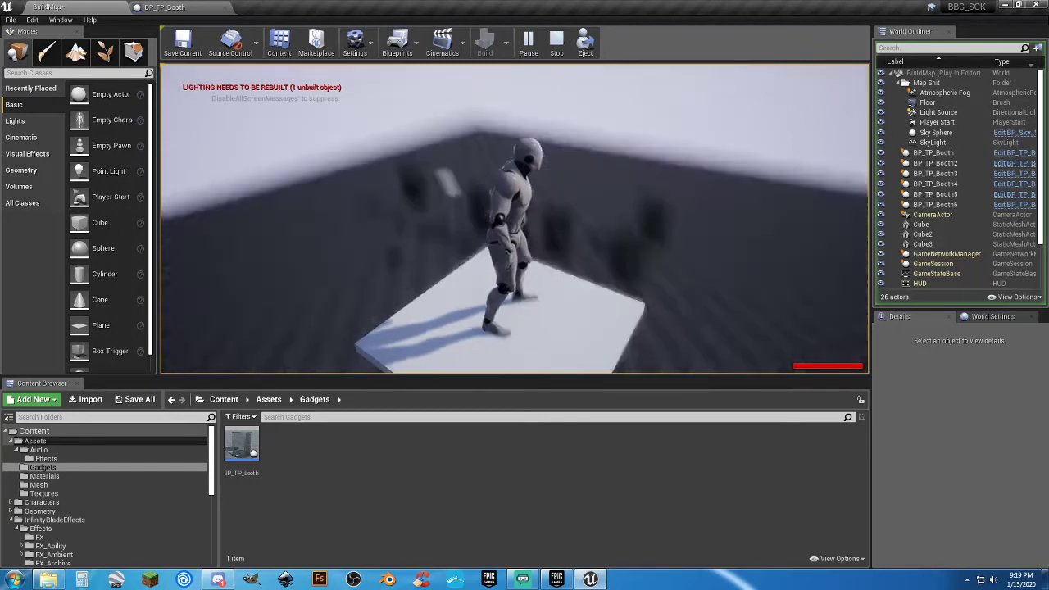
Jump off the raised platform and run back into the High Point booth to repeat the teleport
{"action": "key", "text": "w"}
{"action": "key", "text": "space"}
{"action": "key", "text": "w"}
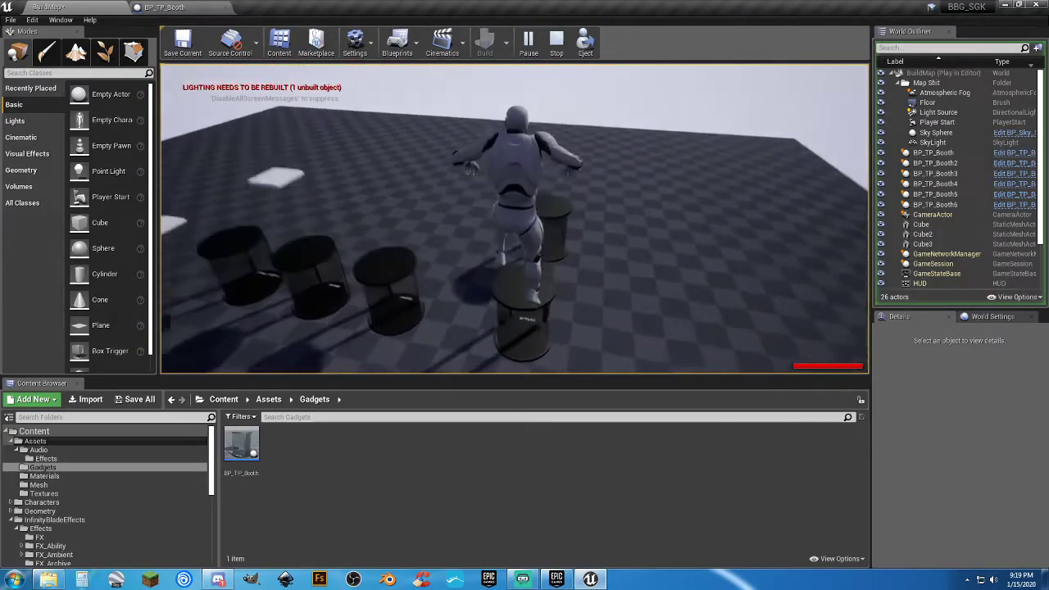
{"action": "key", "text": "w"}
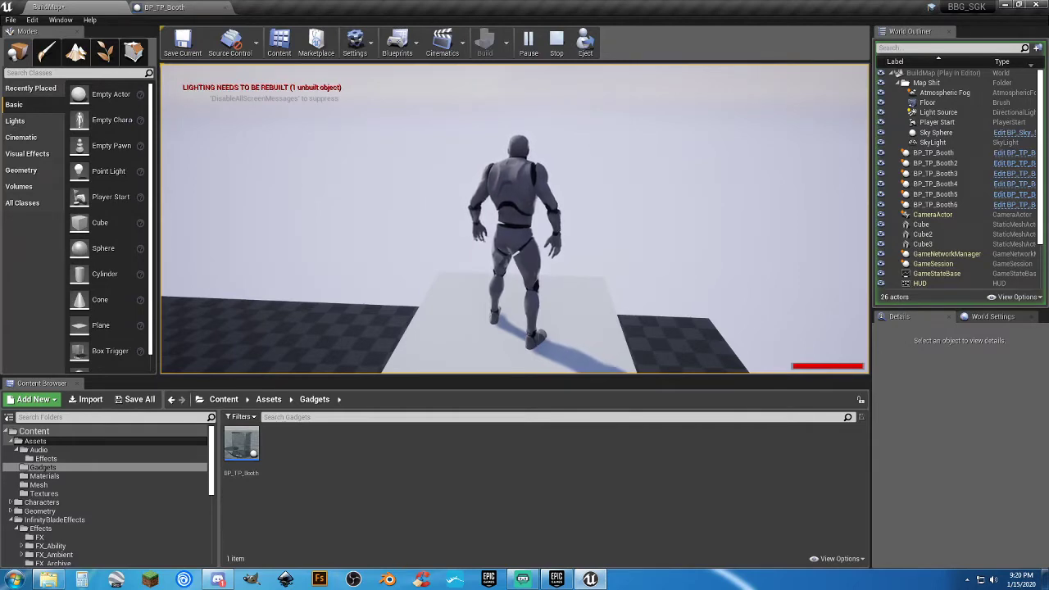
Survey the booths from the raised platform and jump down to the floor among them
{"action": "key", "text": "s"}
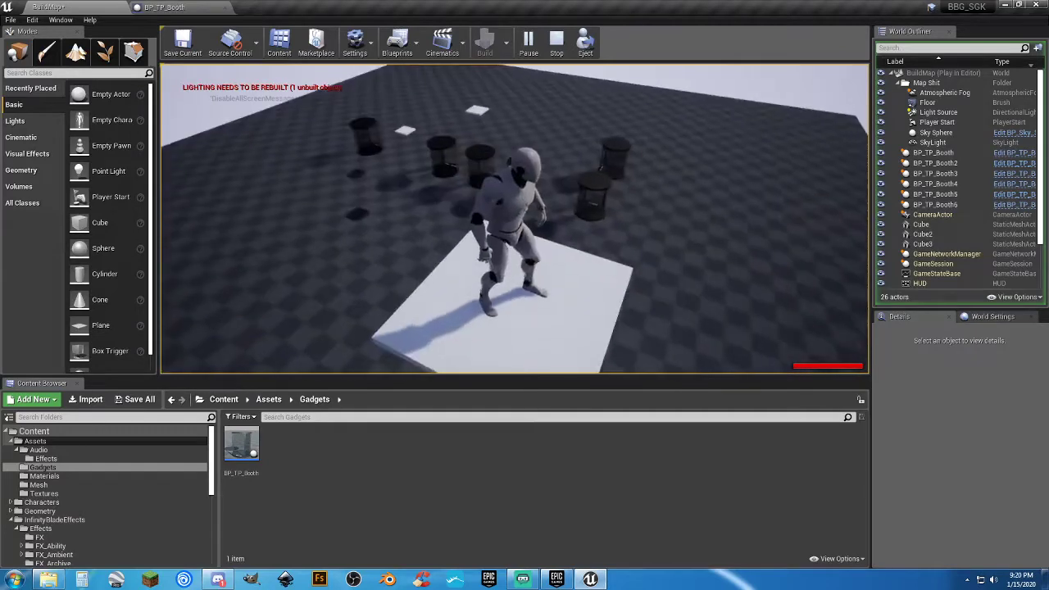
{"action": "key", "text": "w"}
{"action": "key", "text": "space"}
{"action": "key", "text": "w"}
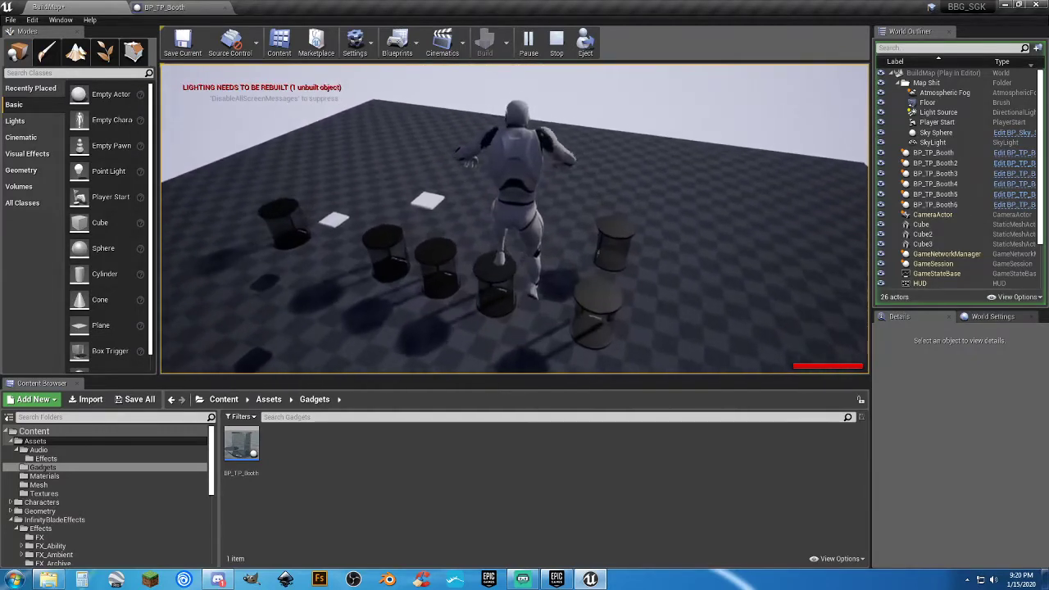
{"action": "key", "text": "s"}
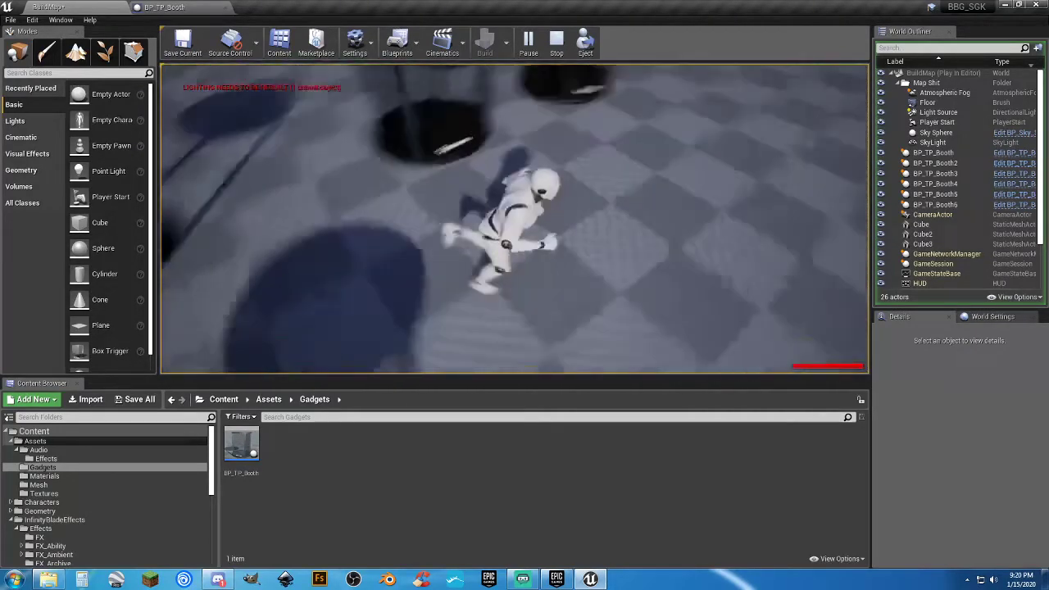
Run the character into a nearby booth to test its teleport, return to the High Point booth, and stop playing
{"action": "key", "text": "w"}
{"action": "key", "text": "w"}
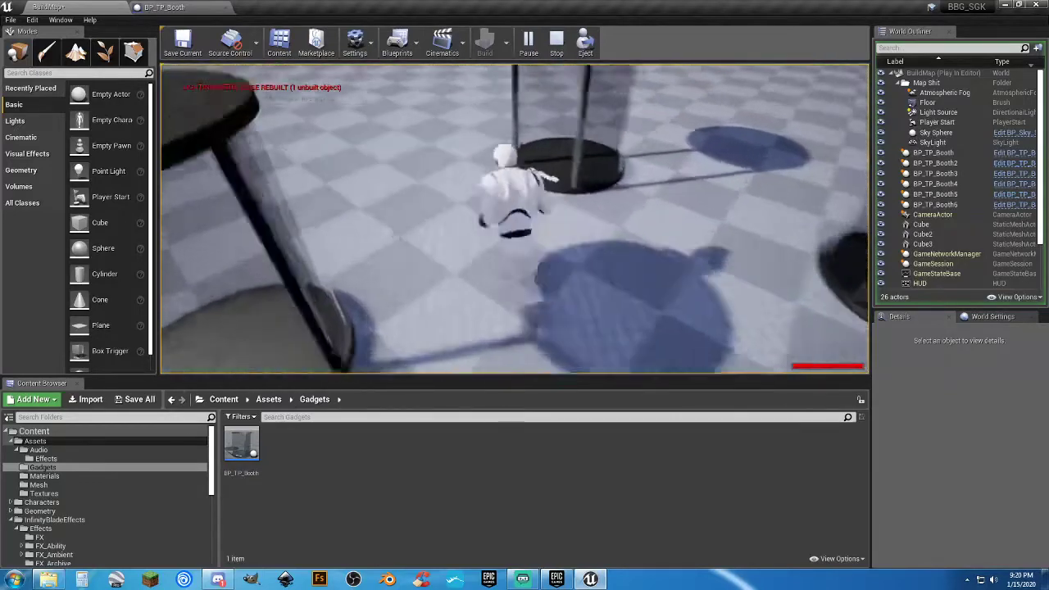
{"action": "key", "text": "w"}
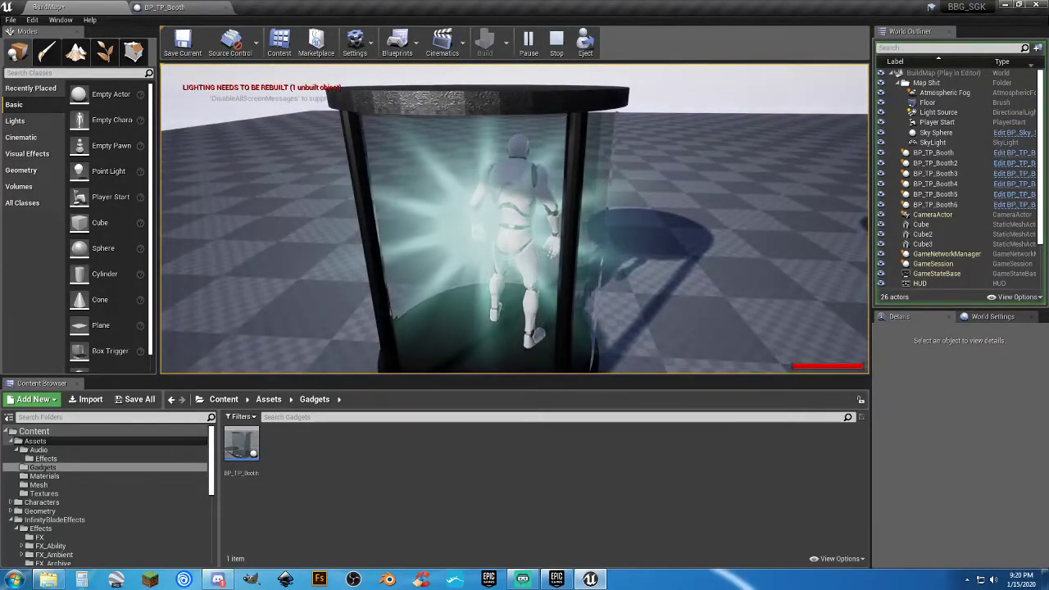
{"action": "key", "text": "w"}
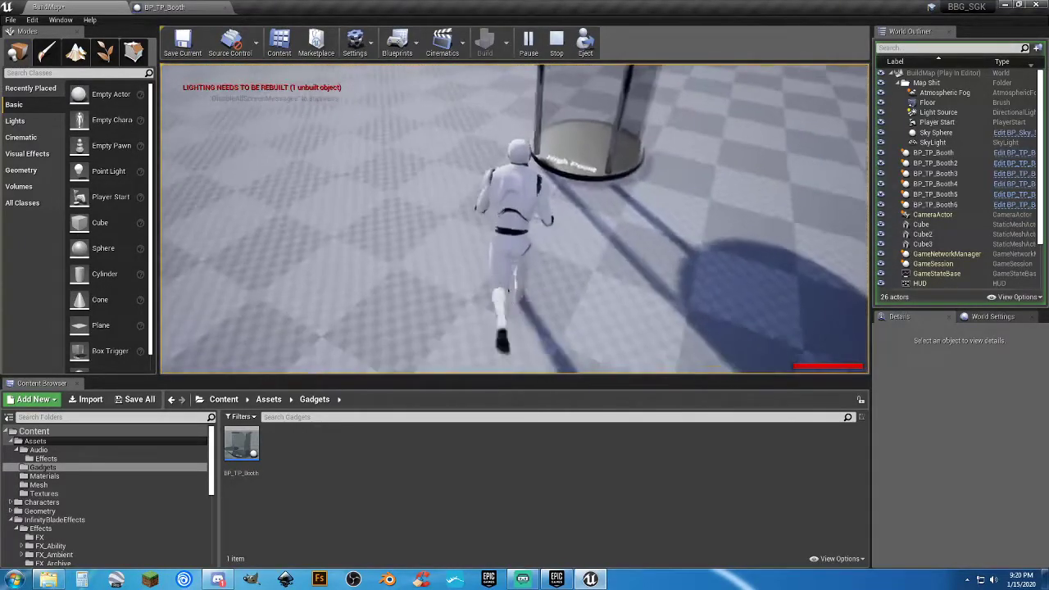
{"action": "key", "text": "Escape"}
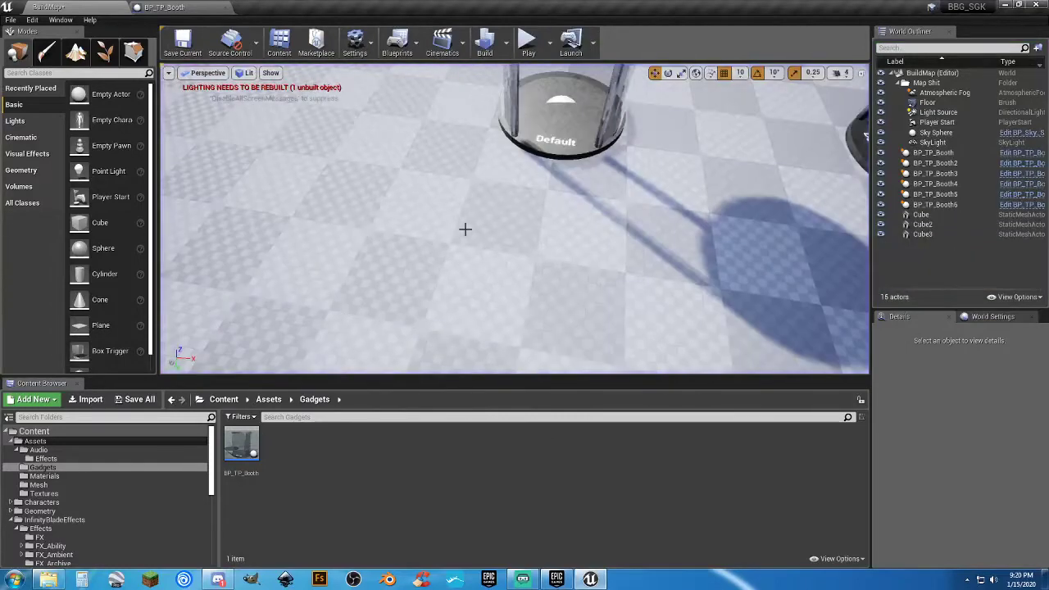
Clear the Destination Text of the High Point booth, leaving it blank
{"action": "right_click_drag", "start_coordinate": [383, 236], "coordinate": [487, 241]}
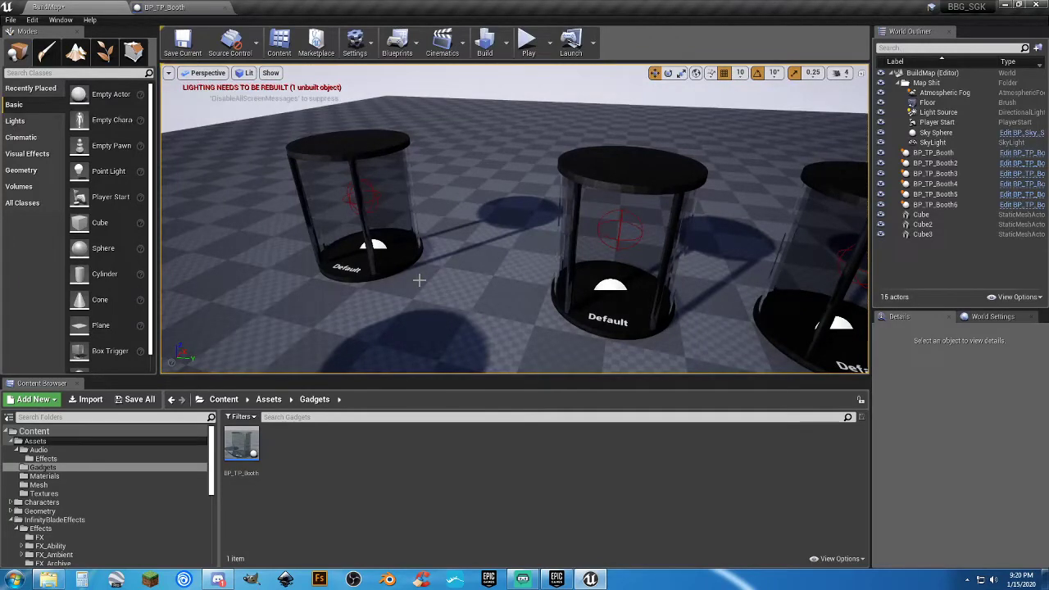
{"action": "right_click_drag", "start_coordinate": [410, 292], "coordinate": [328, 320]}
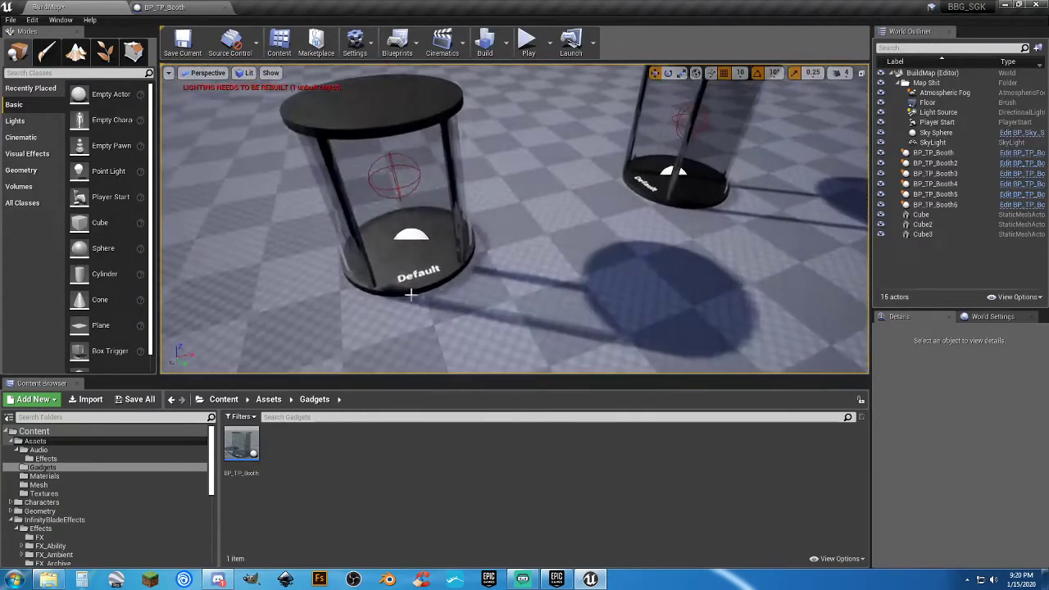
{"action": "left_click", "coordinate": [421, 275]}
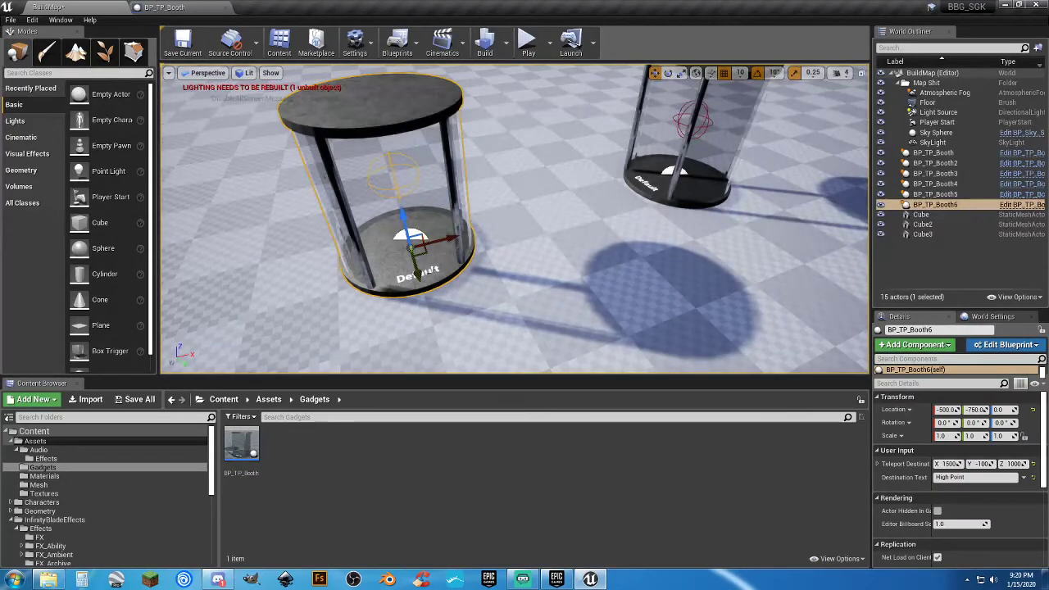
{"action": "left_click", "coordinate": [955, 477]}
{"action": "key", "text": "BackSpace"}
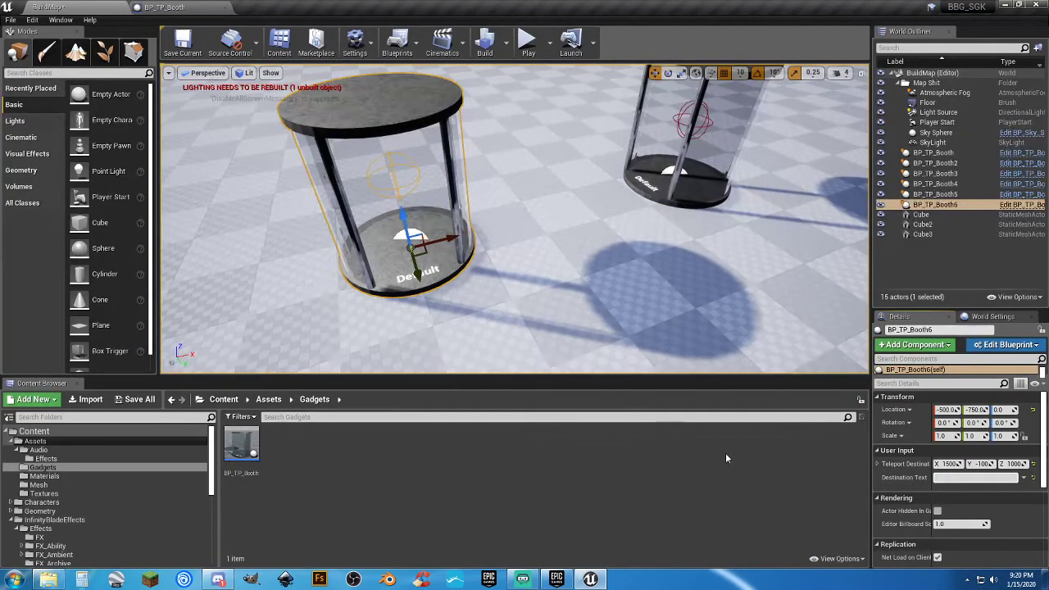
{"action": "key", "text": "Return"}
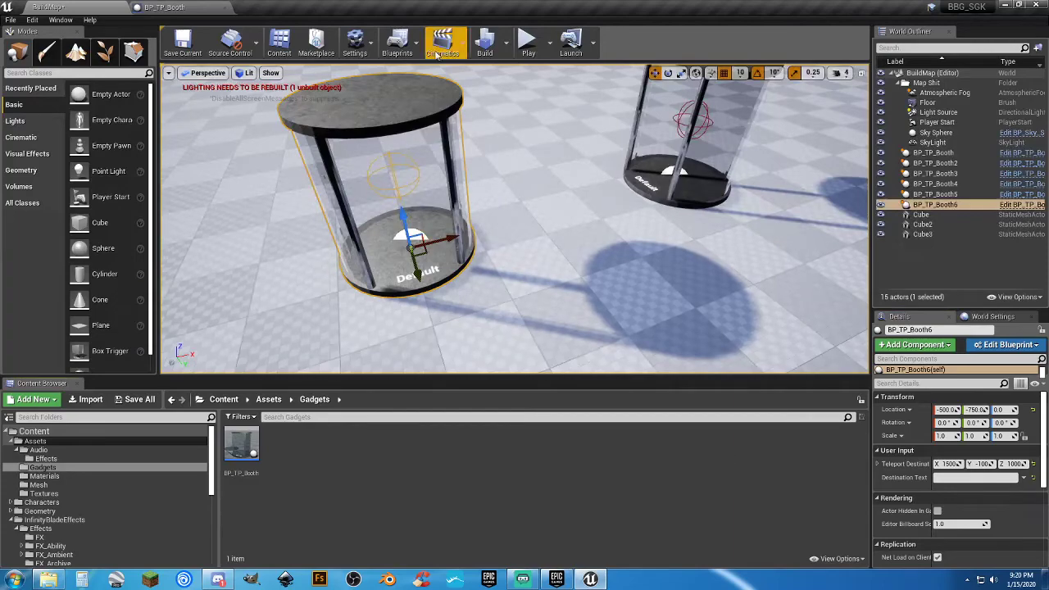
Play the level and run into the unlabelled booth to test teleporting with blank destination text
{"action": "left_click", "coordinate": [527, 41]}
{"action": "key", "text": "w"}
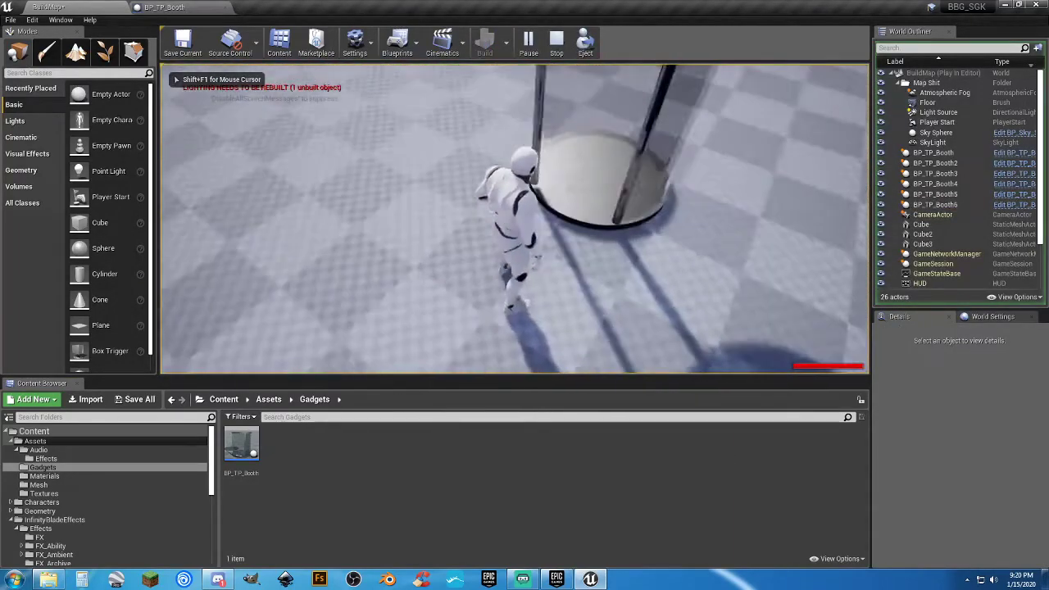
{"action": "key", "text": "w"}
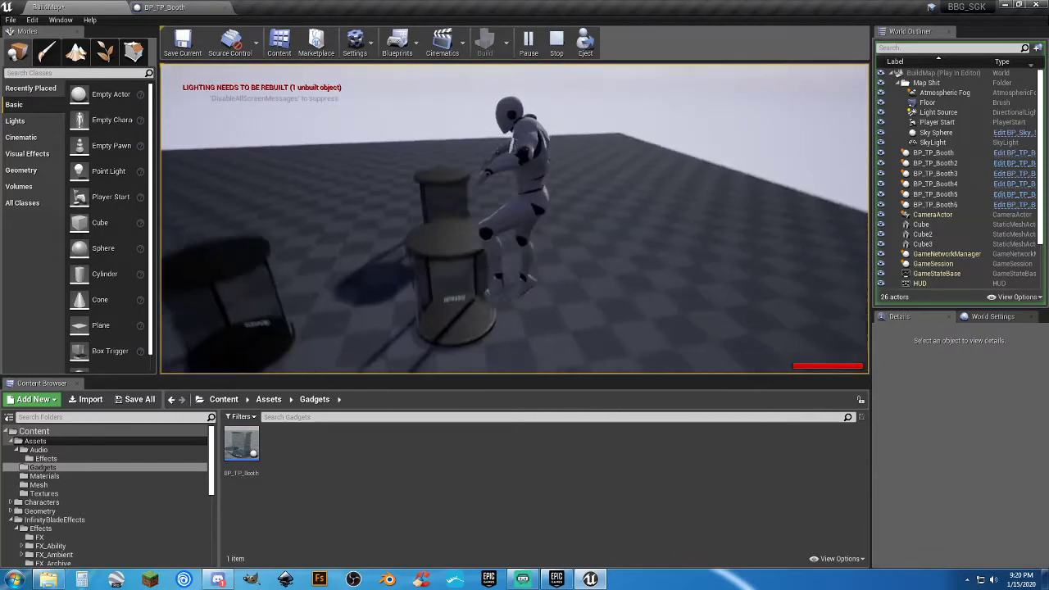
{"action": "key", "text": "w"}
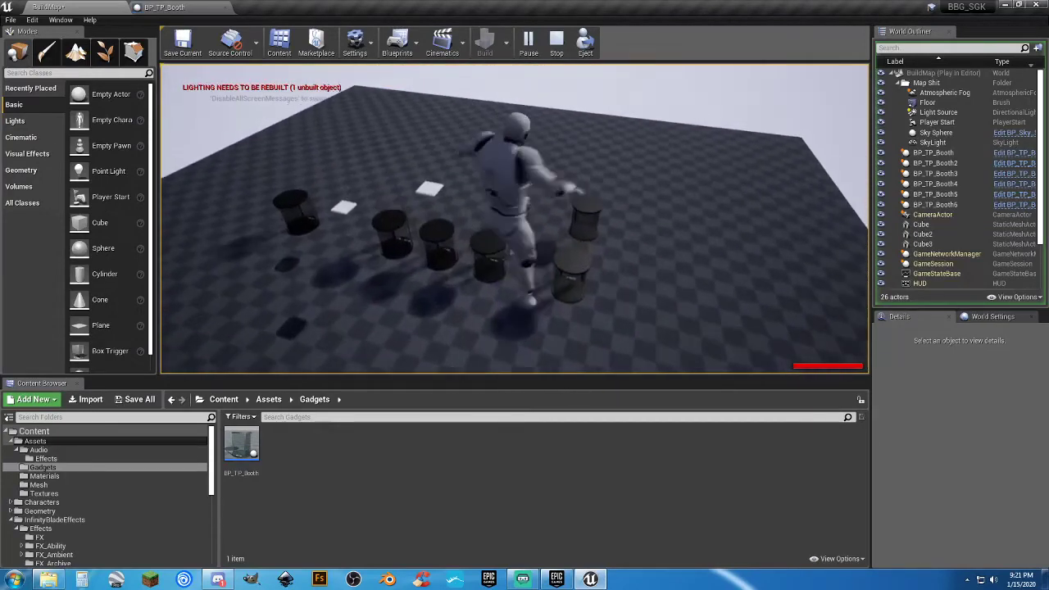
Run through the booths again to repeat the teleport, drop back down to the floor, and stop playing
{"action": "key", "text": "w"}
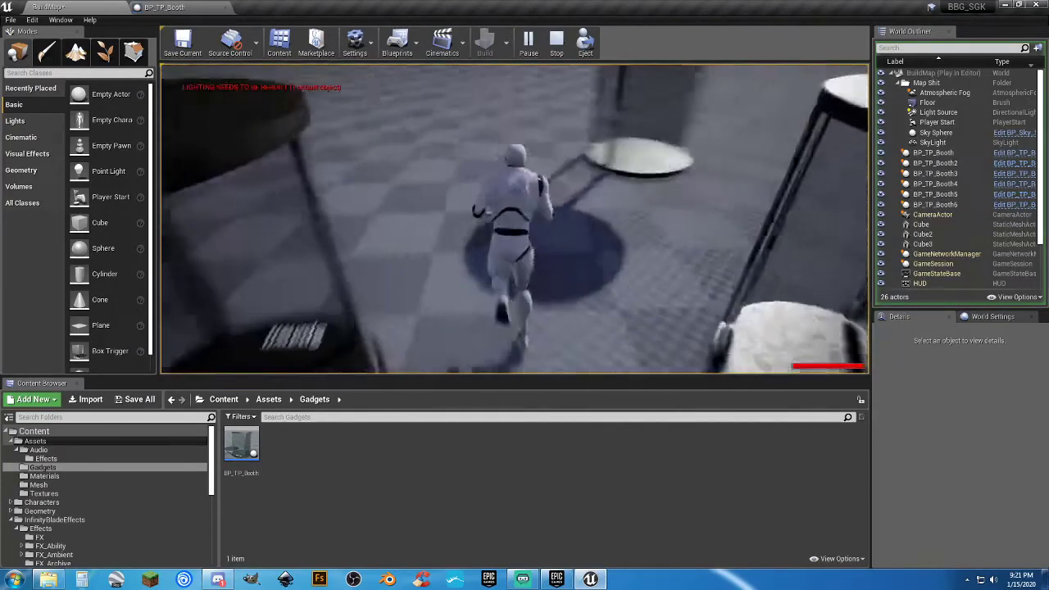
{"action": "key", "text": "w"}
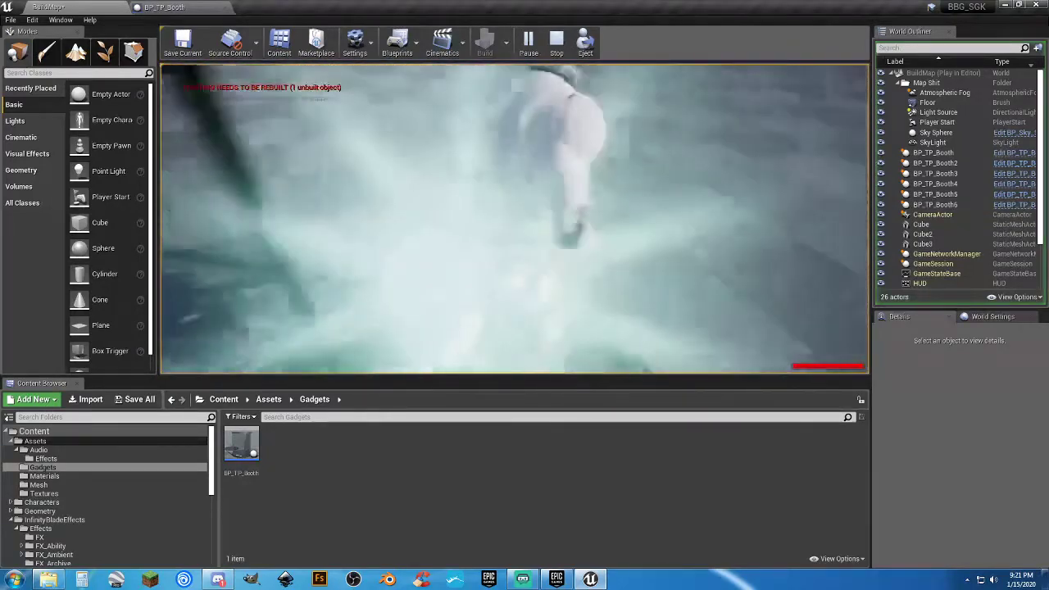
{"action": "key", "text": "w"}
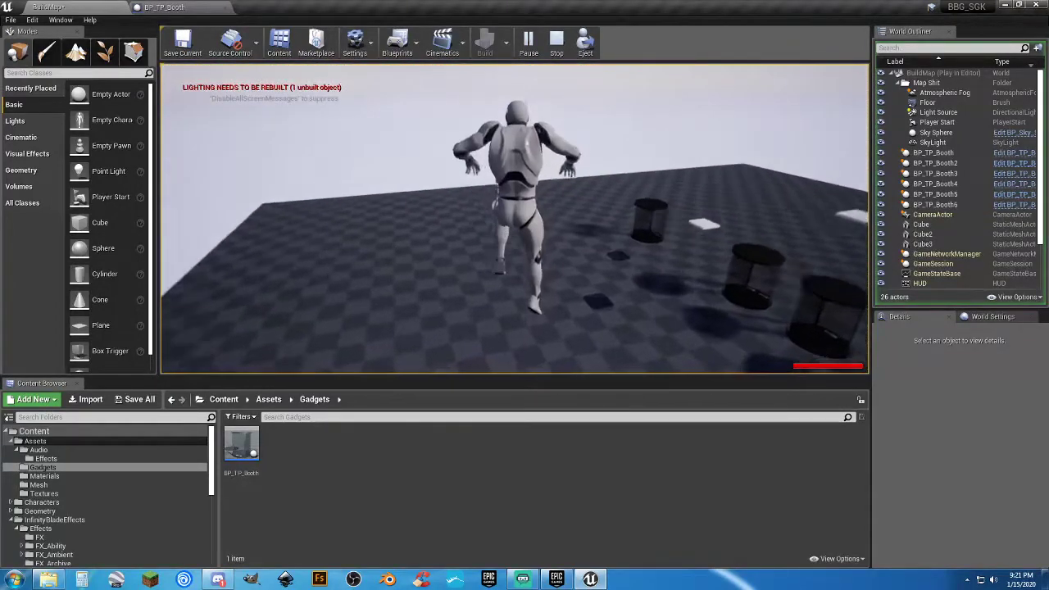
{"action": "key", "text": "w"}
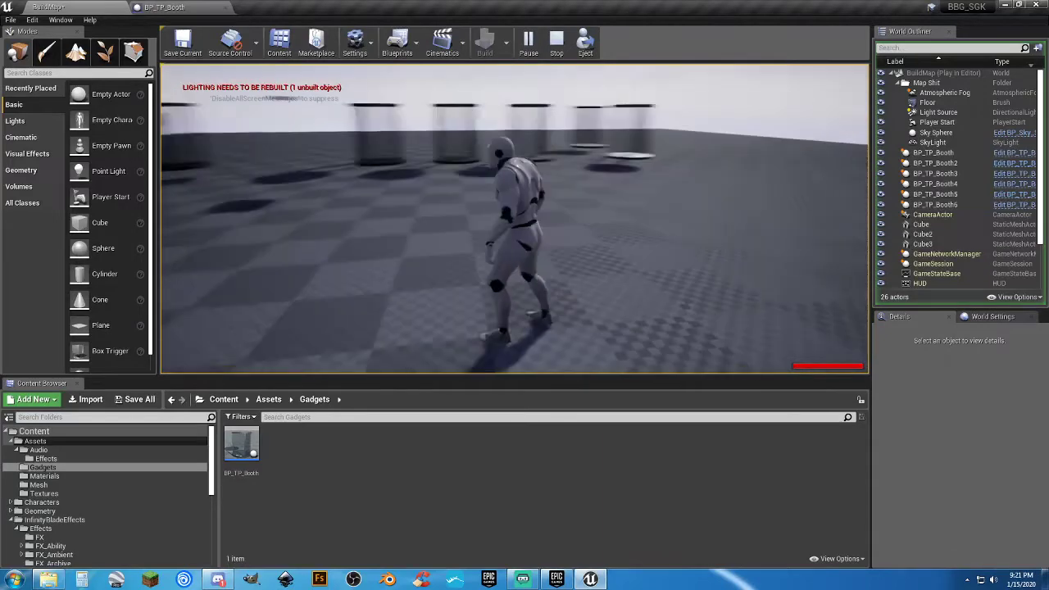
{"action": "key", "text": "w"}
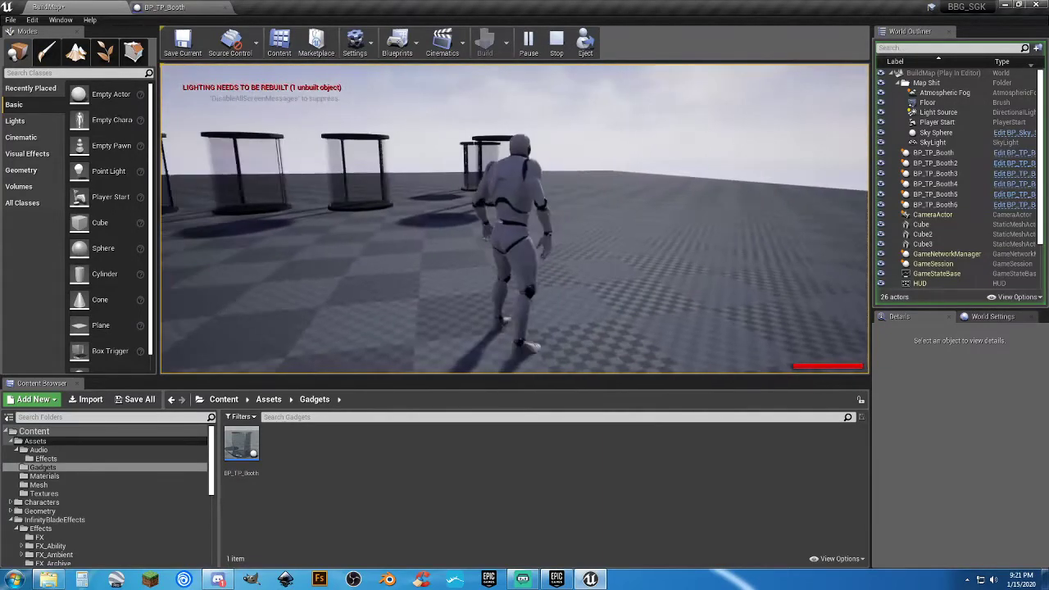
{"action": "key", "text": "Escape"}
Set the Destination Text of the booth with the blank label to Far Point
{"action": "right_click_drag", "start_coordinate": [491, 237], "coordinate": [639, 308]}
{"action": "key", "text": "s"}
{"action": "key", "text": "w"}
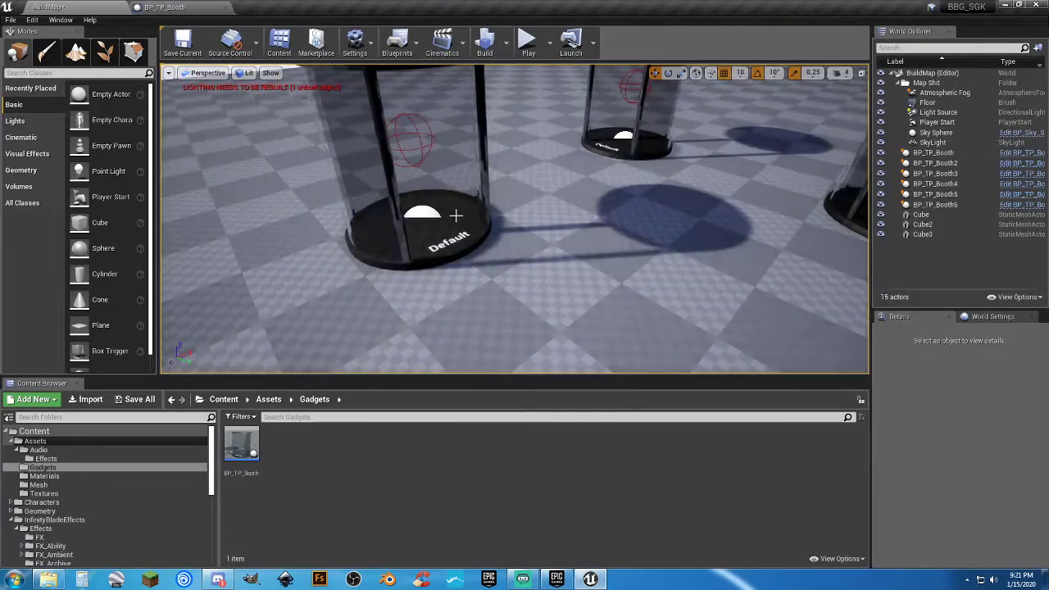
{"action": "left_click", "coordinate": [480, 217]}
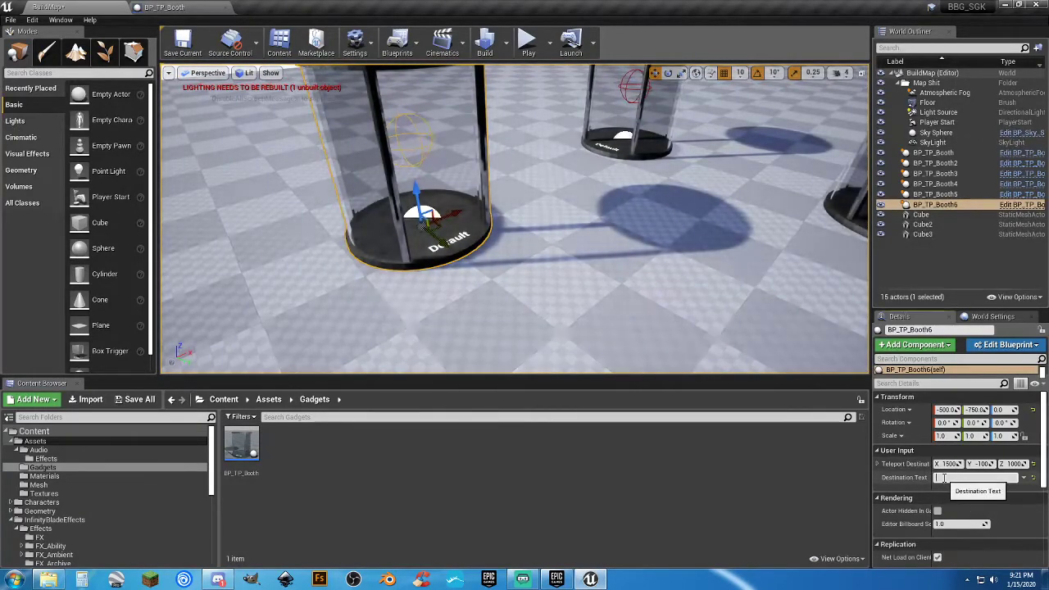
{"action": "type", "text": "Far"}
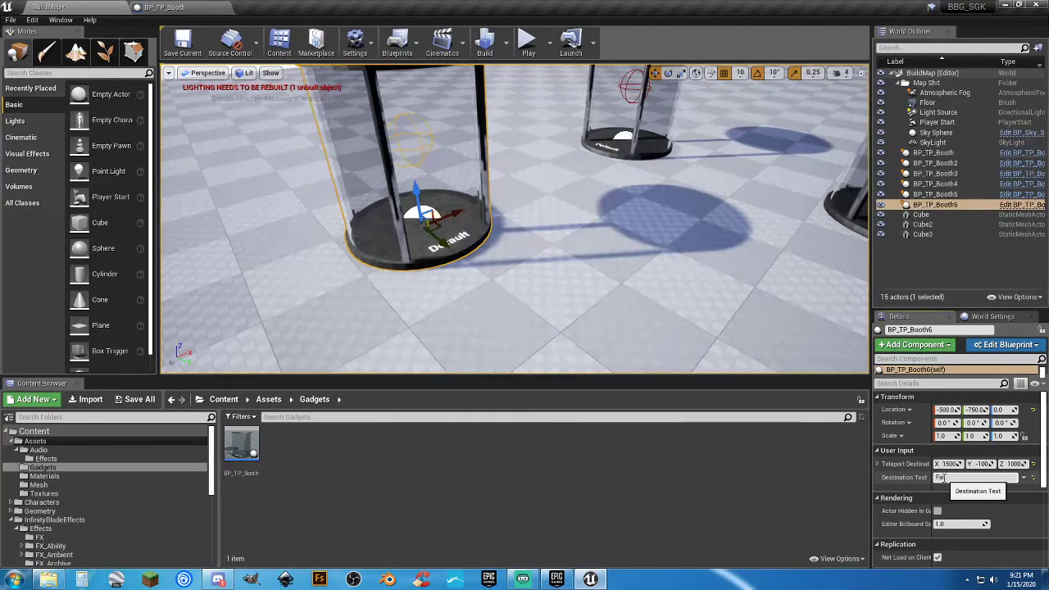
{"action": "type", "text": "r Point"}
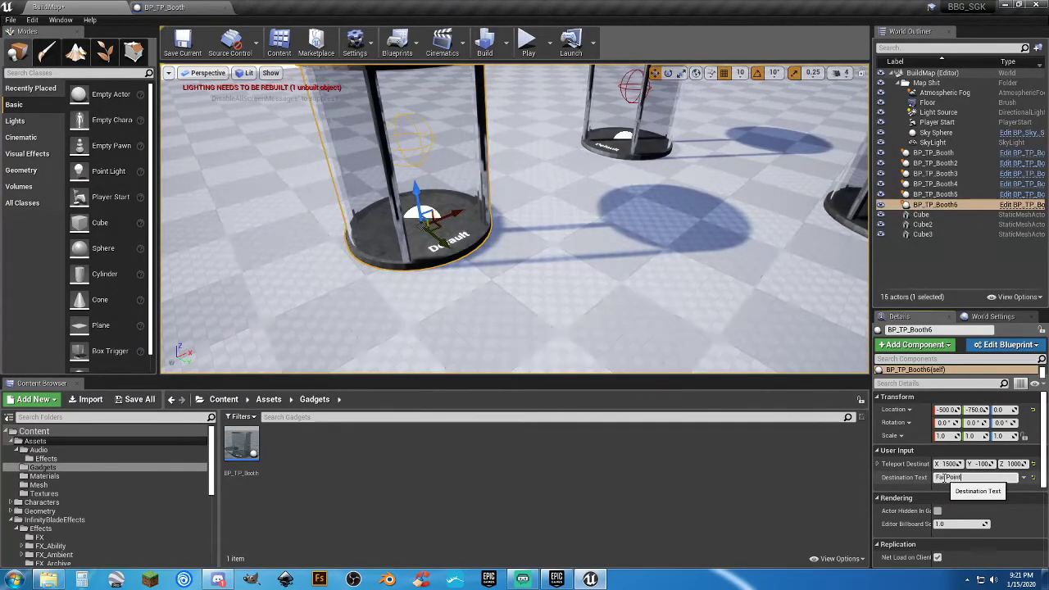
{"action": "left_click", "coordinate": [549, 461]}
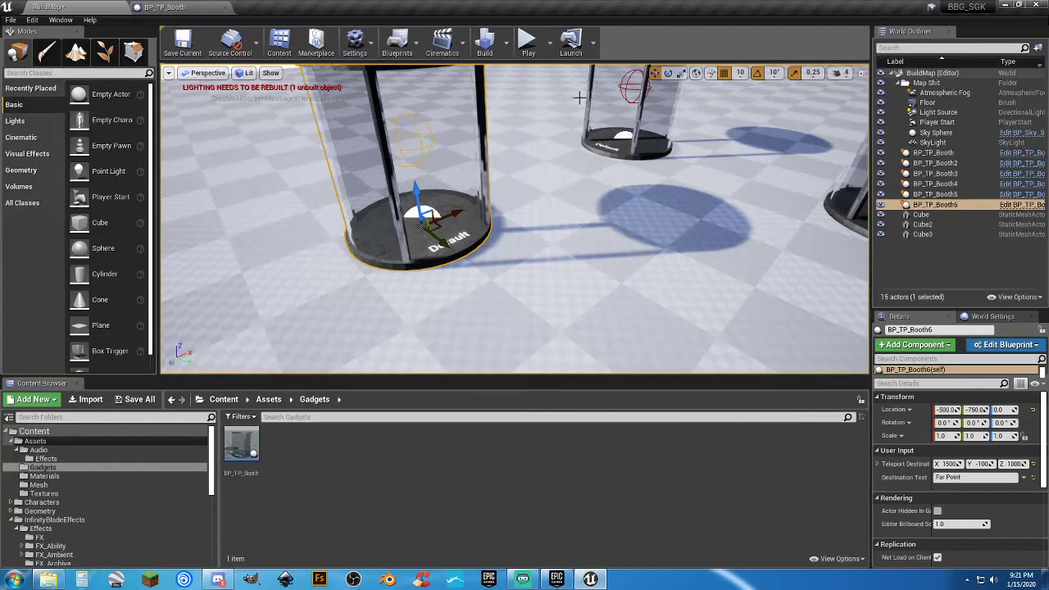
Play the level and run up to the relabelled booth to check its Far Point text, then stop playing
{"action": "left_click", "coordinate": [529, 42]}
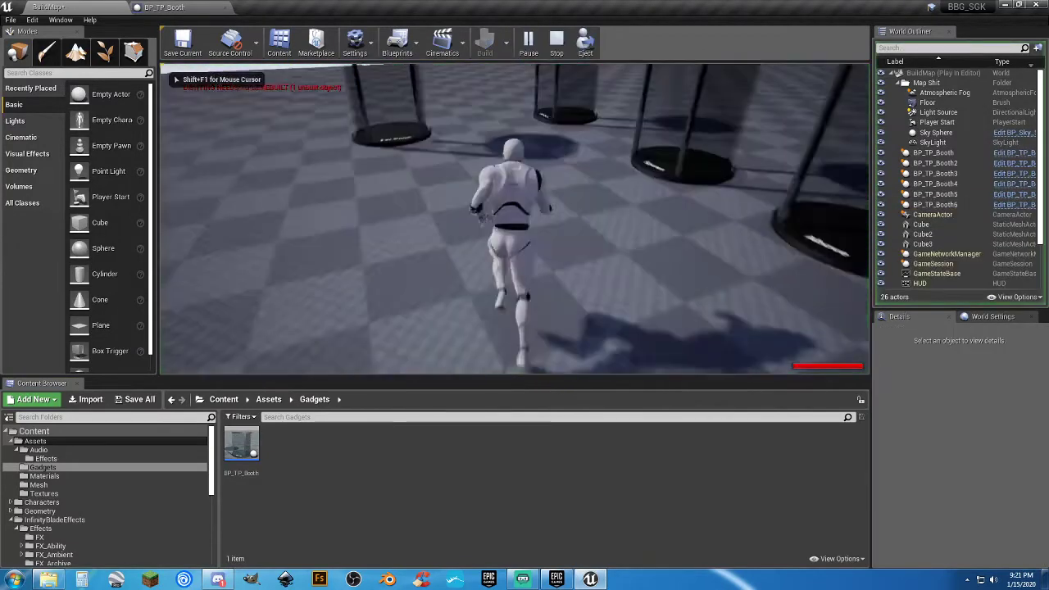
{"action": "key", "text": "w"}
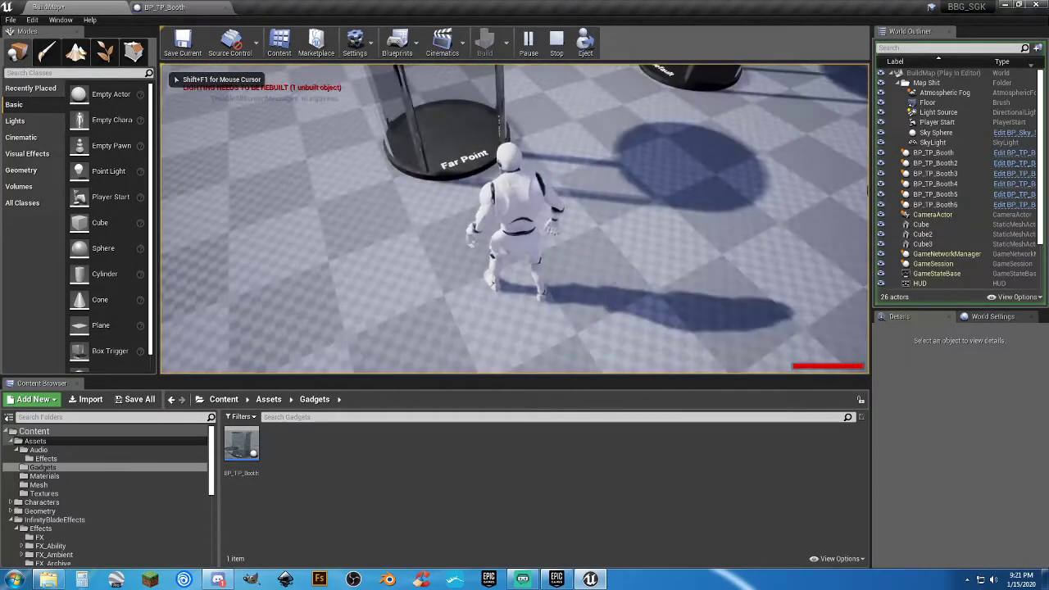
{"action": "key", "text": "Escape"}
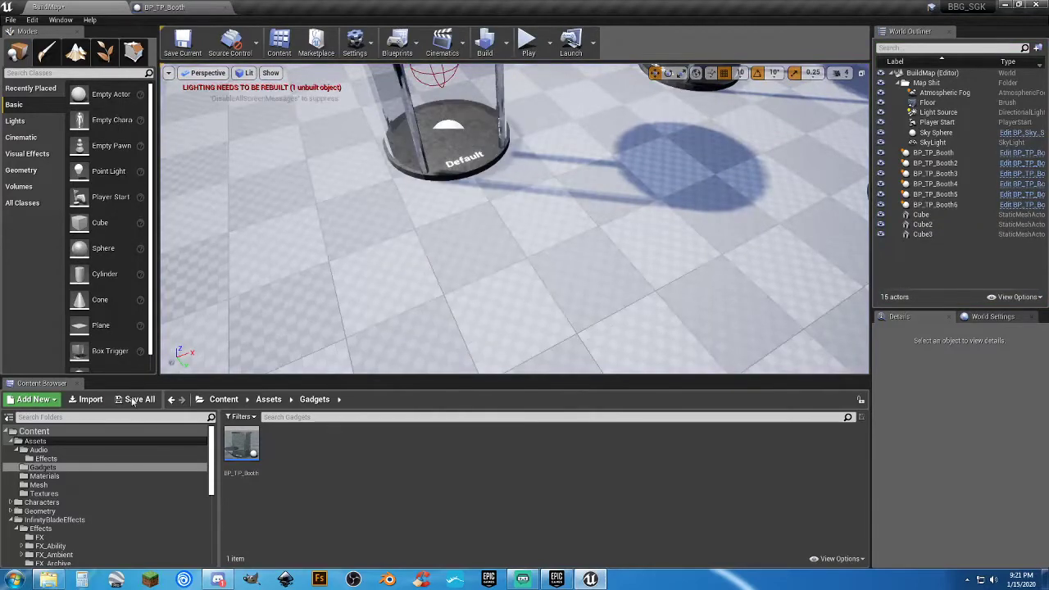
Save all changes, including BuildMap, and open the BP_TP_Booth blueprint's Event Graph
{"action": "key", "text": "ctrl+shift+s"}
{"action": "left_click", "coordinate": [622, 386]}
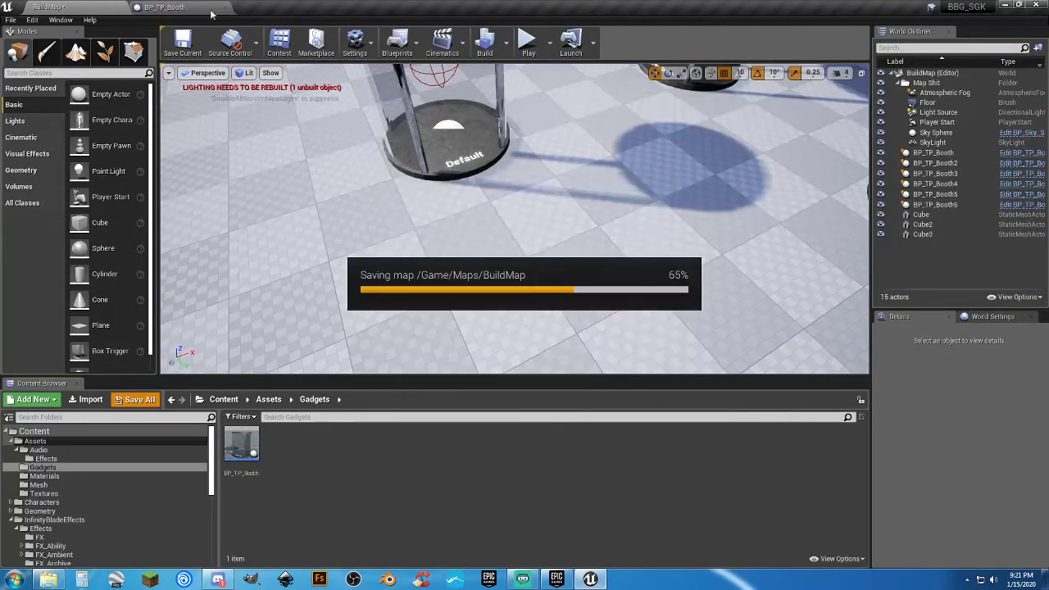
{"action": "left_click", "coordinate": [174, 8]}
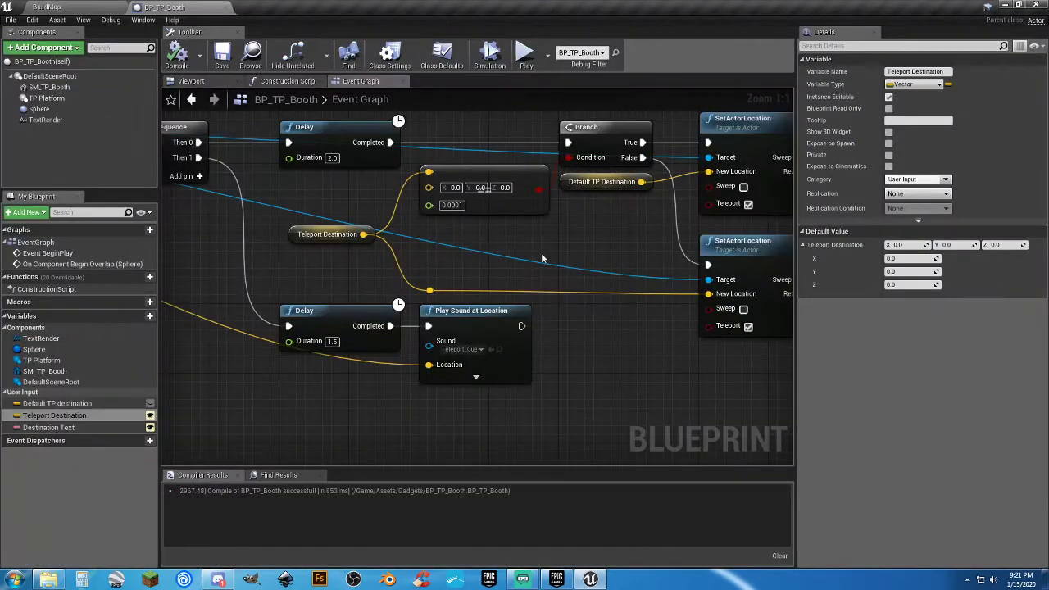
Review the start of the teleport logic, from the sphere's On Component Begin Overlap event to the Cast To Character node
{"action": "right_click_drag", "start_coordinate": [236, 247], "coordinate": [780, 315]}
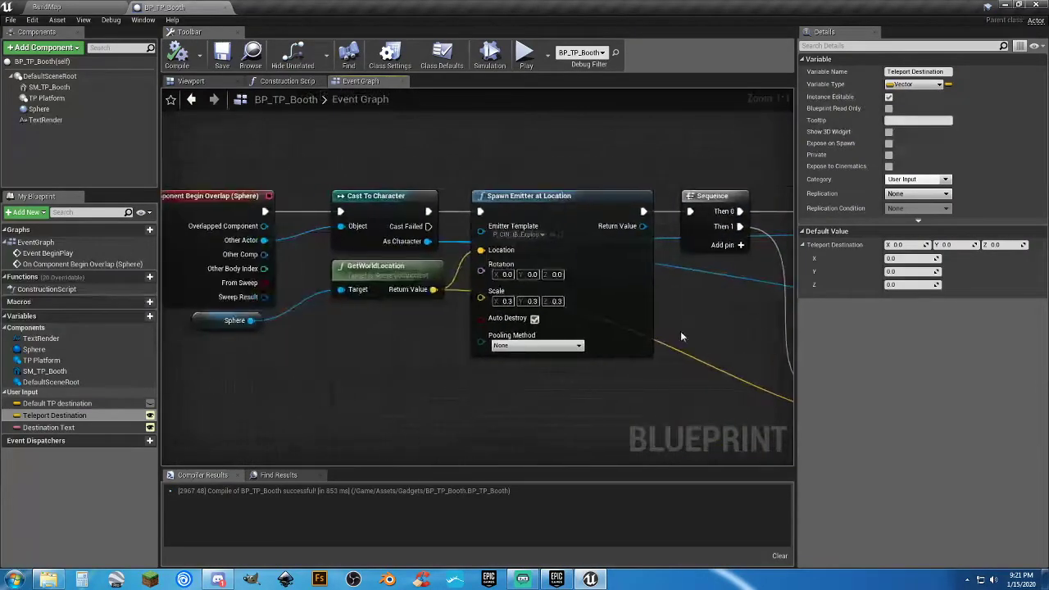
{"action": "right_click_drag", "start_coordinate": [401, 360], "coordinate": [509, 360]}
{"action": "left_click", "coordinate": [273, 195]}
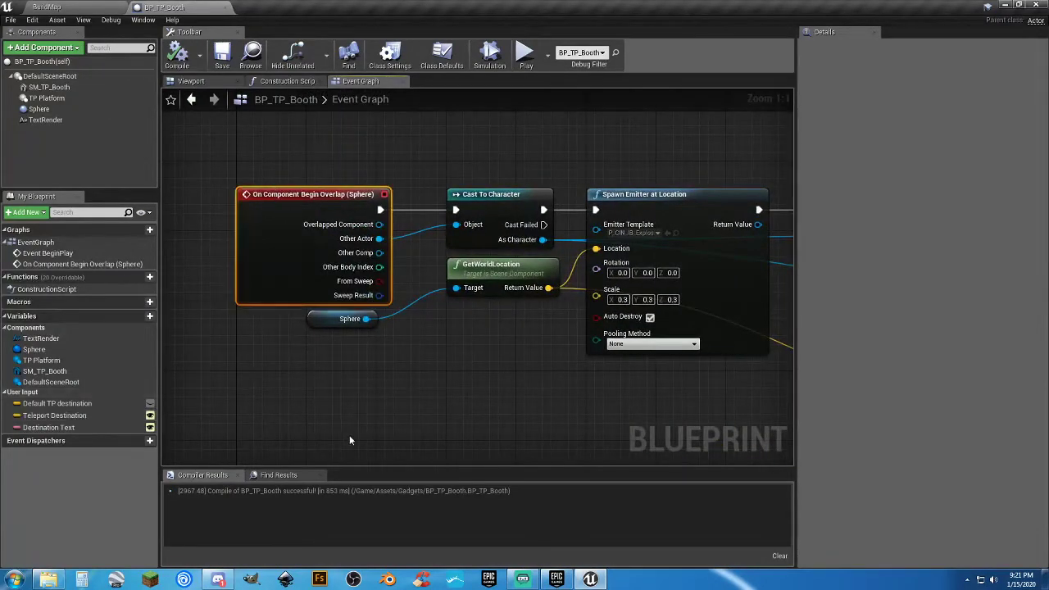
{"action": "left_click", "coordinate": [501, 196]}
{"action": "right_click_drag", "start_coordinate": [553, 407], "coordinate": [323, 346]}
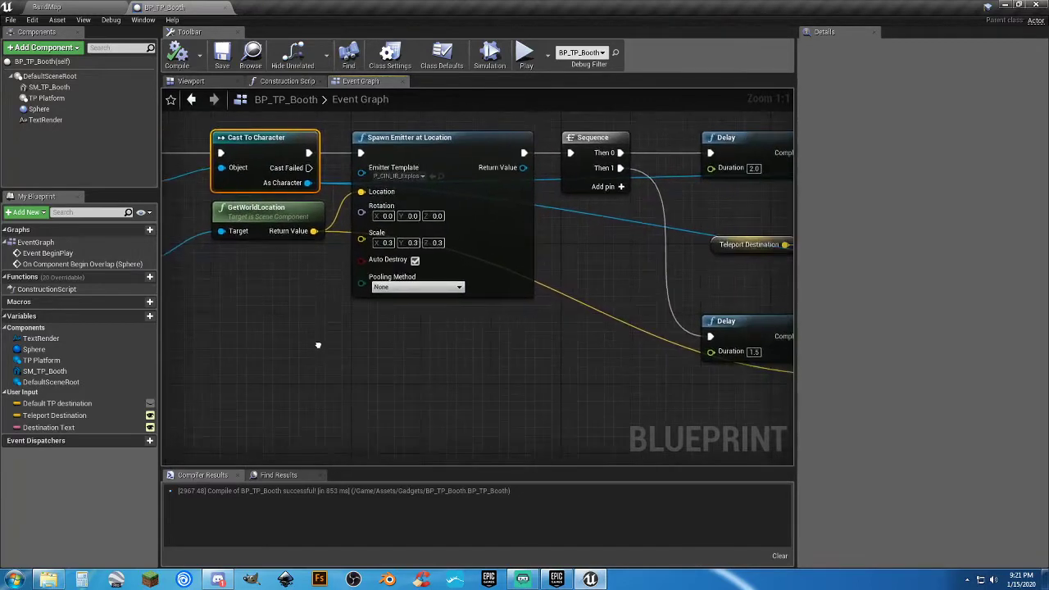
Examine how the GetWorldLocation Return Value connects to the Spawn Emitter and Play Sound nodes, without adding a node
{"action": "scroll", "coordinate": [323, 346], "scroll_direction": "down", "scroll_amount": 3}
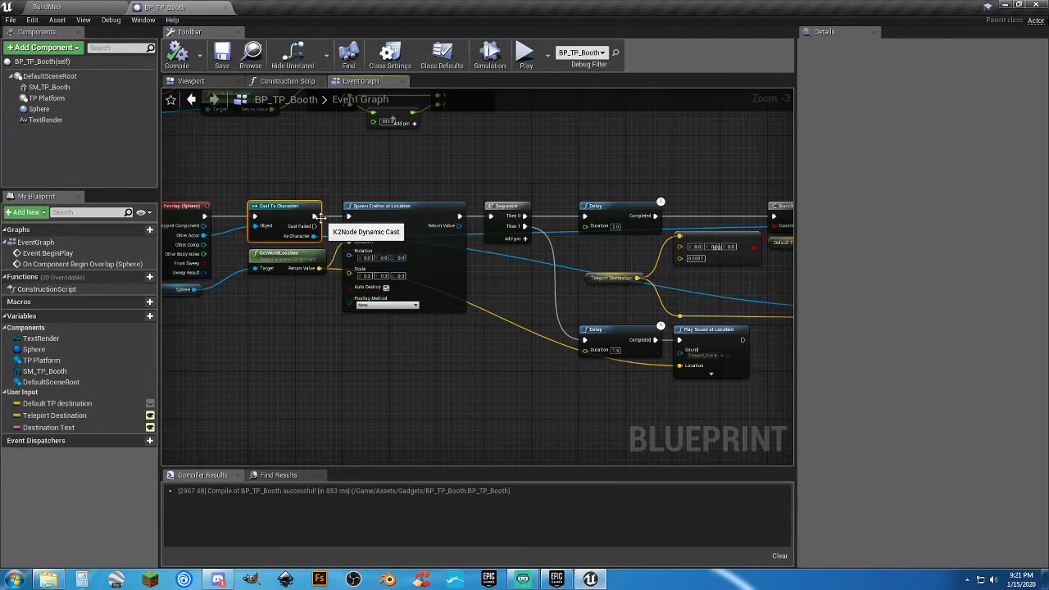
{"action": "right_click_drag", "start_coordinate": [530, 381], "coordinate": [495, 373]}
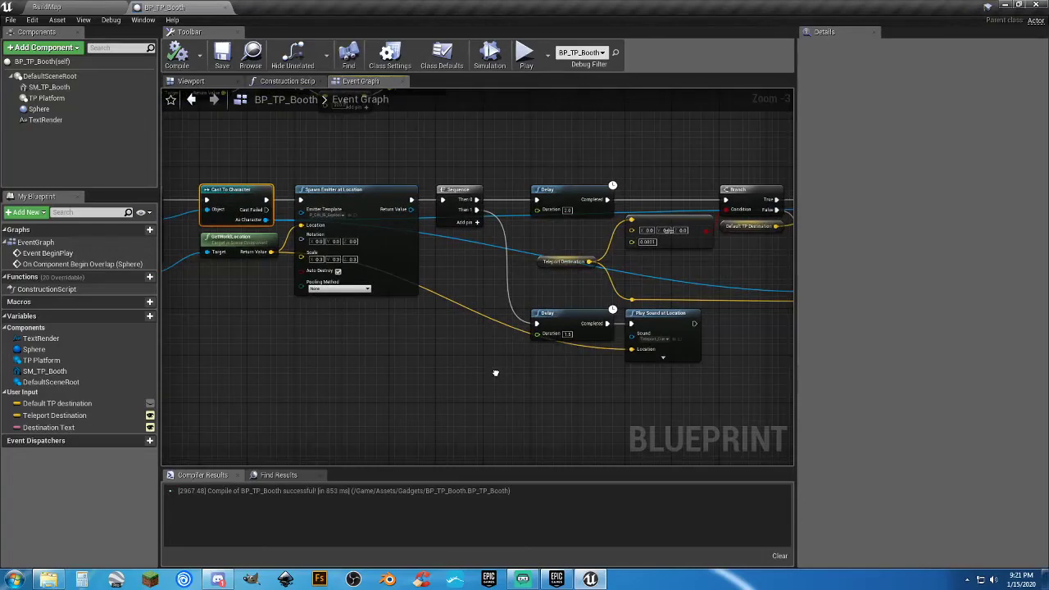
{"action": "right_click_drag", "start_coordinate": [400, 348], "coordinate": [479, 353]}
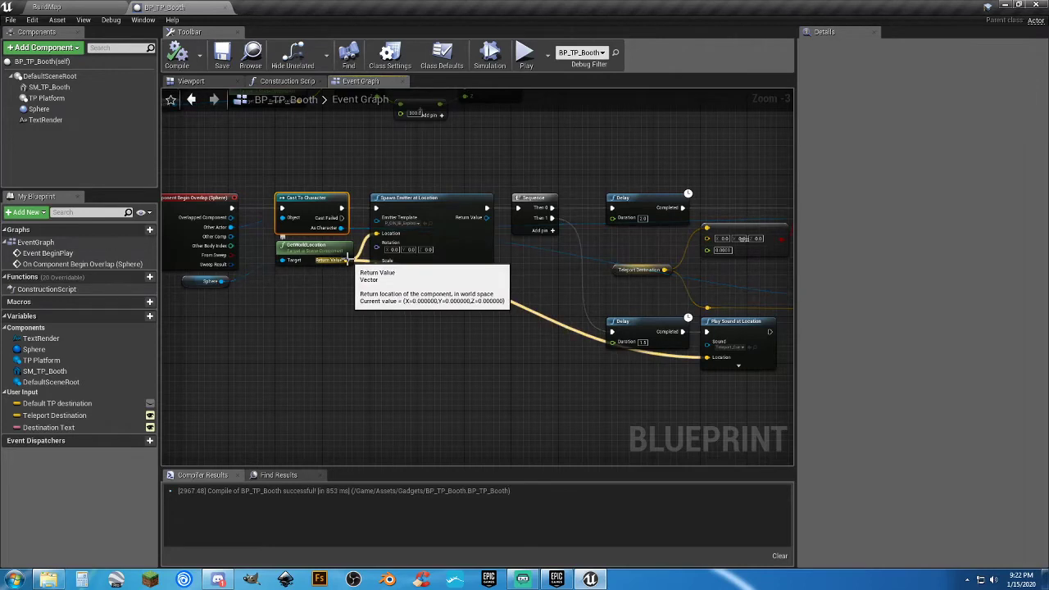
{"action": "left_click_drag", "start_coordinate": [347, 260], "coordinate": [410, 366]}
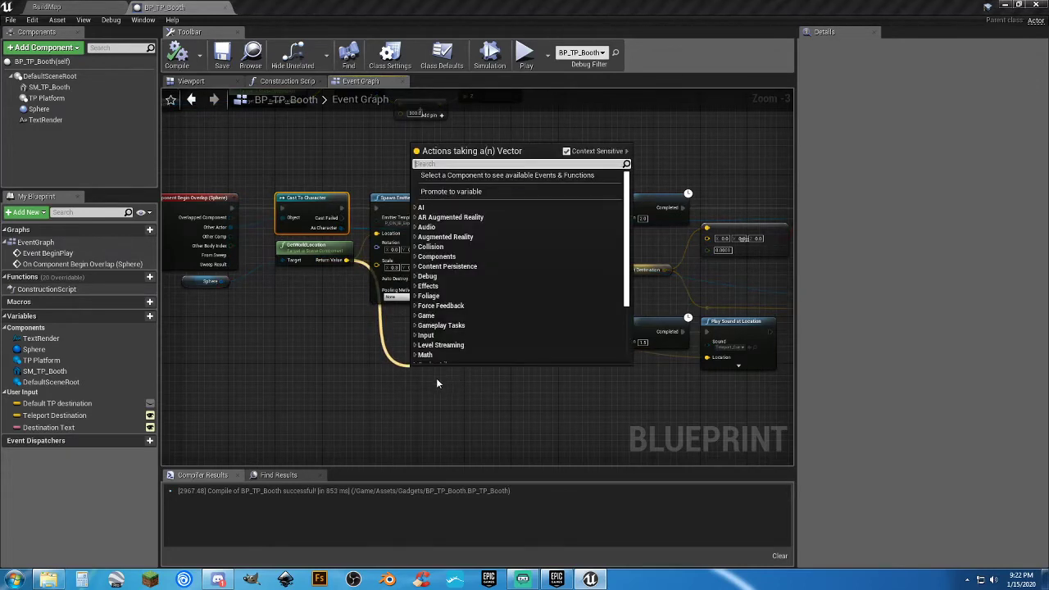
{"action": "left_click", "coordinate": [436, 378]}
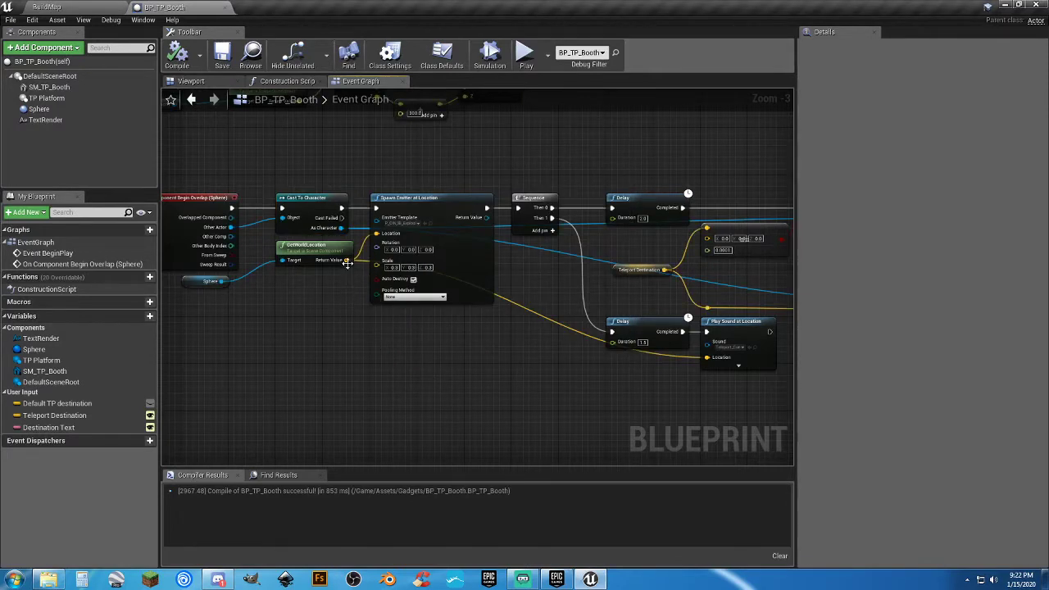
Route the GetWorldLocation Return Value through a reroute node below Spawn Emitter at Location into Play Sound at Location's Location input
{"action": "left_click_drag", "start_coordinate": [347, 261], "coordinate": [420, 361]}
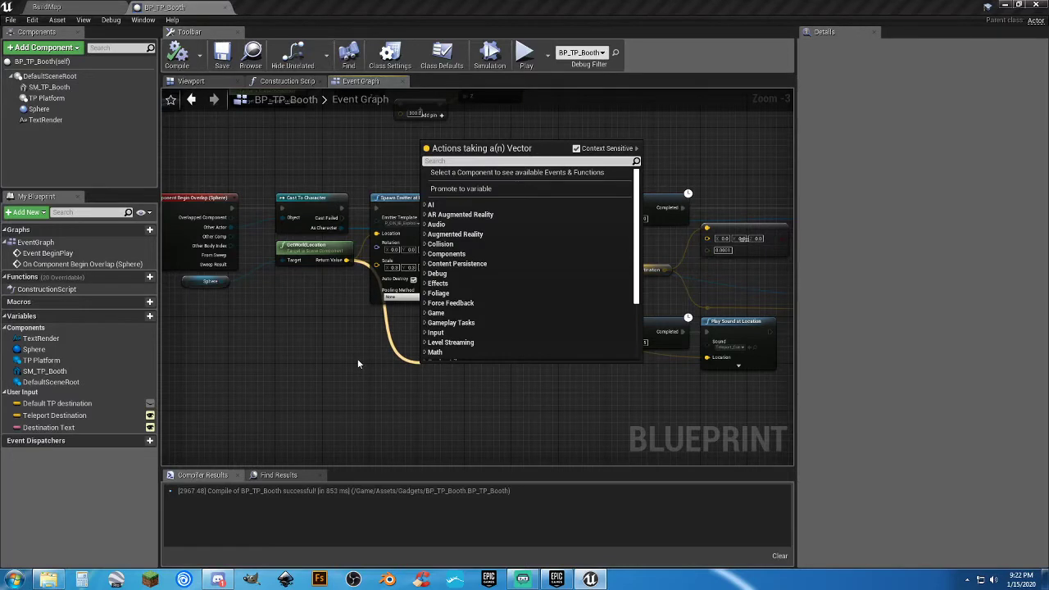
{"action": "type", "text": "r"}
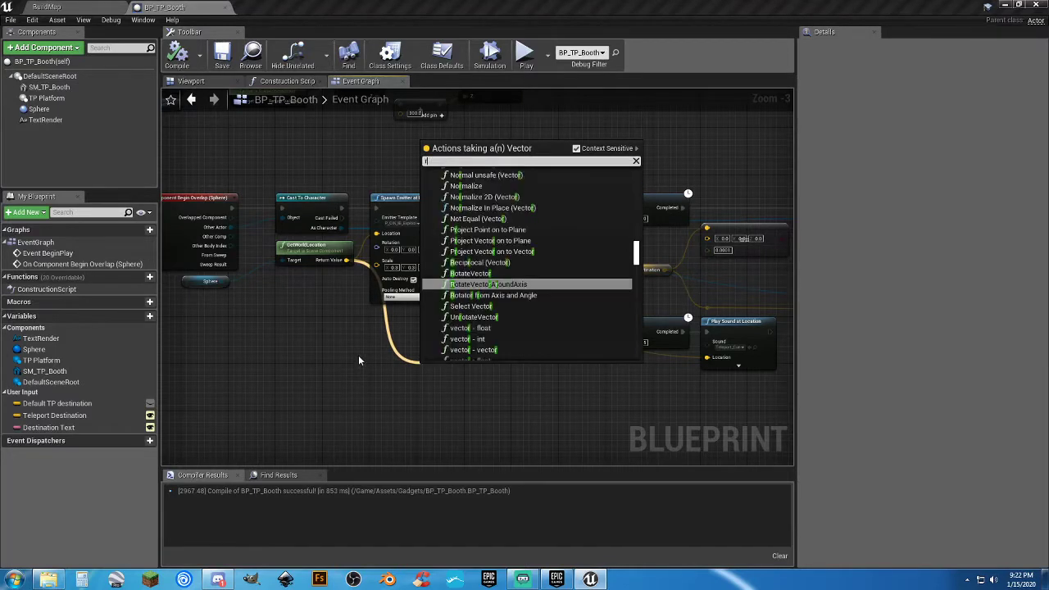
{"action": "type", "text": "e"}
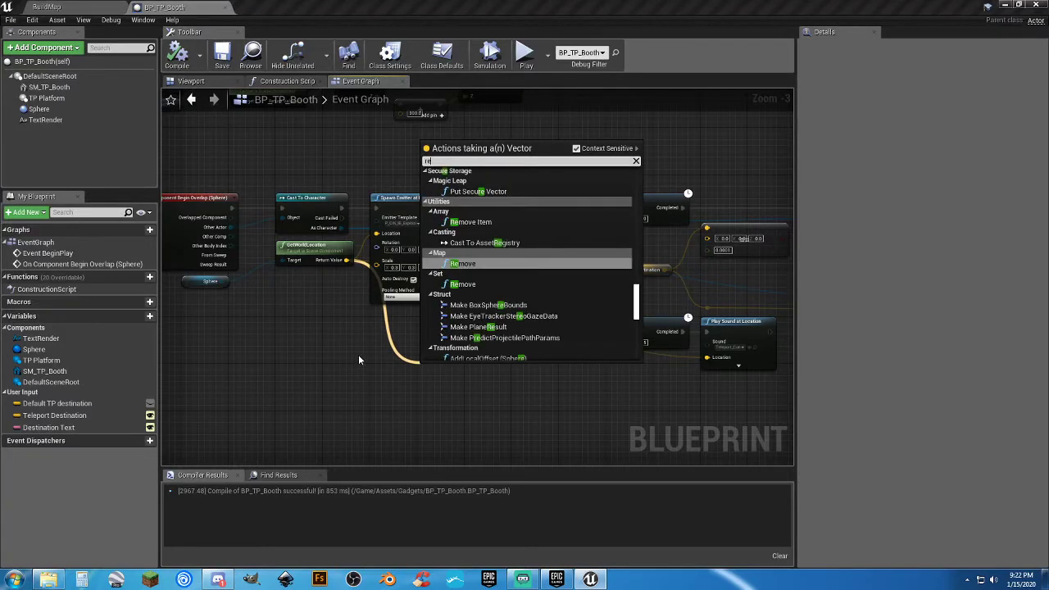
{"action": "type", "text": "r"}
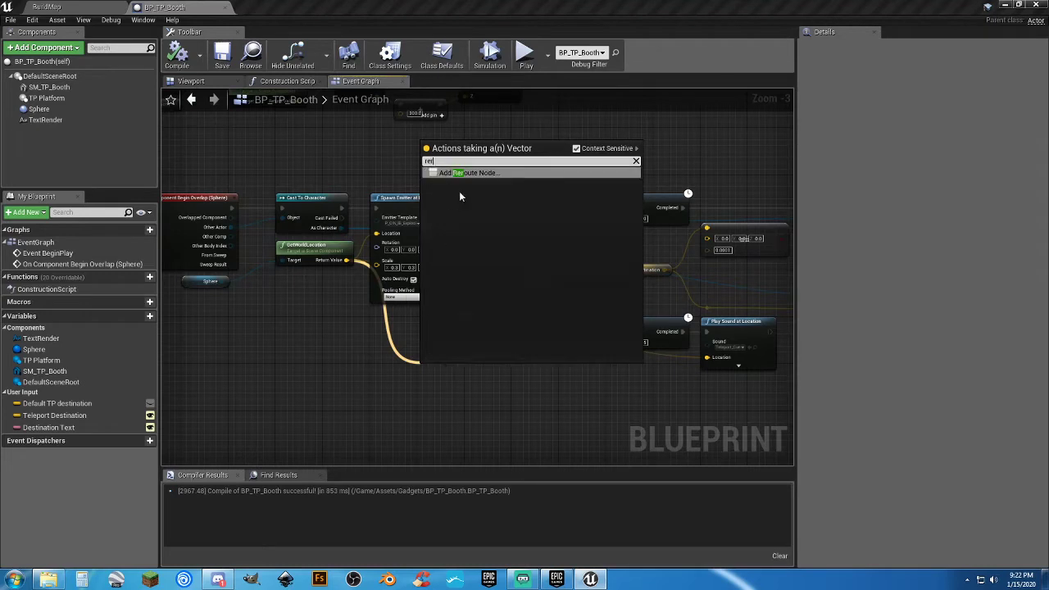
{"action": "left_click", "coordinate": [484, 174]}
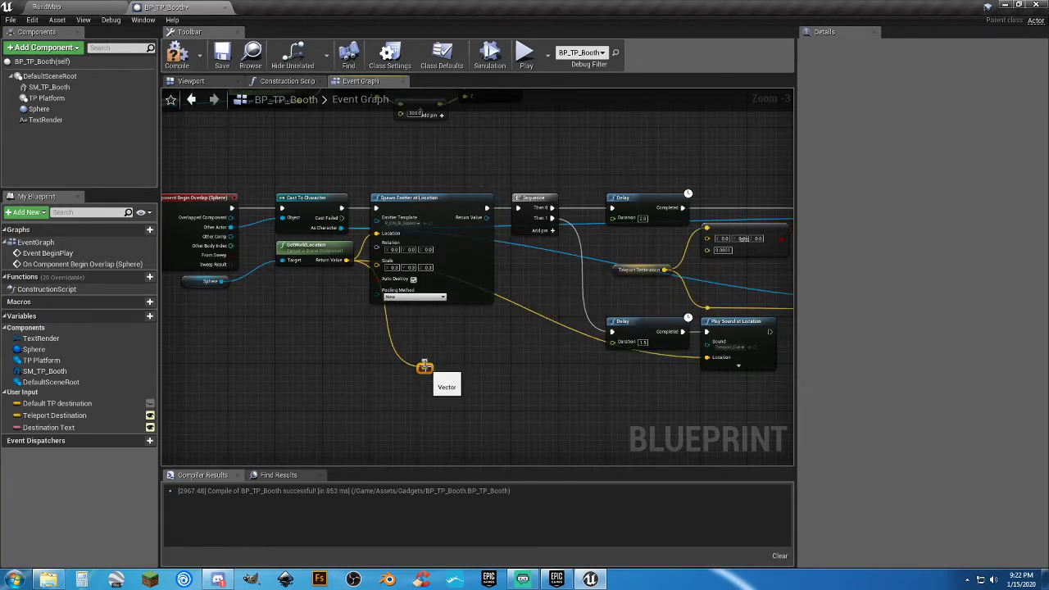
{"action": "left_click_drag", "start_coordinate": [427, 366], "coordinate": [706, 358]}
{"action": "left_click_drag", "start_coordinate": [432, 374], "coordinate": [383, 364]}
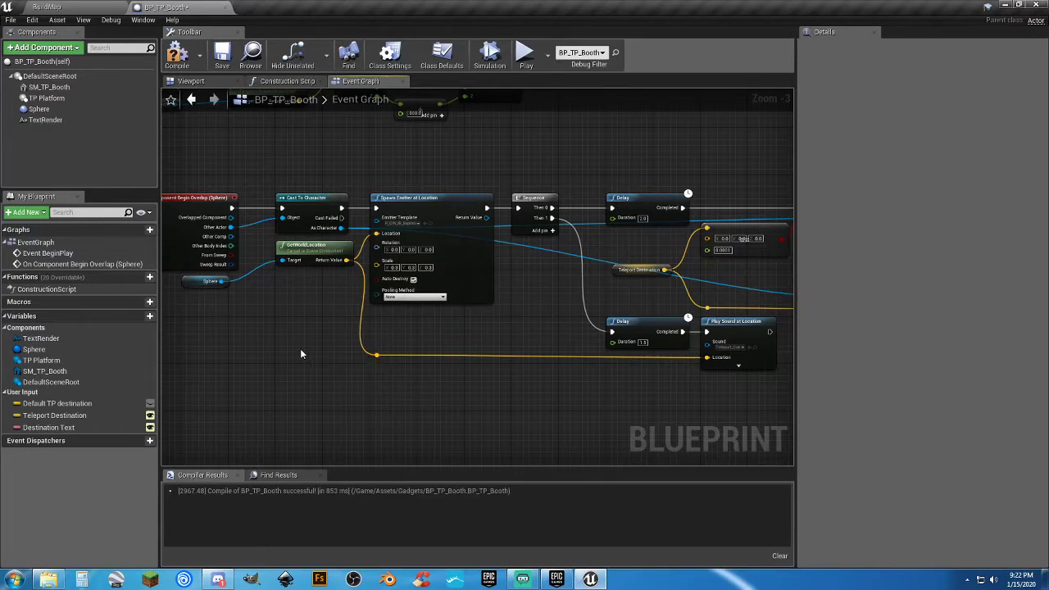
Add a Set Movement Mode (CharacterMovement) node from Cast To Character's As Character output
{"action": "right_click_drag", "start_coordinate": [300, 348], "coordinate": [367, 392]}
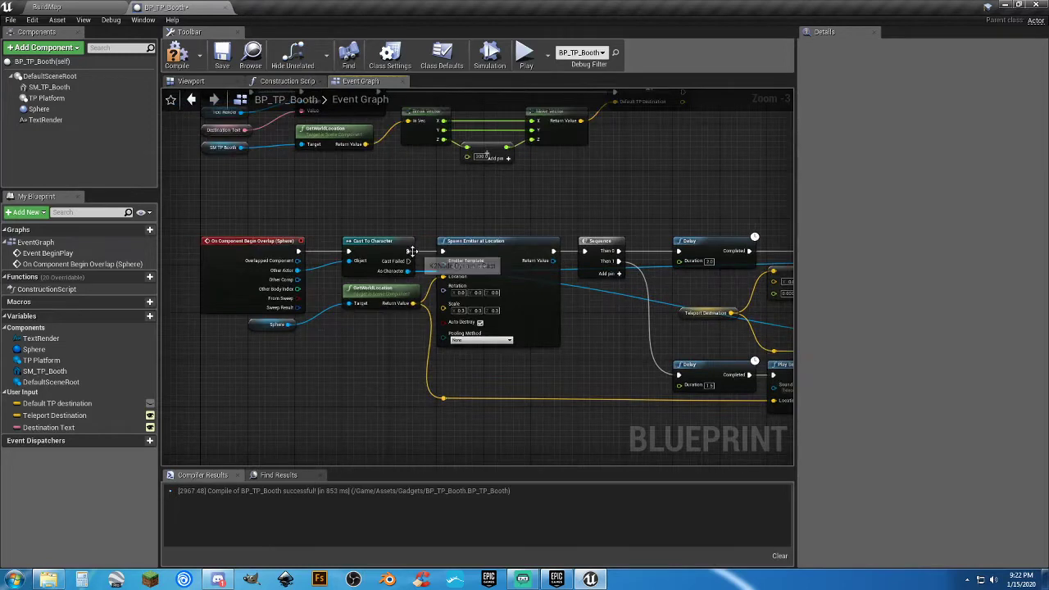
{"action": "right_click_drag", "start_coordinate": [382, 342], "coordinate": [334, 250]}
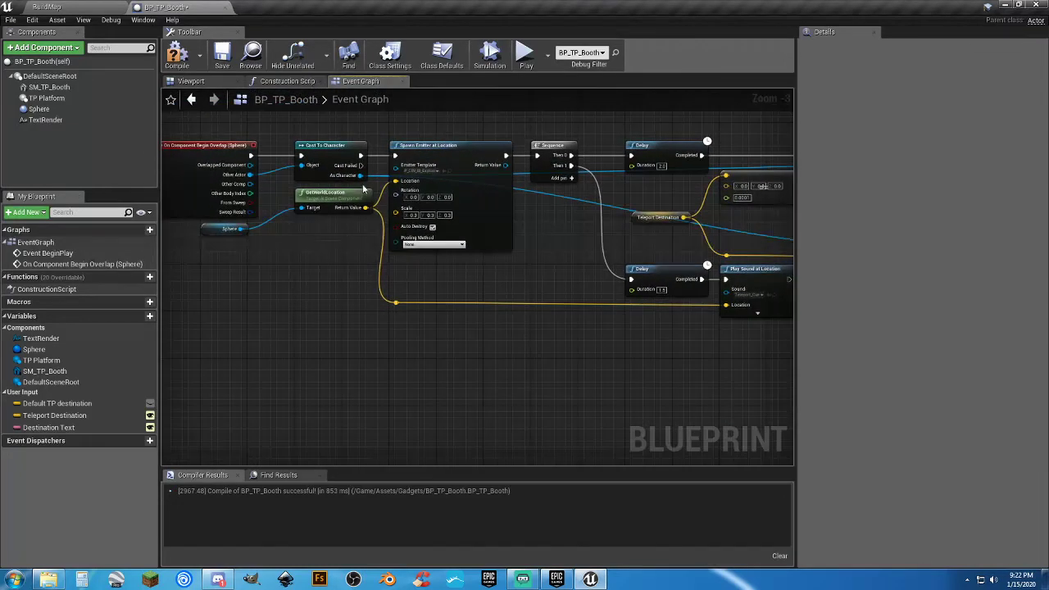
{"action": "left_click_drag", "start_coordinate": [361, 175], "coordinate": [399, 383]}
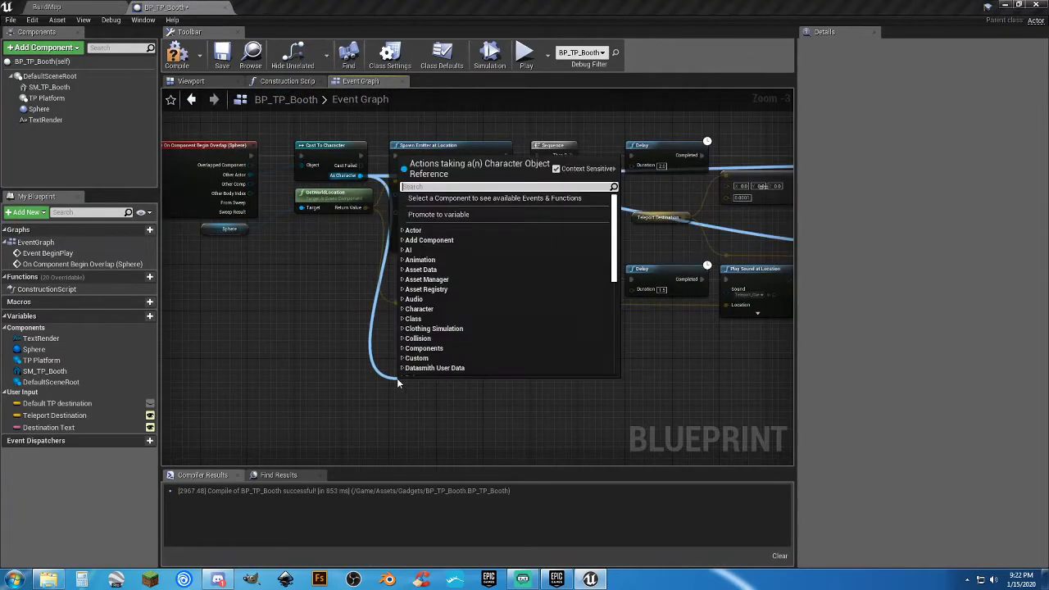
{"action": "type", "text": "setmove"}
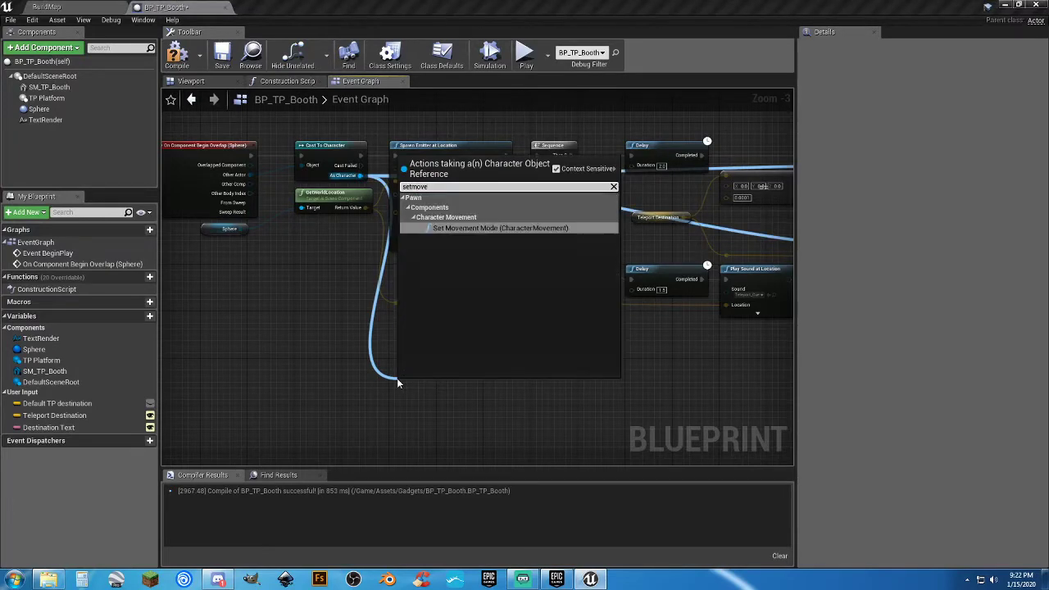
{"action": "left_click", "coordinate": [465, 228]}
{"action": "right_click_drag", "start_coordinate": [455, 345], "coordinate": [502, 307]}
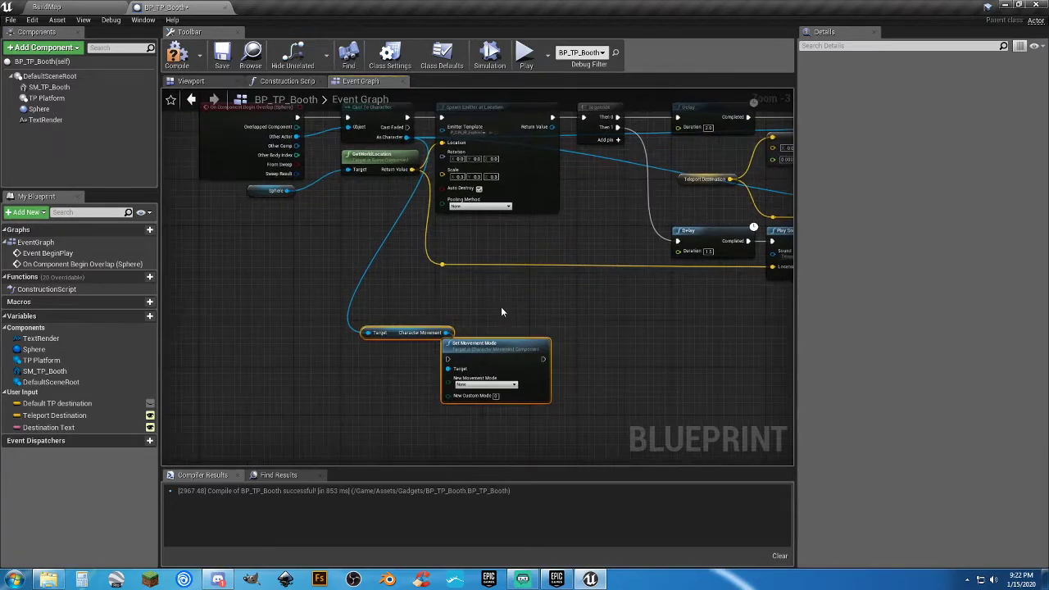
{"action": "left_click", "coordinate": [502, 307]}
Spread the Set Movement Mode and Character Movement nodes apart in the empty area below the teleport logic
{"action": "left_click_drag", "start_coordinate": [479, 344], "coordinate": [613, 315]}
{"action": "left_click_drag", "start_coordinate": [402, 334], "coordinate": [474, 295]}
{"action": "right_click_drag", "start_coordinate": [471, 301], "coordinate": [472, 235]}
{"action": "right_click_drag", "start_coordinate": [667, 375], "coordinate": [577, 354]}
{"action": "left_click_drag", "start_coordinate": [336, 349], "coordinate": [311, 412]}
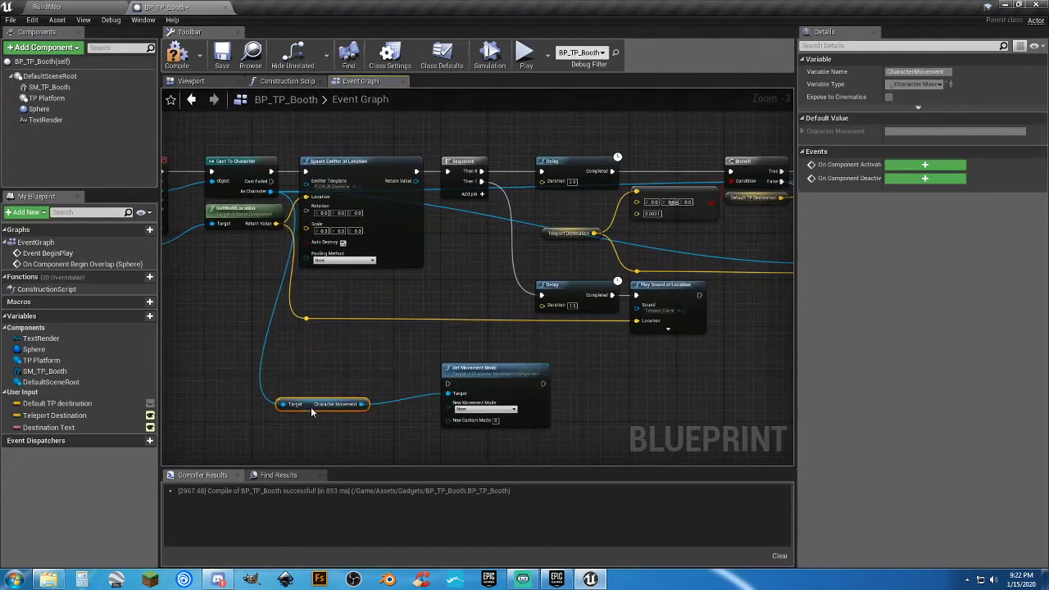
Shift Spawn Emitter at Location and all nodes after it to the right, leaving a gap behind Cast To Character
{"action": "scroll", "coordinate": [373, 349], "scroll_direction": "down", "scroll_amount": 2}
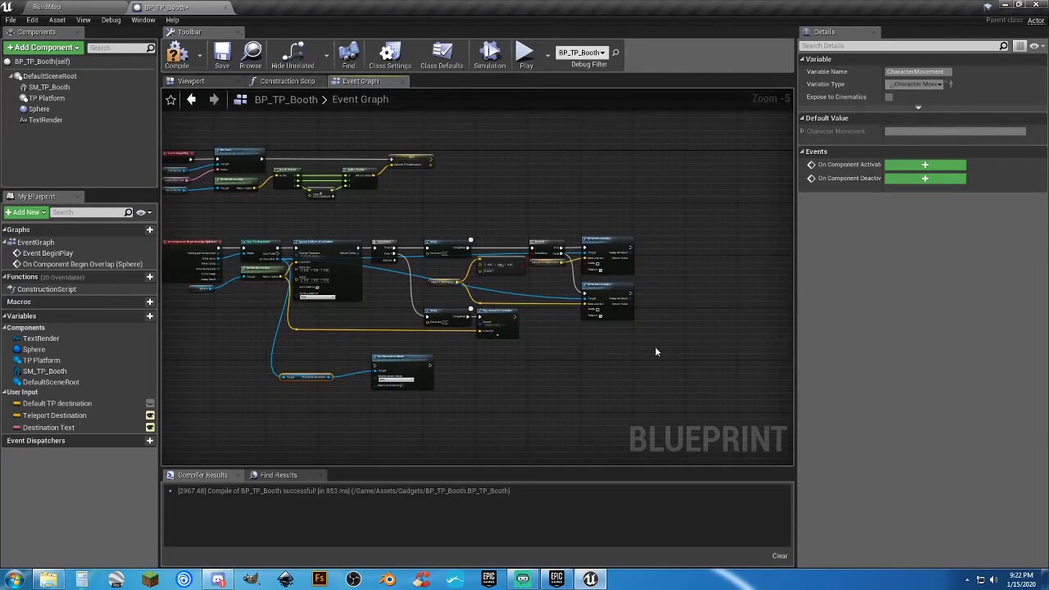
{"action": "left_click_drag", "start_coordinate": [655, 351], "coordinate": [323, 242]}
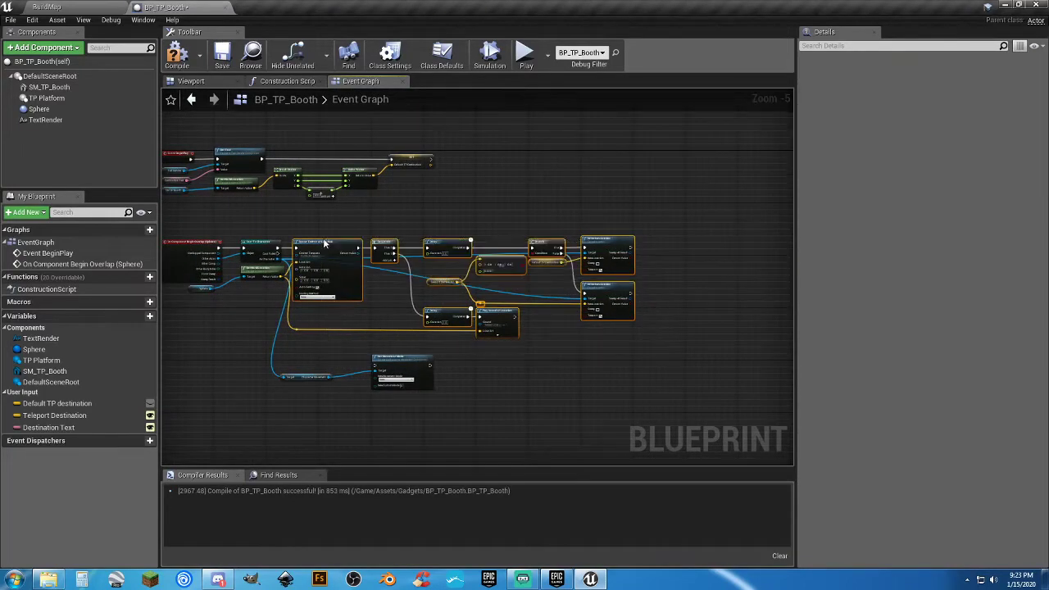
{"action": "left_click_drag", "start_coordinate": [357, 250], "coordinate": [510, 245]}
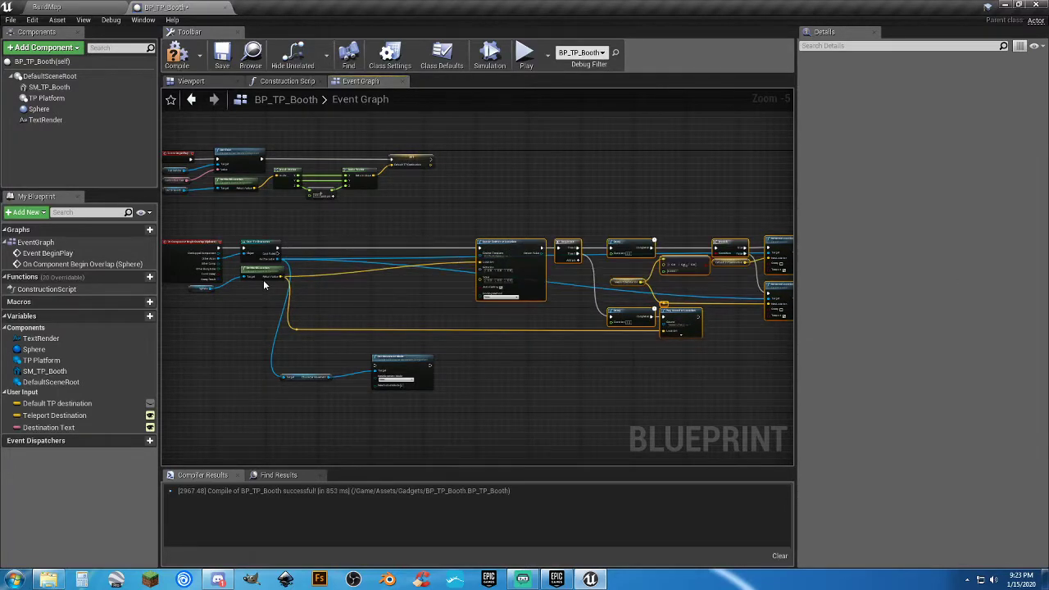
Place the GetWorldLocation node directly beneath Spawn Emitter at Location and reposition its reroute node just below and to the right
{"action": "left_click_drag", "start_coordinate": [263, 280], "coordinate": [502, 310]}
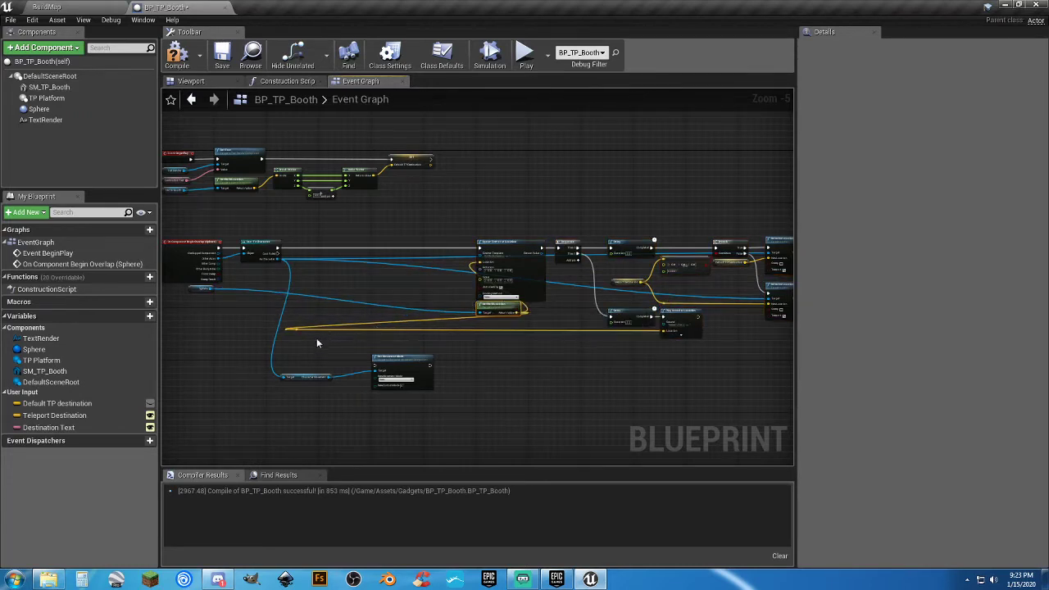
{"action": "left_click_drag", "start_coordinate": [296, 329], "coordinate": [713, 335]}
{"action": "scroll", "coordinate": [284, 333], "scroll_direction": "up", "scroll_amount": 3}
{"action": "left_click", "coordinate": [364, 303]}
{"action": "scroll", "coordinate": [364, 302], "scroll_direction": "up", "scroll_amount": 1}
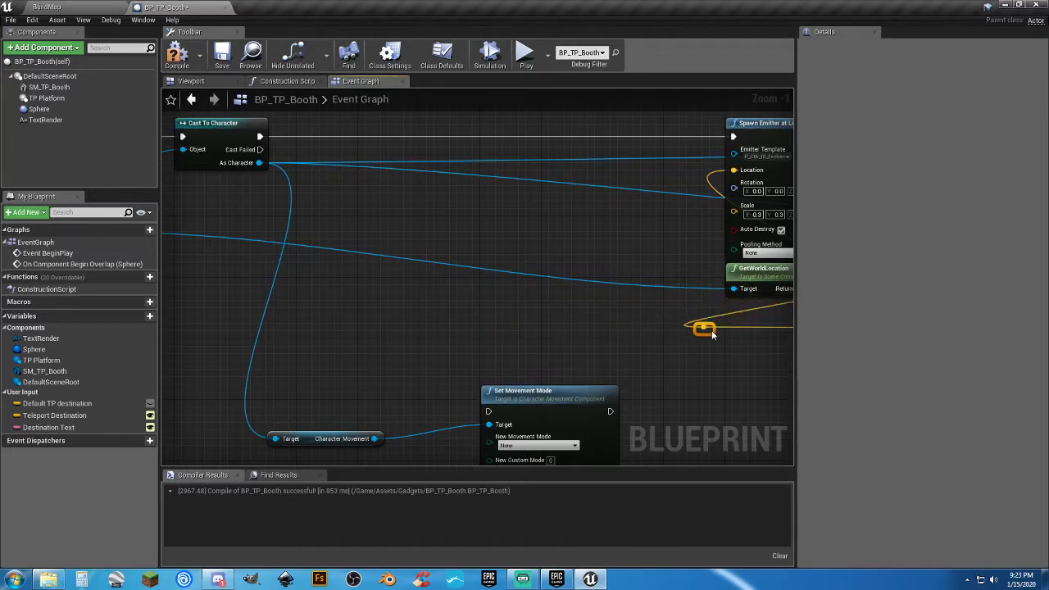
{"action": "right_click_drag", "start_coordinate": [714, 357], "coordinate": [439, 317]}
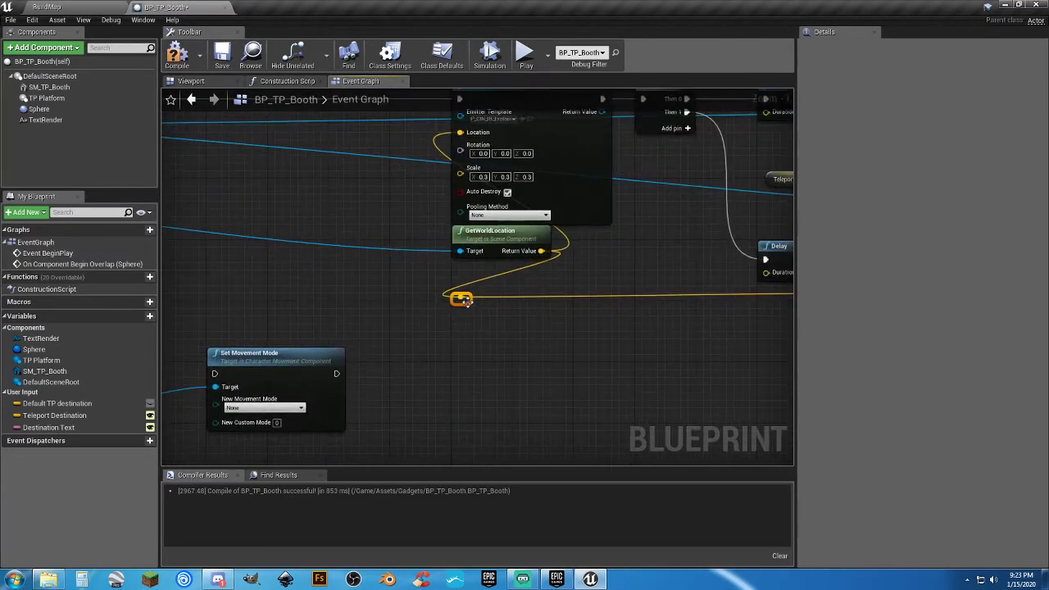
{"action": "left_click_drag", "start_coordinate": [604, 302], "coordinate": [591, 312]}
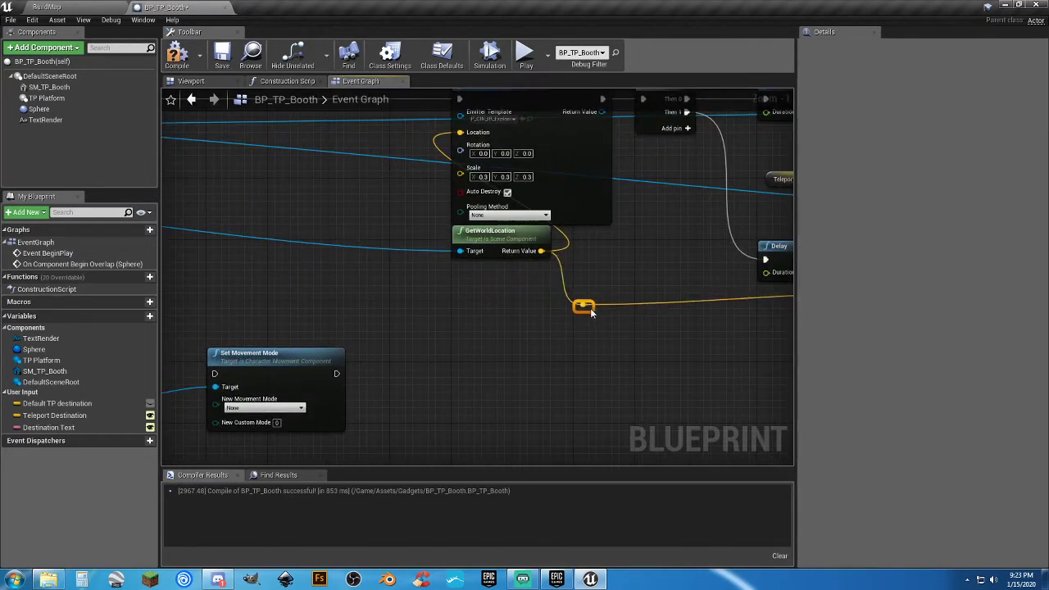
{"action": "right_click_drag", "start_coordinate": [645, 352], "coordinate": [434, 354]}
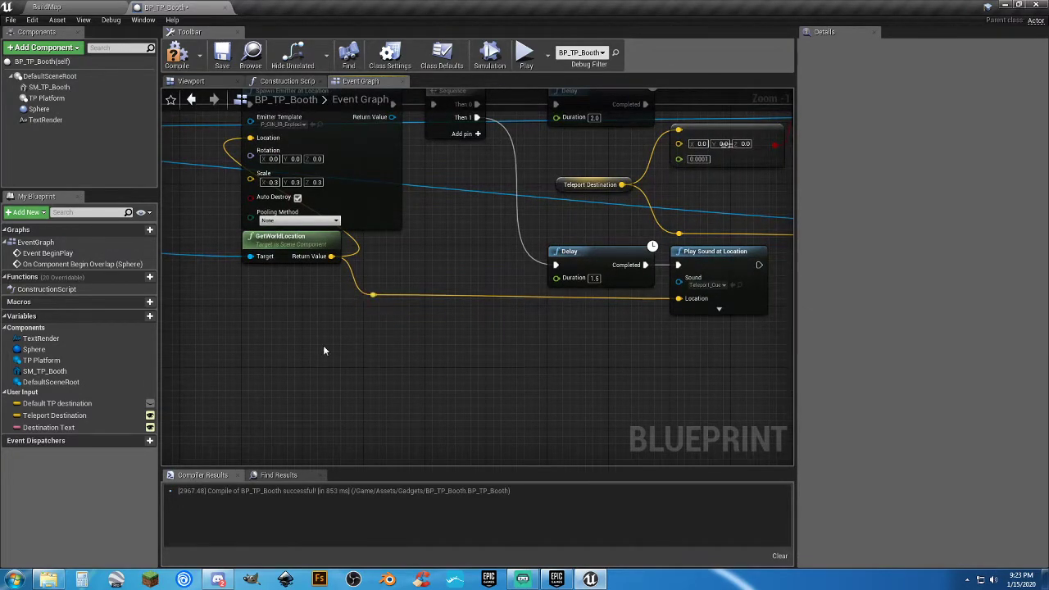
Insert Set Movement Mode into the execution flow between Cast To Character and Spawn Emitter at Location
{"action": "right_click_drag", "start_coordinate": [324, 351], "coordinate": [587, 408]}
{"action": "scroll", "coordinate": [344, 333], "scroll_direction": "down", "scroll_amount": 3}
{"action": "right_click_drag", "start_coordinate": [344, 333], "coordinate": [483, 334]}
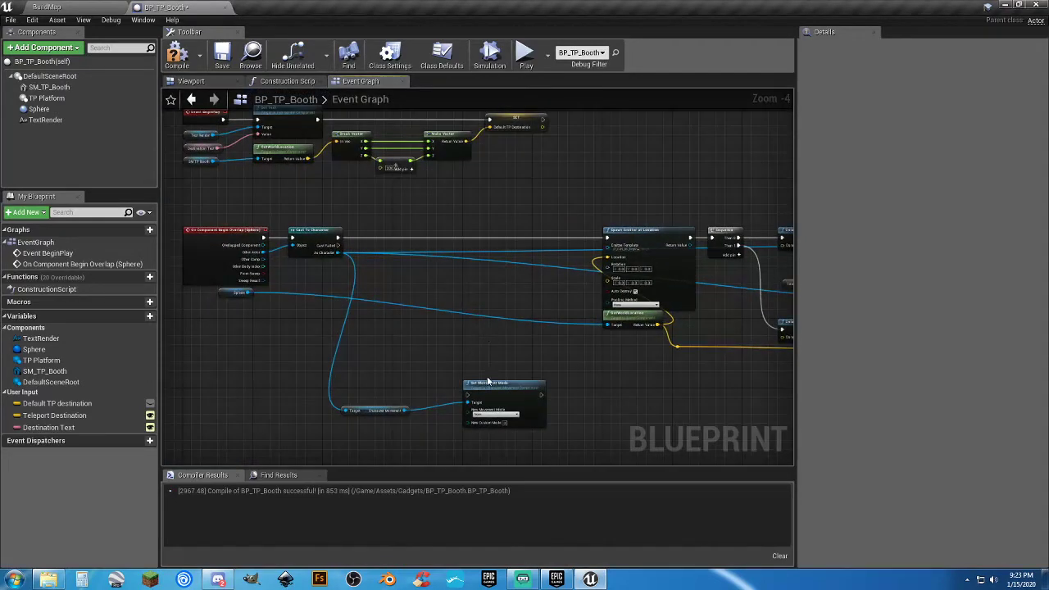
{"action": "left_click_drag", "start_coordinate": [488, 382], "coordinate": [375, 238]}
{"action": "left_click_drag", "start_coordinate": [449, 240], "coordinate": [606, 237]}
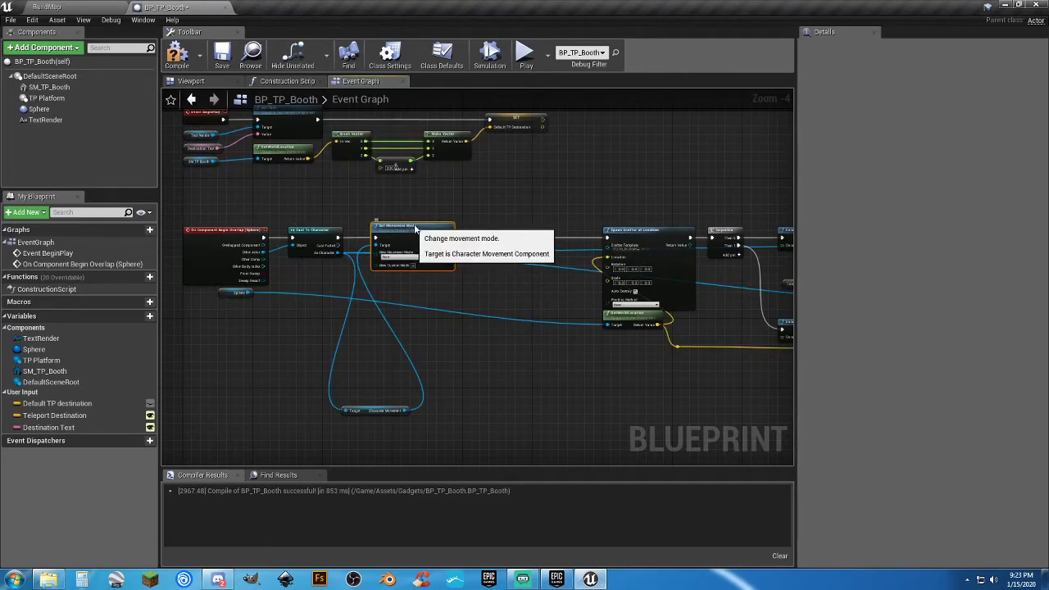
{"action": "left_click_drag", "start_coordinate": [420, 224], "coordinate": [441, 224]}
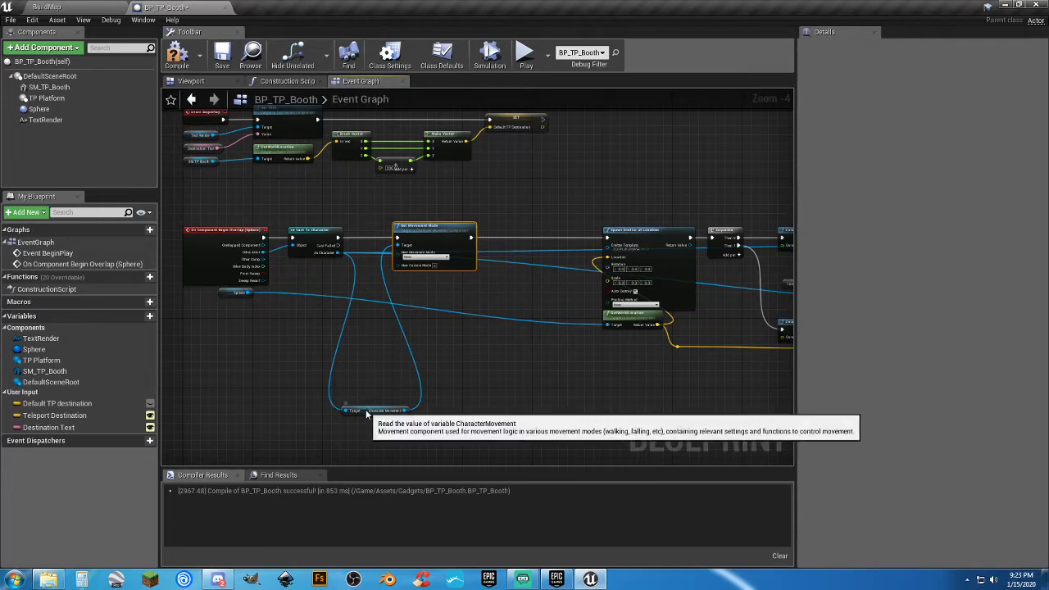
Tuck the Character Movement node between Cast To Character and Set Movement Mode, spacing the nodes so they do not overlap
{"action": "left_click_drag", "start_coordinate": [370, 413], "coordinate": [367, 275]}
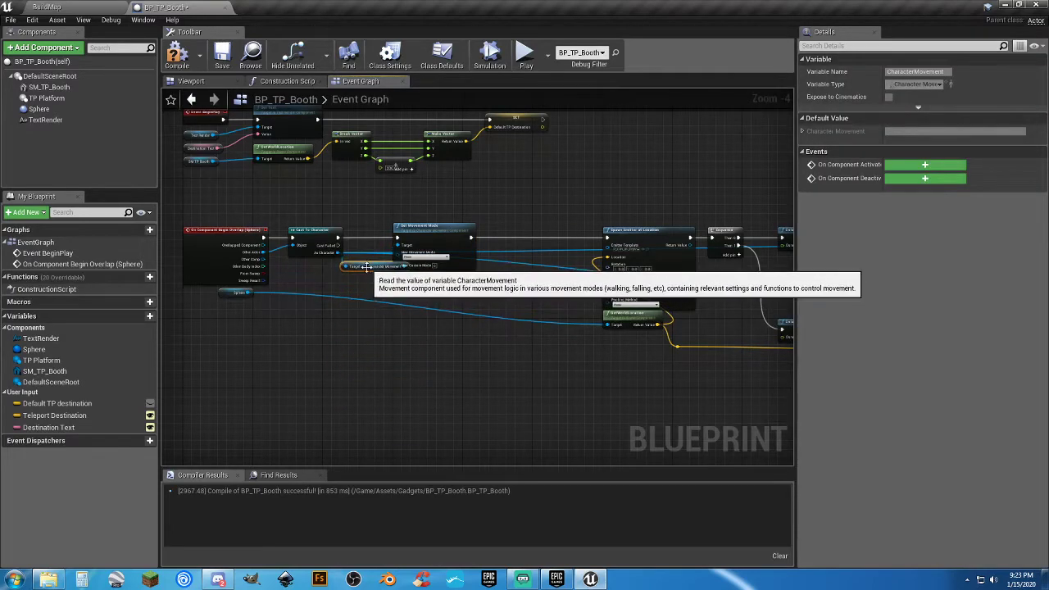
{"action": "scroll", "coordinate": [364, 285], "scroll_direction": "up", "scroll_amount": 3}
{"action": "left_click_drag", "start_coordinate": [460, 194], "coordinate": [523, 198]}
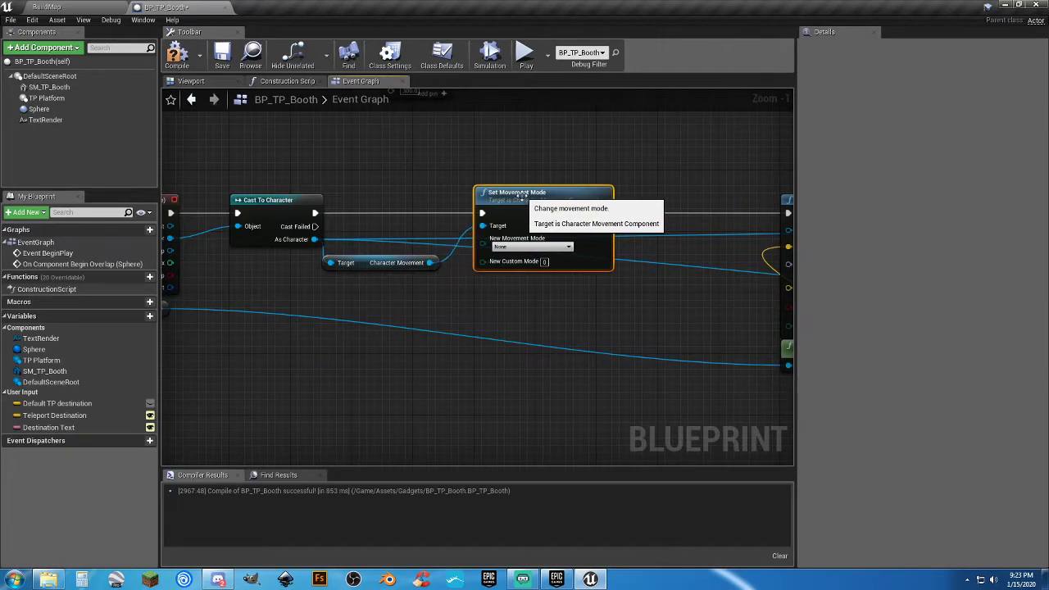
{"action": "left_click", "coordinate": [394, 261]}
{"action": "left_click_drag", "start_coordinate": [396, 261], "coordinate": [404, 262]}
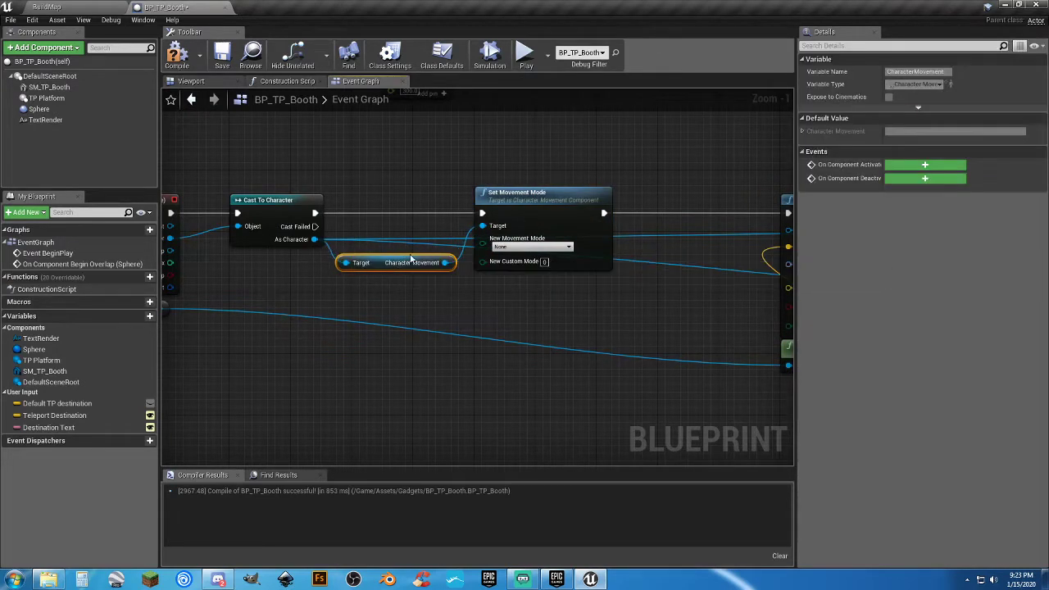
{"action": "left_click", "coordinate": [494, 279]}
Move Spawn Emitter at Location, GetWorldLocation and all following nodes closer to Set Movement Mode
{"action": "right_click_drag", "start_coordinate": [549, 326], "coordinate": [409, 315]}
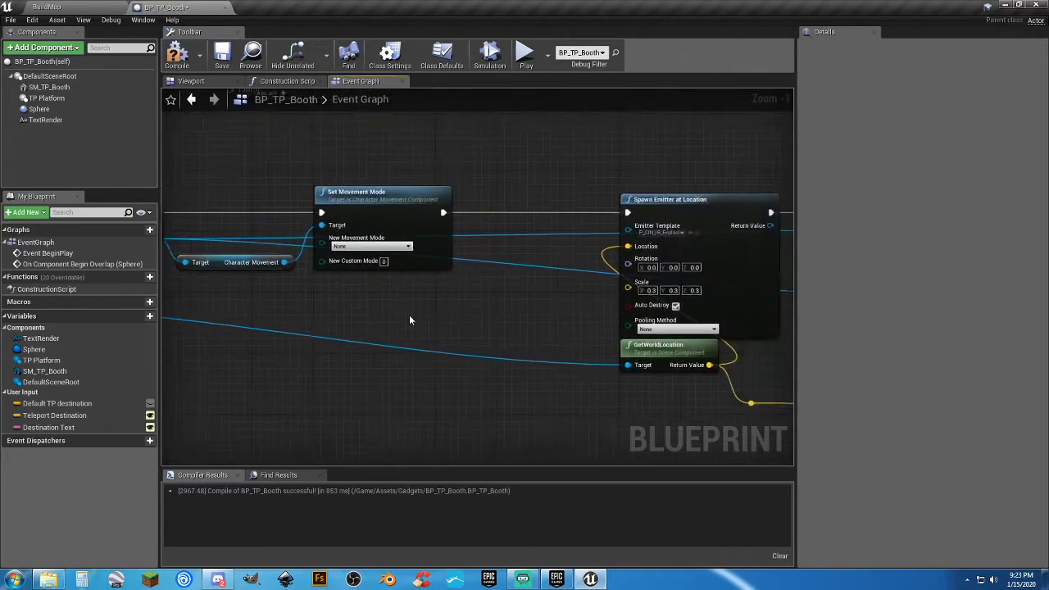
{"action": "scroll", "coordinate": [481, 382], "scroll_direction": "down", "scroll_amount": 5}
{"action": "right_click_drag", "start_coordinate": [510, 381], "coordinate": [487, 374]}
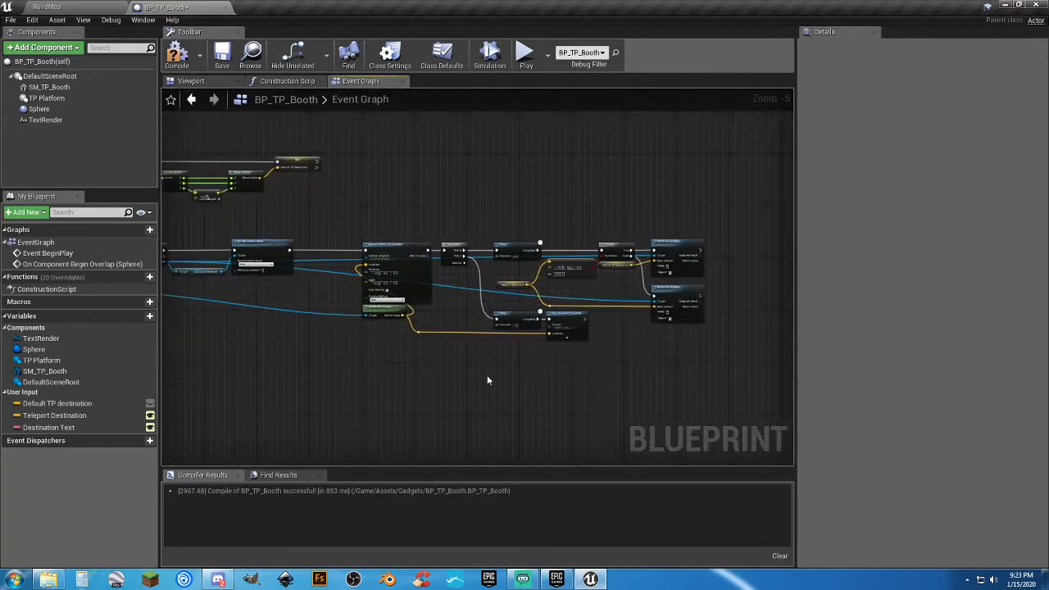
{"action": "left_click_drag", "start_coordinate": [719, 372], "coordinate": [373, 195]}
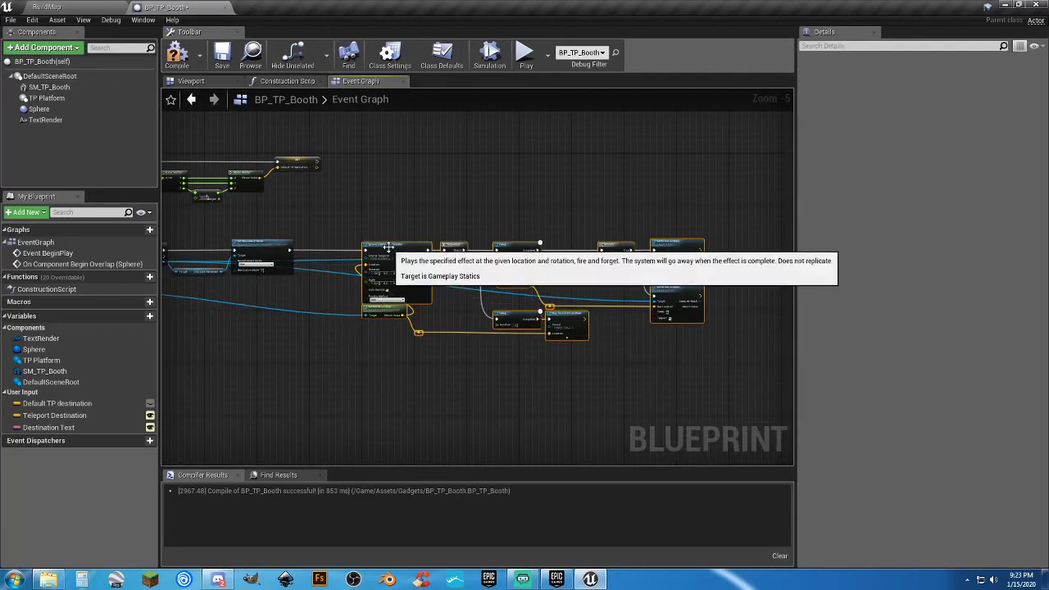
{"action": "left_click_drag", "start_coordinate": [389, 246], "coordinate": [336, 251]}
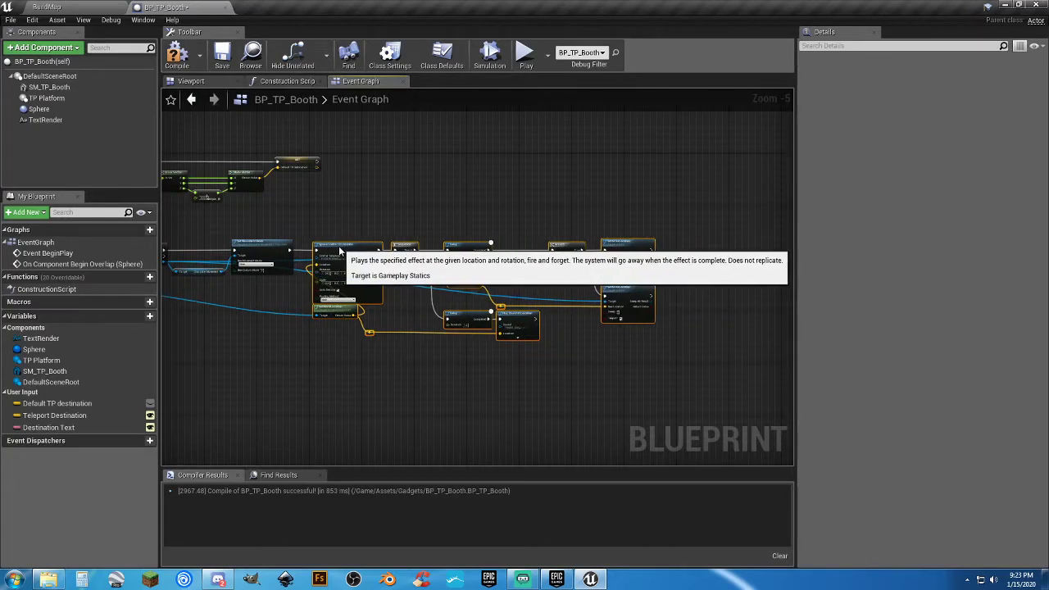
{"action": "right_click_drag", "start_coordinate": [292, 363], "coordinate": [434, 353]}
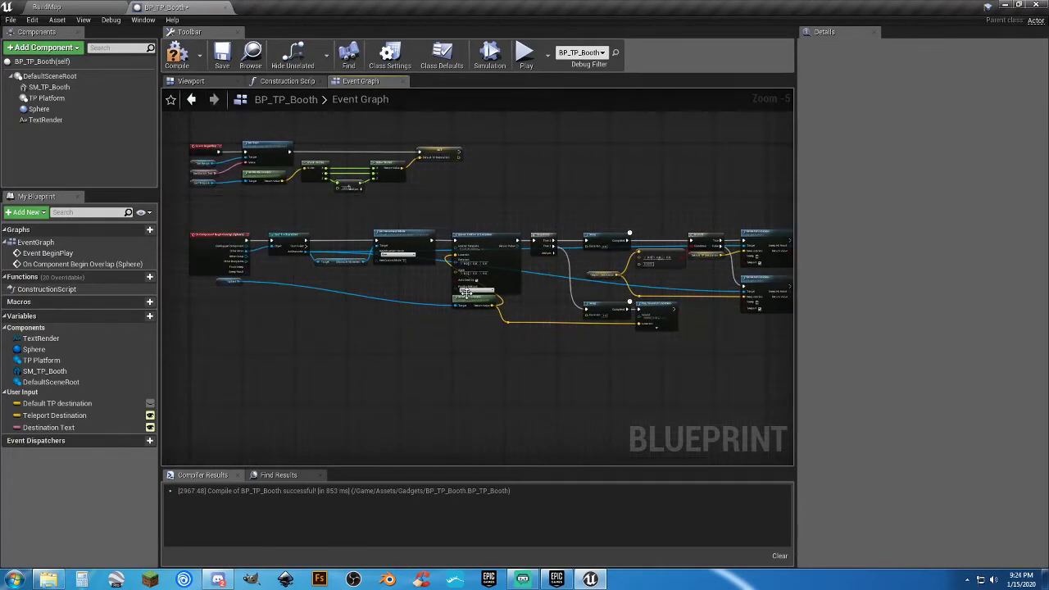
Place GetWorldLocation below Set Movement Mode and align its reroute node under Spawn Emitter's left edge
{"action": "left_click_drag", "start_coordinate": [461, 302], "coordinate": [394, 305]}
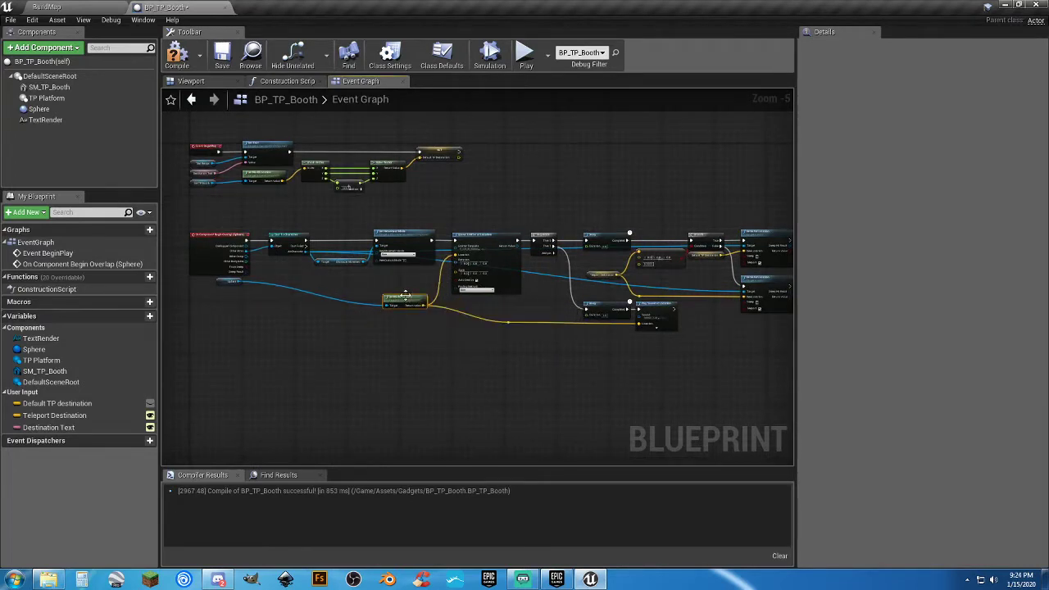
{"action": "left_click_drag", "start_coordinate": [405, 302], "coordinate": [415, 280]}
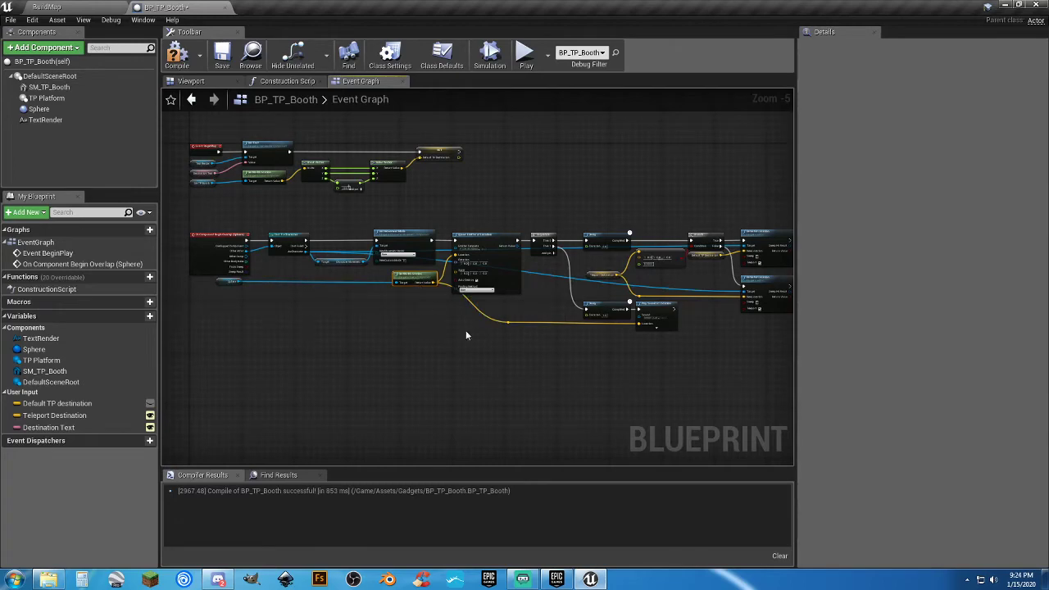
{"action": "scroll", "coordinate": [467, 345], "scroll_direction": "up", "scroll_amount": 5}
{"action": "double_click", "coordinate": [569, 296]}
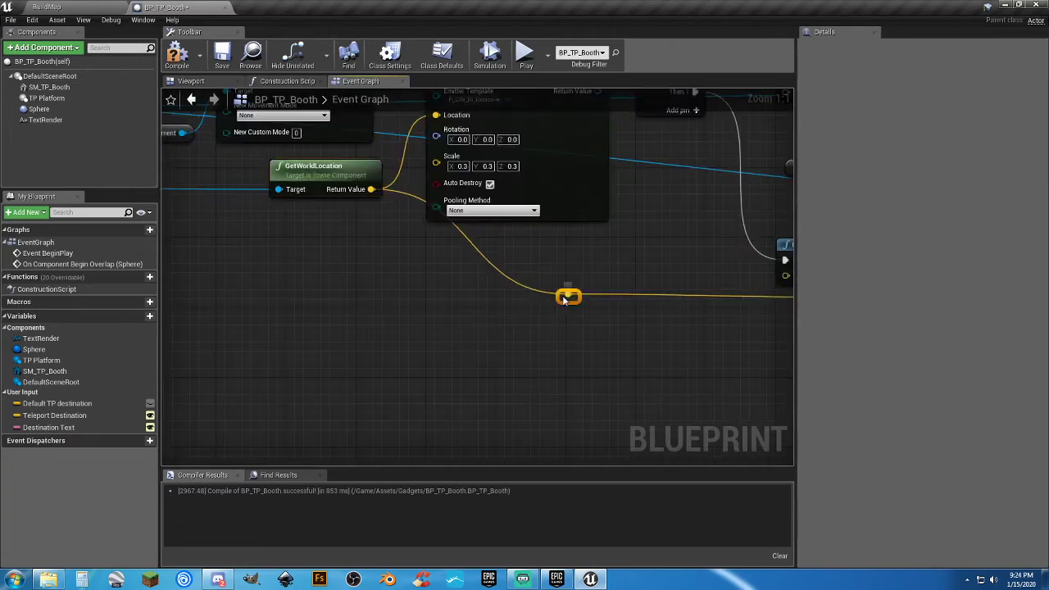
{"action": "left_click_drag", "start_coordinate": [569, 297], "coordinate": [453, 301]}
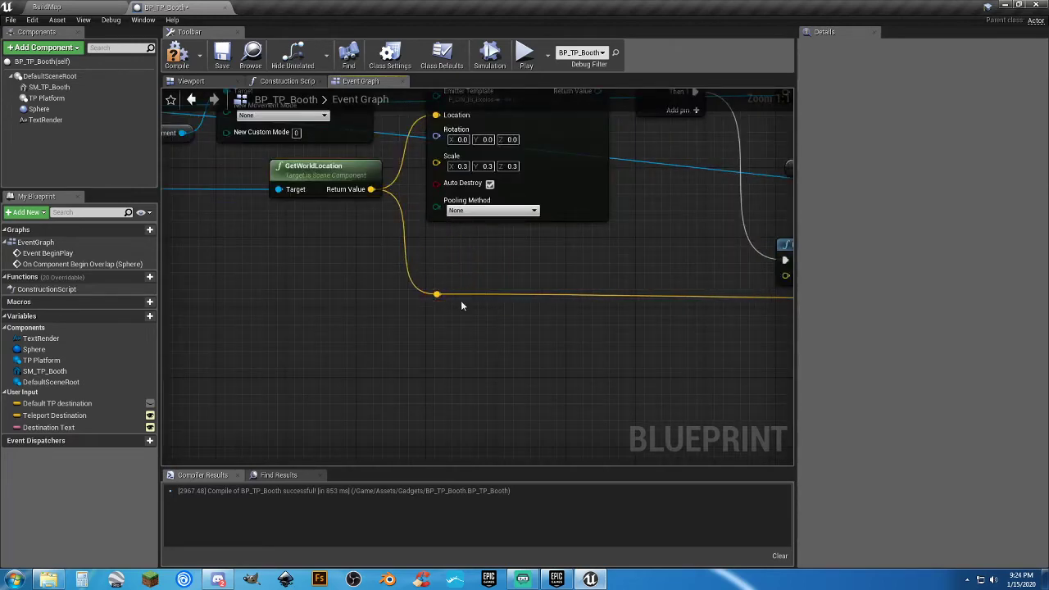
Compile and save the BP_TP_Booth blueprint
{"action": "right_click_drag", "start_coordinate": [462, 306], "coordinate": [310, 376]}
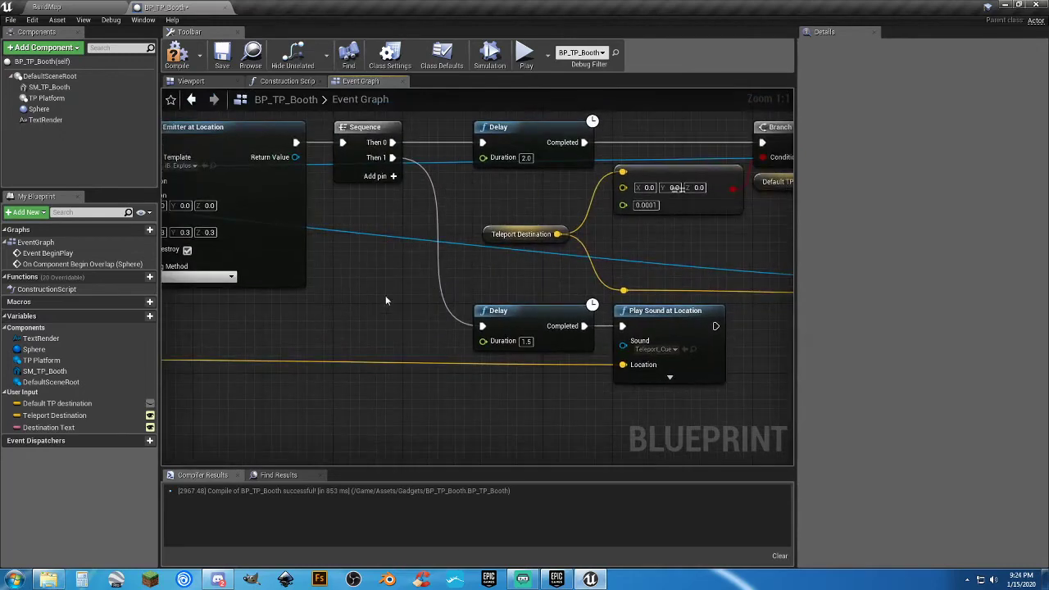
{"action": "right_click_drag", "start_coordinate": [386, 301], "coordinate": [574, 300]}
{"action": "right_click_drag", "start_coordinate": [231, 315], "coordinate": [343, 316]}
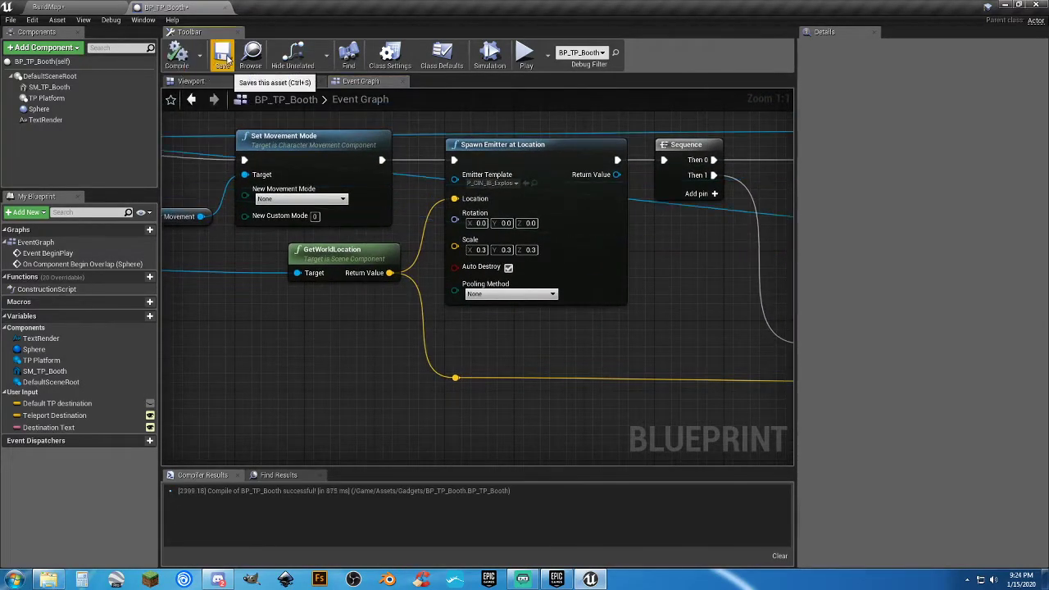
Play-test BuildMap by running the character into a teleport booth and moving at the destination
{"action": "left_click", "coordinate": [99, 10]}
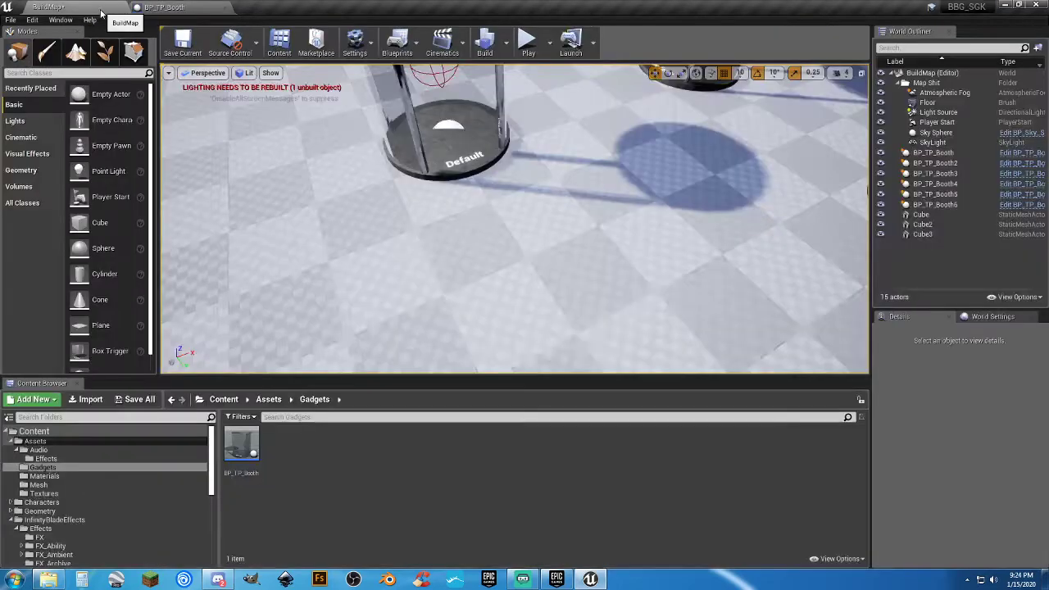
{"action": "left_click", "coordinate": [527, 41]}
{"action": "key", "text": "w"}
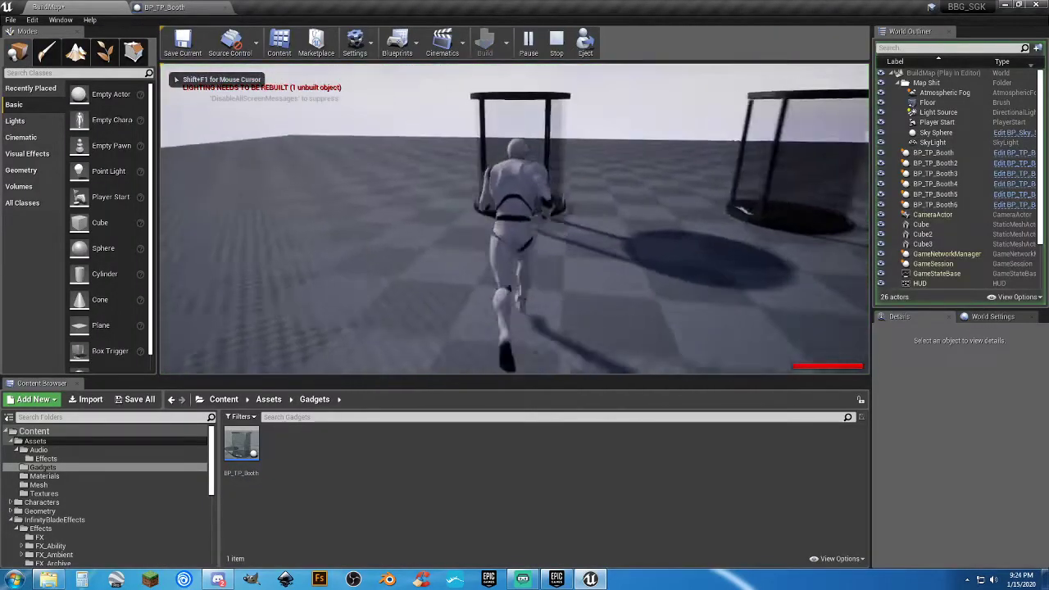
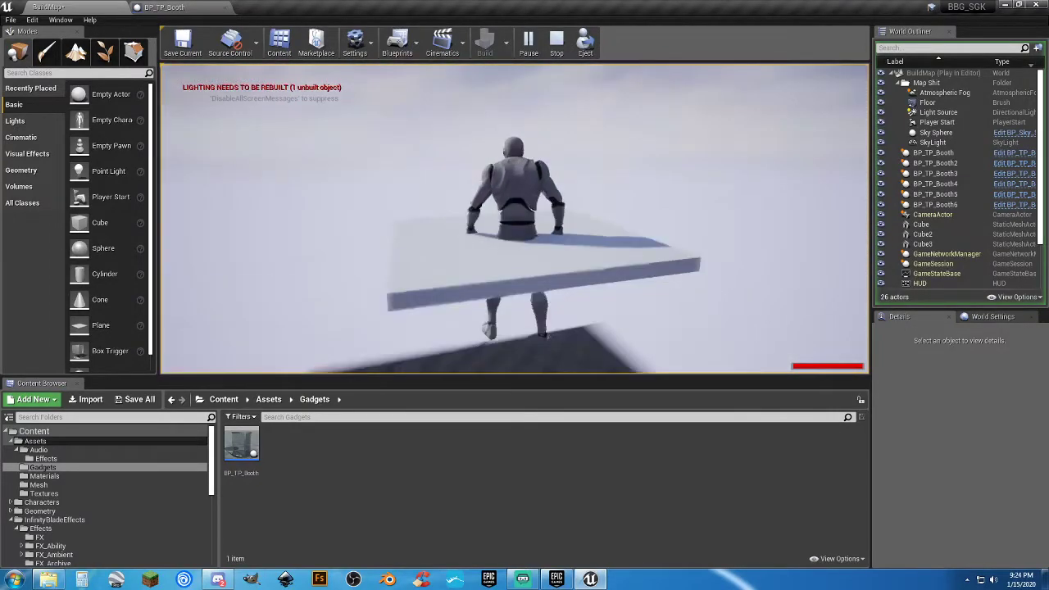
{"action": "key", "text": "w"}
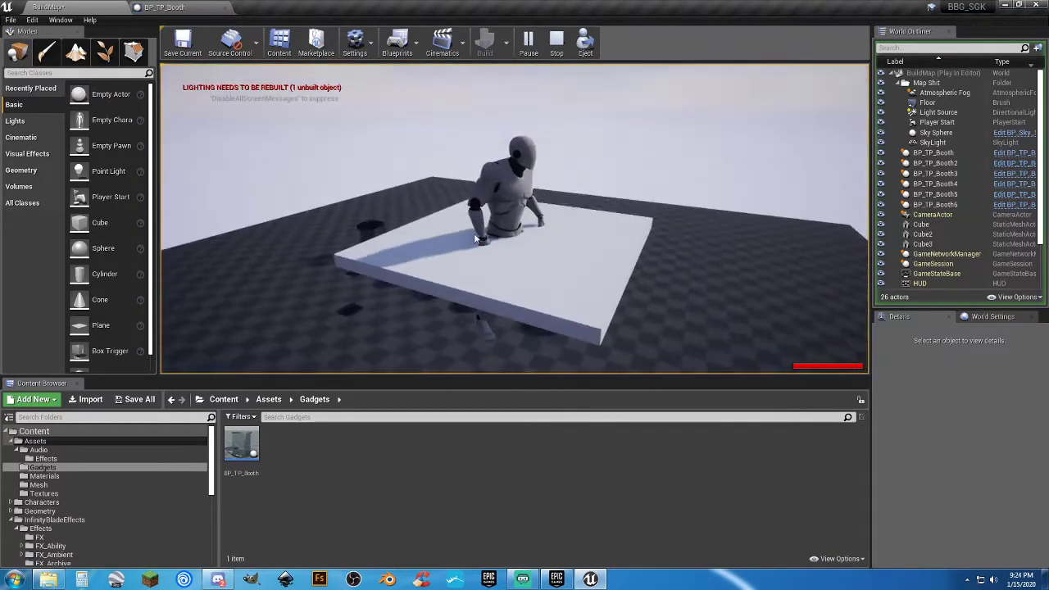
{"action": "key", "text": "Escape"}
Replay the level and walk the character into the Spawn booth to check its movement during teleporting
{"action": "left_click", "coordinate": [528, 41]}
{"action": "left_click", "coordinate": [544, 350]}
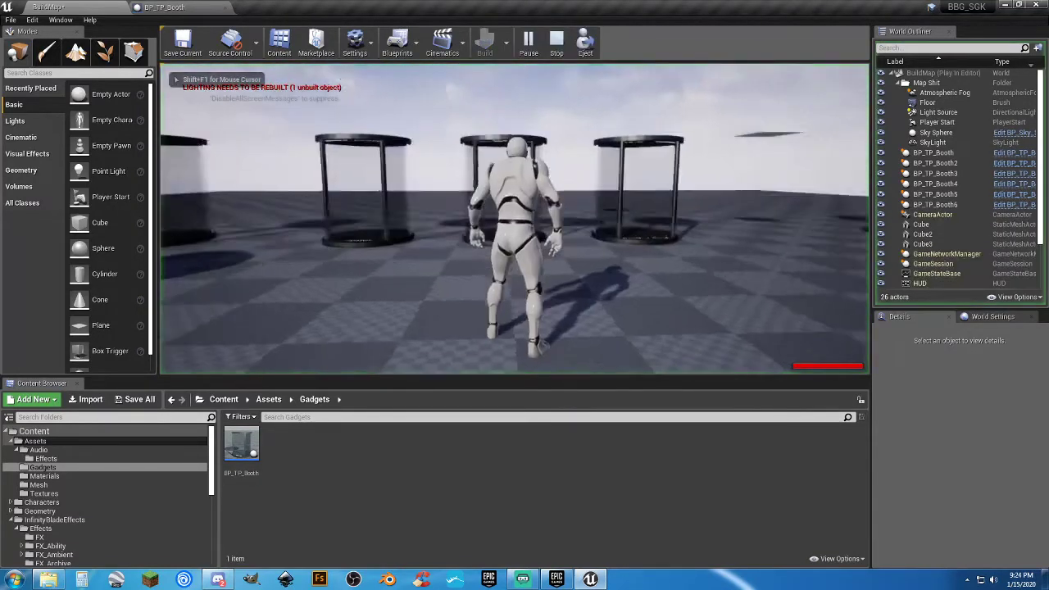
{"action": "key", "text": "w"}
{"action": "key", "text": "w"}
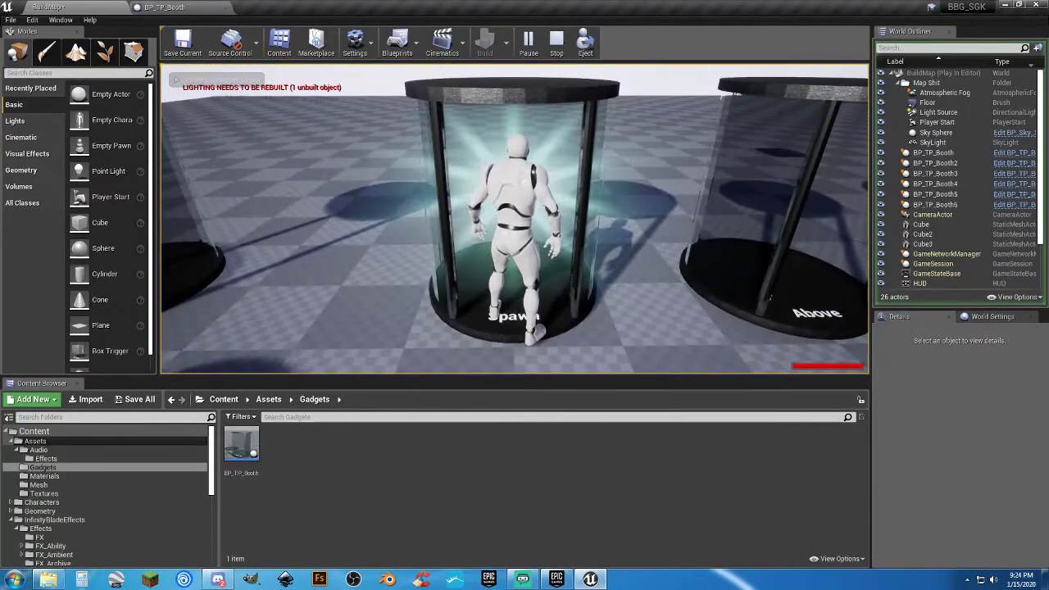
{"action": "key", "text": "w"}
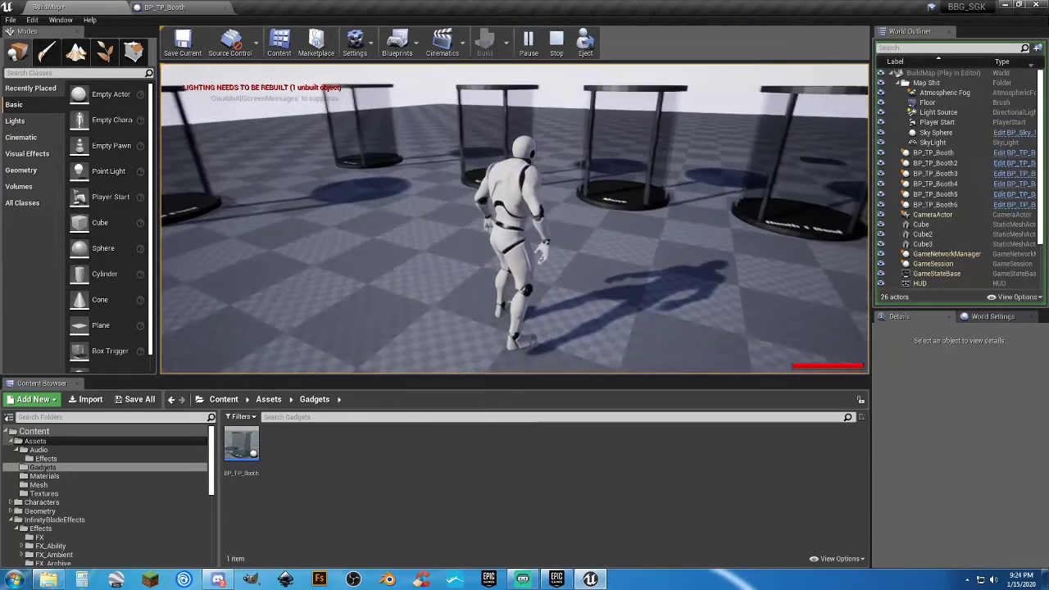
{"action": "key", "text": "Escape"}
Run one more play test of walking toward the booths and return to Set Movement Mode in the BP_TP_Booth event graph
{"action": "left_click", "coordinate": [529, 45]}
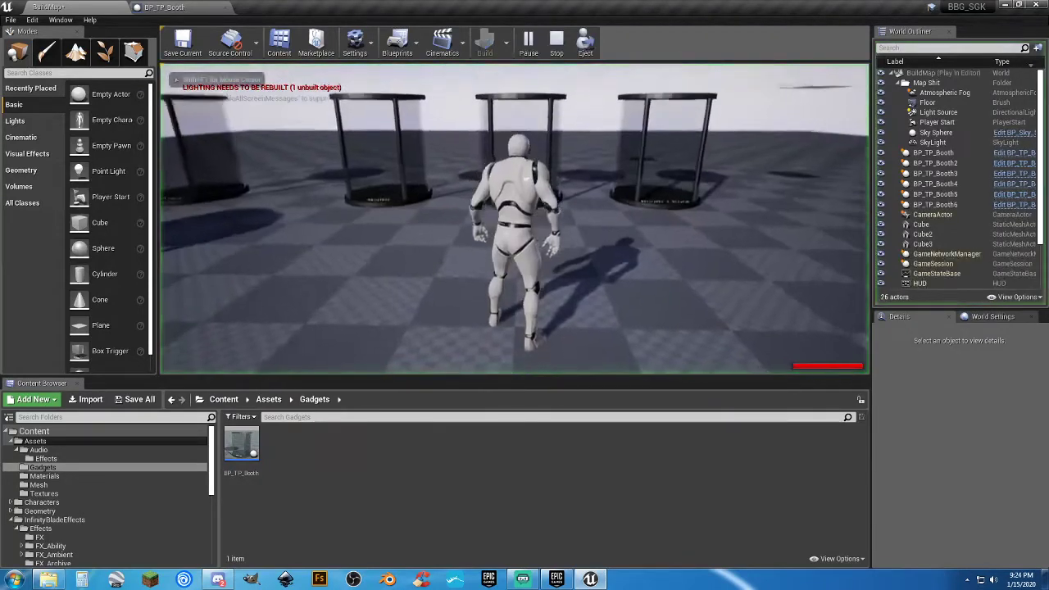
{"action": "key", "text": "w"}
{"action": "key", "text": "w"}
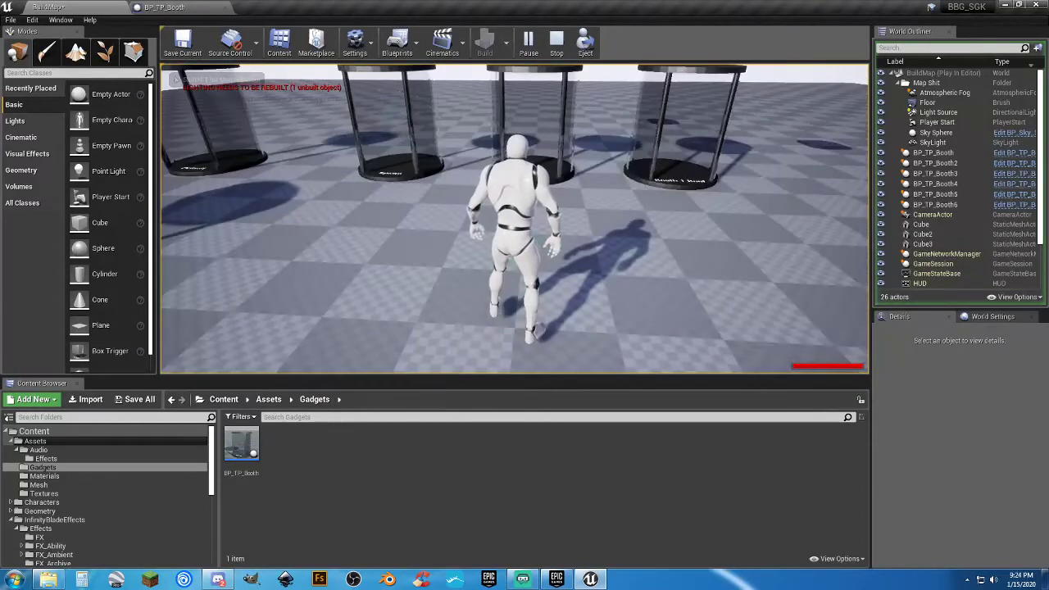
{"action": "key", "text": "Escape"}
{"action": "left_click", "coordinate": [168, 7]}
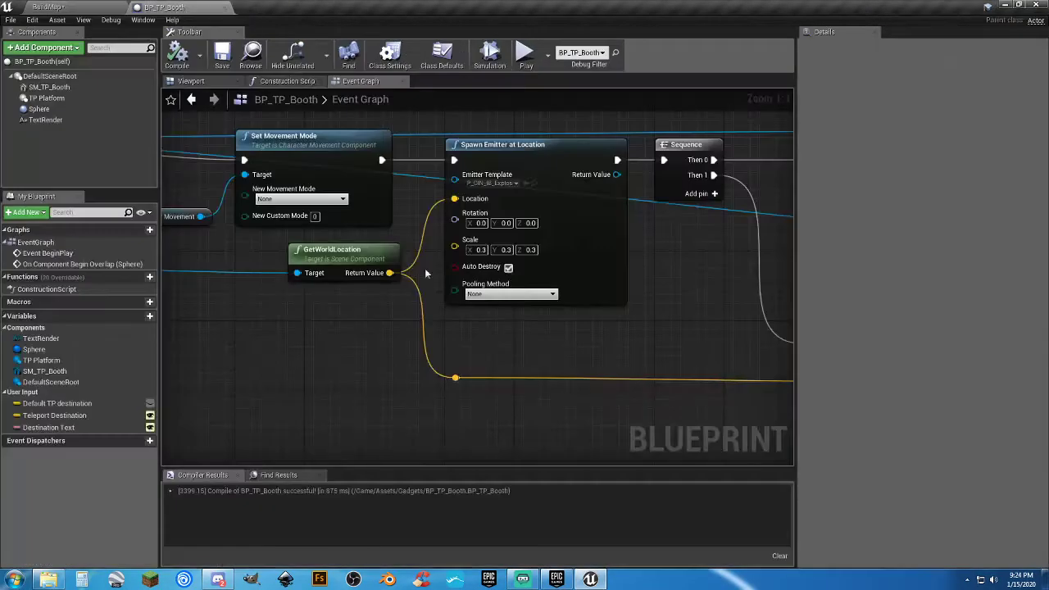
{"action": "right_click_drag", "start_coordinate": [348, 337], "coordinate": [549, 336]}
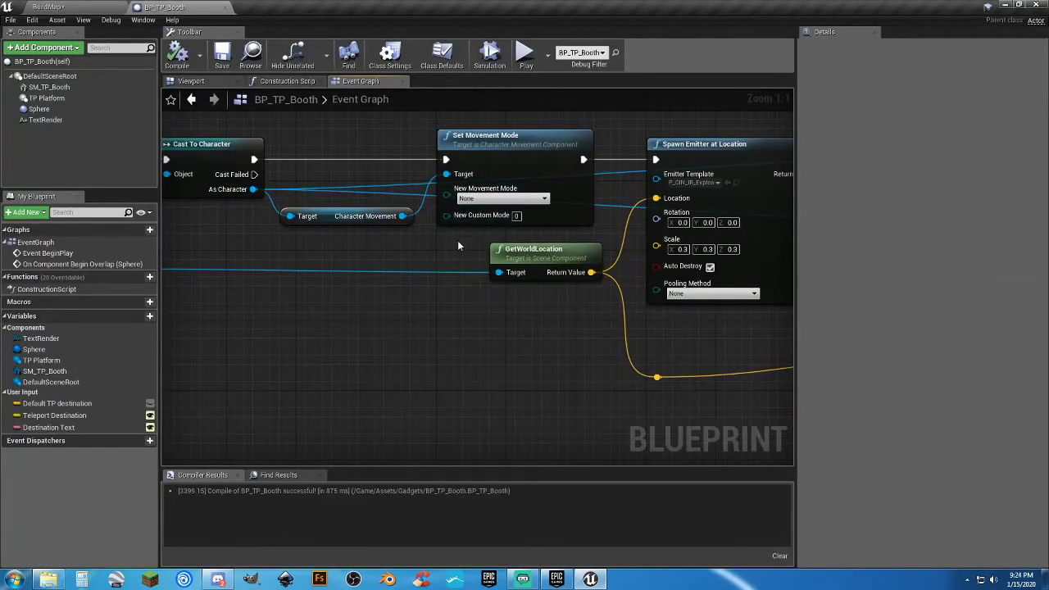
{"action": "left_click_drag", "start_coordinate": [457, 243], "coordinate": [387, 154]}
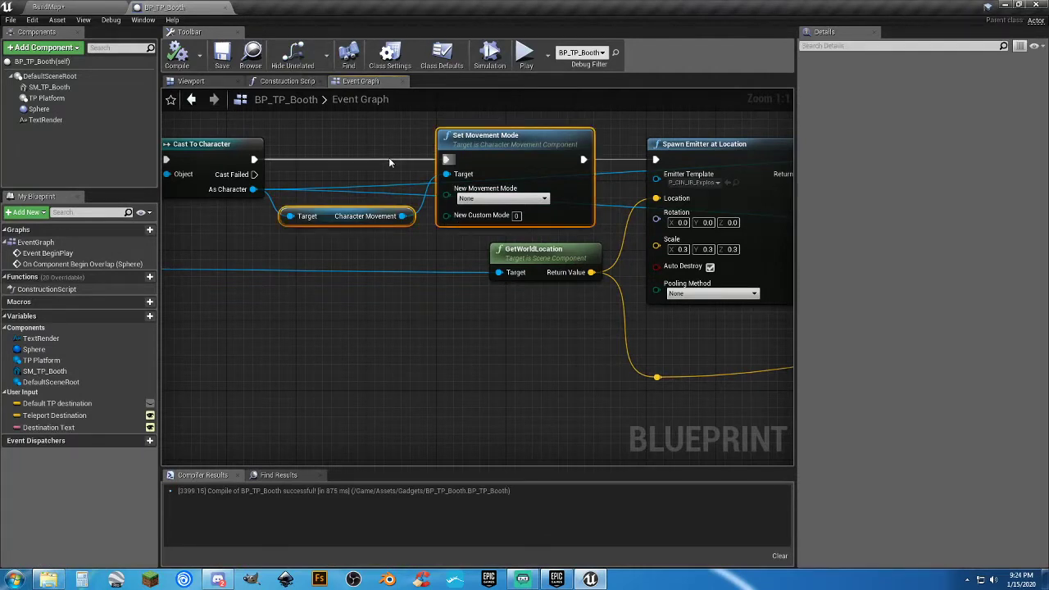
{"action": "key", "text": "Delete"}
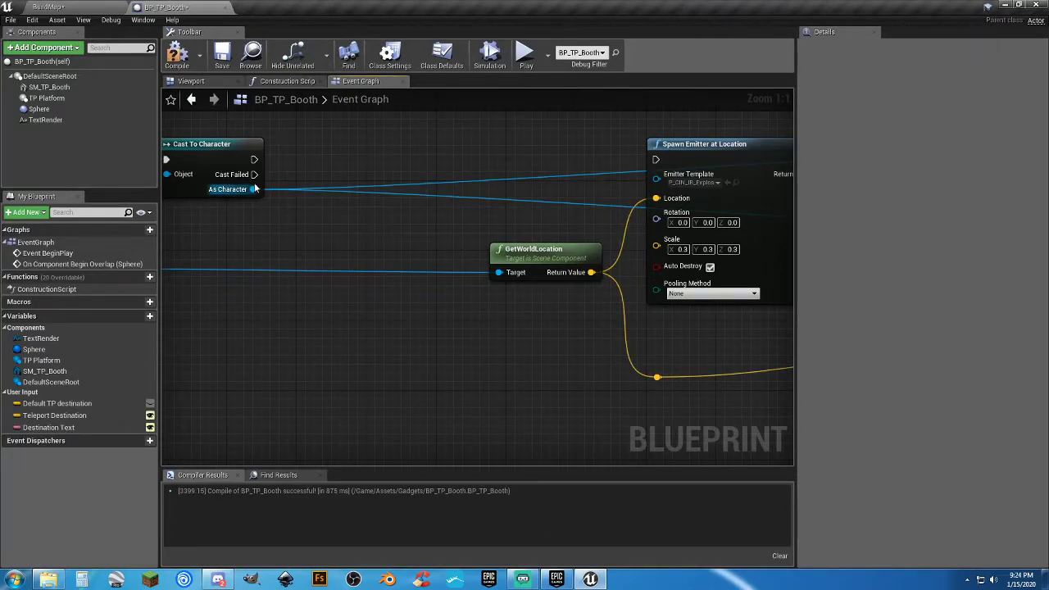
{"action": "left_click_drag", "start_coordinate": [254, 159], "coordinate": [655, 159]}
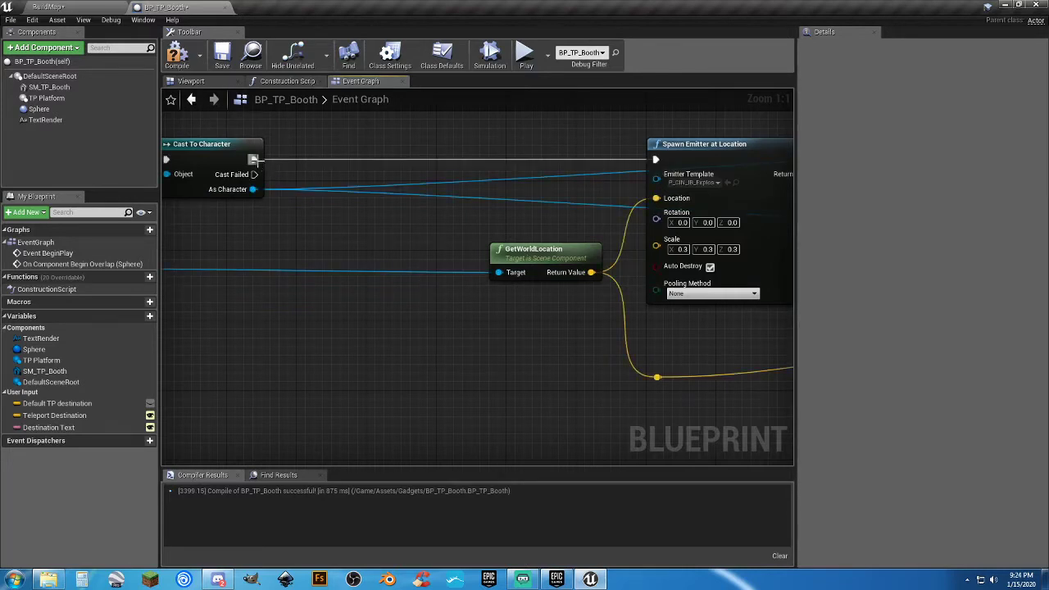
{"action": "key", "text": "ctrl+z"}
{"action": "key", "text": "ctrl+z"}
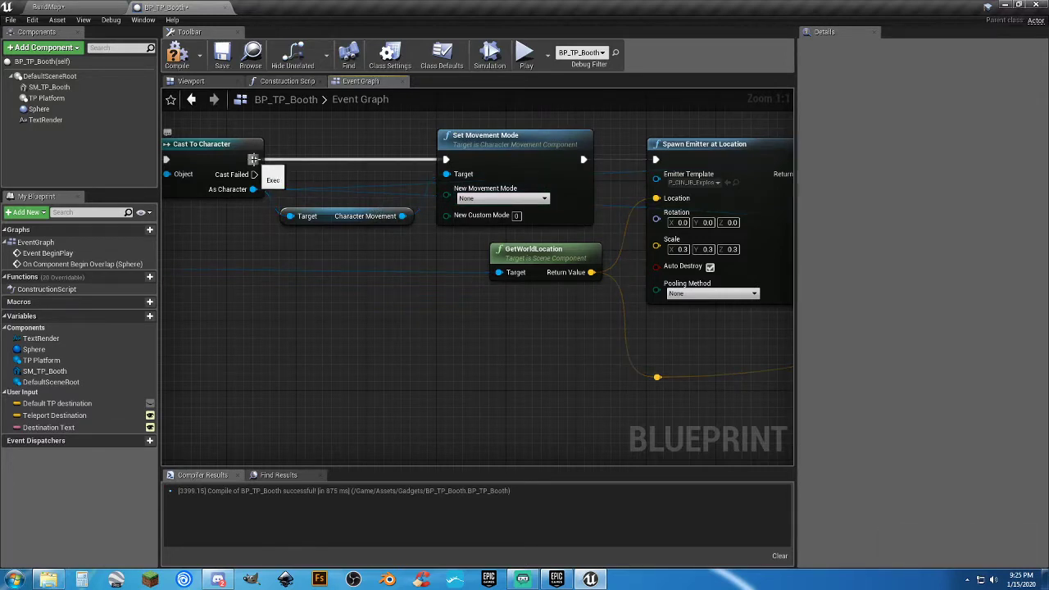
Delete the Set Movement Mode and Character Movement nodes and connect Cast To Character's execution output directly to Spawn Emitter at Location
{"action": "right_click_drag", "start_coordinate": [469, 349], "coordinate": [463, 390]}
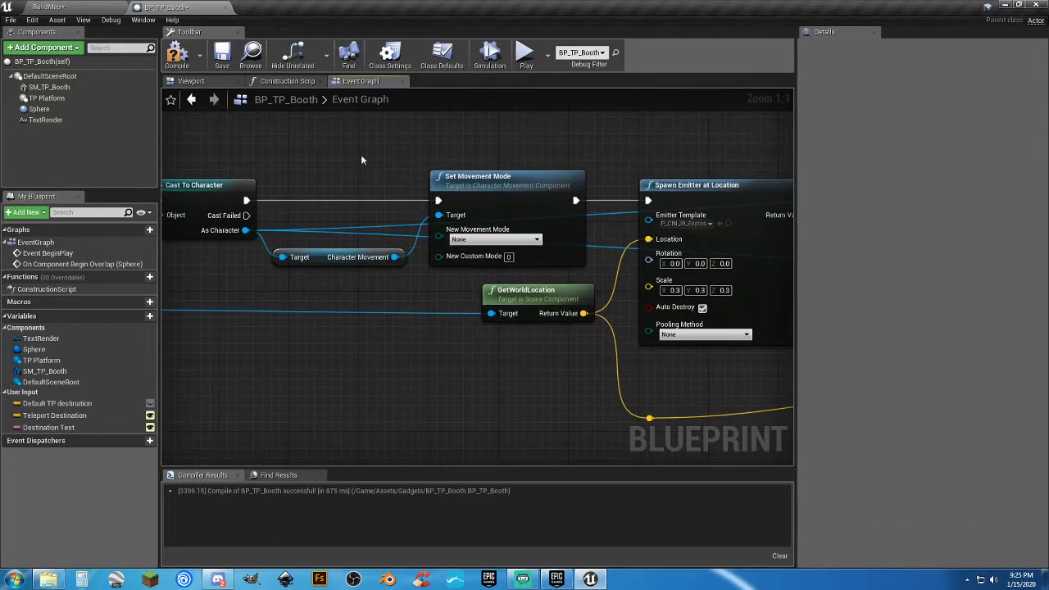
{"action": "left_click_drag", "start_coordinate": [361, 160], "coordinate": [460, 268]}
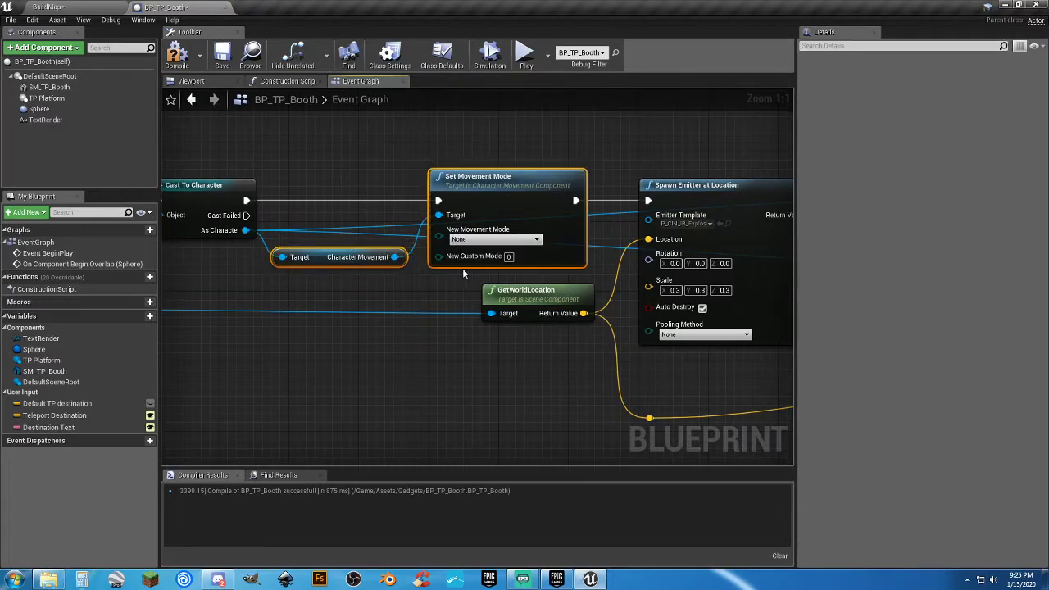
{"action": "key", "text": "Delete"}
{"action": "left_click_drag", "start_coordinate": [246, 200], "coordinate": [534, 203]}
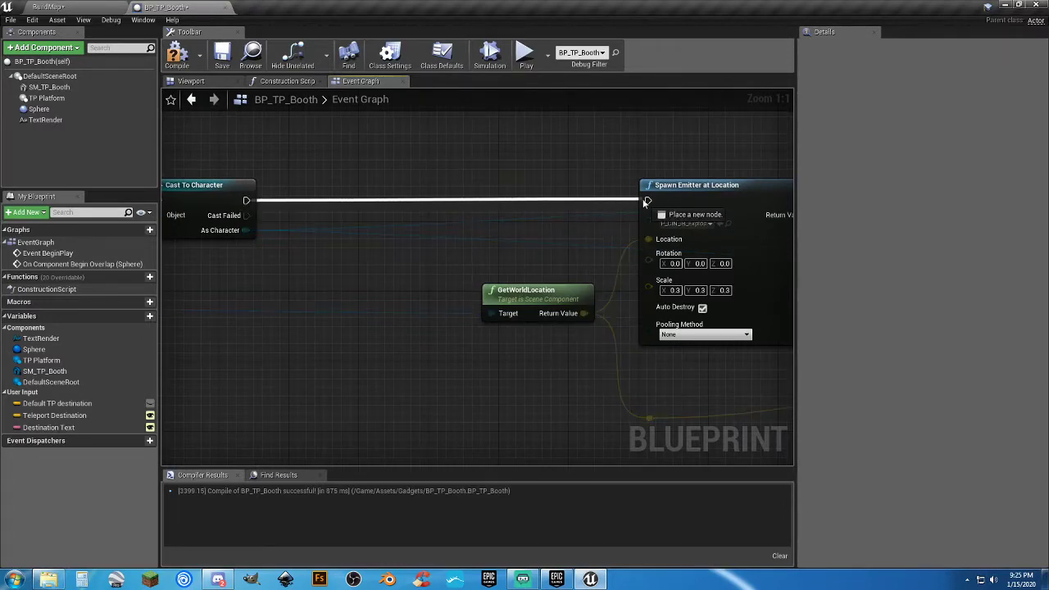
{"action": "left_click_drag", "start_coordinate": [650, 204], "coordinate": [650, 203]}
Move GetWorldLocation, Spawn Emitter at Location and all following nodes back next to Cast To Character
{"action": "scroll", "coordinate": [492, 261], "scroll_direction": "down", "scroll_amount": 4}
{"action": "right_click_drag", "start_coordinate": [501, 345], "coordinate": [313, 321]}
{"action": "right_click_drag", "start_coordinate": [563, 367], "coordinate": [598, 378]}
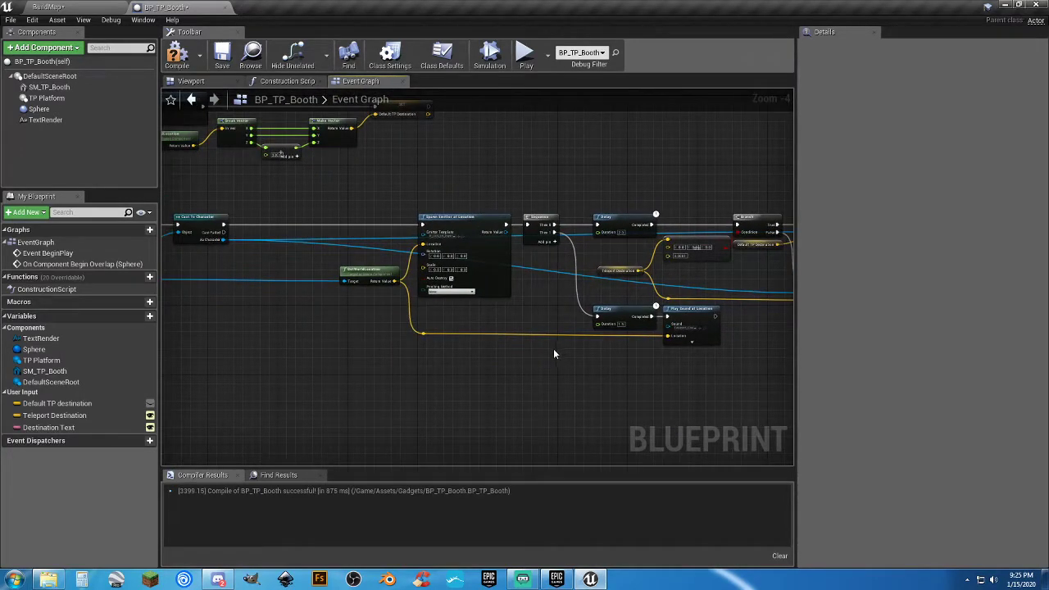
{"action": "scroll", "coordinate": [553, 349], "scroll_direction": "up", "scroll_amount": 3}
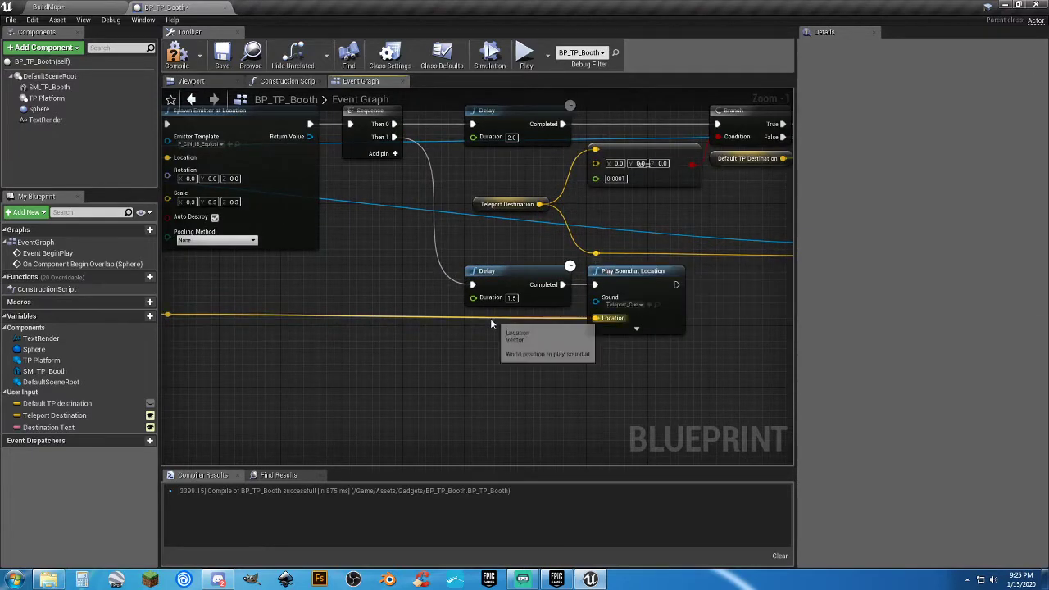
{"action": "scroll", "coordinate": [496, 320], "scroll_direction": "down", "scroll_amount": 4}
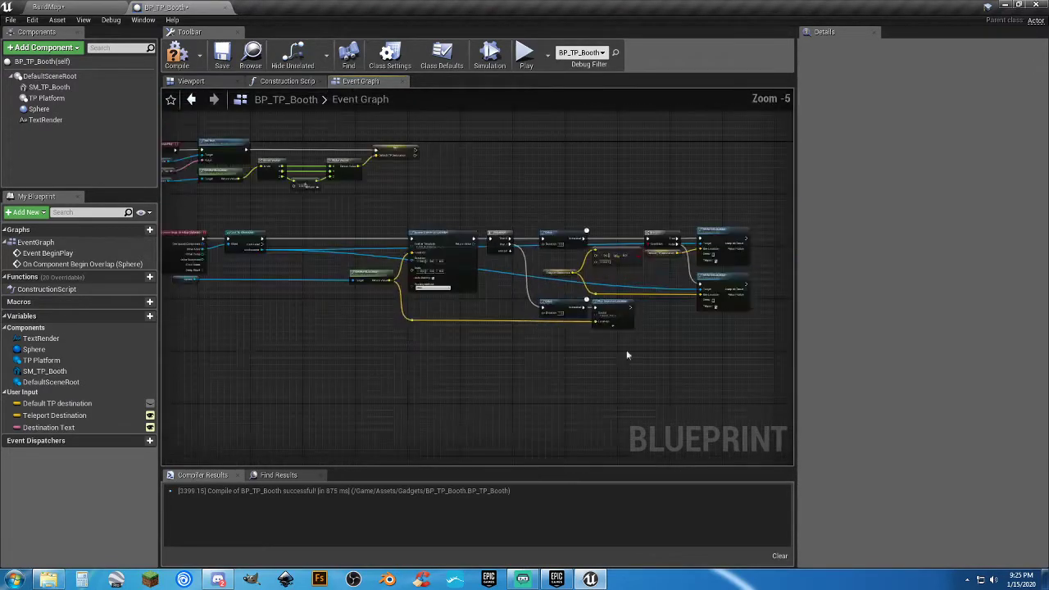
{"action": "left_click_drag", "start_coordinate": [753, 352], "coordinate": [361, 226]}
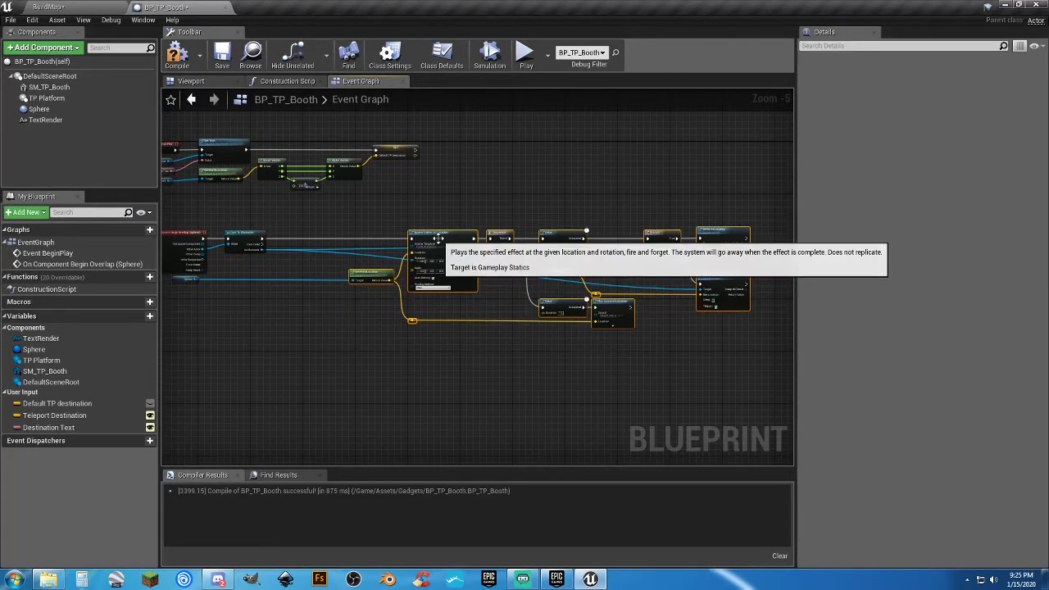
{"action": "left_click_drag", "start_coordinate": [440, 238], "coordinate": [317, 237]}
Move the 1.5-second Delay and Play Sound at Location nodes further down and slightly right, away from the teleport branch
{"action": "scroll", "coordinate": [380, 382], "scroll_direction": "up", "scroll_amount": 6}
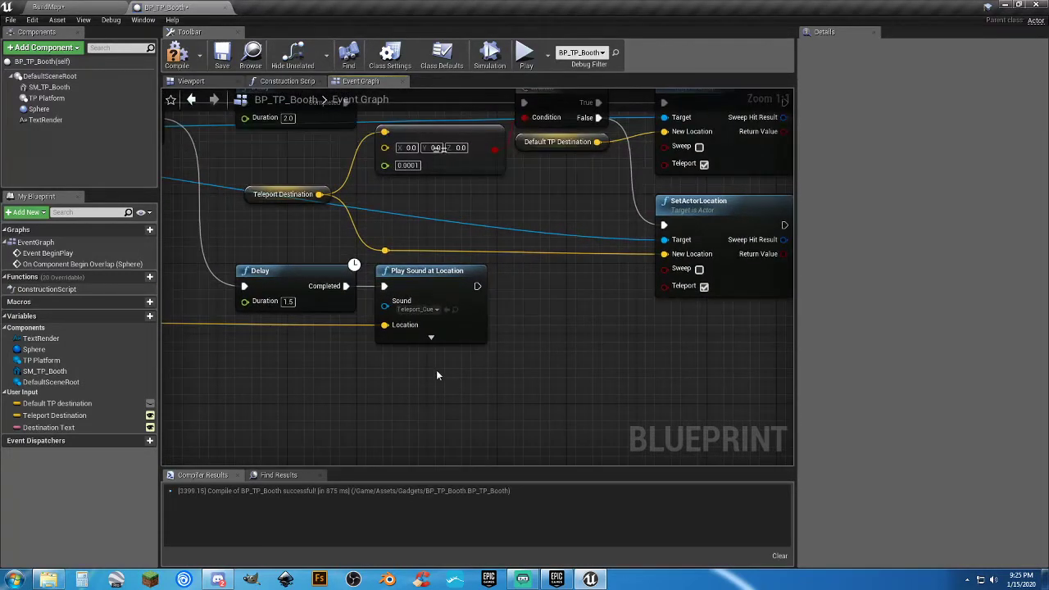
{"action": "right_click_drag", "start_coordinate": [300, 357], "coordinate": [490, 415]}
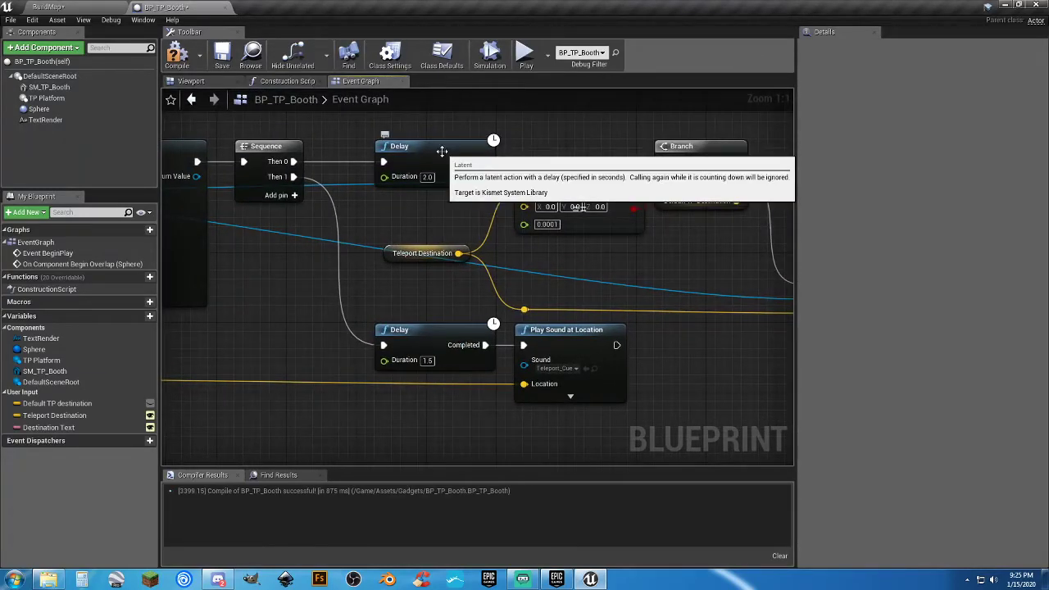
{"action": "right_click_drag", "start_coordinate": [564, 440], "coordinate": [427, 383]}
{"action": "right_click_drag", "start_coordinate": [524, 358], "coordinate": [616, 313]}
{"action": "left_click_drag", "start_coordinate": [627, 329], "coordinate": [443, 314]}
{"action": "left_click", "coordinate": [707, 328]}
{"action": "right_click_drag", "start_coordinate": [697, 341], "coordinate": [794, 366]}
Add a reroute node from Cast To Character's As Character output and place it below Spawn Emitter at Location
{"action": "right_click_drag", "start_coordinate": [308, 385], "coordinate": [595, 384]}
{"action": "scroll", "coordinate": [410, 346], "scroll_direction": "down", "scroll_amount": 3}
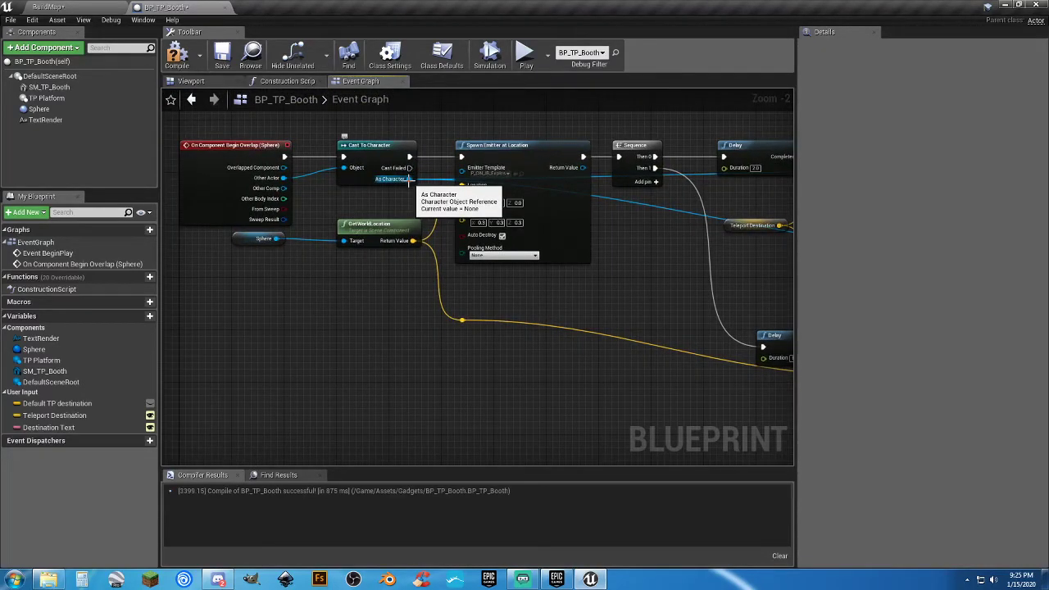
{"action": "left_click_drag", "start_coordinate": [408, 179], "coordinate": [450, 334]}
{"action": "left_click_drag", "start_coordinate": [437, 369], "coordinate": [440, 369]}
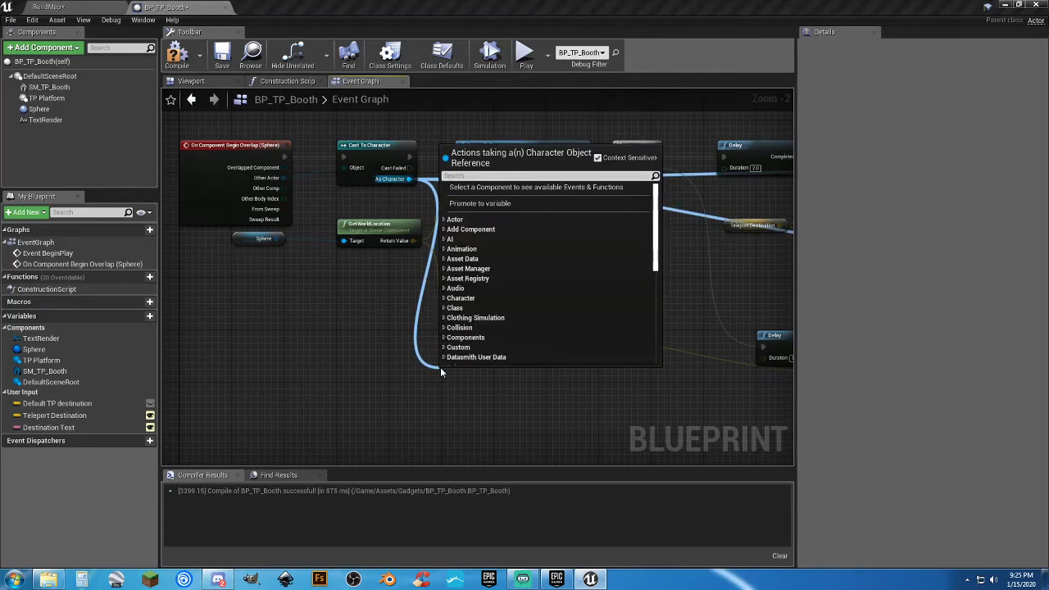
{"action": "type", "text": "rero"}
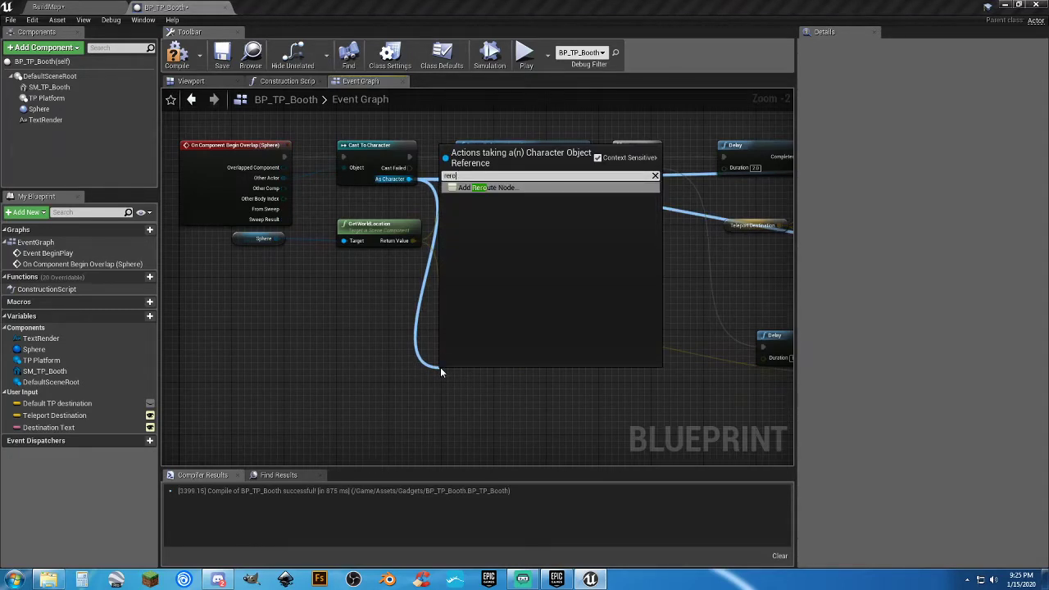
{"action": "left_click", "coordinate": [497, 188]}
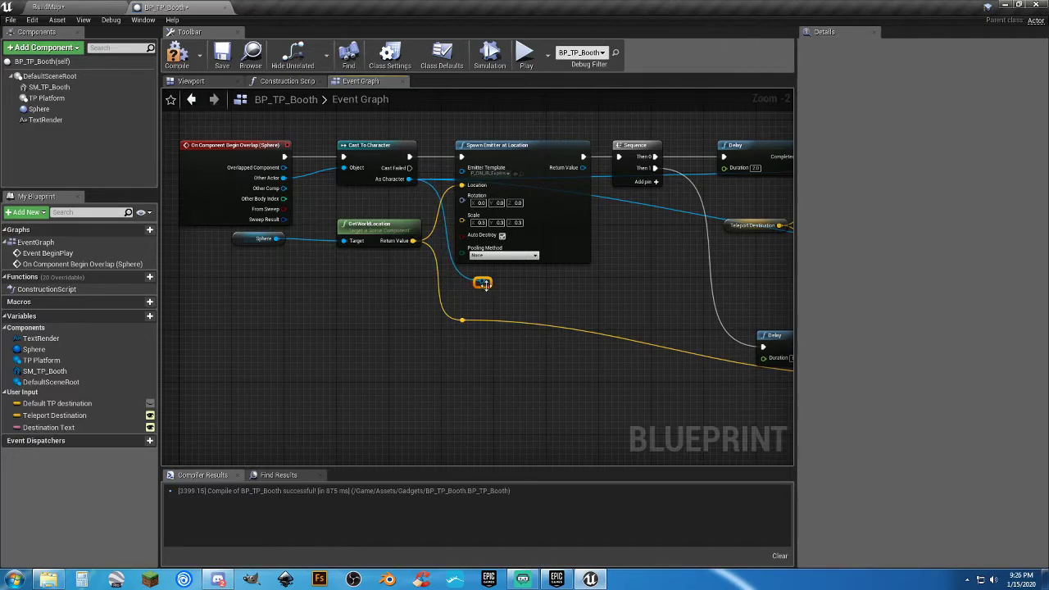
Add Set Movement Mode with its Character Movement target from the new reroute node, placing it right of Play Sound at Location
{"action": "right_click_drag", "start_coordinate": [484, 284], "coordinate": [357, 312]}
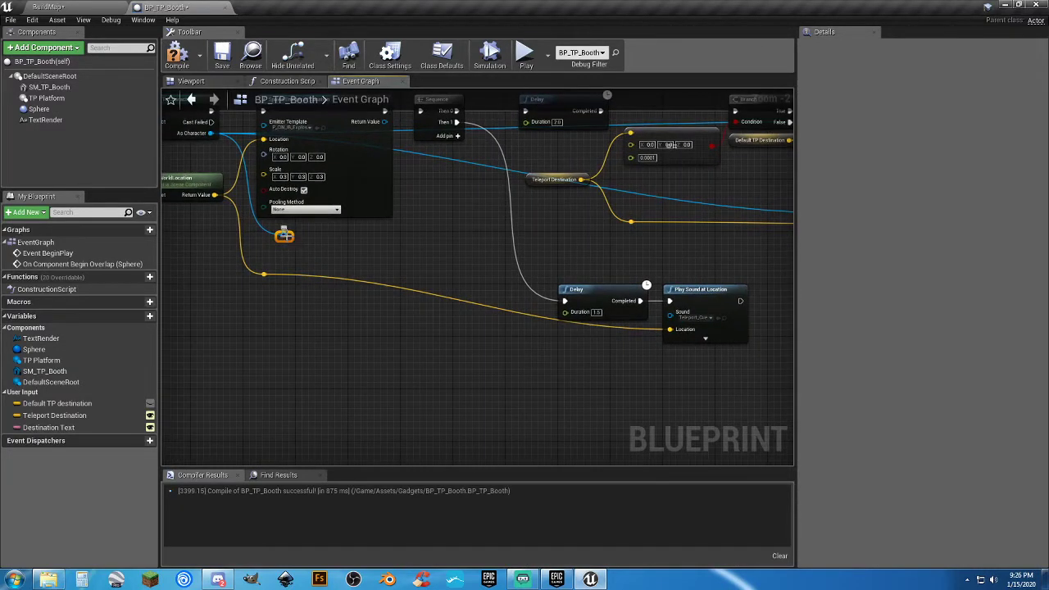
{"action": "left_click_drag", "start_coordinate": [287, 236], "coordinate": [462, 398]}
{"action": "type", "text": "s"}
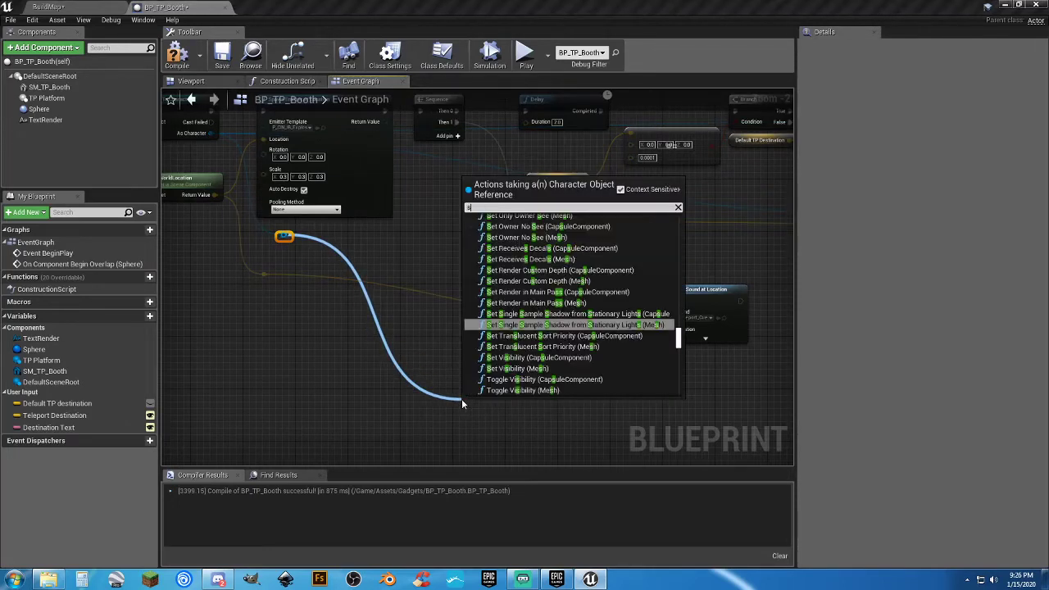
{"action": "type", "text": "etmove"}
{"action": "key", "text": "Return"}
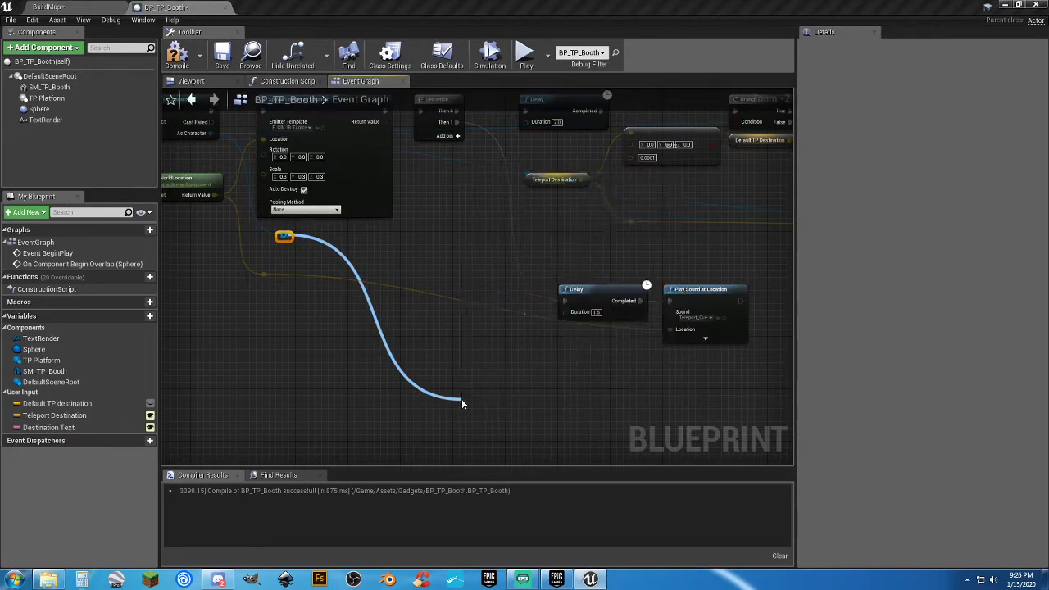
{"action": "left_click", "coordinate": [522, 377]}
{"action": "right_click_drag", "start_coordinate": [542, 368], "coordinate": [512, 301]}
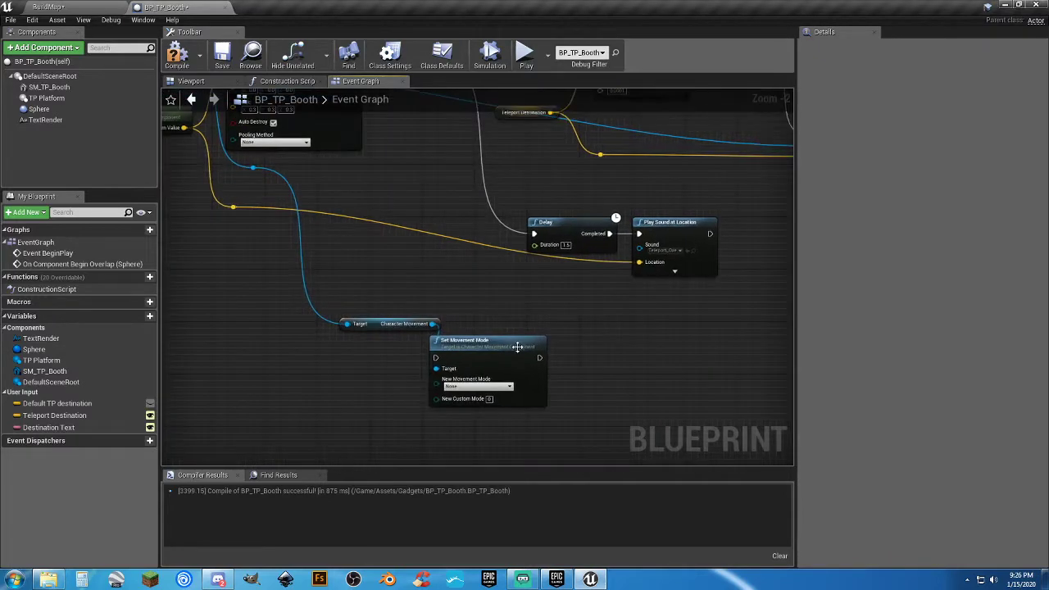
{"action": "left_click_drag", "start_coordinate": [497, 345], "coordinate": [703, 232]}
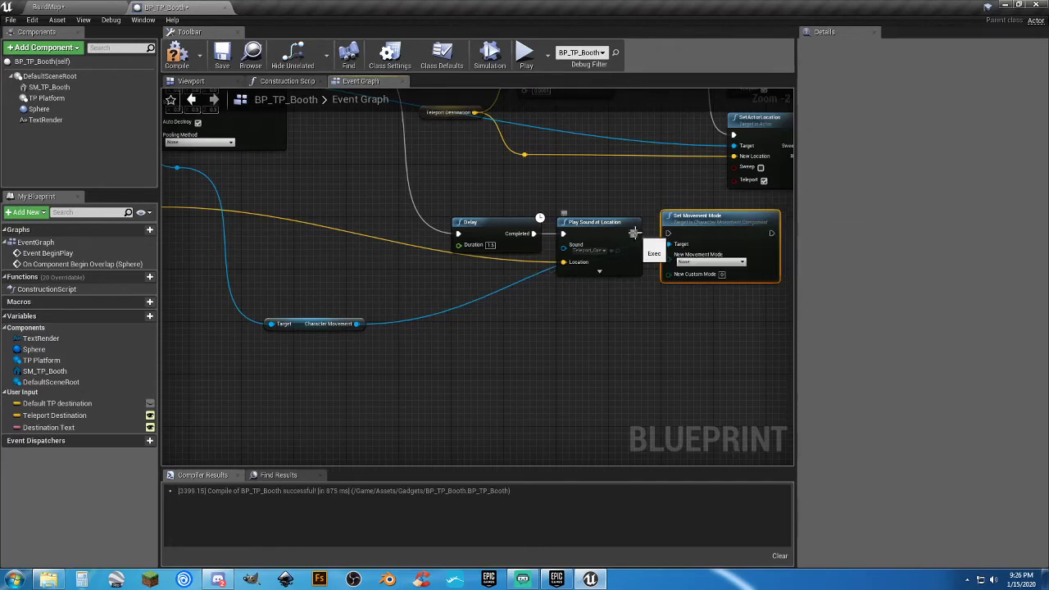
Connect Play Sound at Location's execution output to Set Movement Mode and place the Character Movement node just below Play Sound at Location
{"action": "left_click_drag", "start_coordinate": [634, 234], "coordinate": [668, 234]}
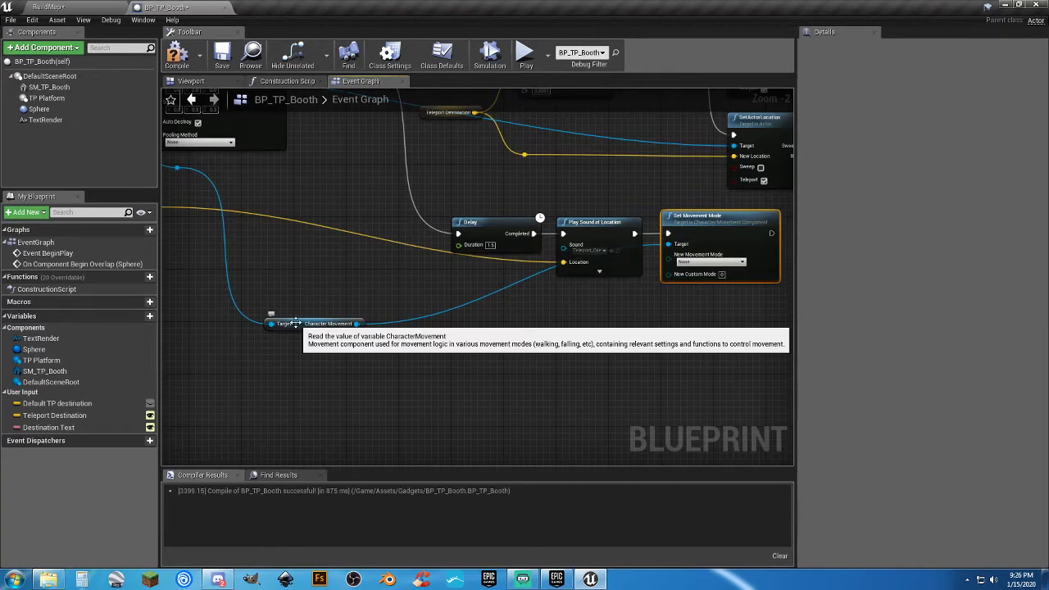
{"action": "left_click_drag", "start_coordinate": [305, 330], "coordinate": [591, 299]}
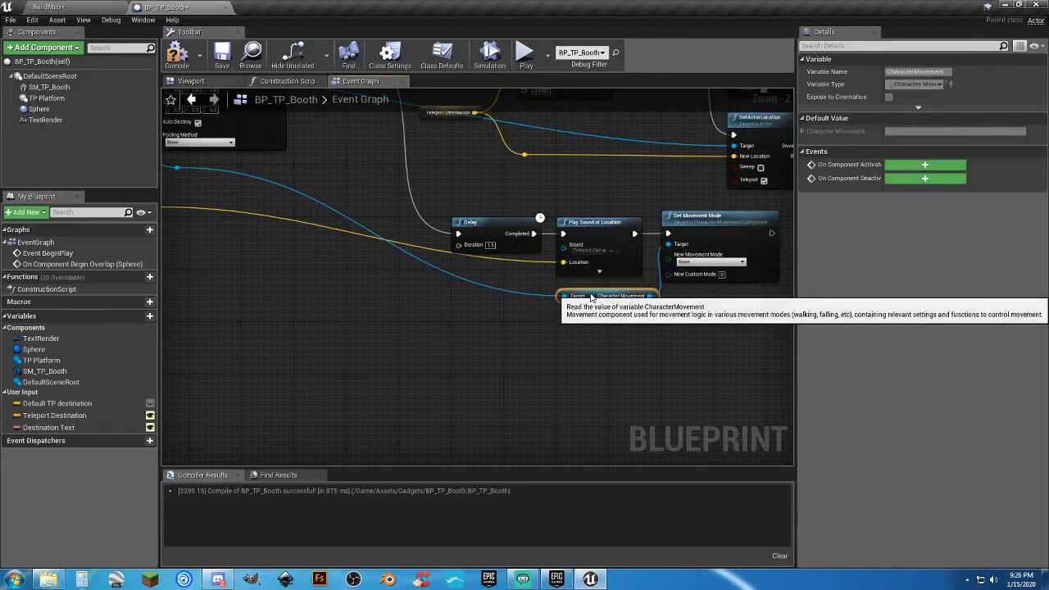
{"action": "left_click", "coordinate": [664, 362]}
Shift Set Movement Mode slightly right, away from Play Sound at Location, and compile and save the blueprint
{"action": "right_click_drag", "start_coordinate": [527, 359], "coordinate": [510, 359]}
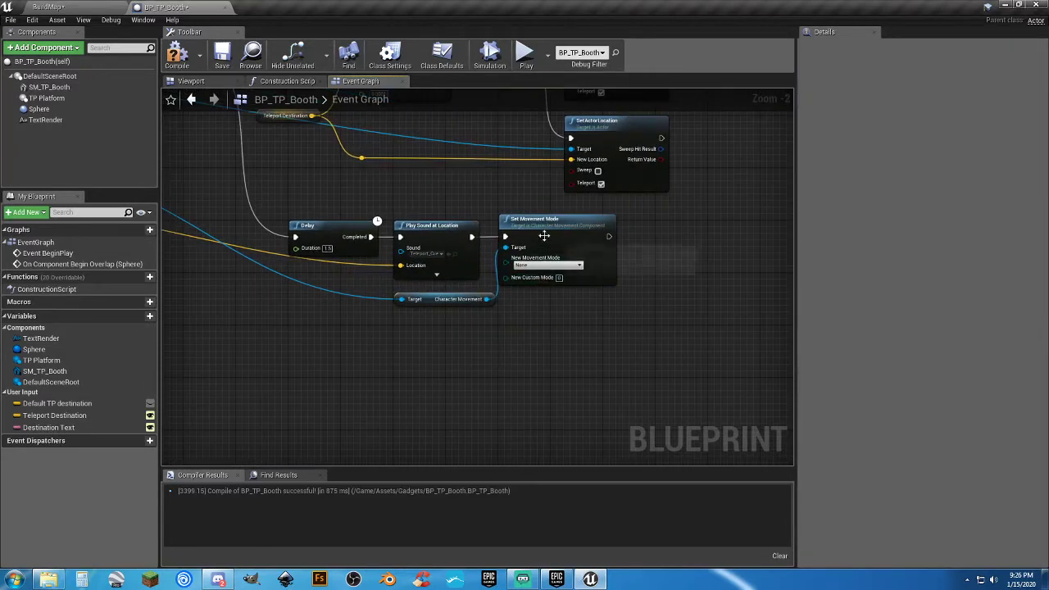
{"action": "left_click_drag", "start_coordinate": [541, 226], "coordinate": [560, 227]}
{"action": "left_click", "coordinate": [552, 322]}
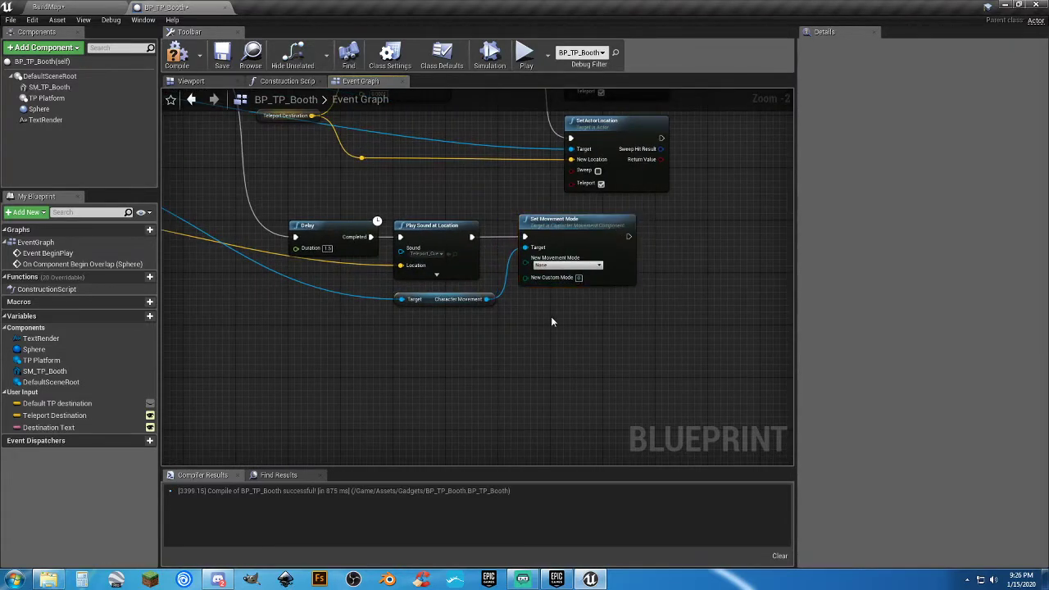
{"action": "left_click", "coordinate": [220, 56]}
Add a Delay node to the right of the two SetActorLocation nodes and connect the upper SetActorLocation's execution output to it
{"action": "right_click_drag", "start_coordinate": [710, 224], "coordinate": [693, 356]}
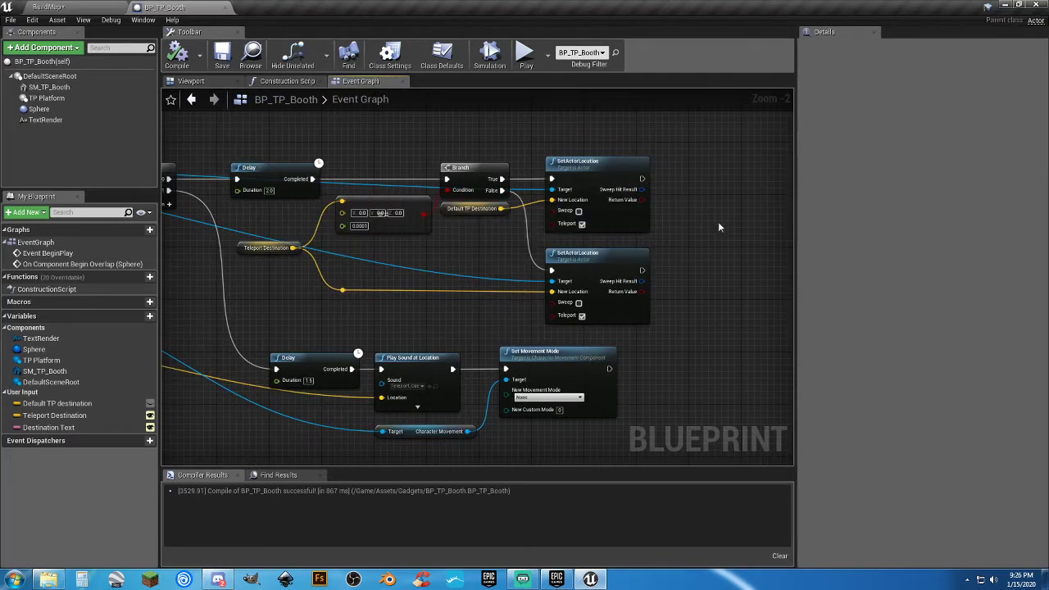
{"action": "right_click_drag", "start_coordinate": [718, 227], "coordinate": [569, 223]}
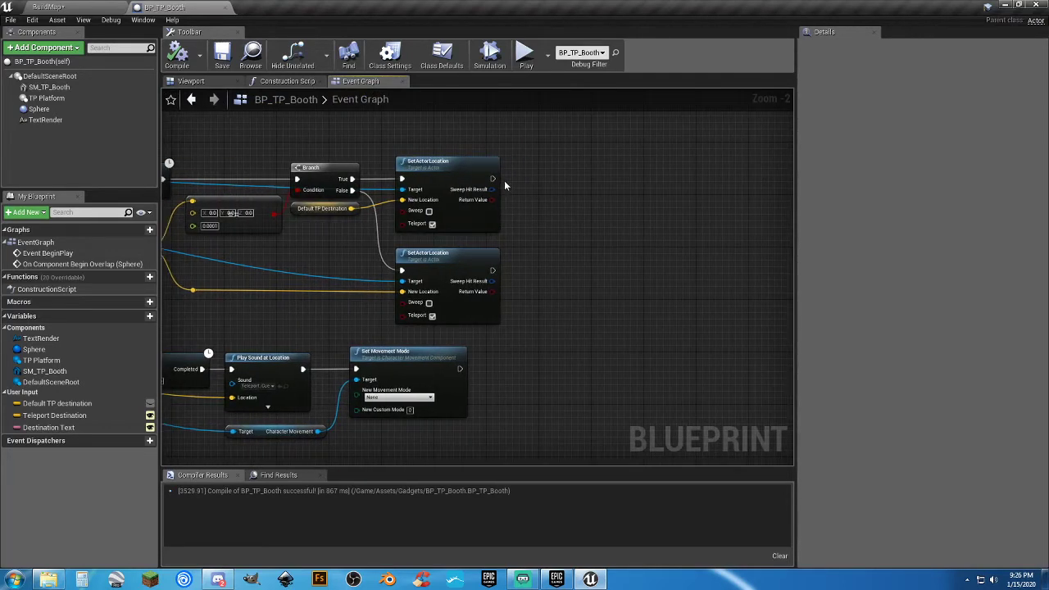
{"action": "left_click_drag", "start_coordinate": [493, 179], "coordinate": [532, 180]}
{"action": "left_click", "coordinate": [531, 123]}
{"action": "right_click_drag", "start_coordinate": [539, 136], "coordinate": [580, 135]}
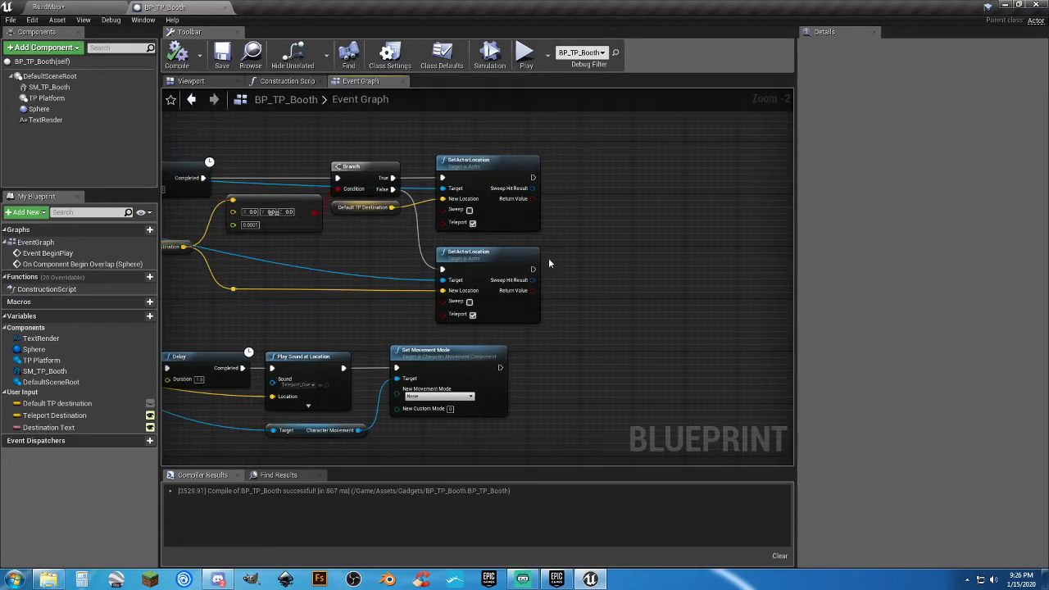
{"action": "right_click_drag", "start_coordinate": [595, 248], "coordinate": [604, 244]}
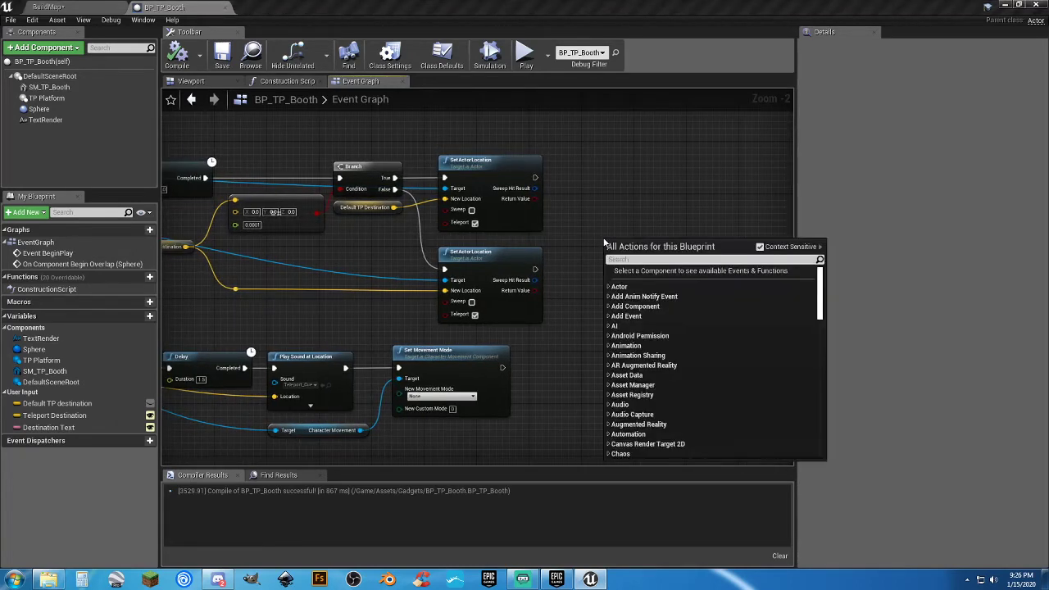
{"action": "type", "text": "delay"}
{"action": "key", "text": "Return"}
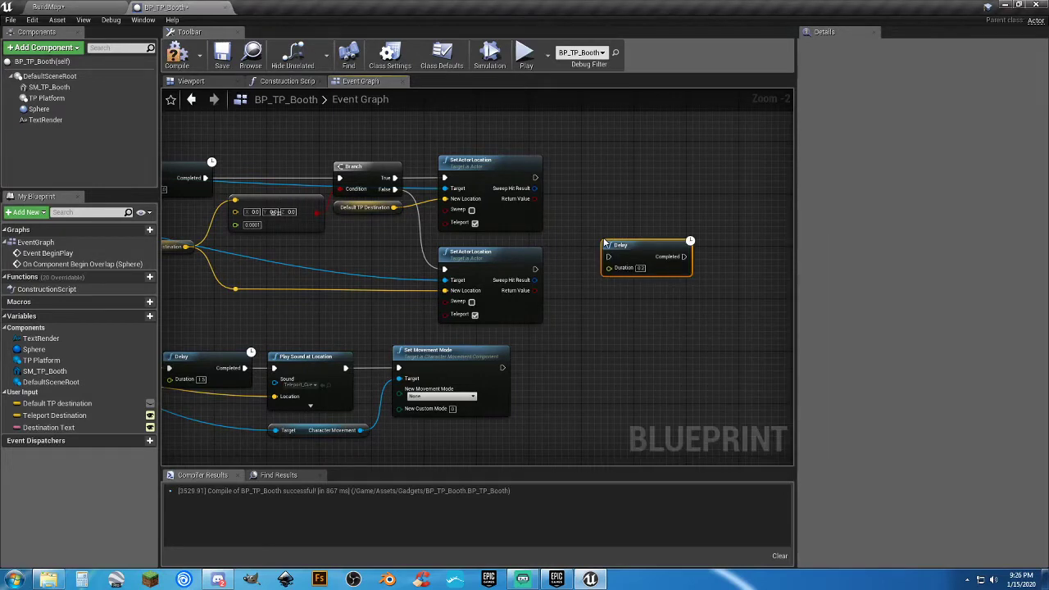
{"action": "left_click_drag", "start_coordinate": [618, 244], "coordinate": [598, 218]}
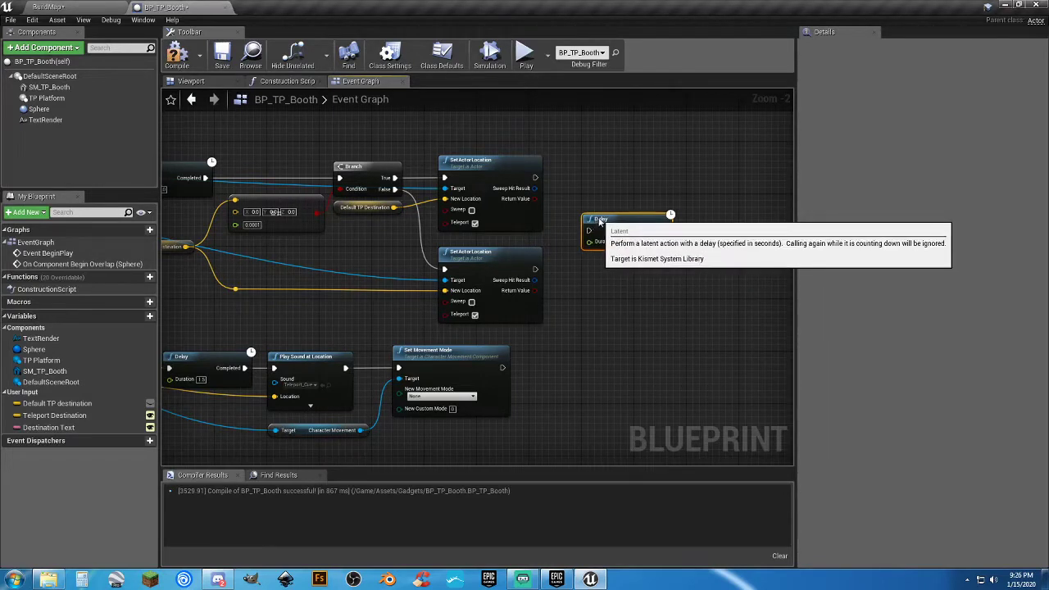
{"action": "left_click_drag", "start_coordinate": [534, 177], "coordinate": [589, 231]}
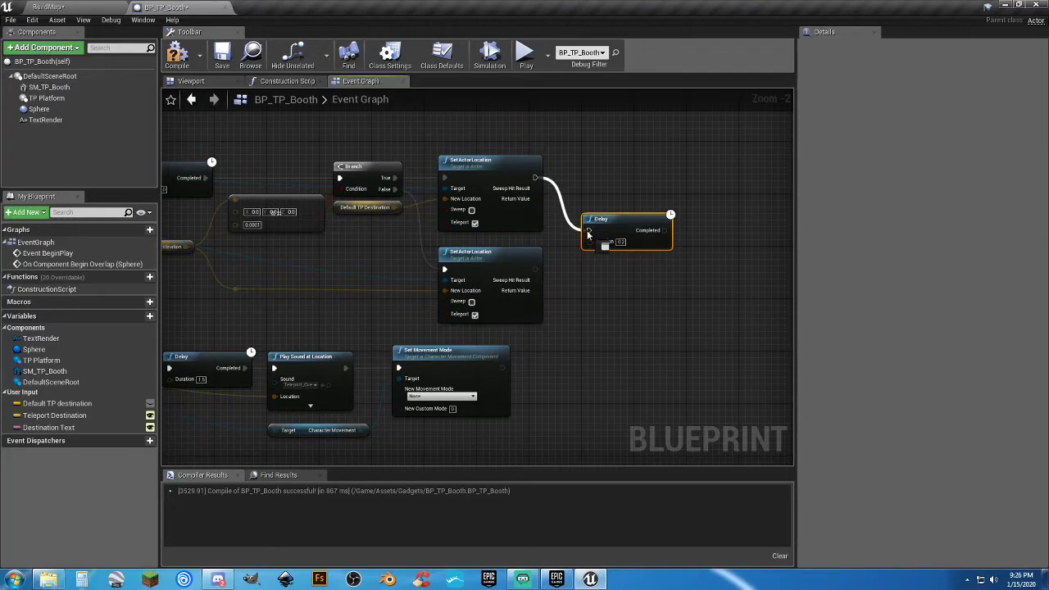
Connect the lower SetActorLocation output to the Delay, and attach a copy of the Set Movement Mode node to the Delay's Completed output
{"action": "left_click_drag", "start_coordinate": [534, 270], "coordinate": [588, 232]}
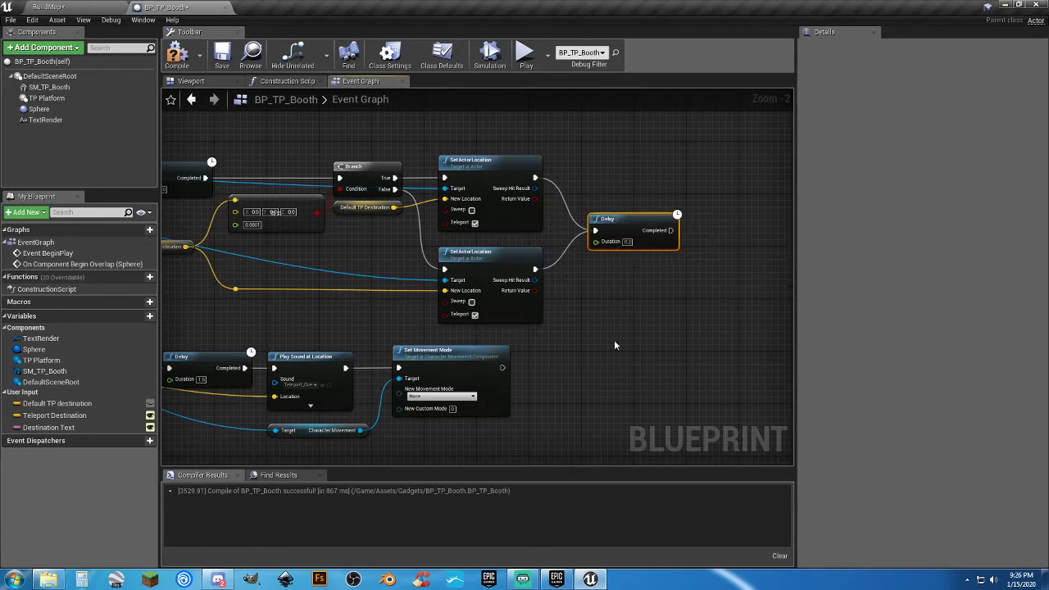
{"action": "right_click_drag", "start_coordinate": [614, 340], "coordinate": [609, 273]}
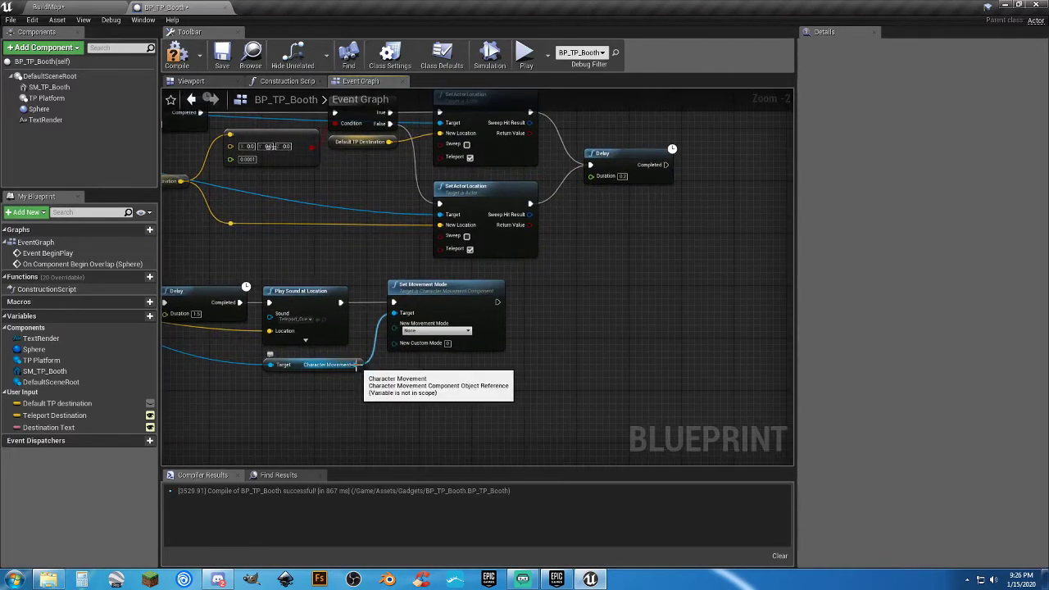
{"action": "left_click", "coordinate": [463, 310]}
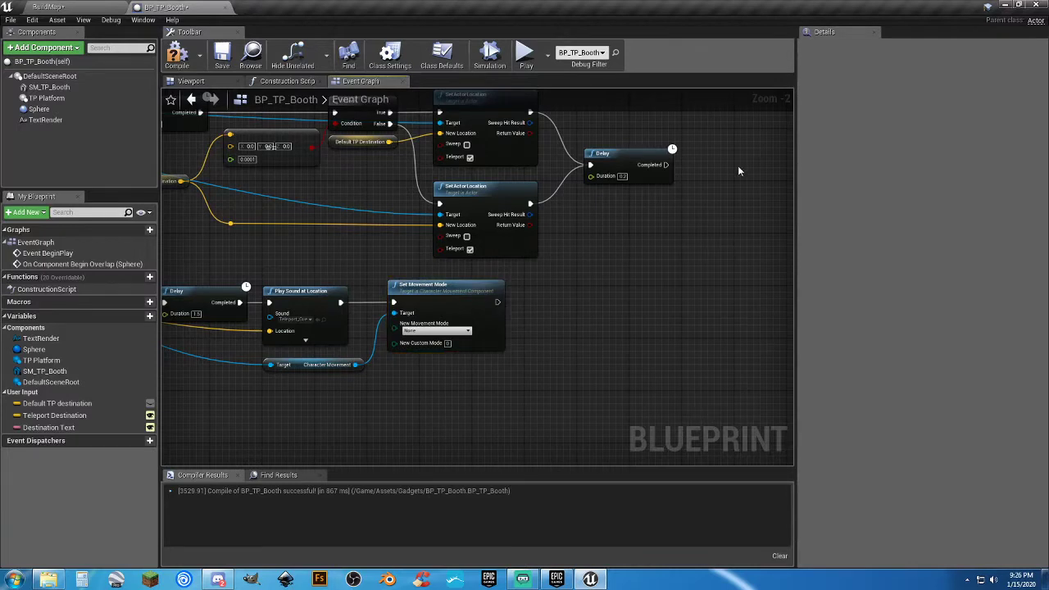
{"action": "key", "text": "ctrl+v"}
{"action": "left_click_drag", "start_coordinate": [743, 185], "coordinate": [666, 165]}
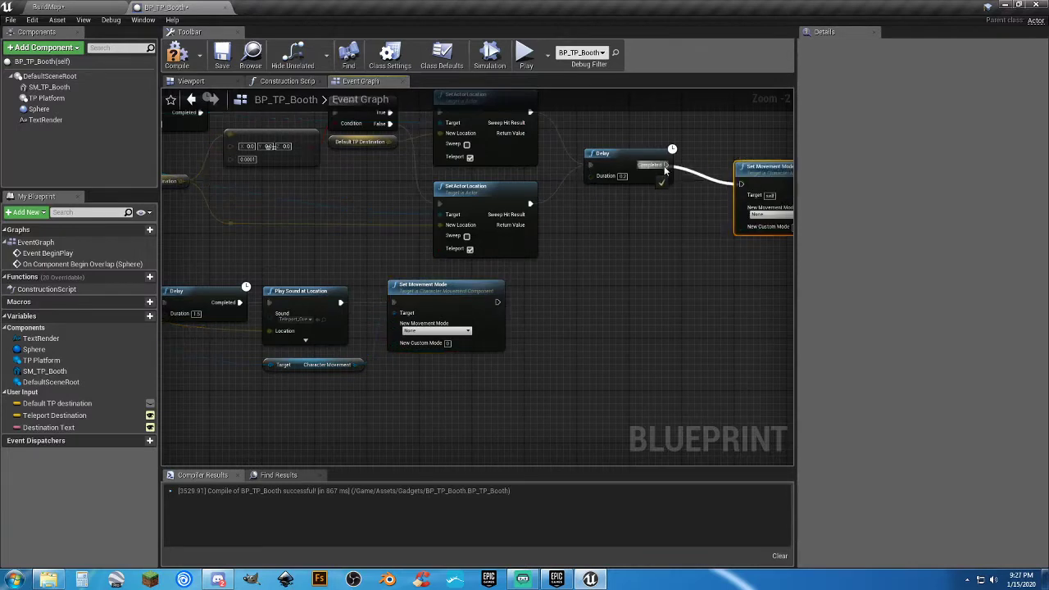
Link Character Movement through a reroute node to the copied Set Movement Mode's Target, and align the copy beside the Delay
{"action": "left_click_drag", "start_coordinate": [355, 365], "coordinate": [596, 368]}
{"action": "type", "text": "rero"}
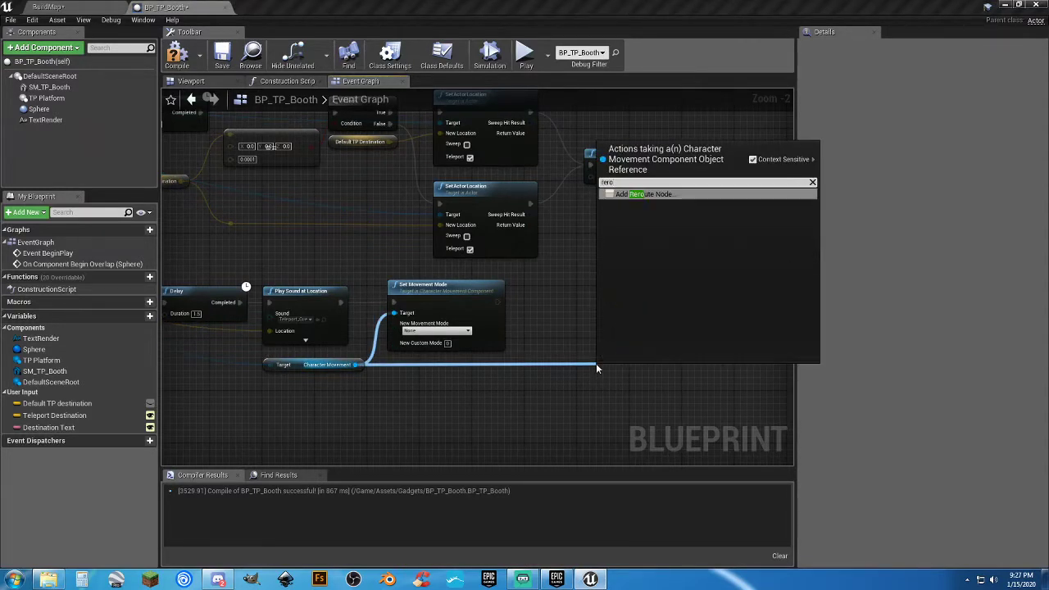
{"action": "key", "text": "Return"}
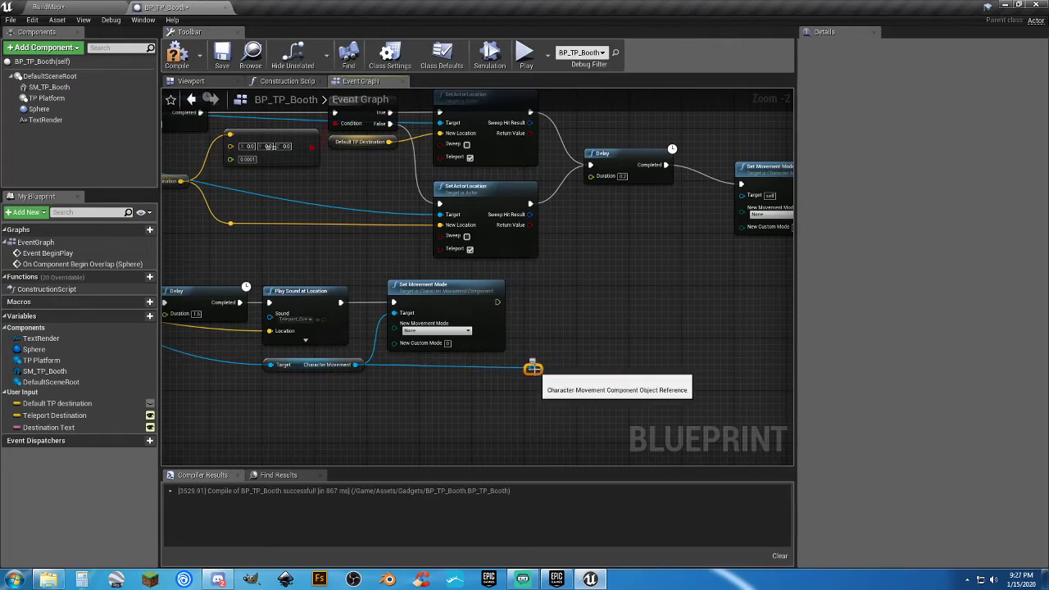
{"action": "left_click_drag", "start_coordinate": [534, 369], "coordinate": [743, 195]}
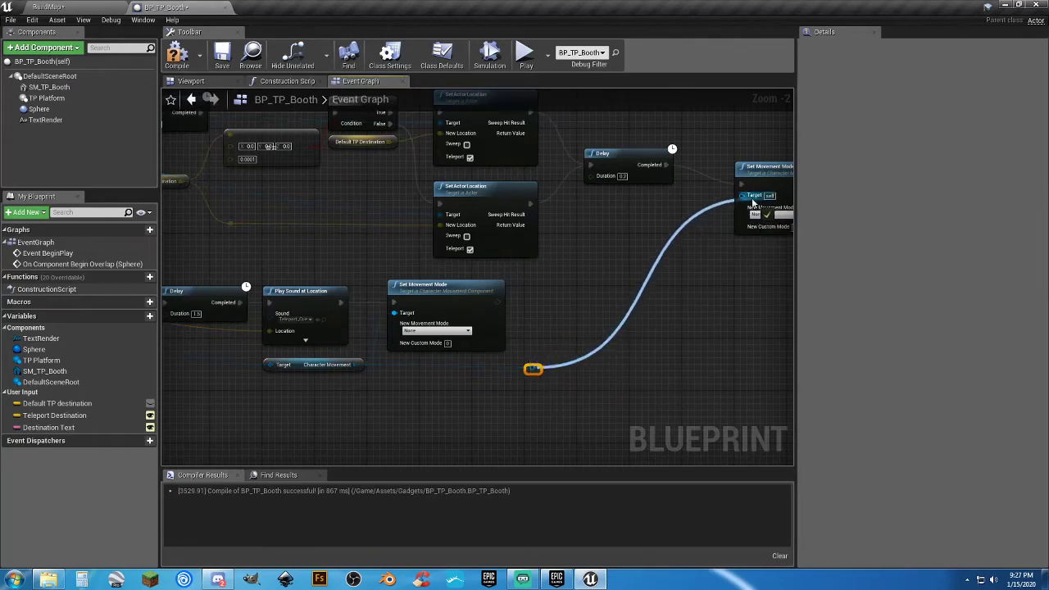
{"action": "right_click_drag", "start_coordinate": [688, 266], "coordinate": [590, 349]}
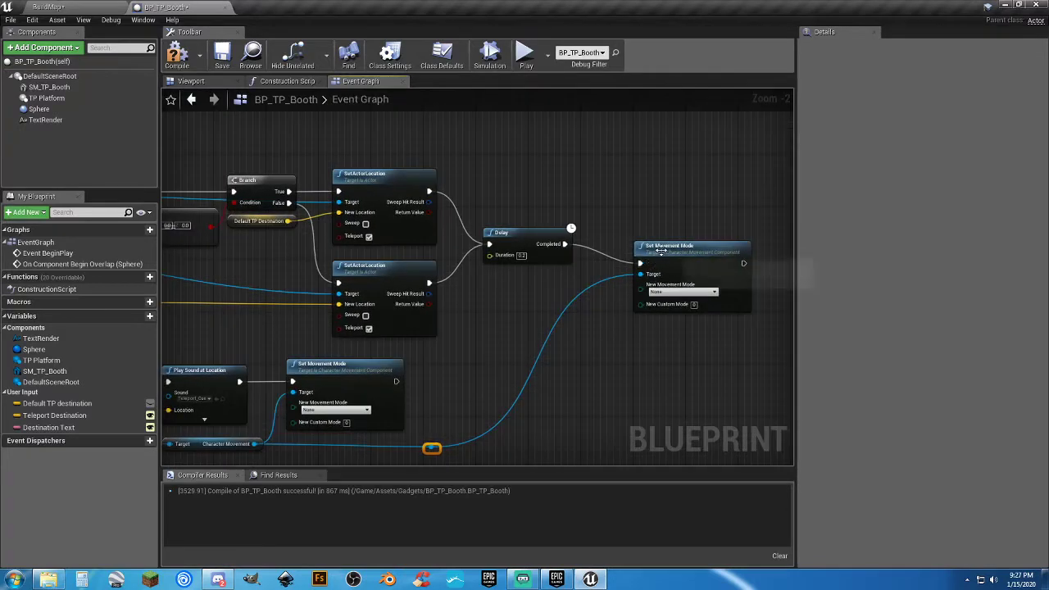
{"action": "left_click_drag", "start_coordinate": [662, 253], "coordinate": [629, 233]}
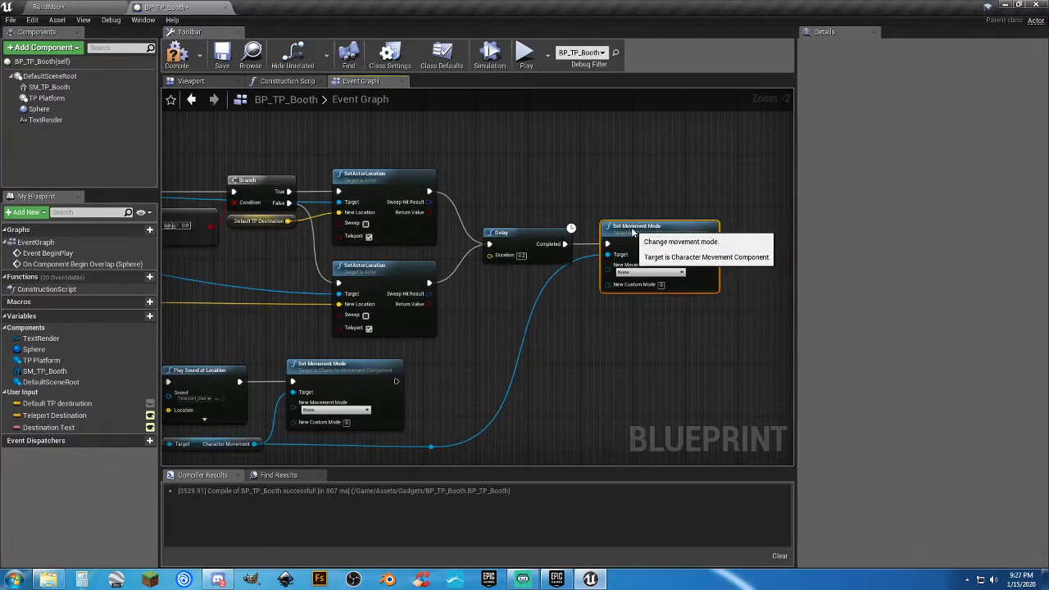
{"action": "left_click", "coordinate": [603, 354]}
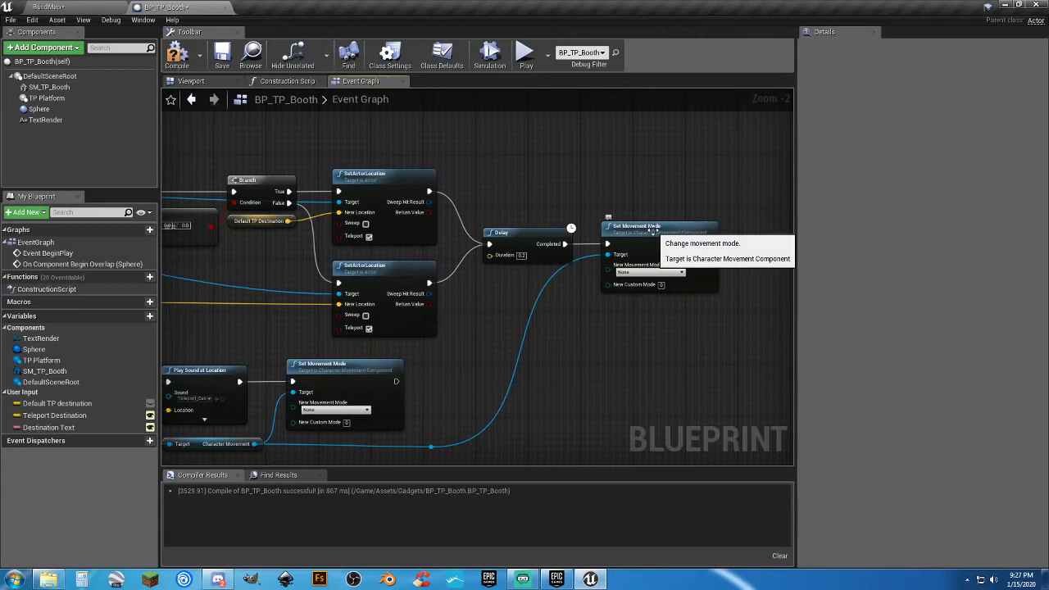
Set the copied node's New Movement Mode to Walking and the preceding Delay's duration to 1.0
{"action": "left_click", "coordinate": [649, 272]}
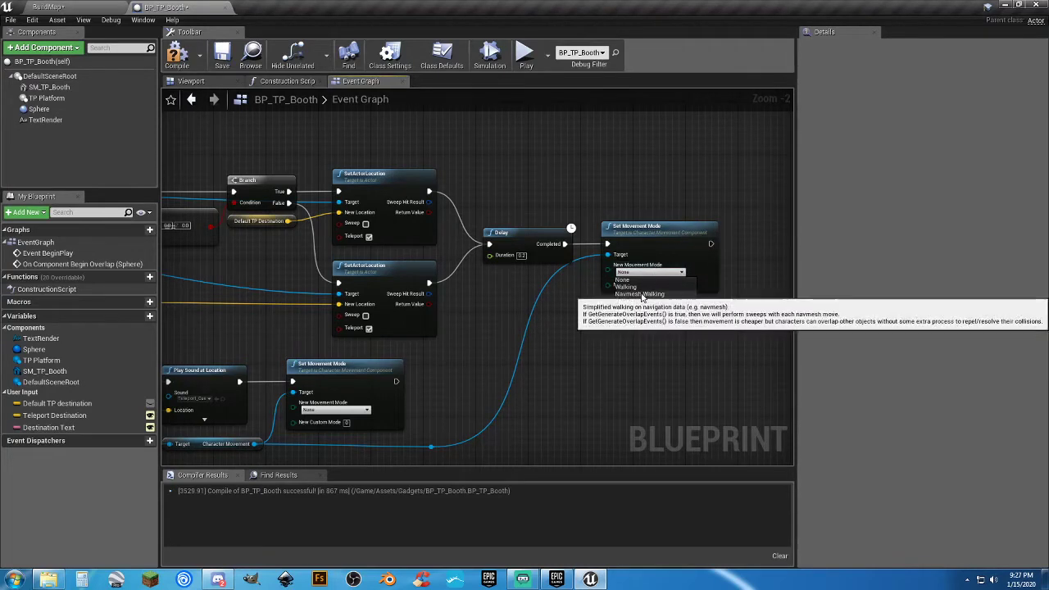
{"action": "left_click", "coordinate": [629, 287]}
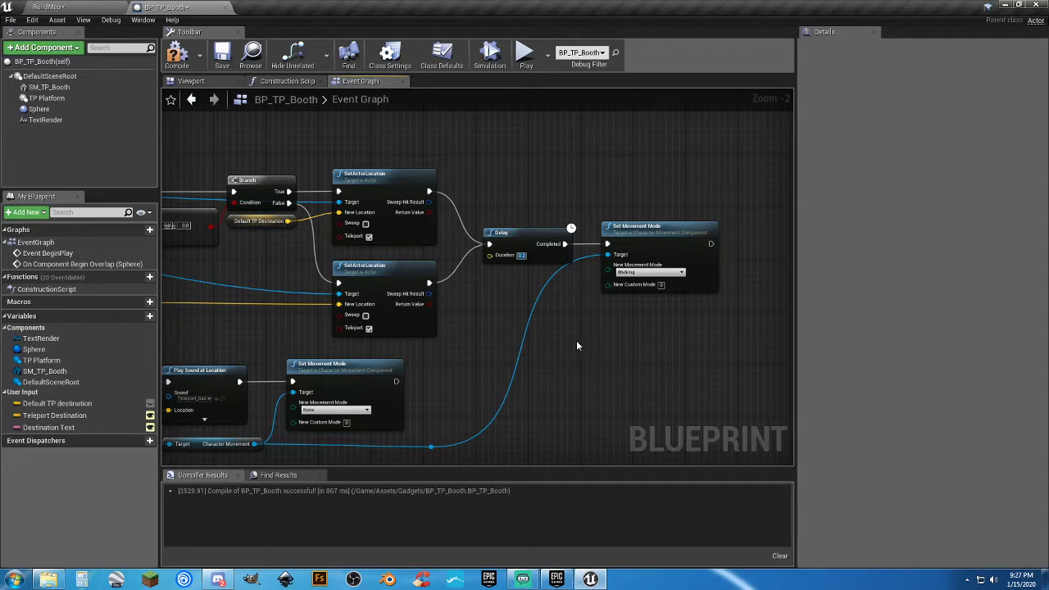
{"action": "type", "text": "1"}
{"action": "key", "text": "Return"}
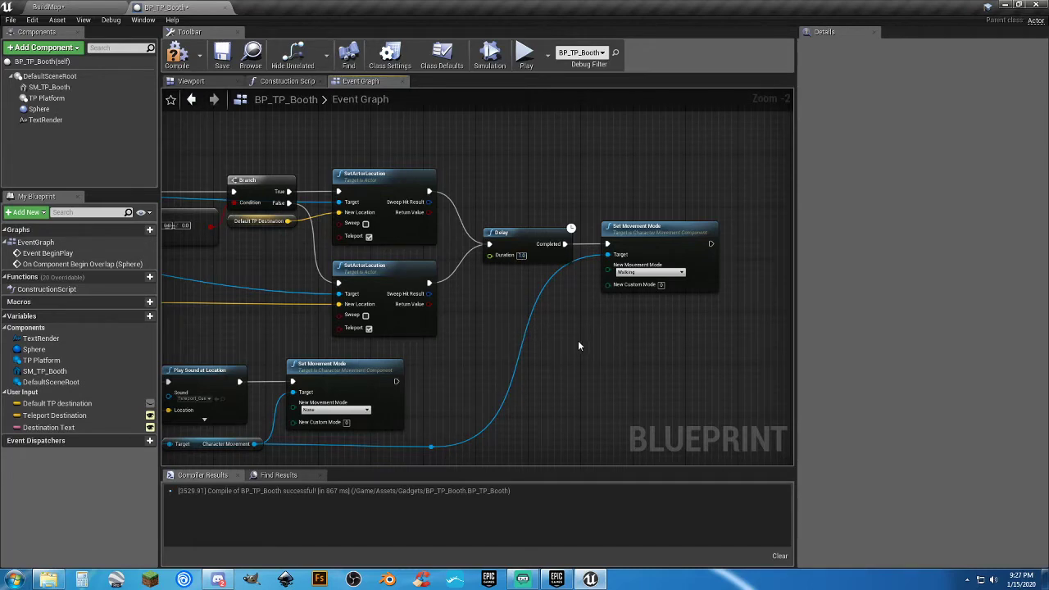
Compile and save the BP_TP_Booth blueprint, and return to the BuildMap level
{"action": "left_click", "coordinate": [175, 57]}
{"action": "left_click", "coordinate": [223, 59]}
{"action": "left_click", "coordinate": [85, 11]}
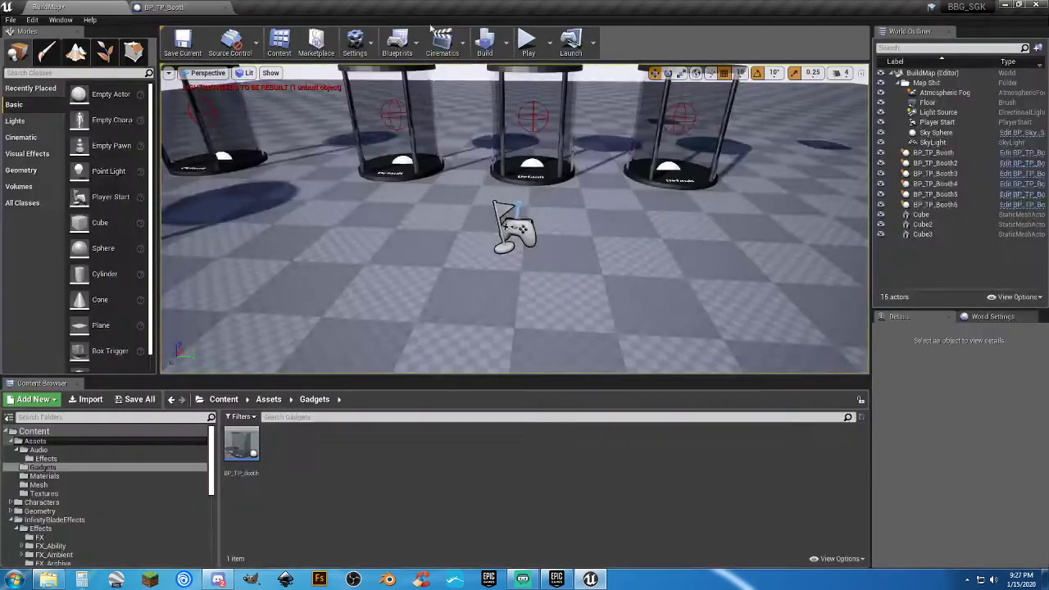
Play-test the level by running the character into the teleport booths and checking movement at each destination, and stop the session
{"action": "left_click", "coordinate": [530, 43]}
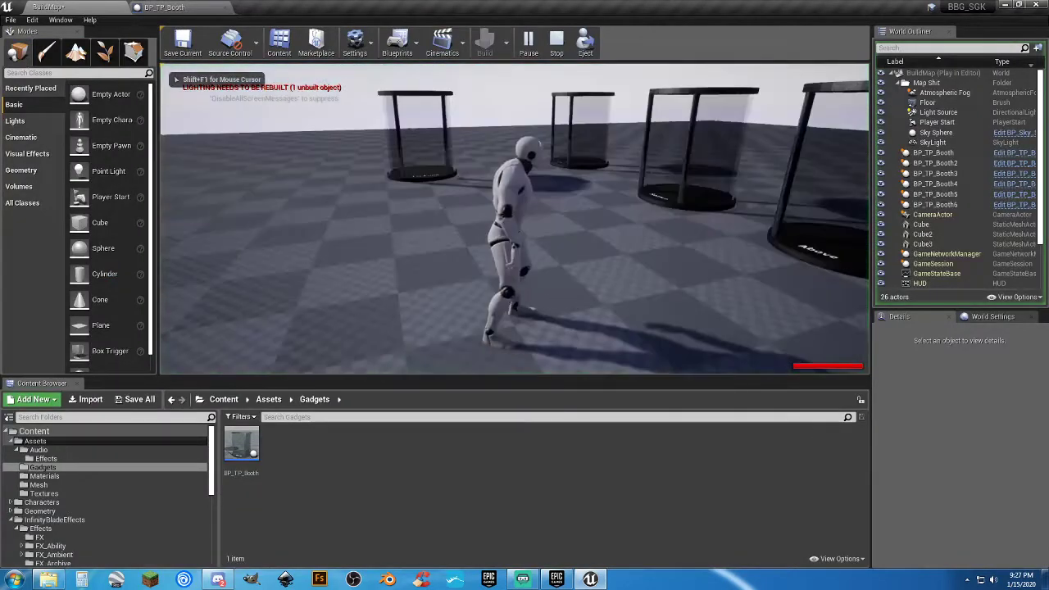
{"action": "key", "text": "w"}
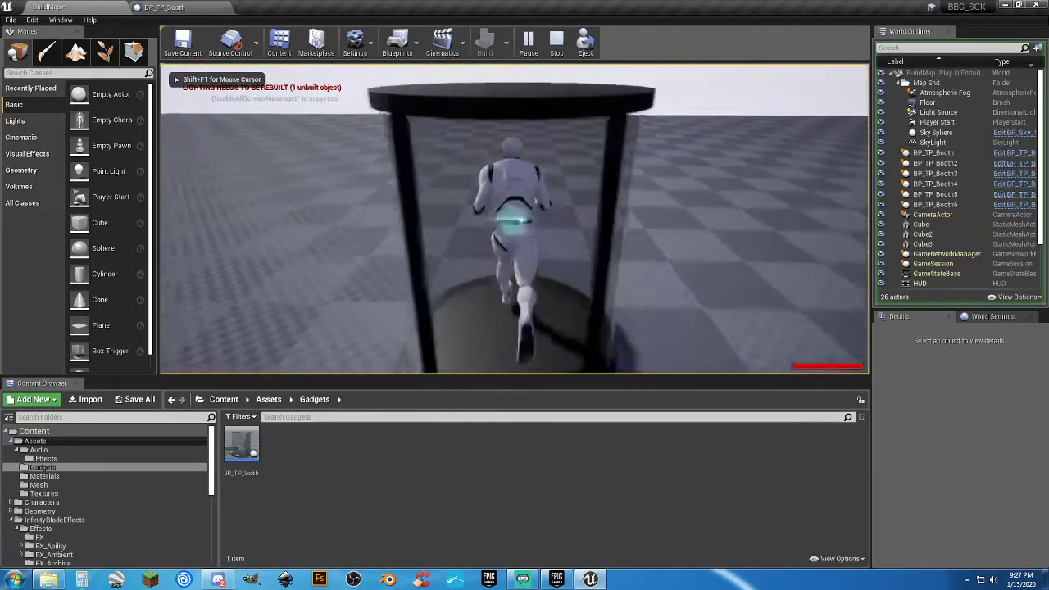
{"action": "key", "text": "w"}
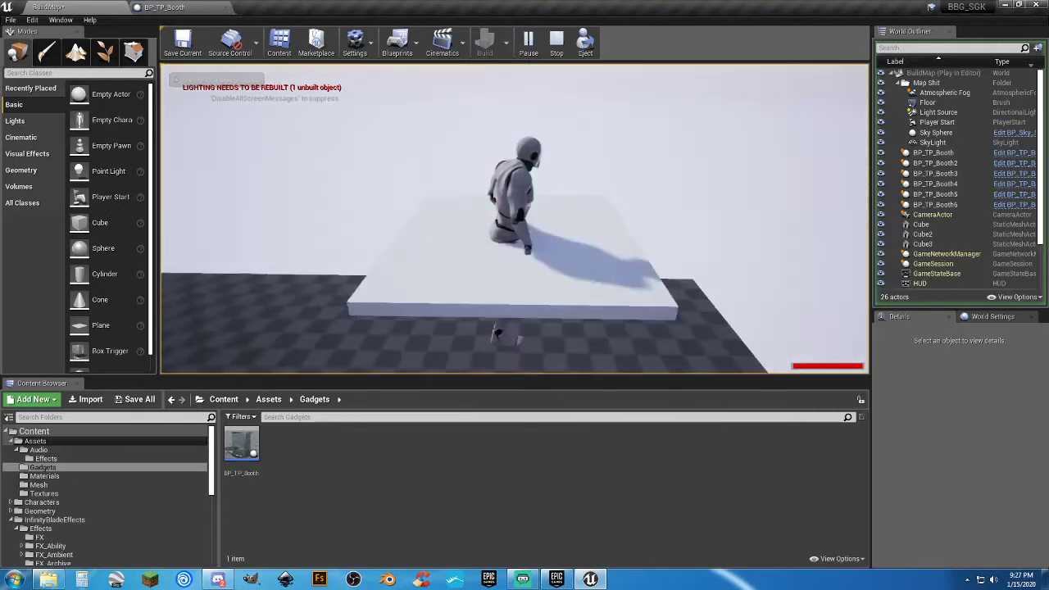
{"action": "key", "text": "w"}
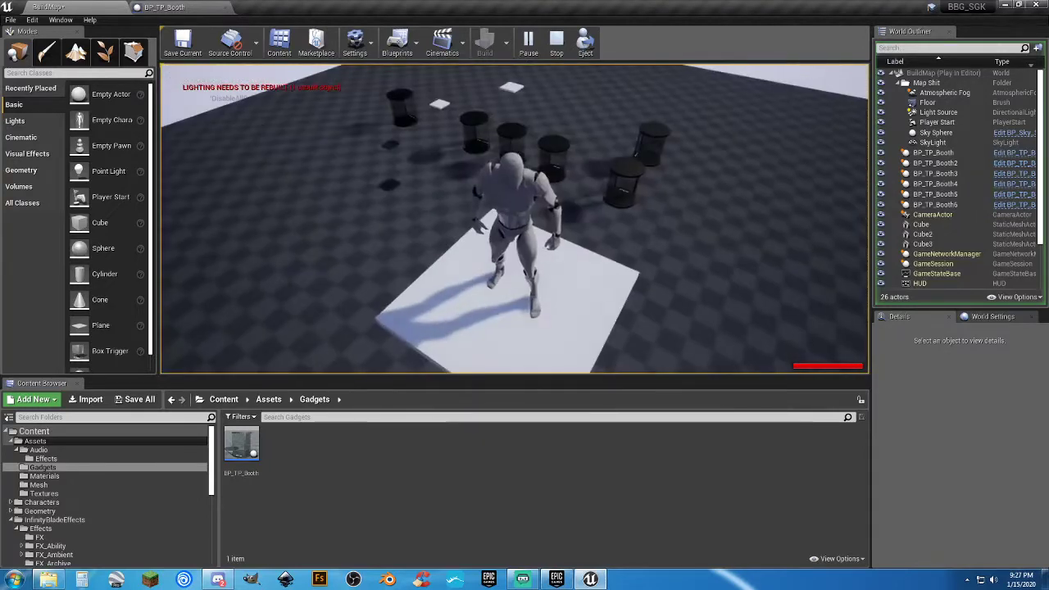
{"action": "key", "text": "w"}
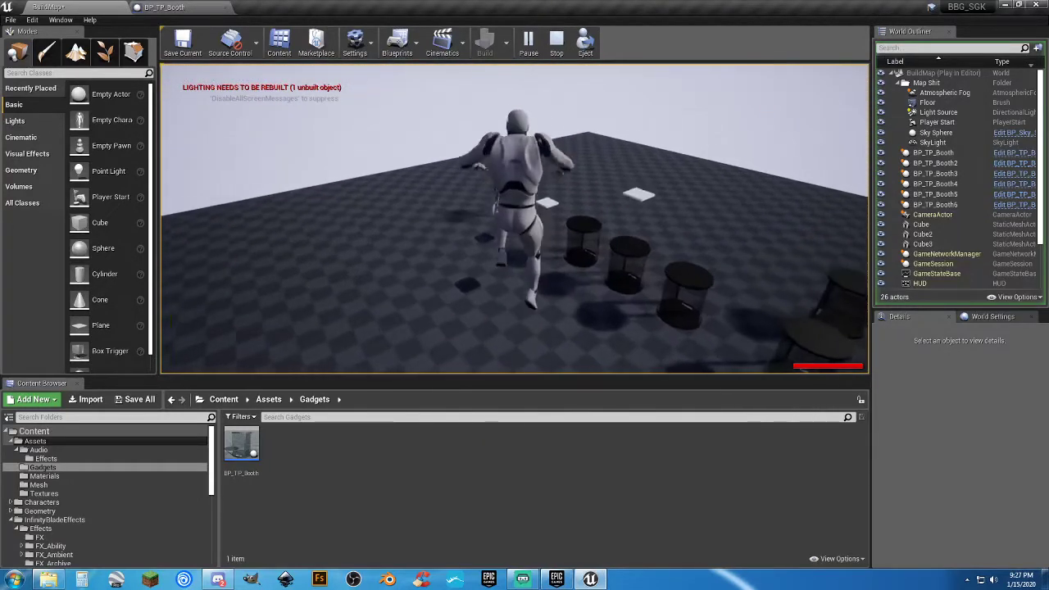
{"action": "key", "text": "w"}
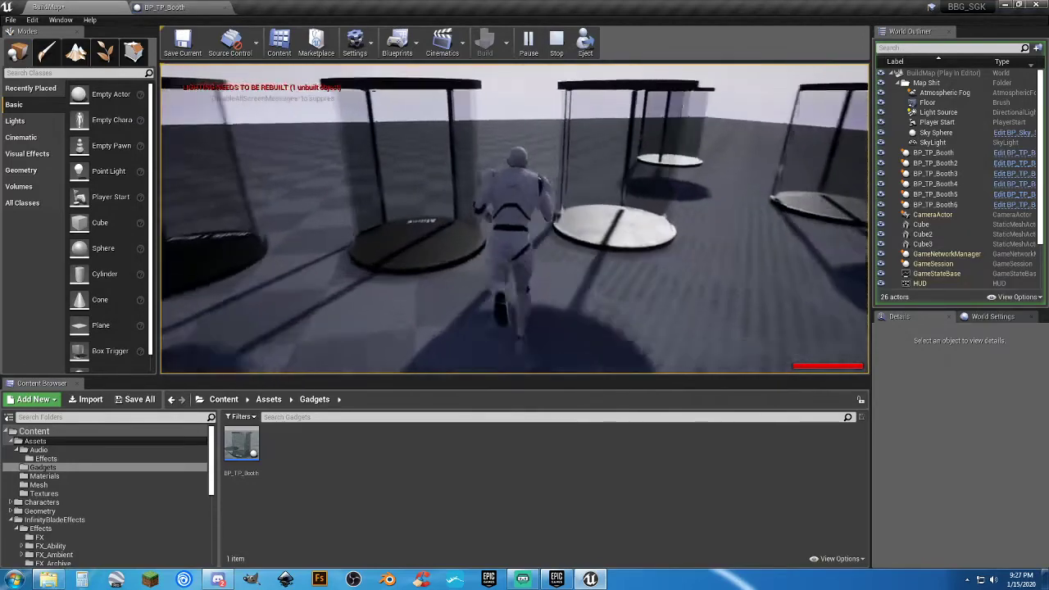
{"action": "key", "text": "w"}
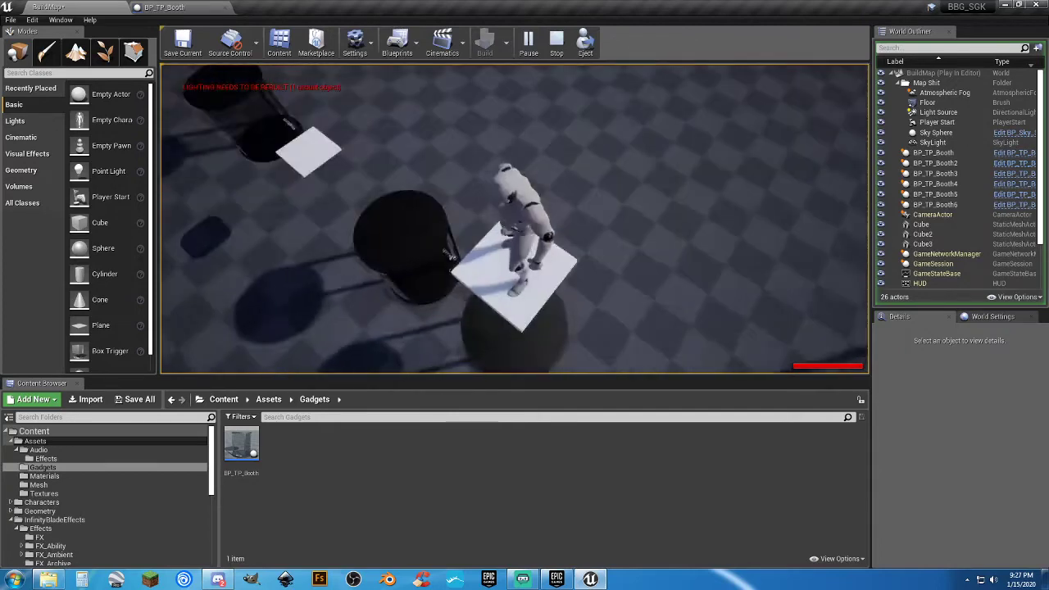
{"action": "key", "text": "w"}
{"action": "key", "text": "w"}
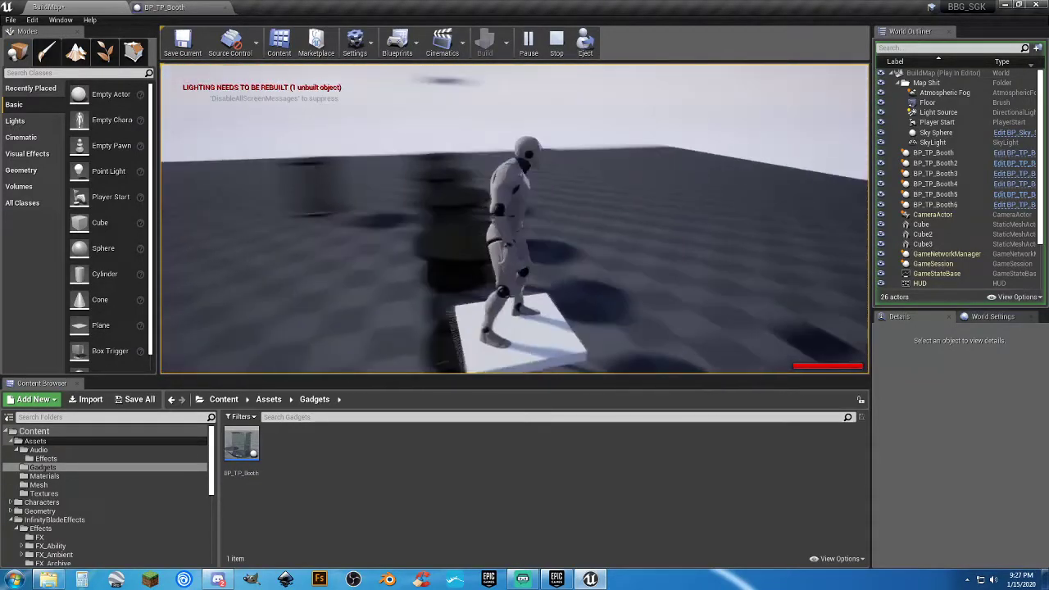
{"action": "key", "text": "a"}
{"action": "key", "text": "s"}
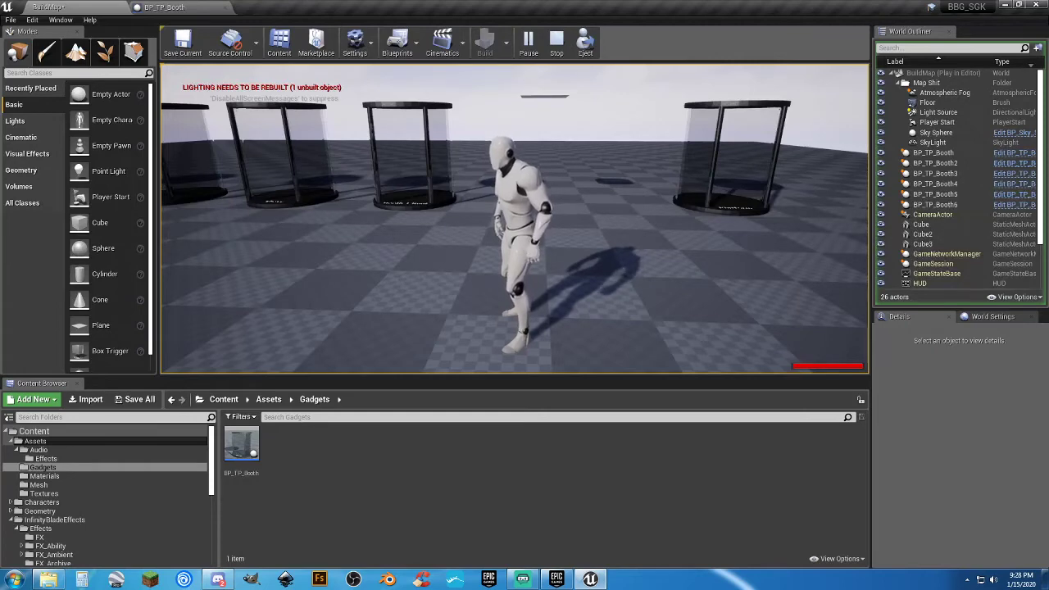
{"action": "key", "text": "Escape"}
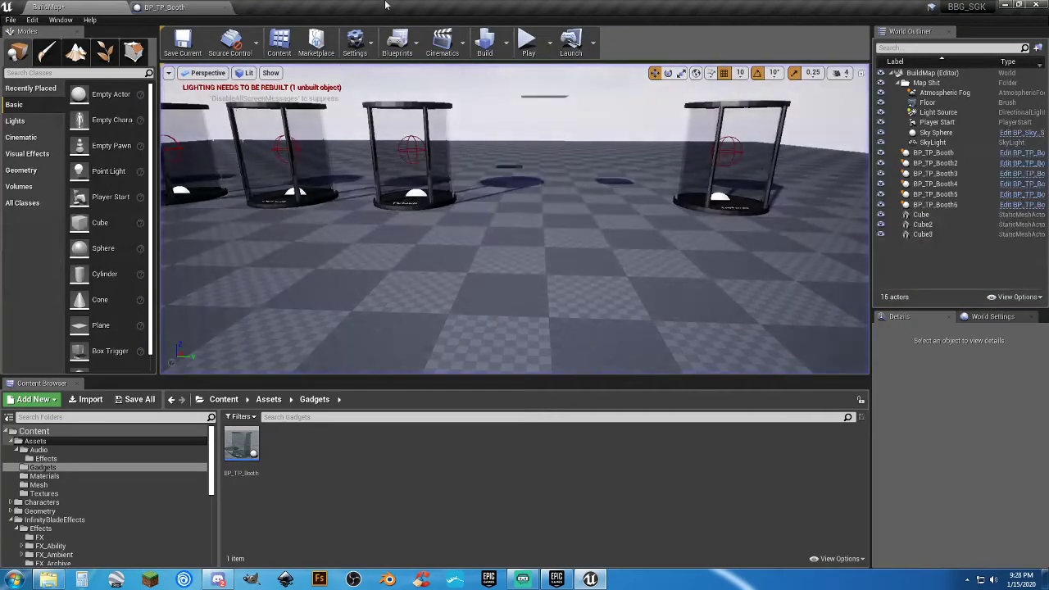
In the BP_TP_Booth graph, add a Then 2 output to the Sequence and connect it to the first Set Movement Mode instead of Play Sound at Location
{"action": "left_click", "coordinate": [164, 7]}
{"action": "right_click_drag", "start_coordinate": [460, 382], "coordinate": [759, 245]}
{"action": "right_click_drag", "start_coordinate": [517, 367], "coordinate": [591, 439]}
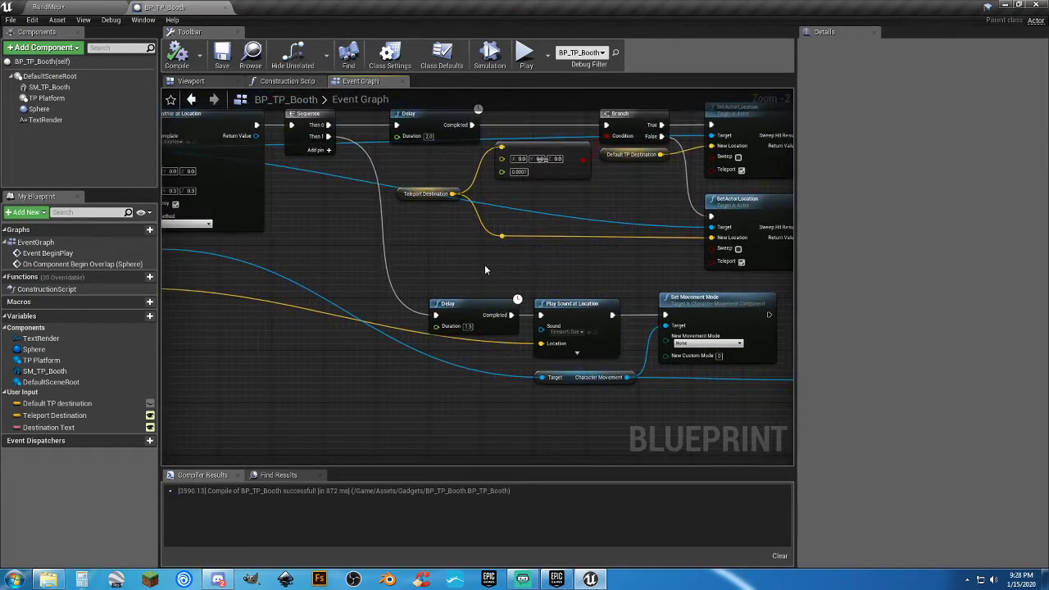
{"action": "left_click", "coordinate": [329, 151]}
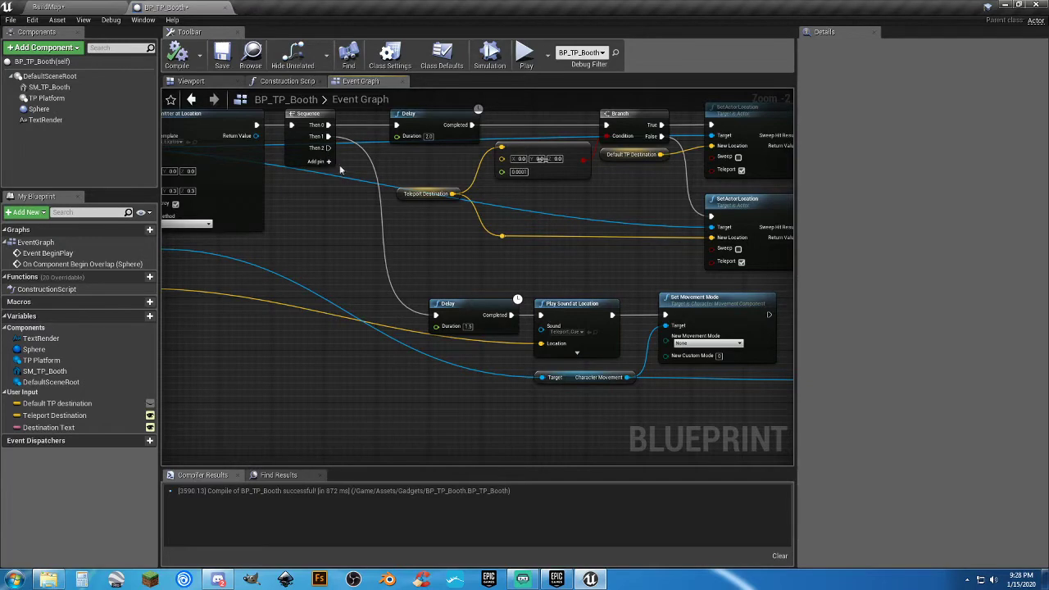
{"action": "left_click_drag", "start_coordinate": [329, 148], "coordinate": [664, 317]}
{"action": "right_click_drag", "start_coordinate": [639, 335], "coordinate": [569, 260]}
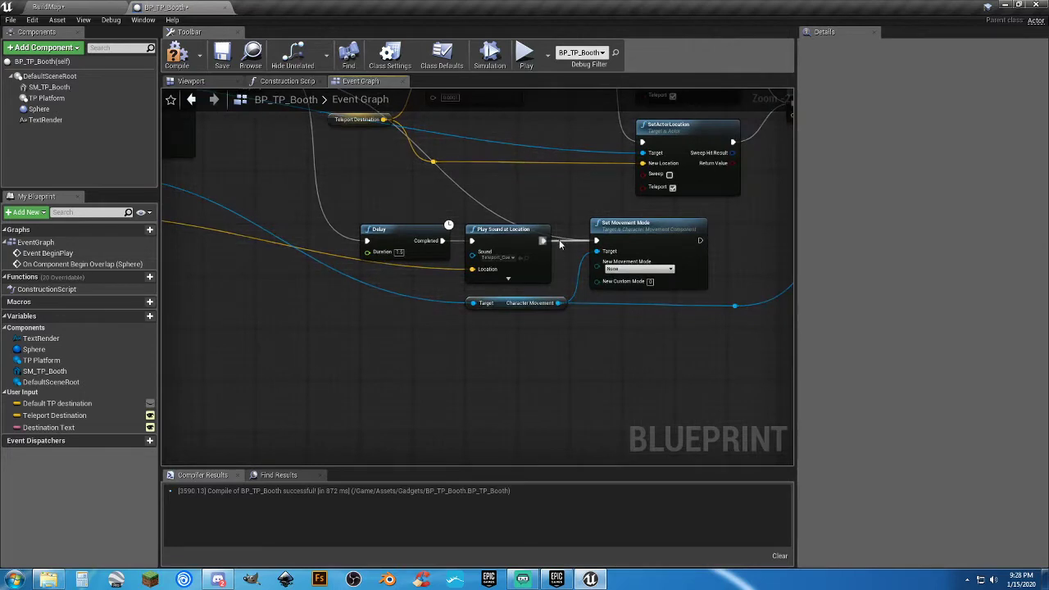
{"action": "left_click", "coordinate": [559, 241], "text": "ctrl"}
{"action": "left_click", "coordinate": [566, 203]}
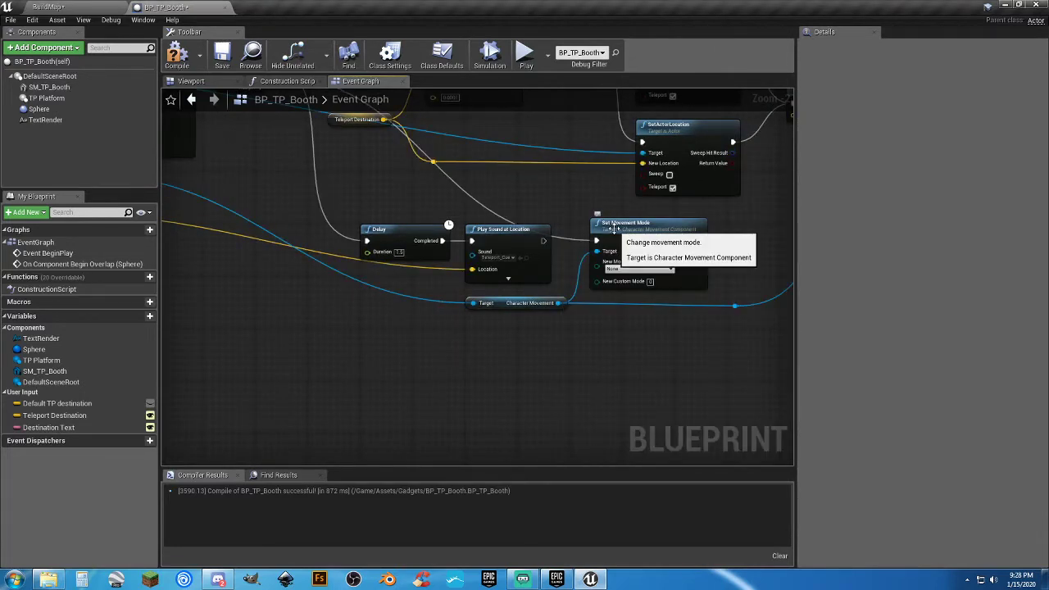
Move the Set Movement Mode and Character Movement nodes below Play Sound at Location, leaving free space in front of them
{"action": "left_click_drag", "start_coordinate": [614, 233], "coordinate": [386, 346]}
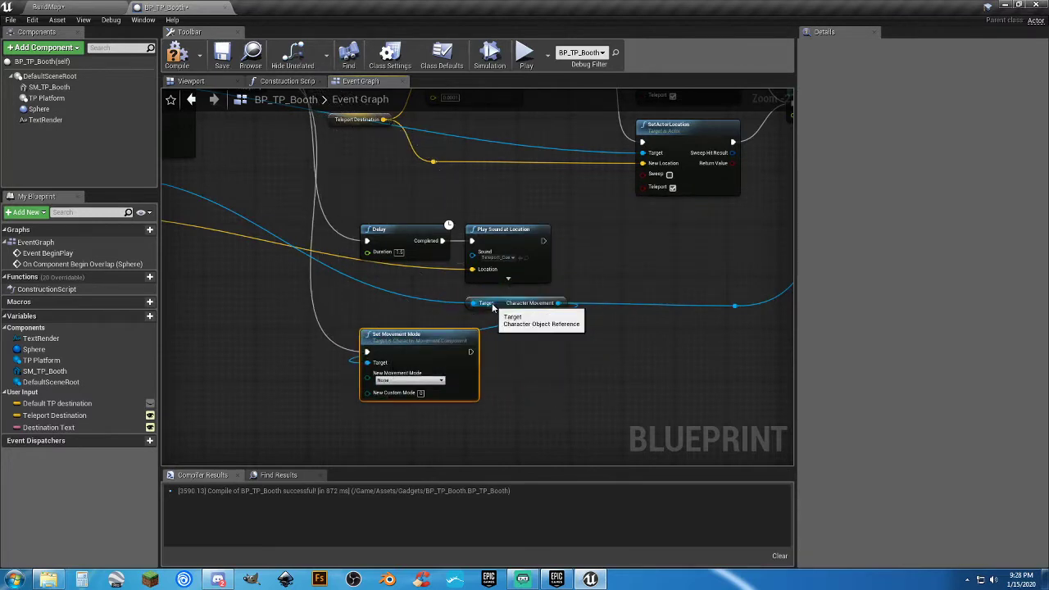
{"action": "left_click_drag", "start_coordinate": [492, 305], "coordinate": [402, 424]}
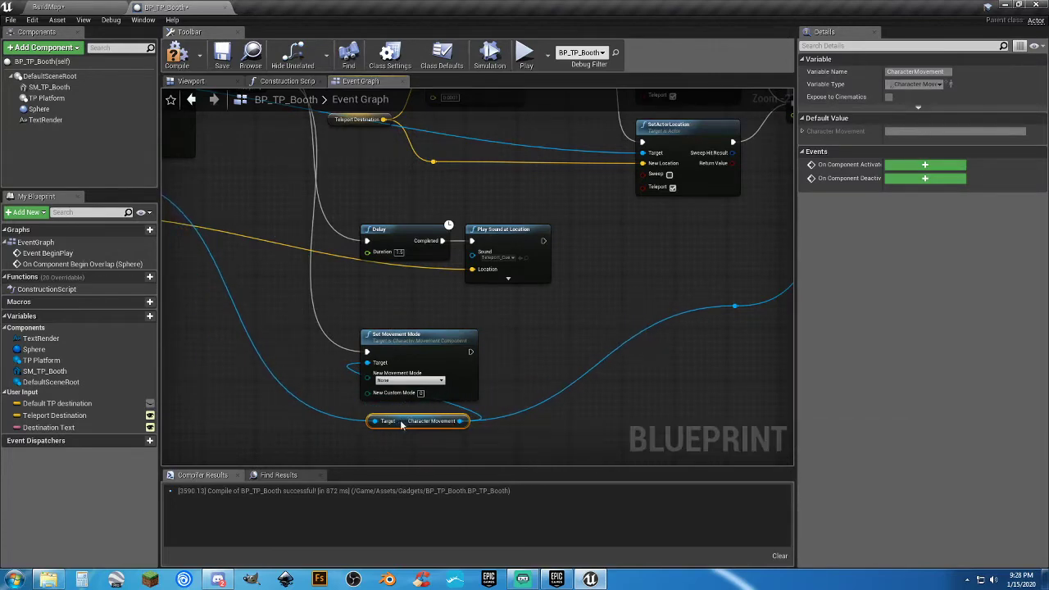
{"action": "right_click_drag", "start_coordinate": [463, 326], "coordinate": [507, 291]}
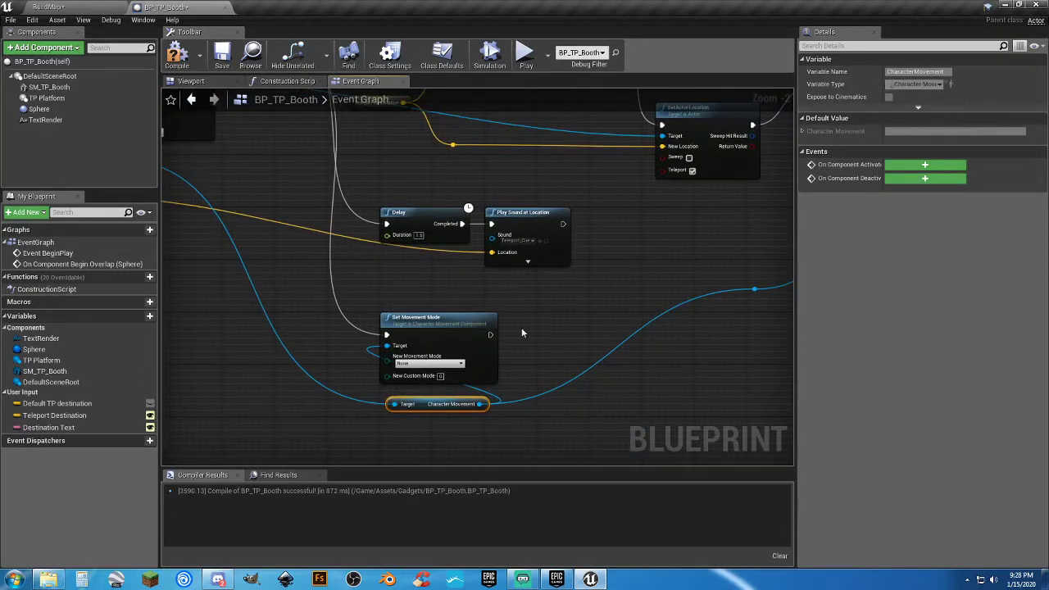
{"action": "left_click_drag", "start_coordinate": [543, 425], "coordinate": [571, 332]}
Add a Delay node in the free space in front of the lower Set Movement Mode node
{"action": "right_click_drag", "start_coordinate": [435, 323], "coordinate": [490, 387]}
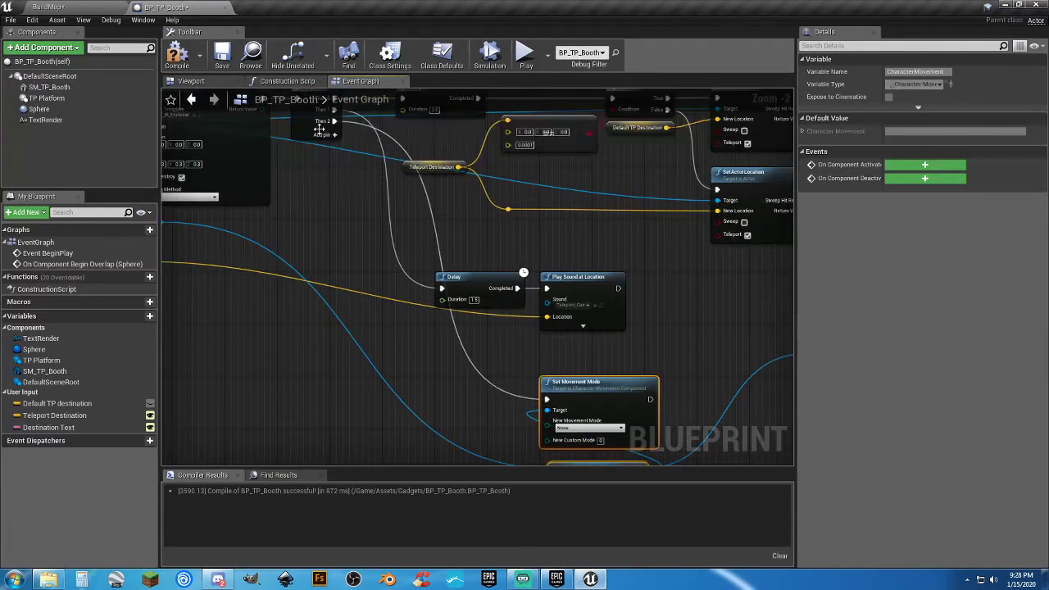
{"action": "left_click_drag", "start_coordinate": [333, 122], "coordinate": [364, 199]}
{"action": "left_click", "coordinate": [340, 383]}
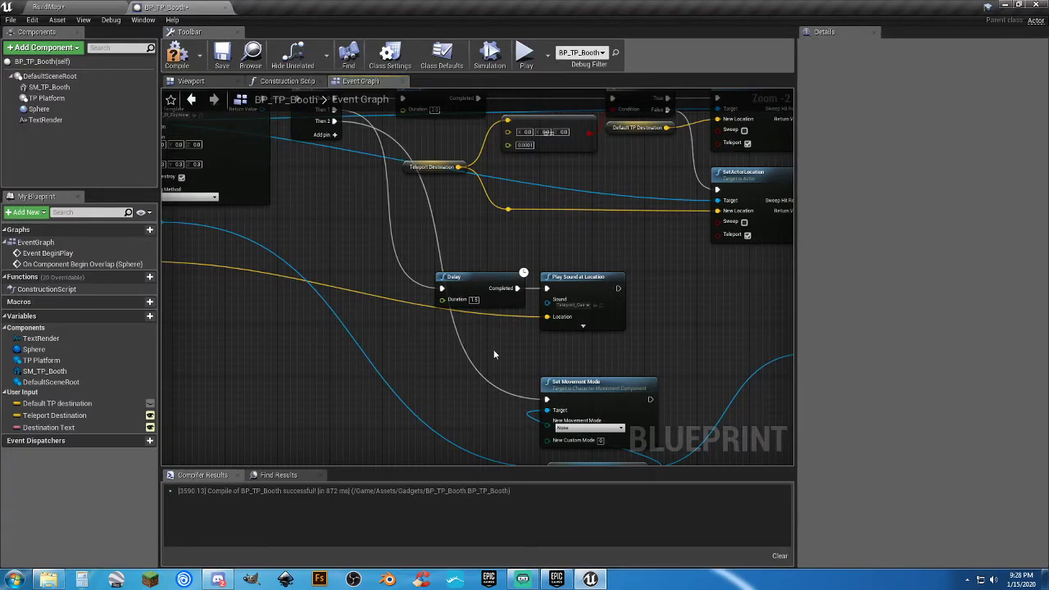
{"action": "right_click", "coordinate": [428, 391]}
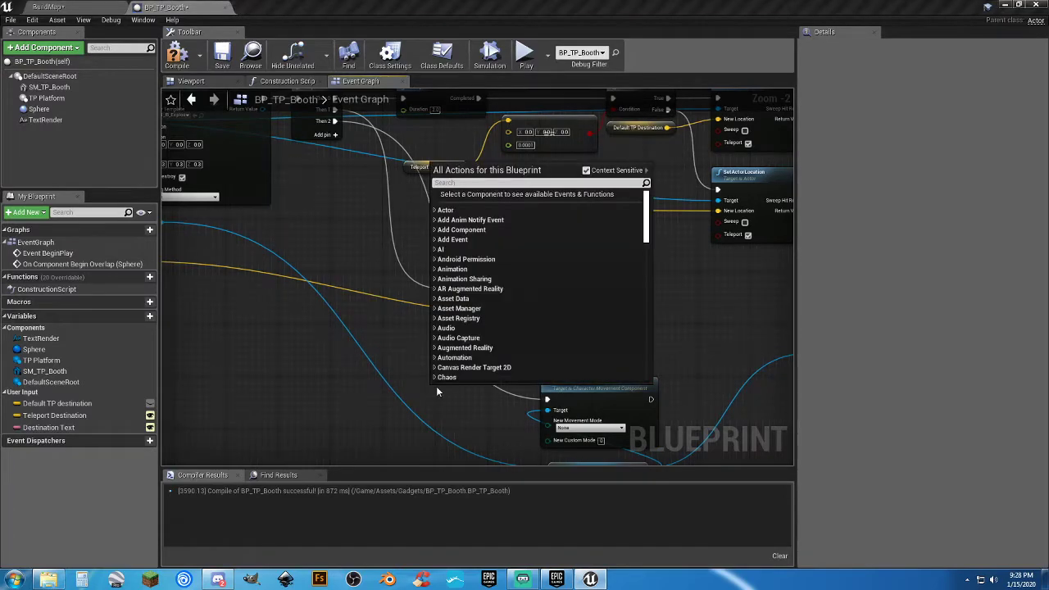
{"action": "type", "text": "delay"}
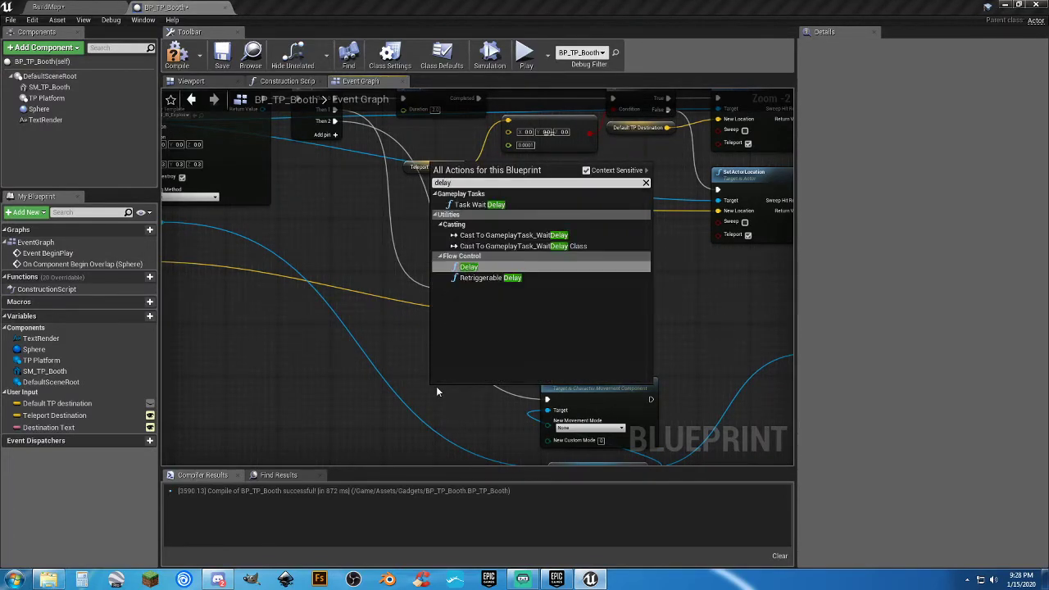
{"action": "key", "text": "Return"}
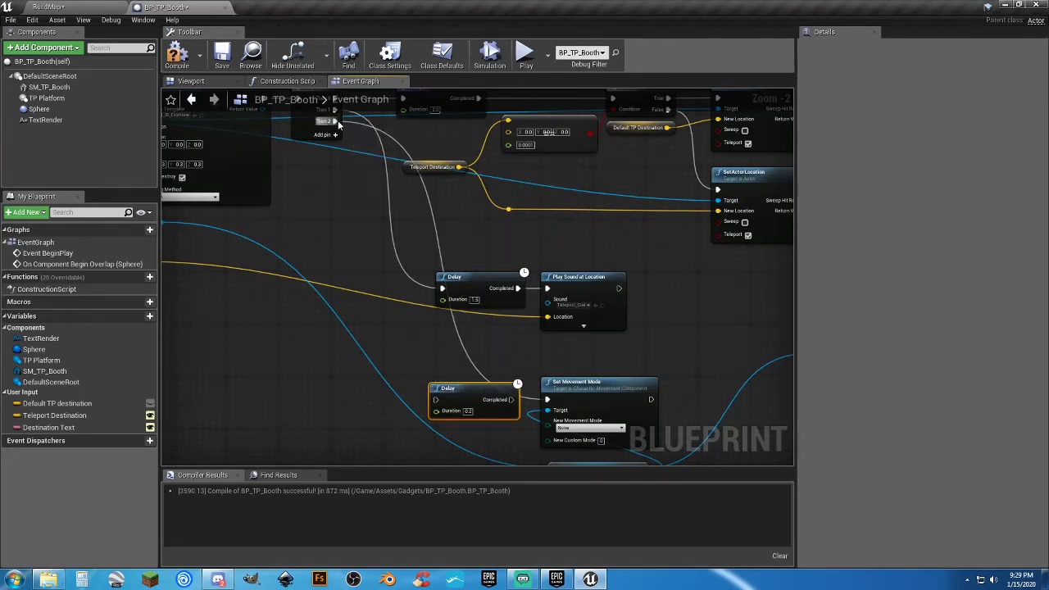
Route the Sequence's Then 2 output through the new Delay into Set Movement Mode, and set the Delay's duration to 1
{"action": "left_click_drag", "start_coordinate": [334, 121], "coordinate": [440, 400]}
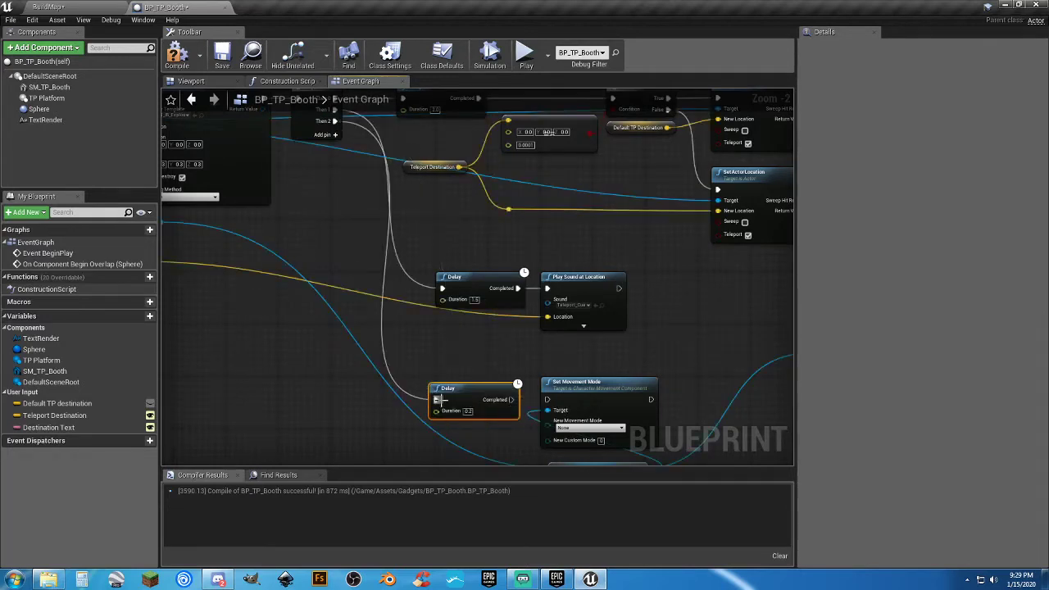
{"action": "left_click_drag", "start_coordinate": [517, 401], "coordinate": [548, 401]}
{"action": "left_click", "coordinate": [468, 411]}
{"action": "type", "text": "1"}
{"action": "key", "text": "Return"}
Move the Character Movement node underneath the new Delay, in front of the lower Set Movement Mode
{"action": "right_click_drag", "start_coordinate": [503, 345], "coordinate": [490, 287]}
{"action": "right_click_drag", "start_coordinate": [653, 301], "coordinate": [416, 305]}
{"action": "scroll", "coordinate": [454, 285], "scroll_direction": "down", "scroll_amount": 2}
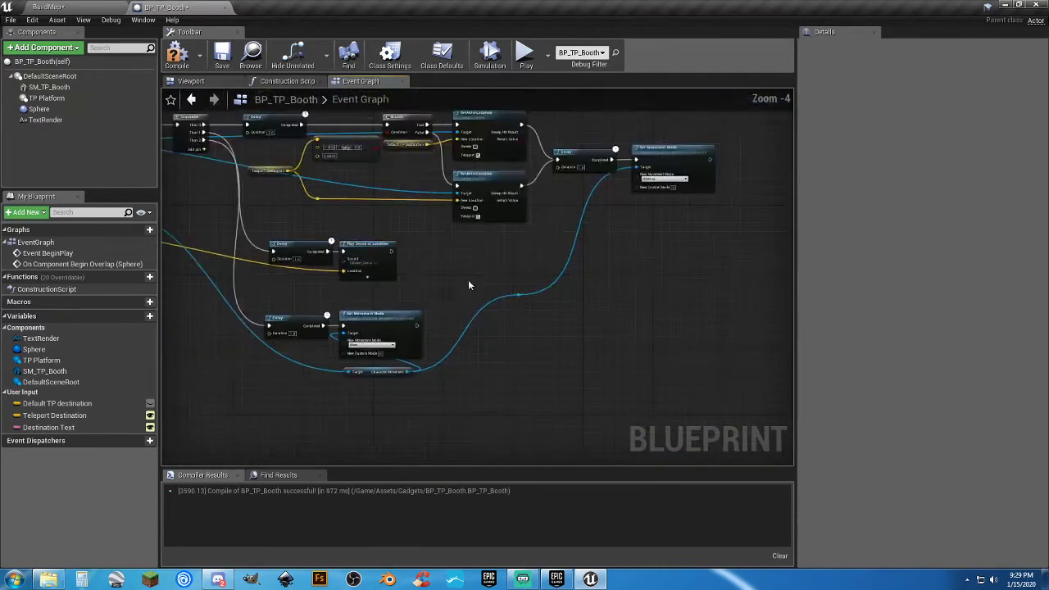
{"action": "right_click_drag", "start_coordinate": [469, 285], "coordinate": [464, 310]}
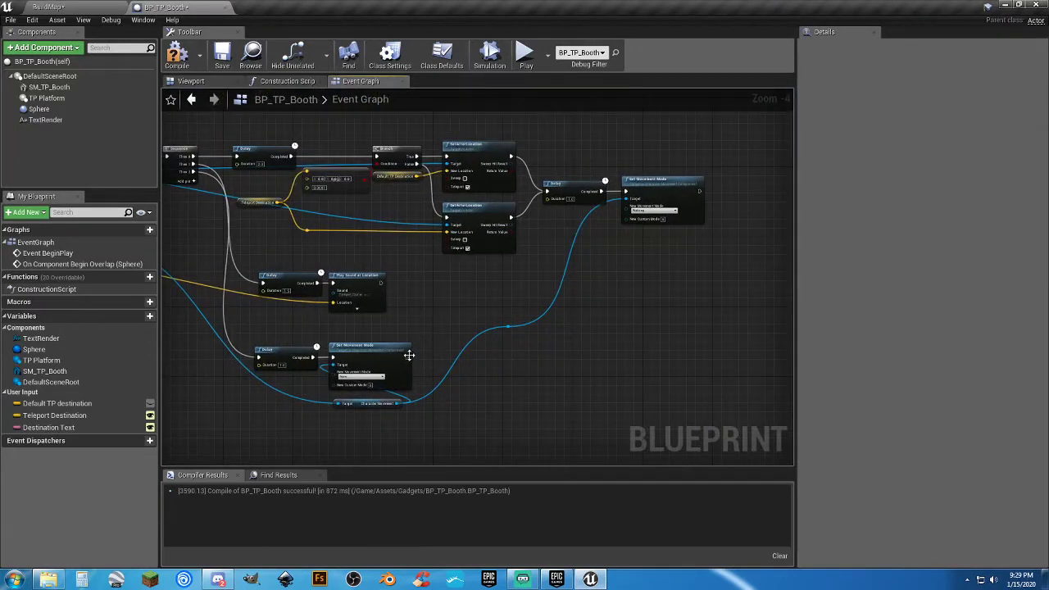
{"action": "left_click_drag", "start_coordinate": [398, 322], "coordinate": [264, 261]}
{"action": "left_click_drag", "start_coordinate": [354, 405], "coordinate": [276, 388]}
{"action": "left_click", "coordinate": [416, 422]}
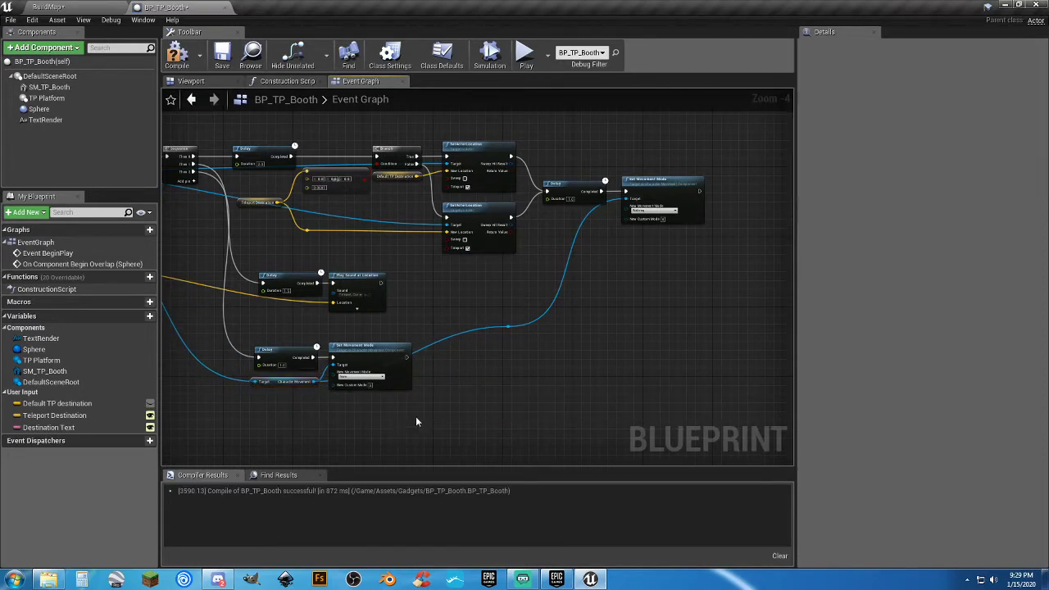
Reposition the reroute point on the Character Movement wire just above and beyond the lower Set Movement Mode node
{"action": "double_click", "coordinate": [509, 327]}
{"action": "left_click", "coordinate": [509, 327]}
{"action": "left_click_drag", "start_coordinate": [509, 328], "coordinate": [337, 411]}
{"action": "left_click_drag", "start_coordinate": [337, 411], "coordinate": [443, 318]}
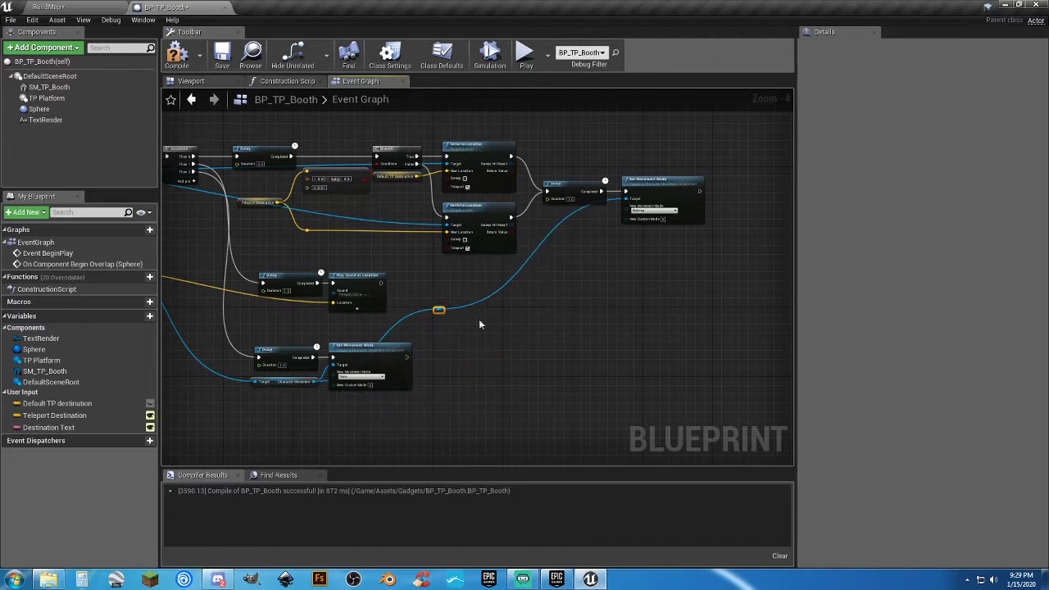
Compile and save the BP_TP_Booth blueprint with the delayed movement lock
{"action": "right_click_drag", "start_coordinate": [529, 304], "coordinate": [718, 341]}
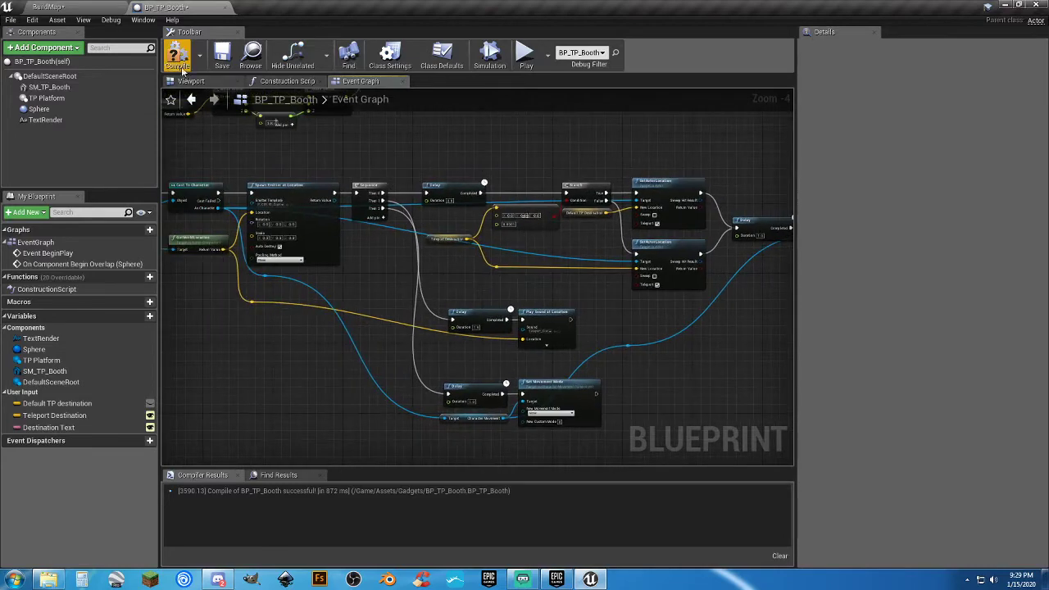
{"action": "left_click", "coordinate": [218, 58]}
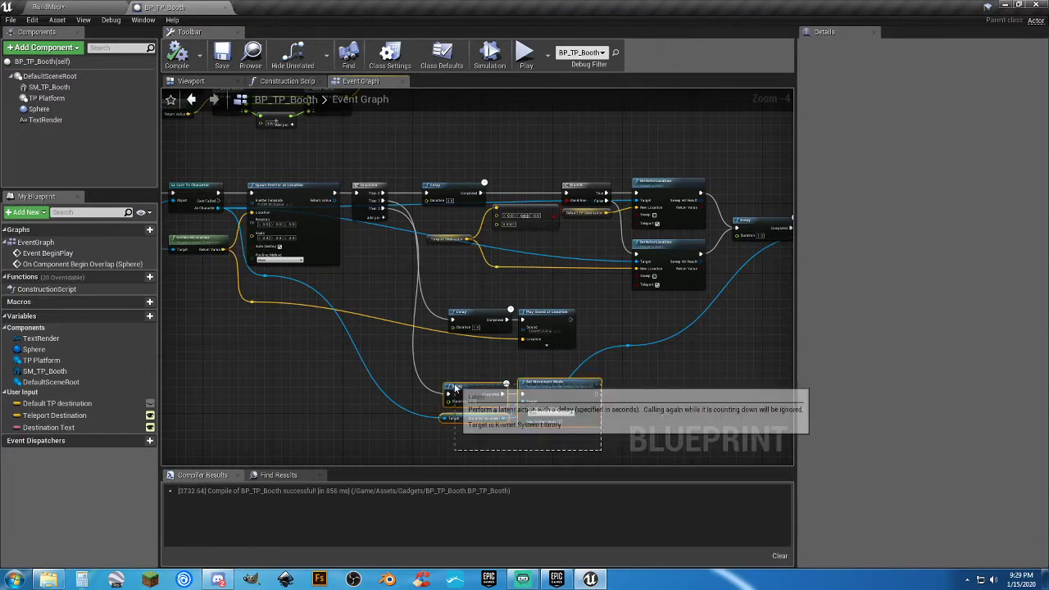
{"action": "left_click_drag", "start_coordinate": [578, 365], "coordinate": [446, 308]}
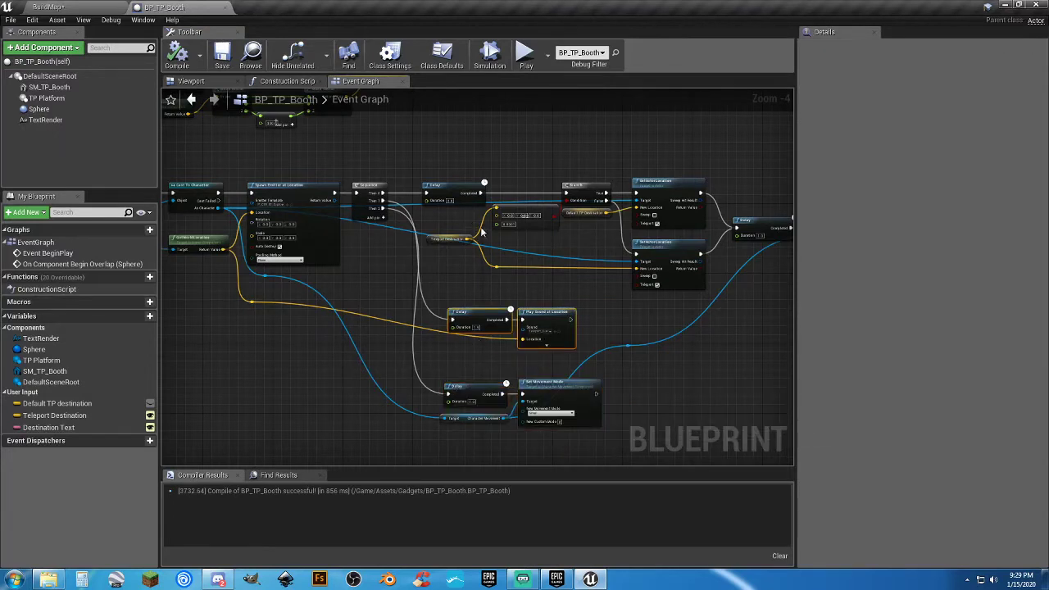
{"action": "left_click", "coordinate": [456, 190]}
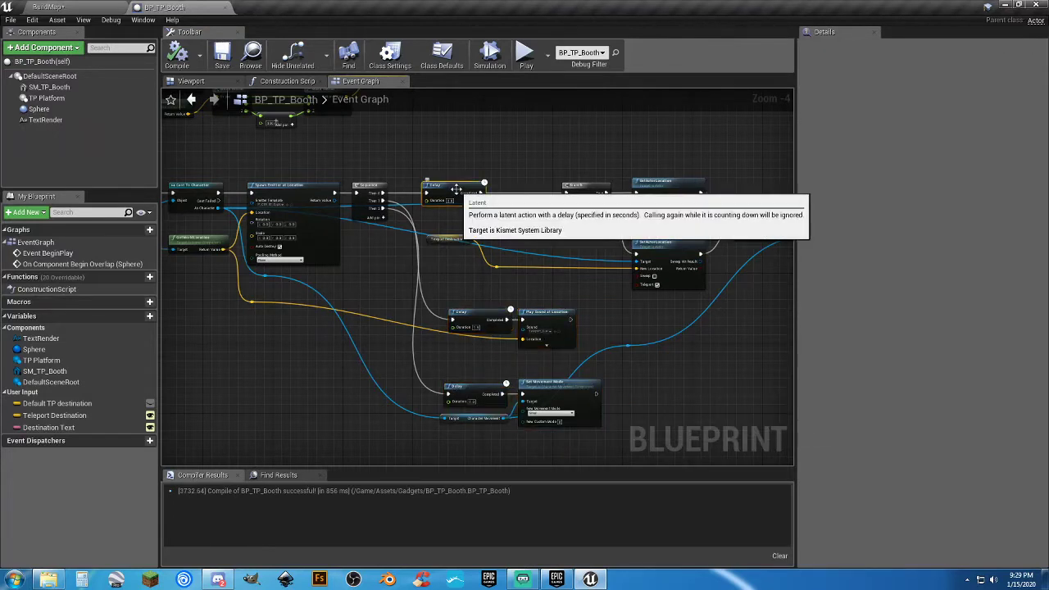
Play-test BuildMap by running the character into a teleport booth to check the movement lock, and stop the session
{"action": "left_click", "coordinate": [74, 11]}
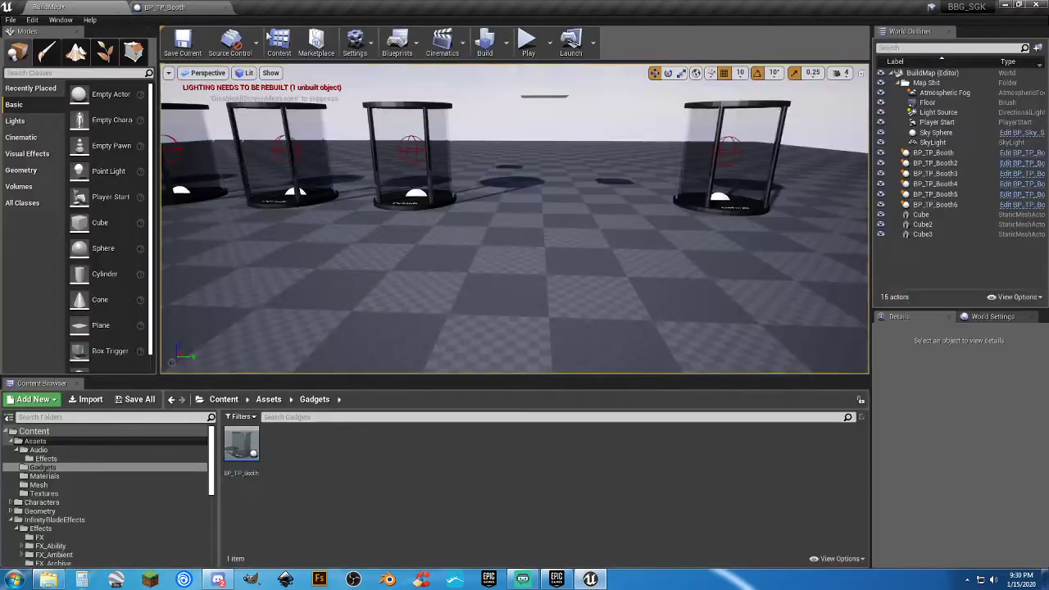
{"action": "left_click", "coordinate": [526, 42]}
{"action": "key", "text": "w"}
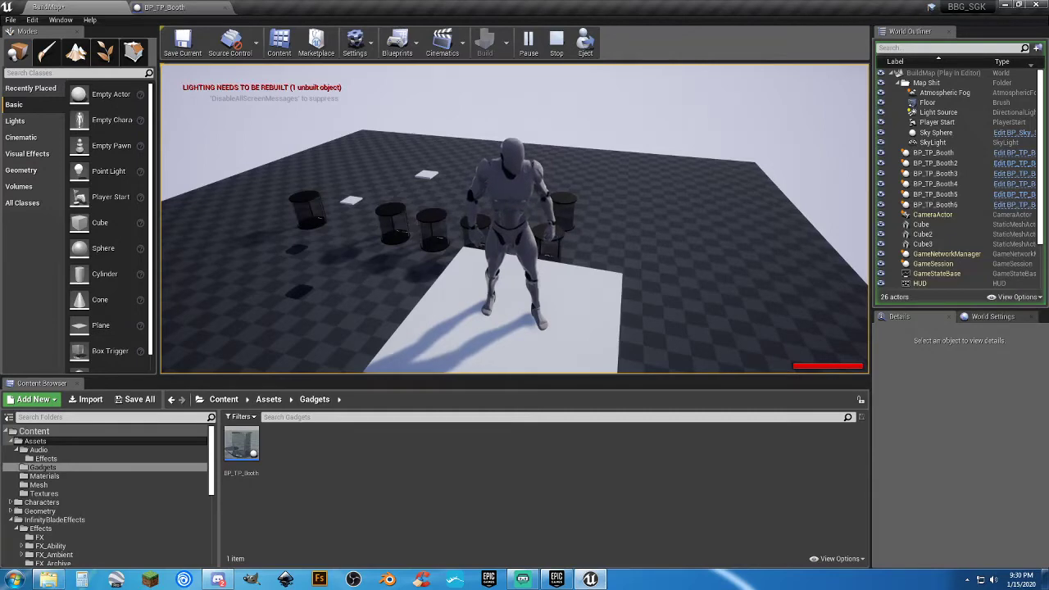
{"action": "key", "text": "Escape"}
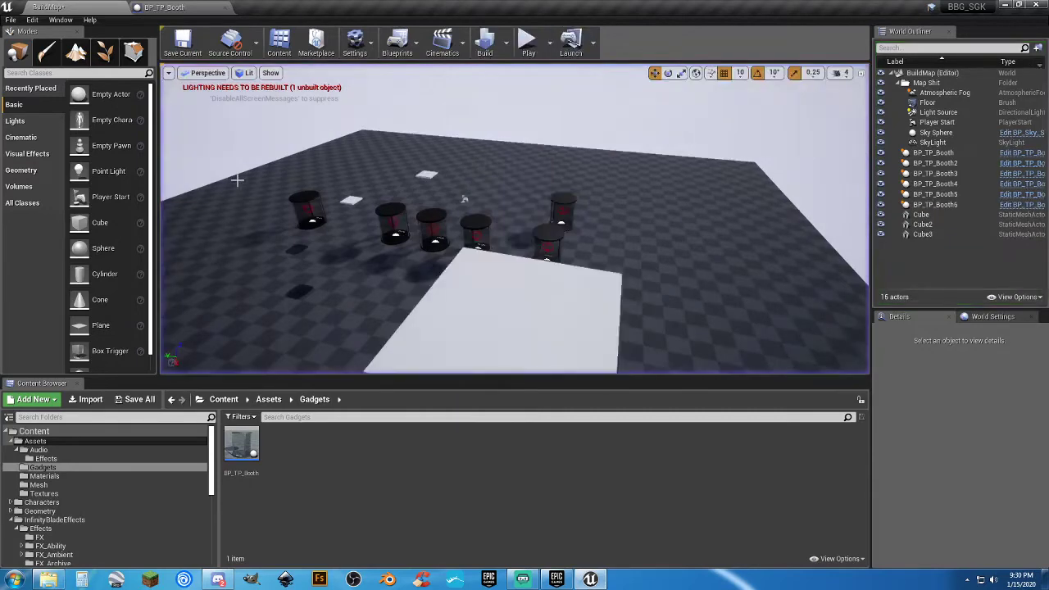
Back in the BP_TP_Booth graph, set the Z offset added between Break Vector and Make Vector to 350
{"action": "left_click", "coordinate": [164, 7]}
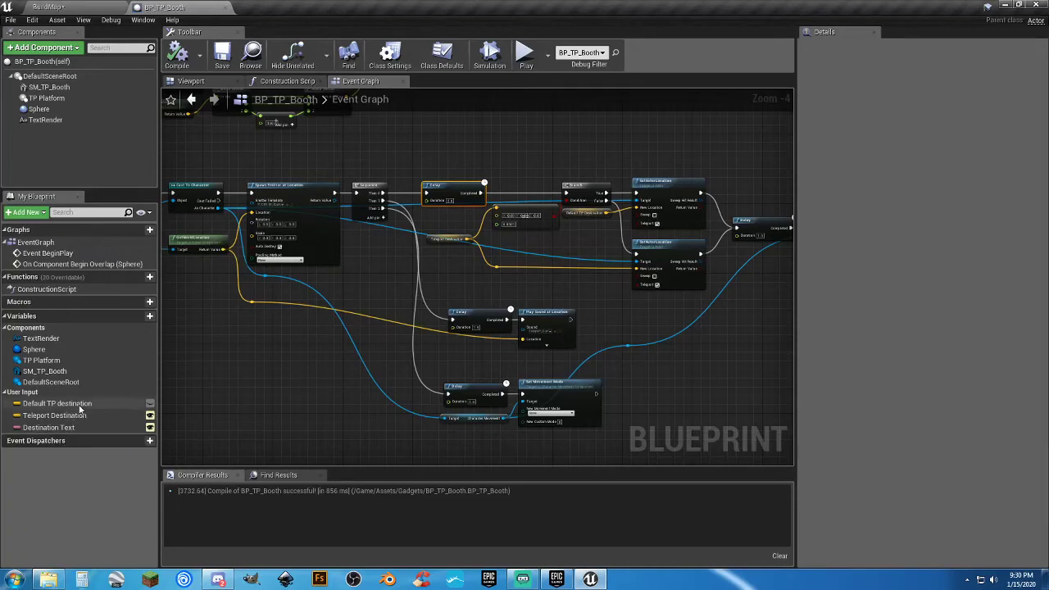
{"action": "right_click_drag", "start_coordinate": [345, 147], "coordinate": [638, 289]}
{"action": "scroll", "coordinate": [555, 272], "scroll_direction": "up", "scroll_amount": 4}
{"action": "right_click_drag", "start_coordinate": [457, 317], "coordinate": [548, 319]}
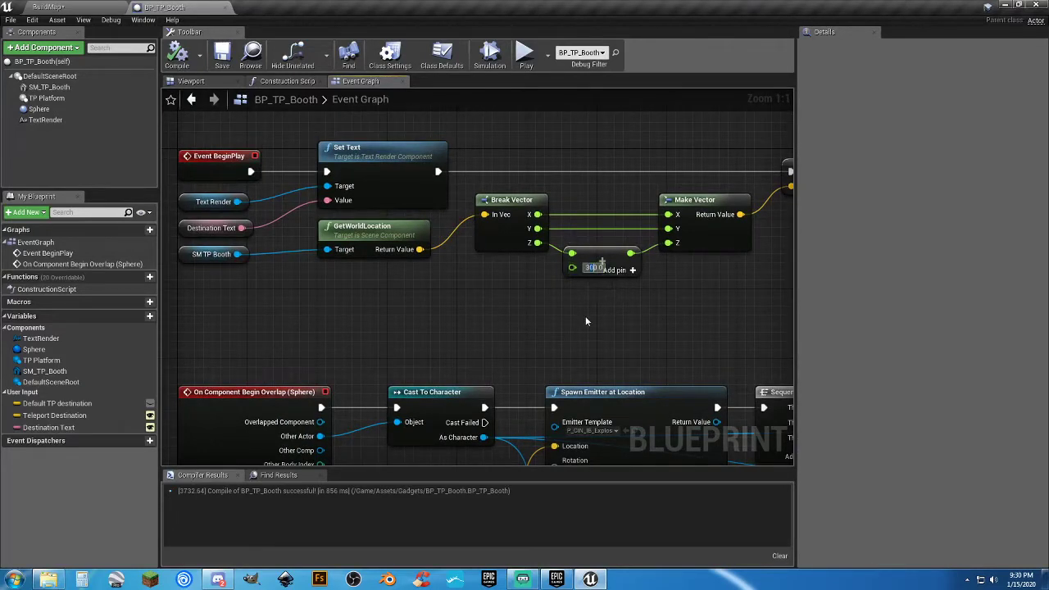
{"action": "type", "text": "5"}
{"action": "key", "text": "Return"}
Examine the default destination's Z offset chain and compare it with how Teleport Destination feeds the second SetActorLocation
{"action": "right_click_drag", "start_coordinate": [675, 316], "coordinate": [507, 283]}
{"action": "left_click_drag", "start_coordinate": [547, 264], "coordinate": [354, 157]}
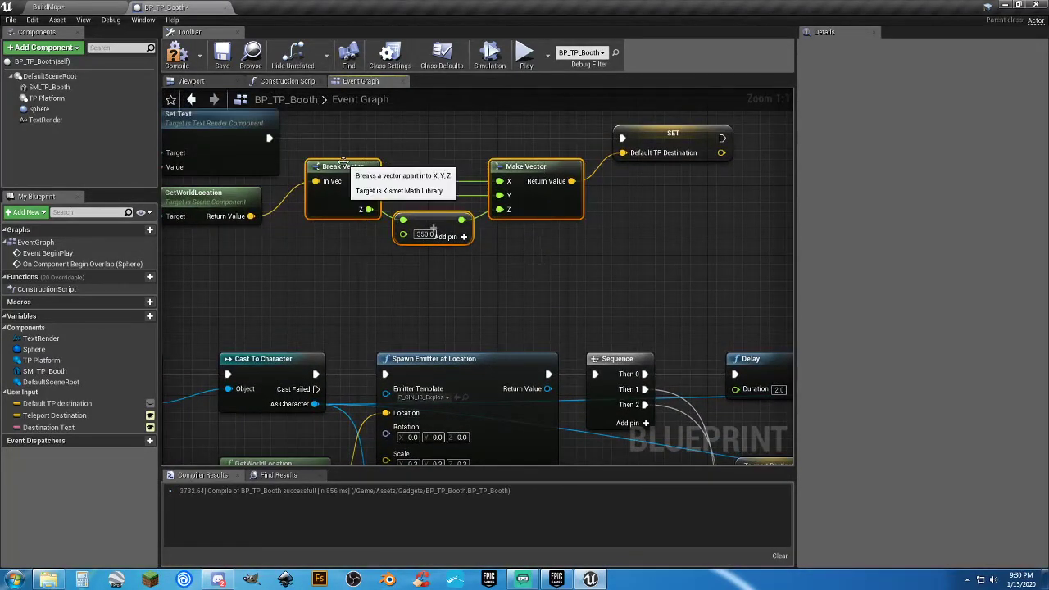
{"action": "left_click", "coordinate": [621, 305]}
{"action": "right_click_drag", "start_coordinate": [620, 304], "coordinate": [482, 137]}
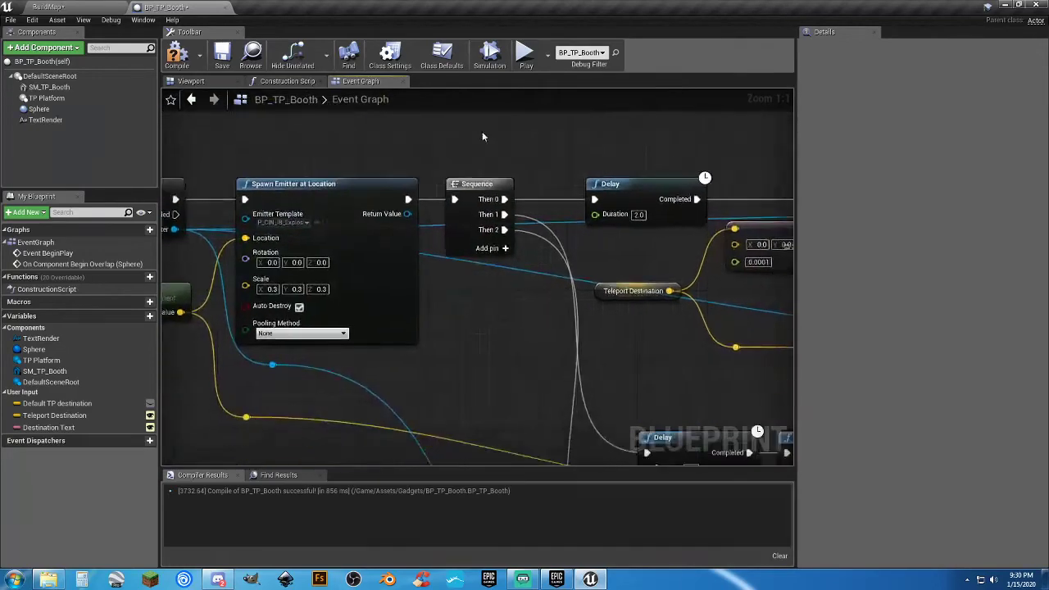
{"action": "right_click_drag", "start_coordinate": [662, 358], "coordinate": [390, 306]}
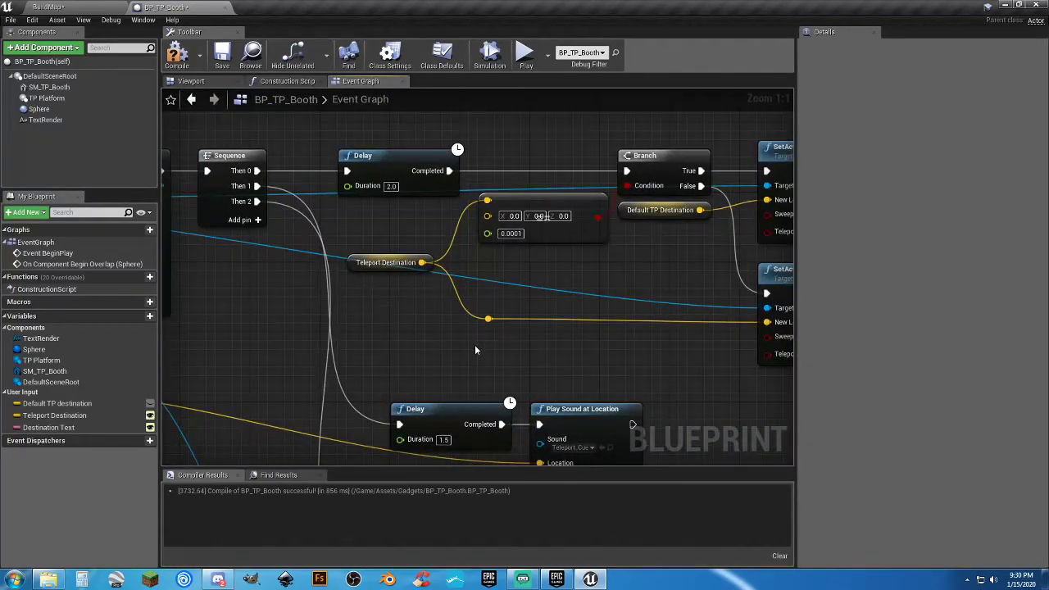
{"action": "right_click_drag", "start_coordinate": [474, 350], "coordinate": [382, 337]}
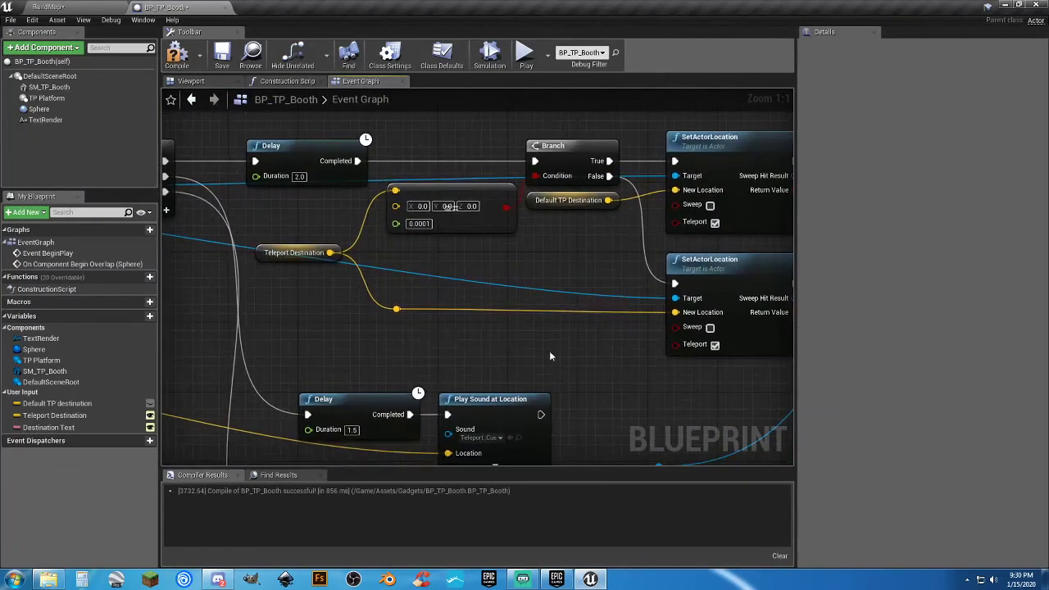
{"action": "right_click_drag", "start_coordinate": [549, 351], "coordinate": [480, 352]}
{"action": "right_click_drag", "start_coordinate": [346, 320], "coordinate": [756, 521]}
{"action": "right_click_drag", "start_coordinate": [304, 234], "coordinate": [297, 230]}
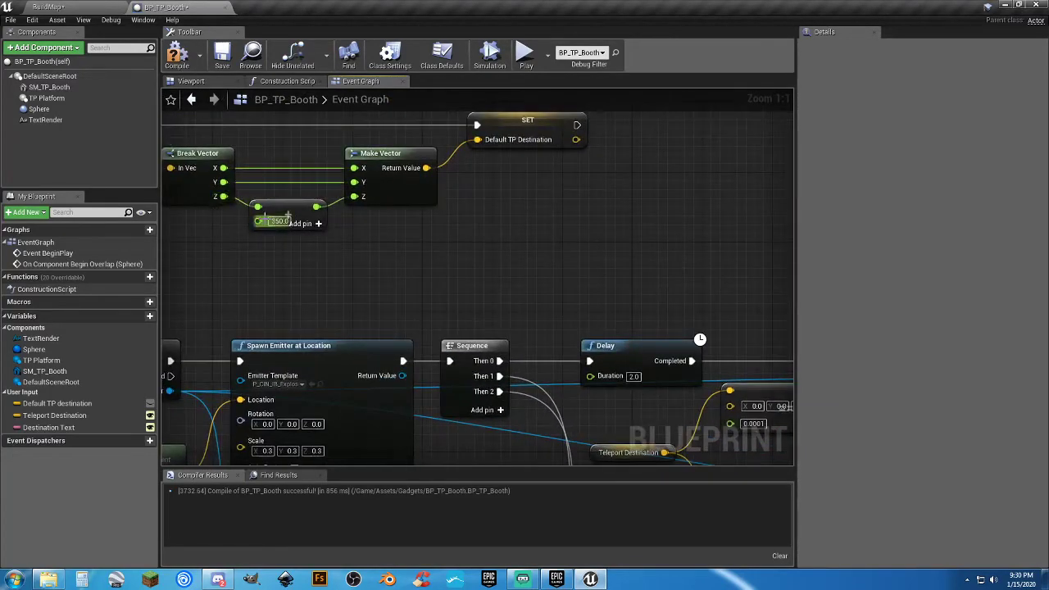
{"action": "right_click_drag", "start_coordinate": [662, 305], "coordinate": [410, 121]}
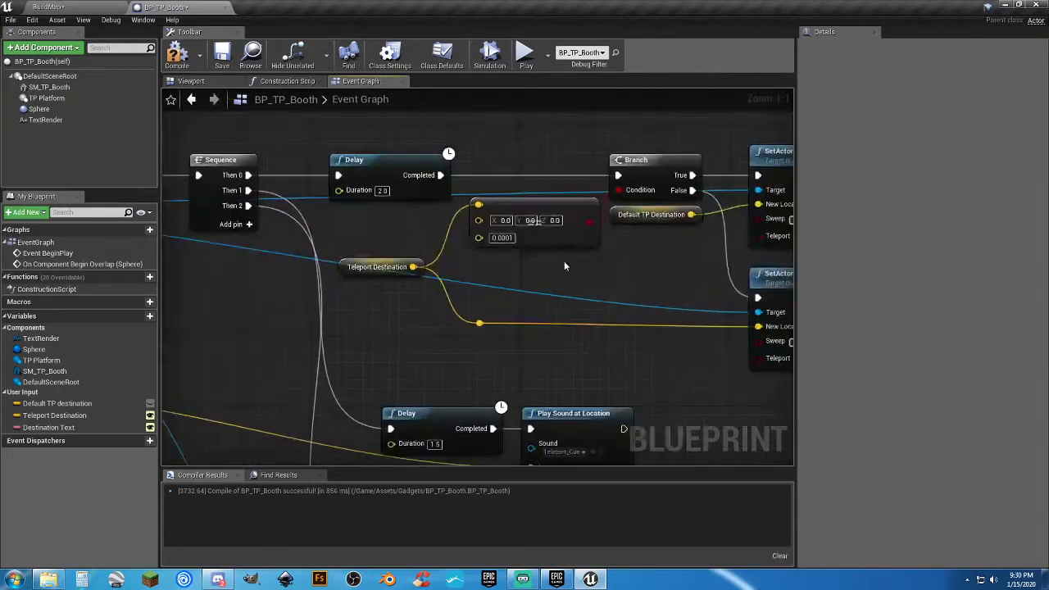
{"action": "right_click_drag", "start_coordinate": [598, 360], "coordinate": [492, 299]}
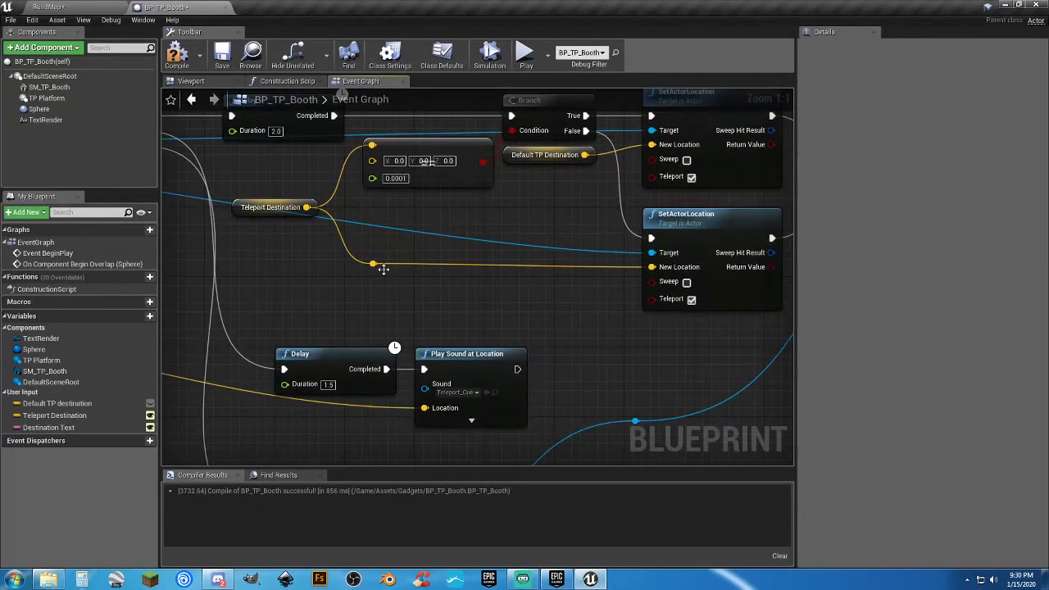
Branch a Break Vector off the Teleport Destination reroute point and disconnect the second SetActorLocation's New Location input
{"action": "left_click_drag", "start_coordinate": [372, 261], "coordinate": [394, 275]}
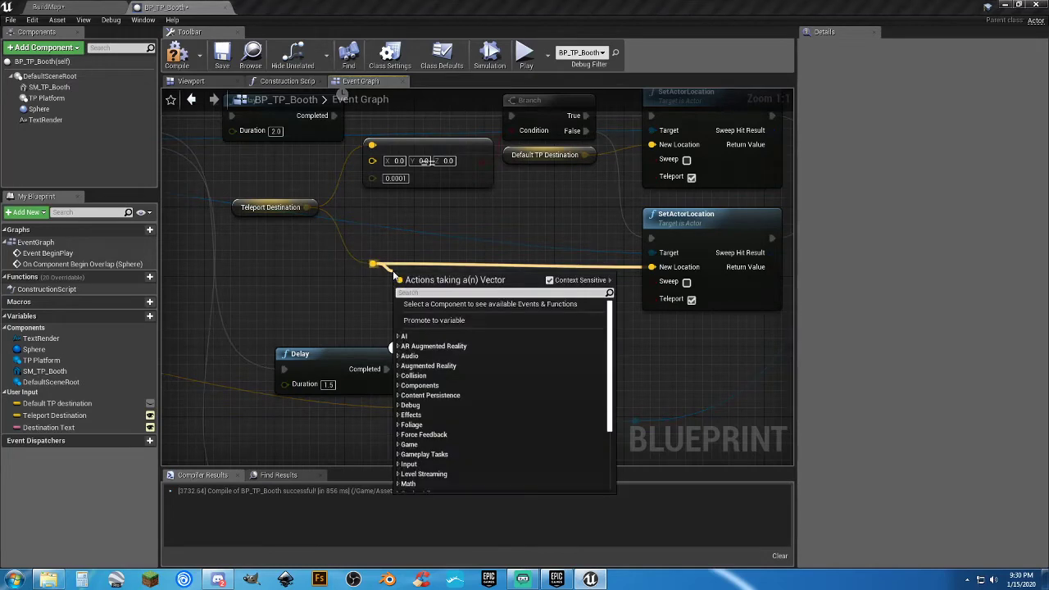
{"action": "scroll", "coordinate": [496, 347], "scroll_direction": "down", "scroll_amount": 3}
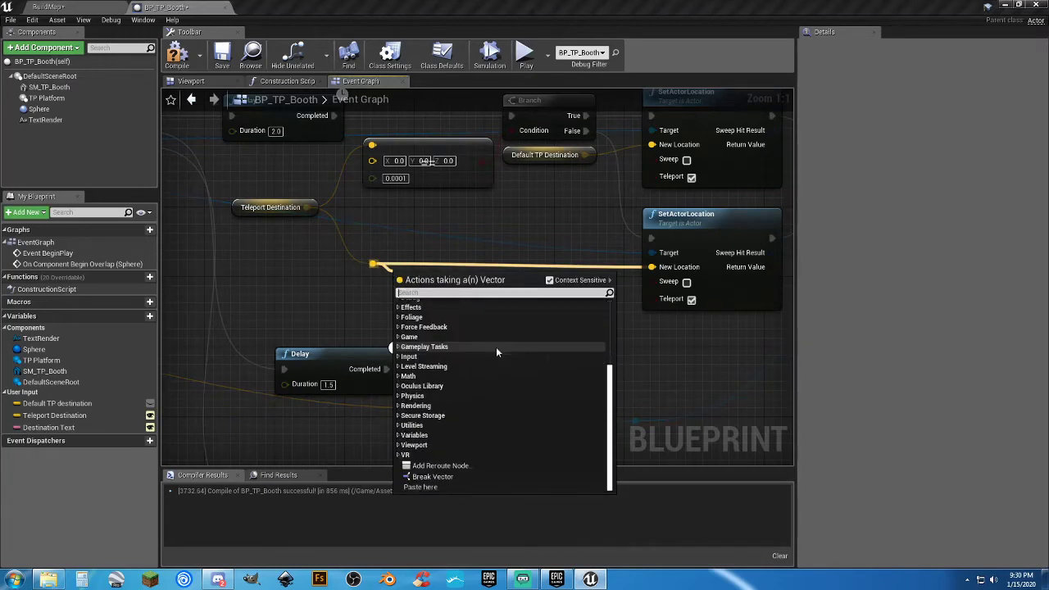
{"action": "left_click", "coordinate": [459, 464]}
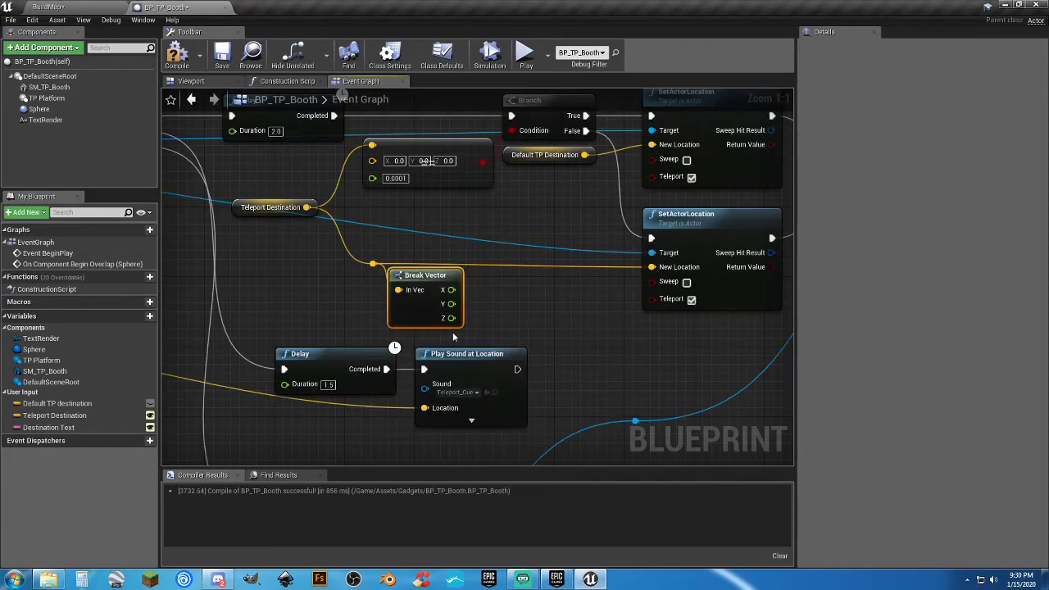
{"action": "left_click", "coordinate": [515, 268], "text": "ctrl"}
{"action": "left_click", "coordinate": [508, 242]}
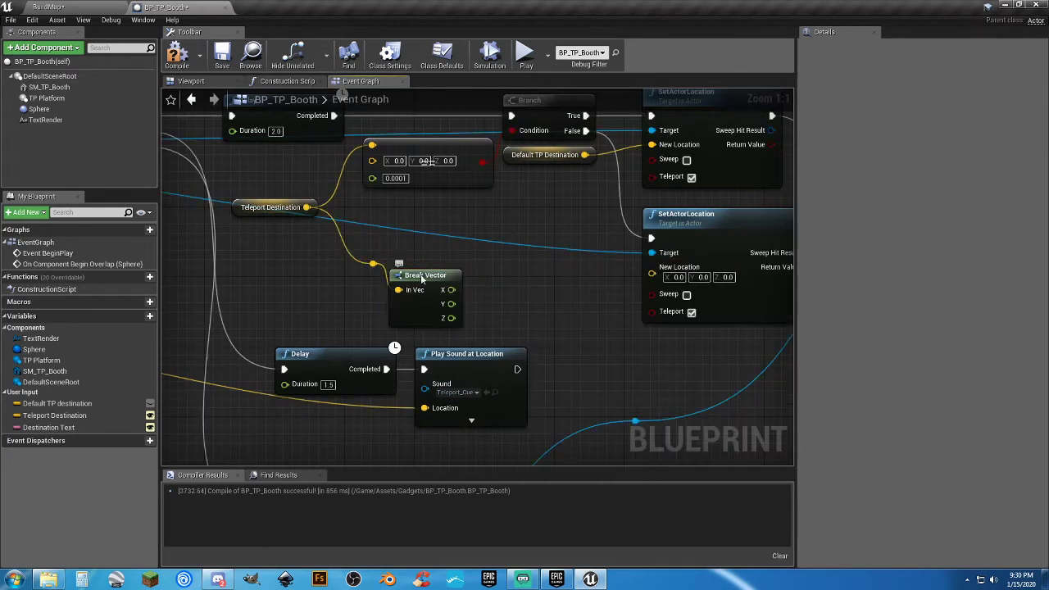
{"action": "left_click_drag", "start_coordinate": [422, 278], "coordinate": [442, 256]}
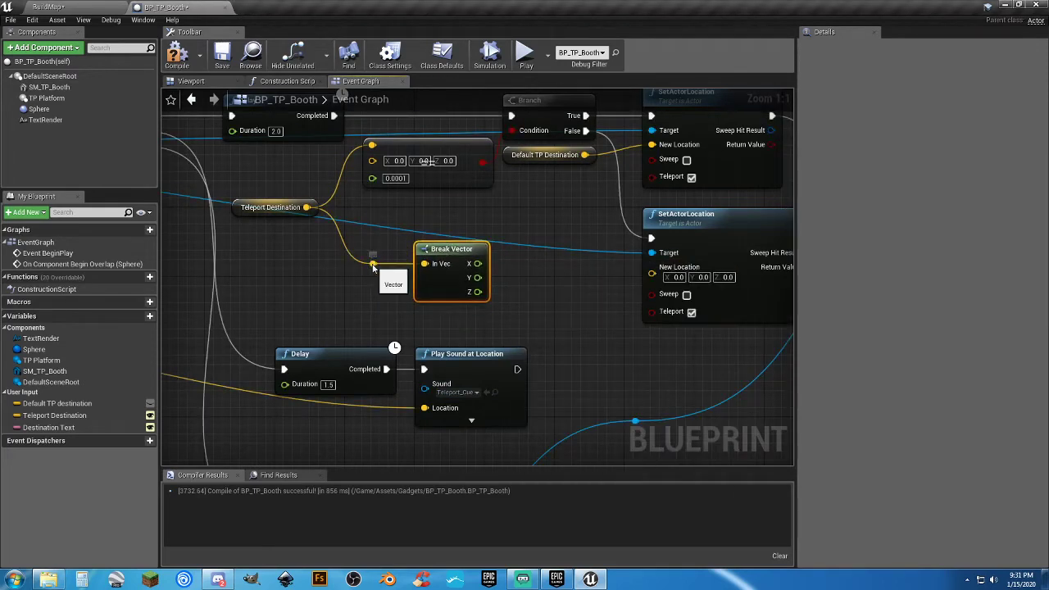
Replace the reroute point and its Break Vector with a new Break Vector connected directly to Teleport Destination
{"action": "key", "text": "Delete"}
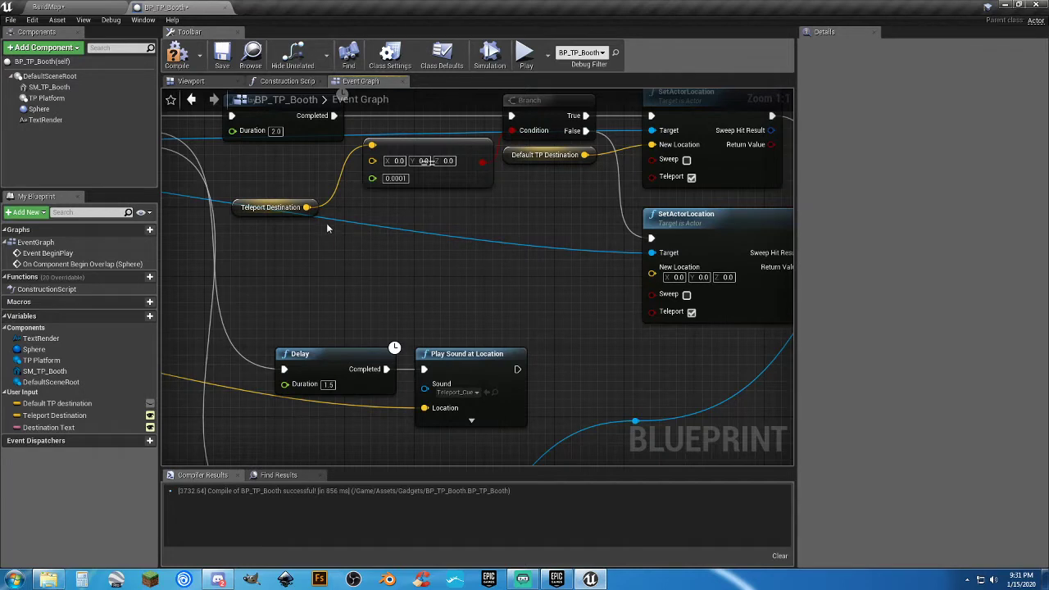
{"action": "left_click_drag", "start_coordinate": [306, 207], "coordinate": [355, 268]}
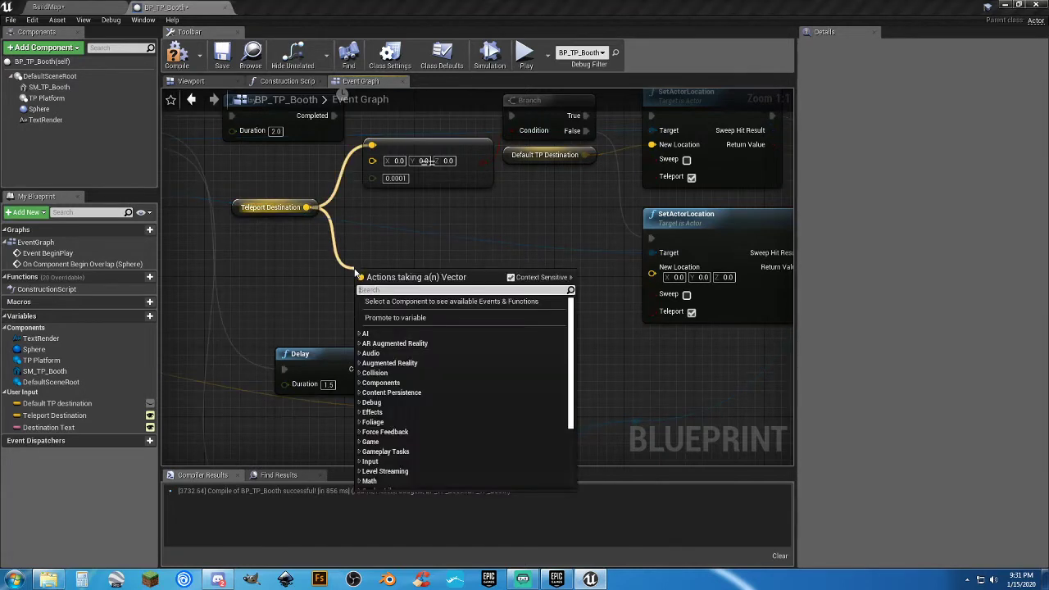
{"action": "scroll", "coordinate": [418, 365], "scroll_direction": "down", "scroll_amount": 6}
{"action": "left_click", "coordinate": [394, 475]}
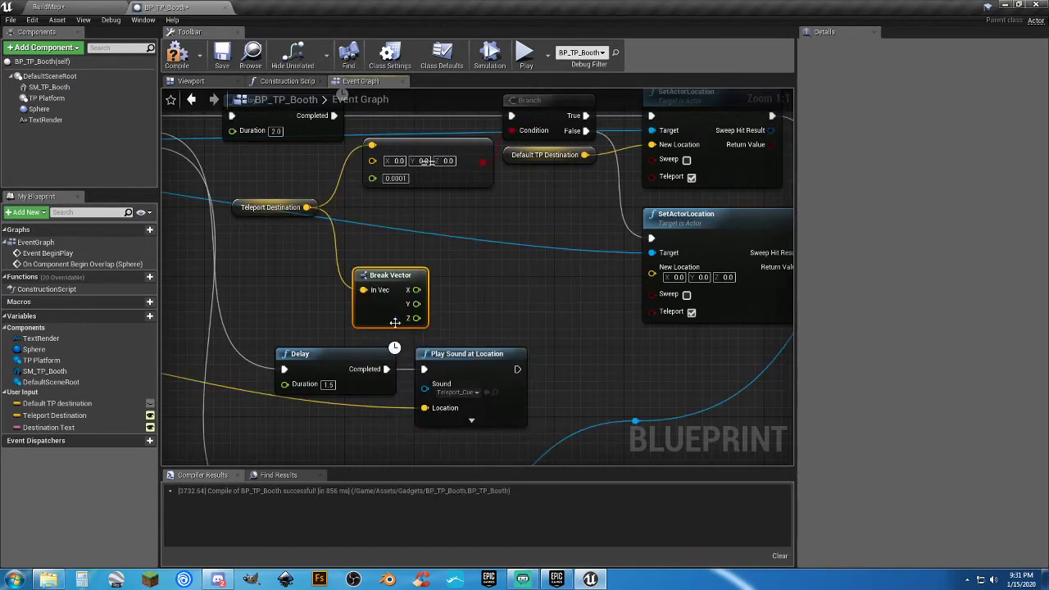
{"action": "left_click_drag", "start_coordinate": [393, 274], "coordinate": [442, 261]}
Add a Make Vector fed by the Break Vector's X, connect it to the second SetActorLocation's New Location, and move both vector nodes up beside it
{"action": "scroll", "coordinate": [519, 377], "scroll_direction": "down", "scroll_amount": 3}
{"action": "scroll", "coordinate": [519, 382], "scroll_direction": "down", "scroll_amount": 3}
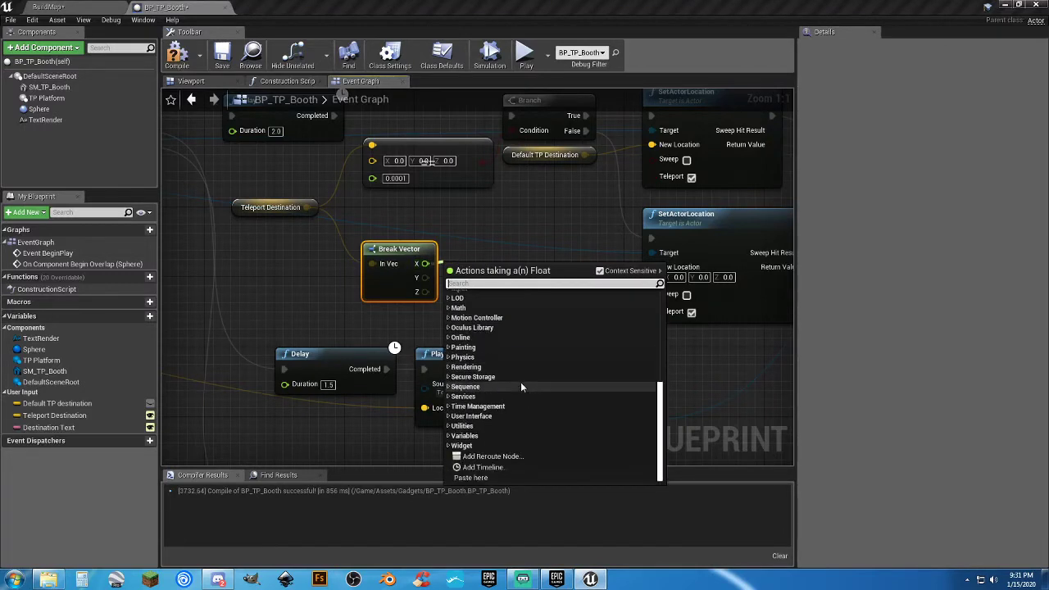
{"action": "scroll", "coordinate": [500, 396], "scroll_direction": "up", "scroll_amount": 5}
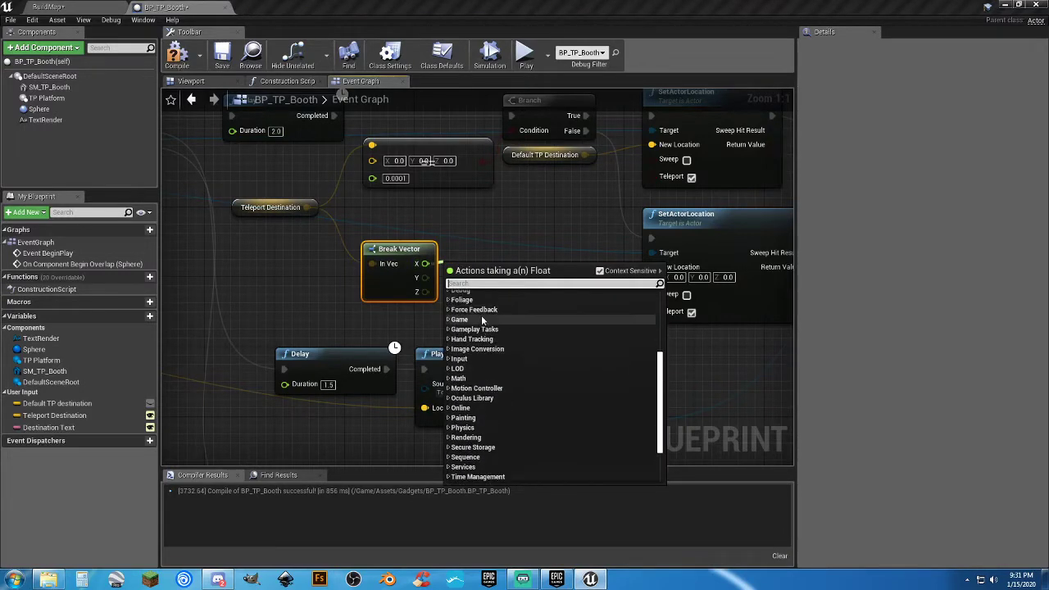
{"action": "type", "text": "makeve"}
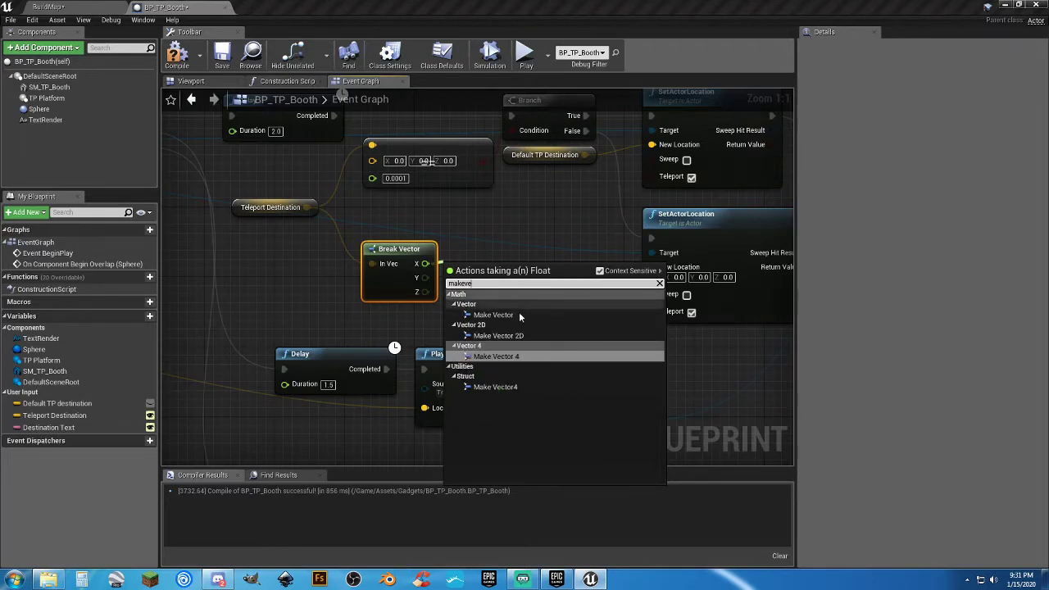
{"action": "left_click", "coordinate": [518, 314]}
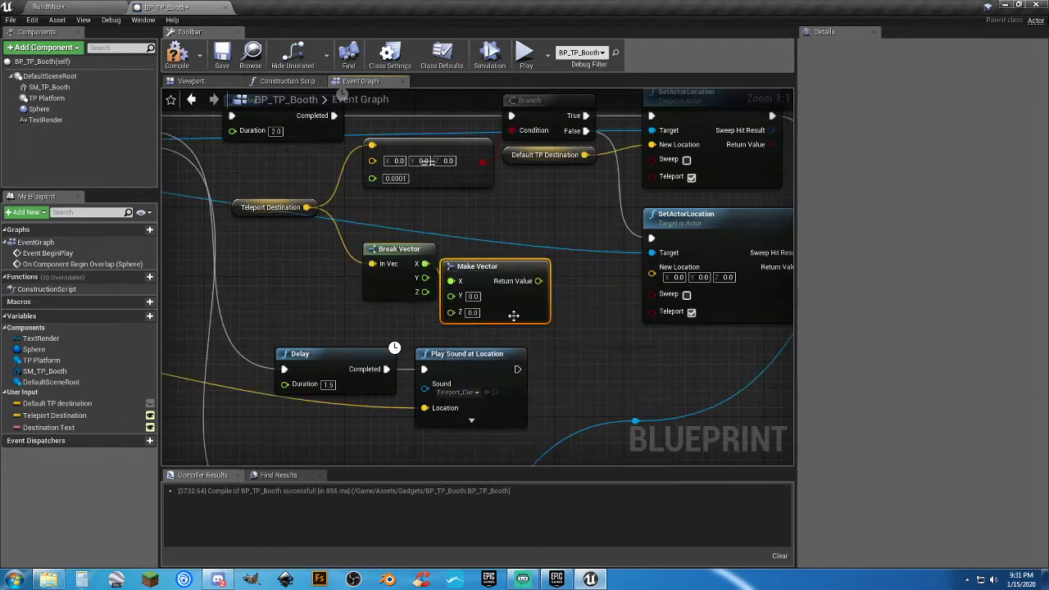
{"action": "left_click_drag", "start_coordinate": [481, 268], "coordinate": [653, 268]}
{"action": "left_click_drag", "start_coordinate": [586, 320], "coordinate": [405, 221]}
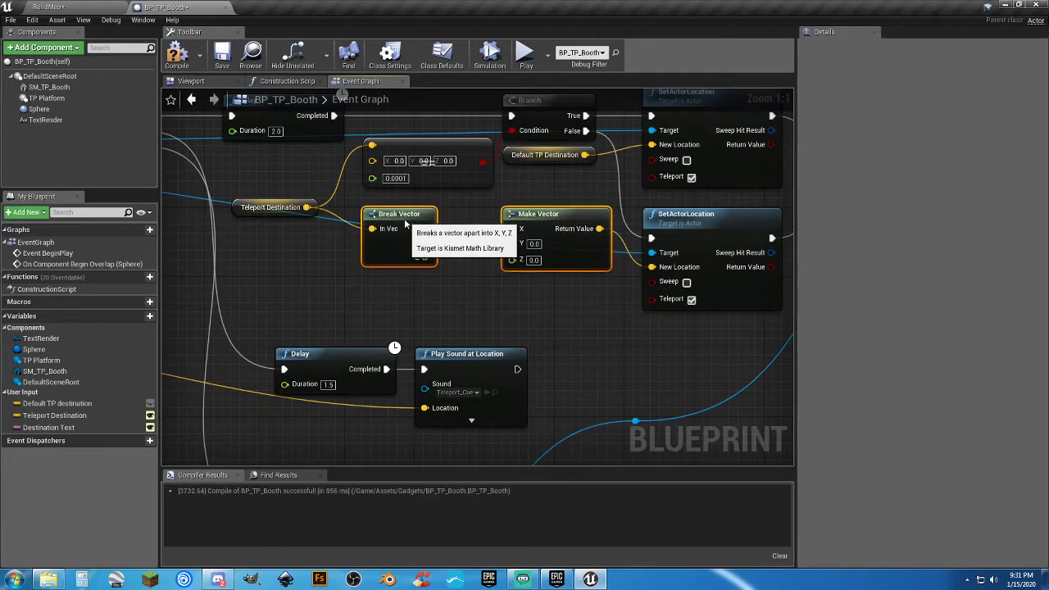
{"action": "left_click", "coordinate": [441, 262]}
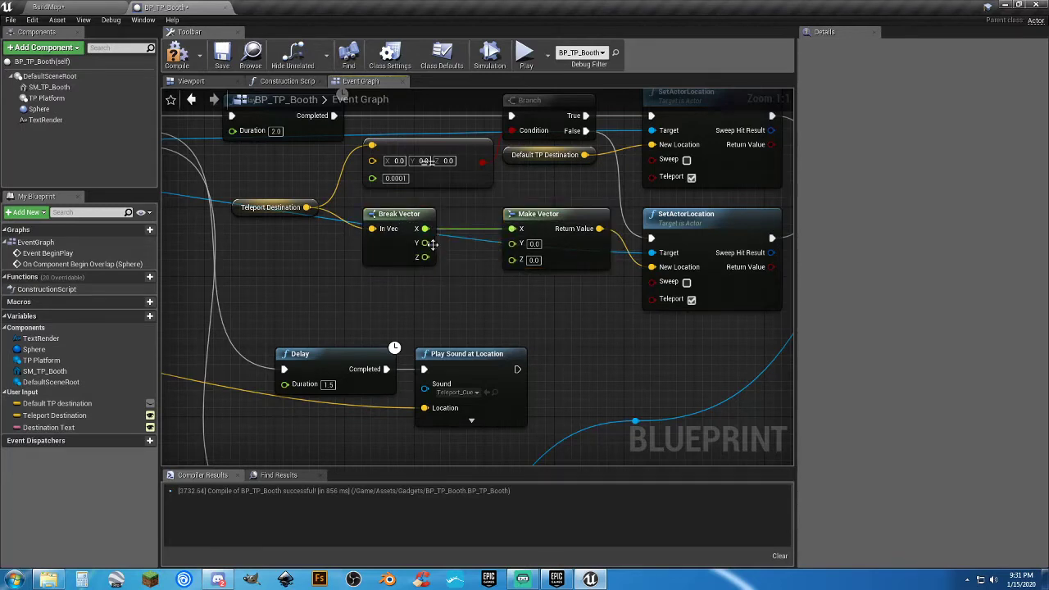
Connect Break Vector's Y to Make Vector's Y, and route Z through a float + float node that adds 50
{"action": "left_click_drag", "start_coordinate": [425, 243], "coordinate": [512, 244]}
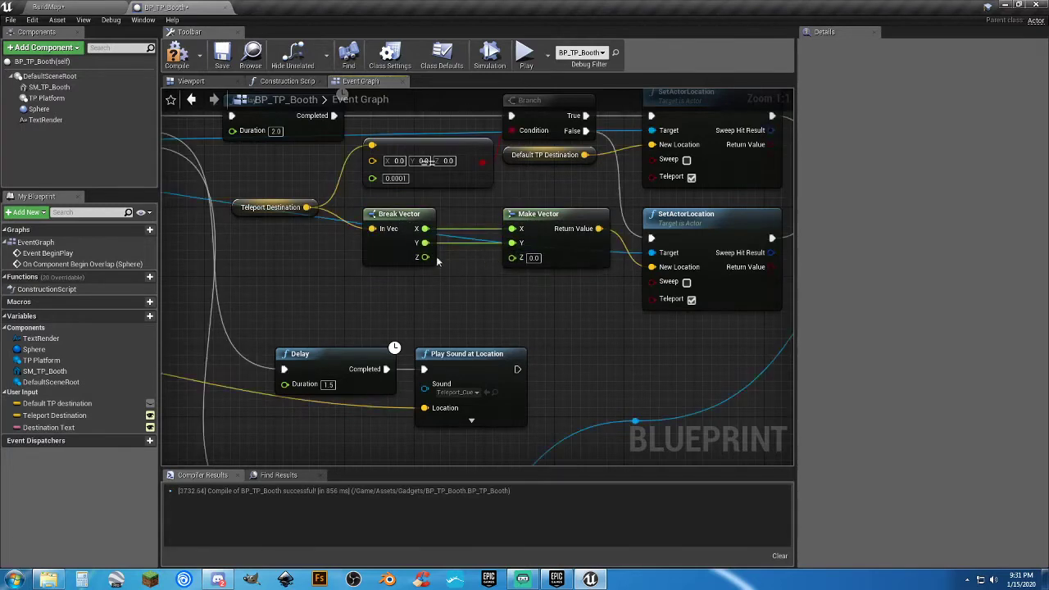
{"action": "left_click_drag", "start_coordinate": [424, 257], "coordinate": [441, 297]}
{"action": "type", "text": "+"}
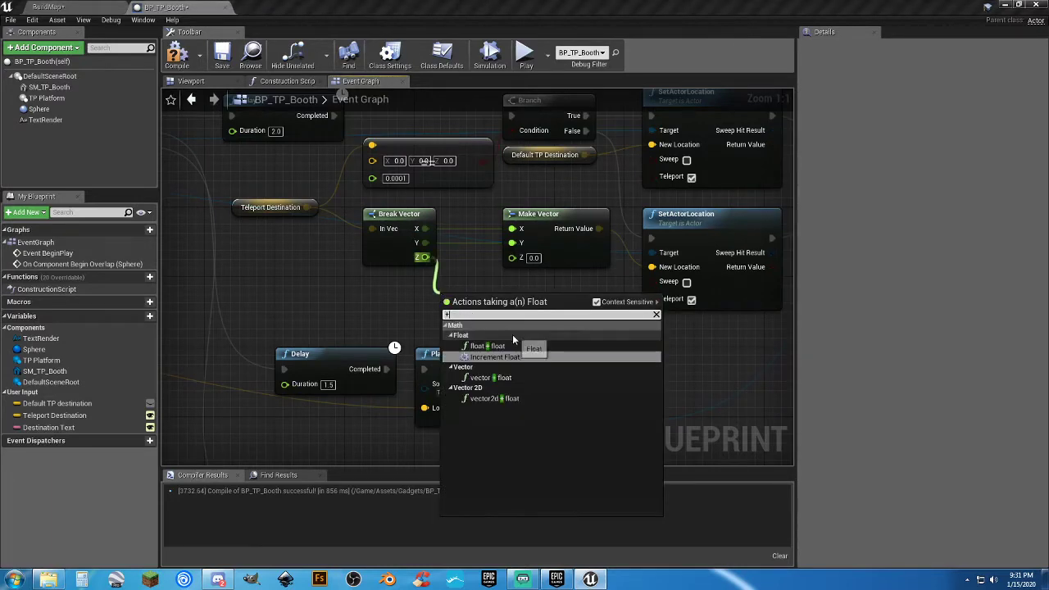
{"action": "left_click", "coordinate": [487, 346]}
{"action": "left_click_drag", "start_coordinate": [502, 303], "coordinate": [511, 258]}
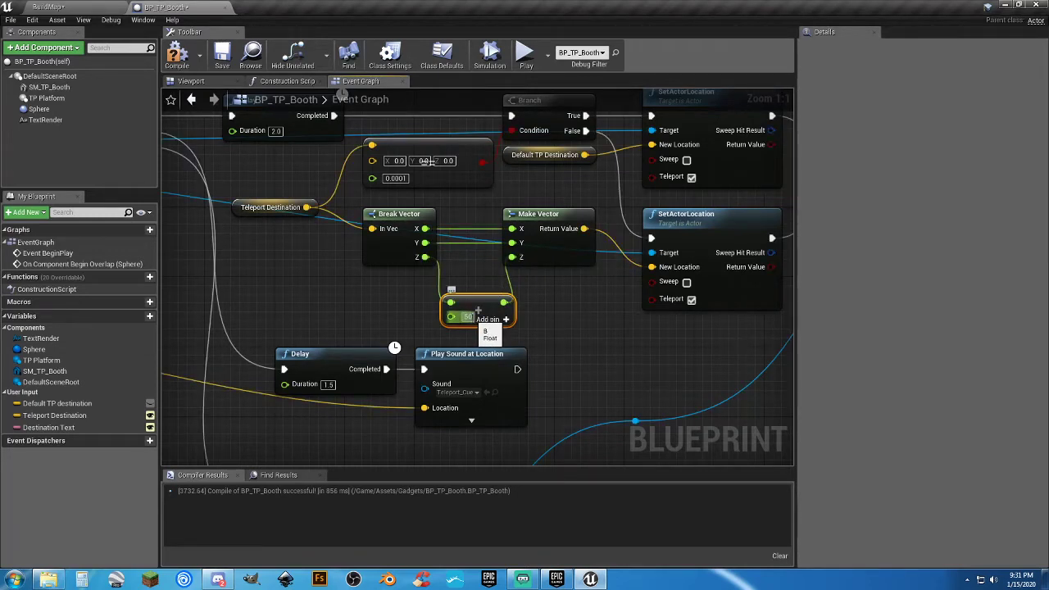
{"action": "key", "text": "Return"}
Line up the Break Vector, addition and Make Vector nodes below Teleport Destination, then compile and save the blueprint
{"action": "mouse_move", "coordinate": [641, 344]}
{"action": "right_mouse_down"}
{"action": "mouse_move", "coordinate": [609, 350]}
{"action": "mouse_move", "coordinate": [623, 350]}
{"action": "right_mouse_up"}
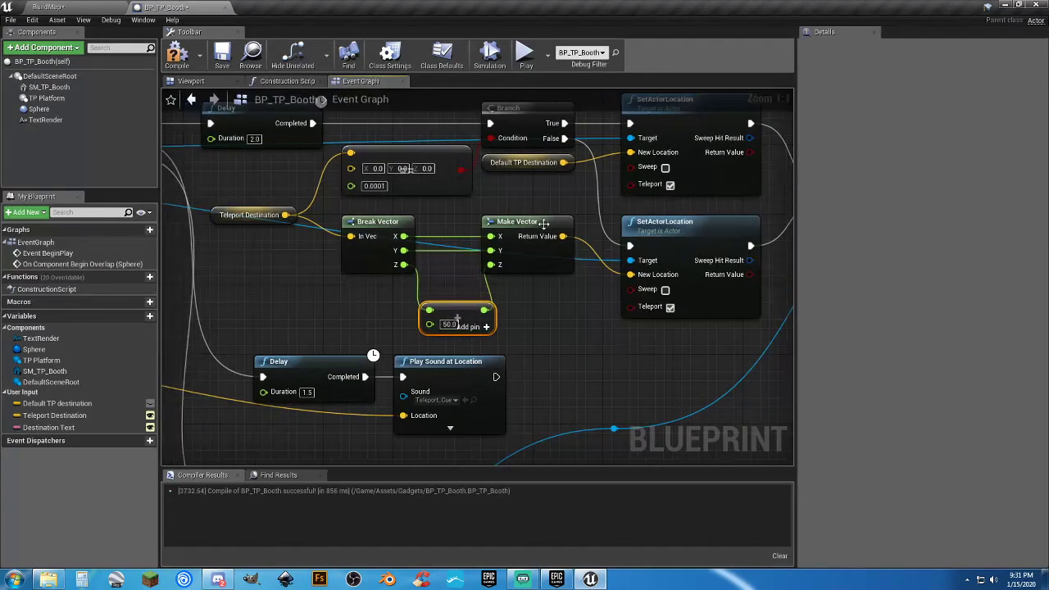
{"action": "left_click_drag", "start_coordinate": [542, 221], "coordinate": [562, 259]}
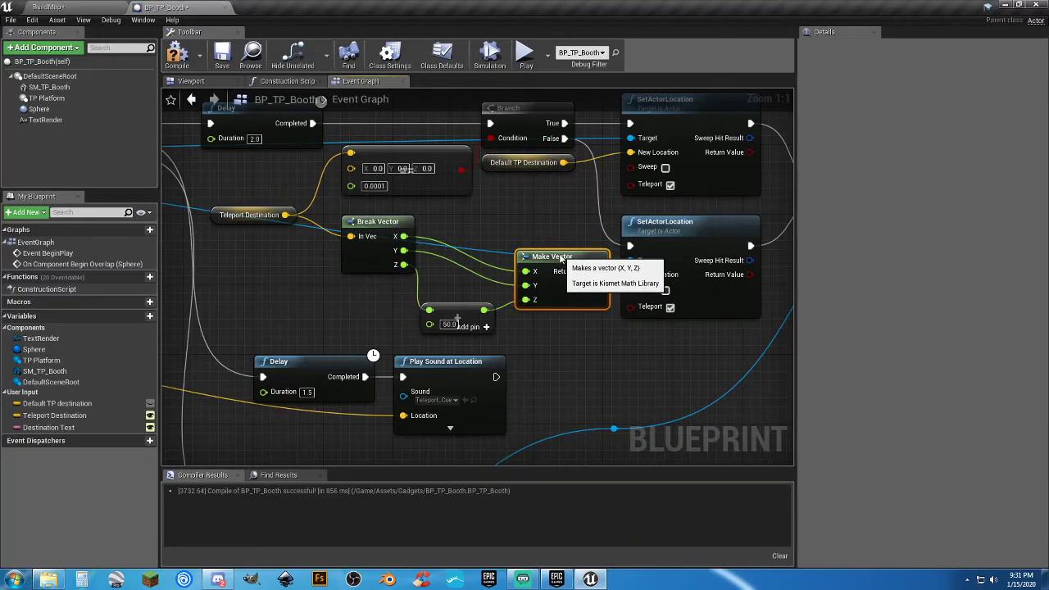
{"action": "right_click_drag", "start_coordinate": [528, 336], "coordinate": [606, 343]}
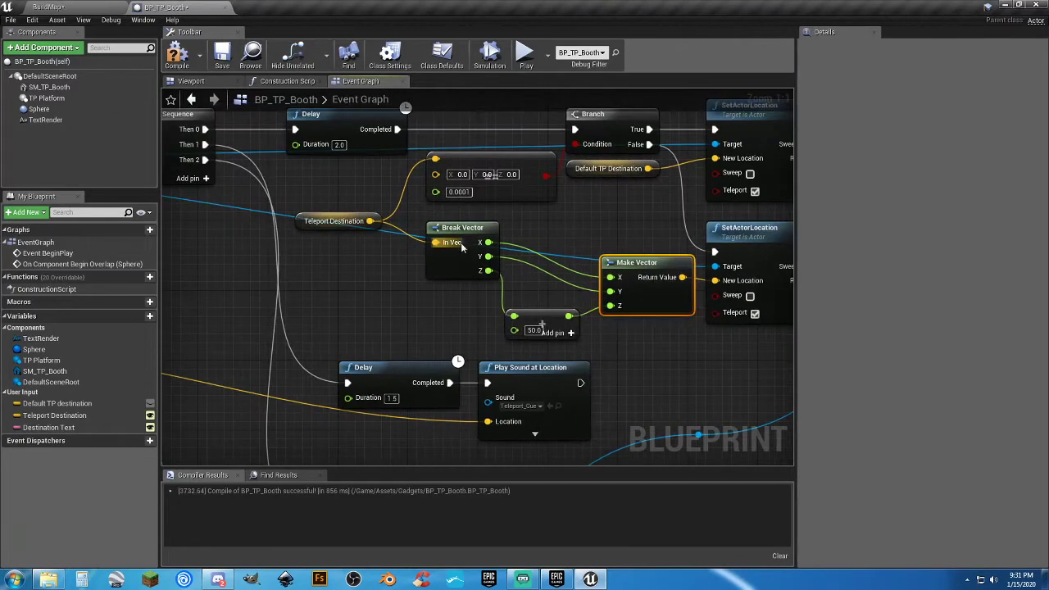
{"action": "left_click_drag", "start_coordinate": [448, 230], "coordinate": [443, 264]}
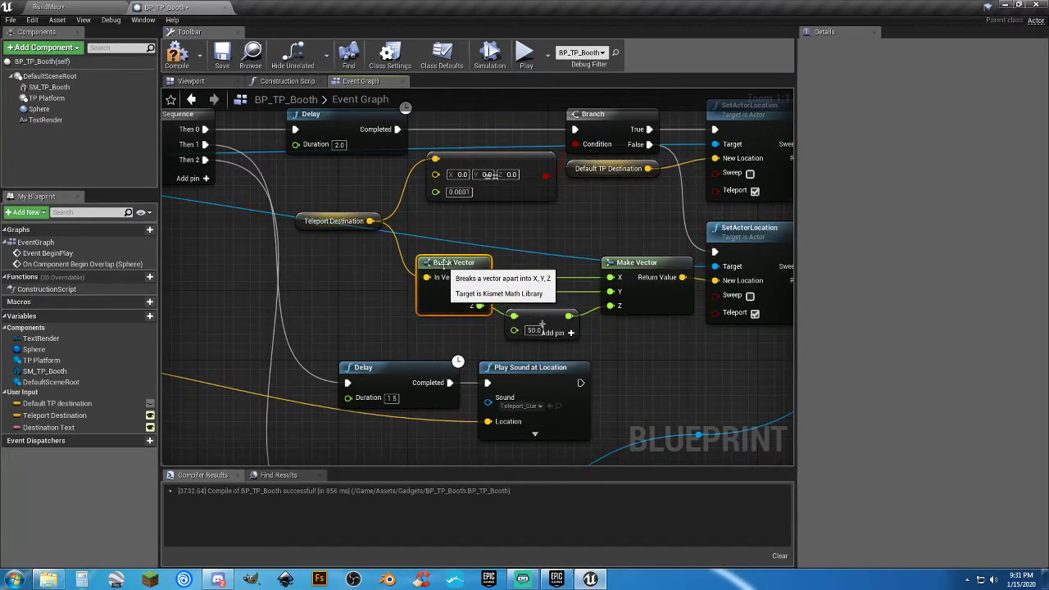
{"action": "left_click_drag", "start_coordinate": [541, 324], "coordinate": [551, 326]}
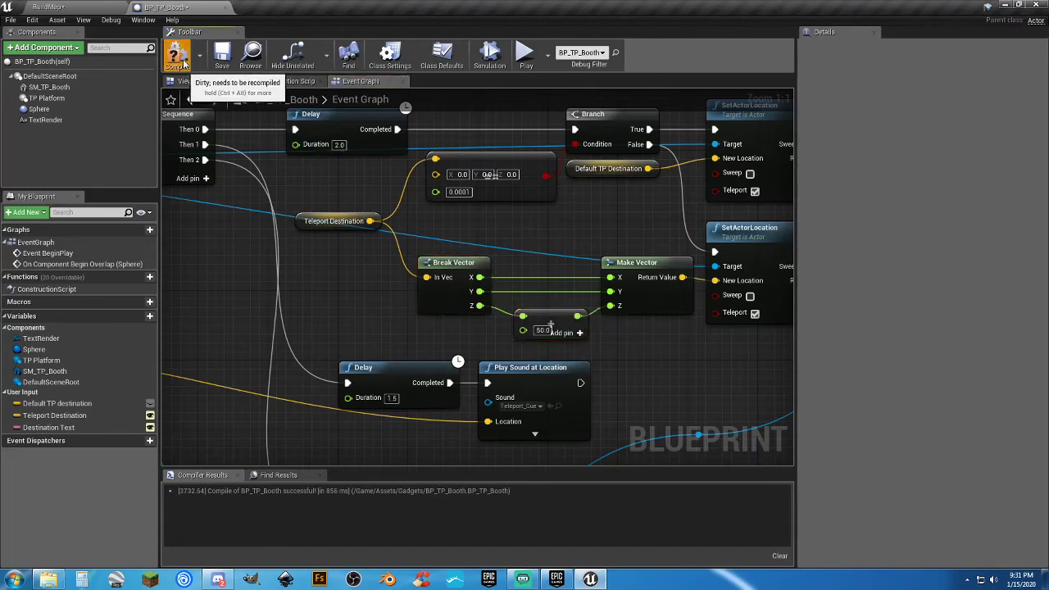
{"action": "left_click", "coordinate": [222, 56]}
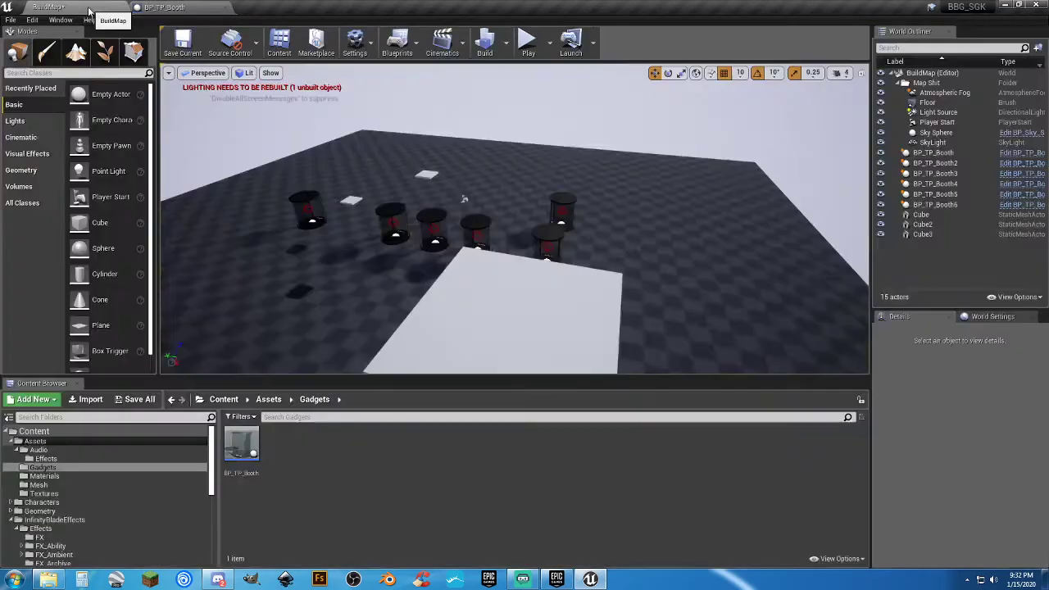
Play-test BuildMap by walking the character into a booth and checking the landing height, then stop the session
{"action": "left_click", "coordinate": [528, 41]}
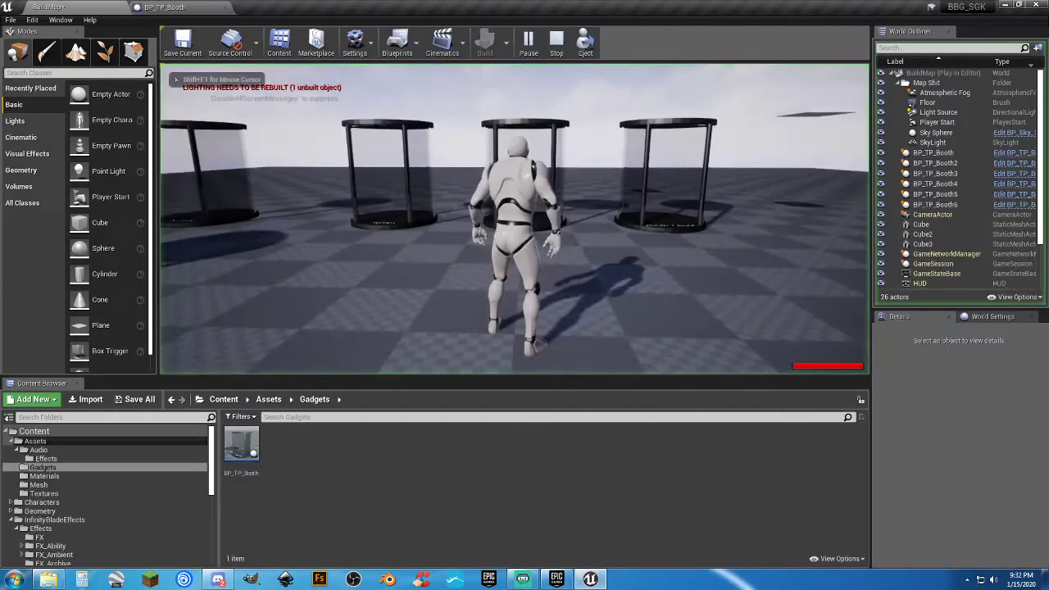
{"action": "key", "text": "w"}
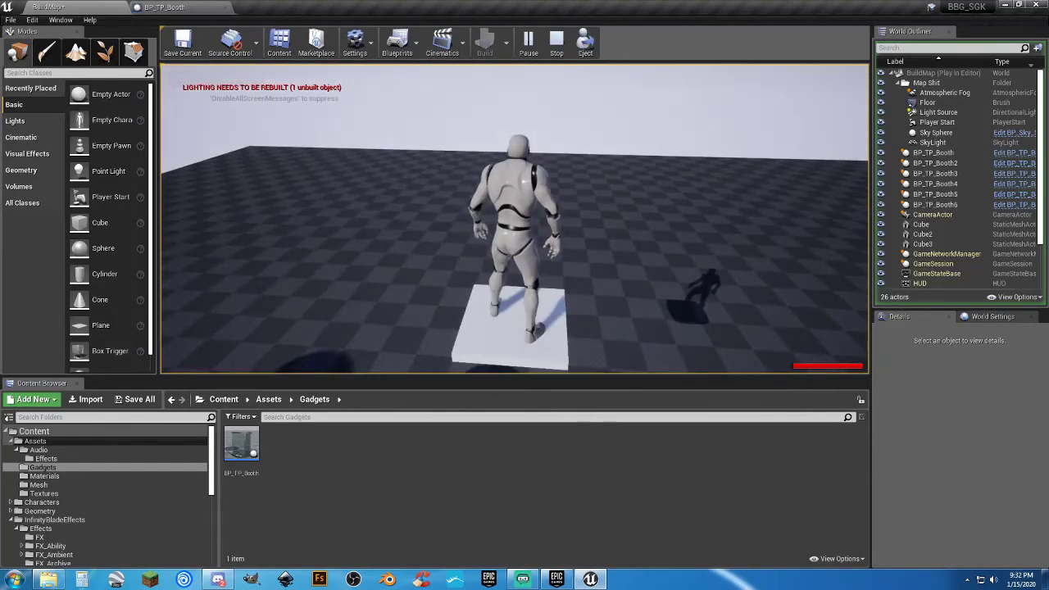
{"action": "key", "text": "Escape"}
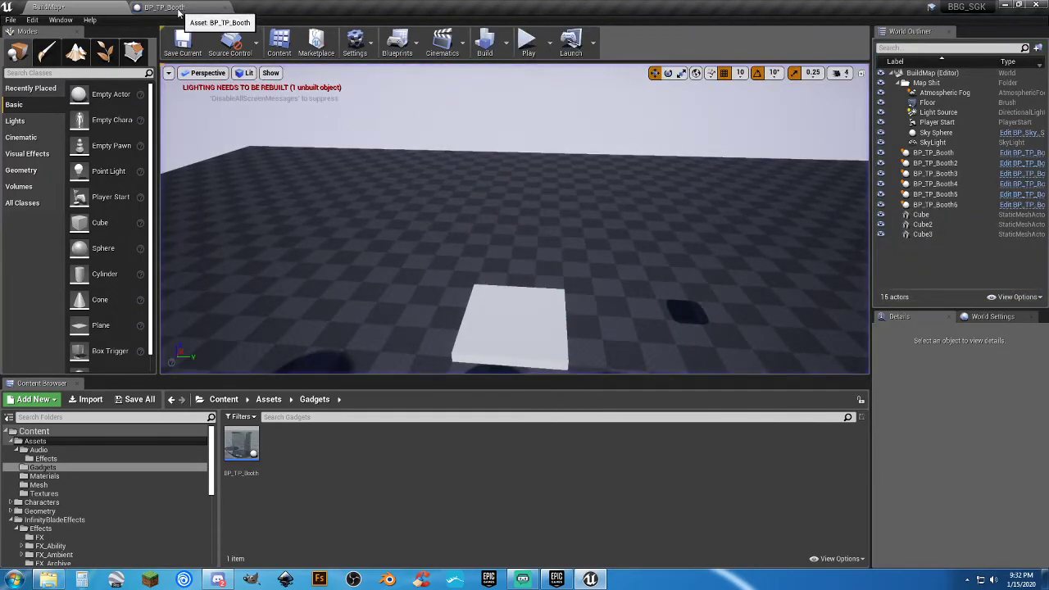
Back in the BP_TP_Booth graph, set the Teleport Destination's Z offset to 65, then compile and save
{"action": "left_click", "coordinate": [168, 8]}
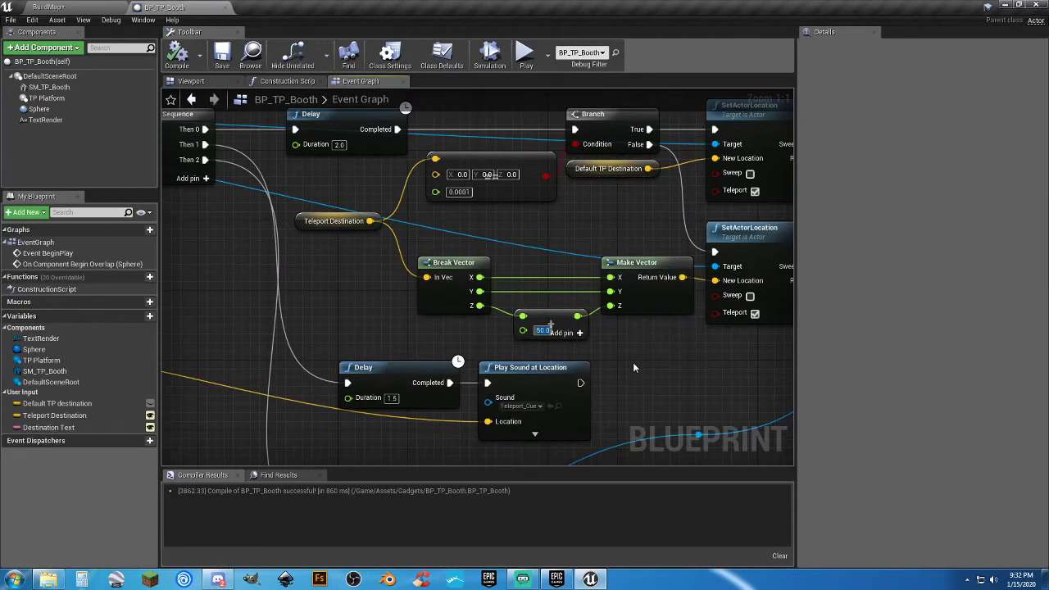
{"action": "type", "text": "65"}
{"action": "key", "text": "Return"}
{"action": "left_click", "coordinate": [177, 57]}
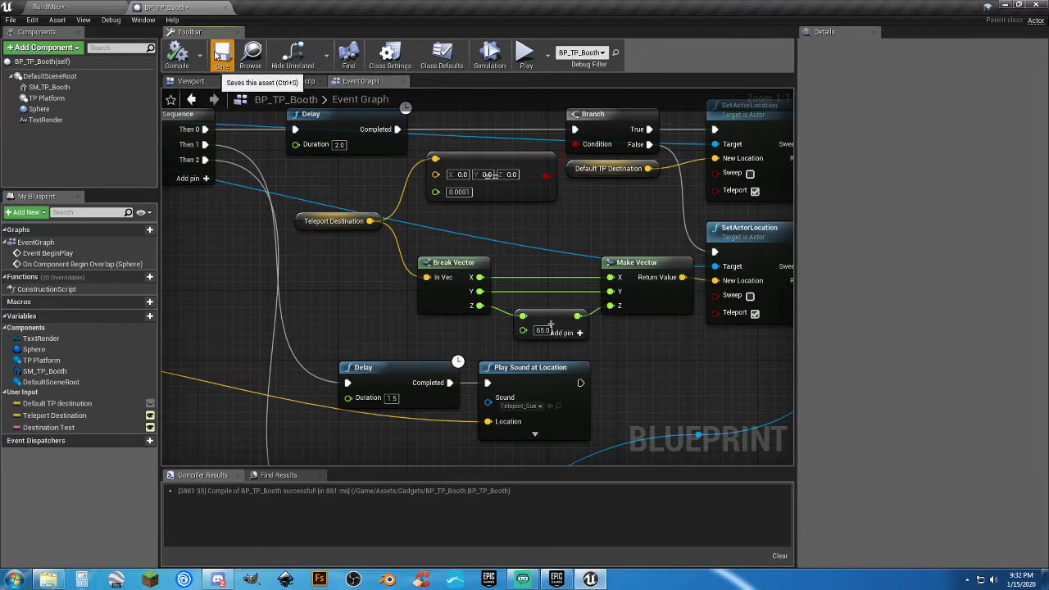
Set the Z offset feeding the SET Default TP Destination node to 365, then compile and save the blueprint
{"action": "right_click_drag", "start_coordinate": [359, 185], "coordinate": [490, 462]}
{"action": "right_click_drag", "start_coordinate": [353, 272], "coordinate": [602, 281]}
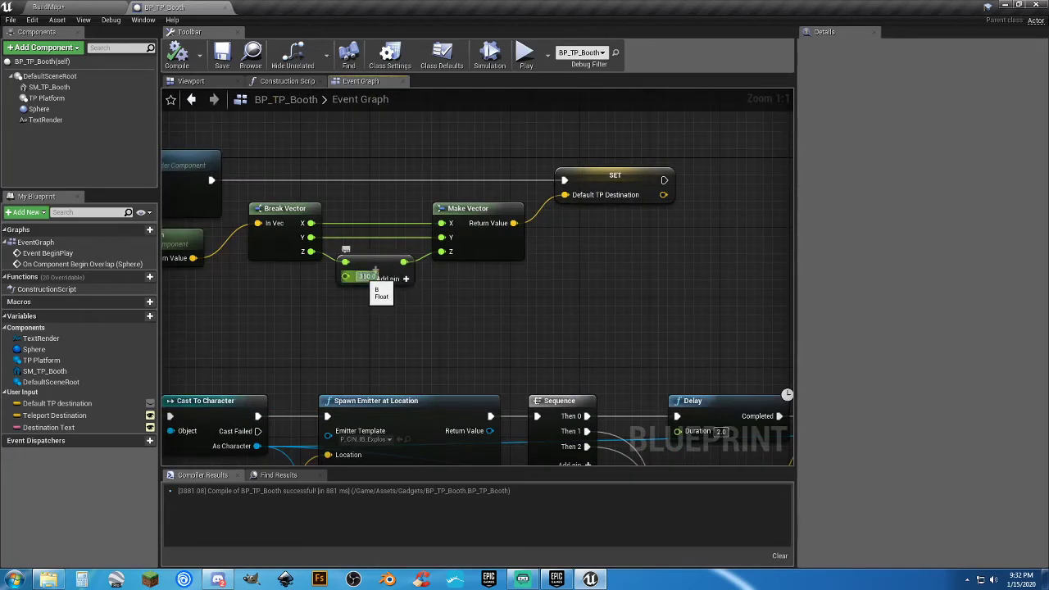
{"action": "left_click", "coordinate": [365, 276]}
{"action": "type", "text": "6"}
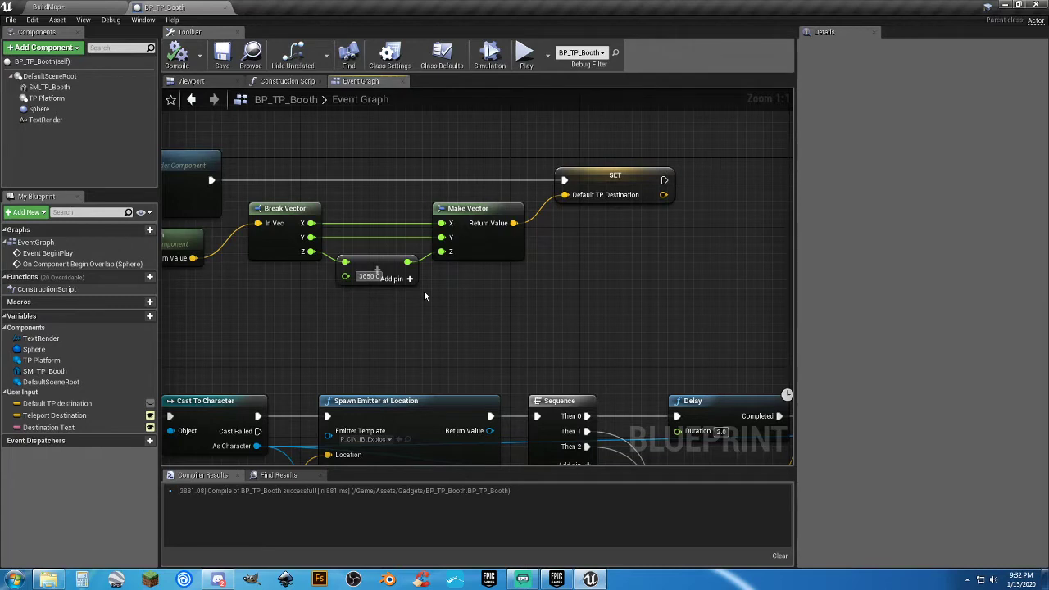
{"action": "key", "text": "Delete"}
{"action": "left_click", "coordinate": [424, 292]}
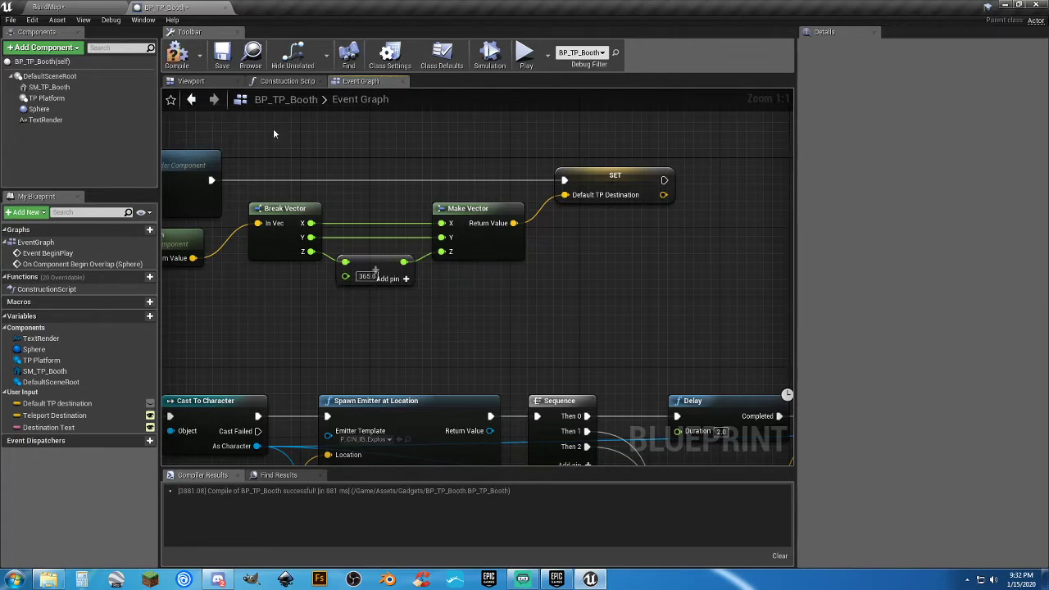
{"action": "left_click", "coordinate": [179, 56]}
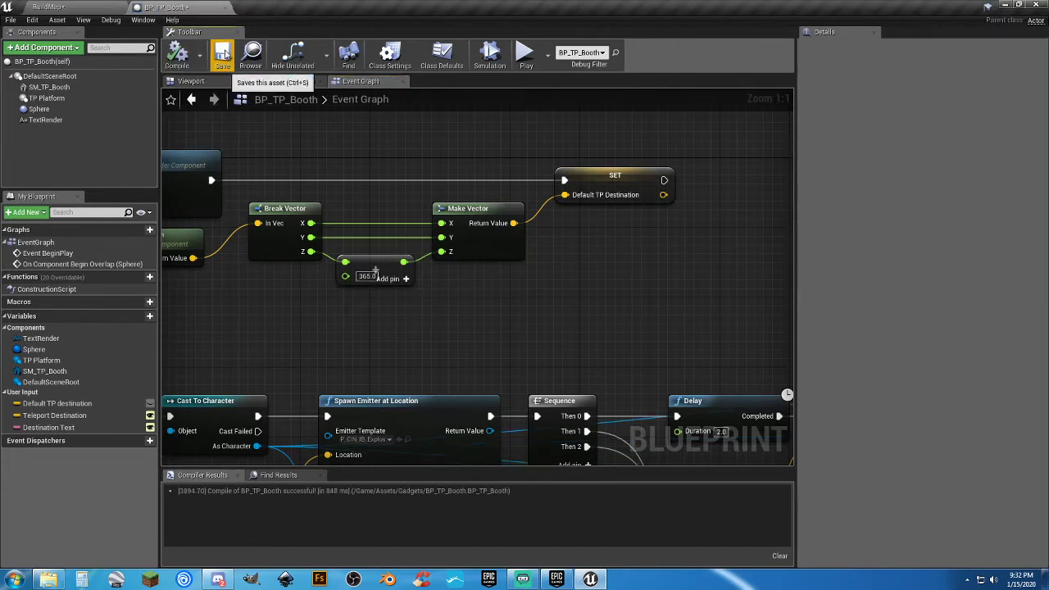
Play BuildMap again, teleport through a booth while trying to jump, and end the session
{"action": "left_click", "coordinate": [90, 7]}
{"action": "left_click", "coordinate": [529, 41]}
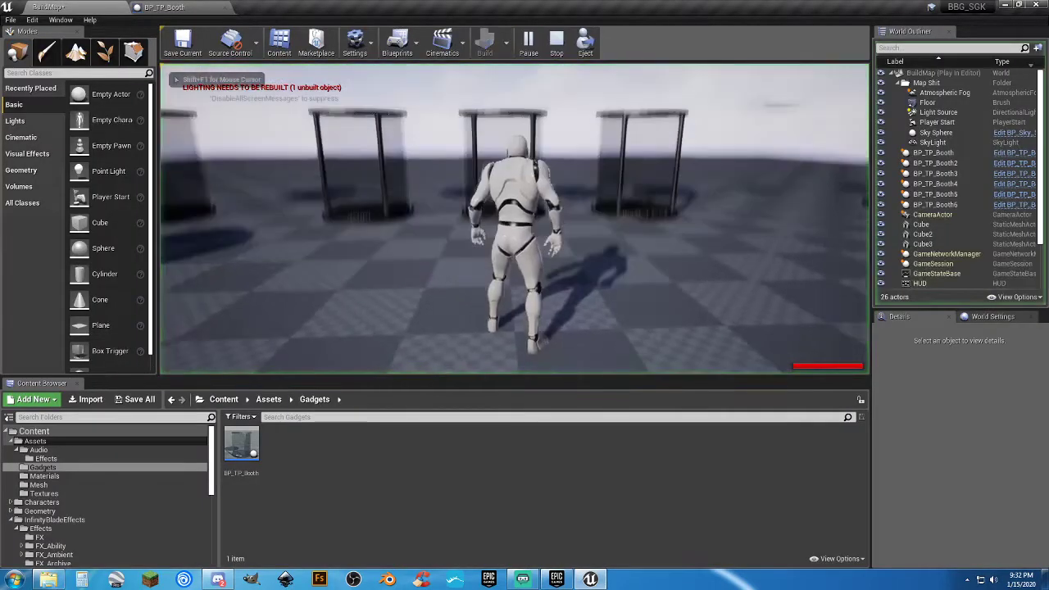
{"action": "key", "text": "w"}
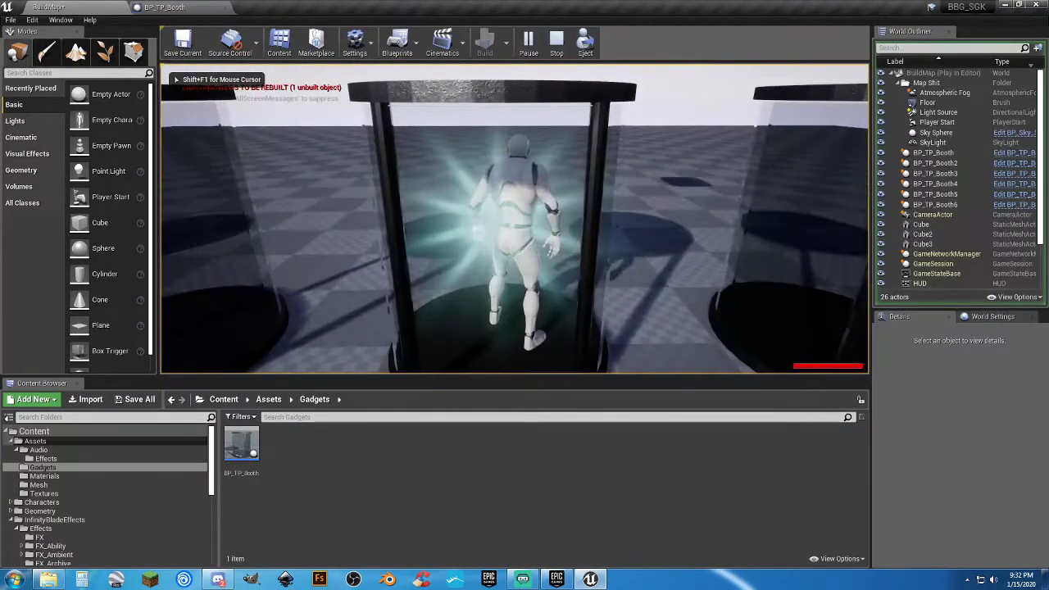
{"action": "key", "text": "space"}
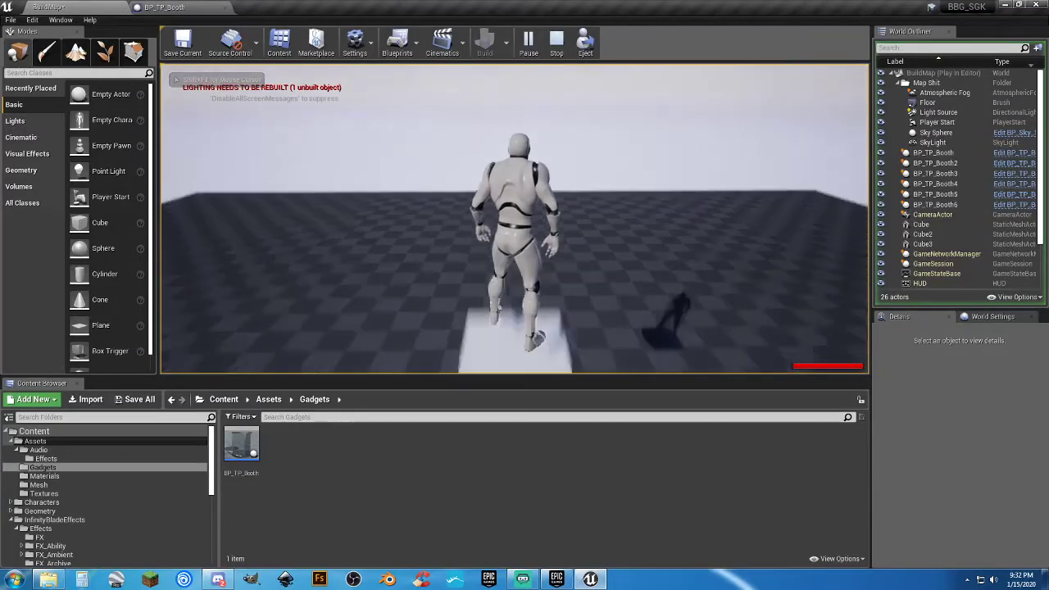
{"action": "key", "text": "Escape"}
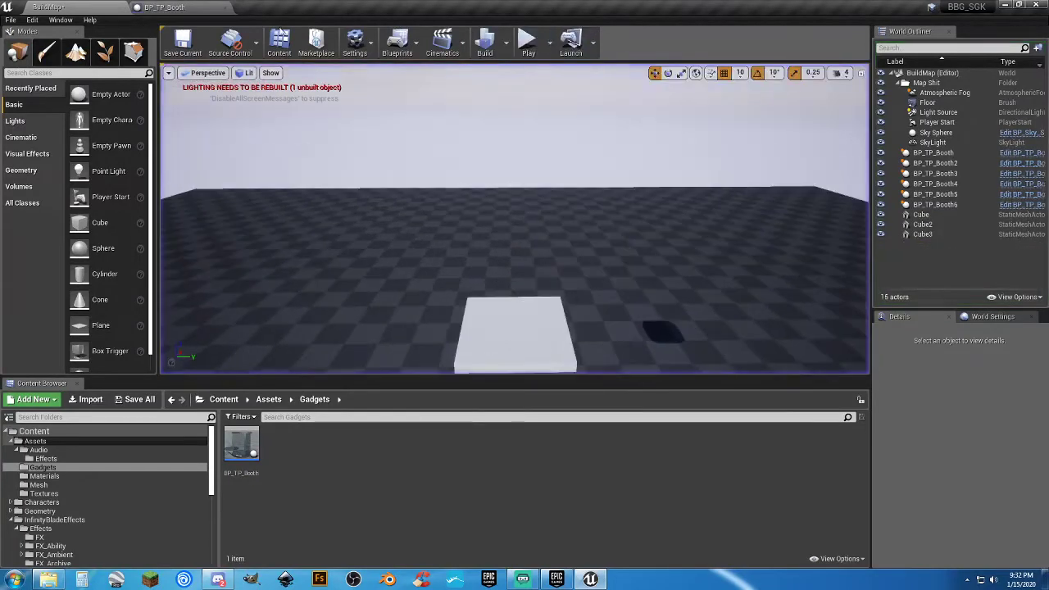
In the BP_TP_Booth graph, set the default destination's Z offset to 400 and the Teleport Destination's to 100, then compile and save
{"action": "left_click", "coordinate": [164, 7]}
{"action": "right_click_drag", "start_coordinate": [405, 310], "coordinate": [457, 287]}
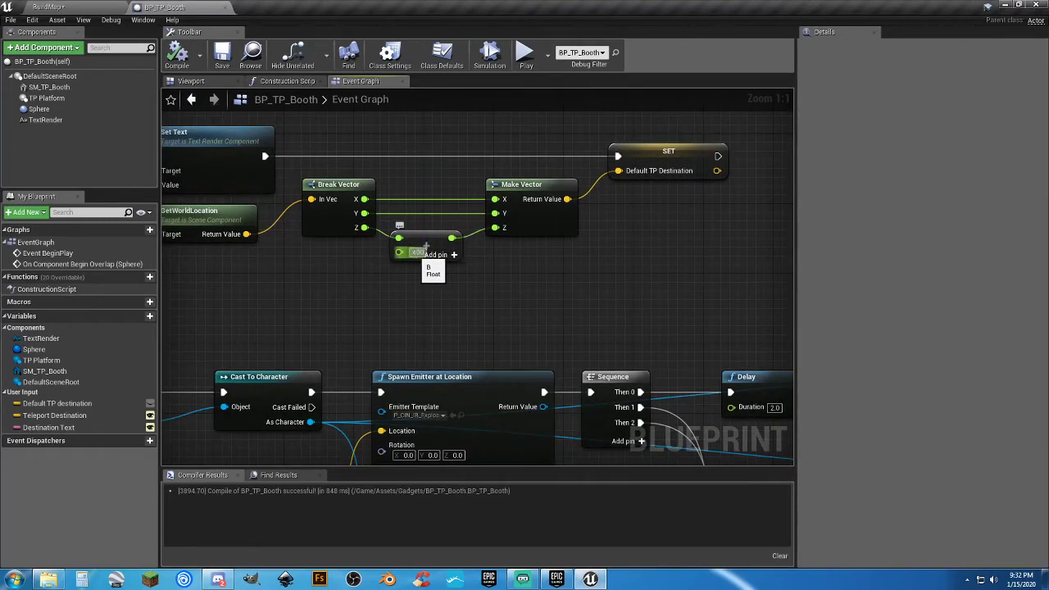
{"action": "right_click_drag", "start_coordinate": [508, 304], "coordinate": [484, 75]}
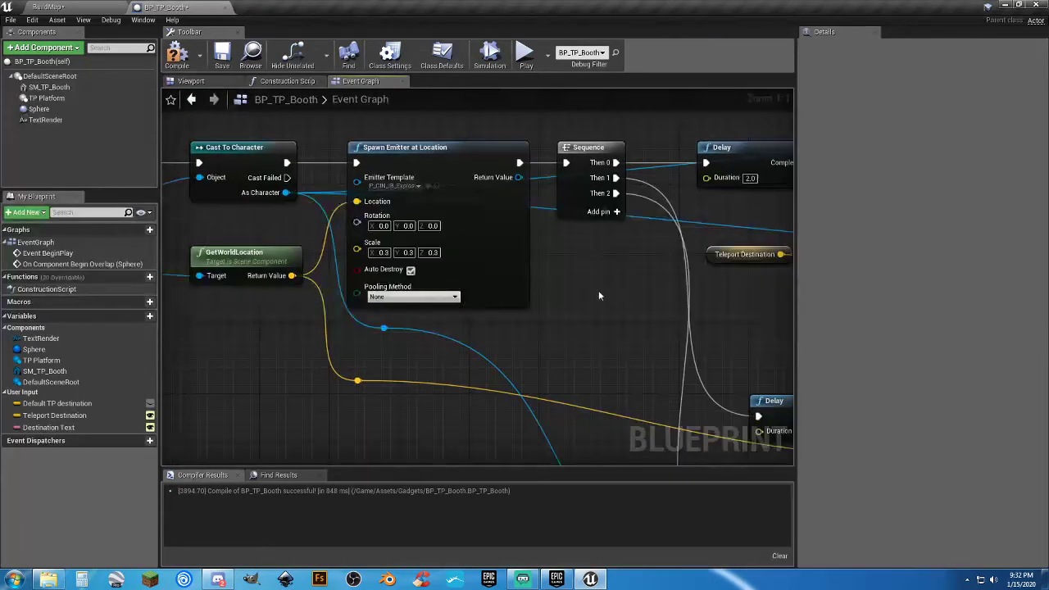
{"action": "right_click_drag", "start_coordinate": [599, 296], "coordinate": [369, 233]}
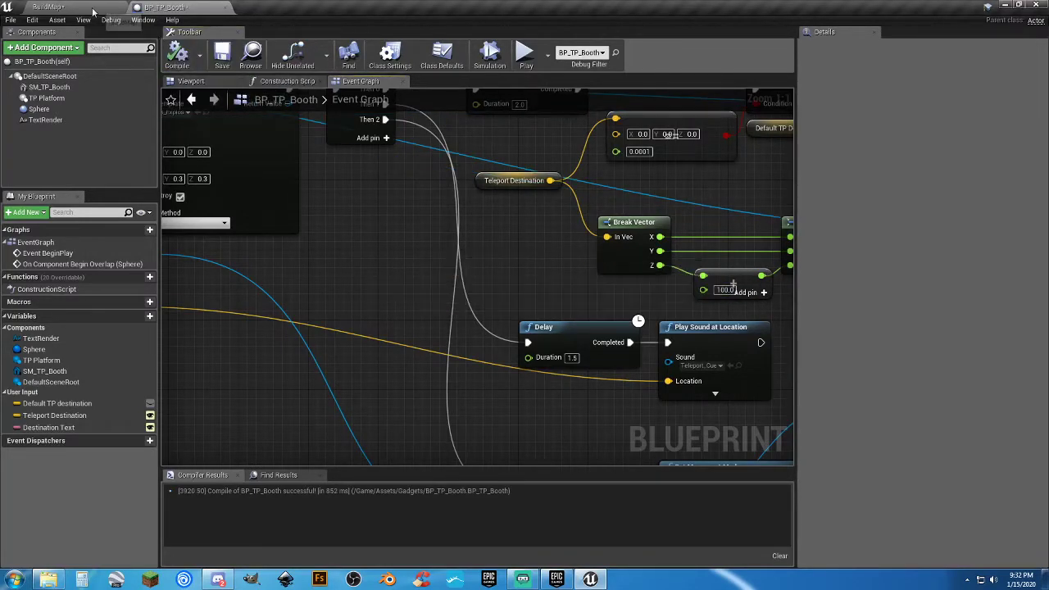
Play-test several booths in BuildMap to check how the character lands at their destinations, then stop playing
{"action": "left_click", "coordinate": [49, 6]}
{"action": "left_click", "coordinate": [528, 41]}
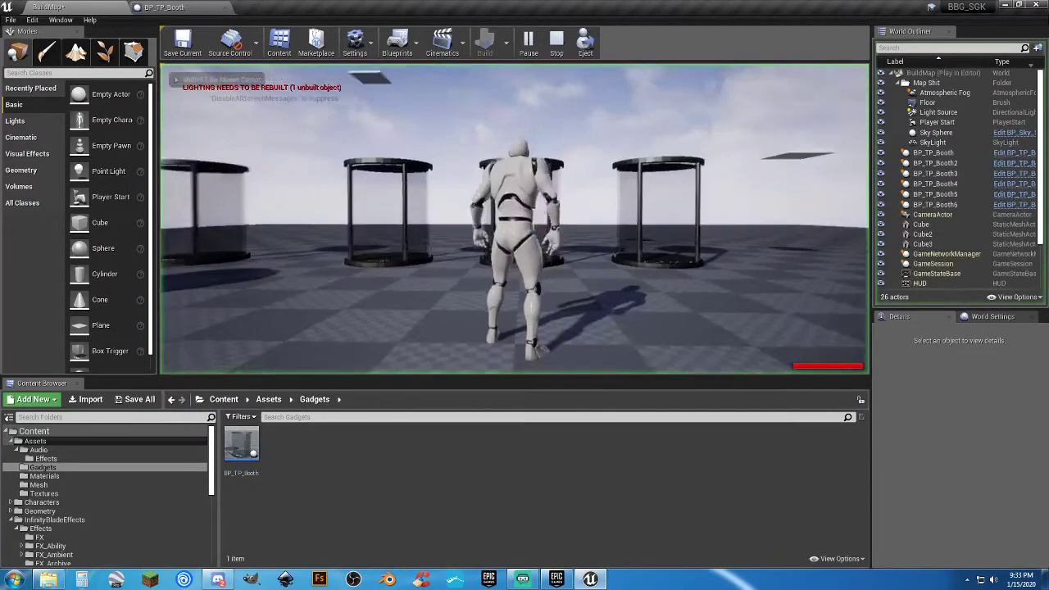
{"action": "key", "text": "w"}
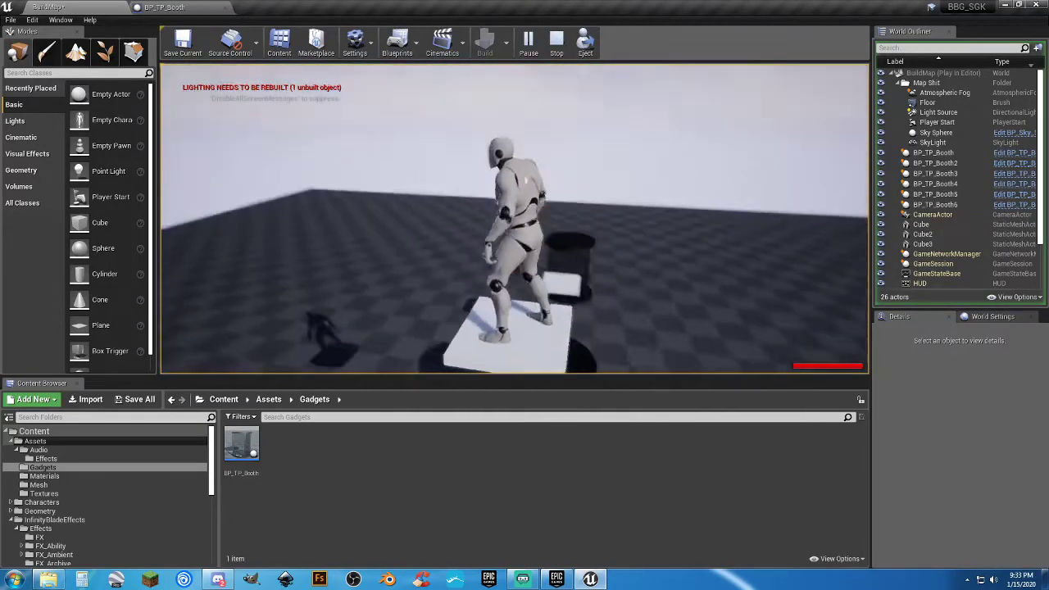
{"action": "key", "text": "w"}
{"action": "key", "text": "w"}
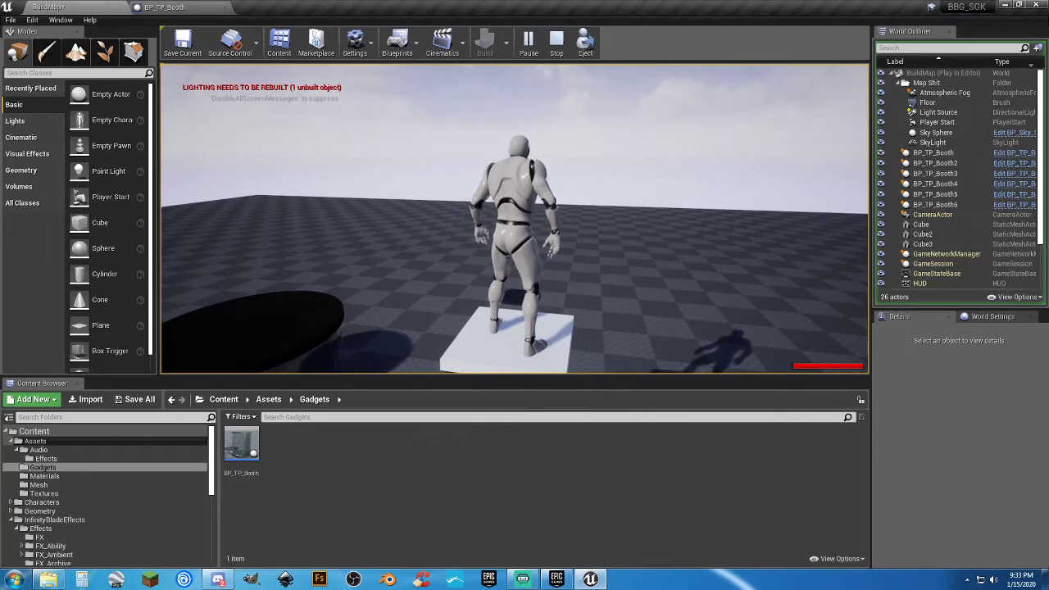
{"action": "key", "text": "Escape"}
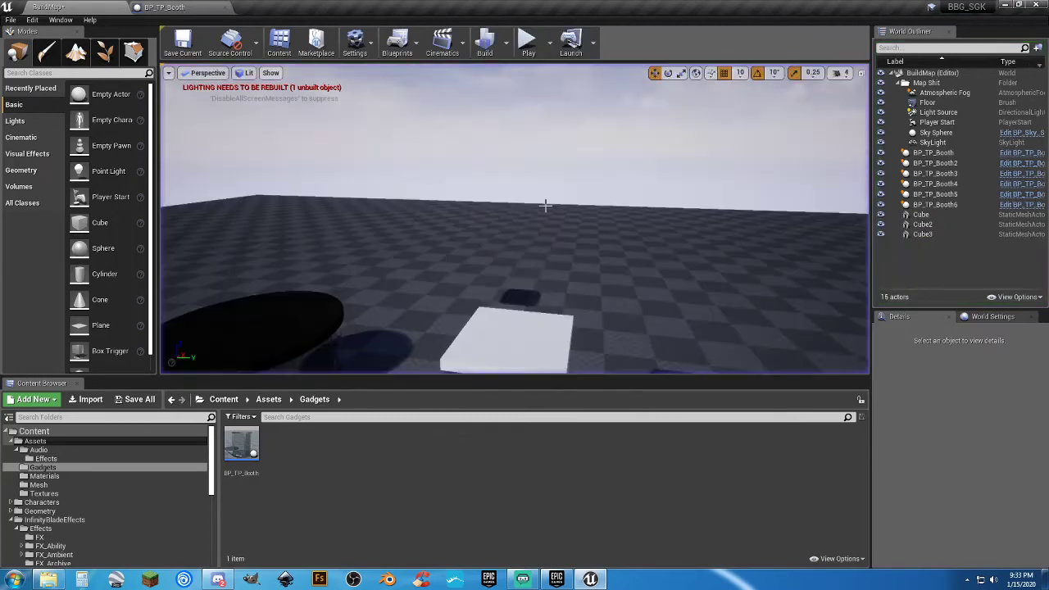
In the BP_TP_Booth graph, set the Teleport Destination's Z offset to 95 and the default destination's to 395, then compile and save
{"action": "left_click", "coordinate": [163, 8]}
{"action": "right_click_drag", "start_coordinate": [583, 301], "coordinate": [491, 284]}
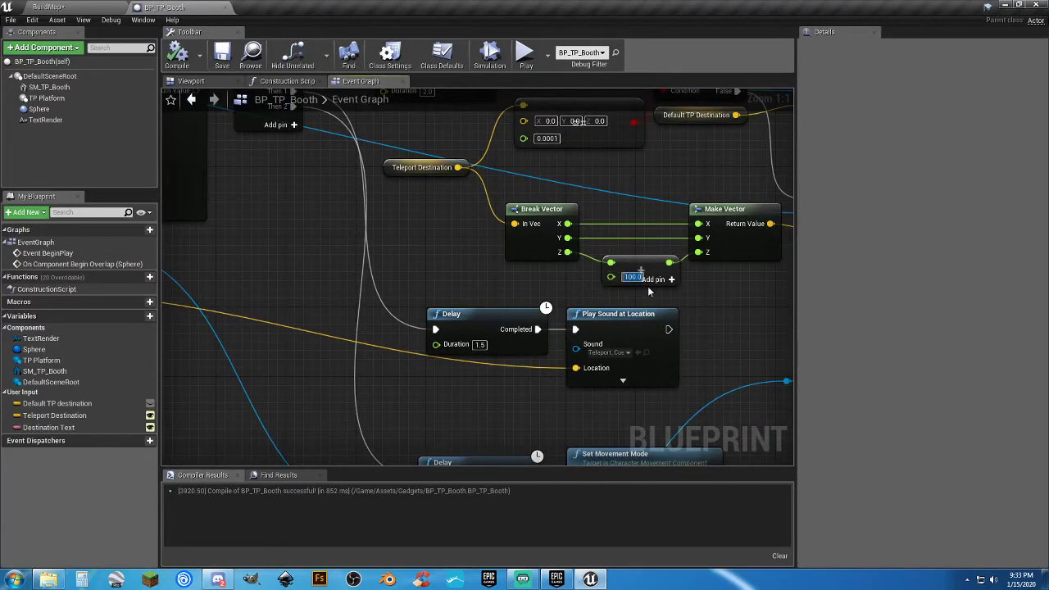
{"action": "type", "text": "95"}
{"action": "key", "text": "Return"}
{"action": "right_click_drag", "start_coordinate": [320, 108], "coordinate": [788, 464]}
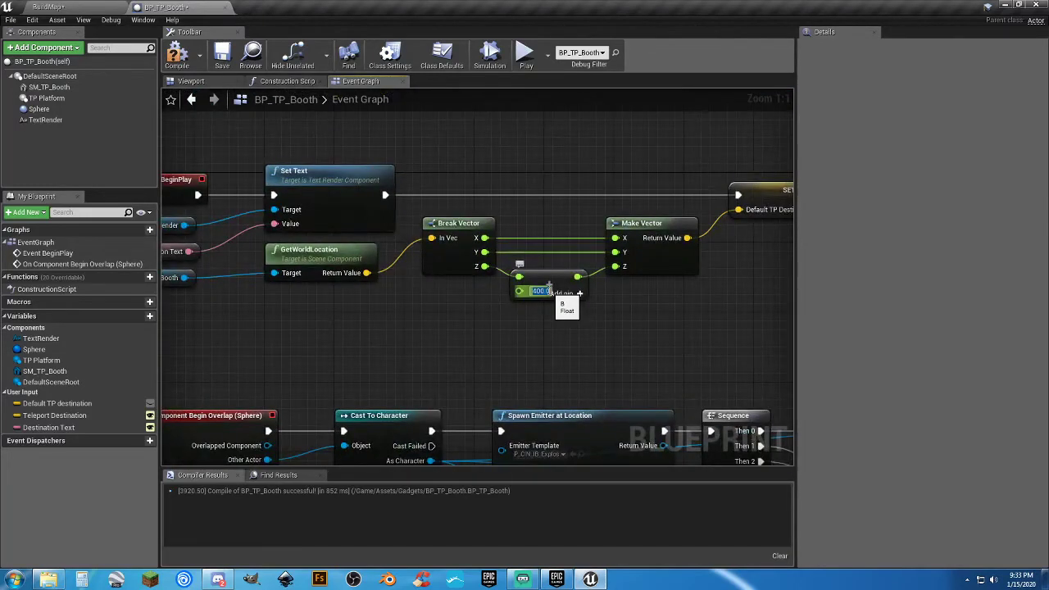
{"action": "type", "text": "35"}
{"action": "key", "text": "Return"}
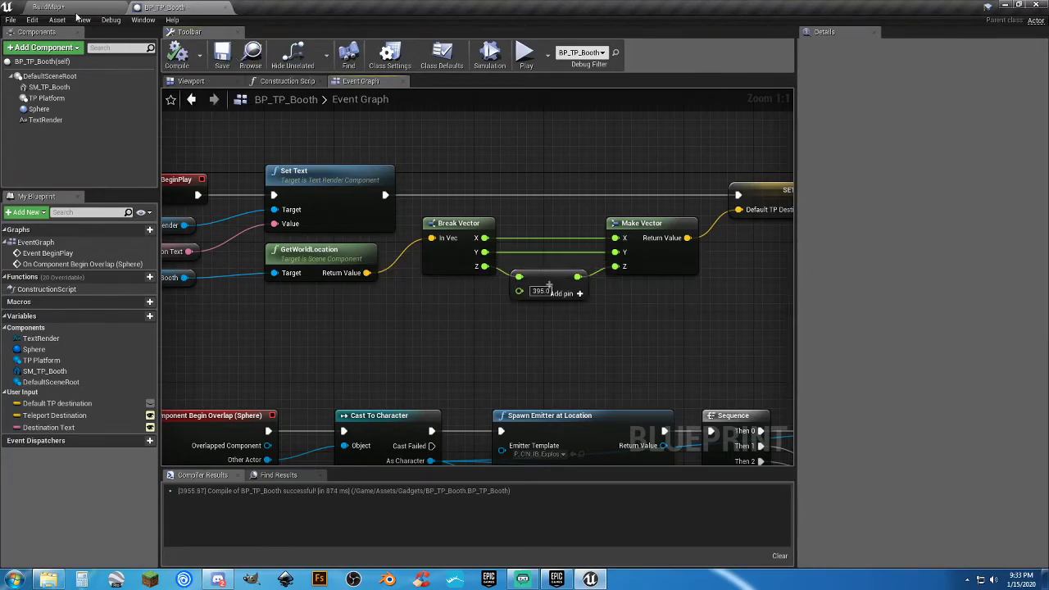
Play BuildMap and teleport through several booths to check how the character lands with the new Z offsets
{"action": "left_click", "coordinate": [51, 7]}
{"action": "left_click", "coordinate": [527, 42]}
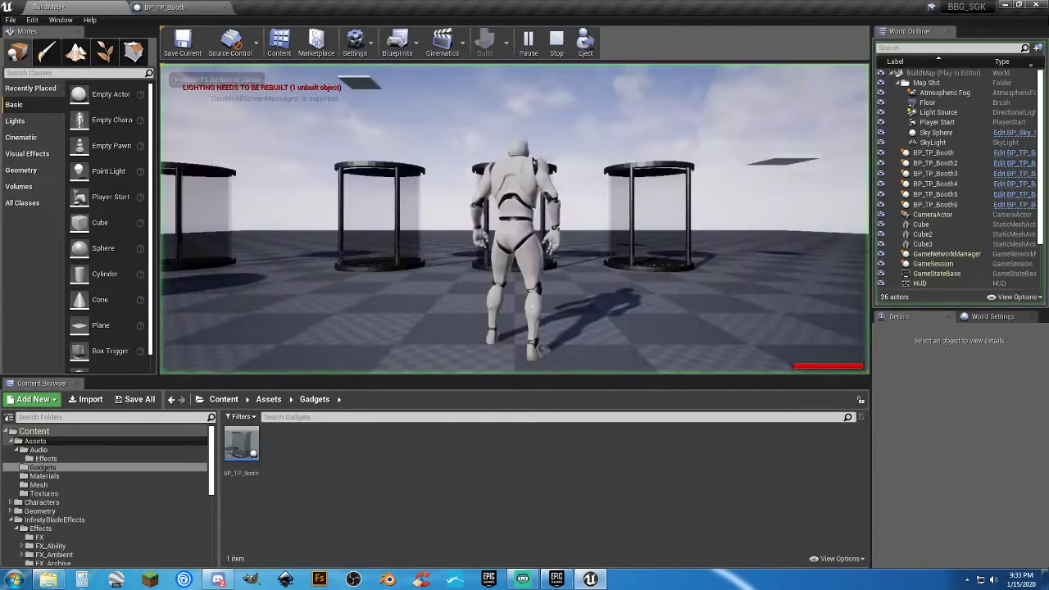
{"action": "key", "text": "w"}
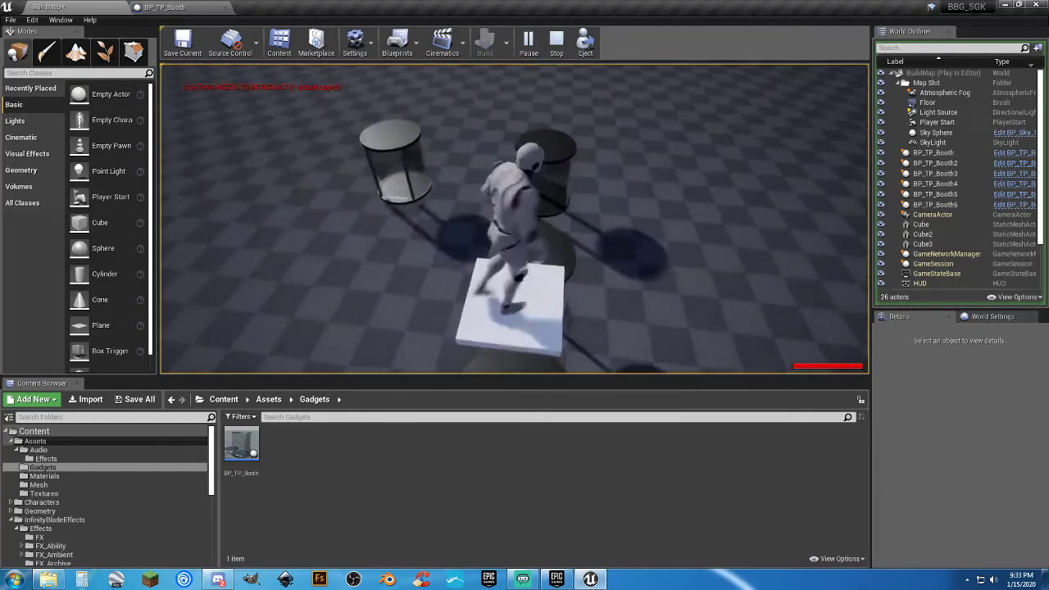
{"action": "key", "text": "w"}
{"action": "key", "text": "w"}
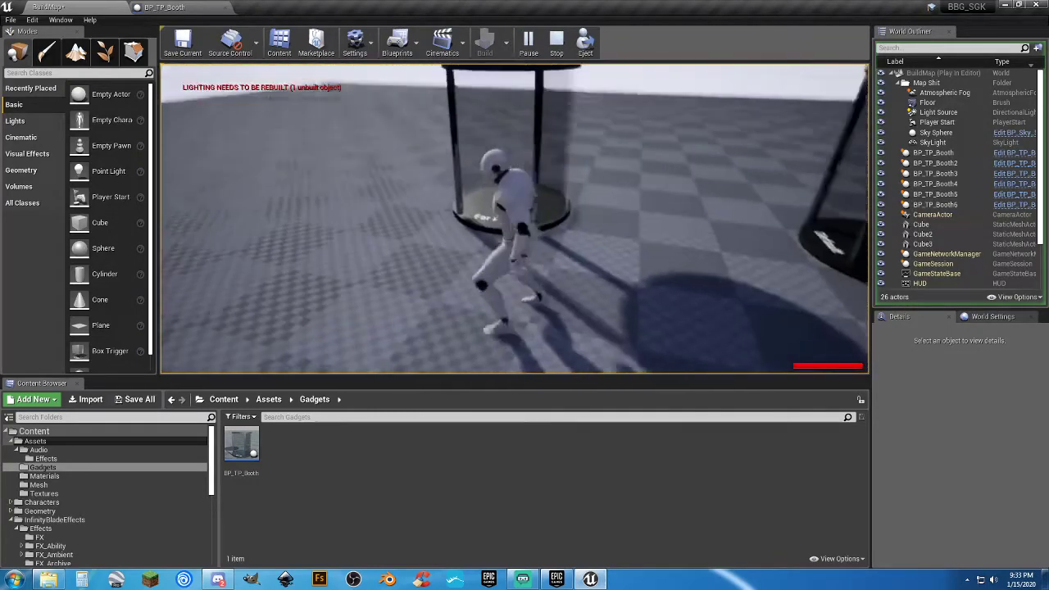
{"action": "key", "text": "w"}
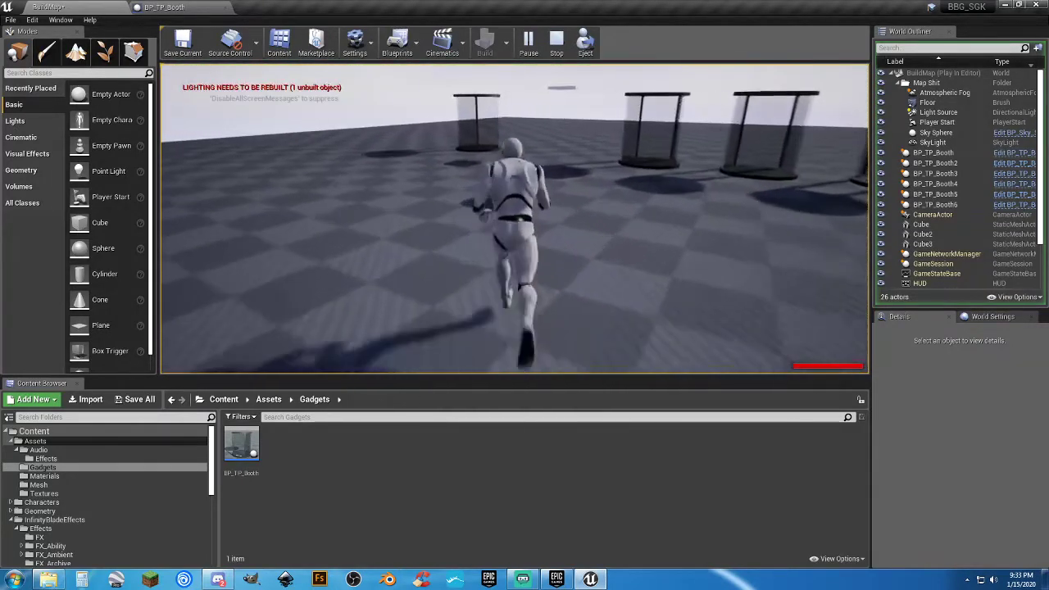
{"action": "key", "text": "w"}
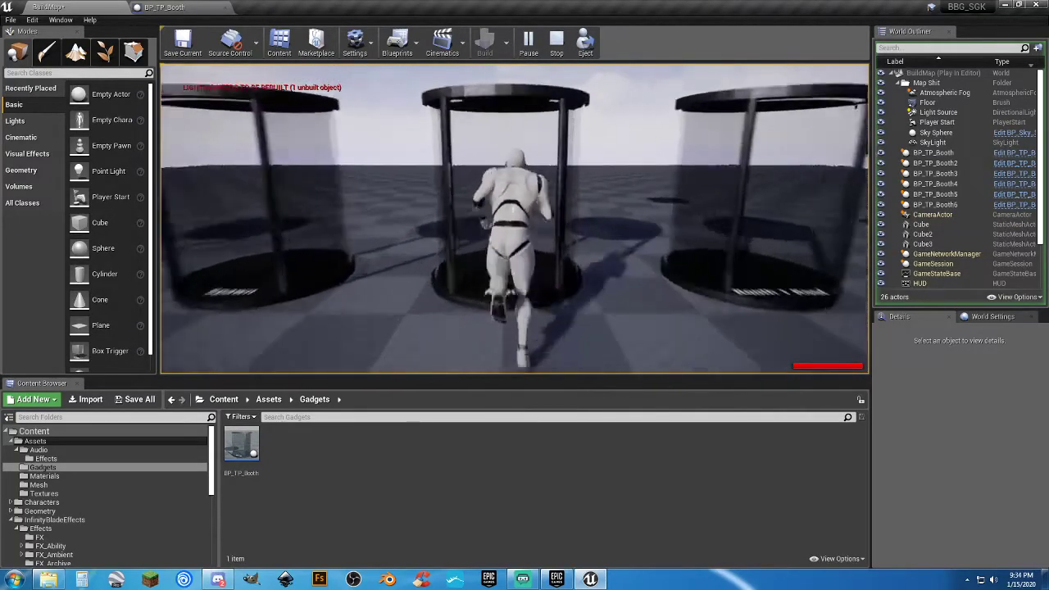
{"action": "key", "text": "s"}
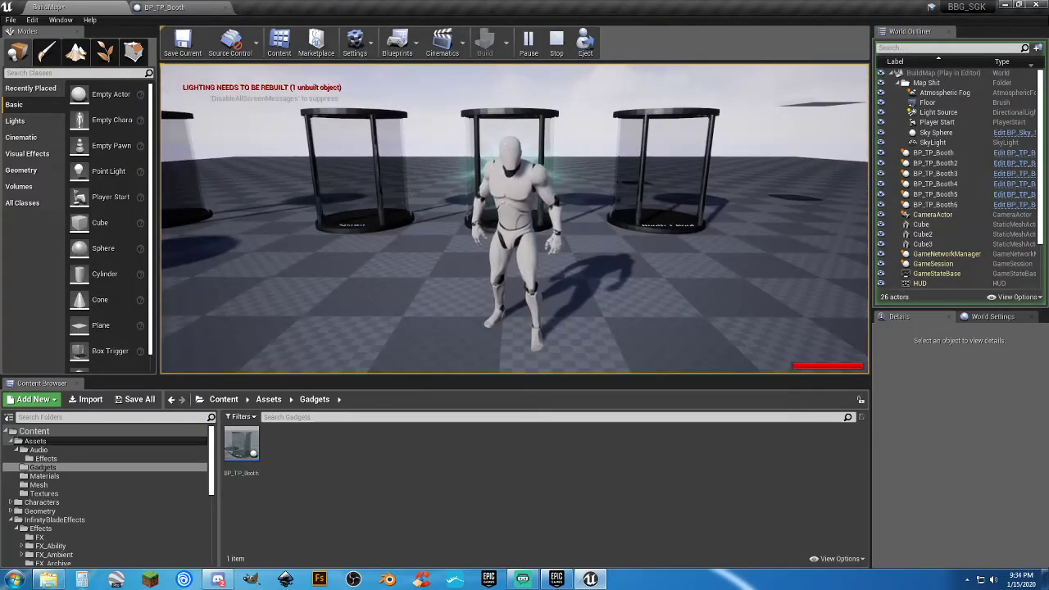
{"action": "key", "text": "w"}
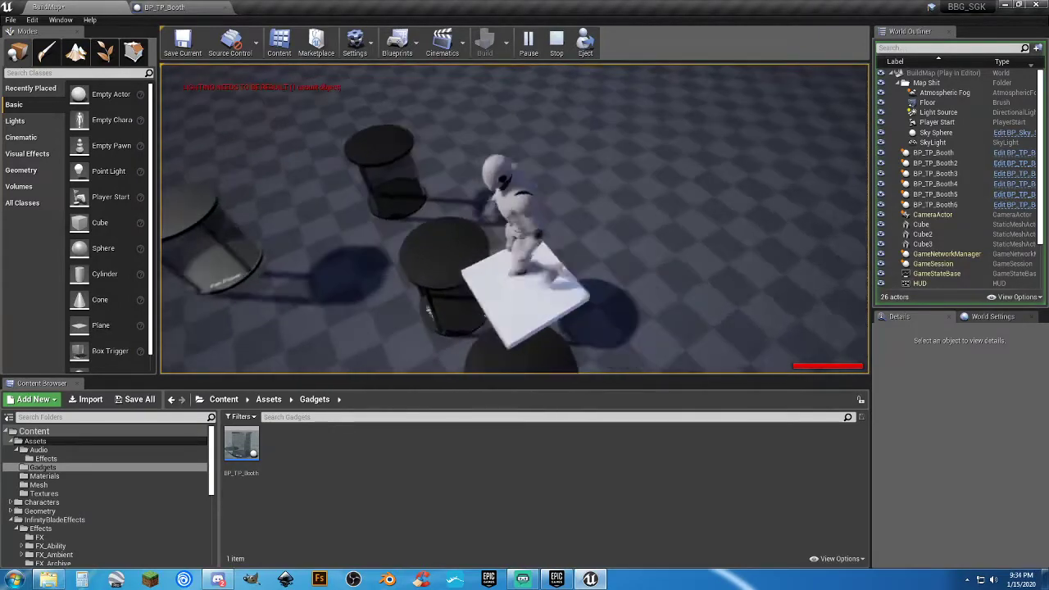
{"action": "key", "text": "s"}
{"action": "key", "text": "w"}
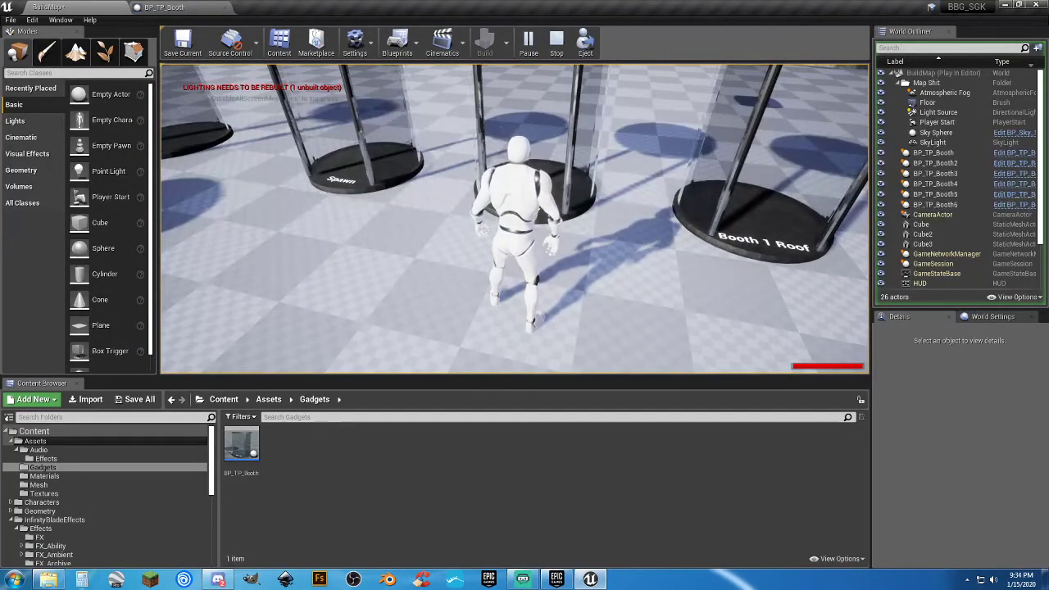
Keep teleporting through the remaining booths, jumping between runs to check the character's movement, then stop playing
{"action": "key", "text": "w"}
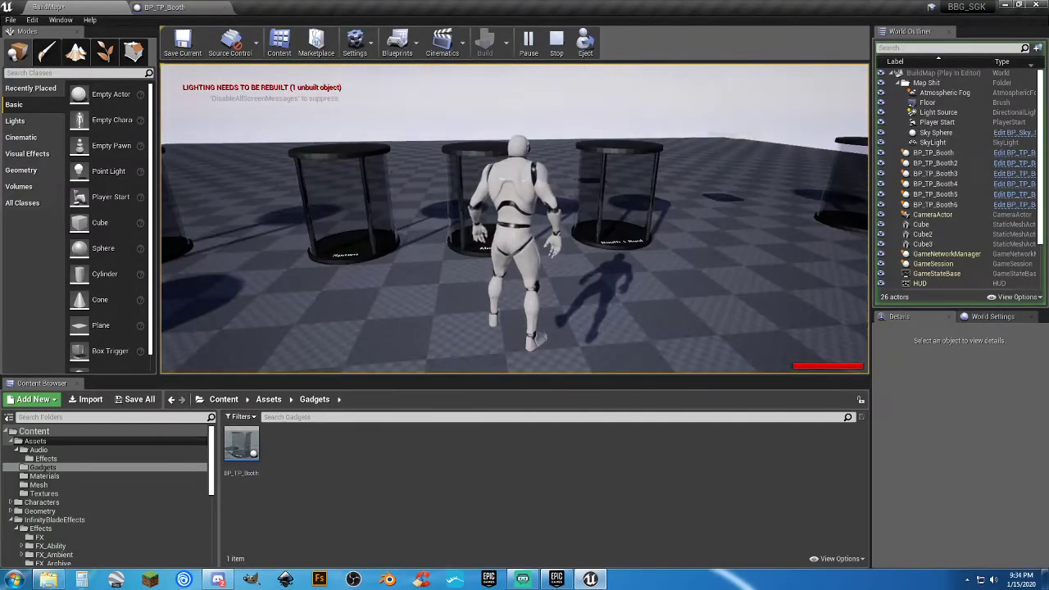
{"action": "key", "text": "w"}
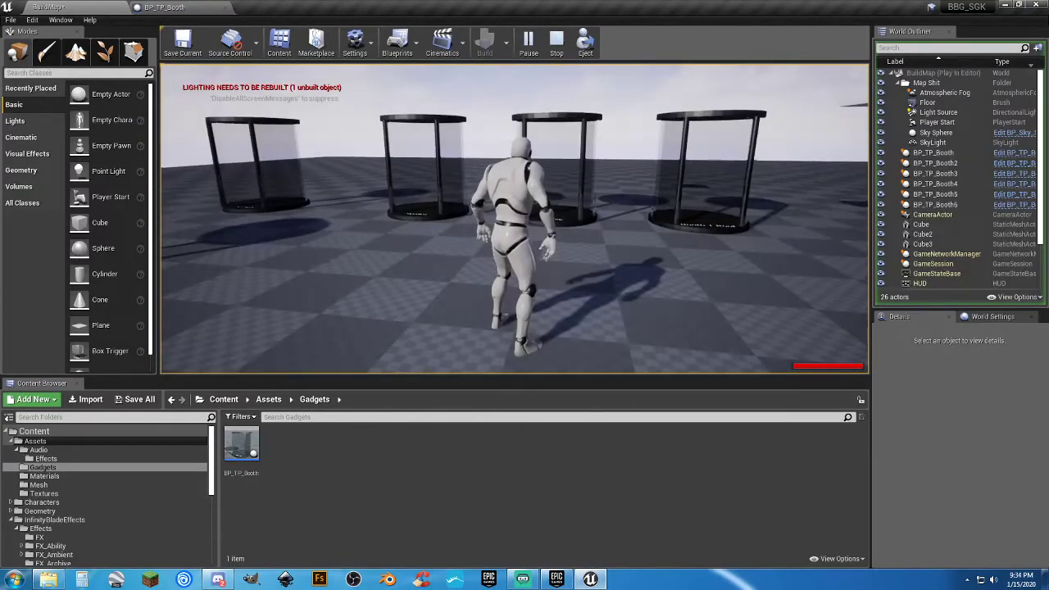
{"action": "key", "text": "space"}
{"action": "key", "text": "w"}
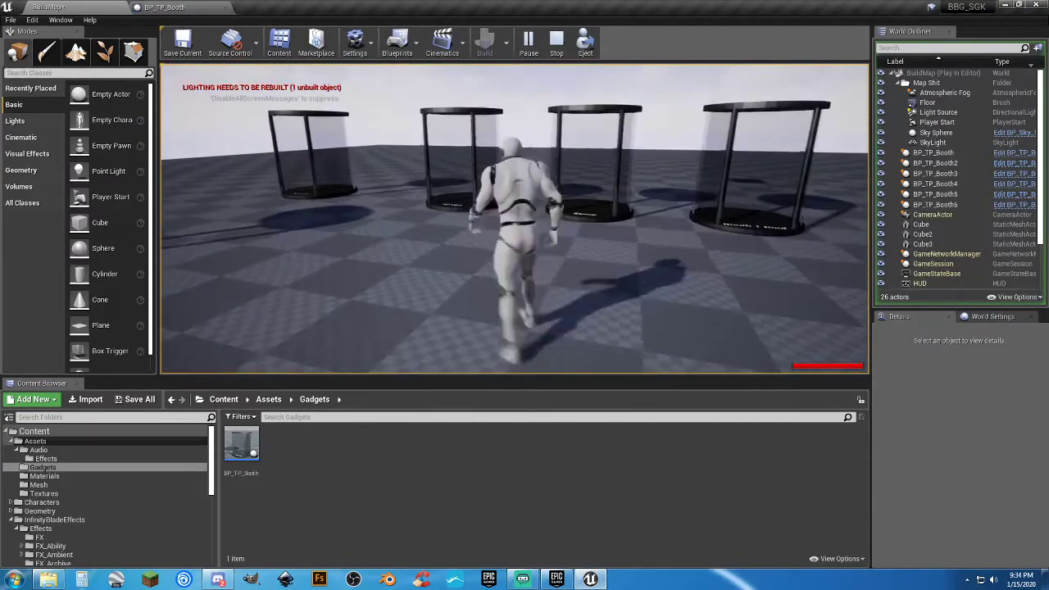
{"action": "key", "text": "w"}
{"action": "key", "text": "d"}
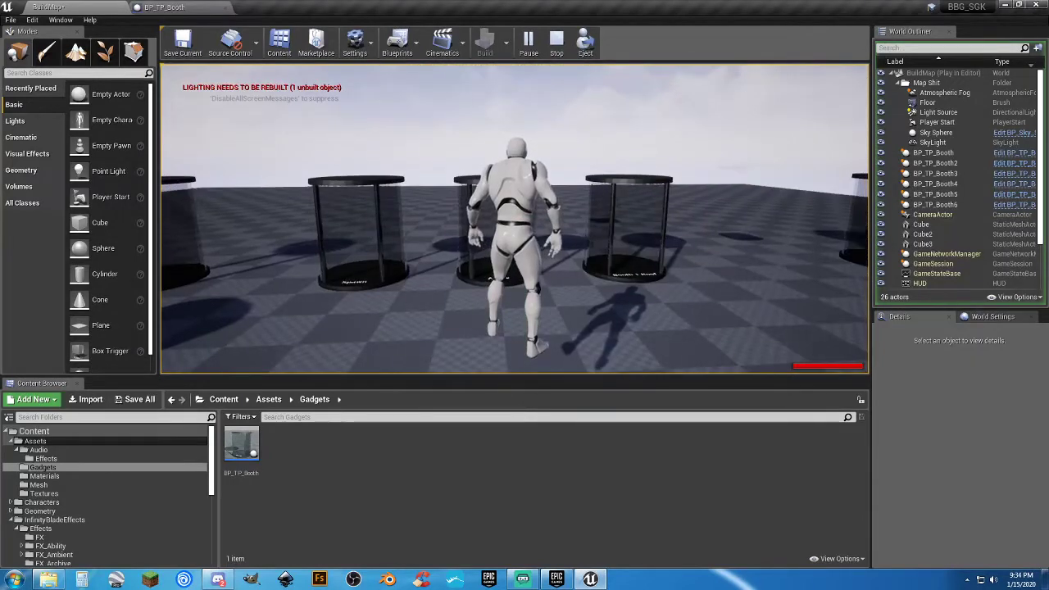
{"action": "key", "text": "space"}
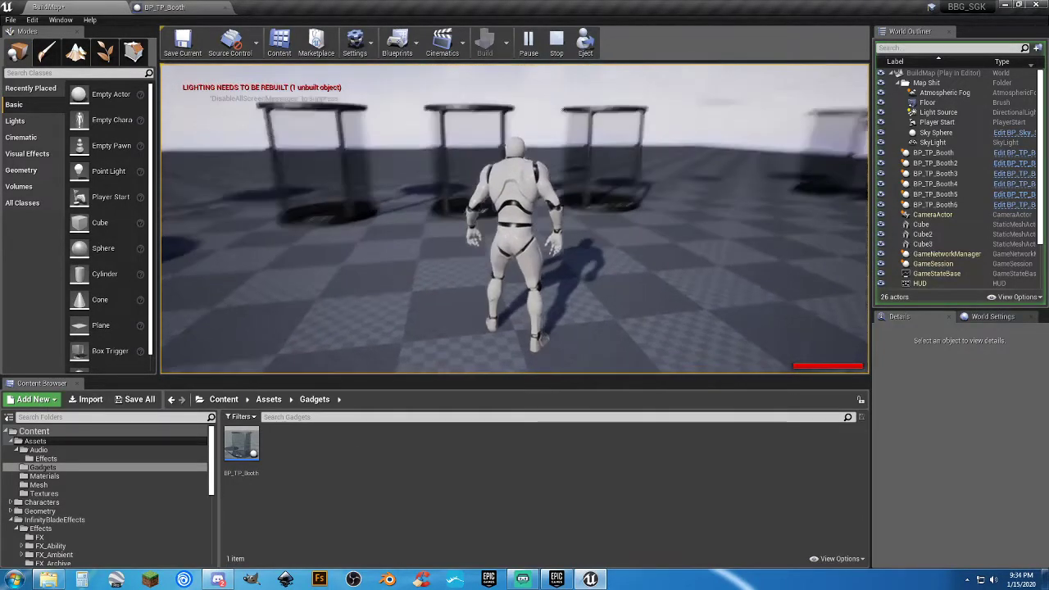
{"action": "key", "text": "w"}
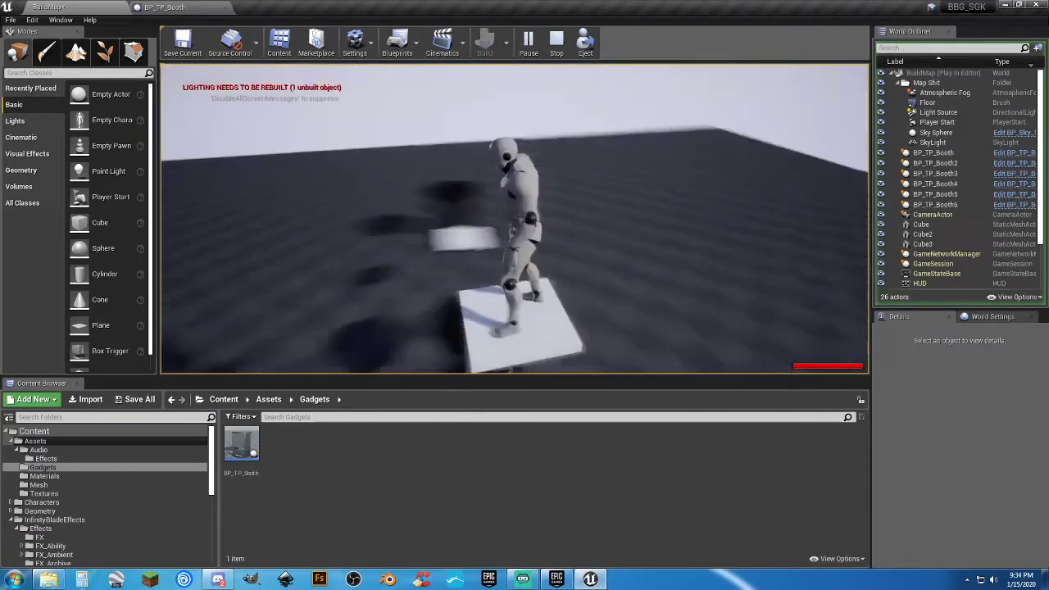
{"action": "key", "text": "w"}
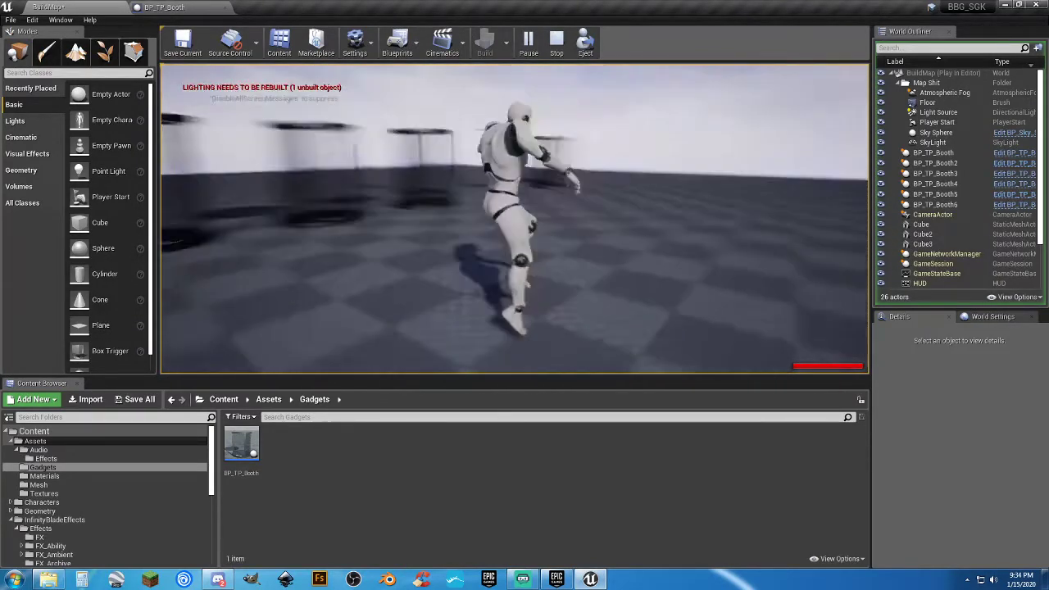
{"action": "key", "text": "w"}
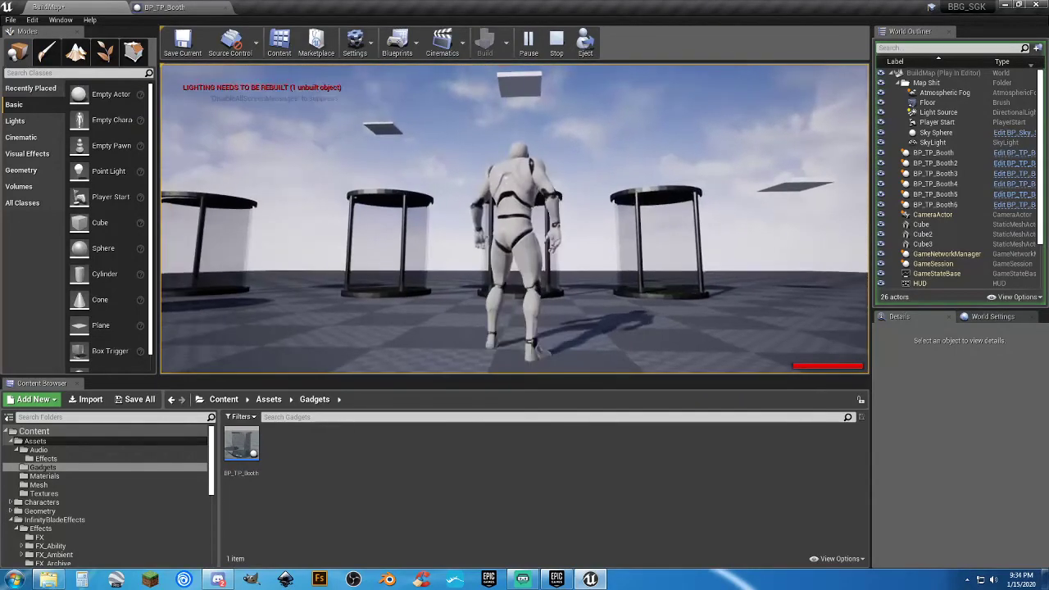
{"action": "key", "text": "Escape"}
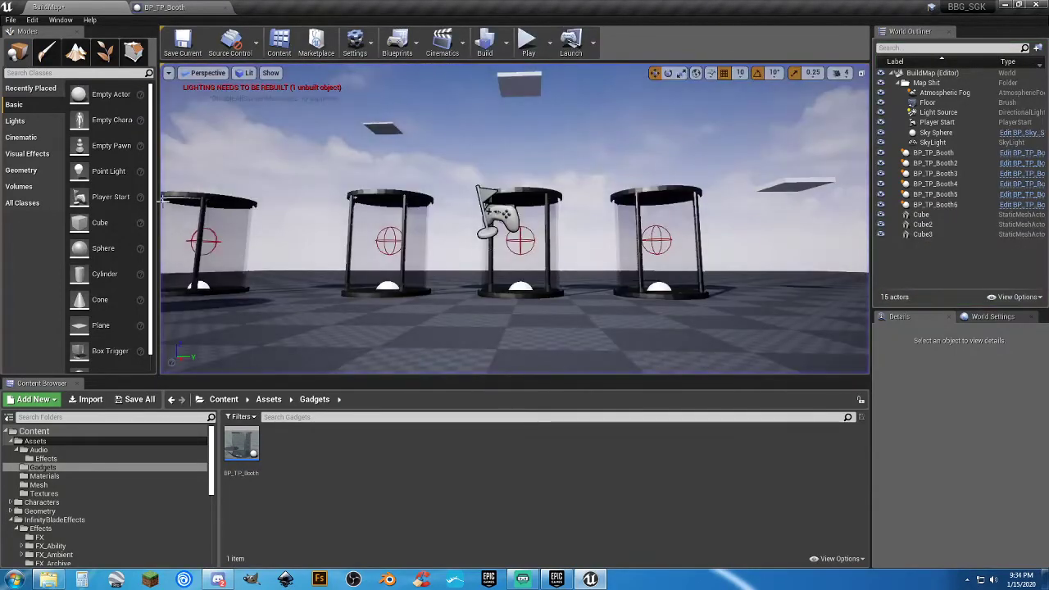
In the BP_TP_Booth graph, set the Z offset feeding the SET Default TP Destination node to 300
{"action": "left_click", "coordinate": [164, 6]}
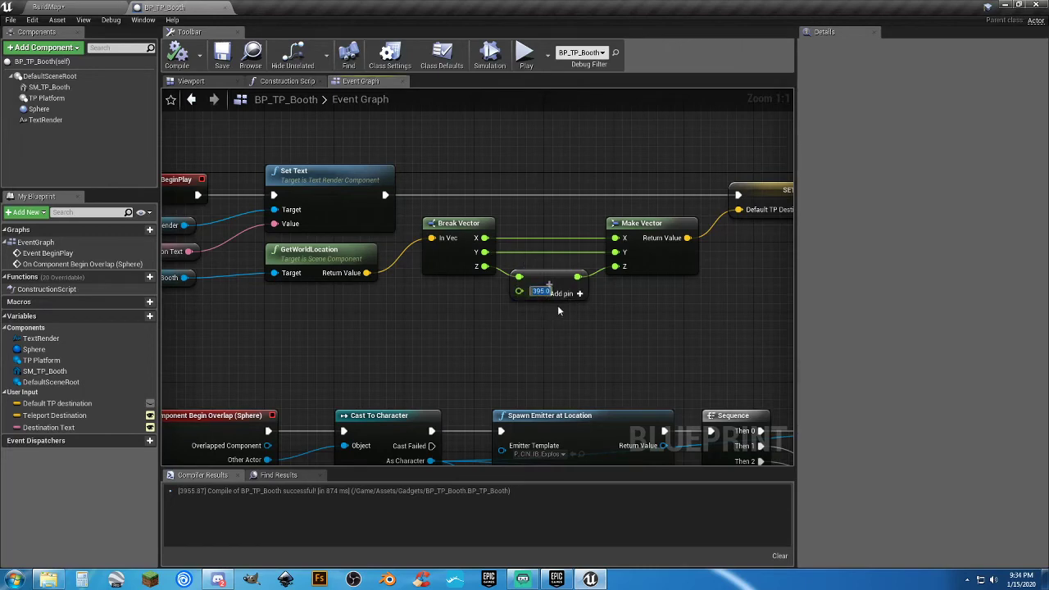
{"action": "type", "text": "300"}
Replace the Teleport Destination's Break Vector, add and Make Vector nodes with a direct link to the False-branch SetActorLocation's New Location, then compile and save
{"action": "right_click_drag", "start_coordinate": [581, 367], "coordinate": [311, 114]}
{"action": "right_click_drag", "start_coordinate": [583, 335], "coordinate": [366, 281]}
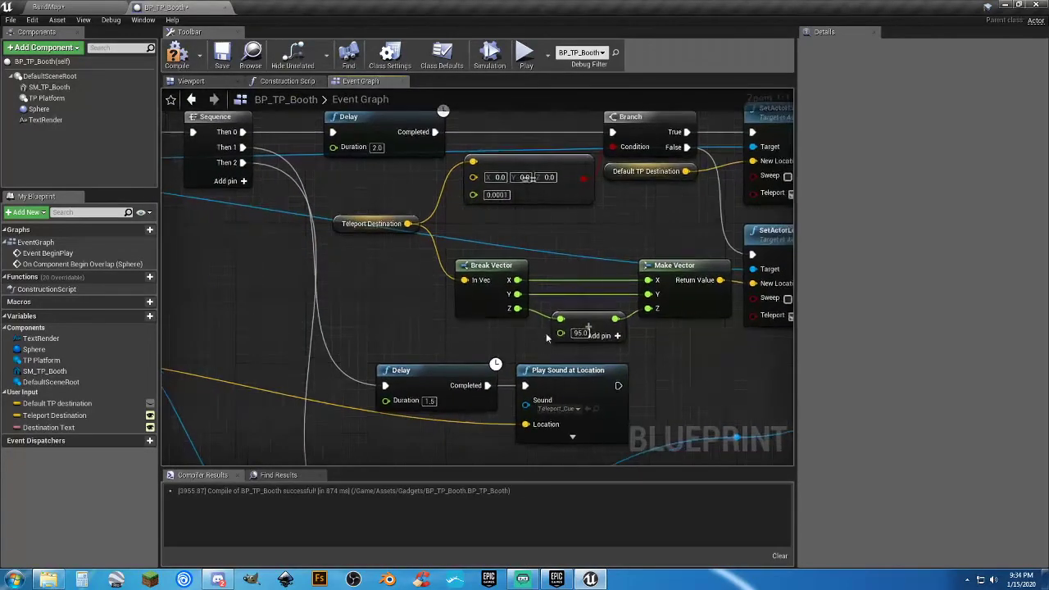
{"action": "right_click_drag", "start_coordinate": [597, 343], "coordinate": [522, 335]}
{"action": "left_click_drag", "start_coordinate": [622, 341], "coordinate": [413, 261]}
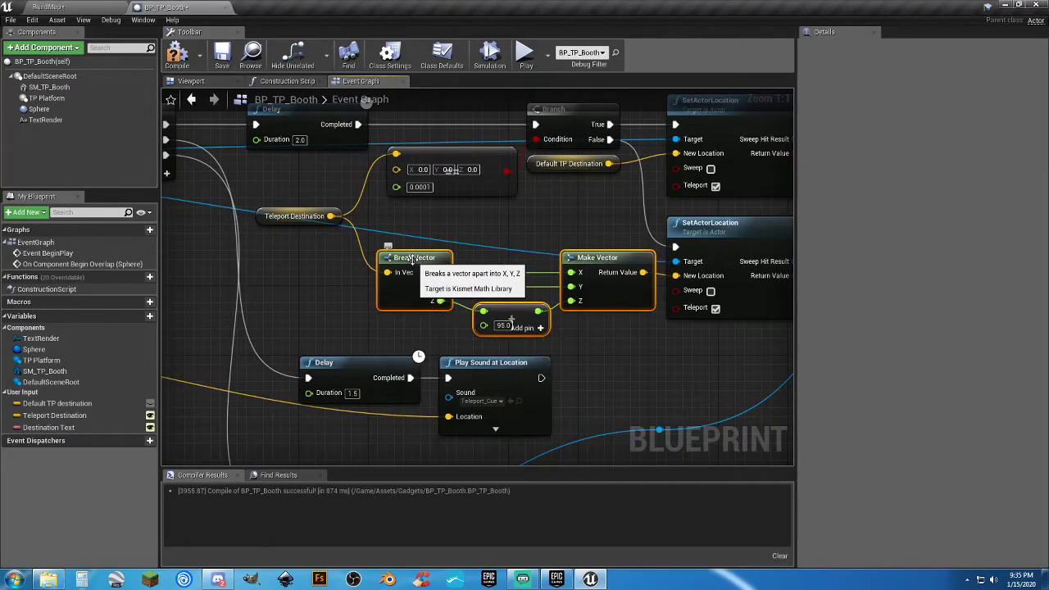
{"action": "key", "text": "Delete"}
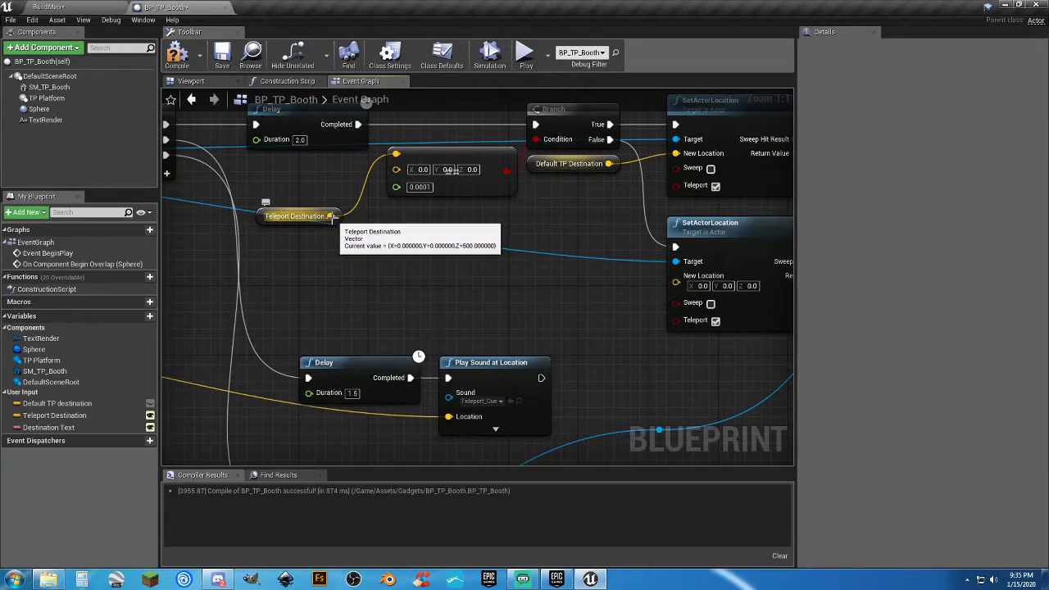
{"action": "left_click_drag", "start_coordinate": [330, 216], "coordinate": [676, 283]}
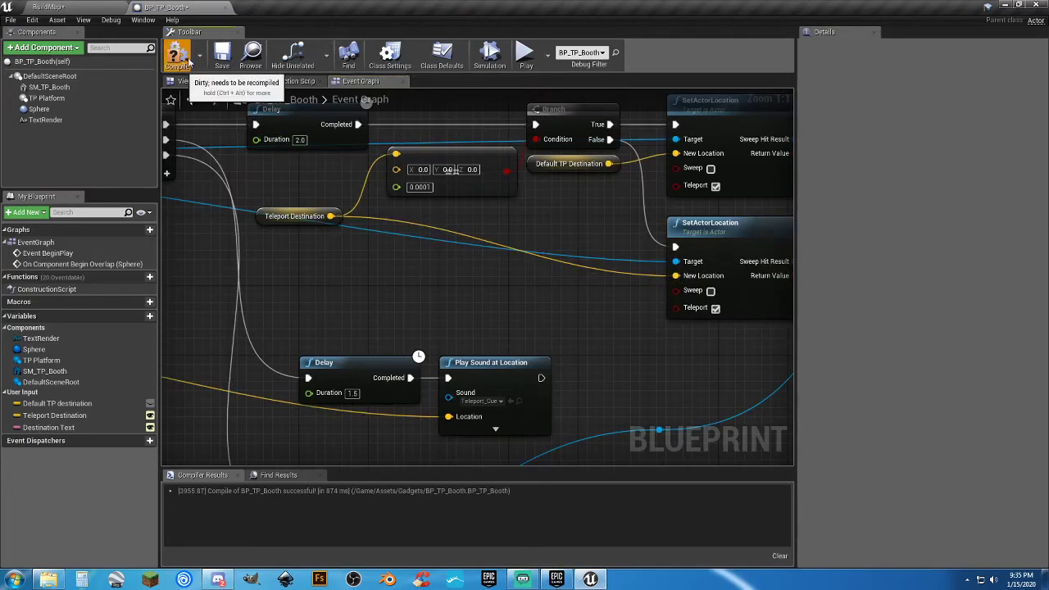
{"action": "left_click", "coordinate": [221, 57]}
Play BuildMap, teleport through the booths including Booth 1 Roof to check the landing positions without the custom offset, and end the session
{"action": "left_click", "coordinate": [111, 7]}
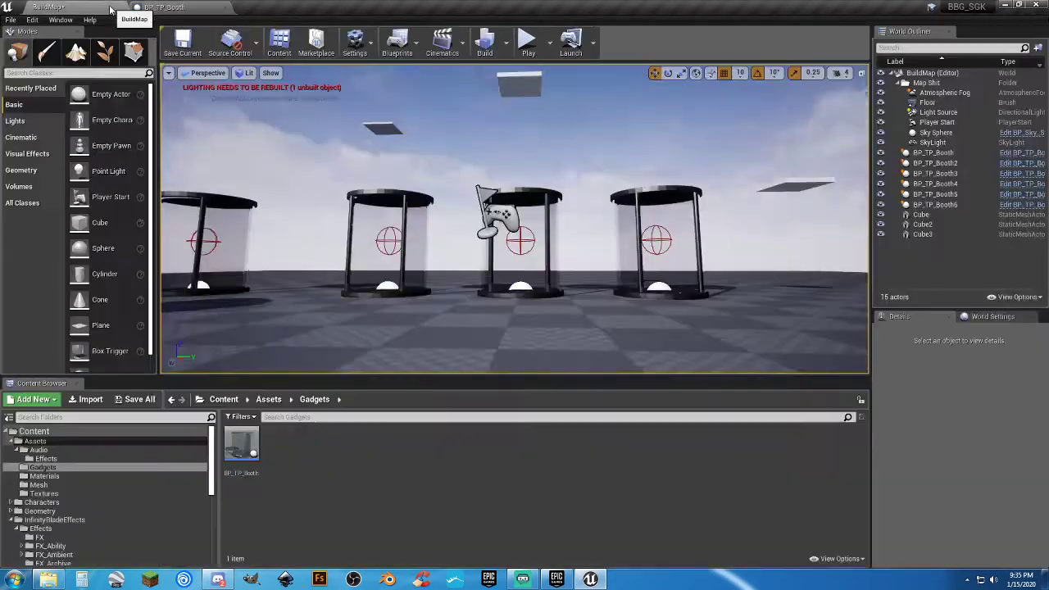
{"action": "left_click", "coordinate": [529, 43]}
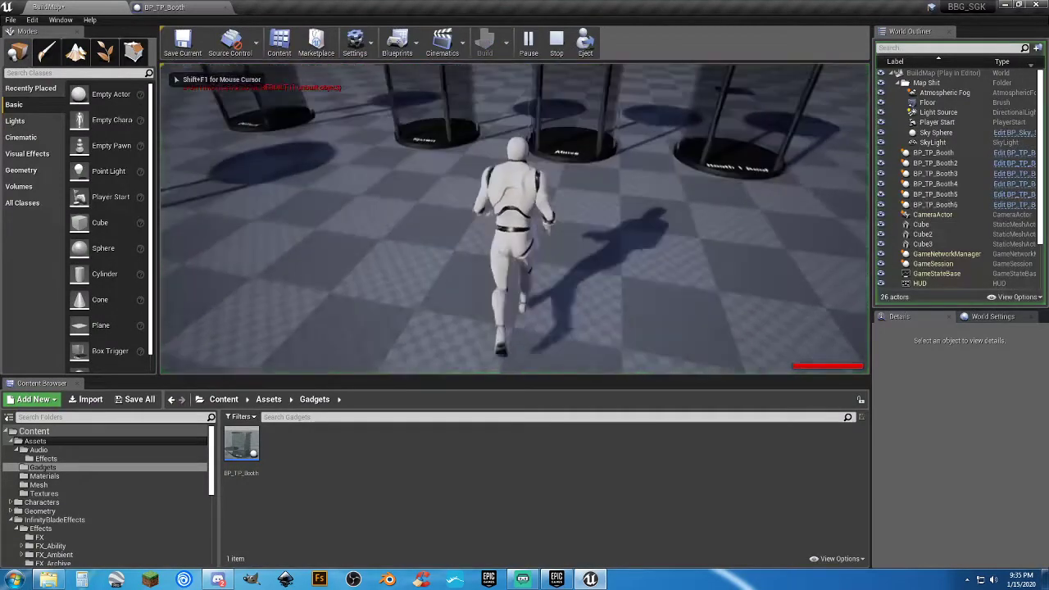
{"action": "key", "text": "w"}
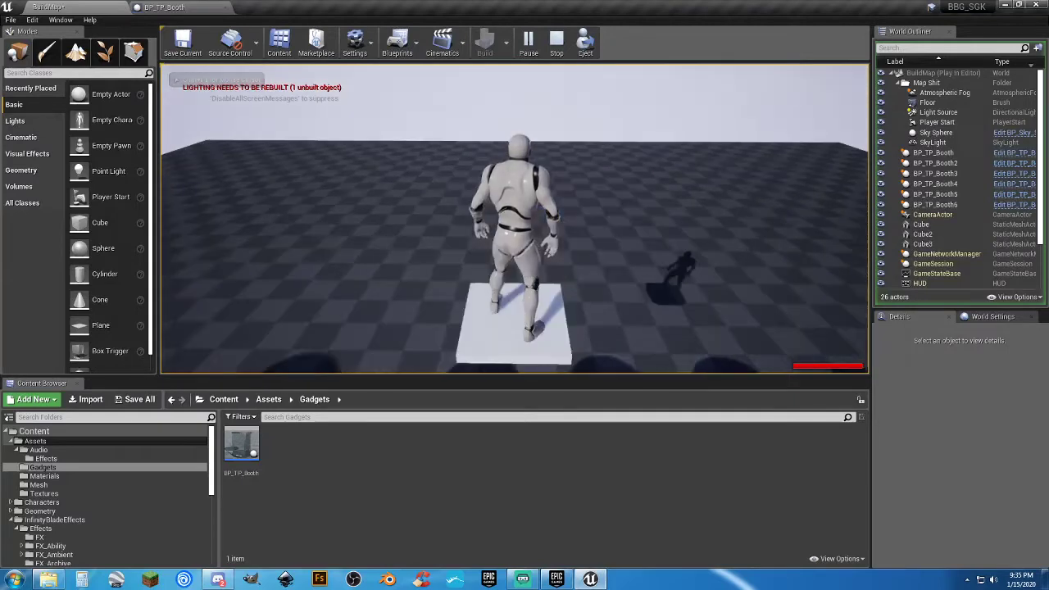
{"action": "key", "text": "w"}
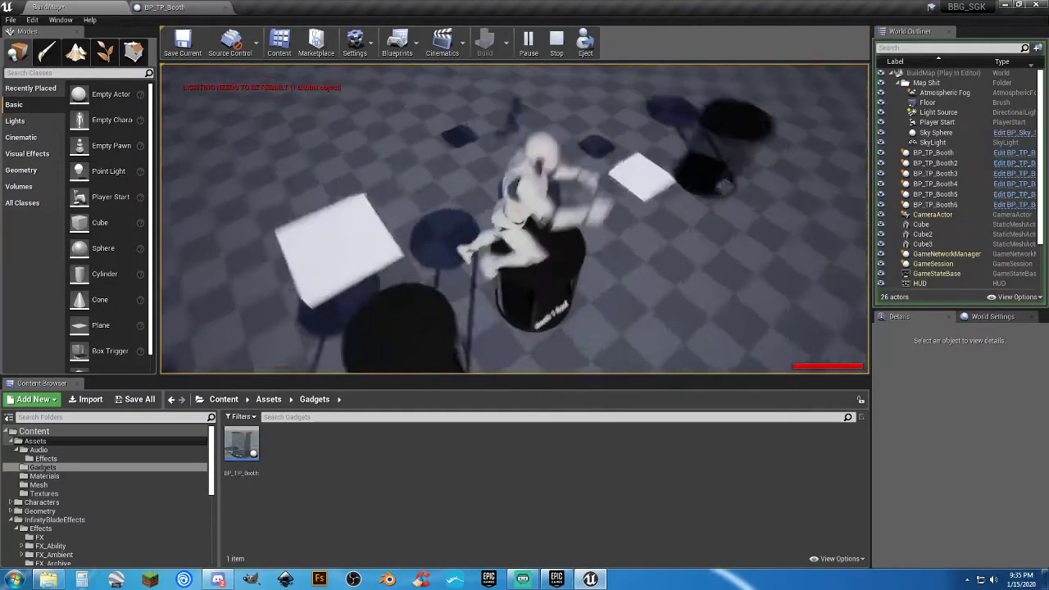
{"action": "key", "text": "w"}
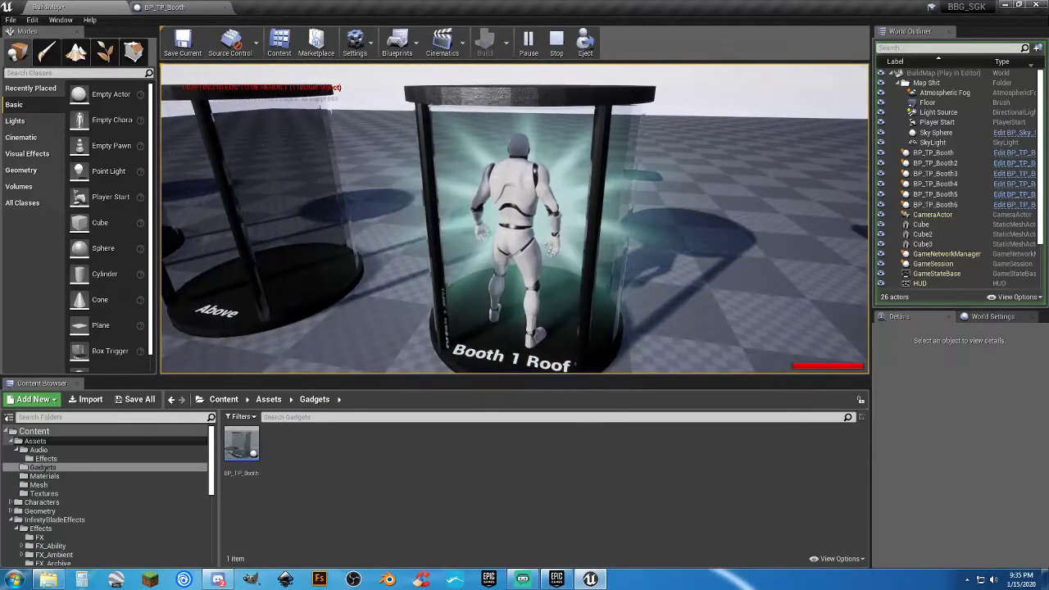
{"action": "key", "text": "w"}
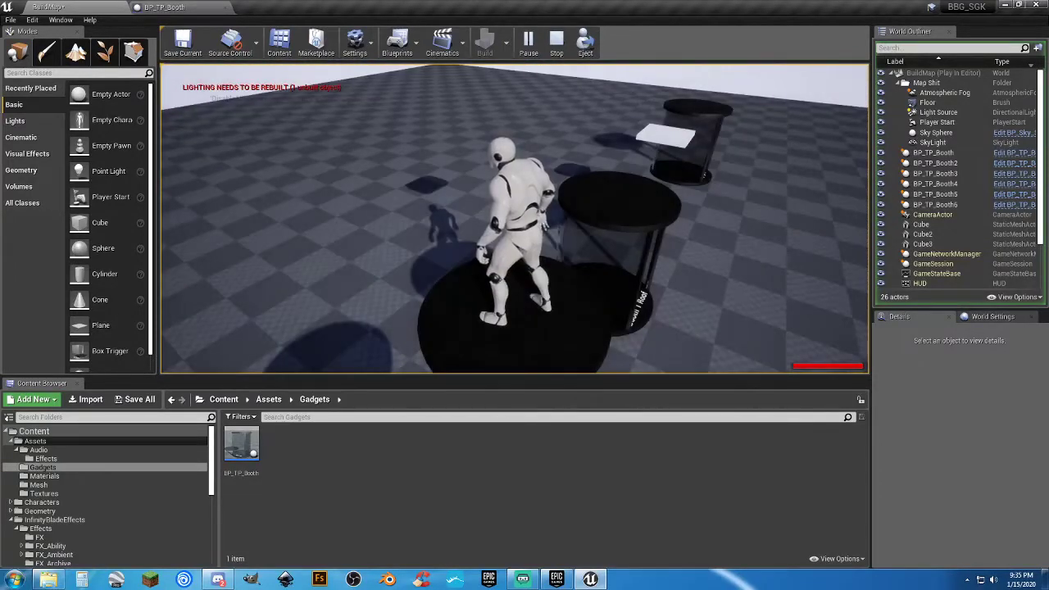
{"action": "key", "text": "w"}
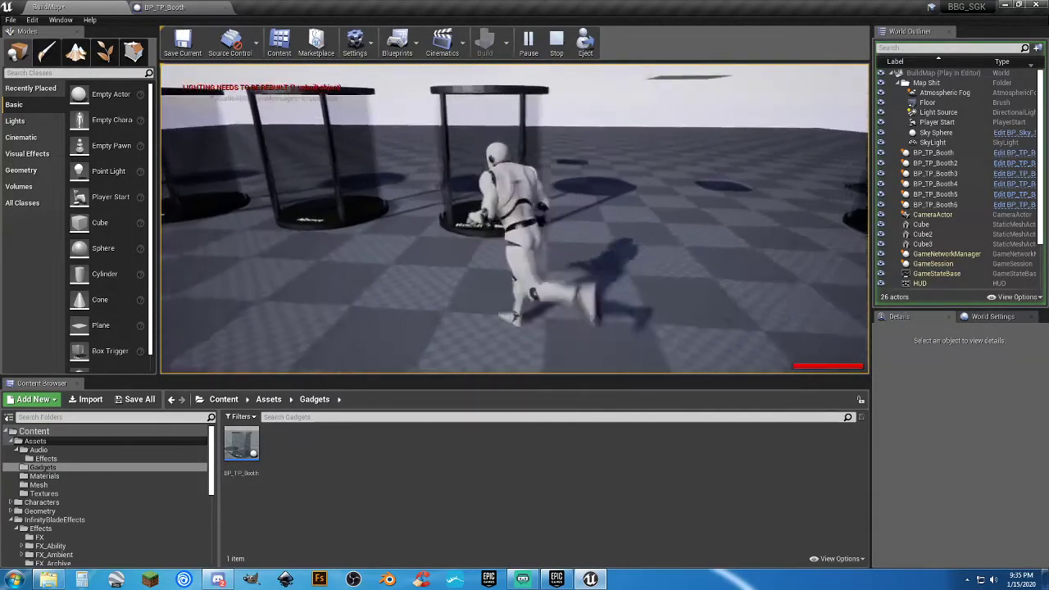
{"action": "key", "text": "w"}
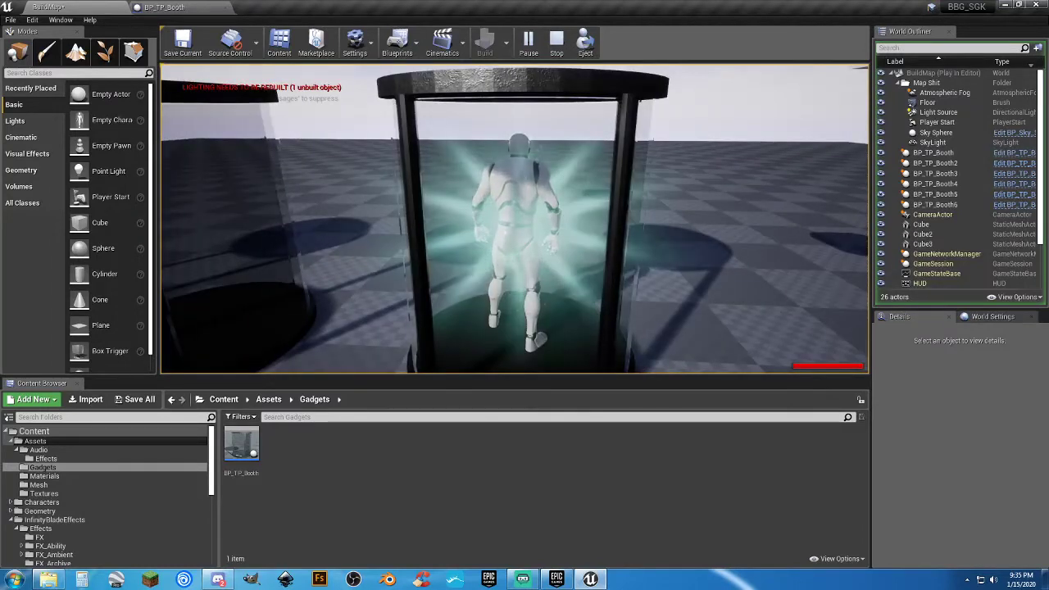
{"action": "key", "text": "a"}
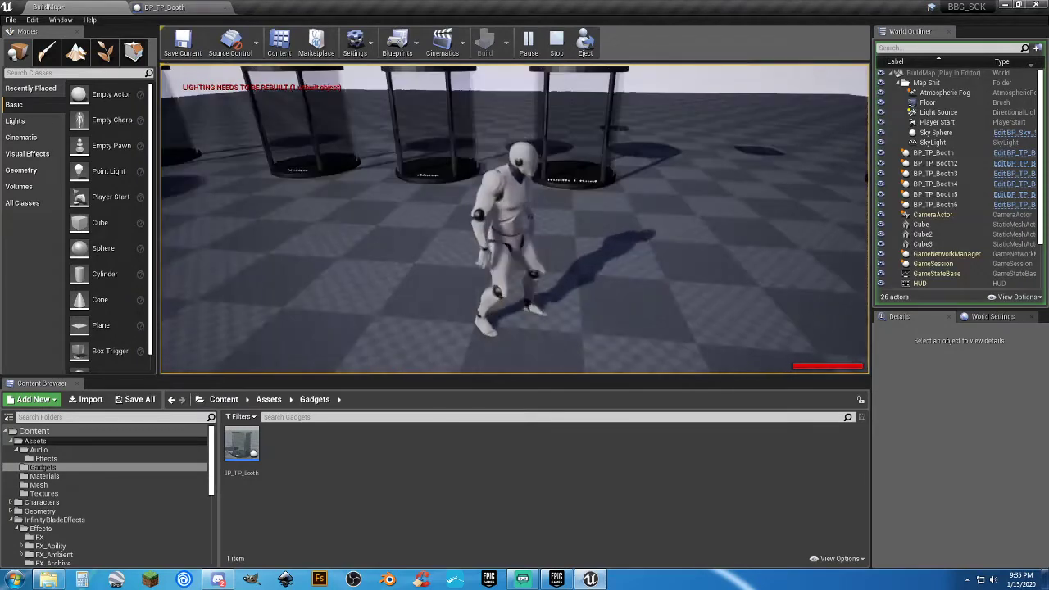
{"action": "key", "text": "Escape"}
Play BuildMap to test the default-destination booth's landing, and compare it with the Teleport Destination values of BP_TP_Booth2 and BP_TP_Booth5
{"action": "left_click", "coordinate": [579, 185]}
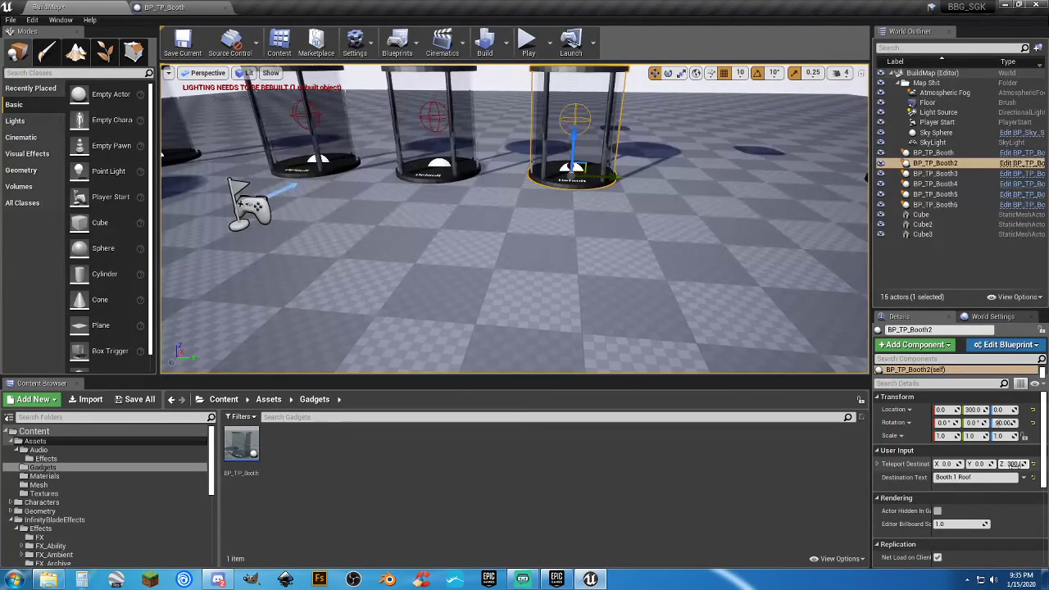
{"action": "left_click", "coordinate": [528, 41]}
{"action": "key", "text": "w"}
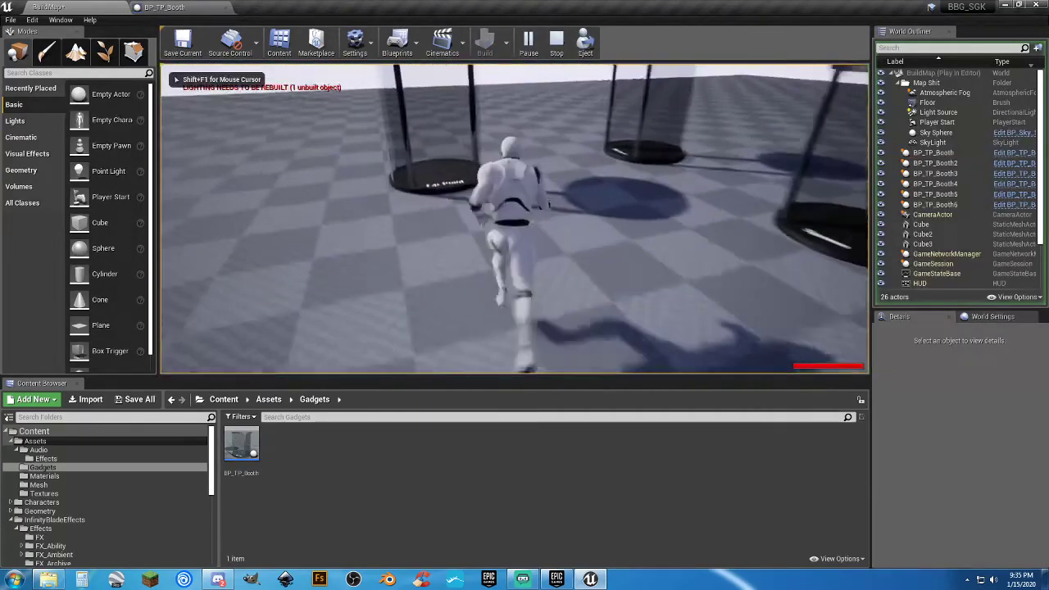
{"action": "key", "text": "w"}
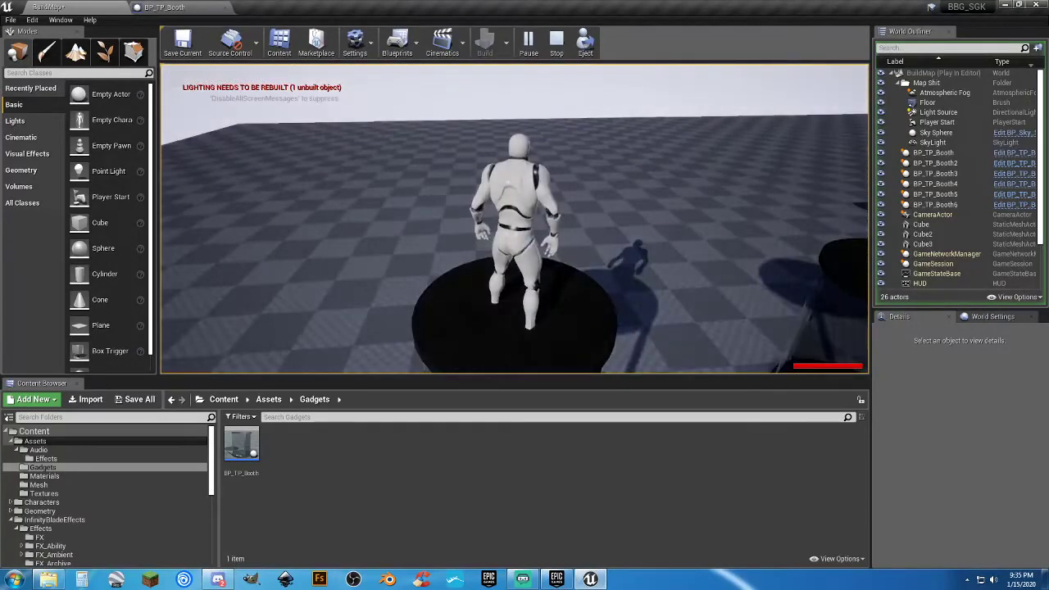
{"action": "key", "text": "w"}
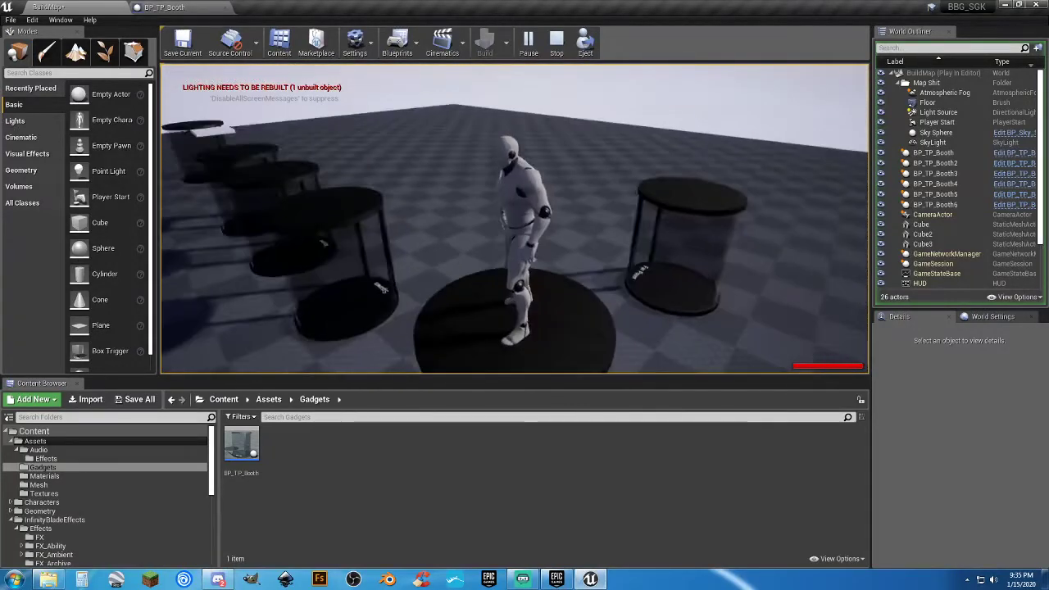
{"action": "key", "text": "w"}
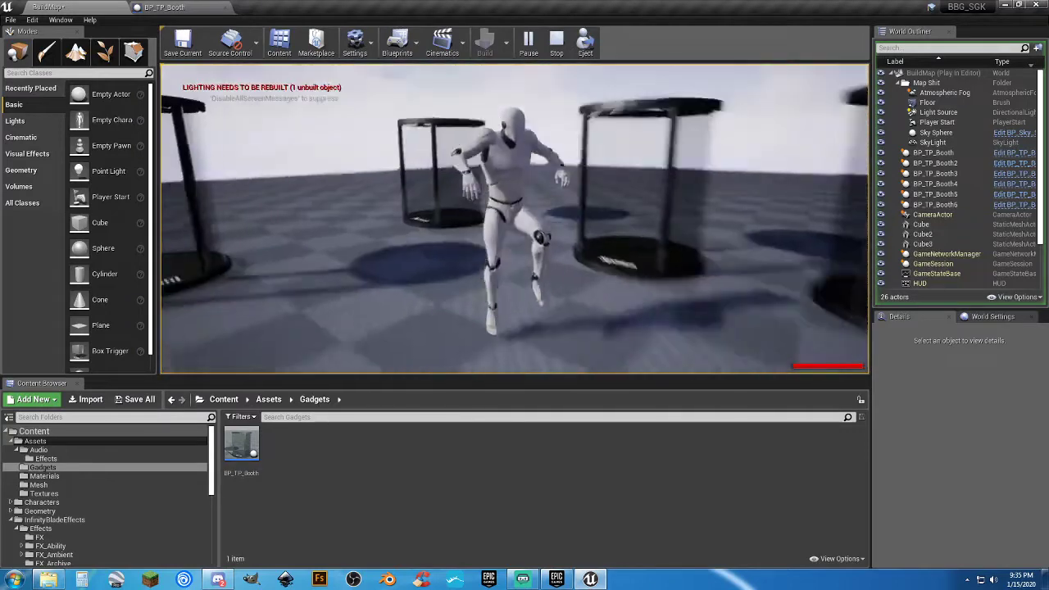
{"action": "key", "text": "w"}
{"action": "key", "text": "Escape"}
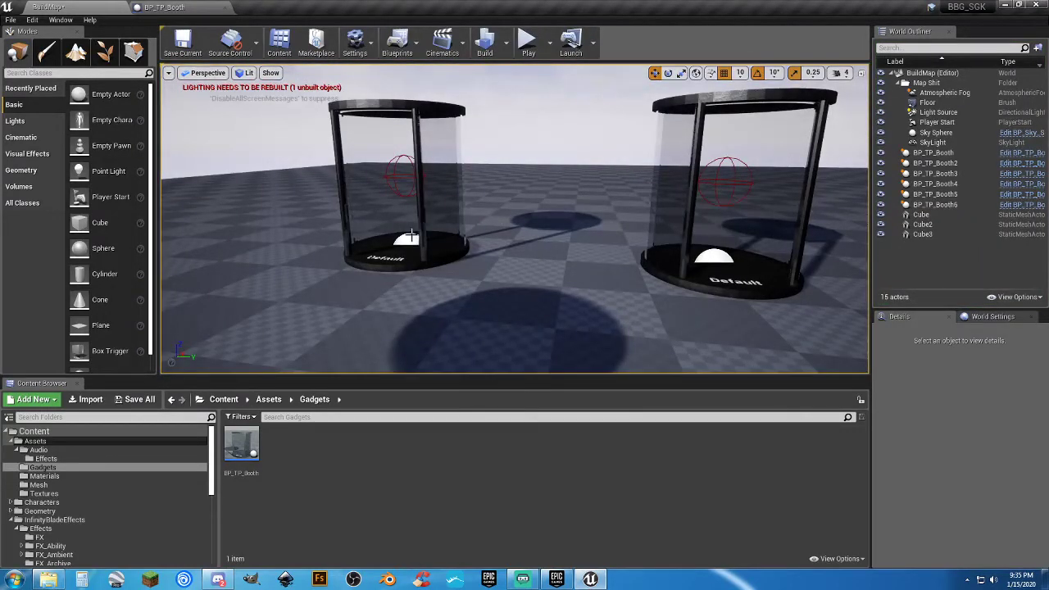
{"action": "left_click", "coordinate": [396, 257]}
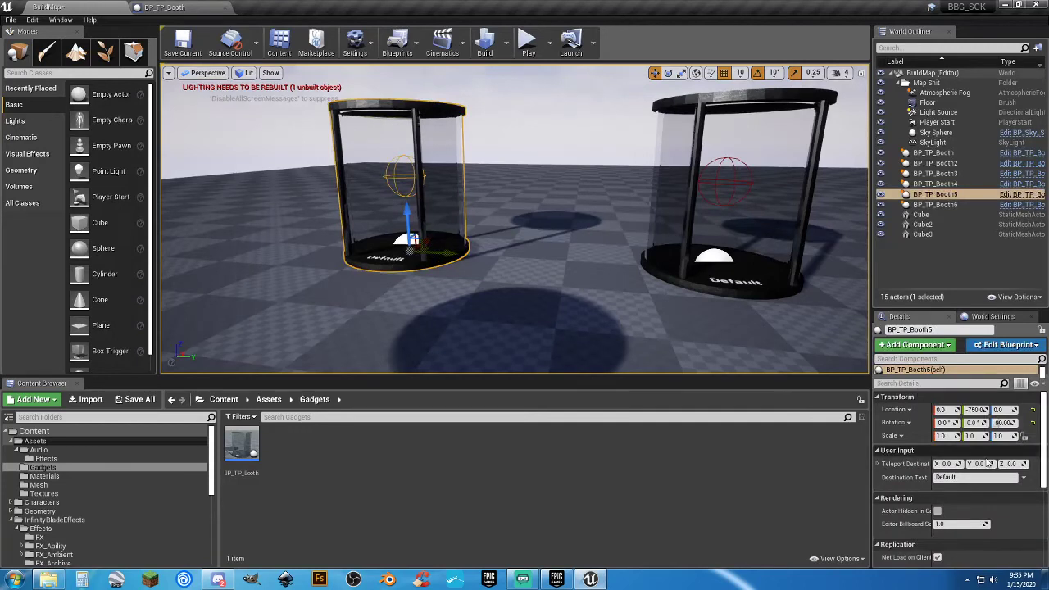
In the BP_TP_Booth graph, move the Character Movement wire's reroute node below the None Set Movement Mode node and add a second reroute node from it
{"action": "left_click", "coordinate": [178, 7]}
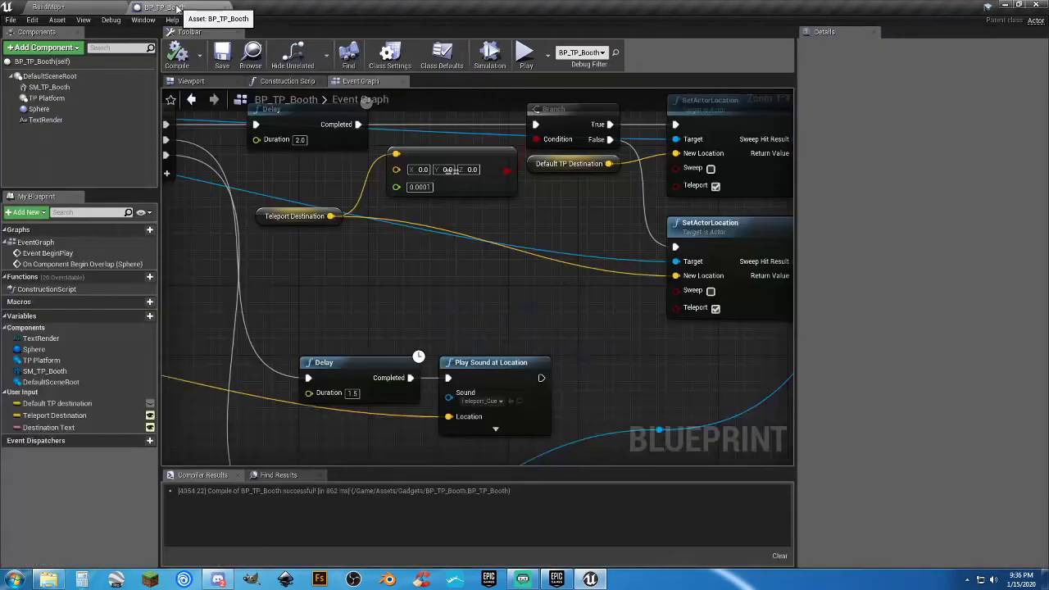
{"action": "right_click_drag", "start_coordinate": [435, 300], "coordinate": [479, 141]}
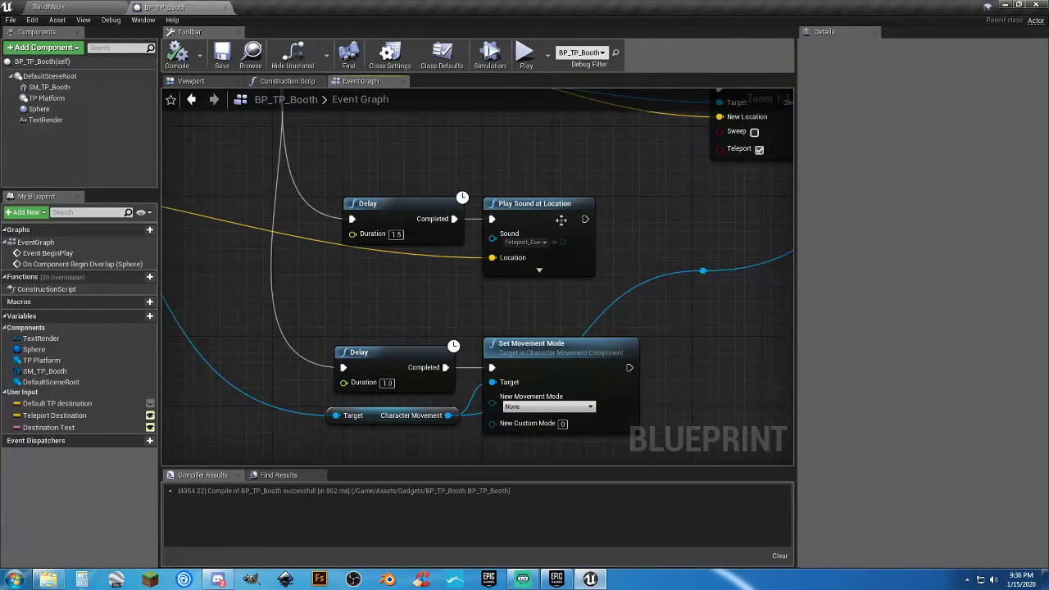
{"action": "left_click_drag", "start_coordinate": [703, 271], "coordinate": [714, 368]}
{"action": "left_click", "coordinate": [684, 231]}
{"action": "right_click_drag", "start_coordinate": [685, 236], "coordinate": [609, 144]}
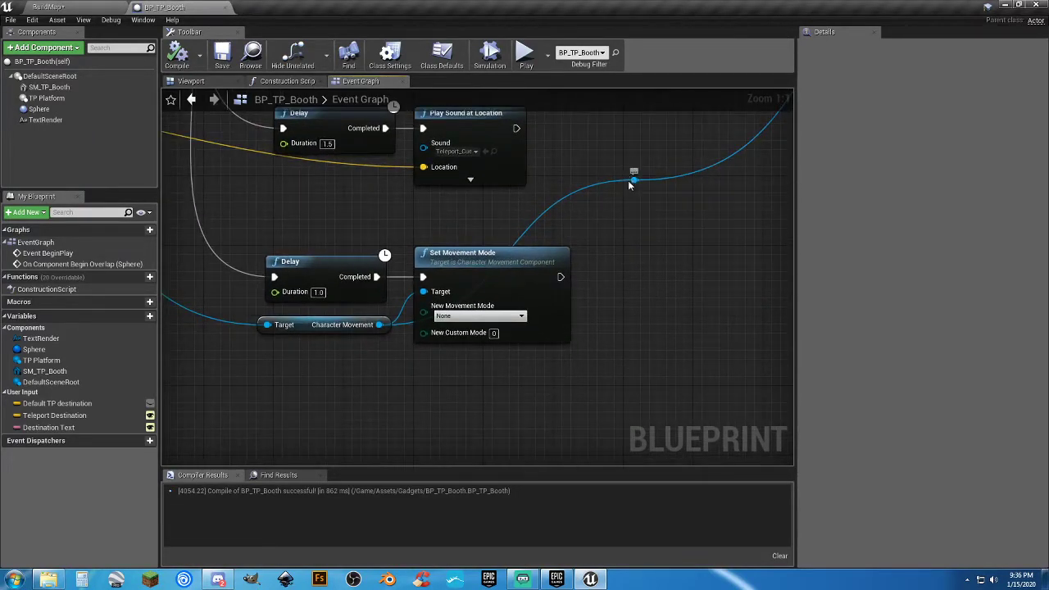
{"action": "left_click_drag", "start_coordinate": [630, 185], "coordinate": [578, 371]}
{"action": "type", "text": "rerou"}
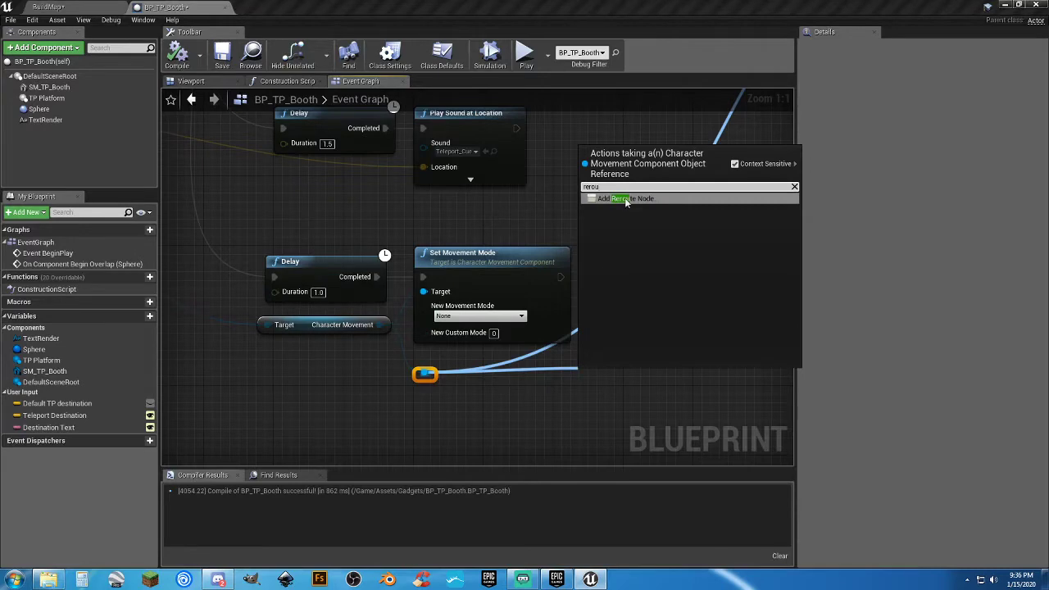
{"action": "key", "text": "Return"}
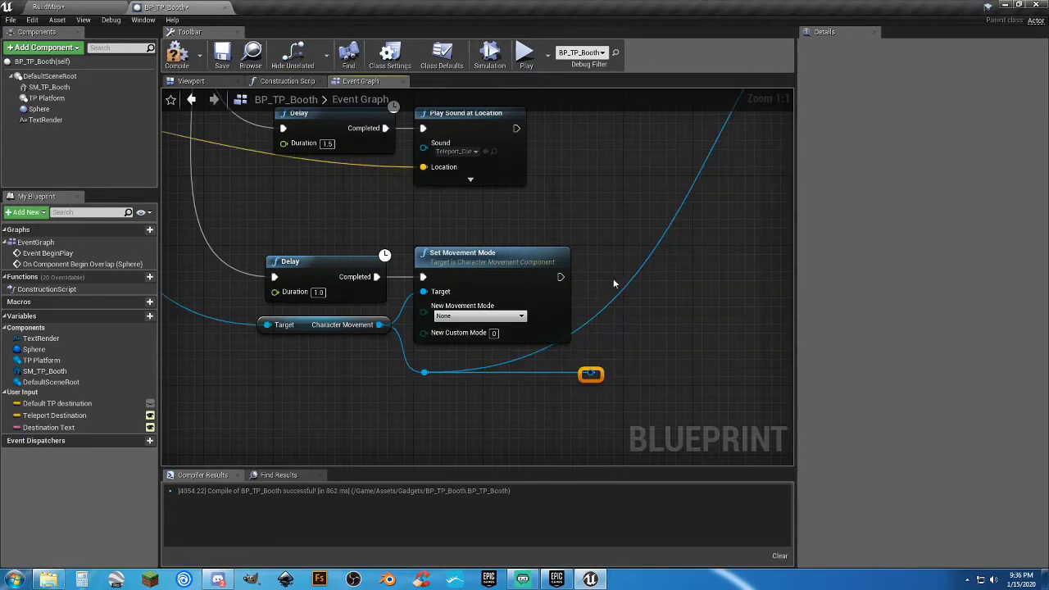
Route the Walking Set Movement Mode's Target wire through the new reroute node, space that node farther along the line, then compile and save
{"action": "right_click_drag", "start_coordinate": [603, 390], "coordinate": [503, 370]}
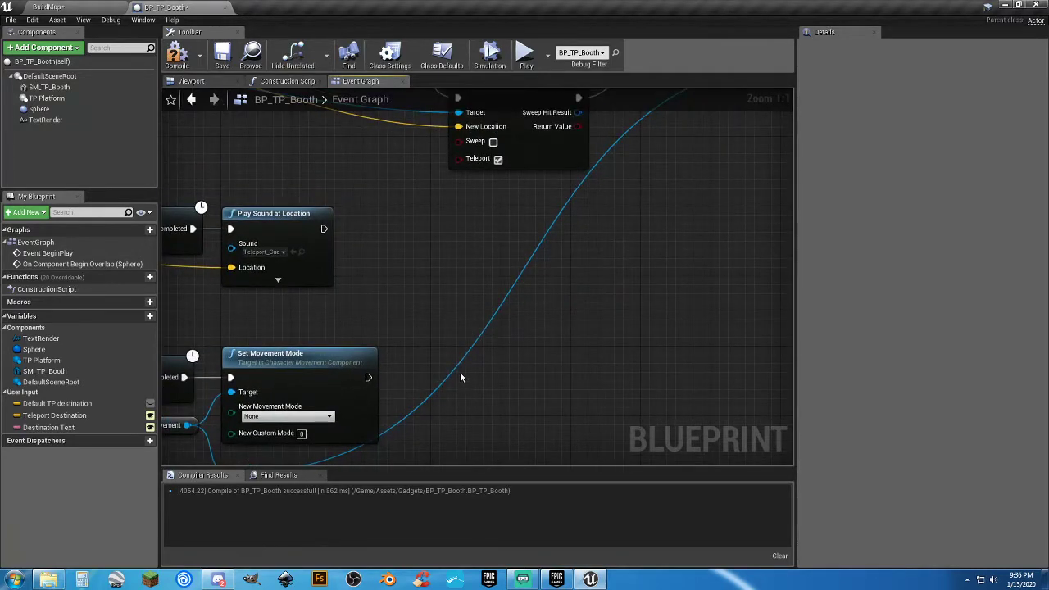
{"action": "scroll", "coordinate": [461, 372], "scroll_direction": "down", "scroll_amount": 1}
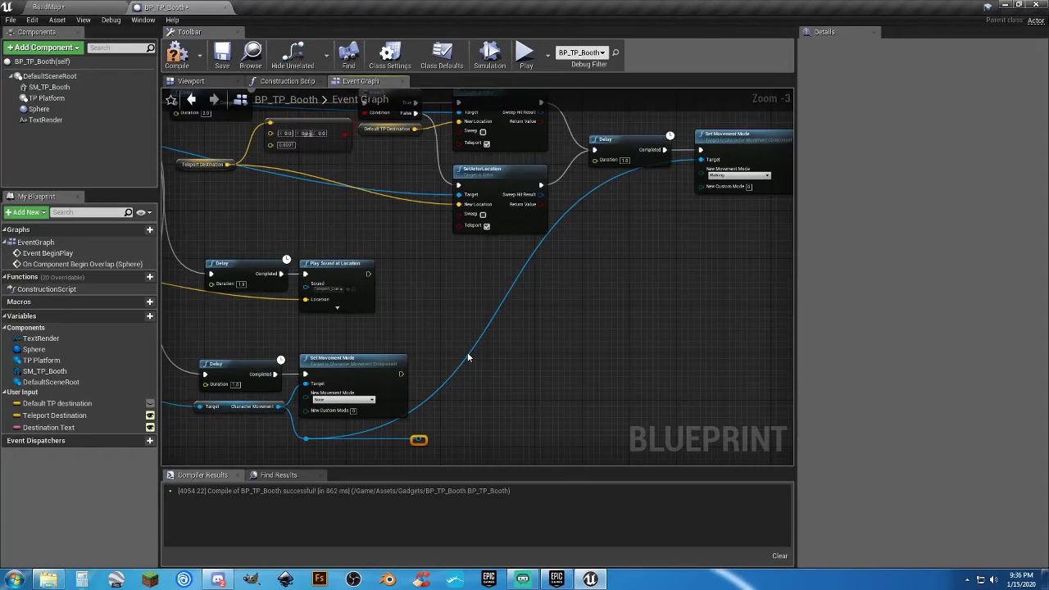
{"action": "left_click", "coordinate": [470, 357], "text": "ctrl"}
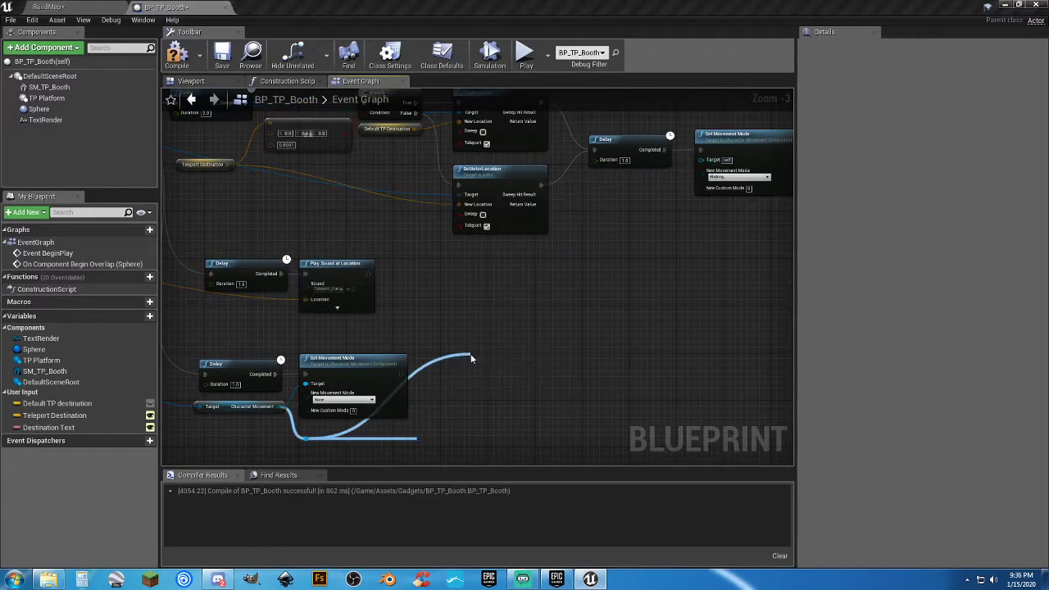
{"action": "left_click", "coordinate": [445, 306]}
{"action": "left_click_drag", "start_coordinate": [419, 440], "coordinate": [701, 160]}
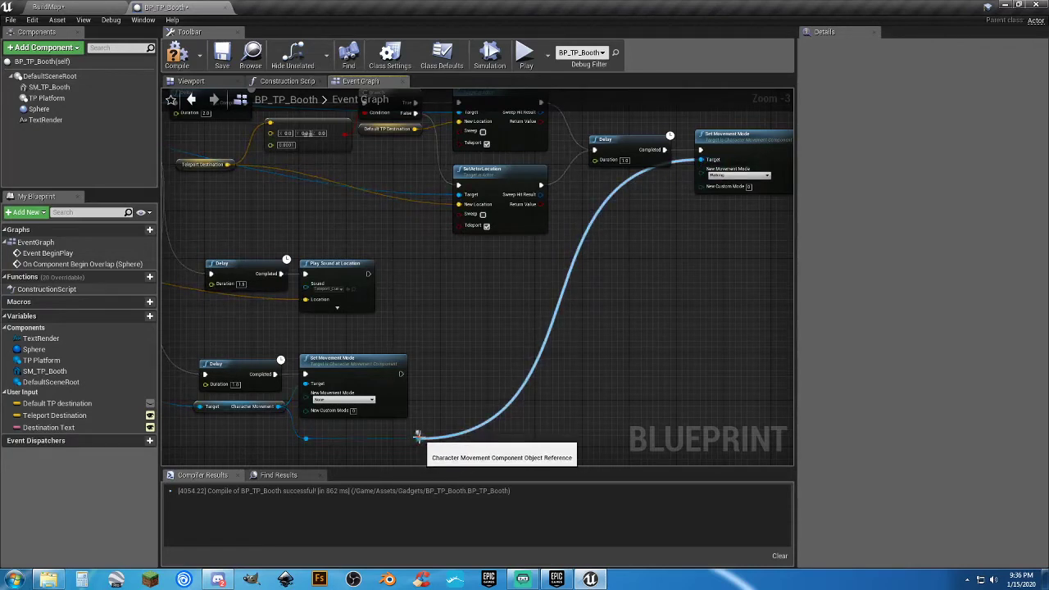
{"action": "left_click_drag", "start_coordinate": [419, 439], "coordinate": [576, 440]}
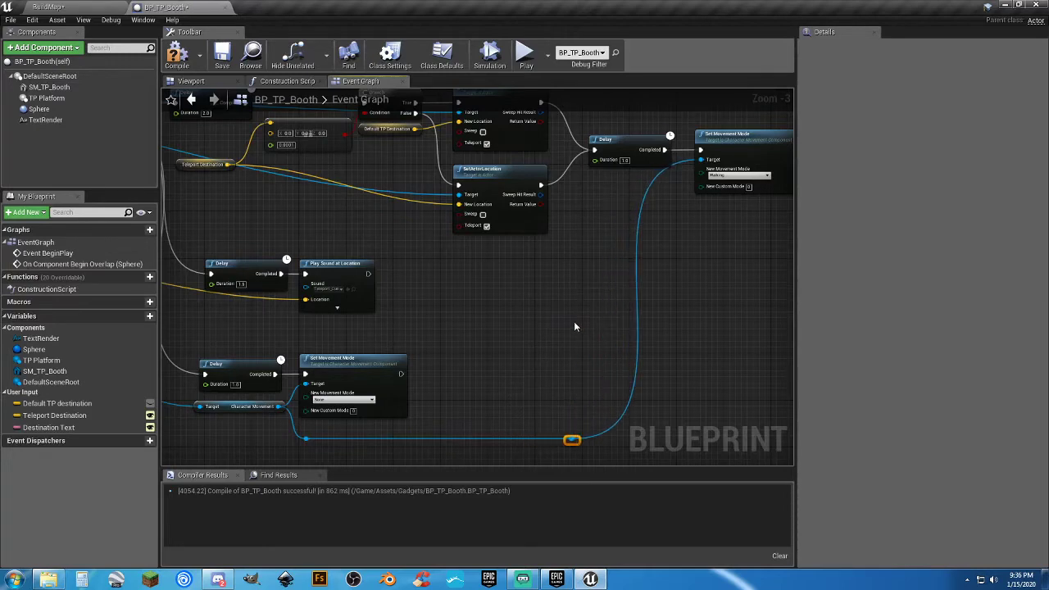
{"action": "left_click", "coordinate": [566, 322]}
{"action": "right_click_drag", "start_coordinate": [561, 321], "coordinate": [648, 350]}
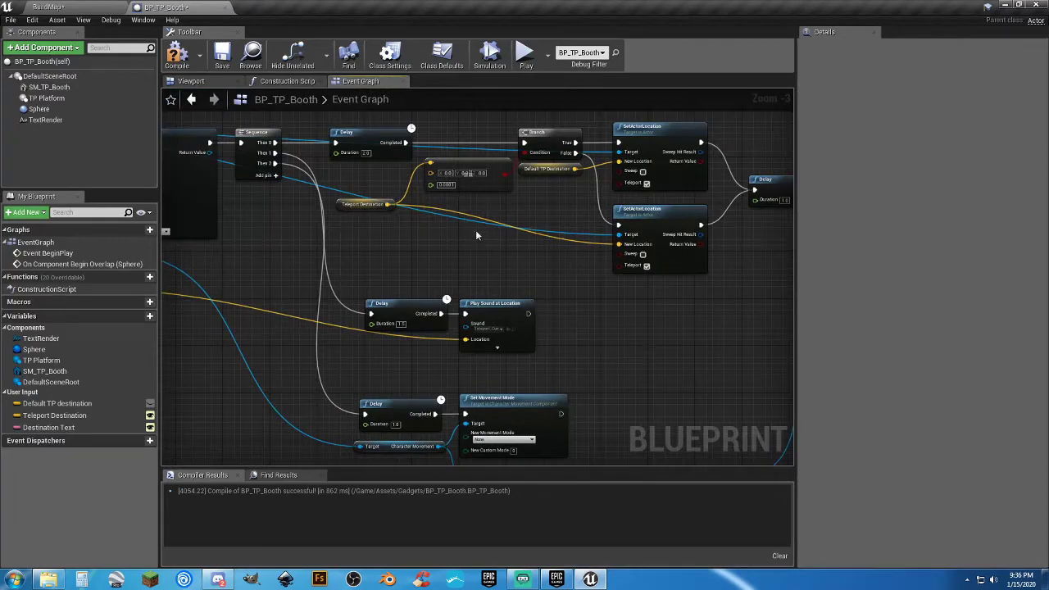
{"action": "right_click_drag", "start_coordinate": [476, 235], "coordinate": [514, 276]}
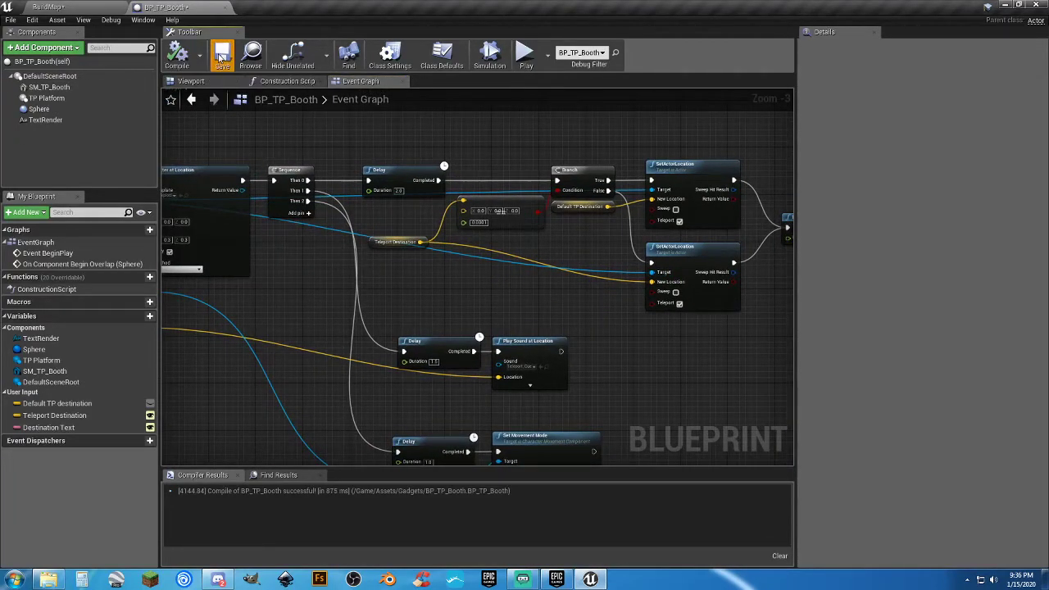
Play BuildMap, teleport through the Far Point booth to check the platform landing, jump back down to the booths, and end the session
{"action": "left_click", "coordinate": [93, 8]}
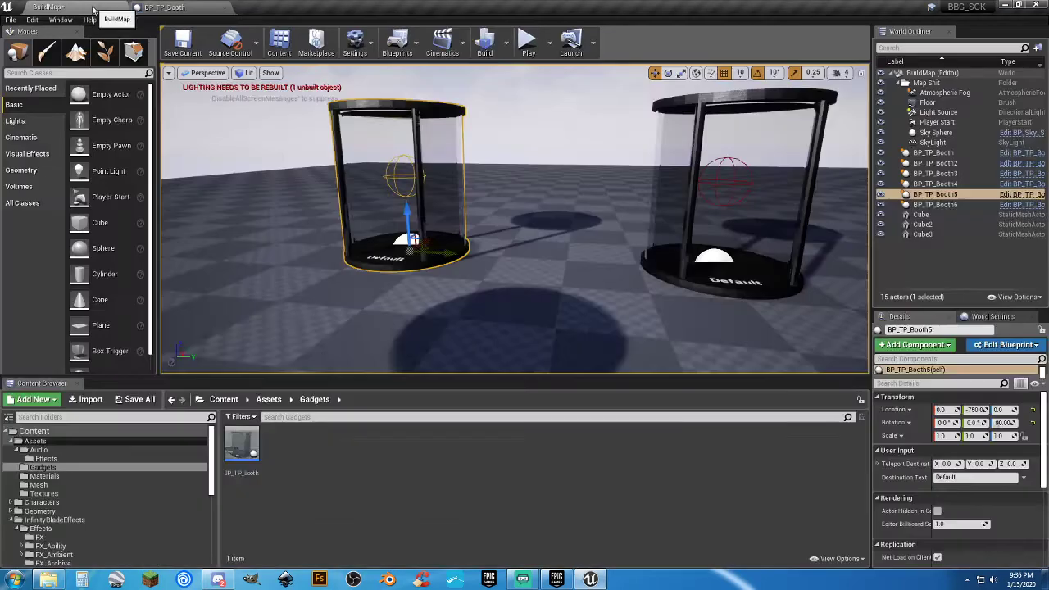
{"action": "left_click", "coordinate": [529, 45]}
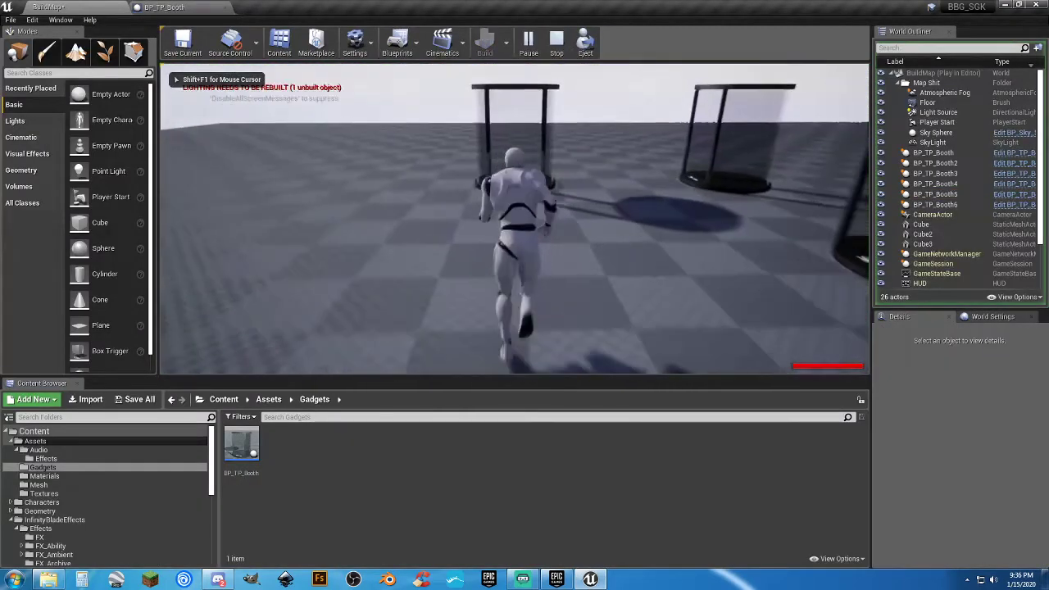
{"action": "key", "text": "w"}
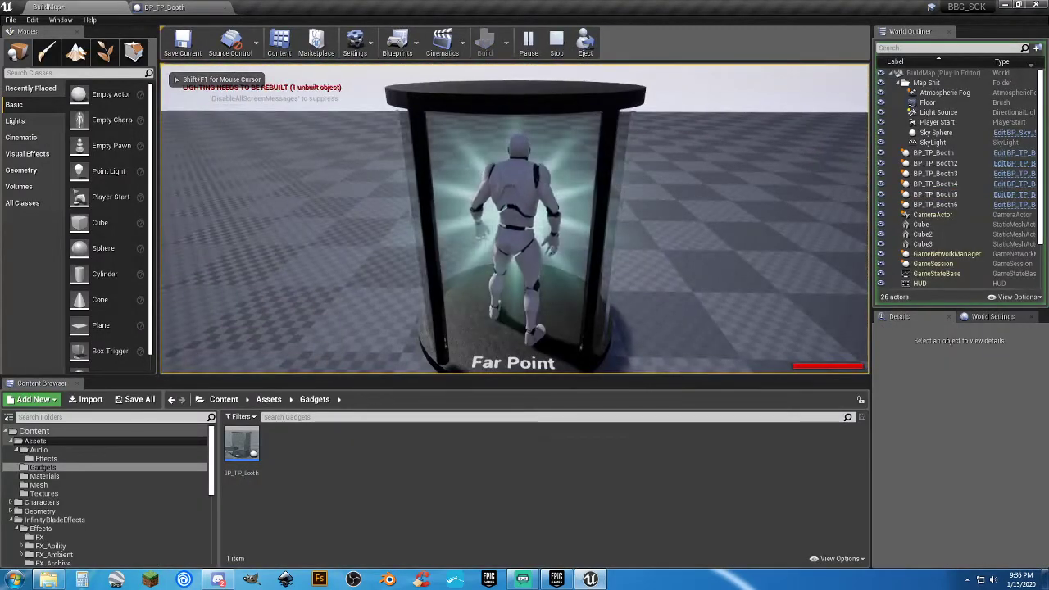
{"action": "key", "text": "w"}
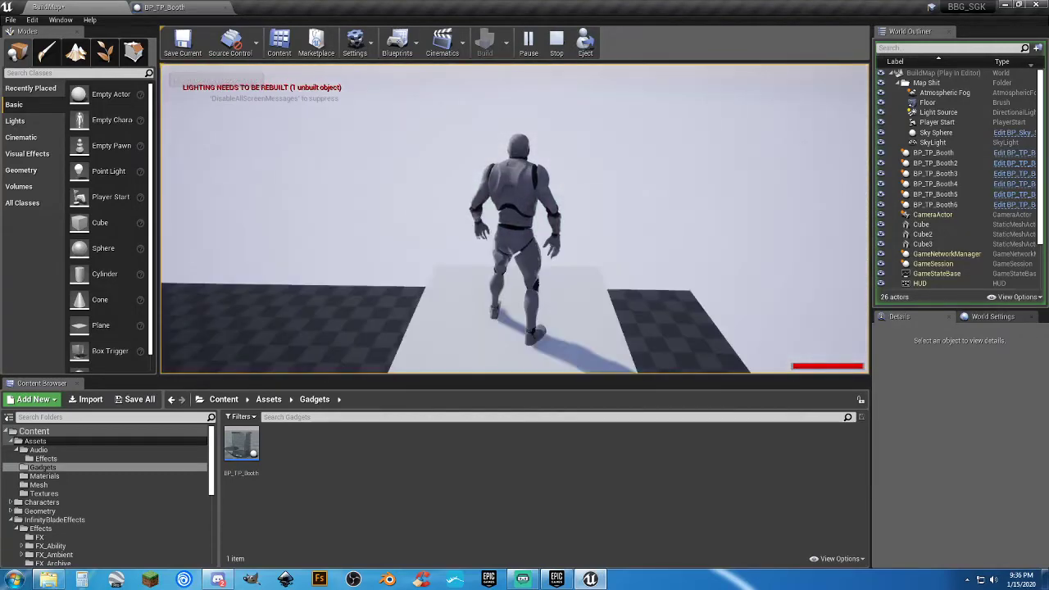
{"action": "key", "text": "w"}
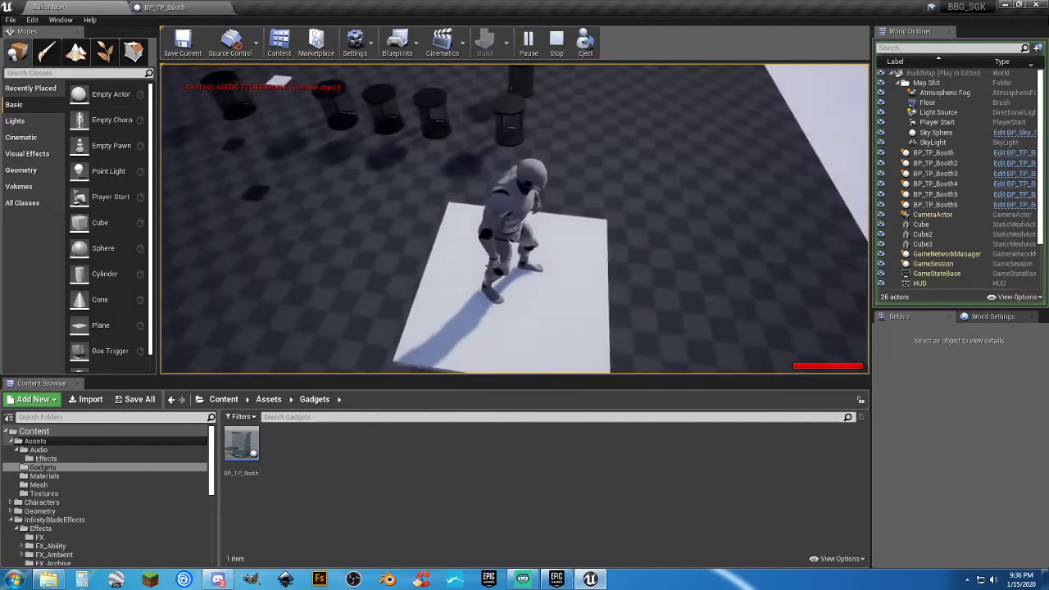
{"action": "key", "text": "w"}
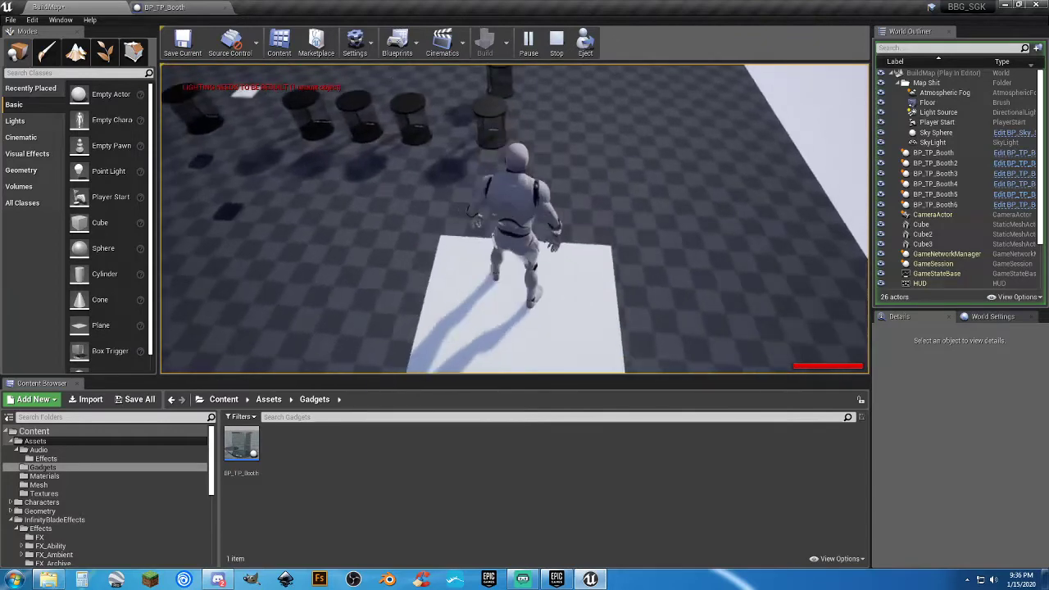
{"action": "key", "text": "w"}
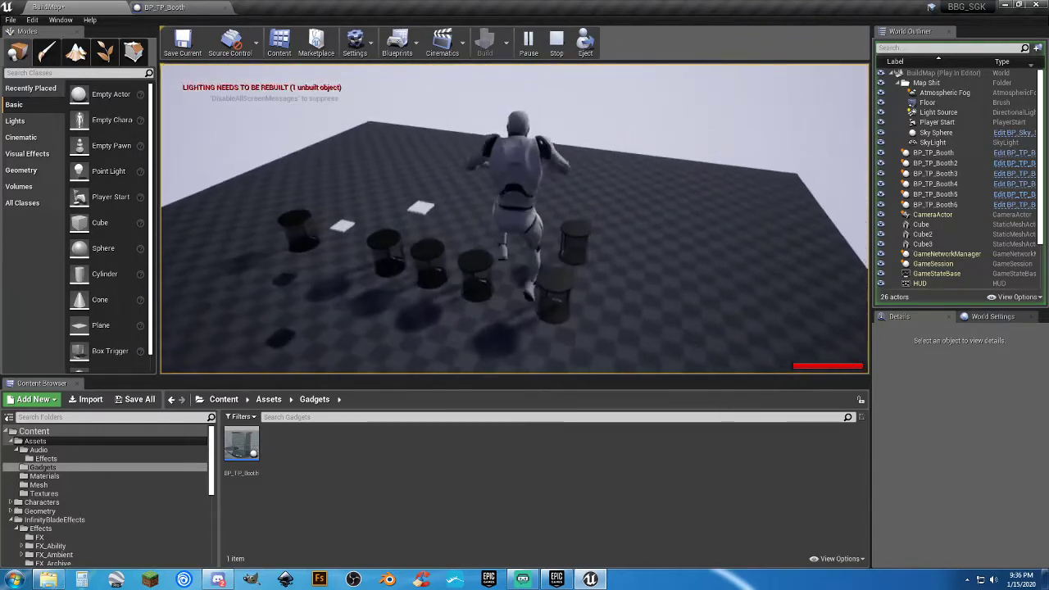
{"action": "key", "text": "w"}
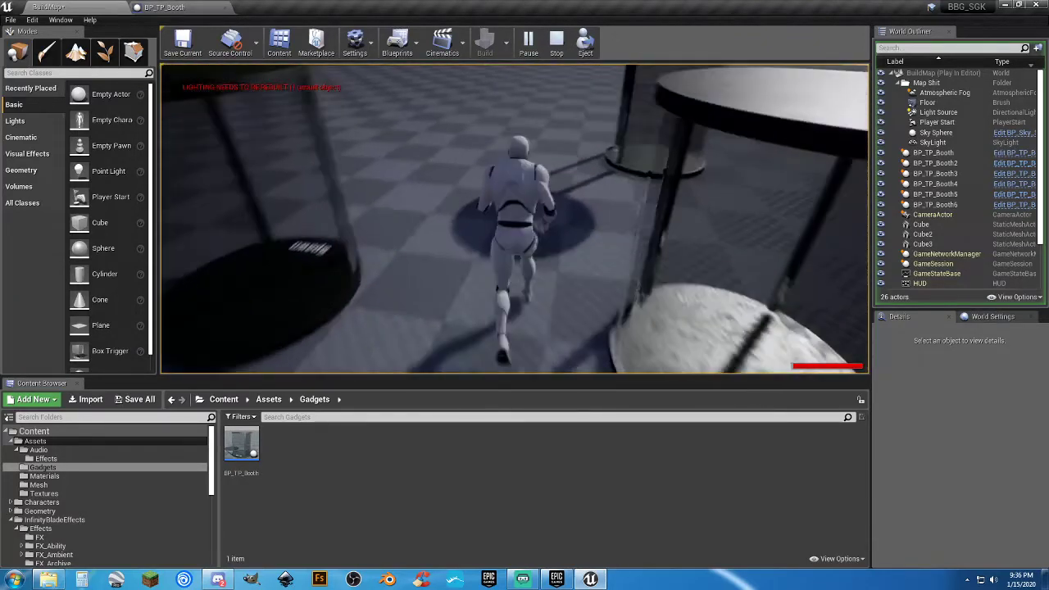
{"action": "key", "text": "Escape"}
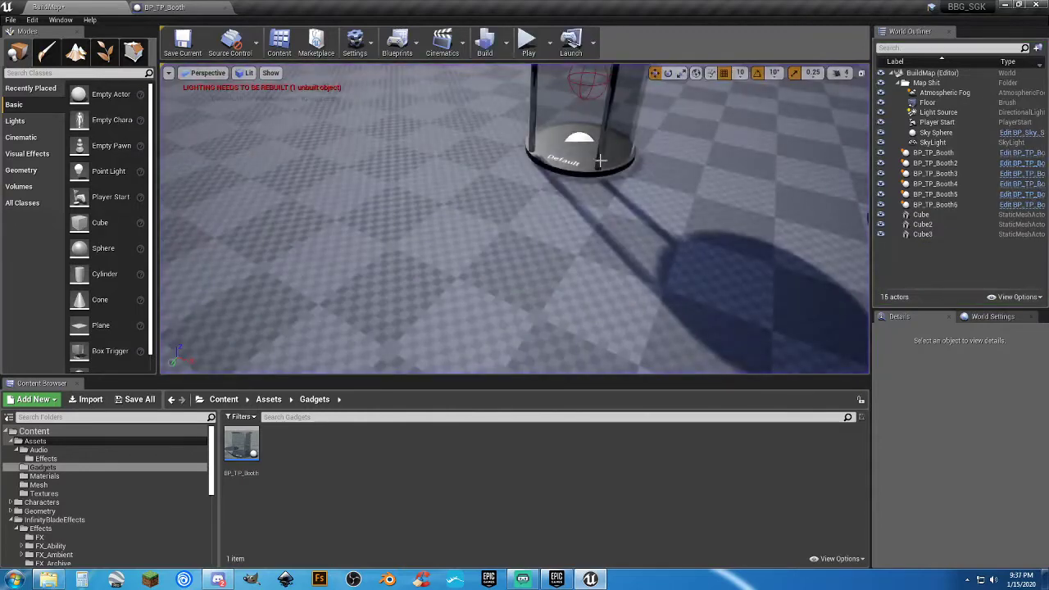
Change the Z value of BP_TP_Booth6's Teleport Destination and play the map to test the Far Point landing
{"action": "left_click", "coordinate": [586, 146]}
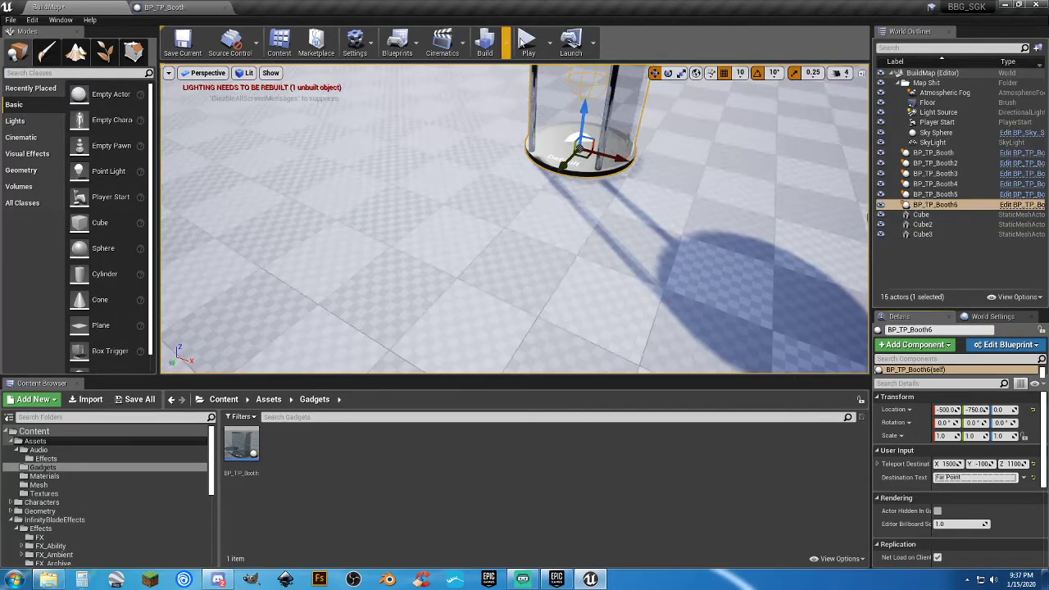
{"action": "left_click", "coordinate": [1014, 464]}
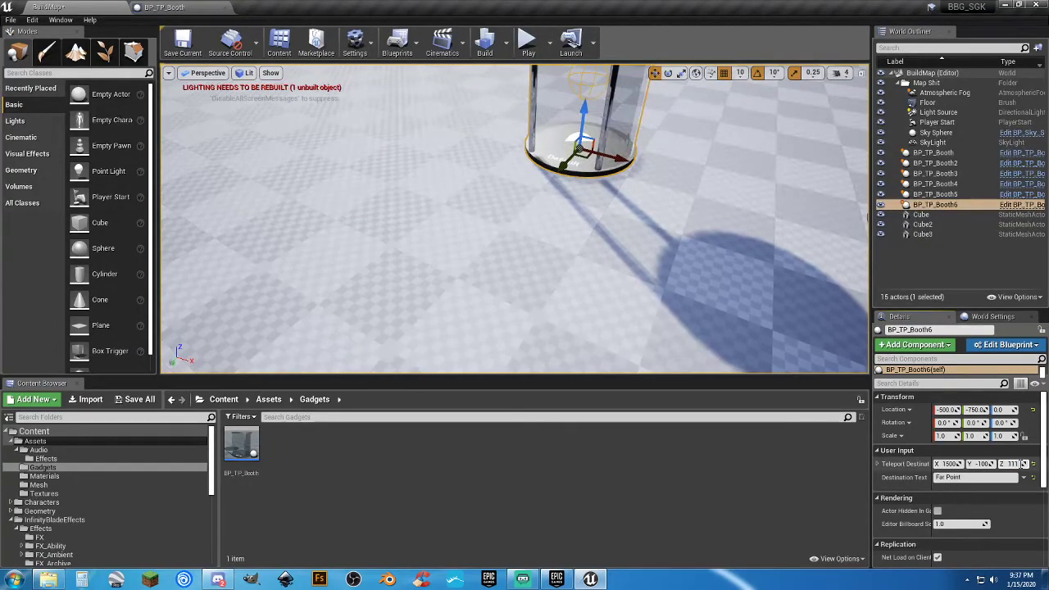
{"action": "left_click", "coordinate": [528, 45]}
{"action": "key", "text": "w"}
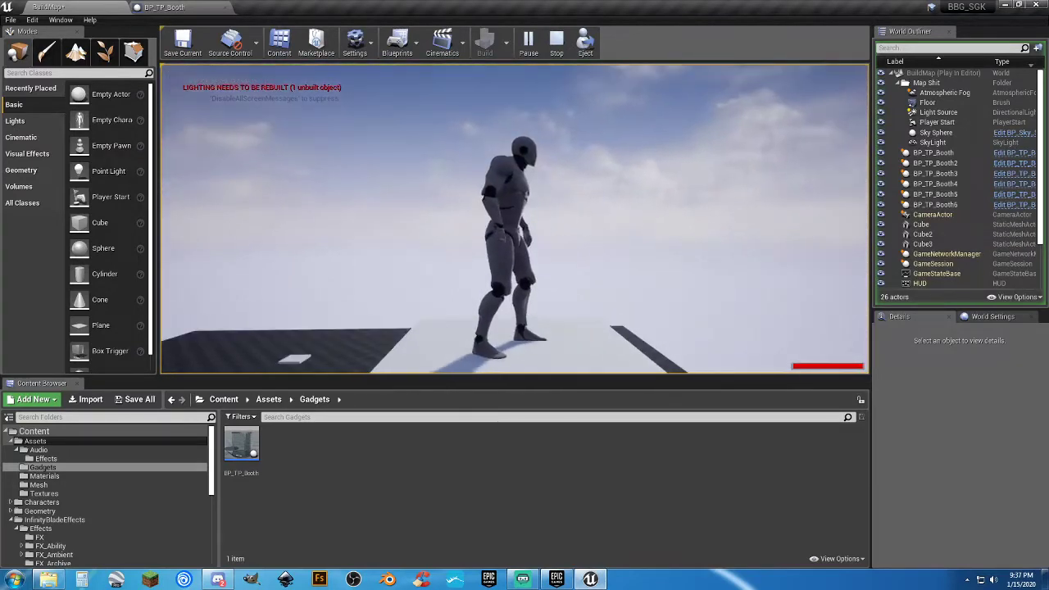
{"action": "key", "text": "w"}
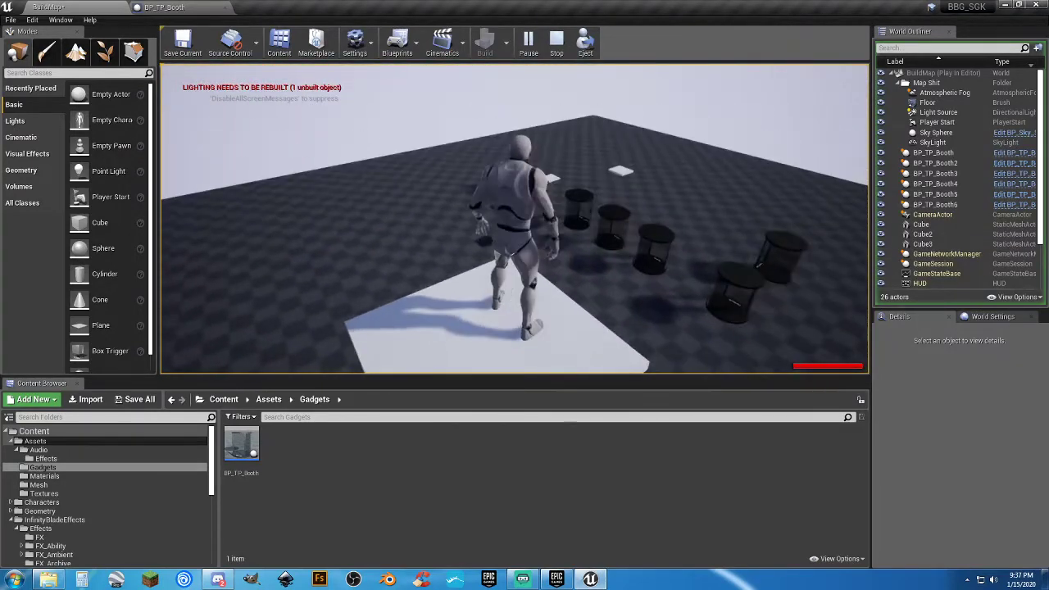
Jump off the Far Point platform, run back between the booths, and enter the Spawn booth to test its teleport
{"action": "key", "text": "w"}
{"action": "key", "text": "space"}
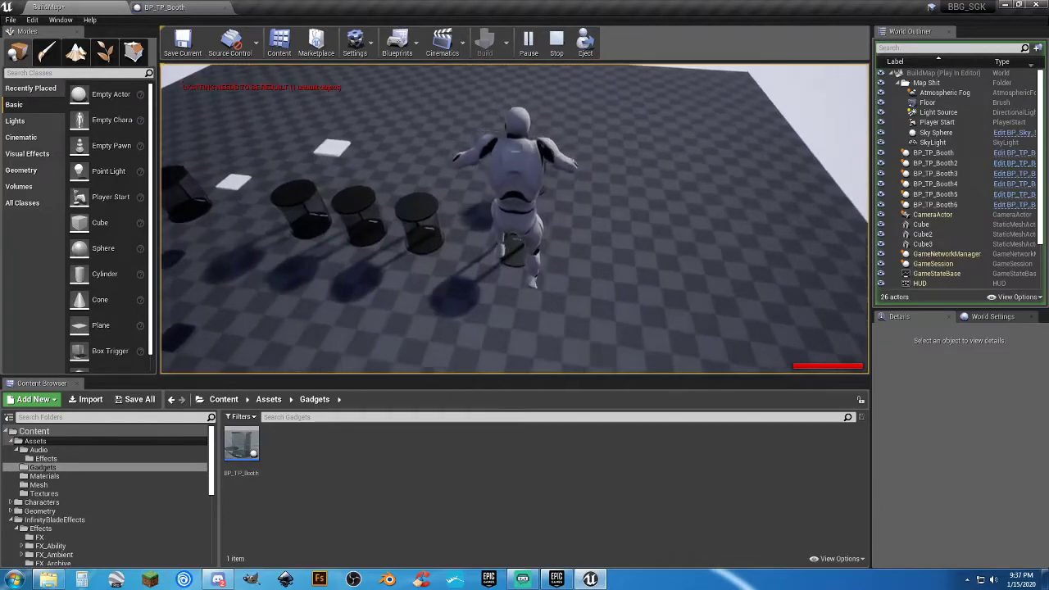
{"action": "key", "text": "w"}
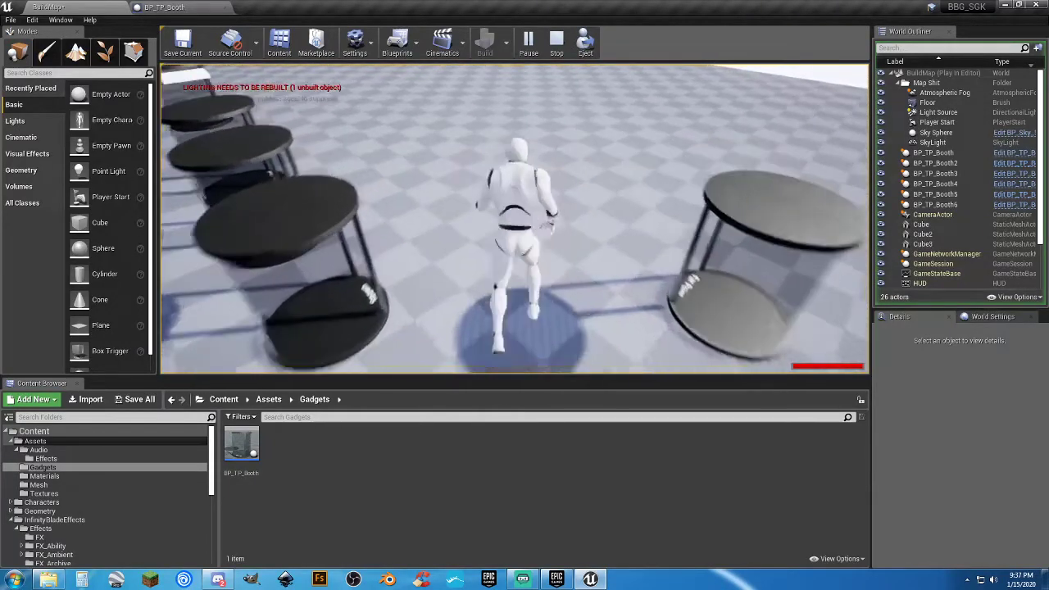
{"action": "key", "text": "w"}
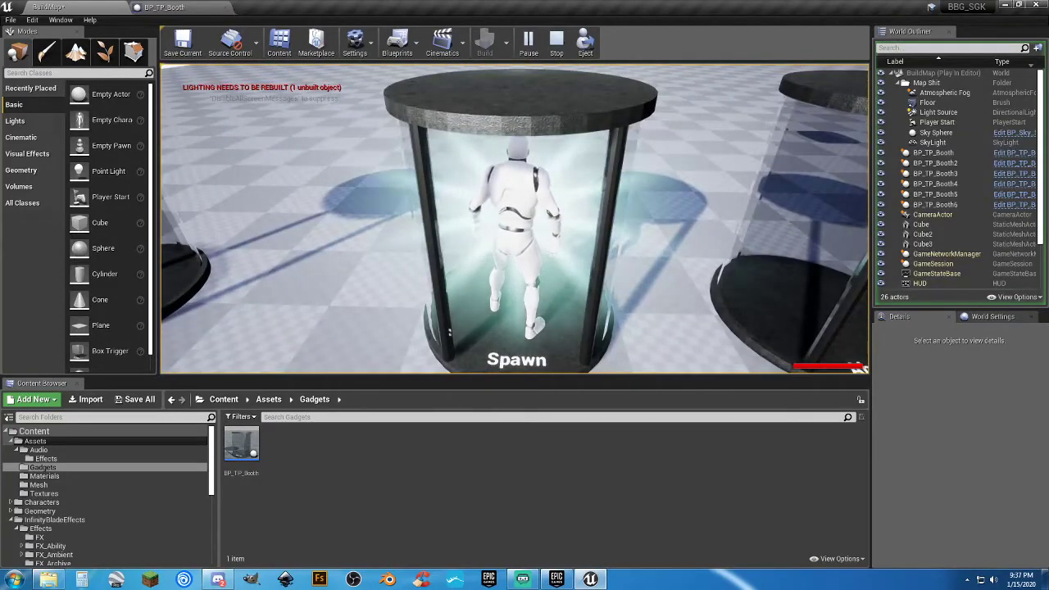
Finish the Spawn booth test, teleport through the Above booth to check its platform landing, and end the session
{"action": "key", "text": "a"}
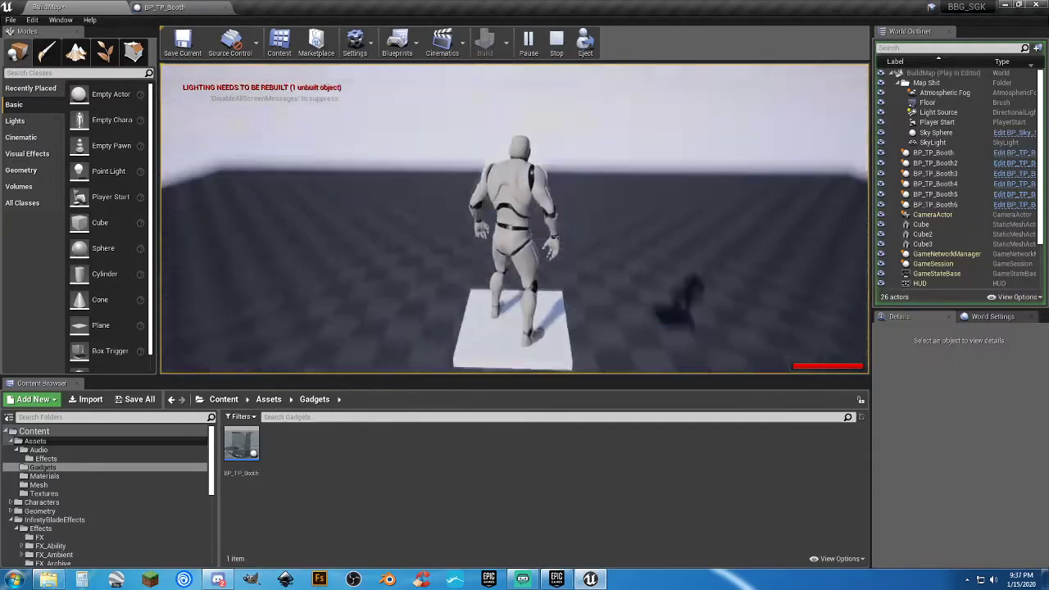
{"action": "key", "text": "Escape"}
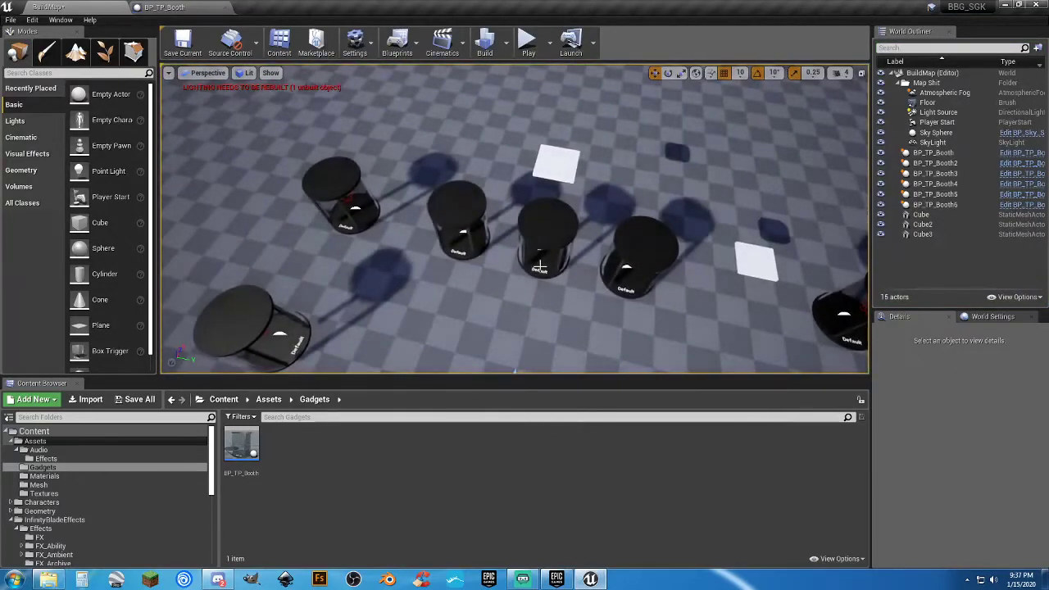
Set the Z of BP_TP_Booth's Teleport Destination to 612, play the map to test the Above landing, and end the session
{"action": "left_click", "coordinate": [547, 242]}
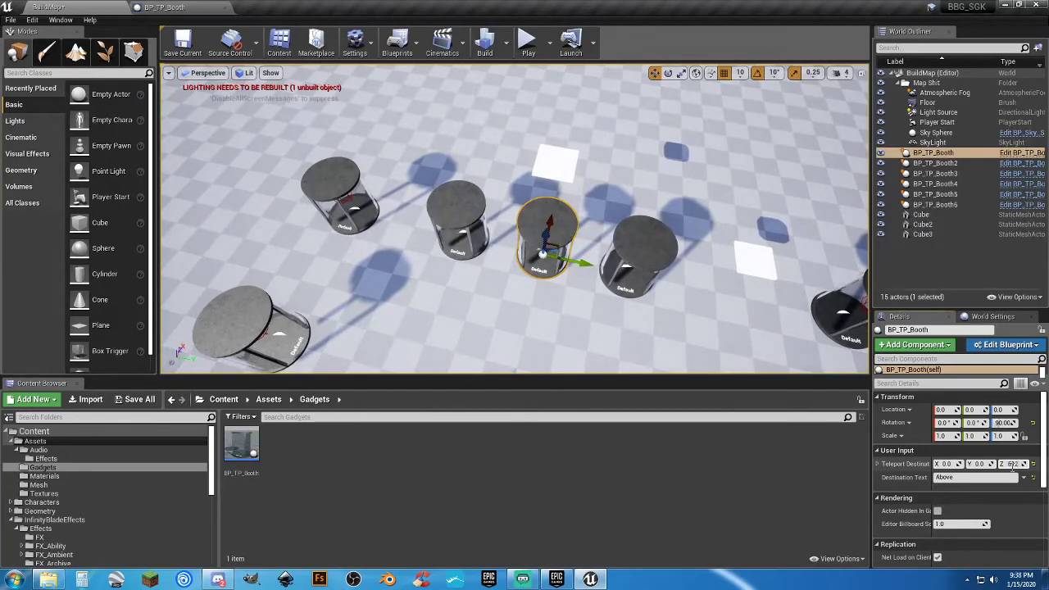
{"action": "left_click", "coordinate": [528, 41]}
{"action": "key", "text": "w"}
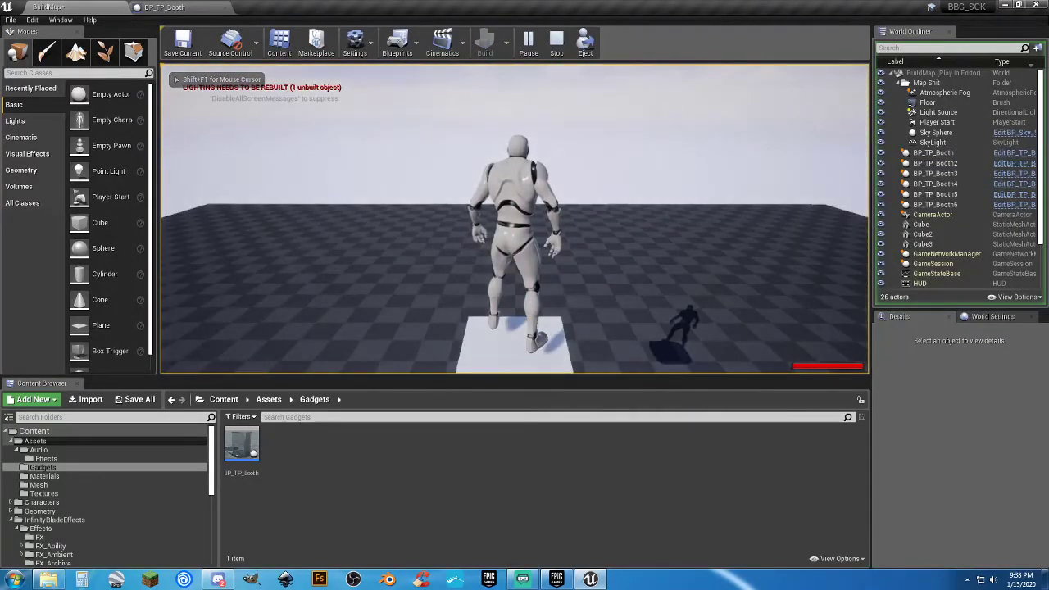
{"action": "key", "text": "Escape"}
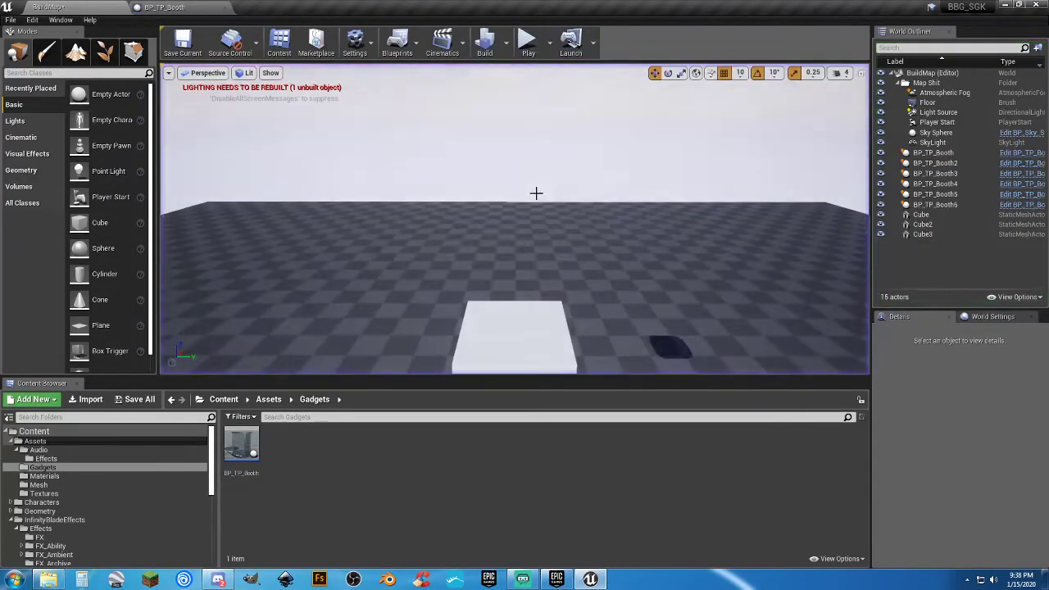
Lower the Z of BP_TP_Booth's Teleport Destination to 610 and test the Above landing in a play session
{"action": "left_click", "coordinate": [494, 262]}
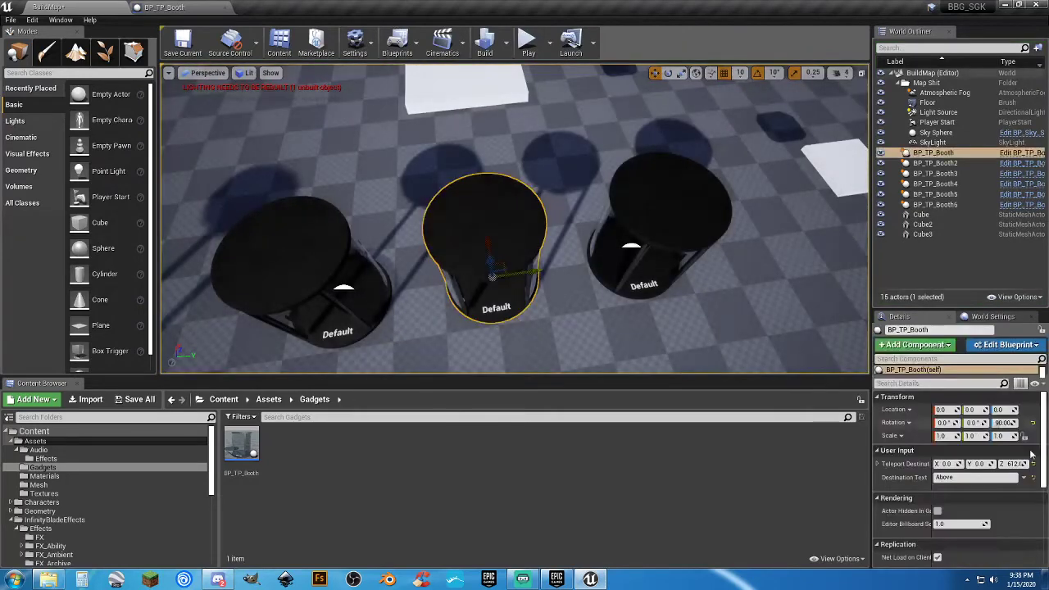
{"action": "left_click", "coordinate": [1013, 464]}
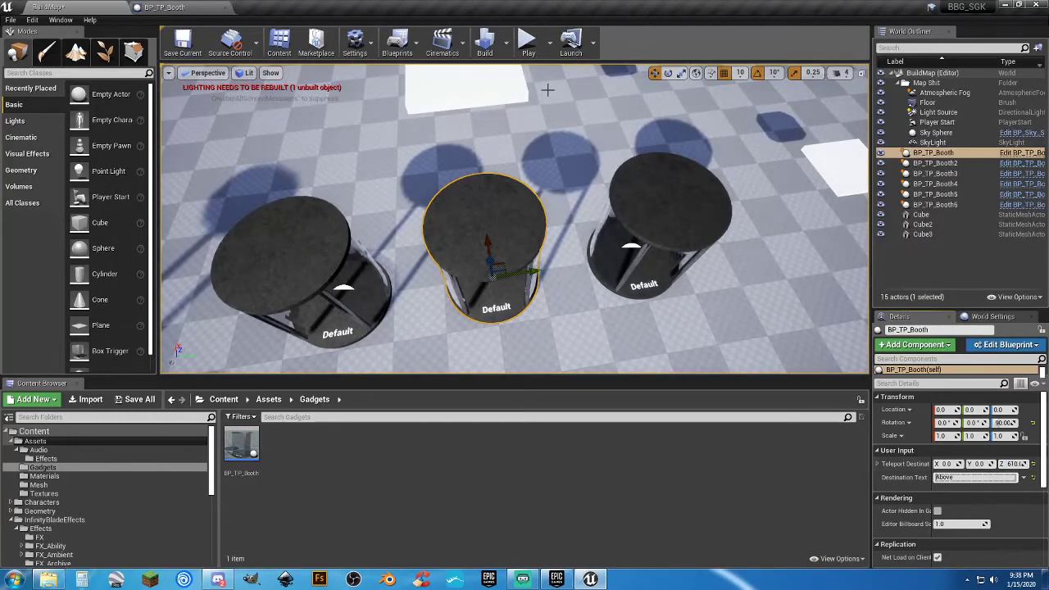
{"action": "left_click", "coordinate": [527, 43]}
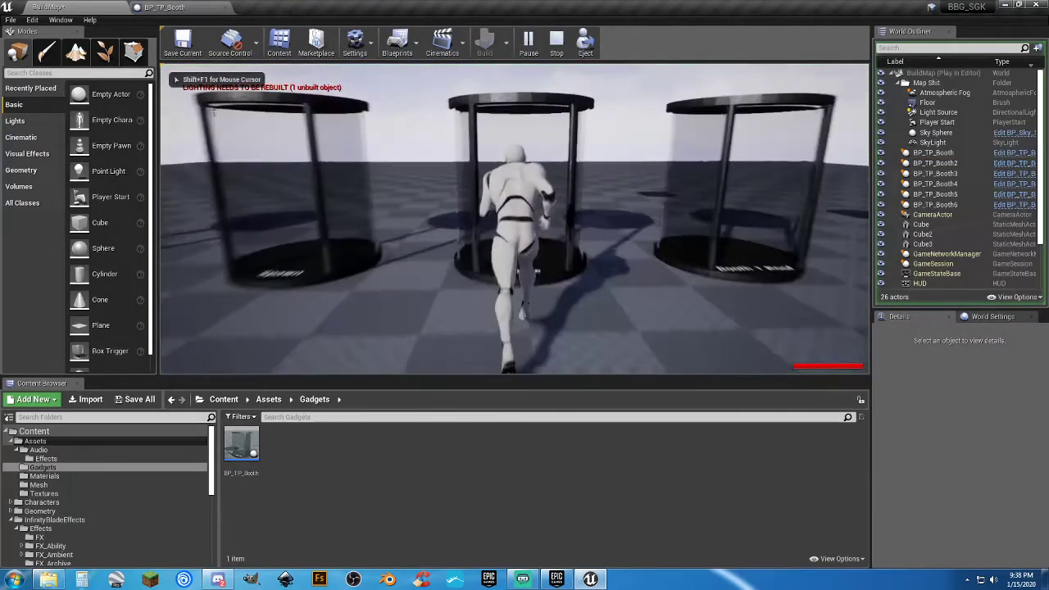
{"action": "key", "text": "w"}
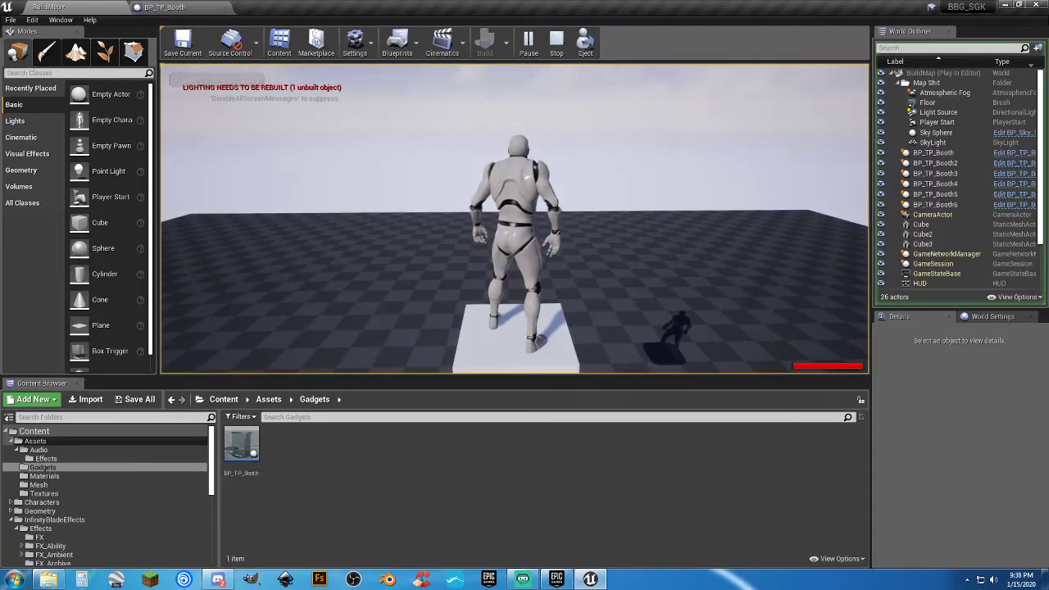
{"action": "key", "text": "Escape"}
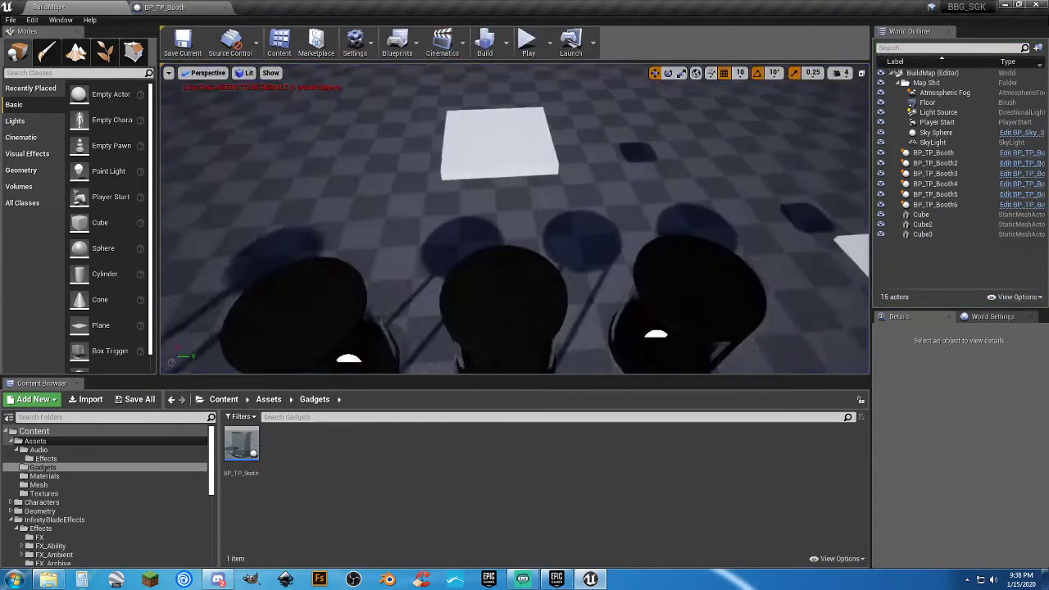
Set the Z of BP_TP_Booth's Teleport Destination to 600 and run another play test of the Above landing
{"action": "left_click", "coordinate": [457, 224]}
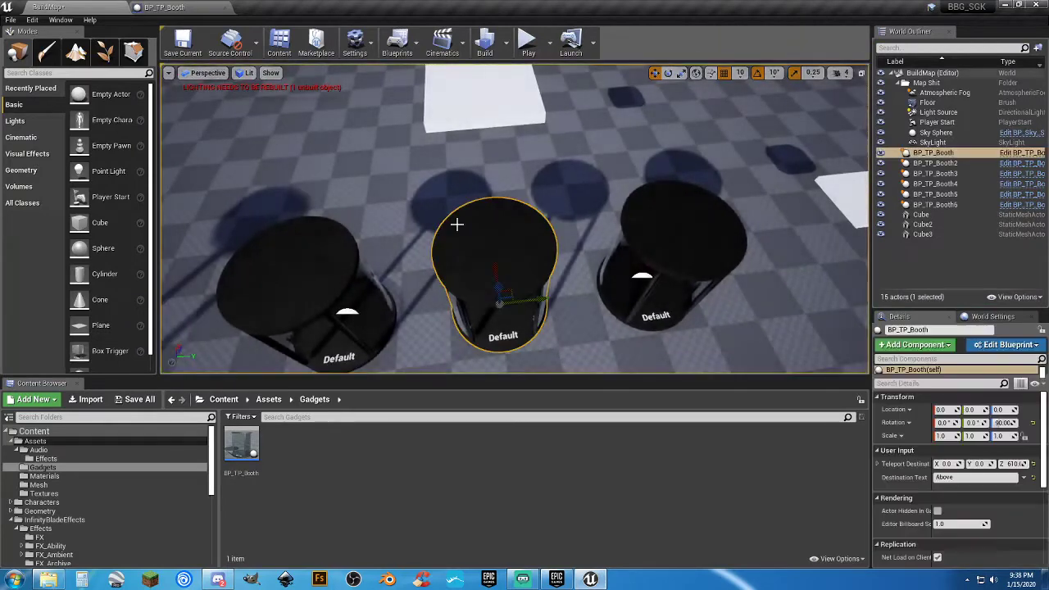
{"action": "left_click", "coordinate": [1014, 464]}
{"action": "type", "text": "6"}
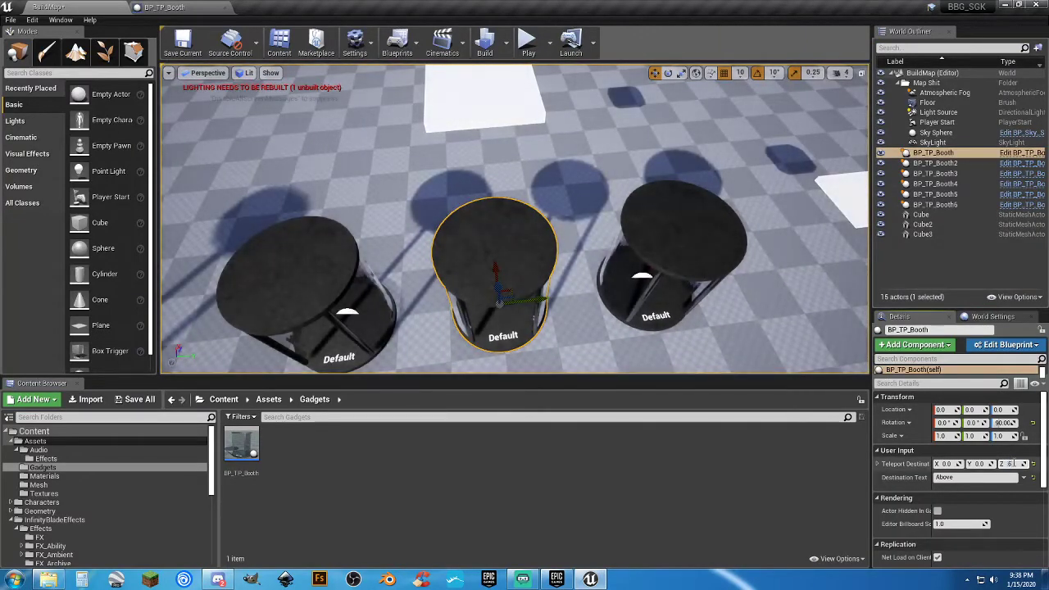
{"action": "left_click", "coordinate": [528, 41]}
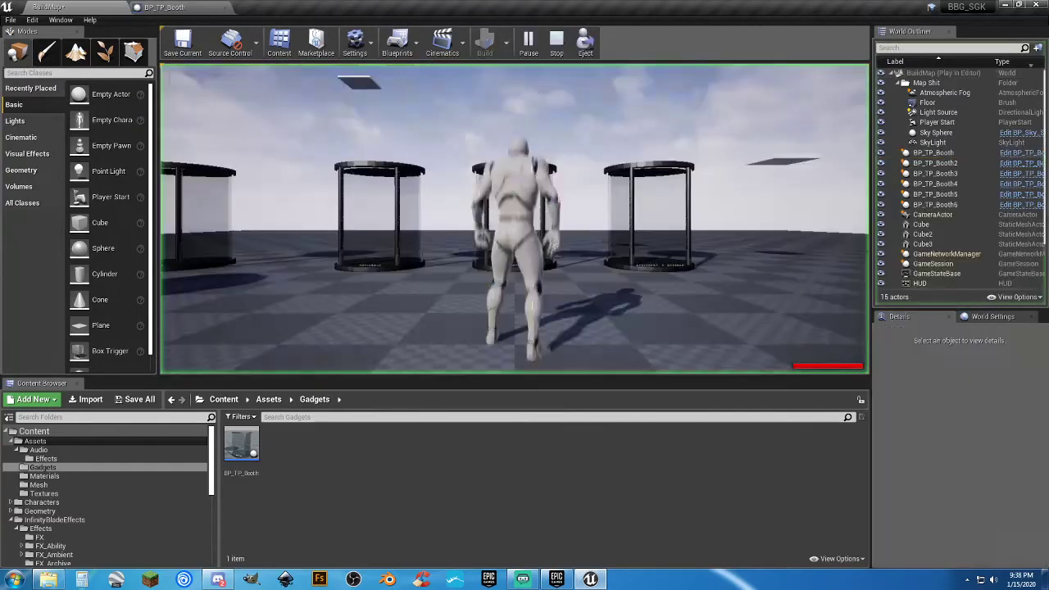
{"action": "key", "text": "w"}
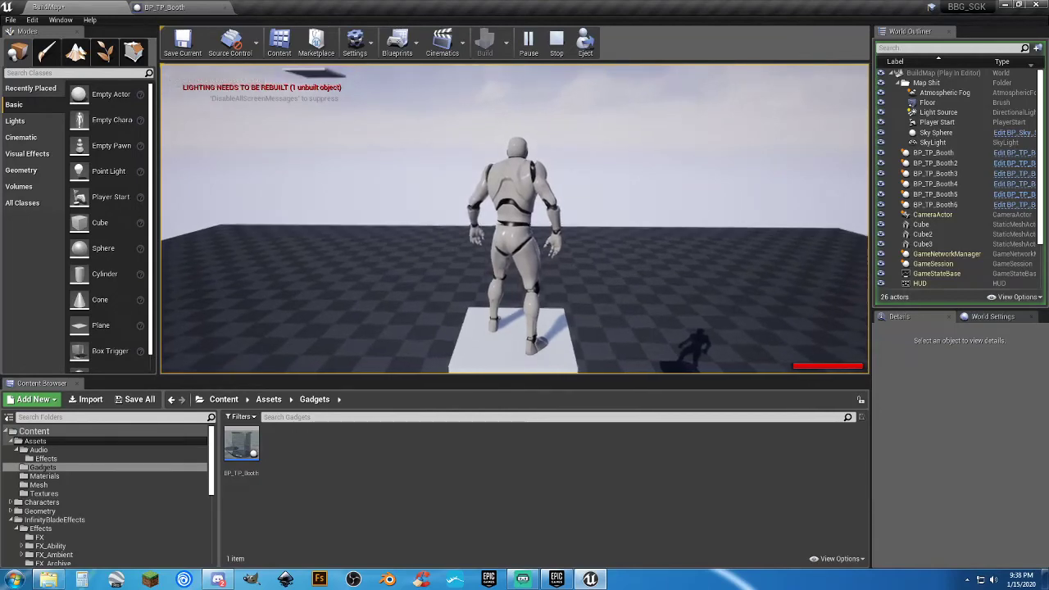
{"action": "key", "text": "Escape"}
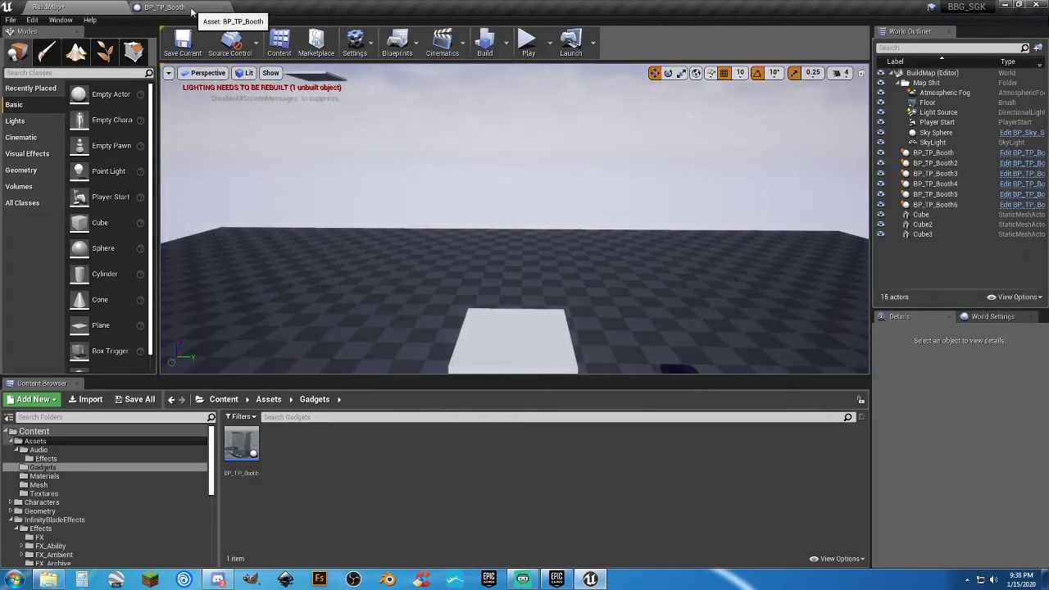
Reduce the Z of BP_TP_Booth's Teleport Destination to 595, teleport through the Above booth in play, and end the session
{"action": "right_click_drag", "start_coordinate": [508, 228], "coordinate": [509, 328]}
{"action": "key", "text": "s"}
{"action": "left_click", "coordinate": [508, 227]}
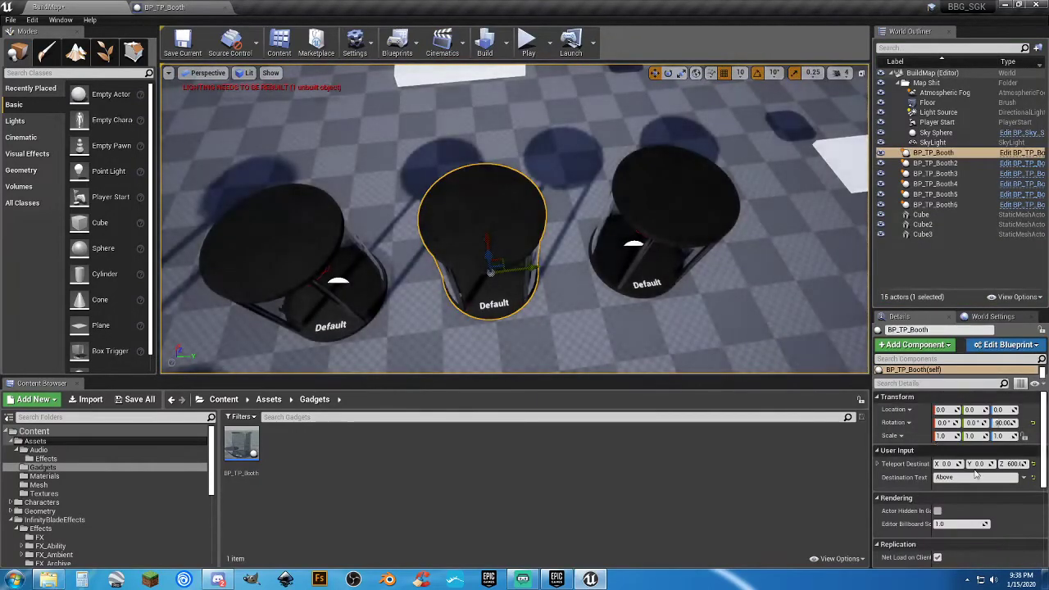
{"action": "left_click", "coordinate": [1017, 464]}
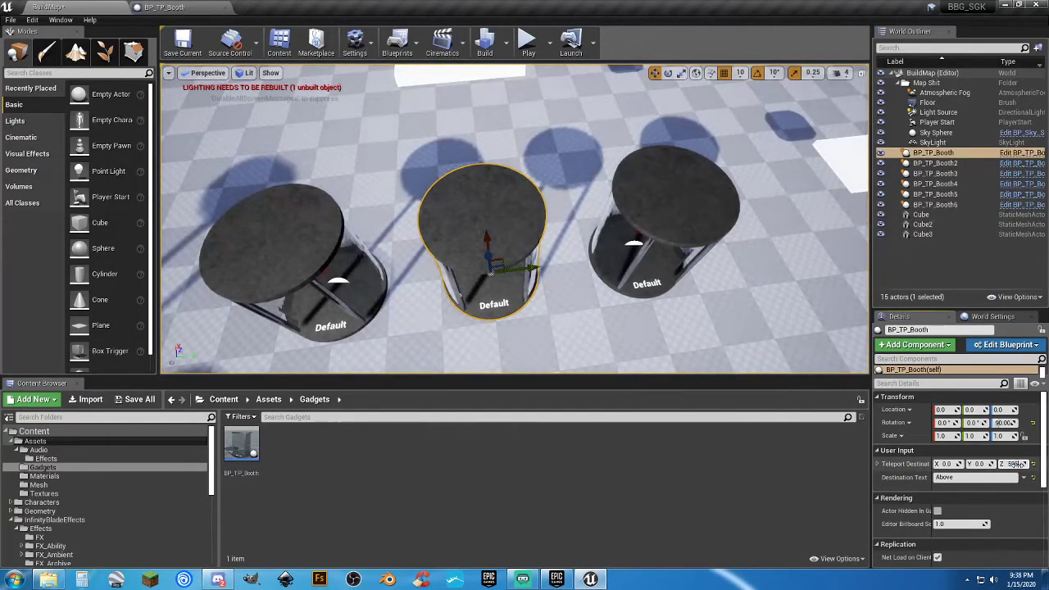
{"action": "left_click", "coordinate": [529, 42]}
{"action": "key", "text": "w"}
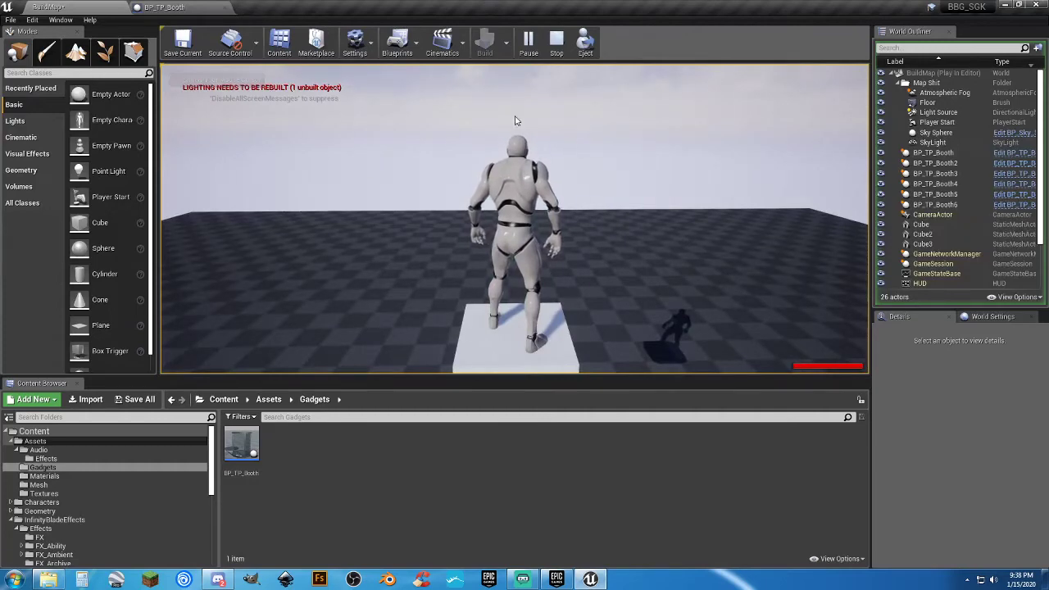
{"action": "key", "text": "Escape"}
Set the Z of BP_TP_Booth's Teleport Destination to 590, play the map, and enter the Above booth
{"action": "right_click_drag", "start_coordinate": [551, 183], "coordinate": [554, 271]}
{"action": "left_click", "coordinate": [516, 229]}
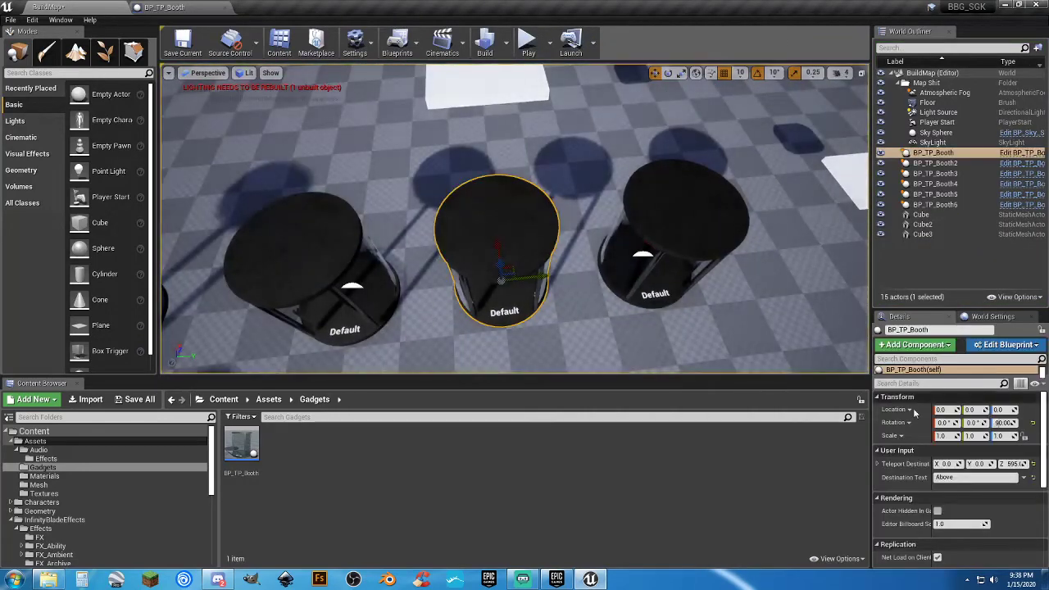
{"action": "left_click", "coordinate": [1015, 464]}
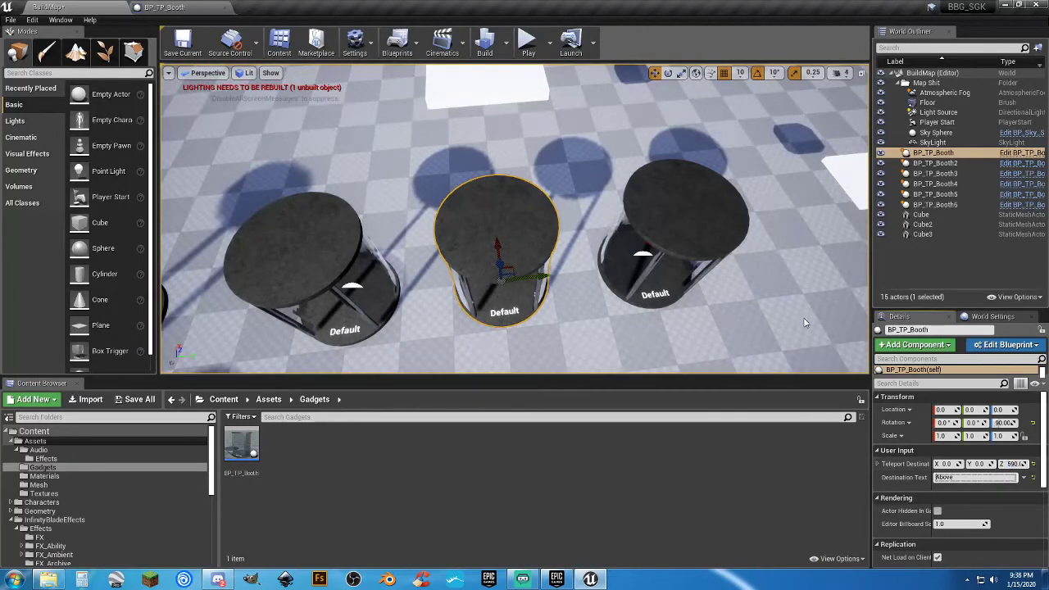
{"action": "left_click", "coordinate": [528, 41]}
{"action": "key", "text": "w"}
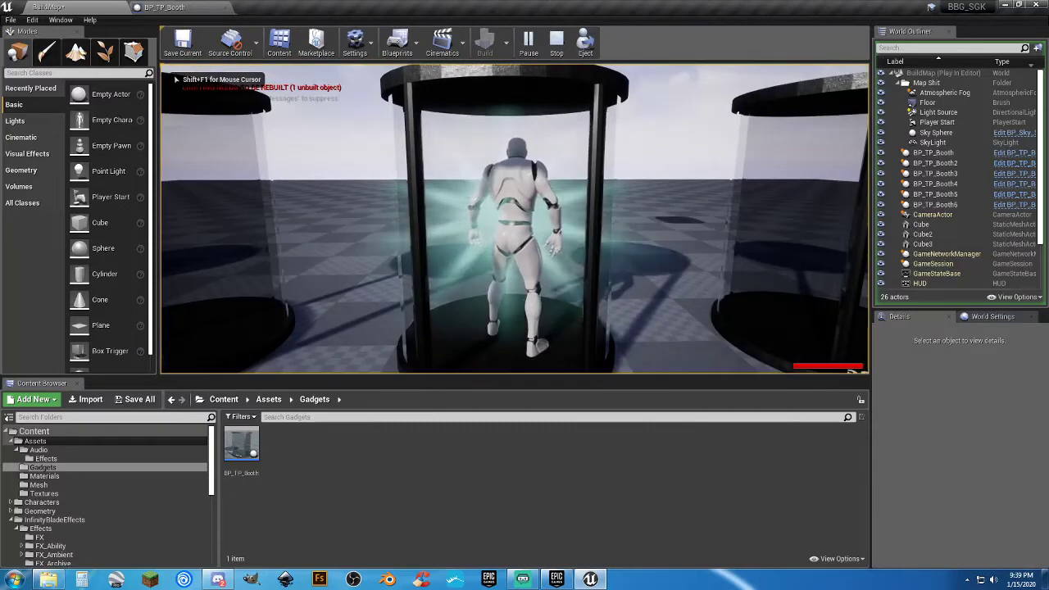
Jump down from the Above platform, run into the Platform booth to check its landing, and end the session
{"action": "key", "text": "a"}
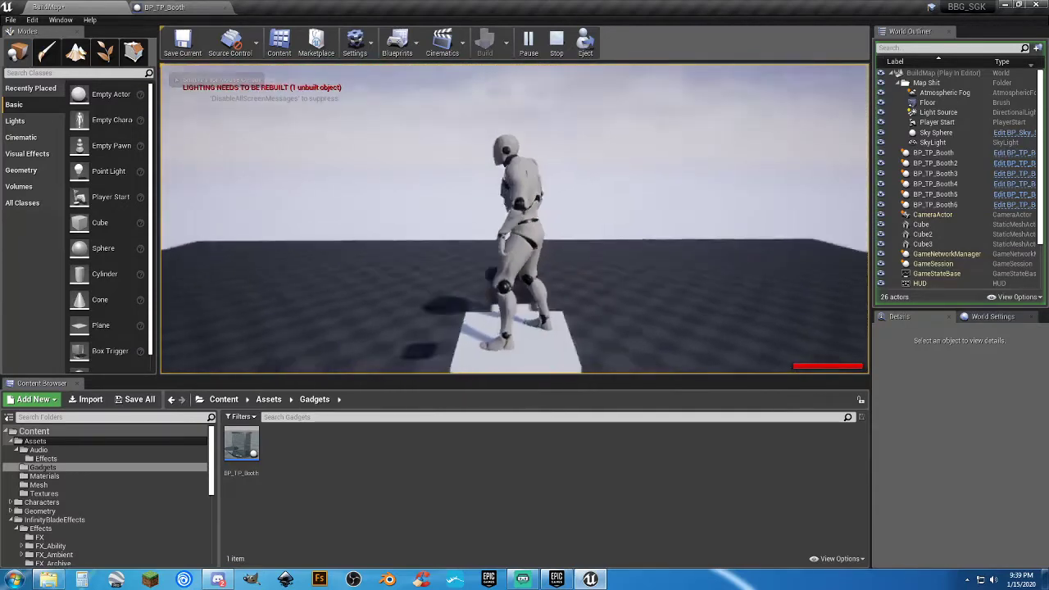
{"action": "key", "text": "w"}
{"action": "key", "text": "space"}
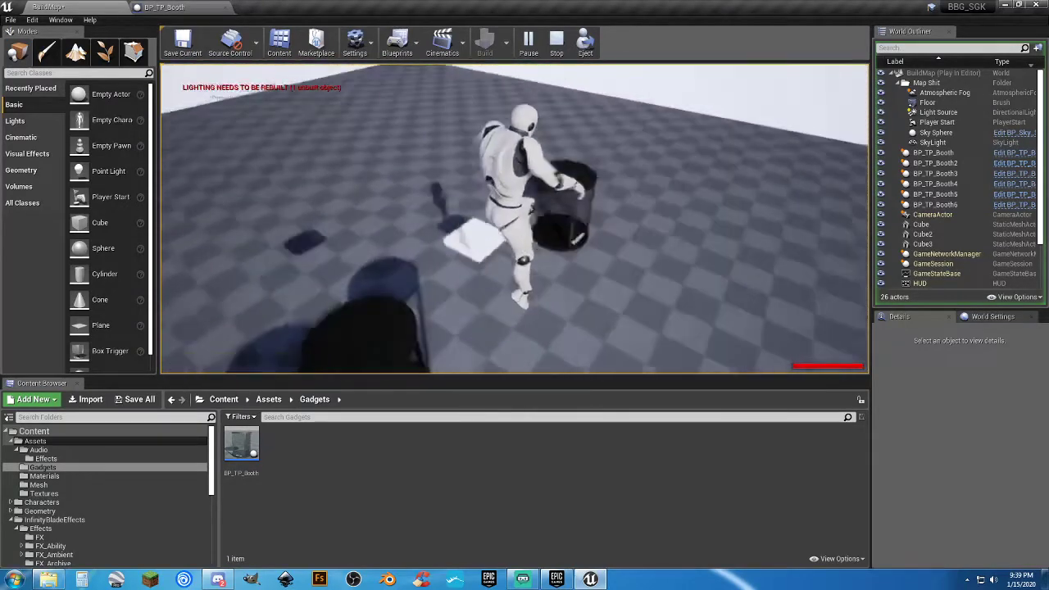
{"action": "key", "text": "w"}
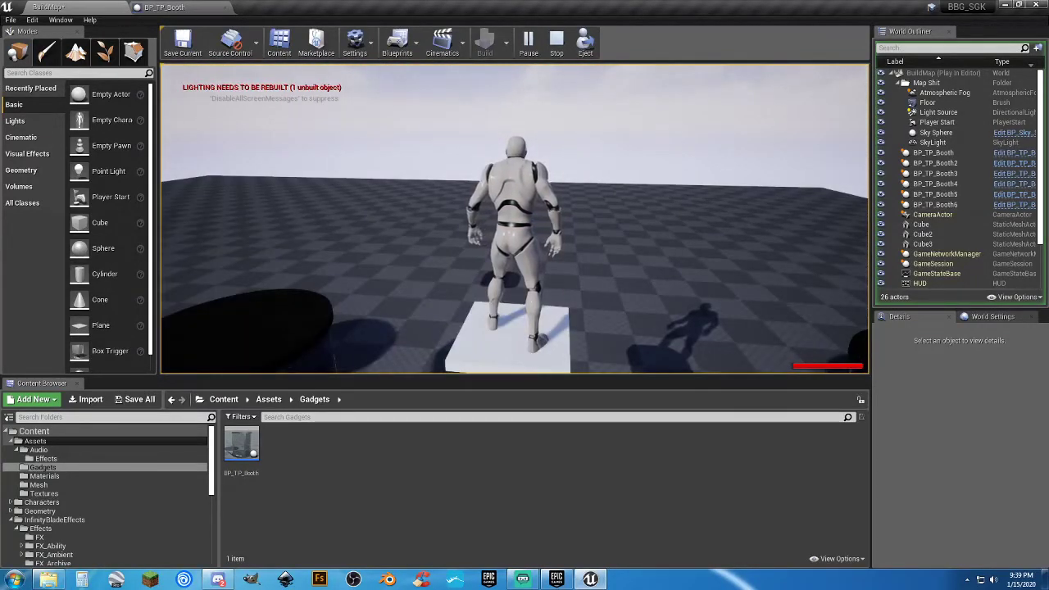
{"action": "key", "text": "Escape"}
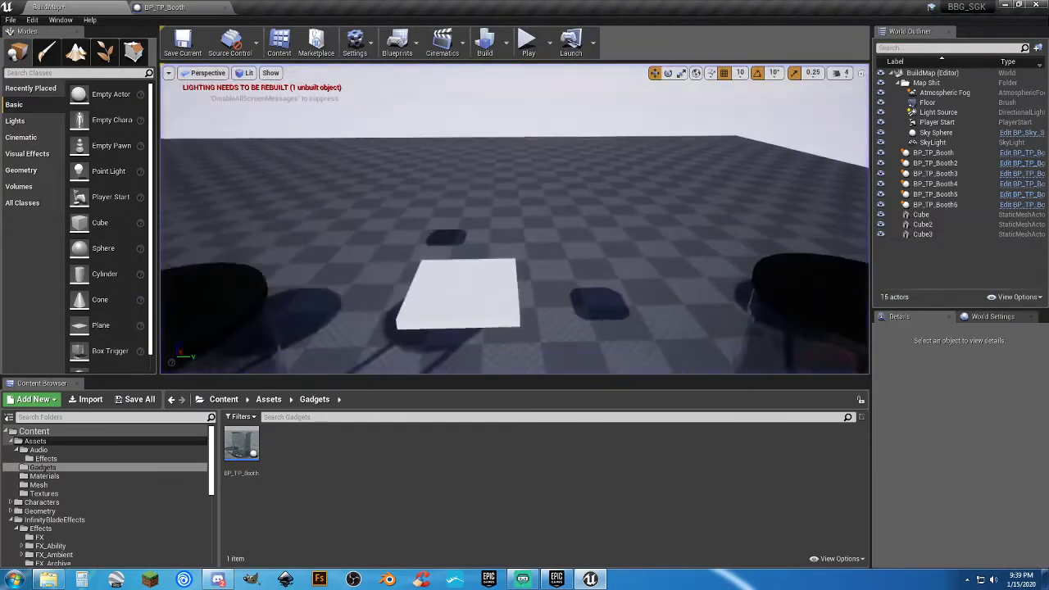
Inspect BP_TP_Booth4's teleport settings, play the map, teleport through the Platform booth to check the landing height, and end the session
{"action": "left_click", "coordinate": [565, 246]}
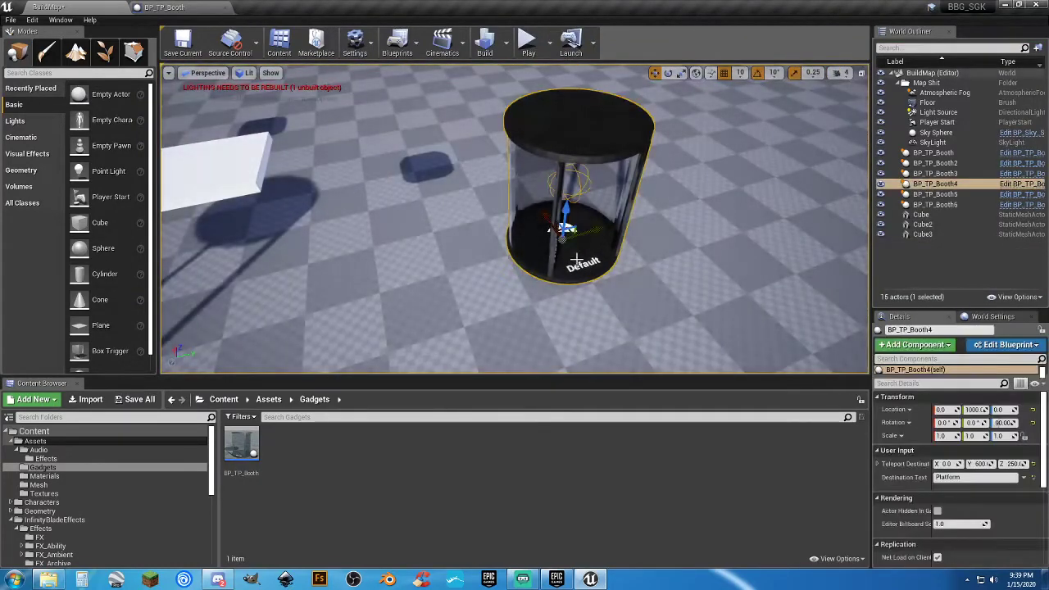
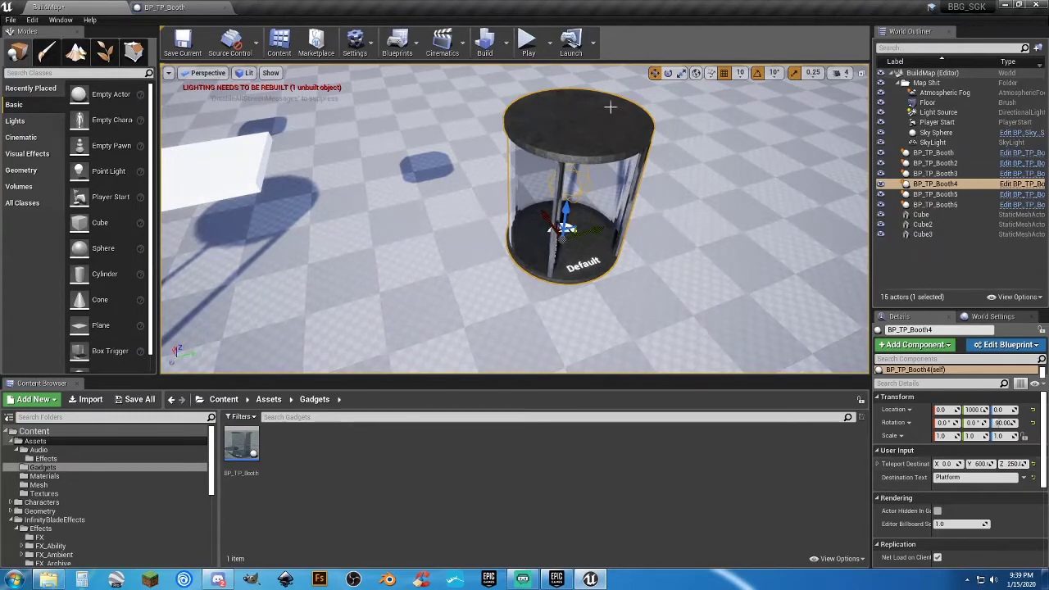
{"action": "left_click", "coordinate": [527, 42]}
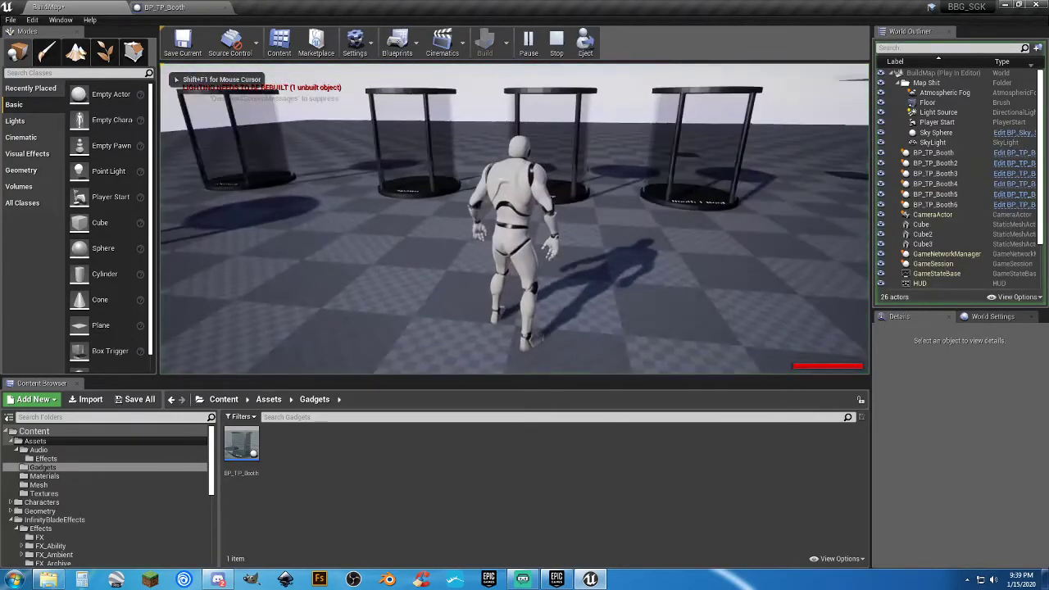
{"action": "key", "text": "w"}
{"action": "key", "text": "s"}
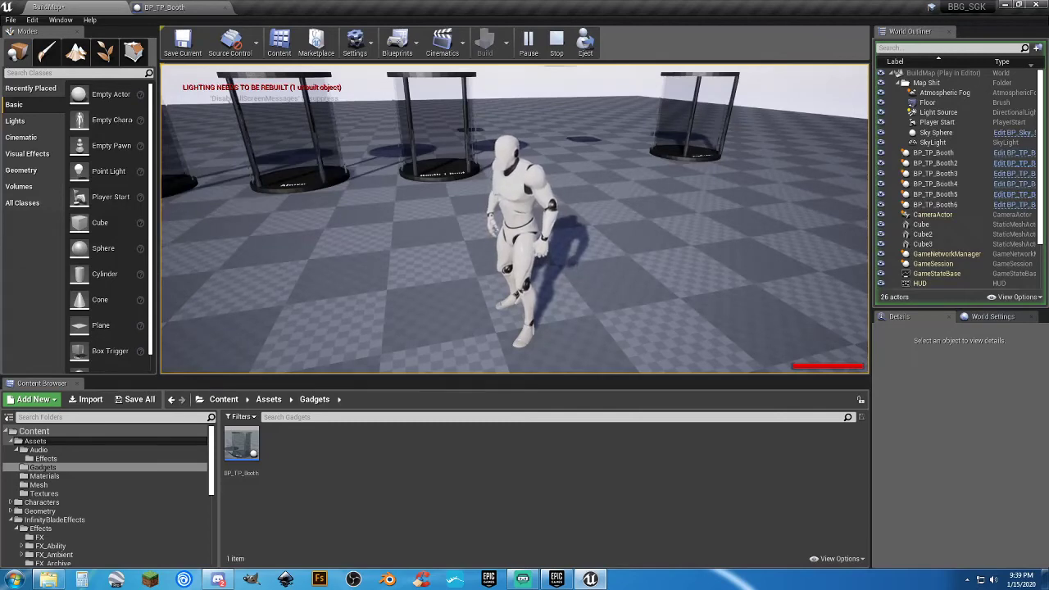
{"action": "key", "text": "w"}
{"action": "key", "text": "w"}
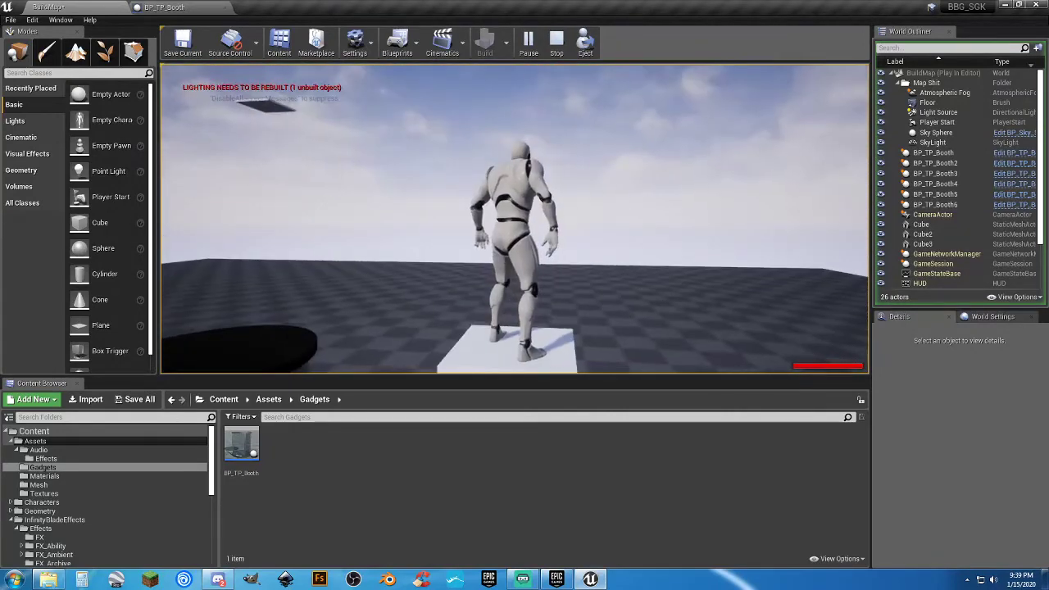
{"action": "key", "text": "Escape"}
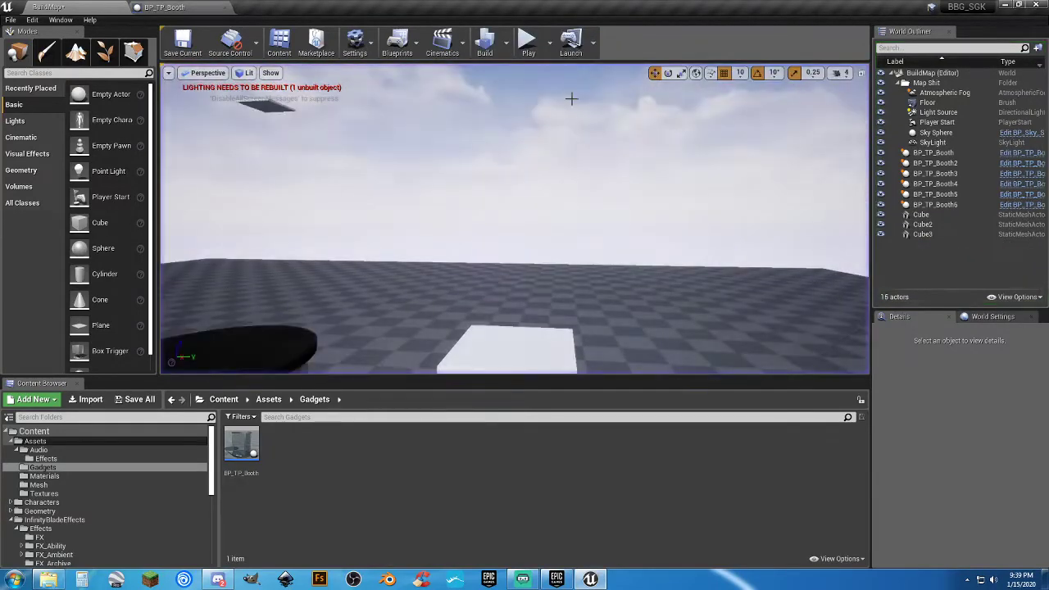
Set the Z of BP_TP_Booth4's Teleport Destination to 340
{"action": "key", "text": "s"}
{"action": "right_click_drag", "start_coordinate": [571, 98], "coordinate": [595, 135]}
{"action": "key", "text": "w"}
{"action": "right_click_drag", "start_coordinate": [574, 215], "coordinate": [574, 230]}
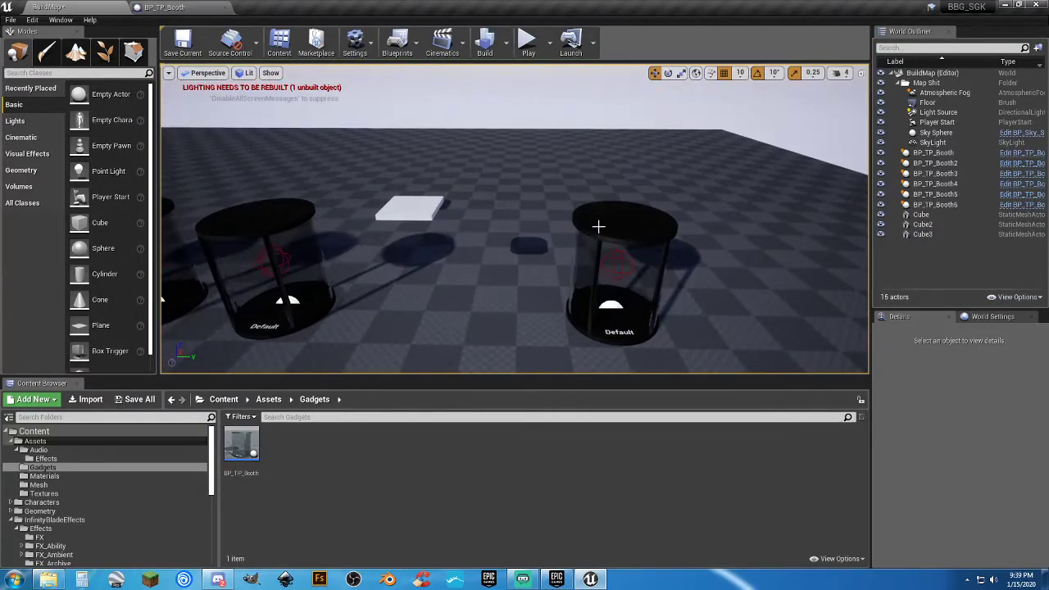
{"action": "left_click", "coordinate": [620, 314]}
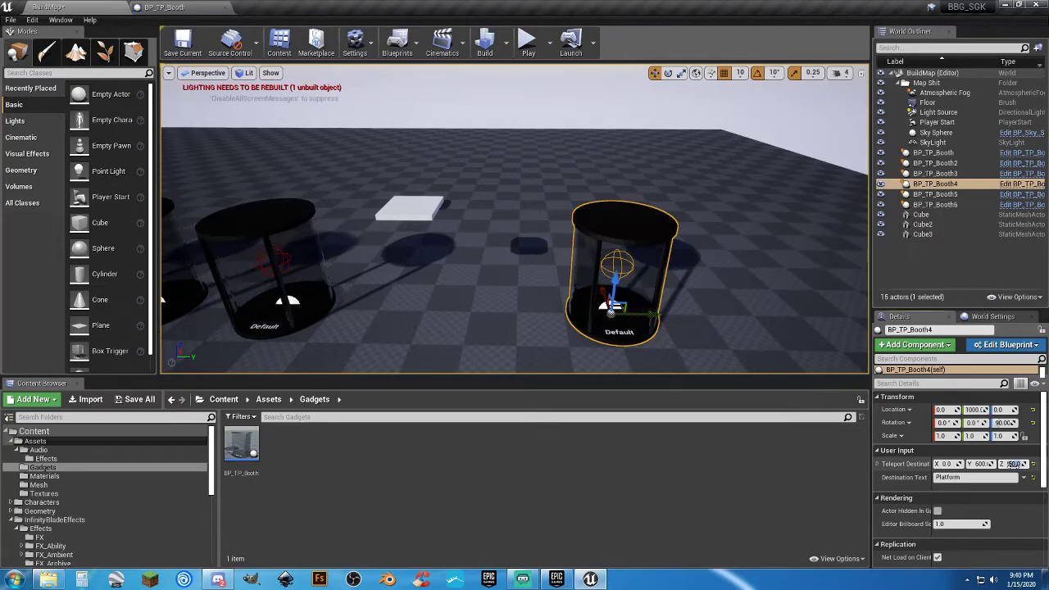
{"action": "key", "text": "Return"}
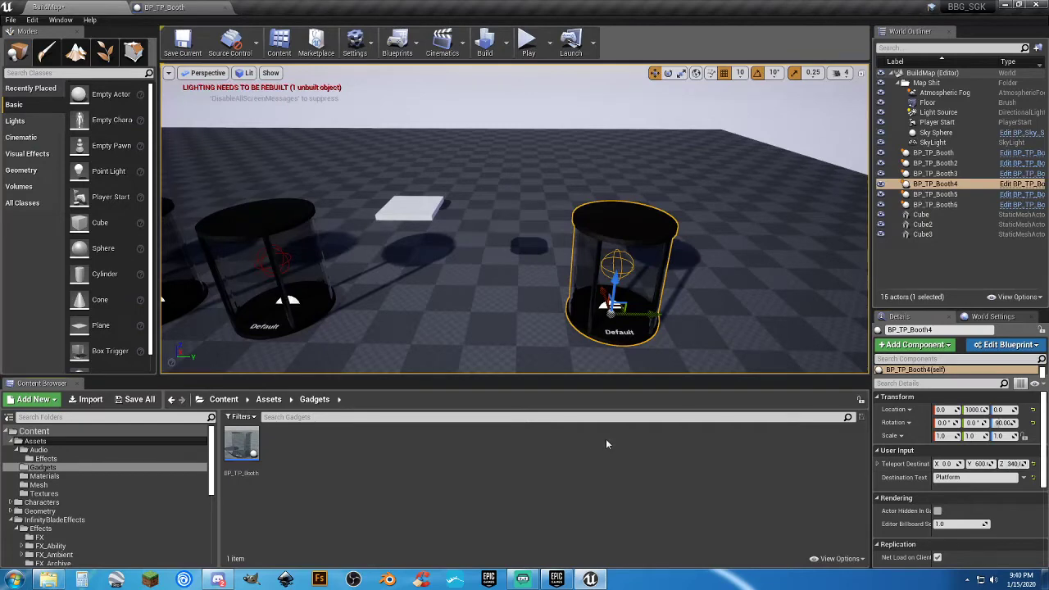
Play the map and teleport through the Booth 1 Roof and Platform booths to check their landings
{"action": "left_click", "coordinate": [528, 42]}
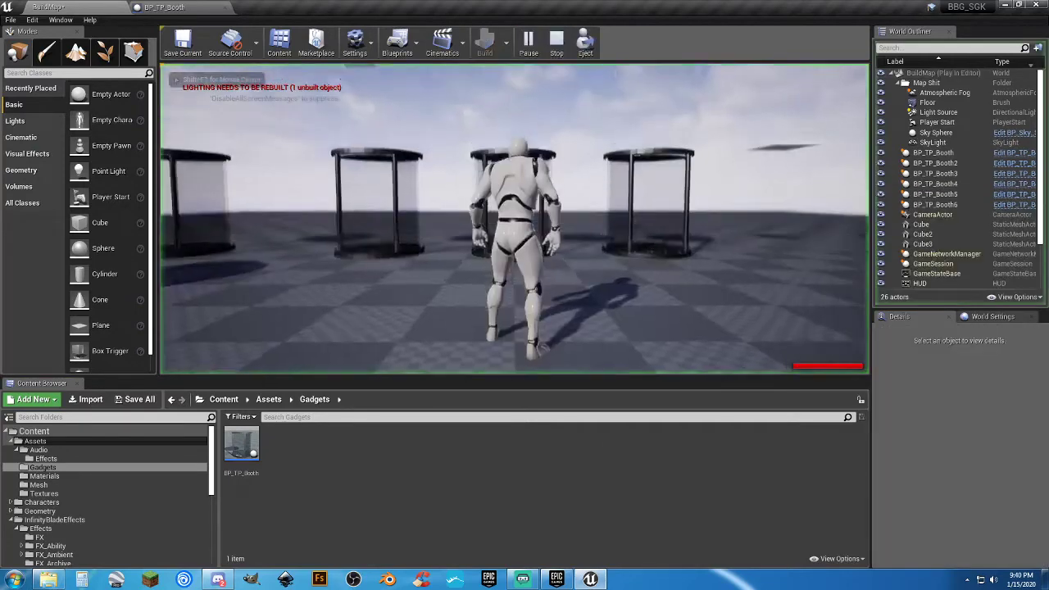
{"action": "key", "text": "w"}
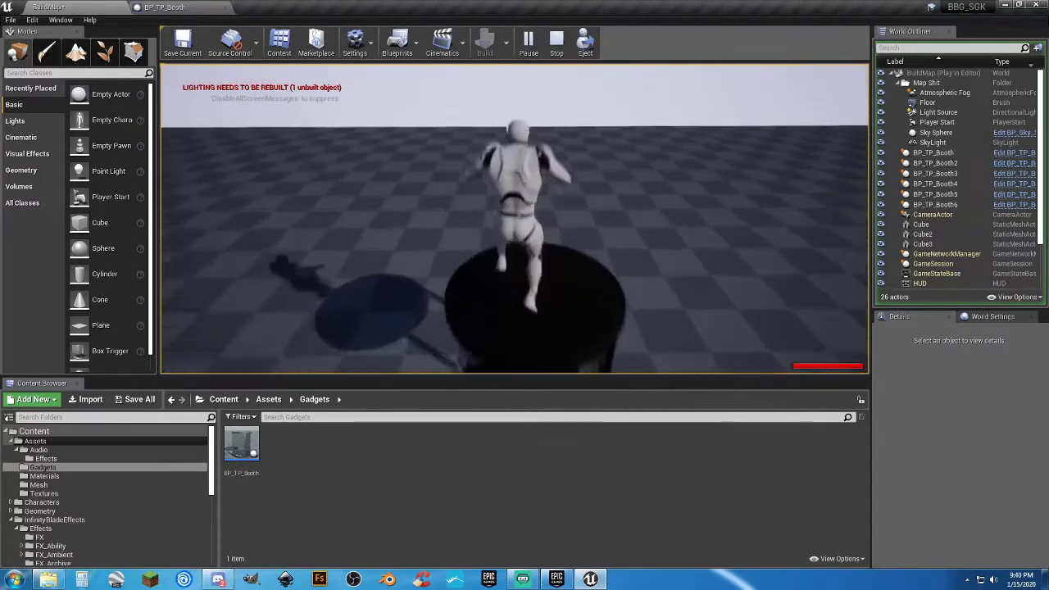
{"action": "key", "text": "w"}
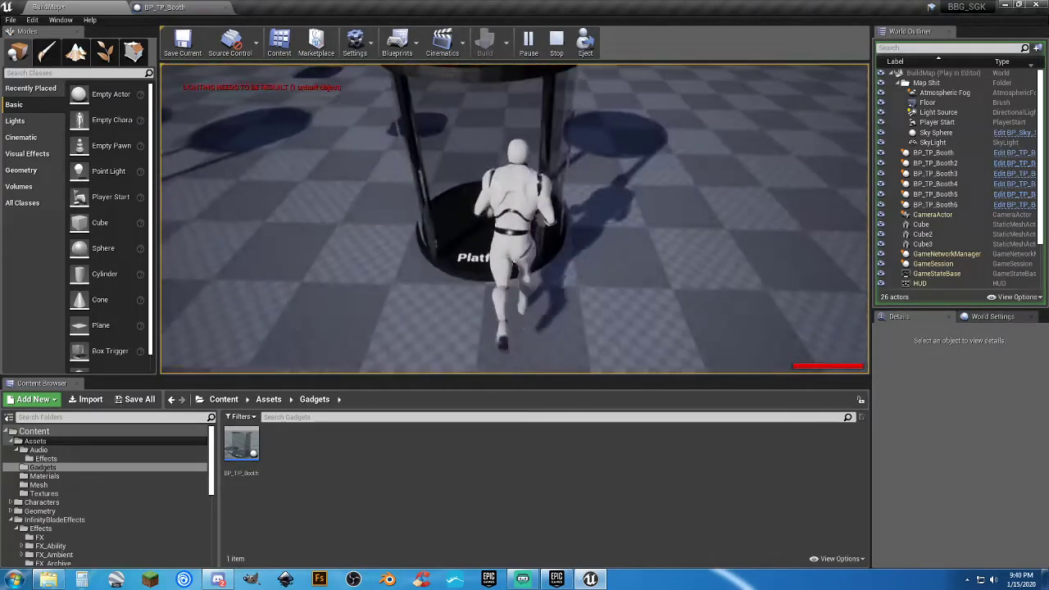
{"action": "key", "text": "w"}
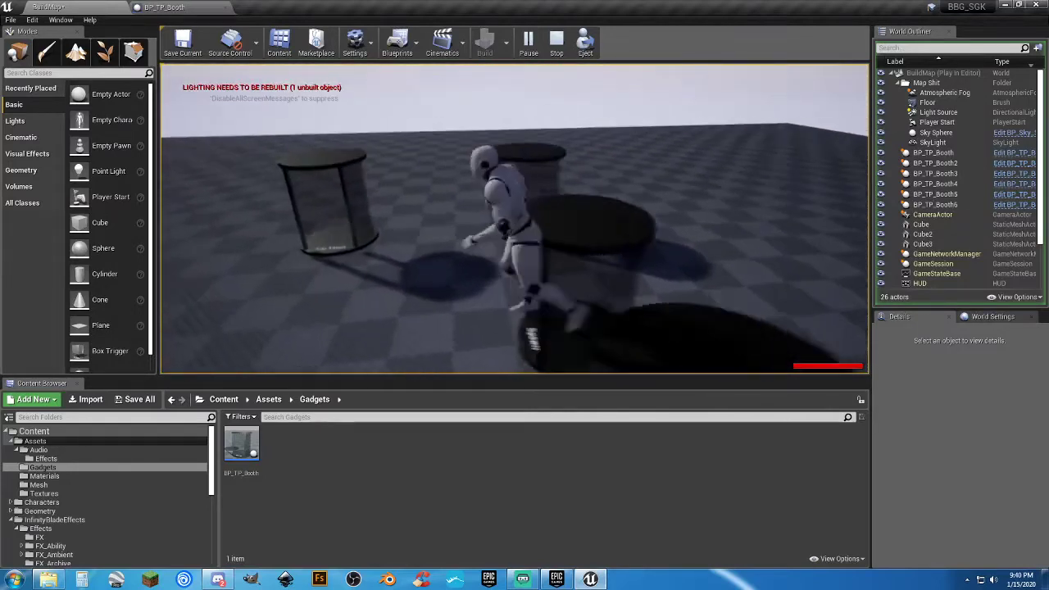
{"action": "key", "text": "w"}
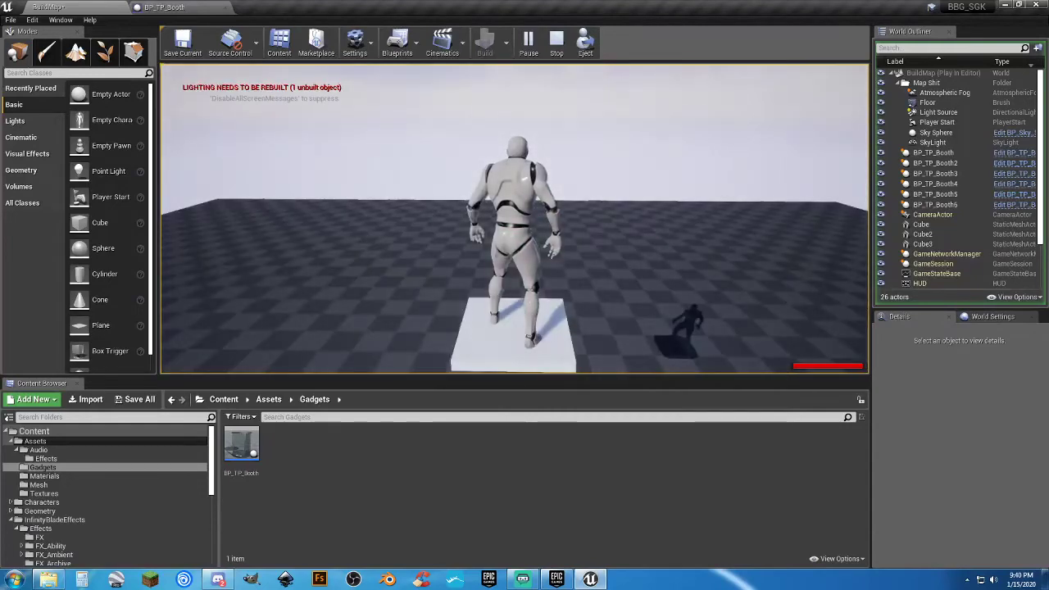
Jump down from the small platform, teleport through the Far Point booth, leap off its platform, and end the session
{"action": "key", "text": "w"}
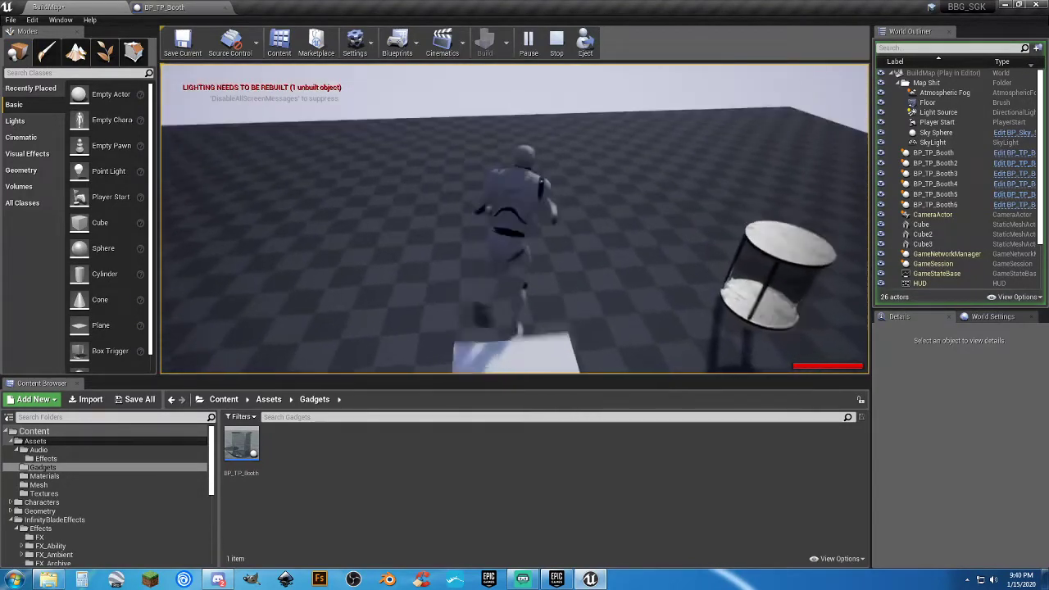
{"action": "key", "text": "w"}
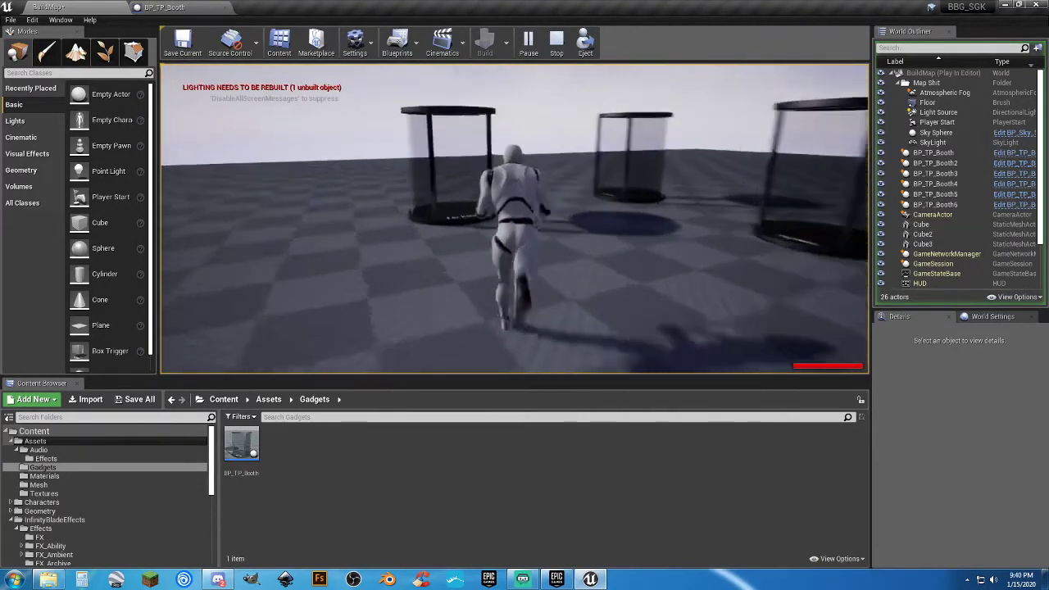
{"action": "key", "text": "w"}
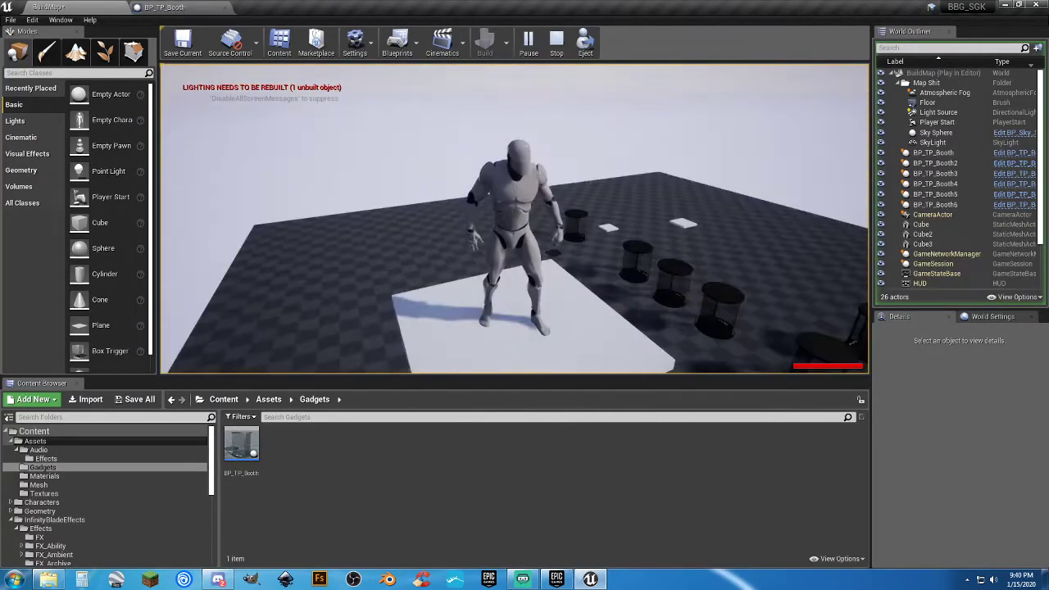
{"action": "key", "text": "w"}
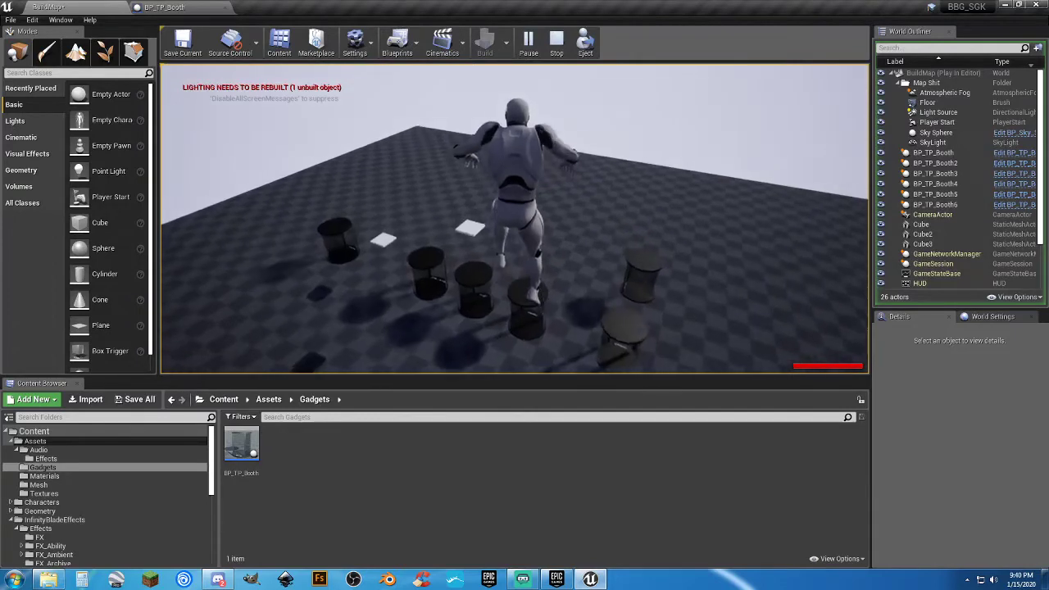
{"action": "key", "text": "w"}
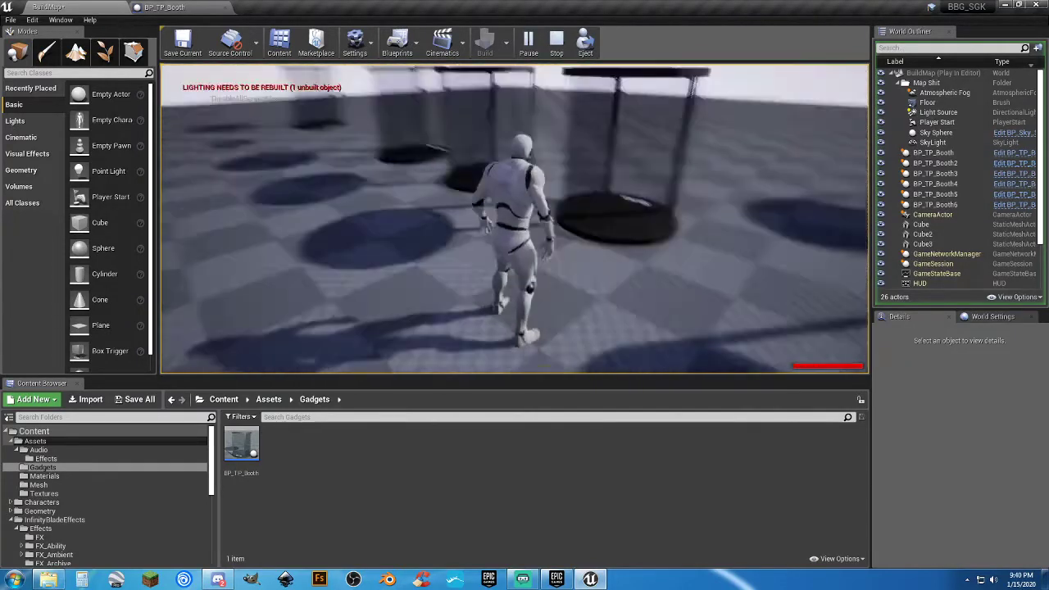
{"action": "key", "text": "Escape"}
In the BP_TP_Booth event graph, move the Set Movement Mode nodes and their reroute points up, just beneath the Play Sound at Location nodes
{"action": "left_click", "coordinate": [180, 6]}
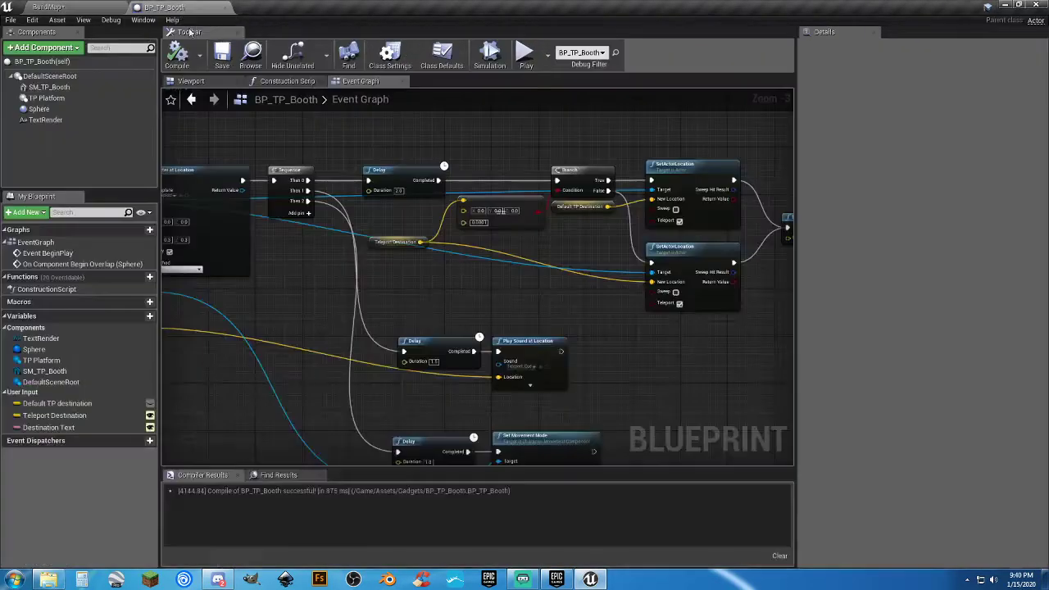
{"action": "right_click_drag", "start_coordinate": [472, 282], "coordinate": [481, 167]}
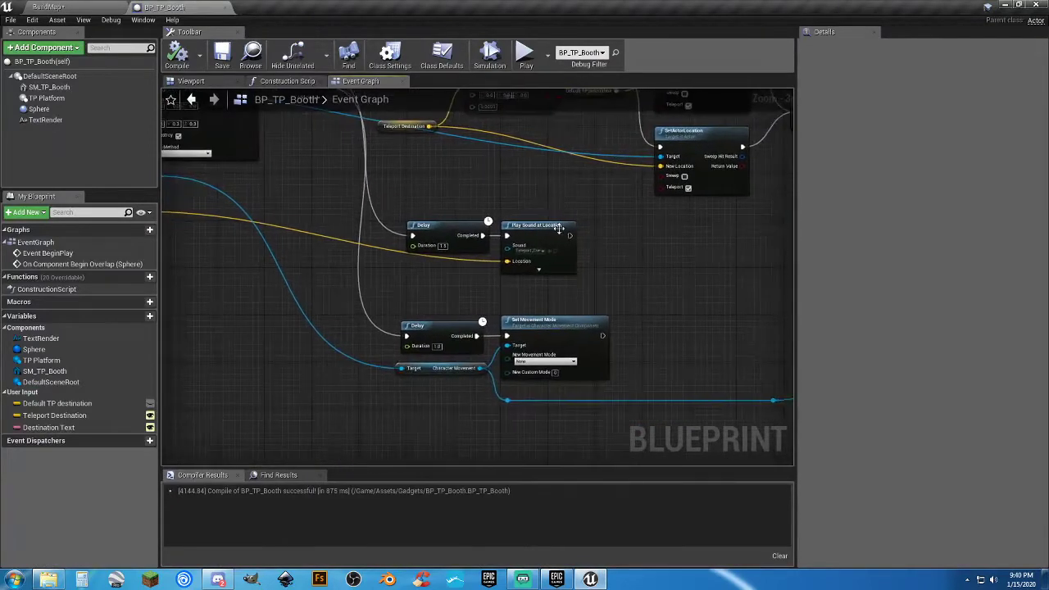
{"action": "left_click_drag", "start_coordinate": [599, 291], "coordinate": [439, 184]}
{"action": "right_click_drag", "start_coordinate": [645, 298], "coordinate": [468, 264]}
{"action": "scroll", "coordinate": [493, 273], "scroll_direction": "down", "scroll_amount": 3}
{"action": "left_click_drag", "start_coordinate": [598, 327], "coordinate": [376, 284]}
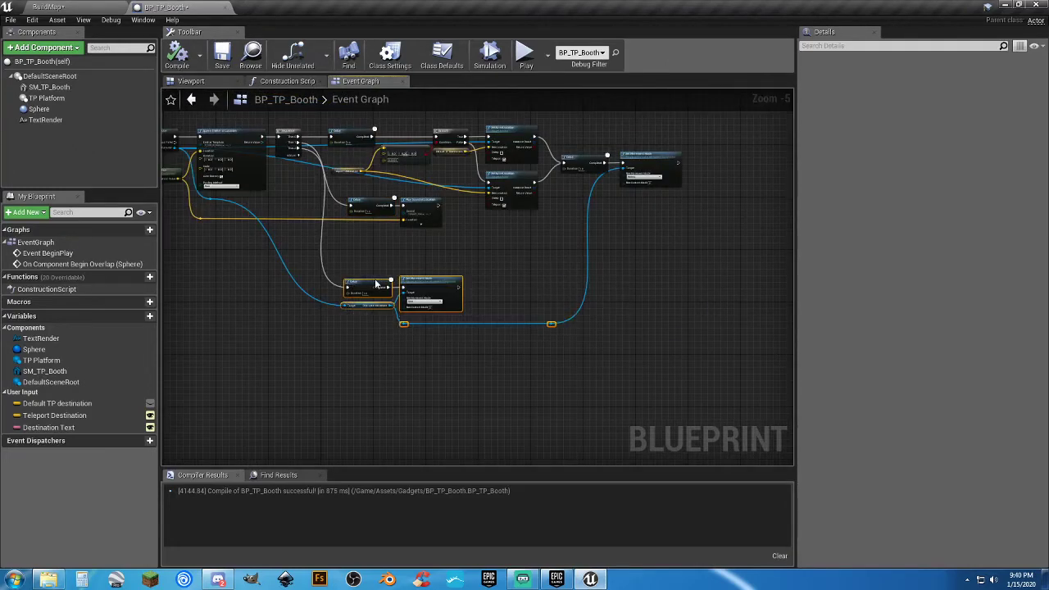
{"action": "left_click", "coordinate": [365, 269]}
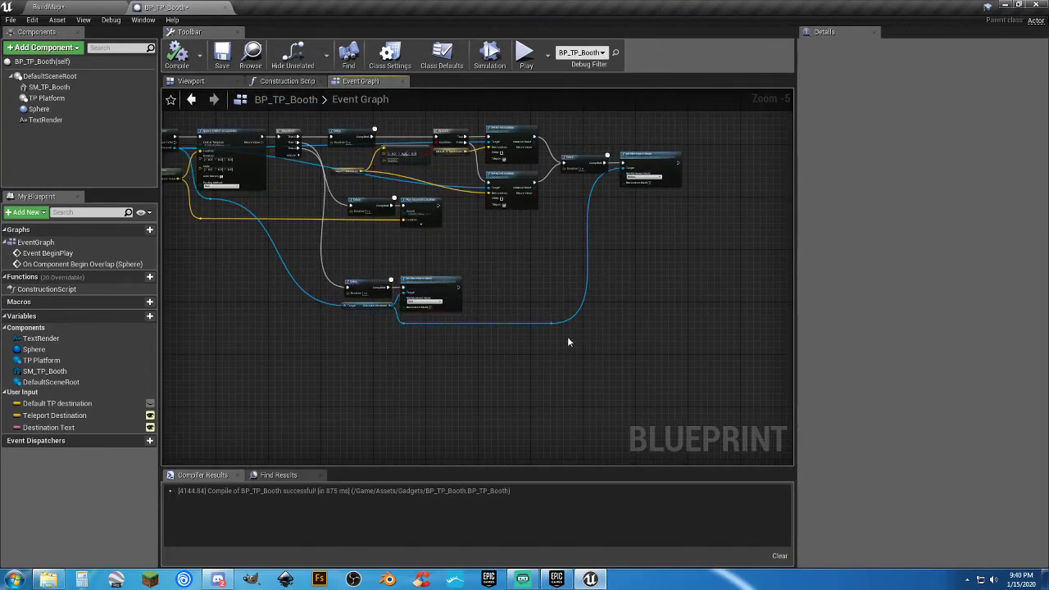
{"action": "left_click_drag", "start_coordinate": [567, 336], "coordinate": [375, 248]}
{"action": "left_click", "coordinate": [367, 310]}
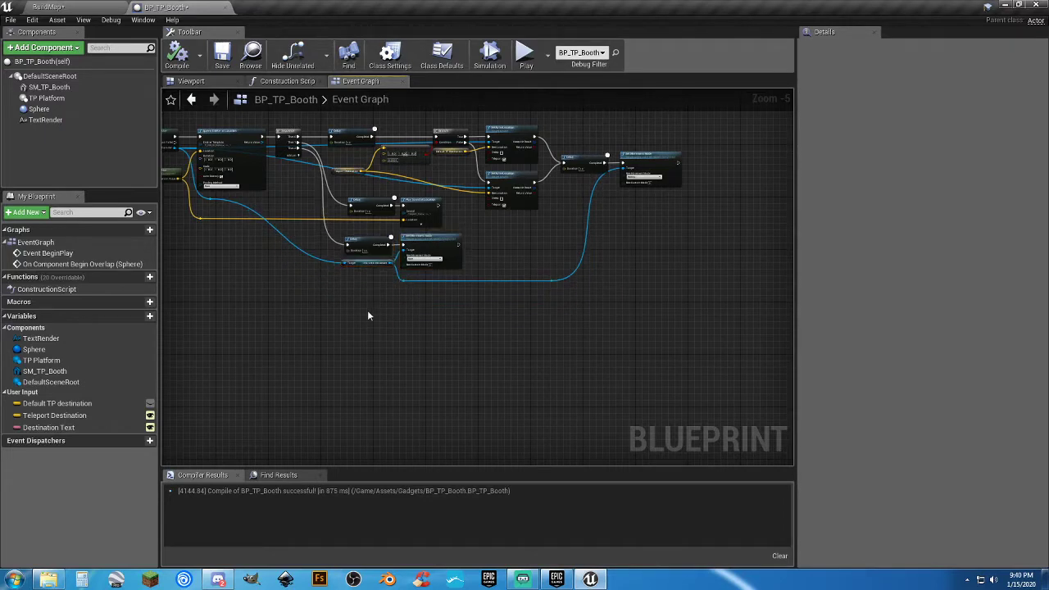
Set the Delay before the Set Movement Mode node to 0.5, then compile and save the blueprint
{"action": "scroll", "coordinate": [367, 310], "scroll_direction": "up", "scroll_amount": 5}
{"action": "right_click_drag", "start_coordinate": [445, 341], "coordinate": [432, 399]}
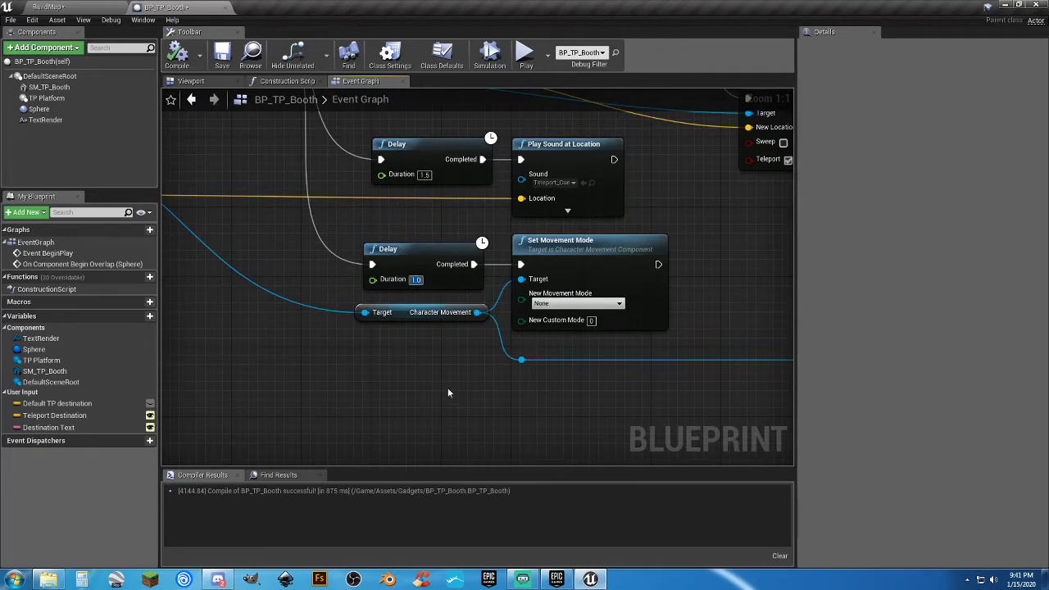
{"action": "type", "text": "0.5"}
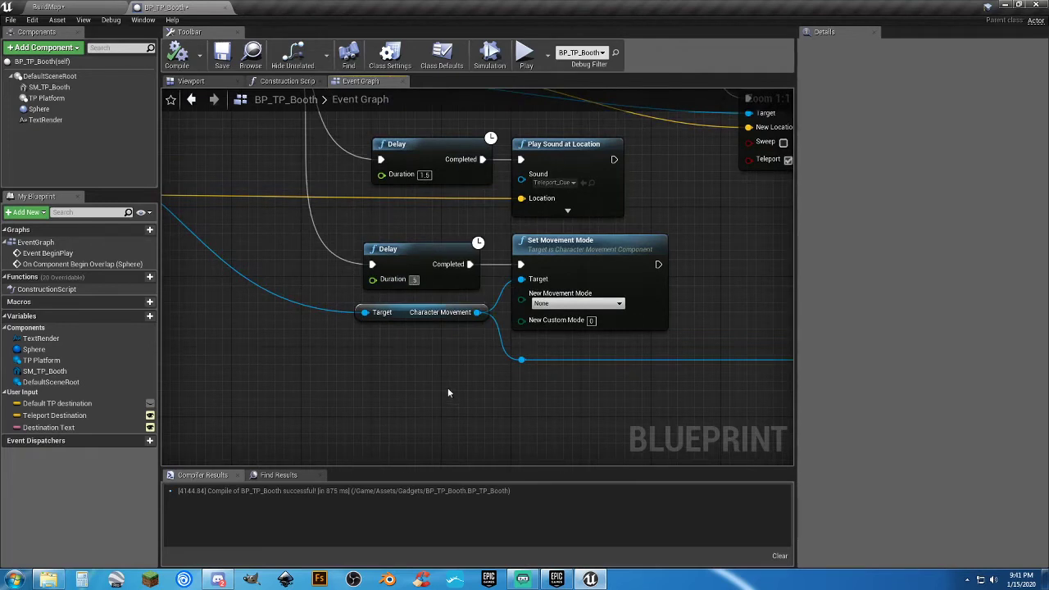
{"action": "key", "text": "Return"}
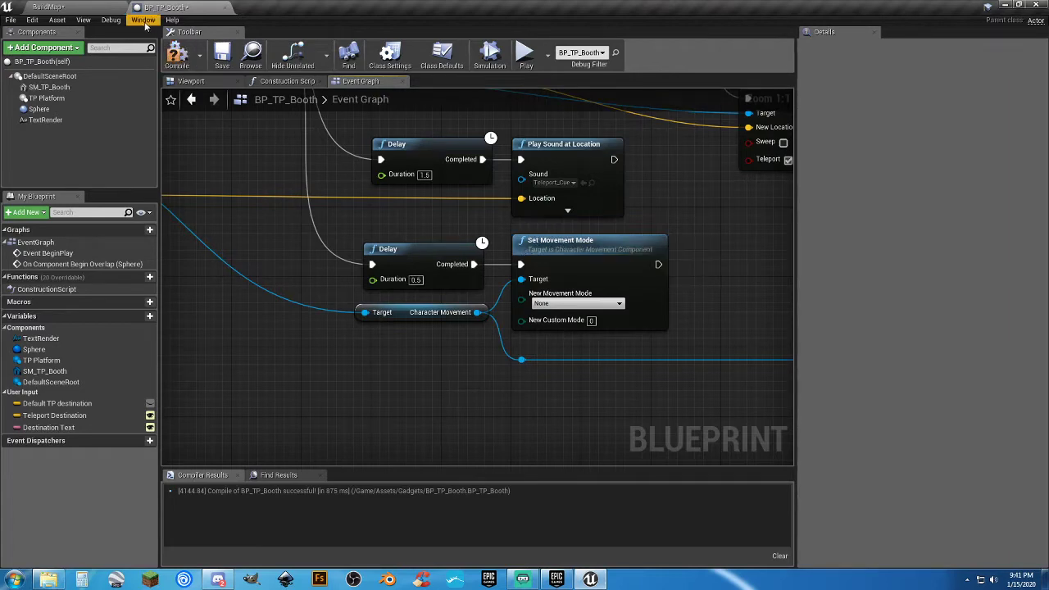
{"action": "left_click", "coordinate": [219, 60]}
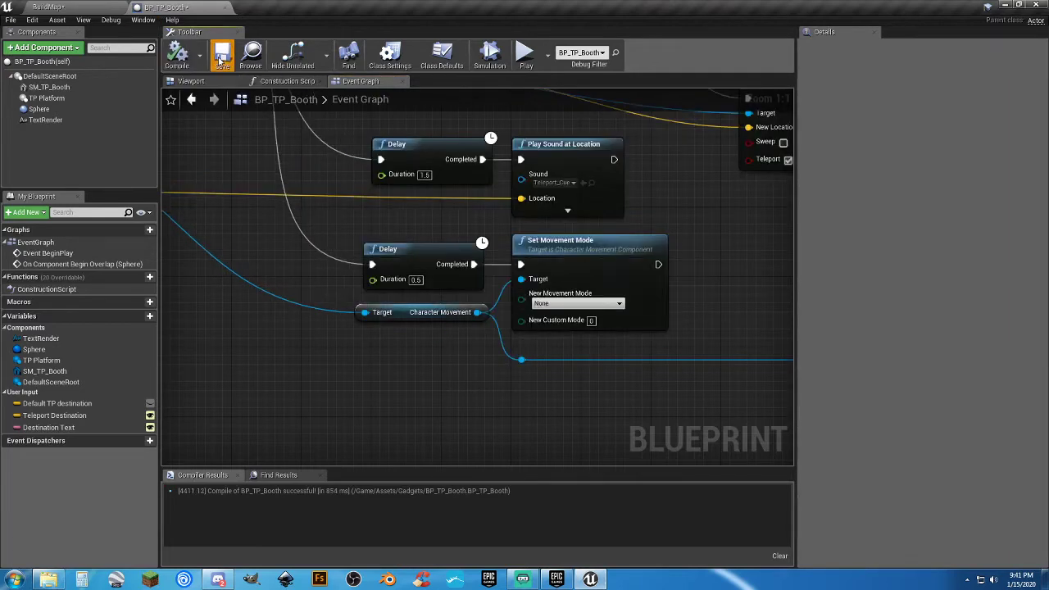
Play BuildMap and teleport onto the small white platform to check the shortened movement-lock delay
{"action": "left_click", "coordinate": [99, 11]}
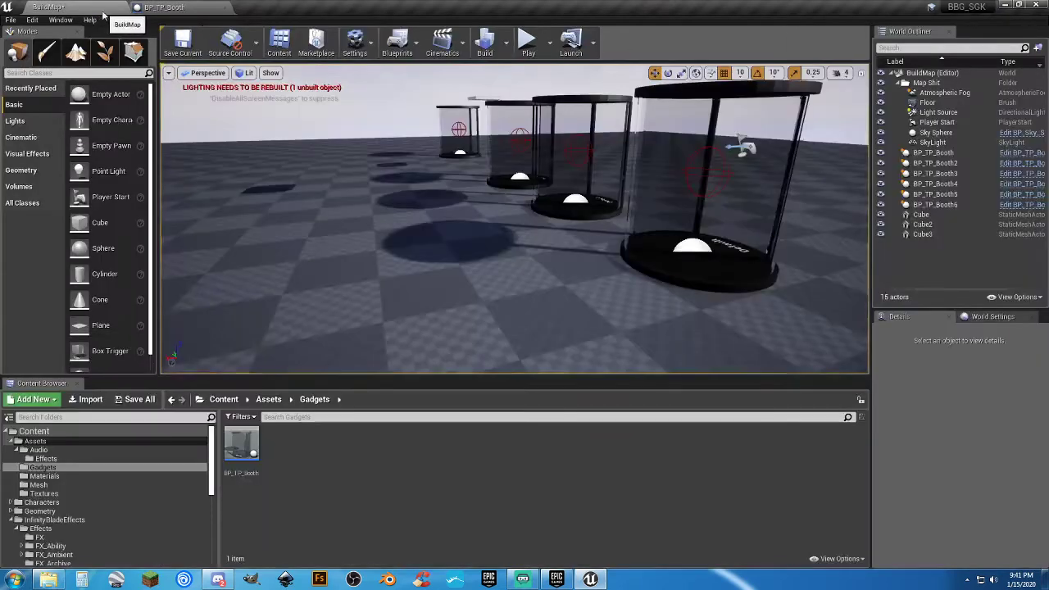
{"action": "left_click", "coordinate": [529, 43]}
{"action": "key", "text": "w"}
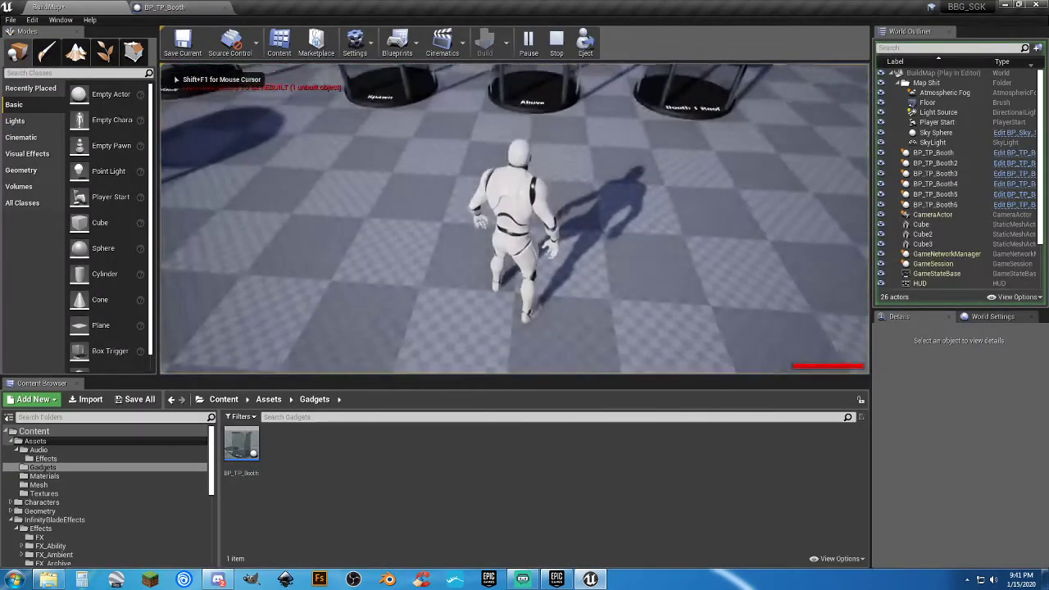
{"action": "key", "text": "w"}
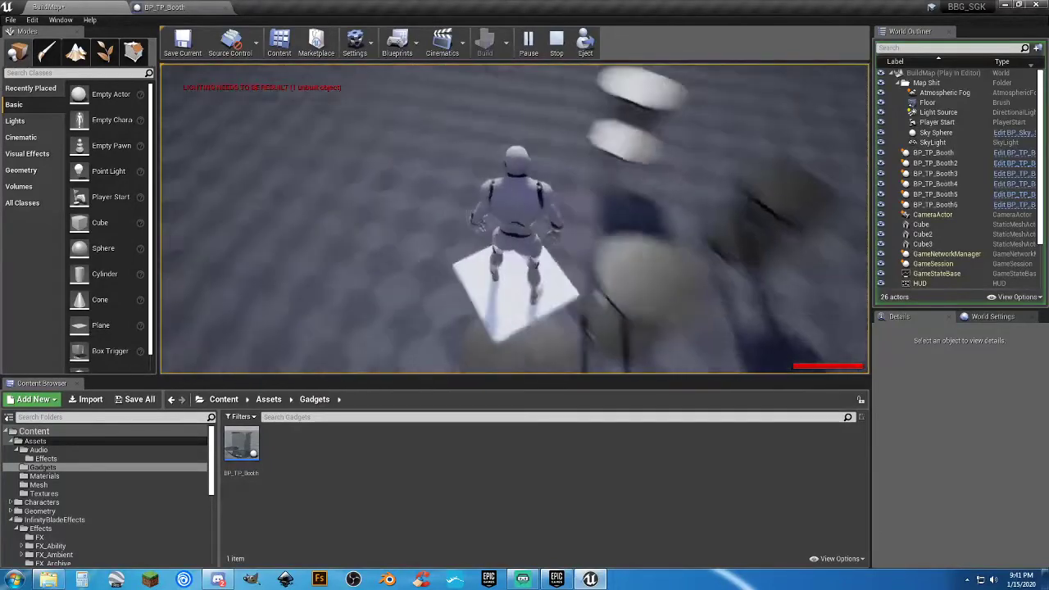
{"action": "key", "text": "w"}
Teleport through the Far Point booth, then jump down from its high platform and run back toward the booths
{"action": "key", "text": "w"}
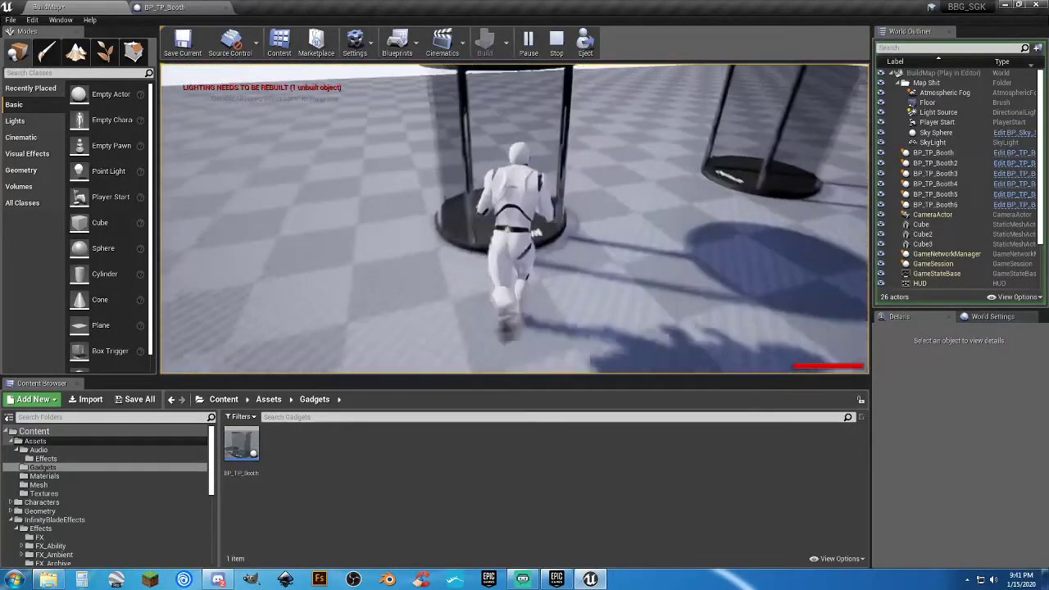
{"action": "key", "text": "s"}
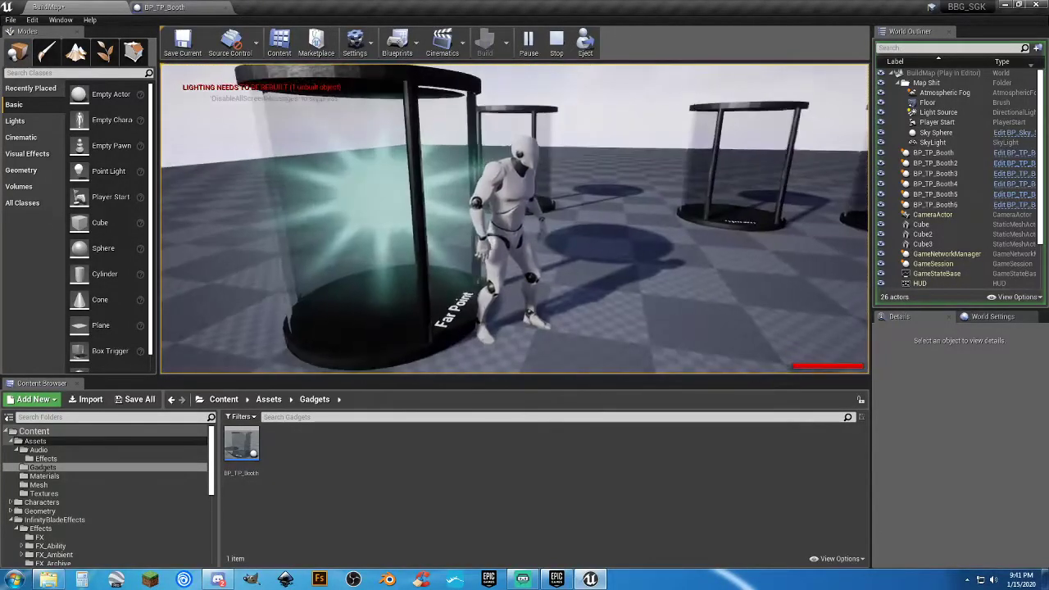
{"action": "key", "text": "w"}
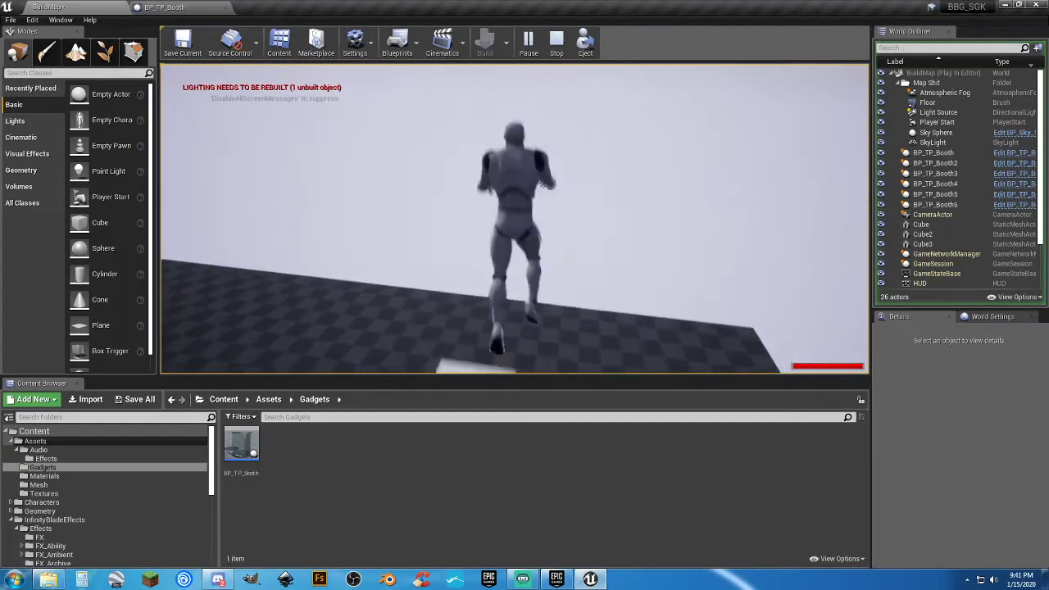
{"action": "key", "text": "w"}
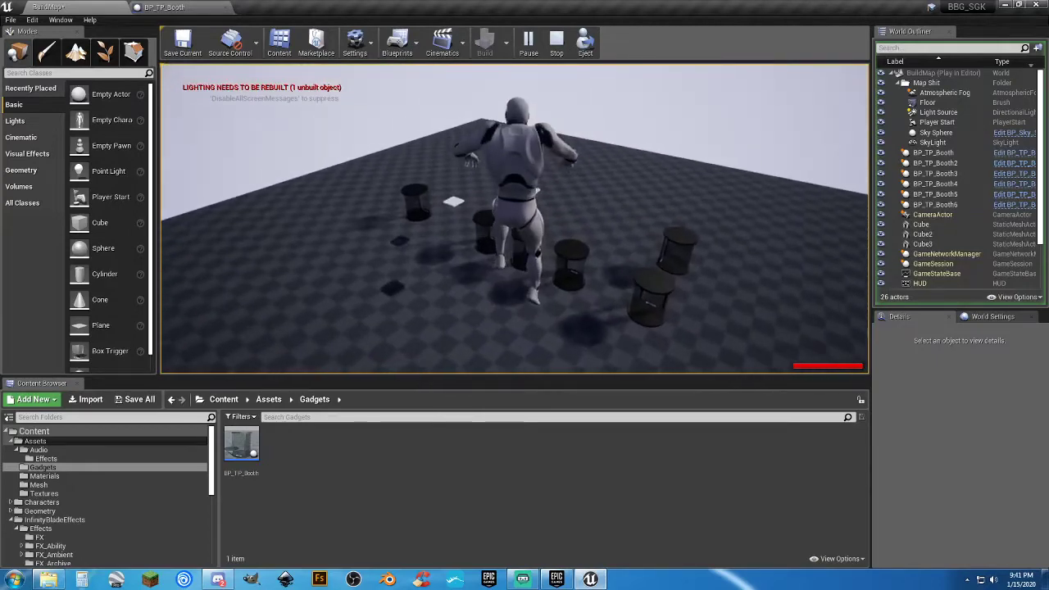
{"action": "key", "text": "w"}
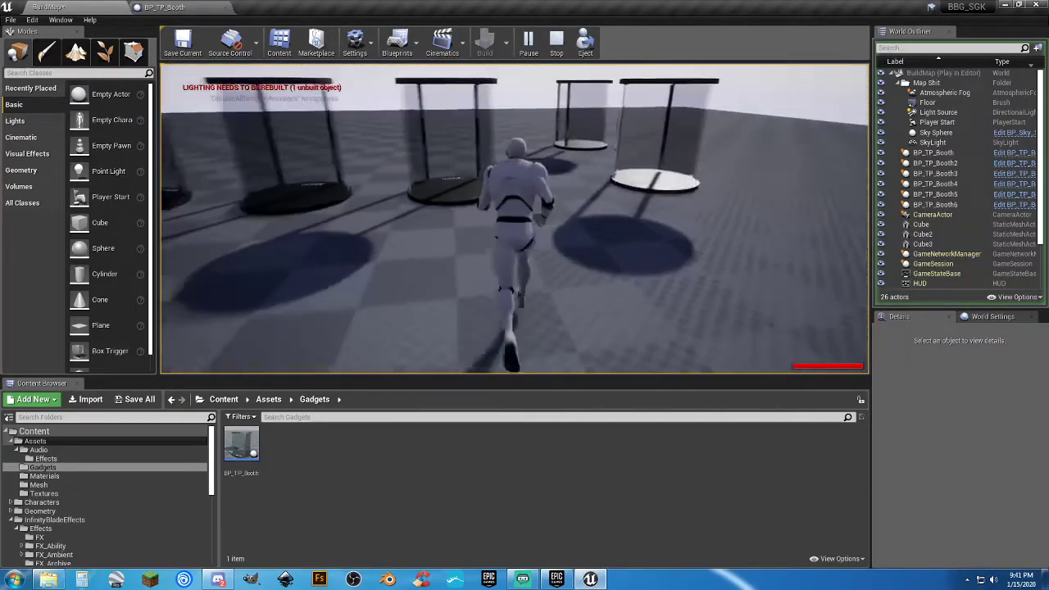
Enter the Booth 1 Roof booth and teleport onto the booth roof to check its landing
{"action": "key", "text": "w"}
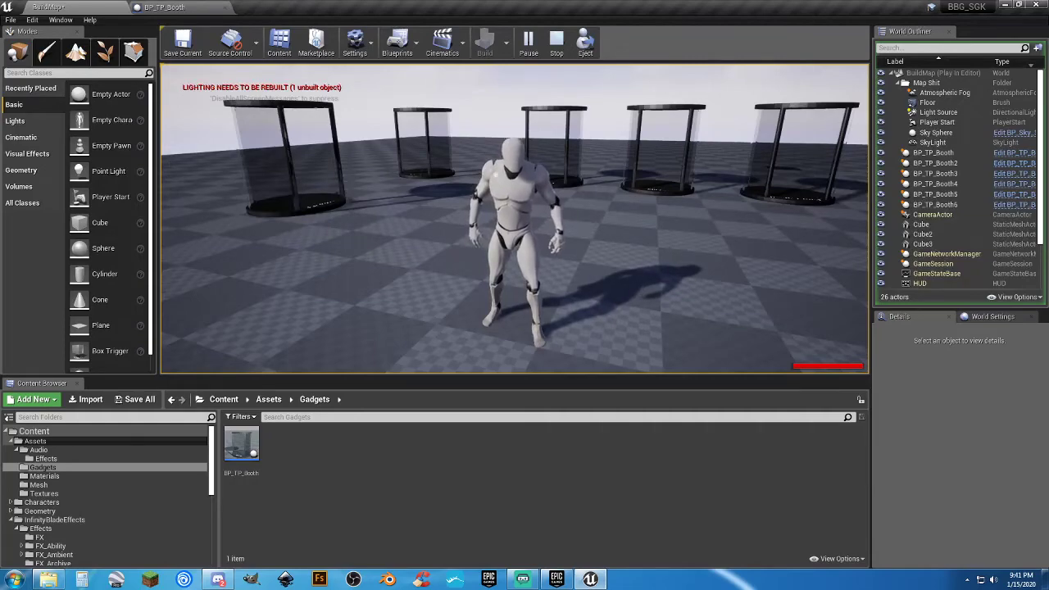
{"action": "key", "text": "w"}
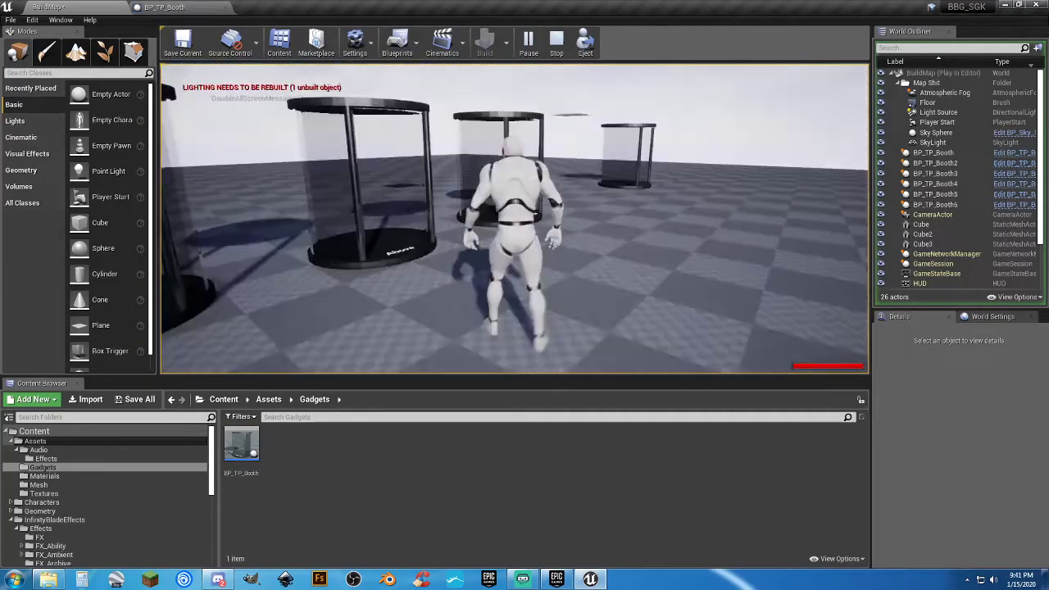
{"action": "key", "text": "w"}
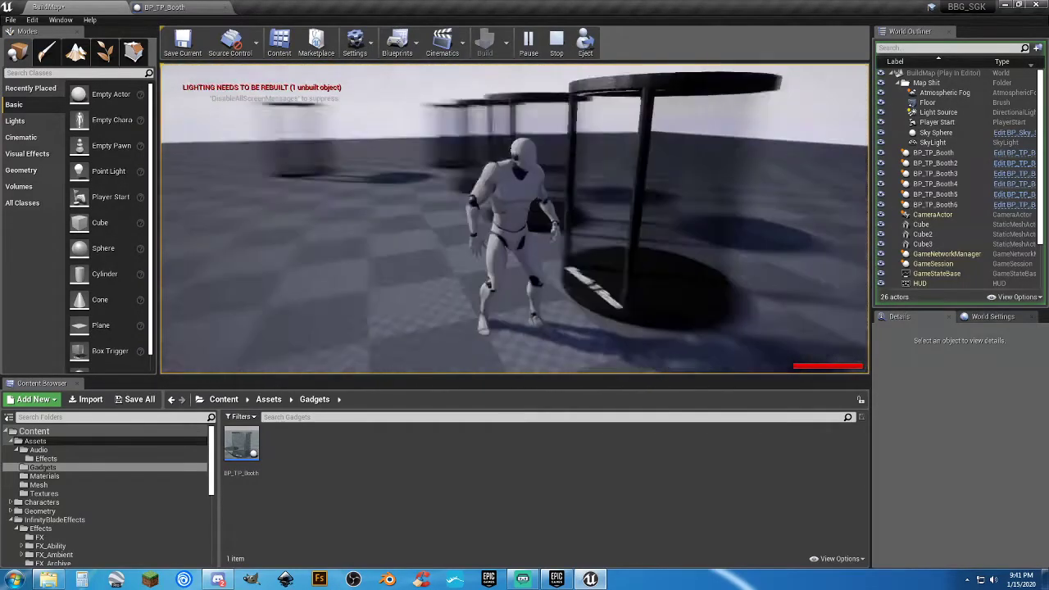
{"action": "key", "text": "w"}
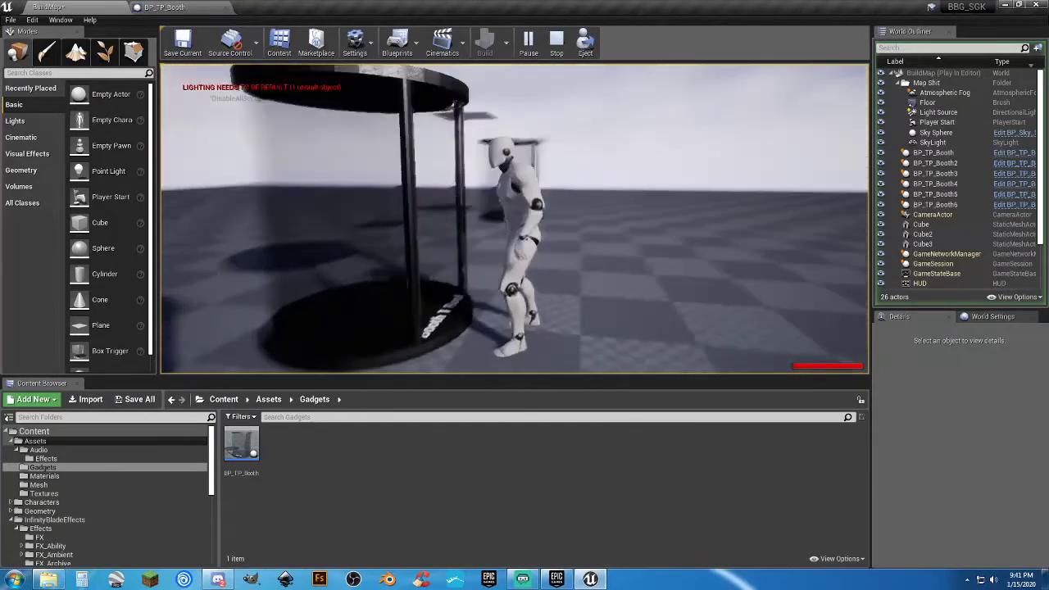
{"action": "key", "text": "w"}
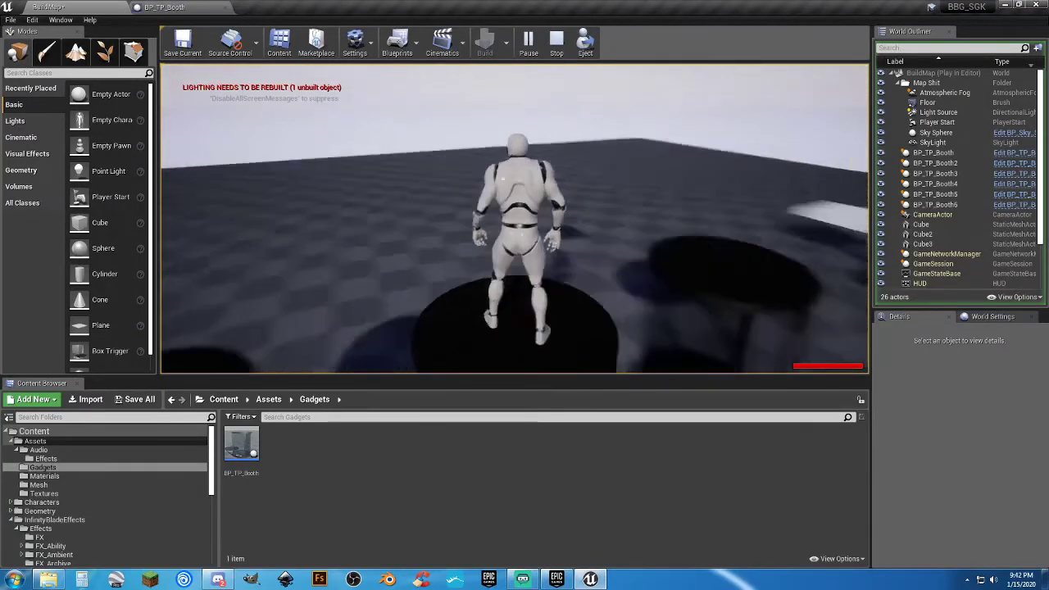
Leave the booth roof, turn back toward the row of booths and end the play session
{"action": "key", "text": "w"}
{"action": "key", "text": "s"}
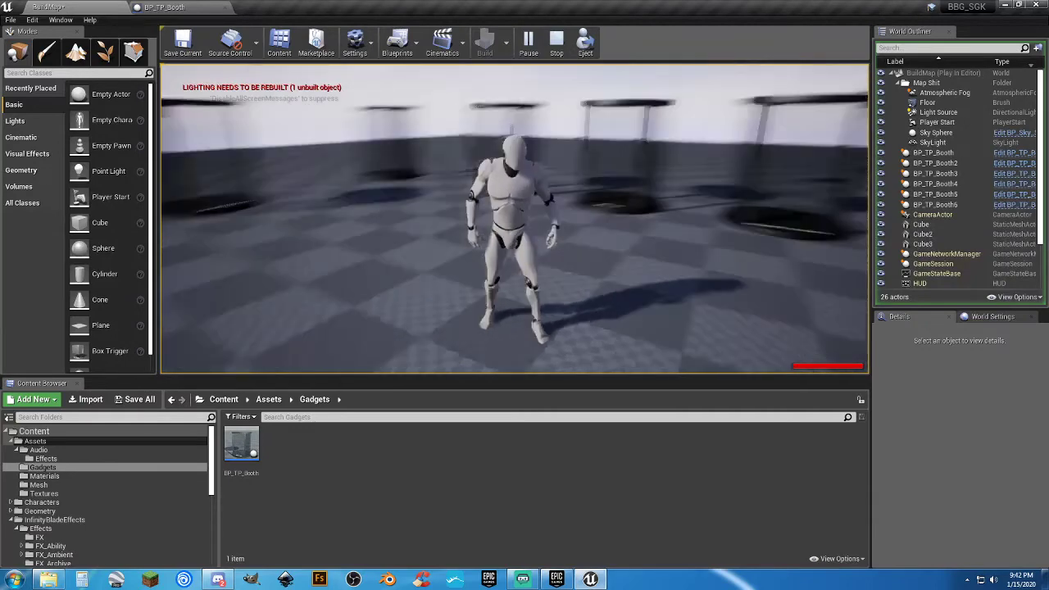
{"action": "key", "text": "Escape"}
Examine the row of booths in the BuildMap viewport and check the teleport destination settings of BP_TP_Booth4
{"action": "right_click_drag", "start_coordinate": [664, 270], "coordinate": [567, 274]}
{"action": "left_click", "coordinate": [496, 238]}
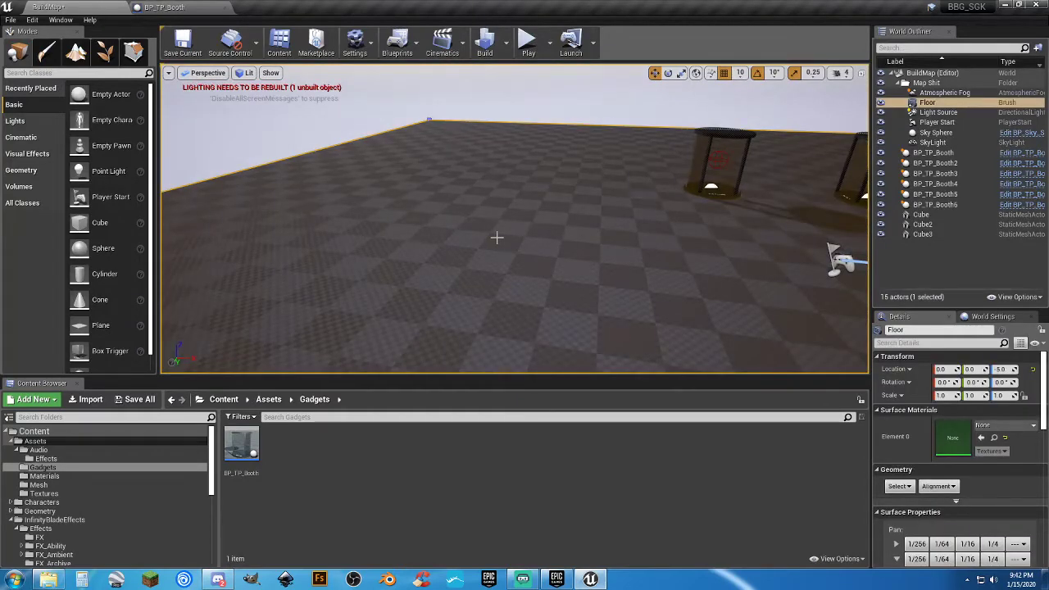
{"action": "right_click_drag", "start_coordinate": [496, 238], "coordinate": [615, 242]}
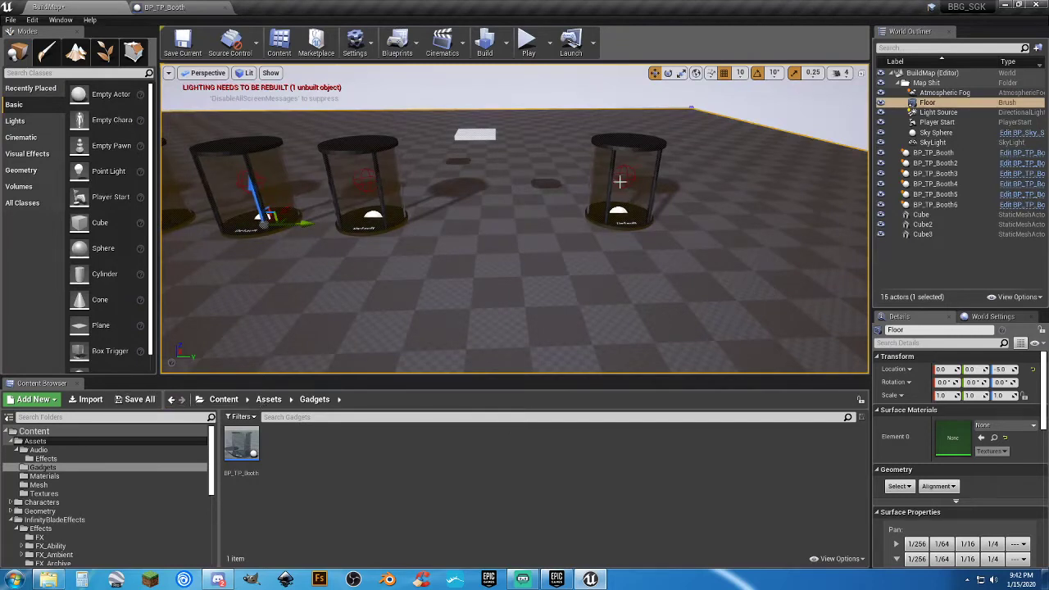
{"action": "left_click", "coordinate": [914, 259]}
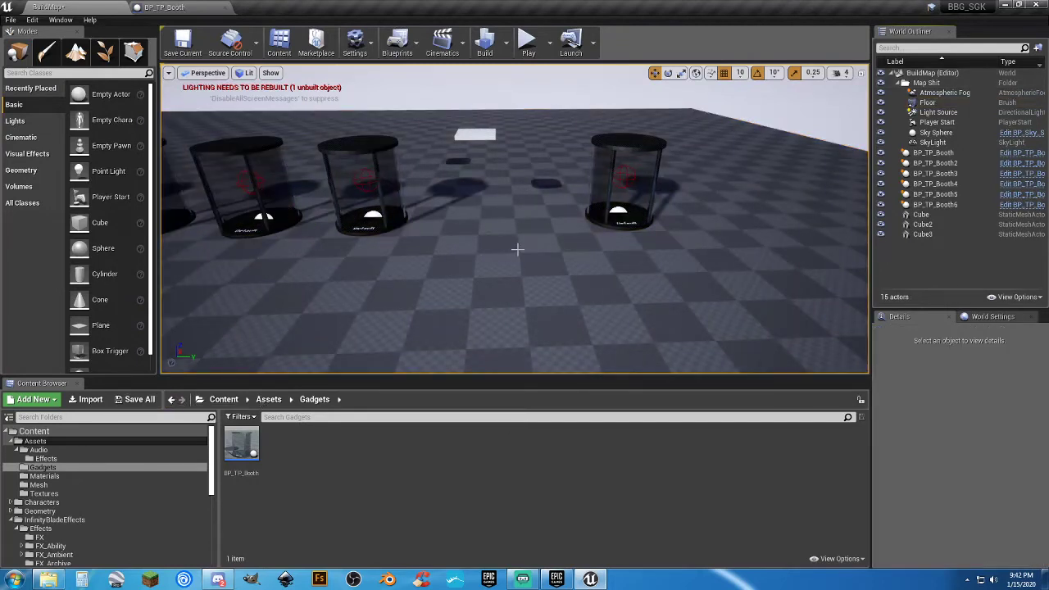
{"action": "right_click_drag", "start_coordinate": [518, 250], "coordinate": [515, 215]}
{"action": "key", "text": "w"}
{"action": "key", "text": "s"}
{"action": "key", "text": "d"}
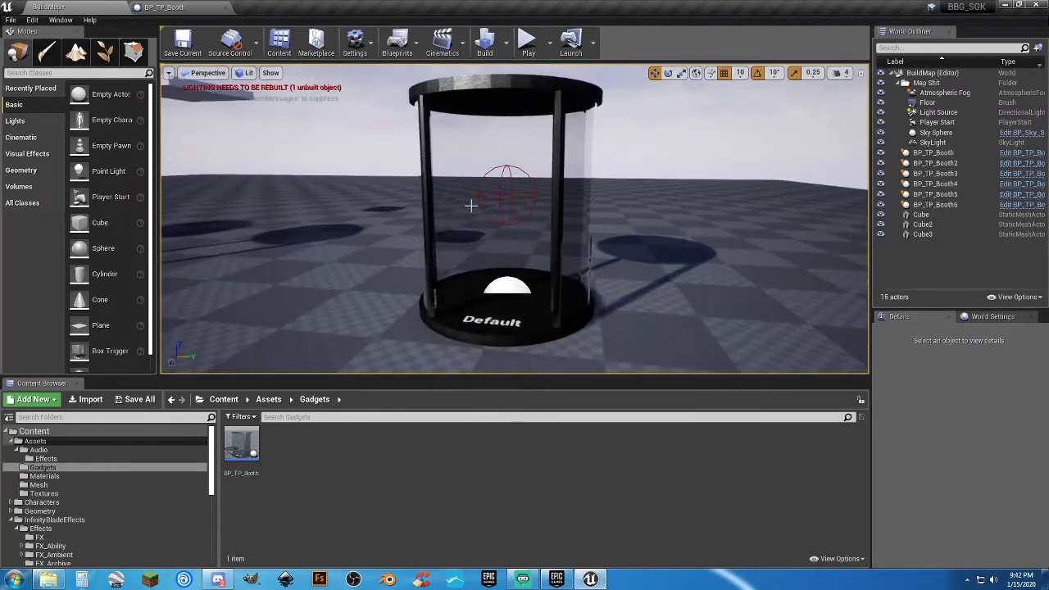
{"action": "left_click", "coordinate": [527, 84]}
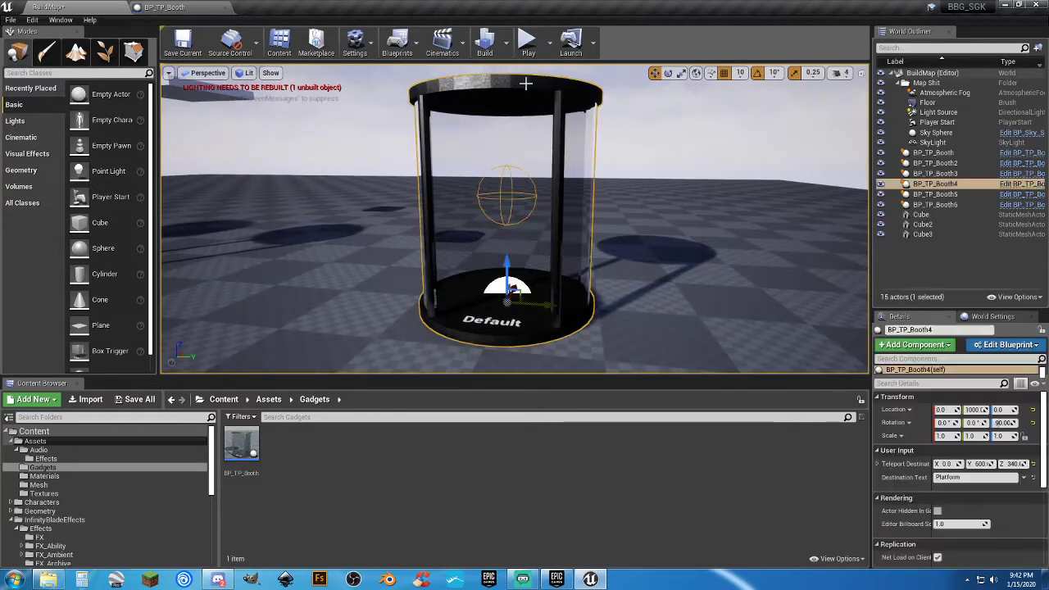
{"action": "left_click", "coordinate": [351, 347], "text": "ctrl"}
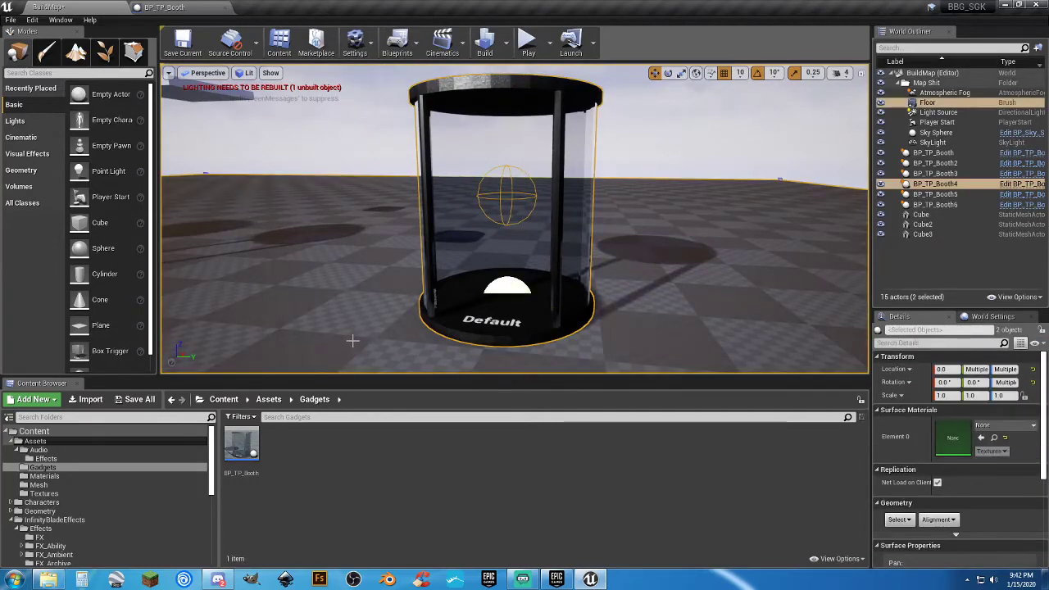
{"action": "left_click", "coordinate": [922, 265]}
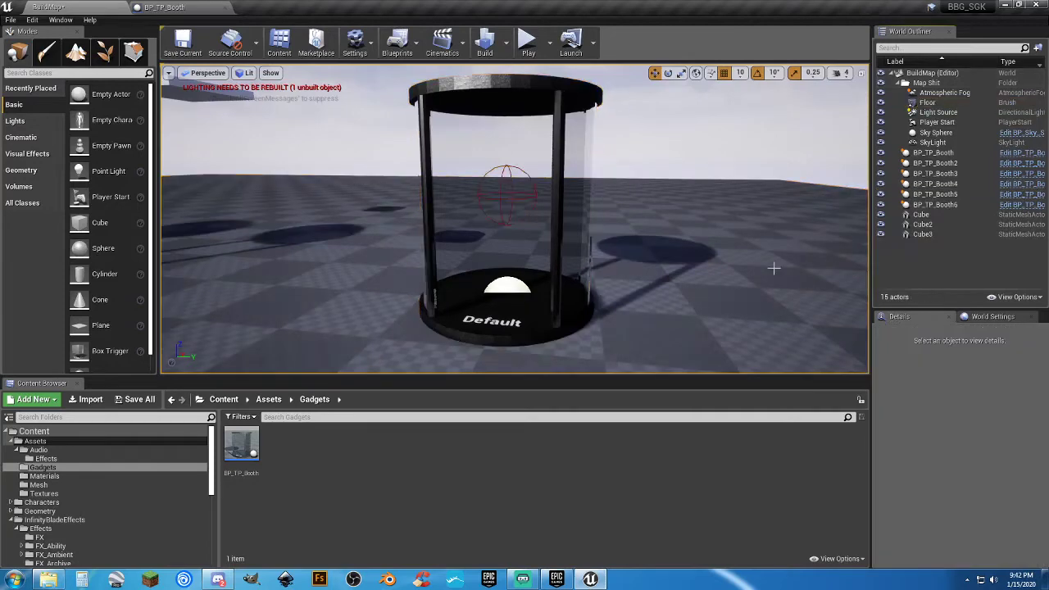
{"action": "key", "text": "s"}
{"action": "right_click_drag", "start_coordinate": [633, 271], "coordinate": [621, 271]}
{"action": "left_click_drag", "start_coordinate": [620, 273], "coordinate": [587, 237]}
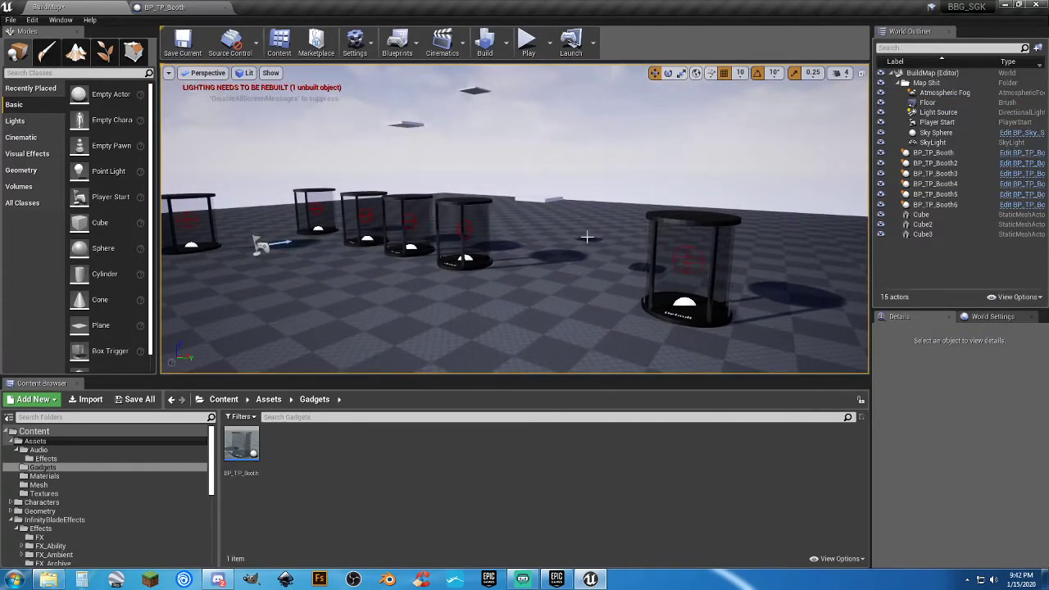
Play BuildMap, run around the booths and teleport onto a booth roof to compare its landing, then end the session
{"action": "left_click", "coordinate": [529, 42]}
{"action": "key", "text": "w"}
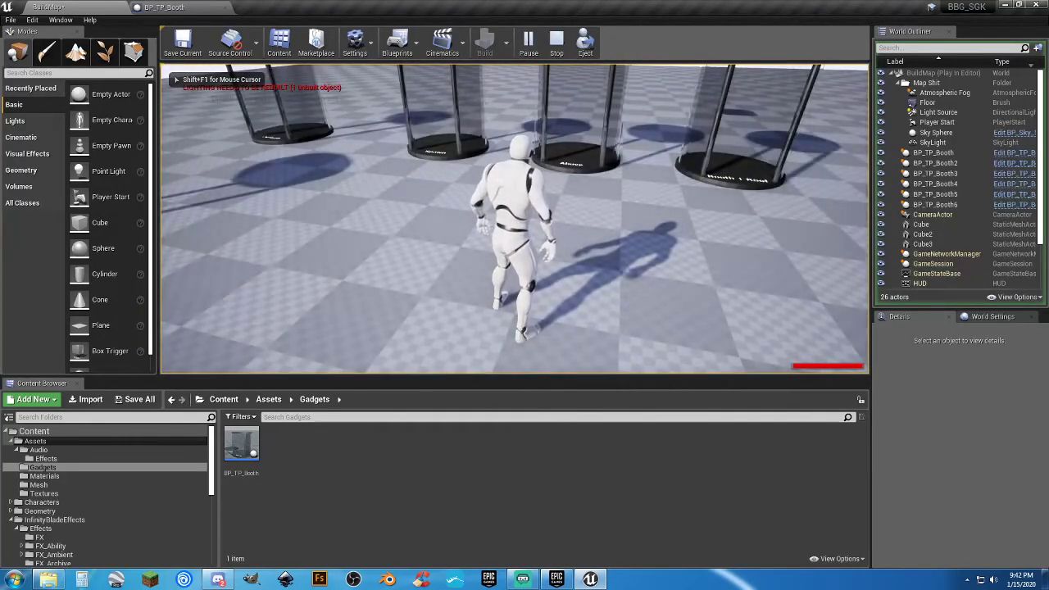
{"action": "key", "text": "w"}
{"action": "key", "text": "a"}
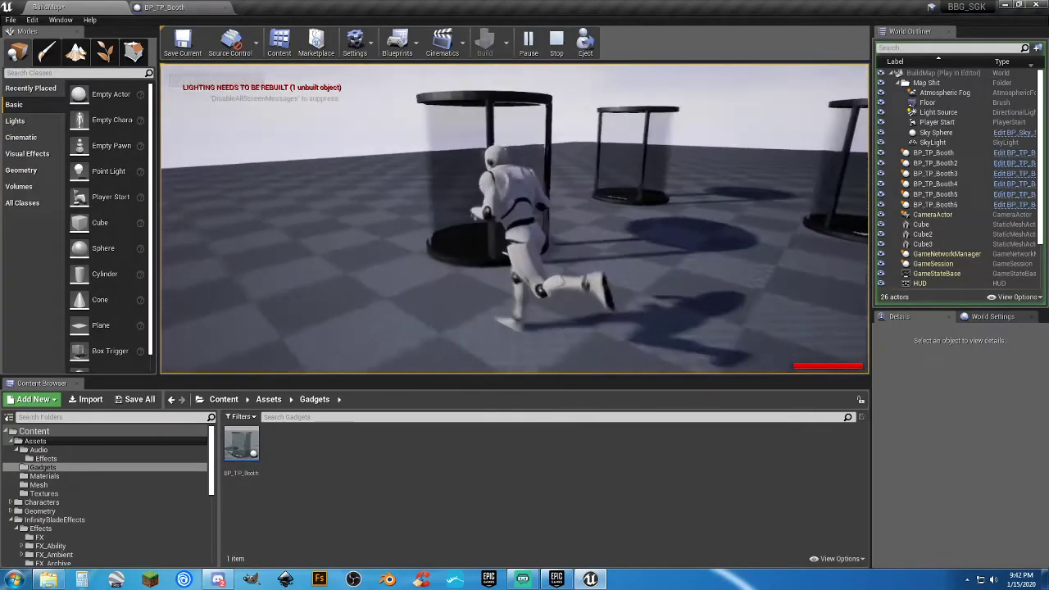
{"action": "key", "text": "d"}
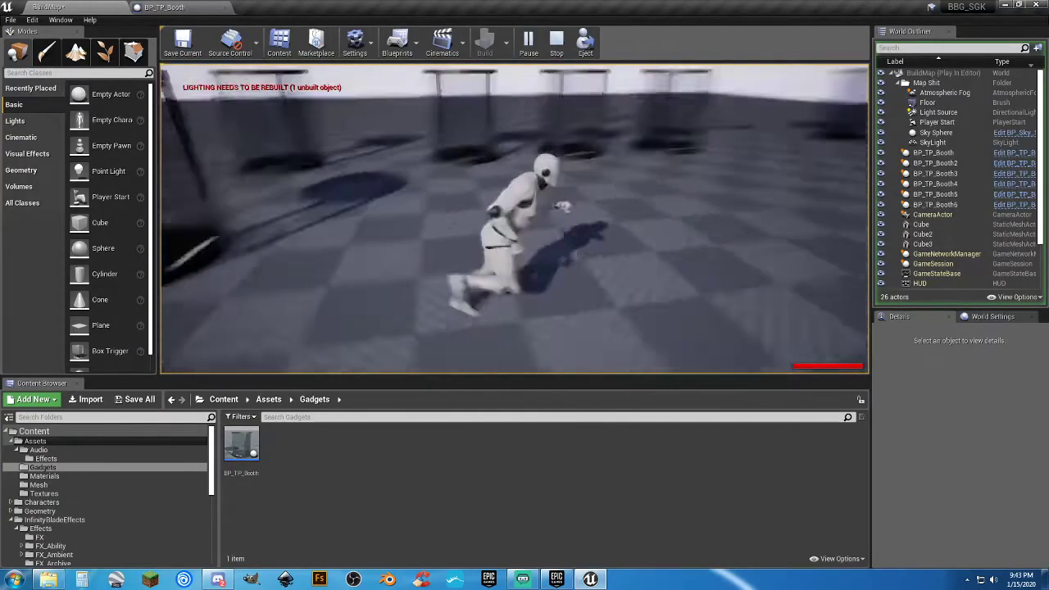
{"action": "key", "text": "w"}
{"action": "key", "text": "w"}
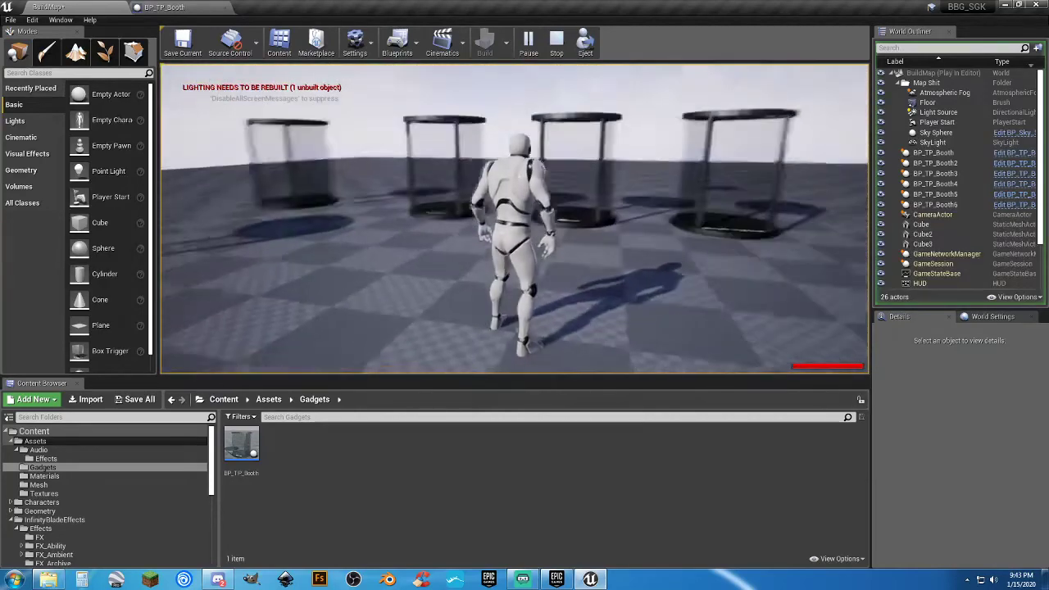
{"action": "key", "text": "w"}
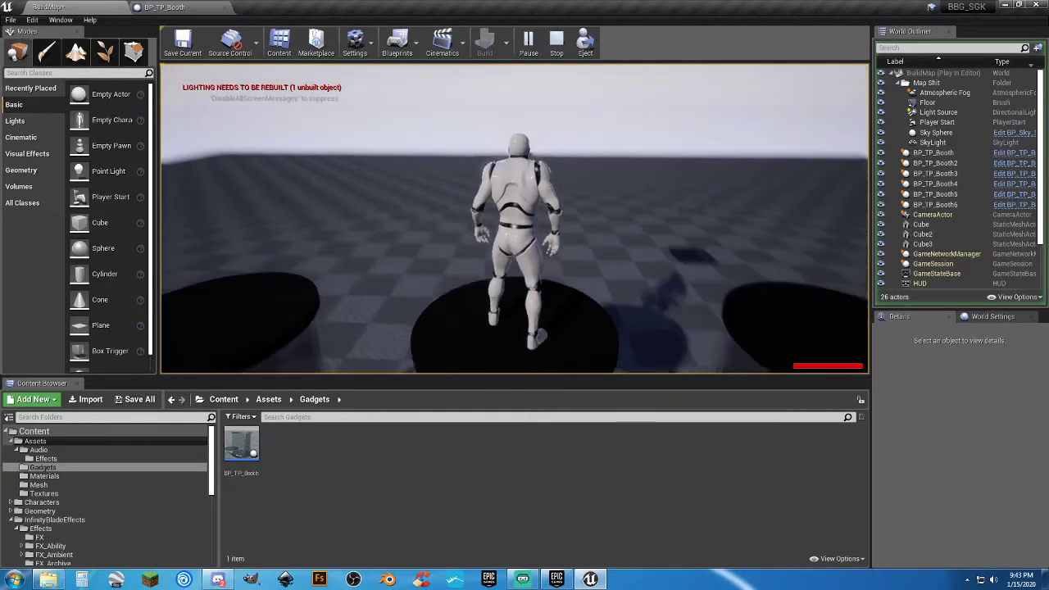
{"action": "key", "text": "Escape"}
Set the Teleport Destination Z of BP_TP_Booth2, the Booth 1 Roof booth, to 320
{"action": "left_click", "coordinate": [541, 152]}
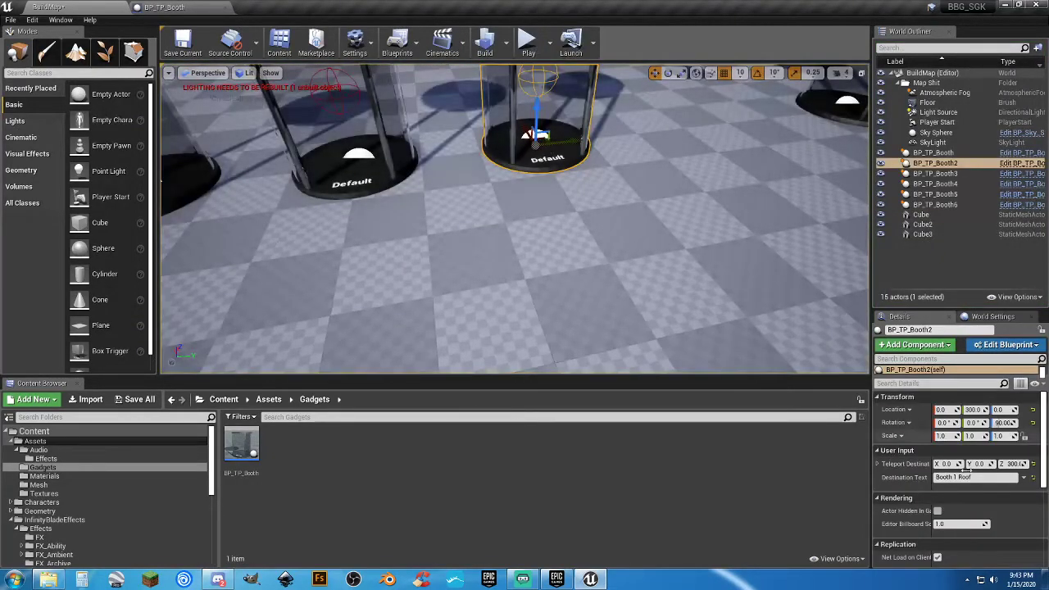
{"action": "left_click", "coordinate": [1008, 464]}
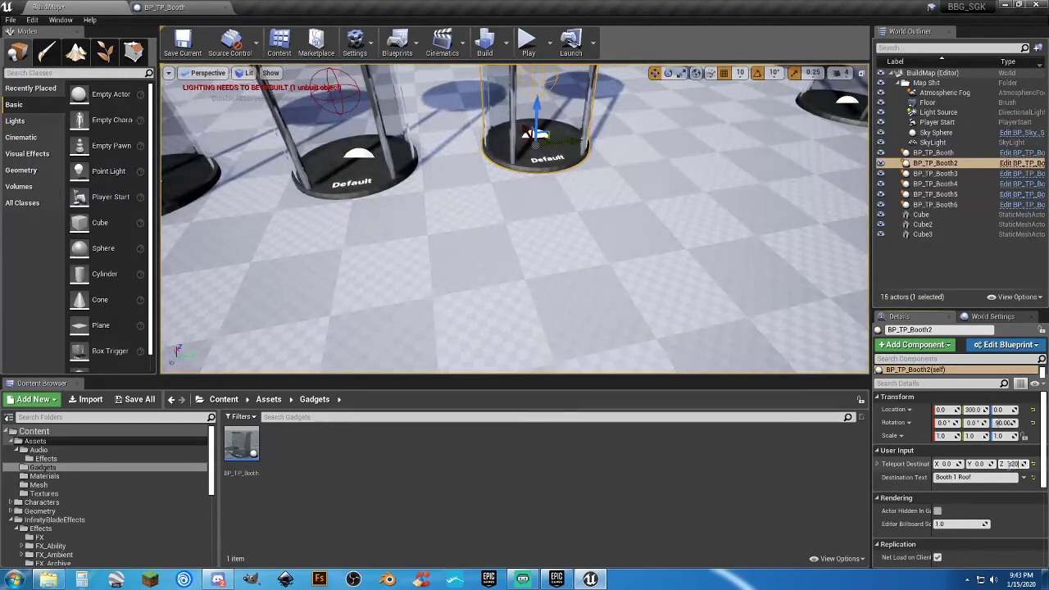
{"action": "key", "text": "Return"}
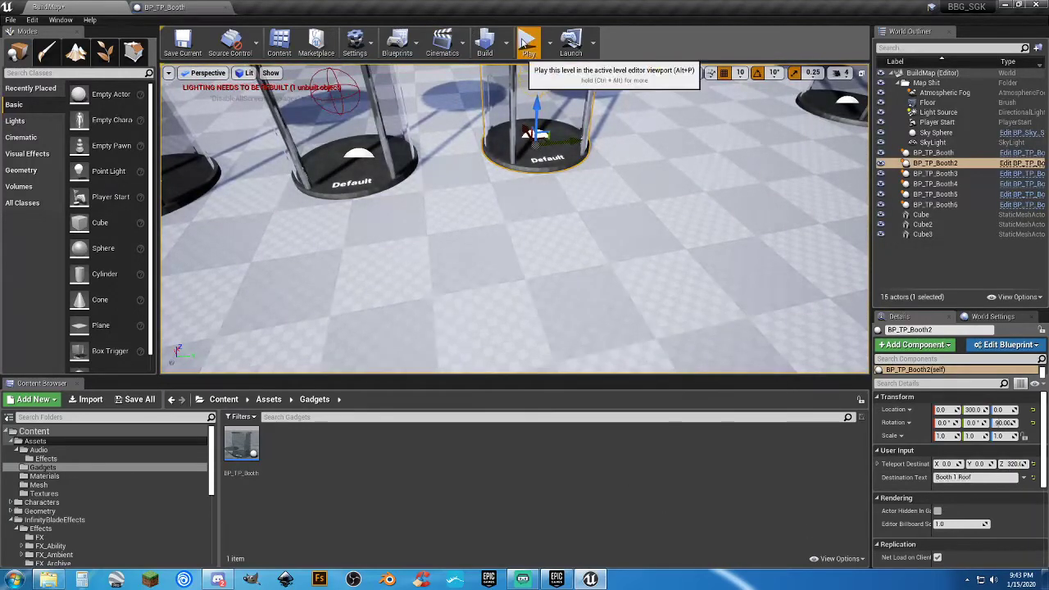
Play BuildMap and teleport through the Booth 1 Roof booth to check the landing at the raised height
{"action": "left_click", "coordinate": [527, 42]}
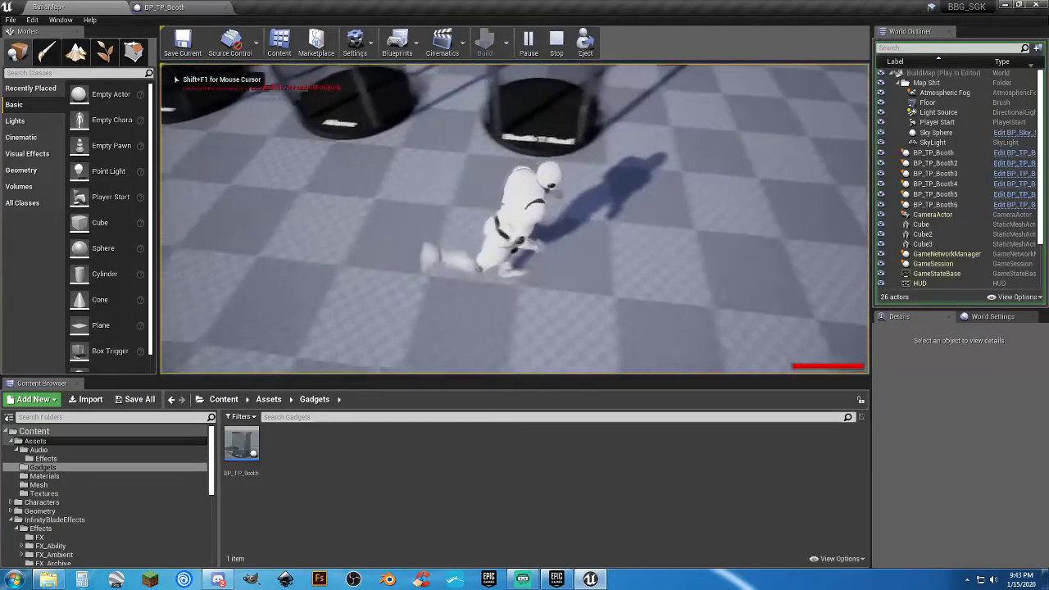
{"action": "key", "text": "w"}
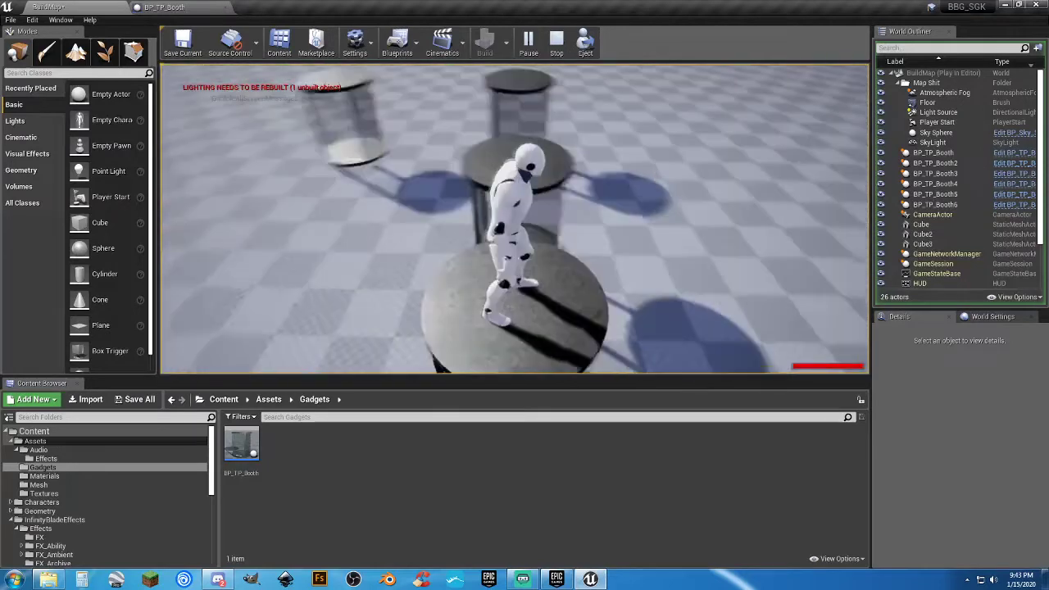
{"action": "key", "text": "w"}
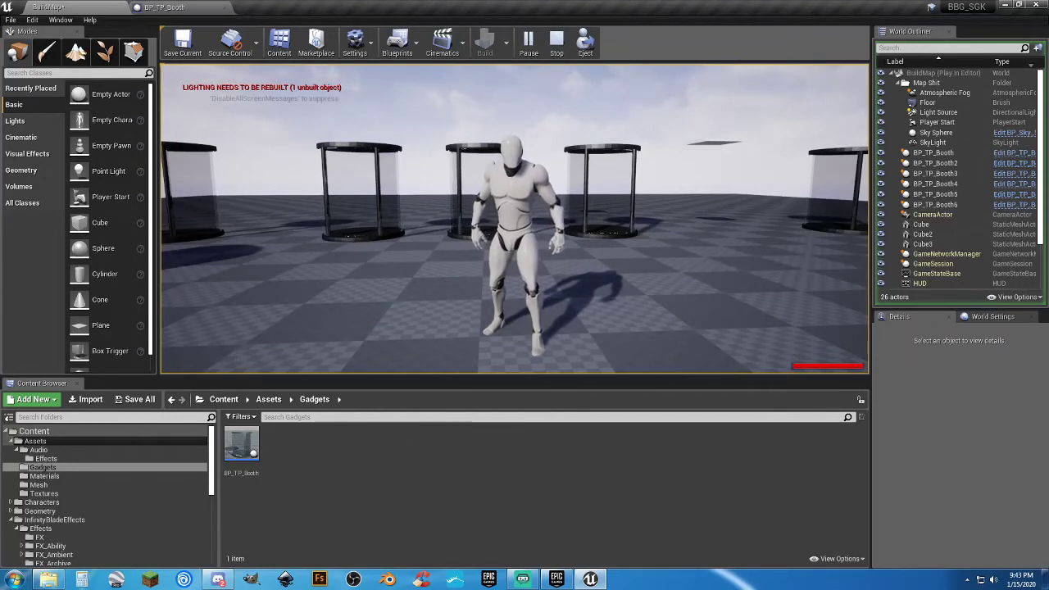
{"action": "key", "text": "w"}
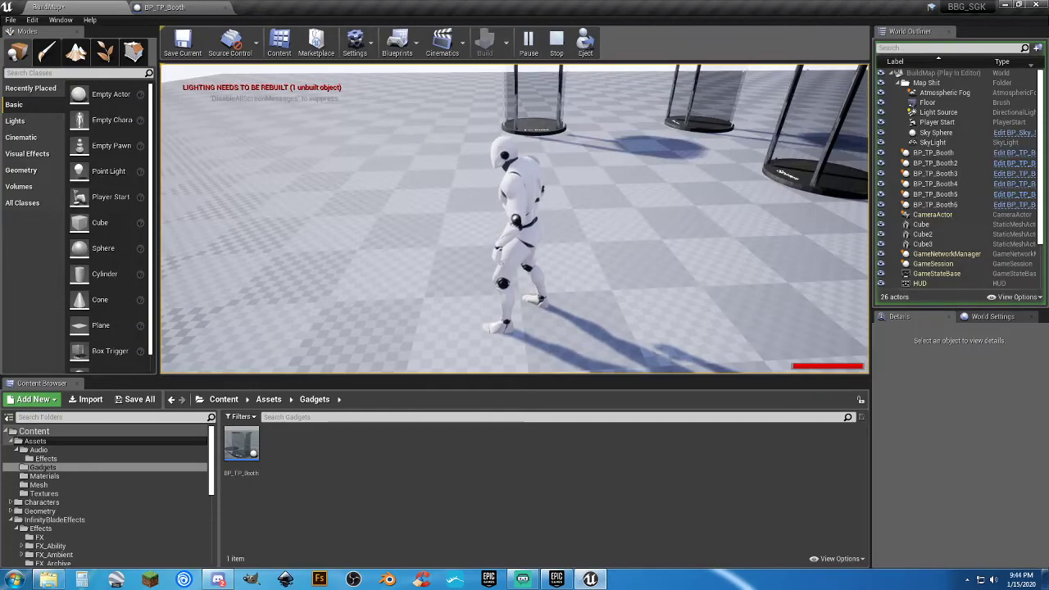
Run back through the booths, teleport onto the booth roofs again to compare landings, and end the play session
{"action": "key", "text": "w"}
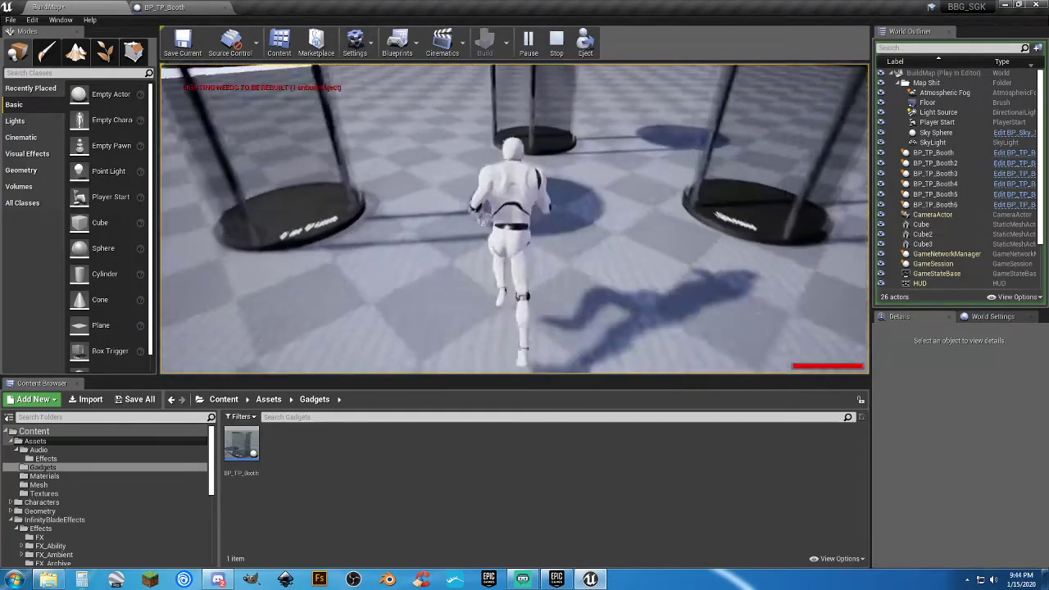
{"action": "key", "text": "w"}
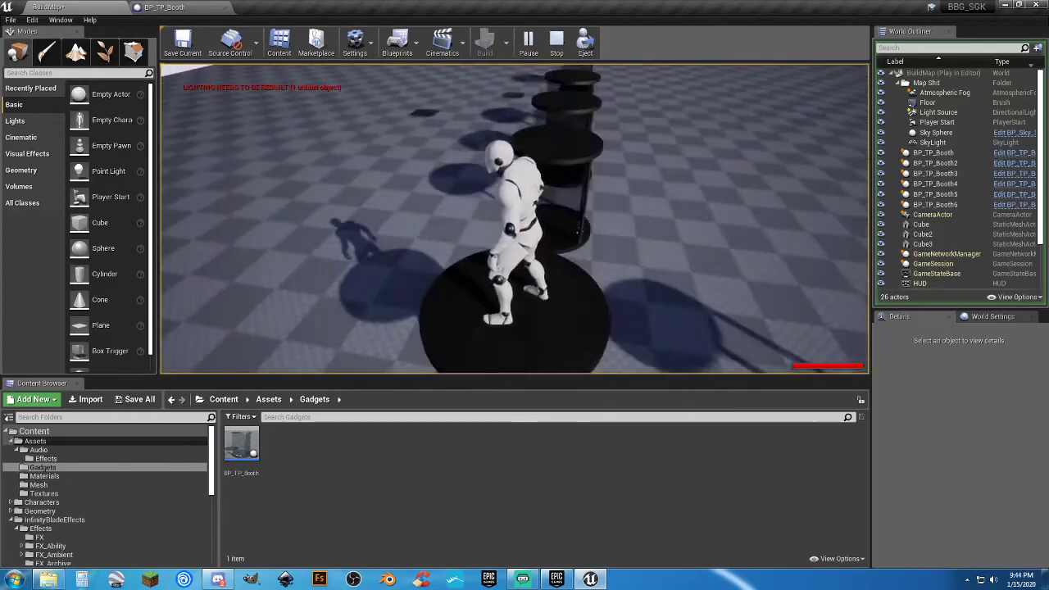
{"action": "key", "text": "w"}
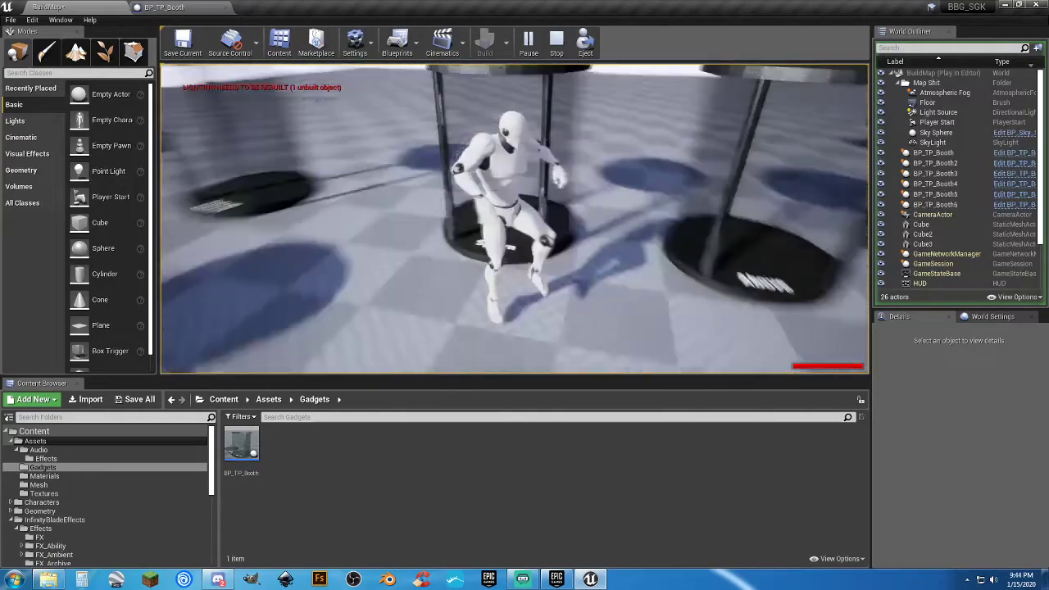
{"action": "key", "text": "w"}
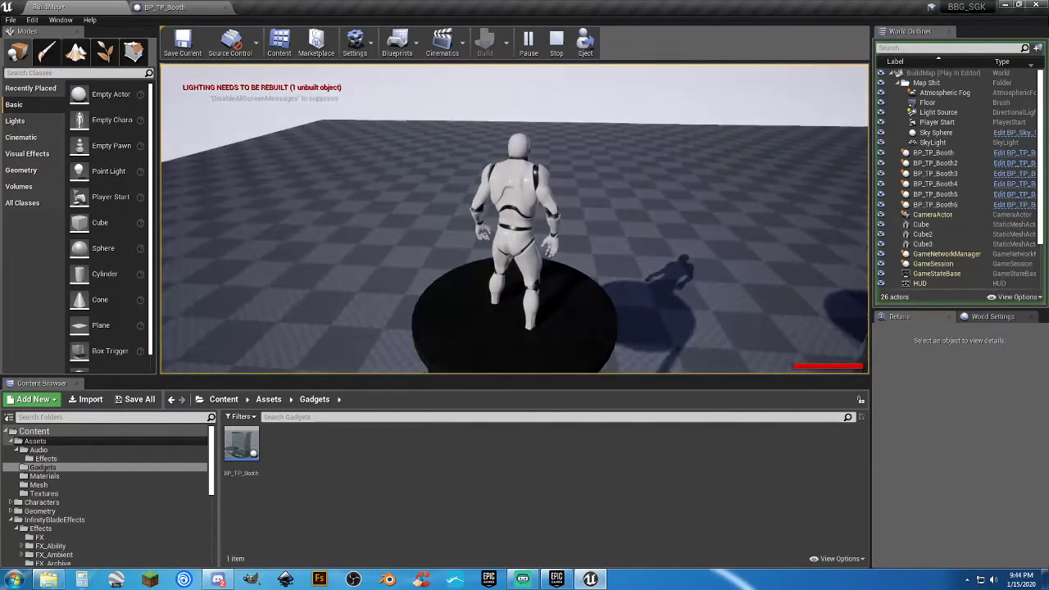
{"action": "key", "text": "w"}
{"action": "key", "text": "Escape"}
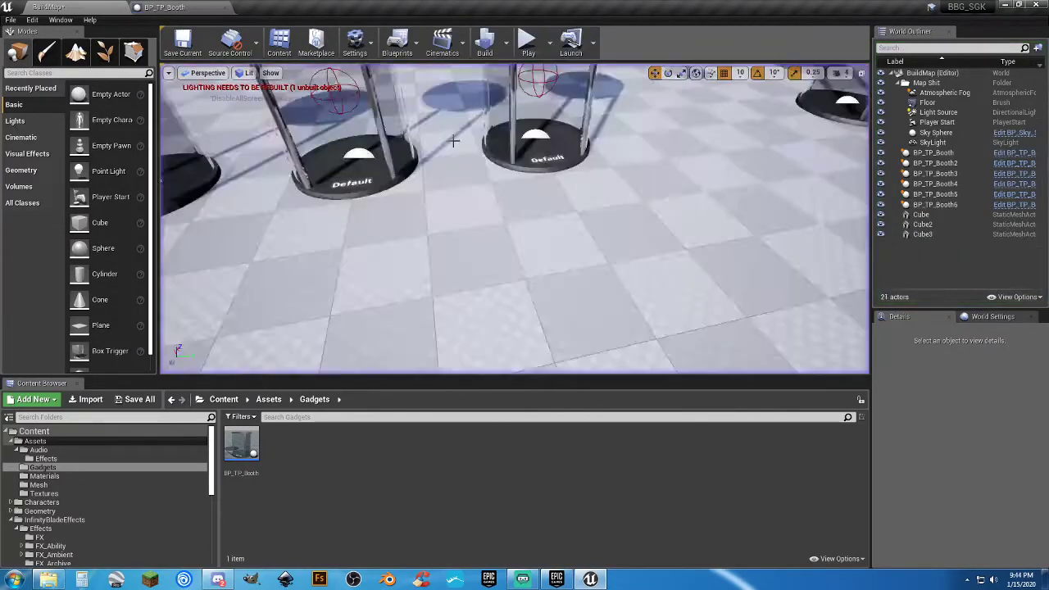
In the BP_TP_Booth event graph, set the Z offset added between Break Vector and Make Vector to 320, and save the blueprint
{"action": "left_click", "coordinate": [185, 8]}
{"action": "right_click_drag", "start_coordinate": [316, 159], "coordinate": [824, 589]}
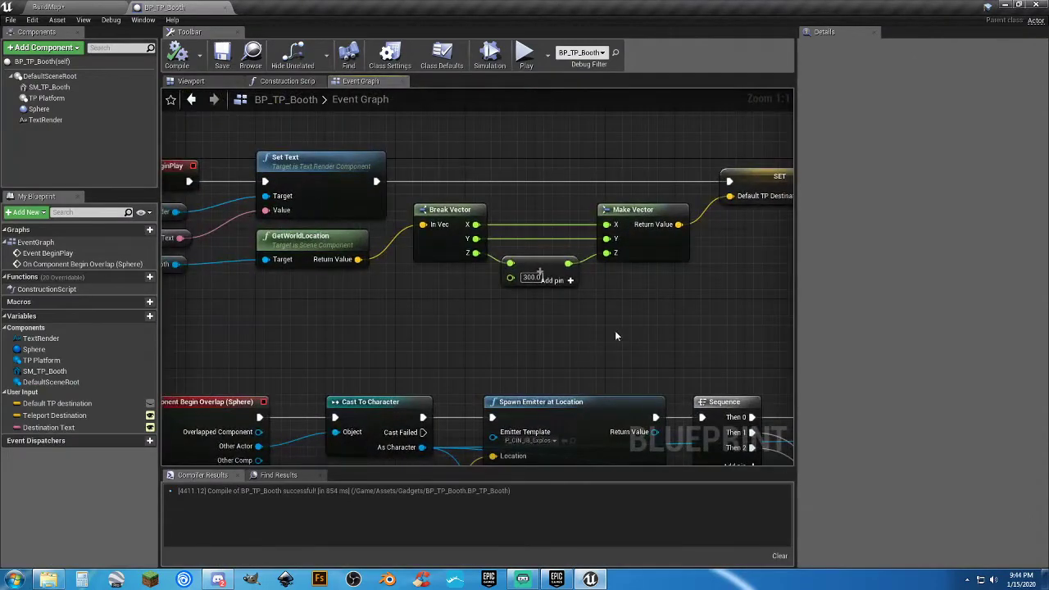
{"action": "right_click_drag", "start_coordinate": [616, 336], "coordinate": [554, 331]}
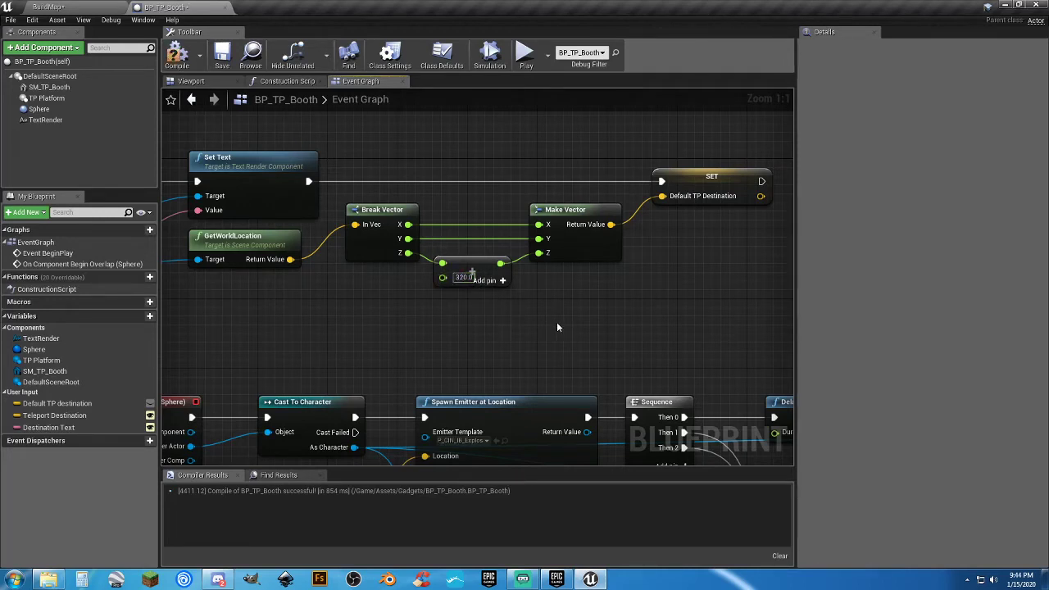
{"action": "right_click_drag", "start_coordinate": [556, 322], "coordinate": [470, 268]}
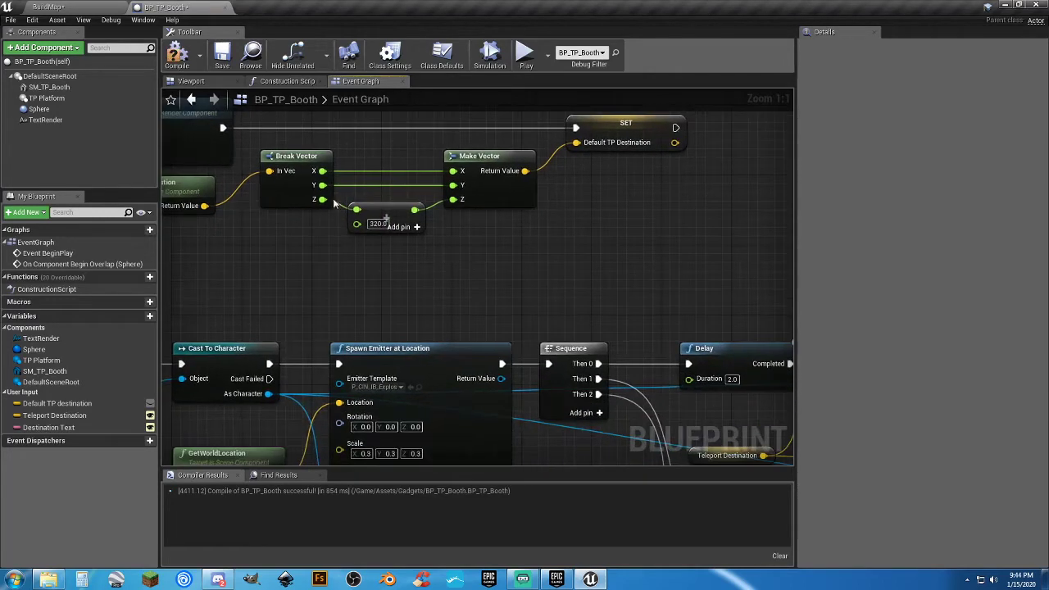
{"action": "left_click", "coordinate": [224, 59]}
Back in BuildMap, set the Teleport Destination Z of BP_TP_Booth2 to 300
{"action": "left_click", "coordinate": [101, 10]}
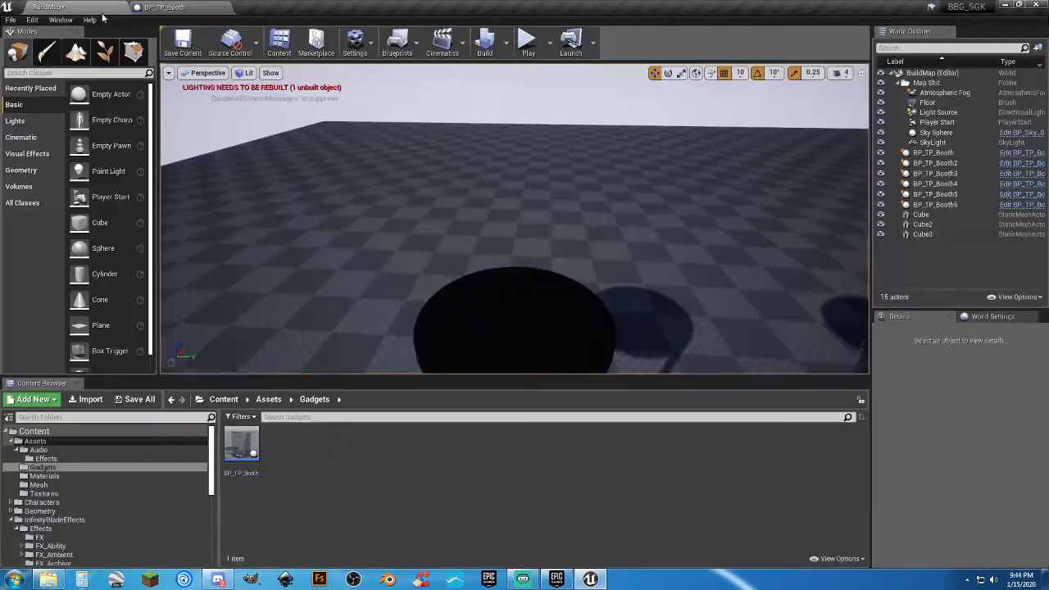
{"action": "right_click_drag", "start_coordinate": [591, 280], "coordinate": [697, 318]}
{"action": "left_click", "coordinate": [576, 285]}
{"action": "mouse_move", "coordinate": [575, 284]}
{"action": "right_mouse_down"}
{"action": "mouse_move", "coordinate": [551, 251]}
{"action": "mouse_move", "coordinate": [572, 274]}
{"action": "right_mouse_up"}
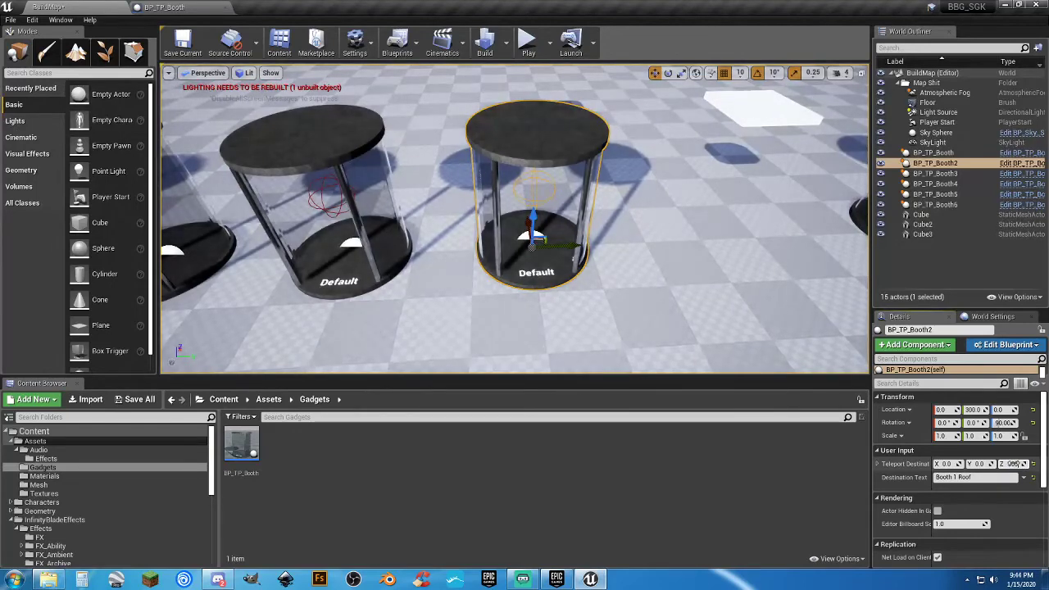
{"action": "type", "text": "300"}
{"action": "key", "text": "Tab"}
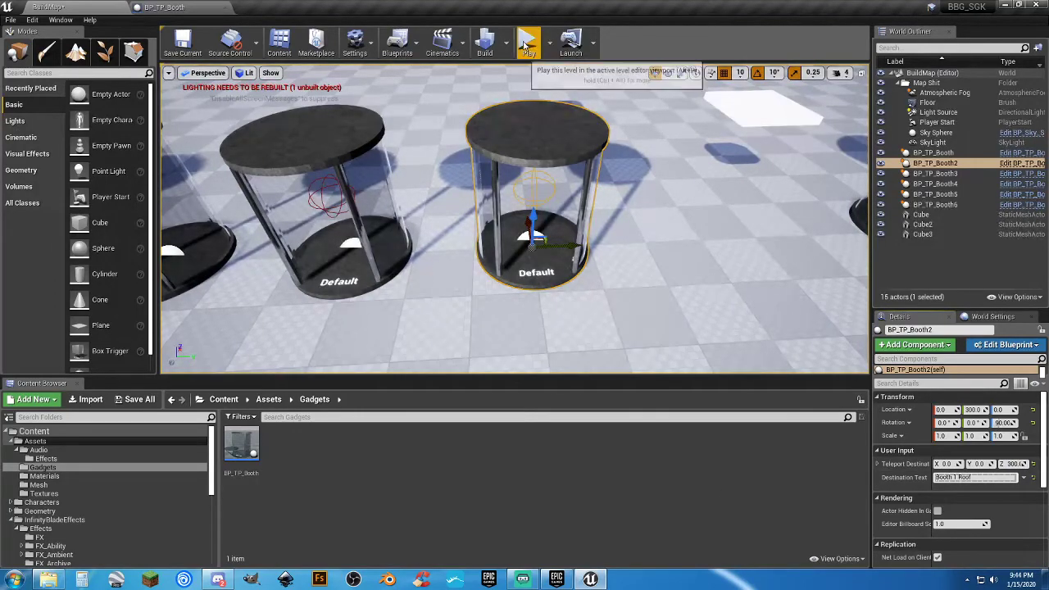
Play BuildMap and teleport through the booths to check the roof landings with the updated destination heights
{"action": "left_click", "coordinate": [527, 45]}
{"action": "key", "text": "w"}
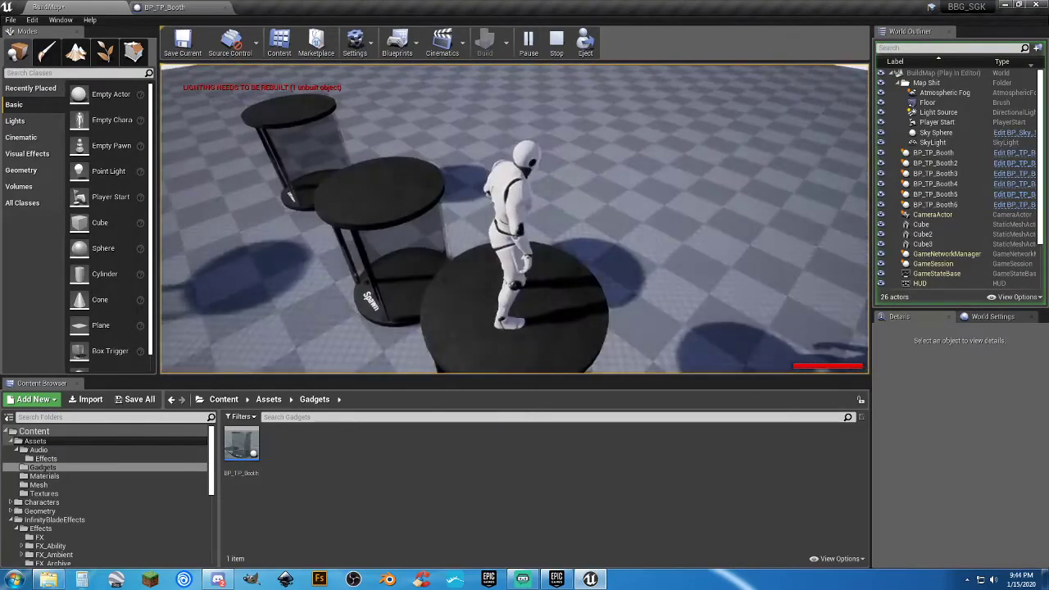
{"action": "key", "text": "w"}
{"action": "key", "text": "w"}
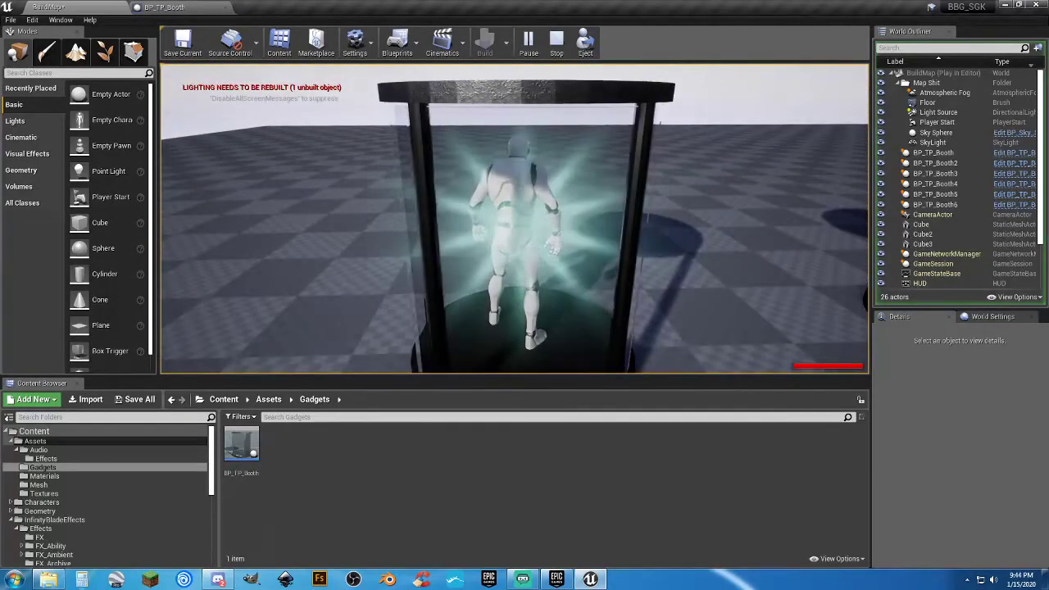
{"action": "key", "text": "w"}
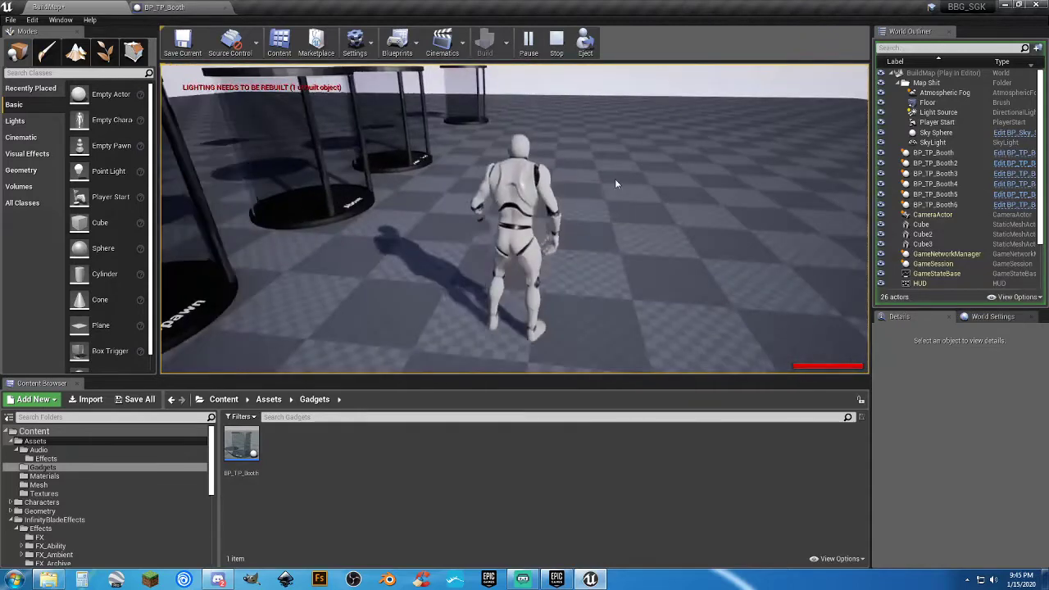
End the play session, select BP_TP_Booth2 in BuildMap and examine its teleport destination settings
{"action": "key", "text": "Escape"}
{"action": "left_click", "coordinate": [397, 161]}
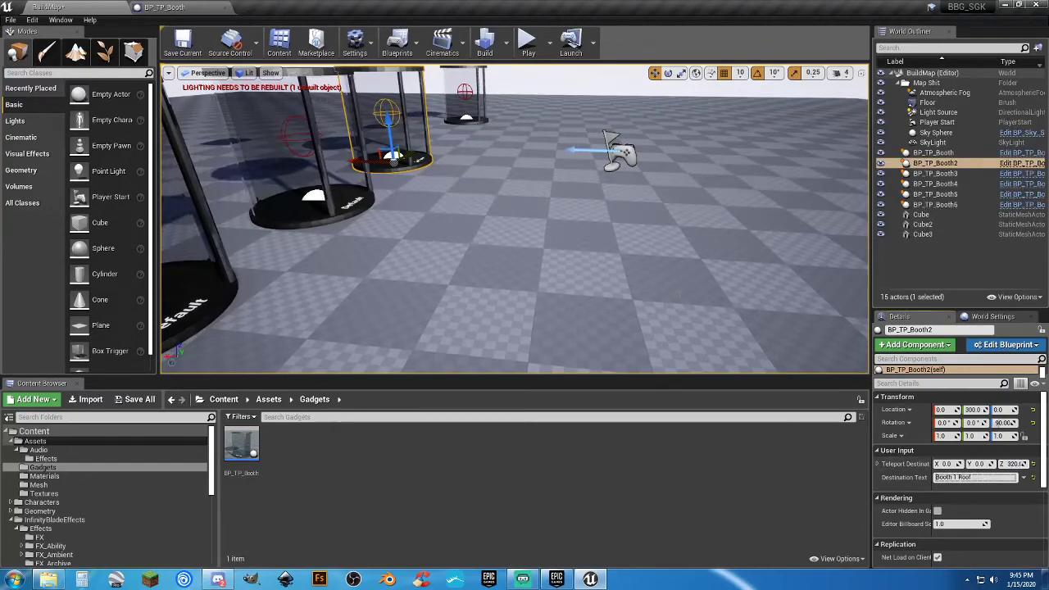
{"action": "key", "text": "f"}
{"action": "right_click_drag", "start_coordinate": [429, 210], "coordinate": [410, 162]}
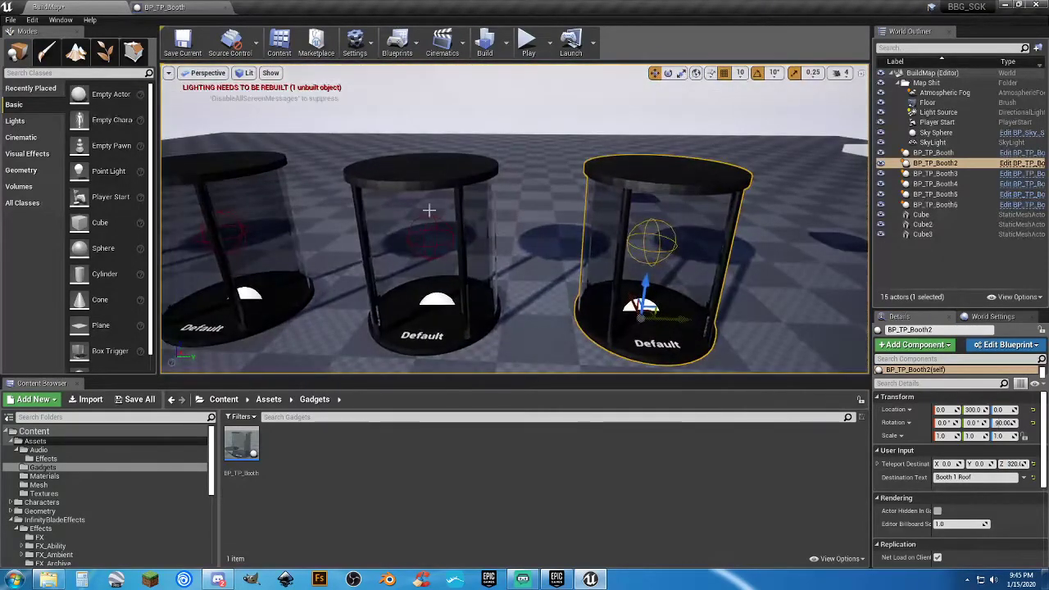
Play BuildMap and teleport onto a booth roof, onto a raised platform and high above the map to check the landings
{"action": "left_click", "coordinate": [529, 39]}
{"action": "key", "text": "w"}
{"action": "key", "text": "w"}
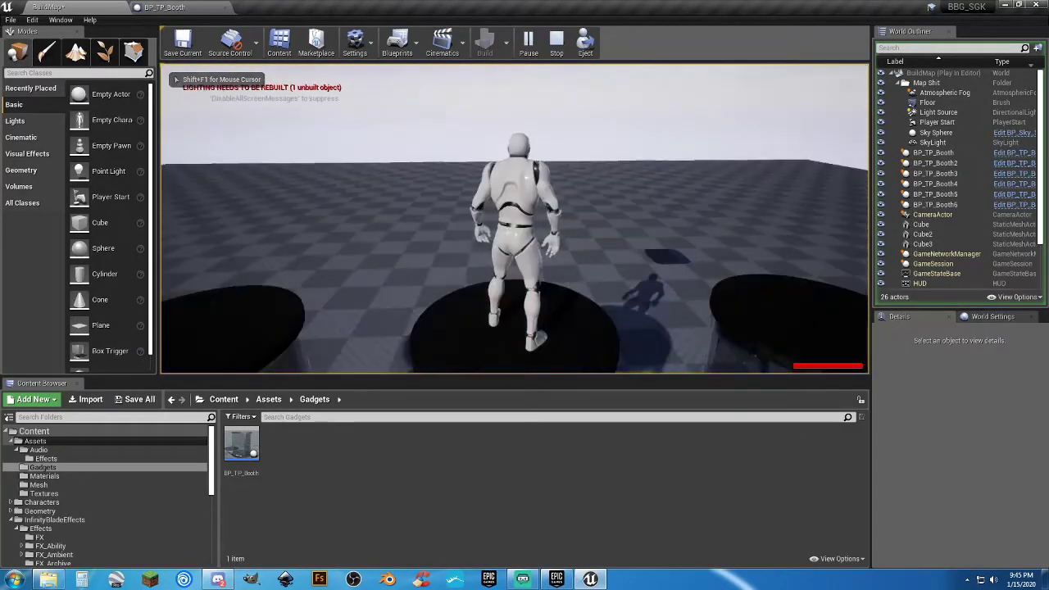
{"action": "key", "text": "a"}
{"action": "key", "text": "w"}
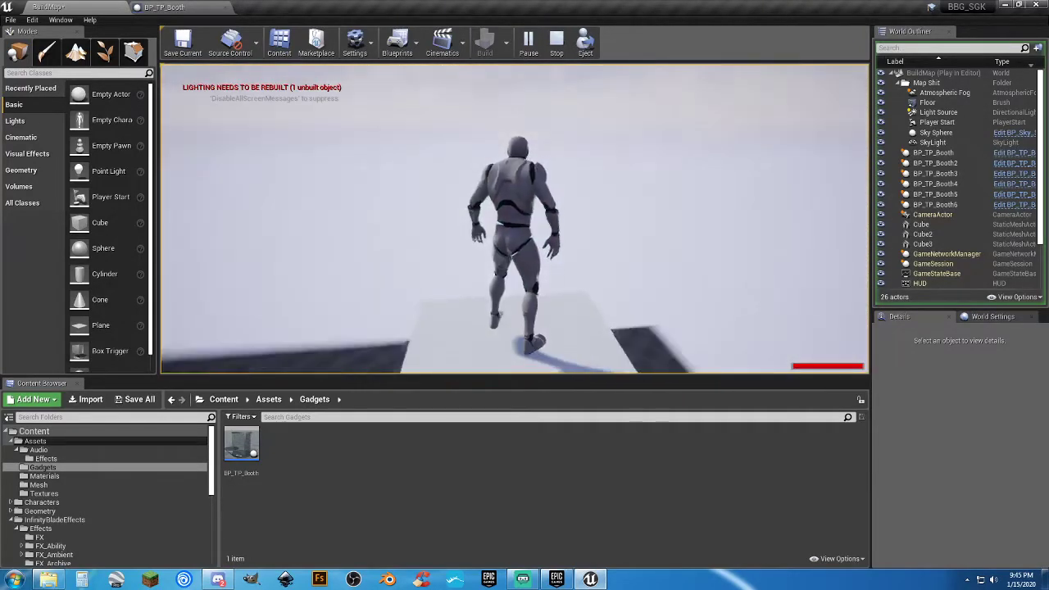
{"action": "key", "text": "w"}
{"action": "key", "text": "space"}
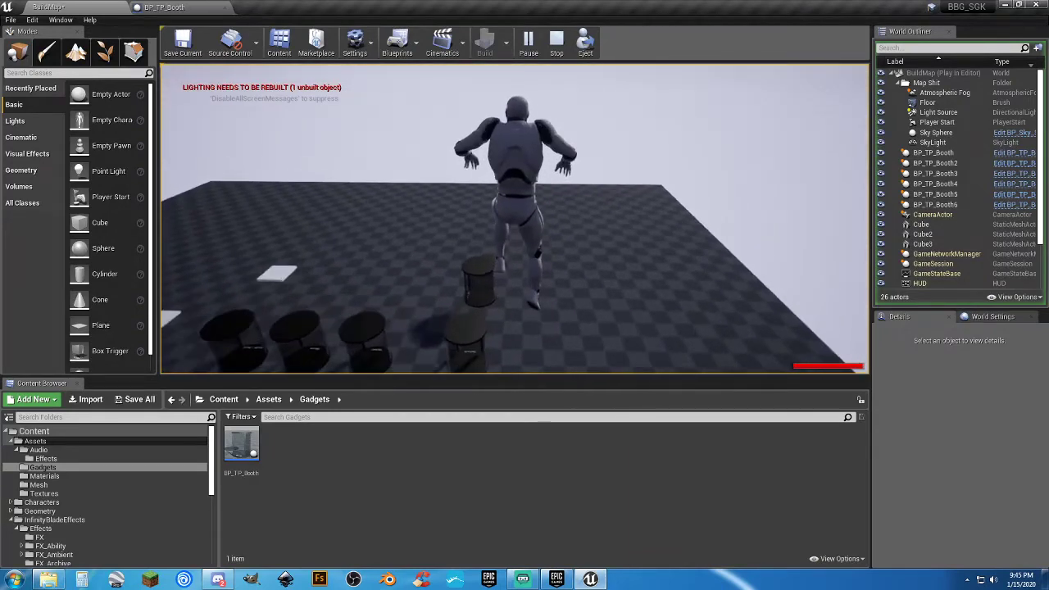
{"action": "key", "text": "w"}
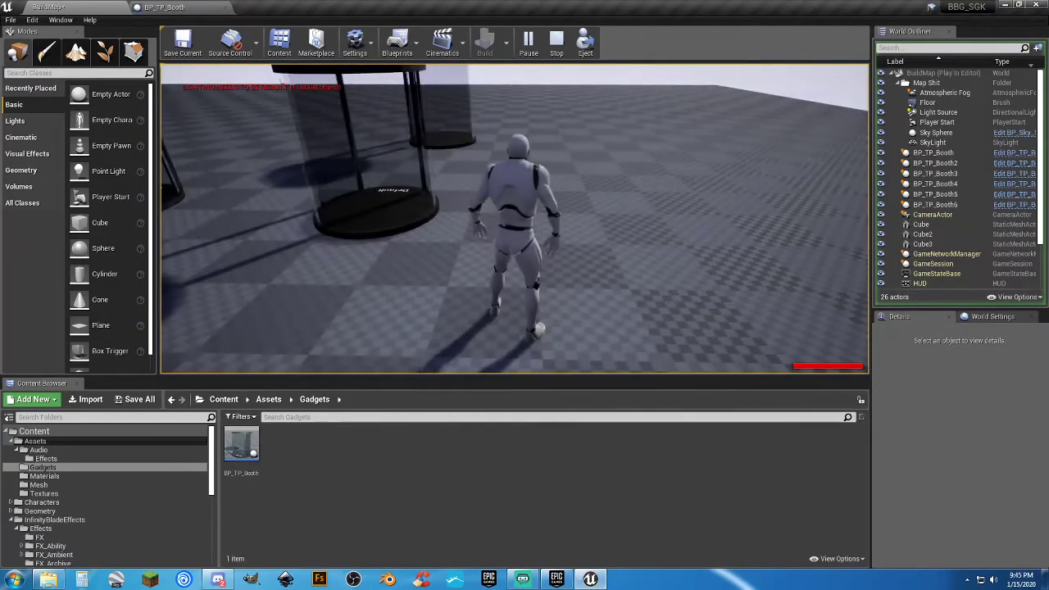
End the play session and save the BuildMap level
{"action": "key", "text": "Escape"}
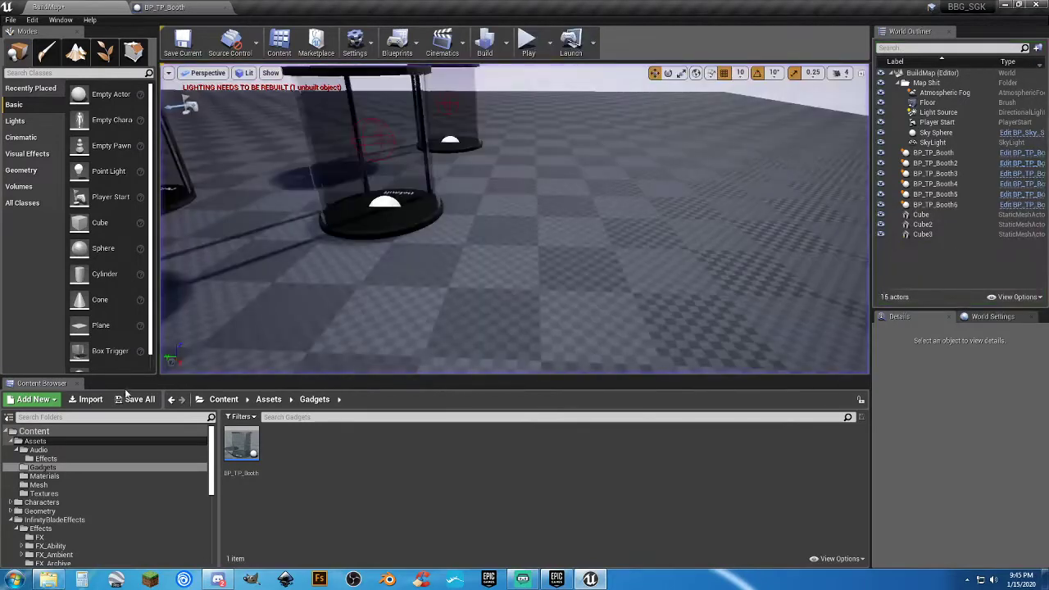
{"action": "left_click", "coordinate": [129, 401]}
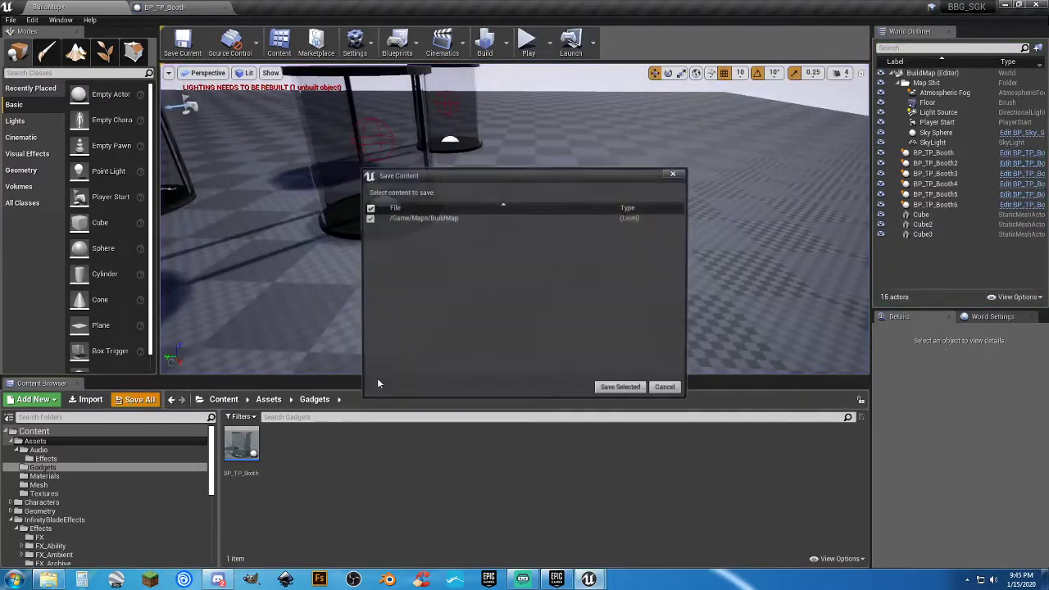
{"action": "left_click", "coordinate": [621, 388]}
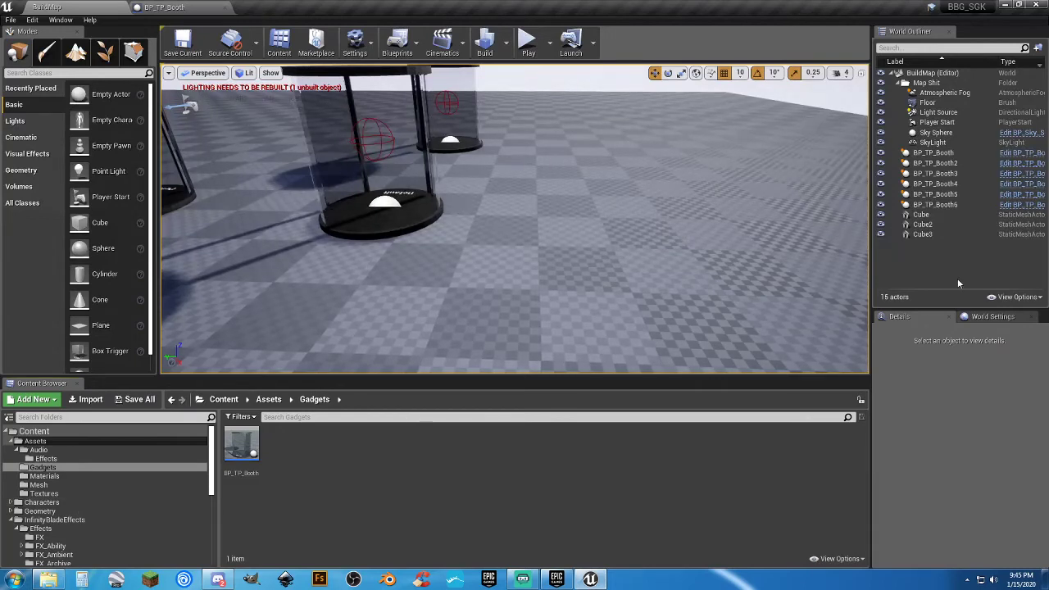
Override BuildMap's game mode with BP_SurvivalGameMode in the world settings
{"action": "left_click", "coordinate": [1004, 318]}
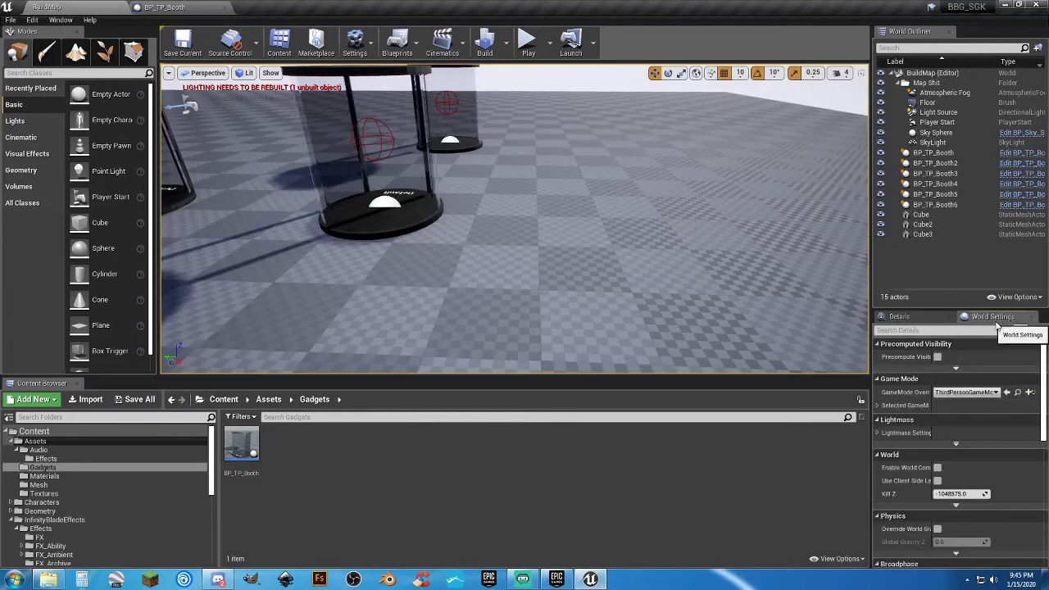
{"action": "left_click", "coordinate": [956, 393]}
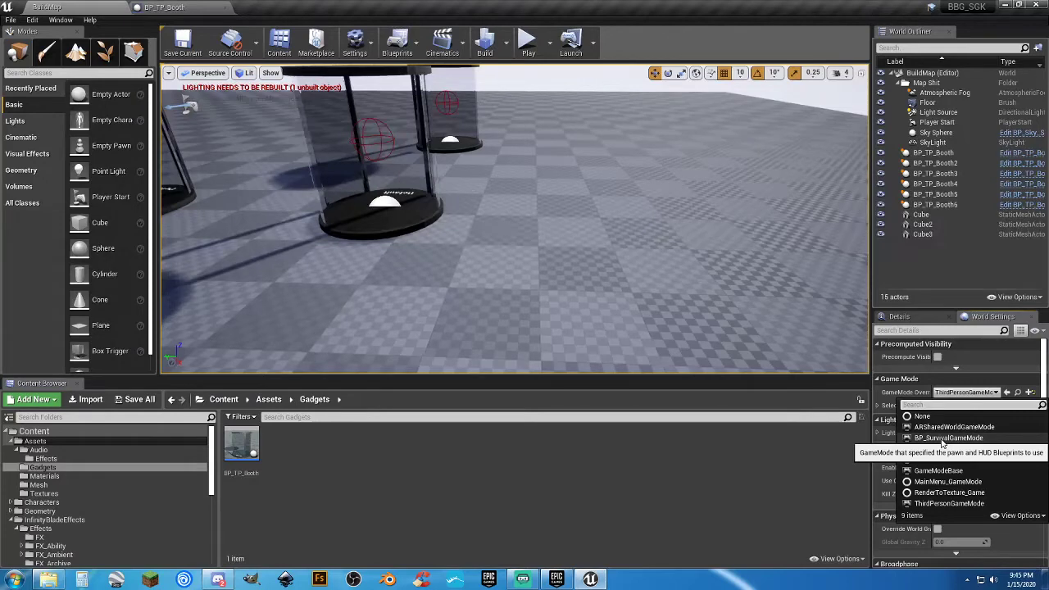
{"action": "left_click", "coordinate": [942, 439]}
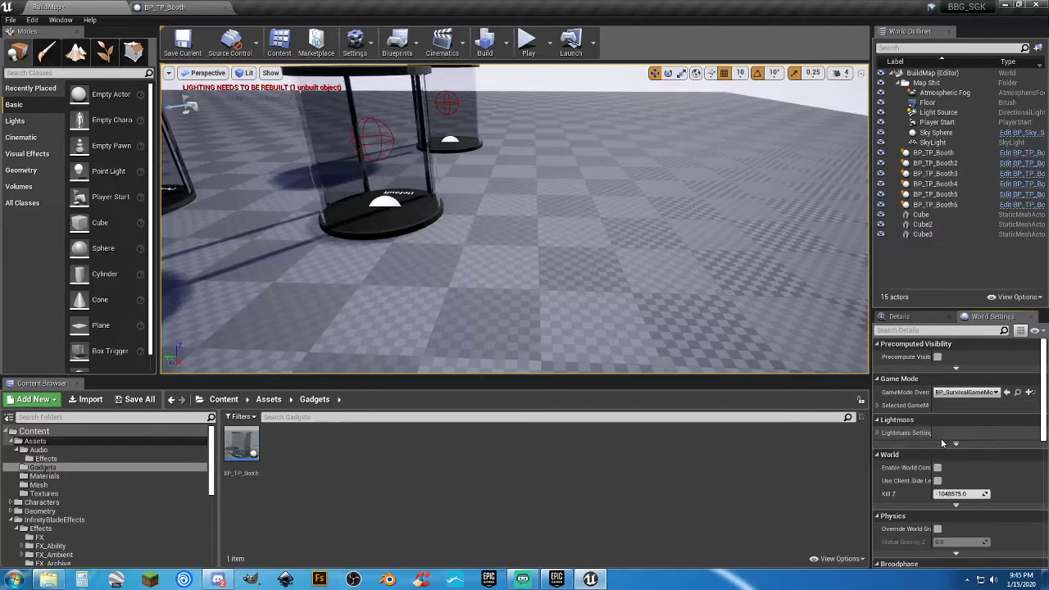
Play BuildMap with the survival character and teleport to the raised platform and high above the map
{"action": "left_click", "coordinate": [528, 41]}
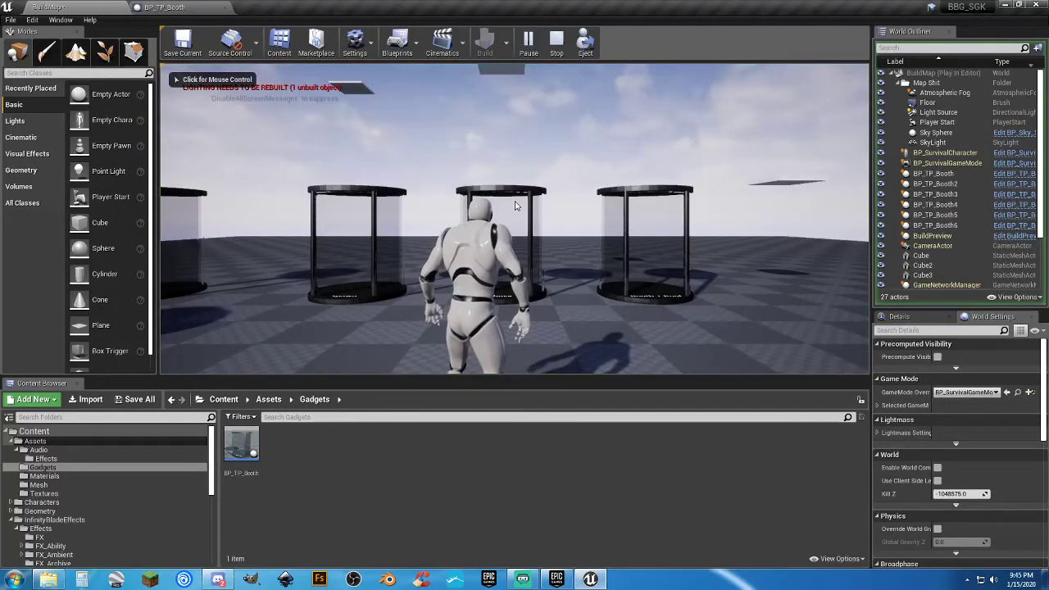
{"action": "left_click", "coordinate": [516, 206]}
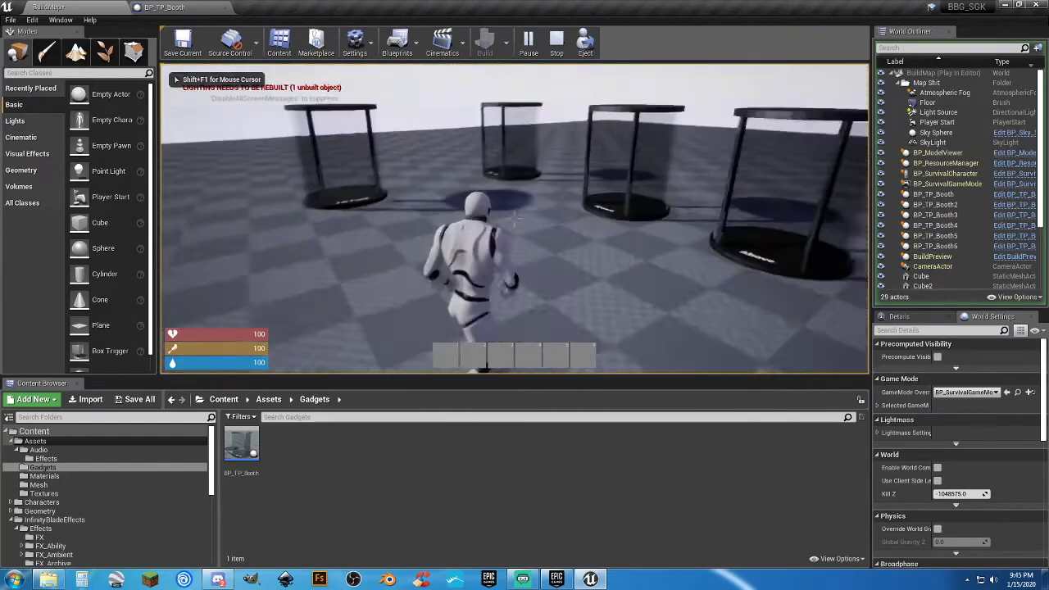
{"action": "key", "text": "a"}
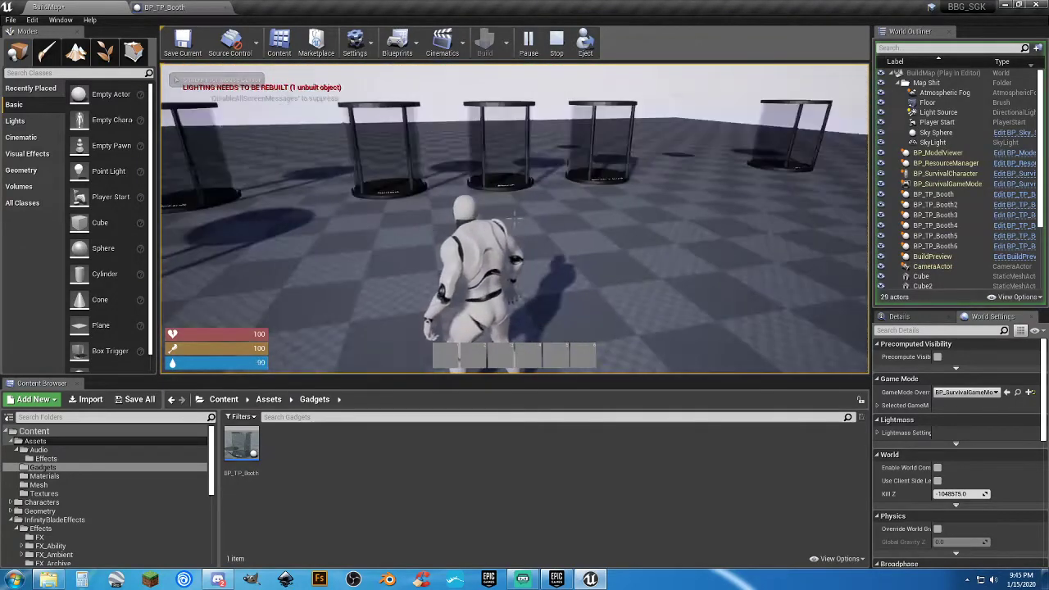
{"action": "key", "text": "w"}
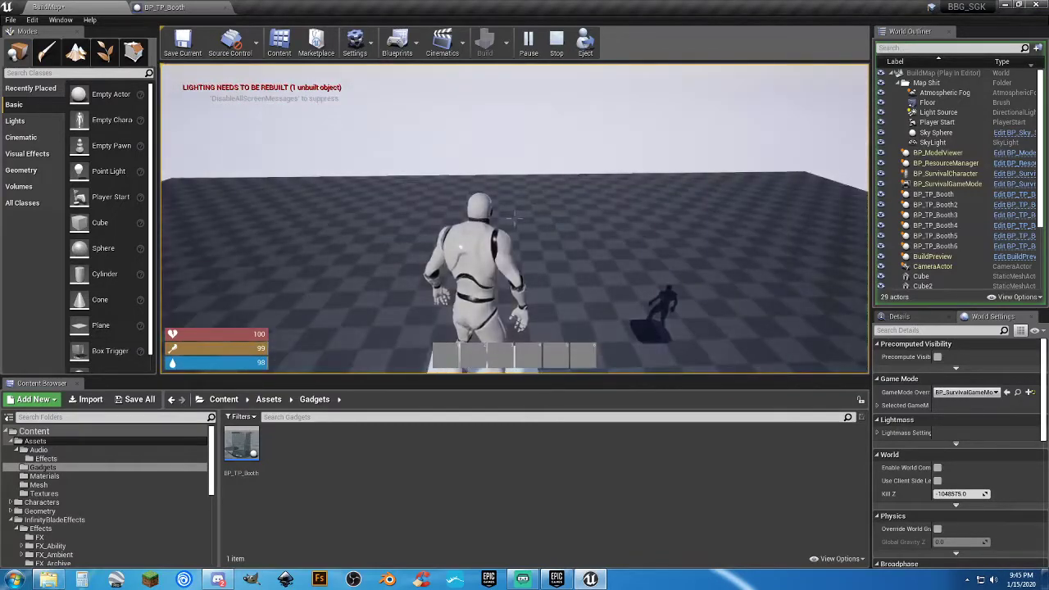
{"action": "key", "text": "w"}
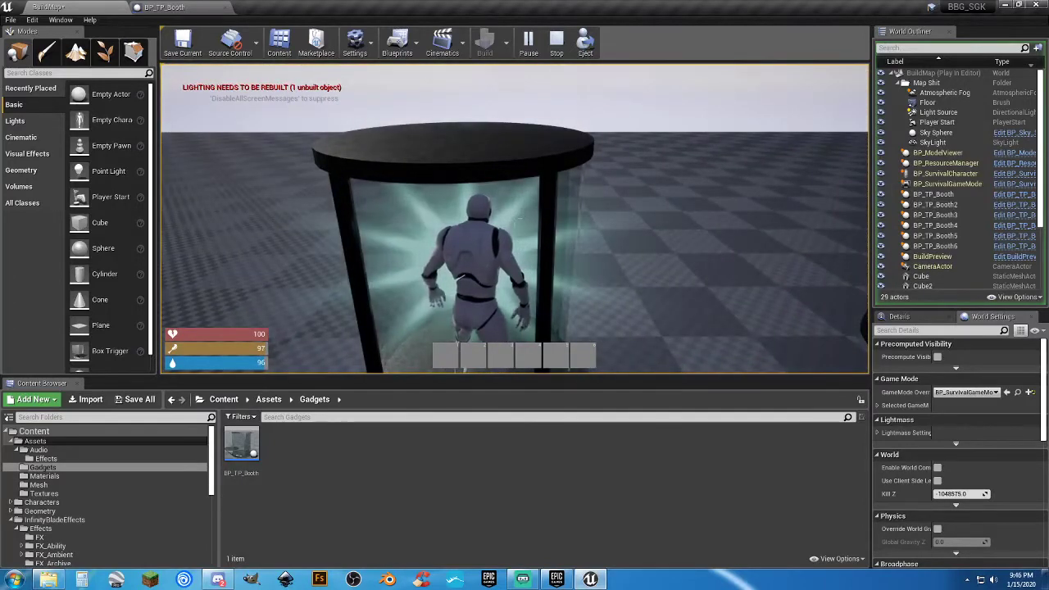
{"action": "key", "text": "w"}
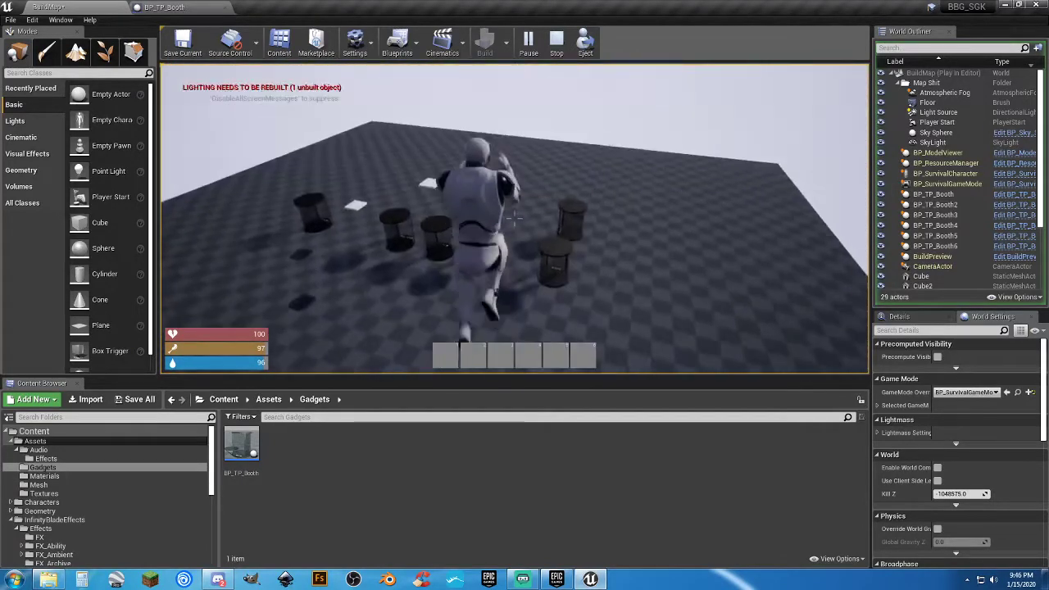
{"action": "key", "text": "w"}
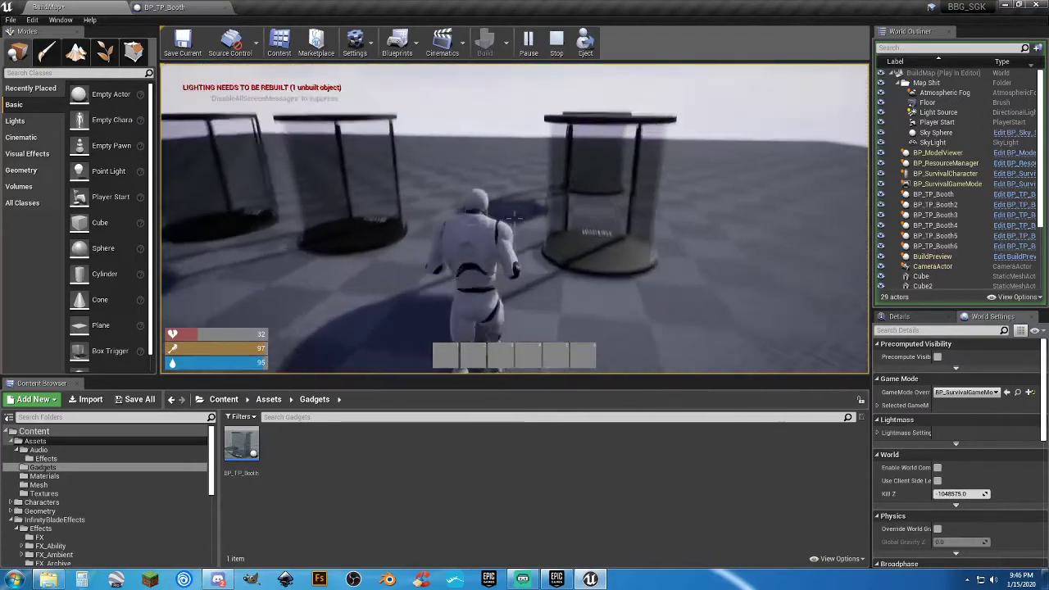
Run the survival character into the Spawn booth to test its teleport, and end the play session
{"action": "key", "text": "w"}
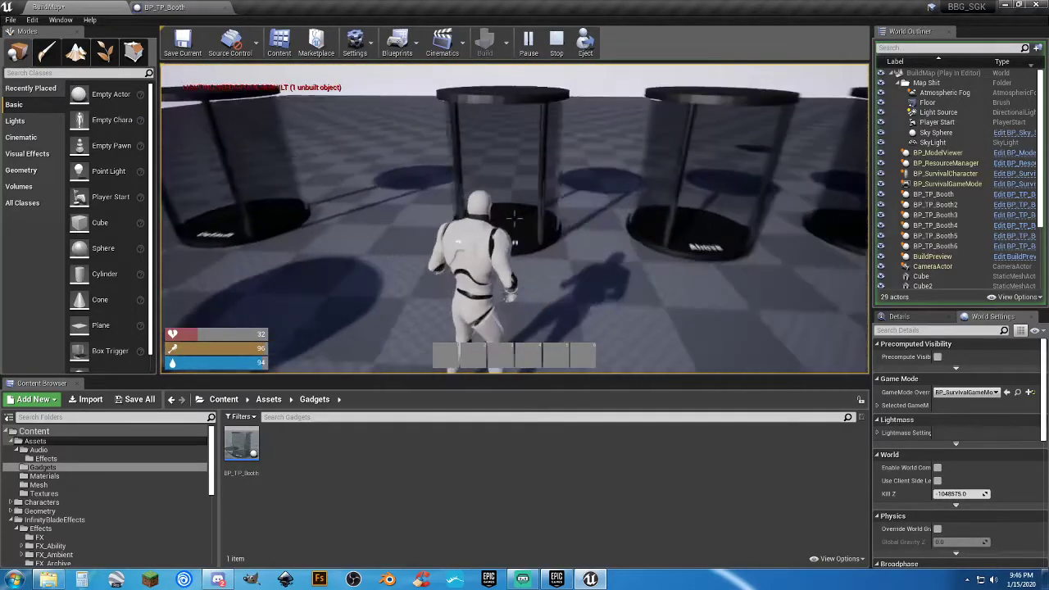
{"action": "key", "text": "w"}
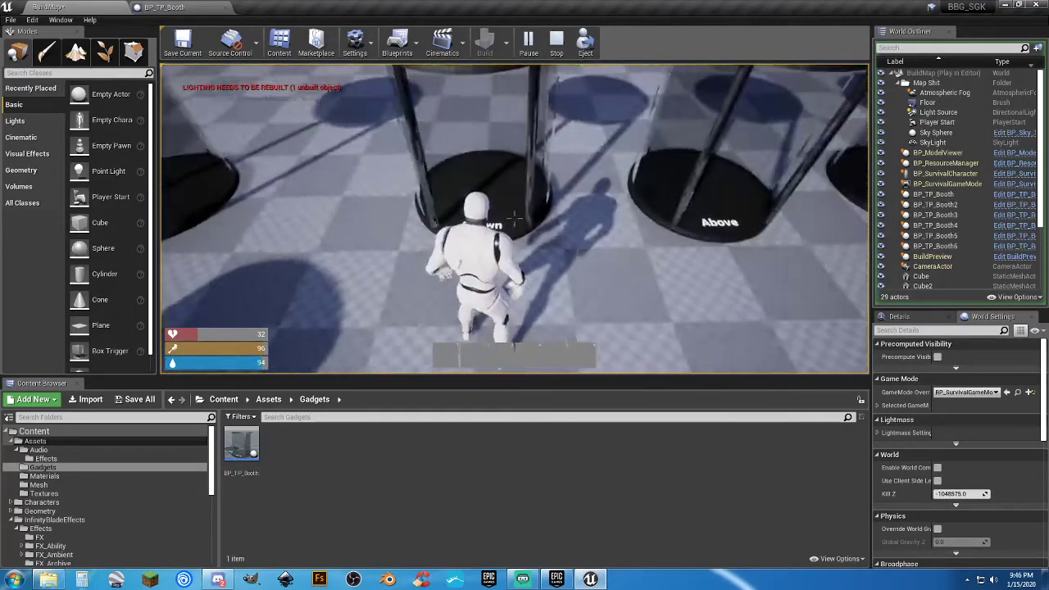
{"action": "key", "text": "w"}
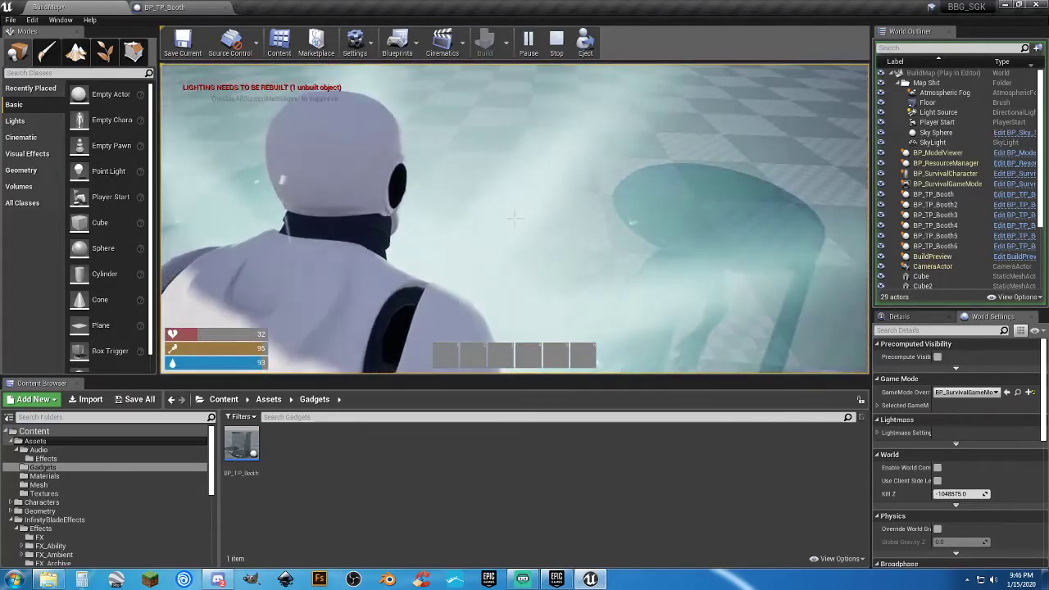
{"action": "key", "text": "w"}
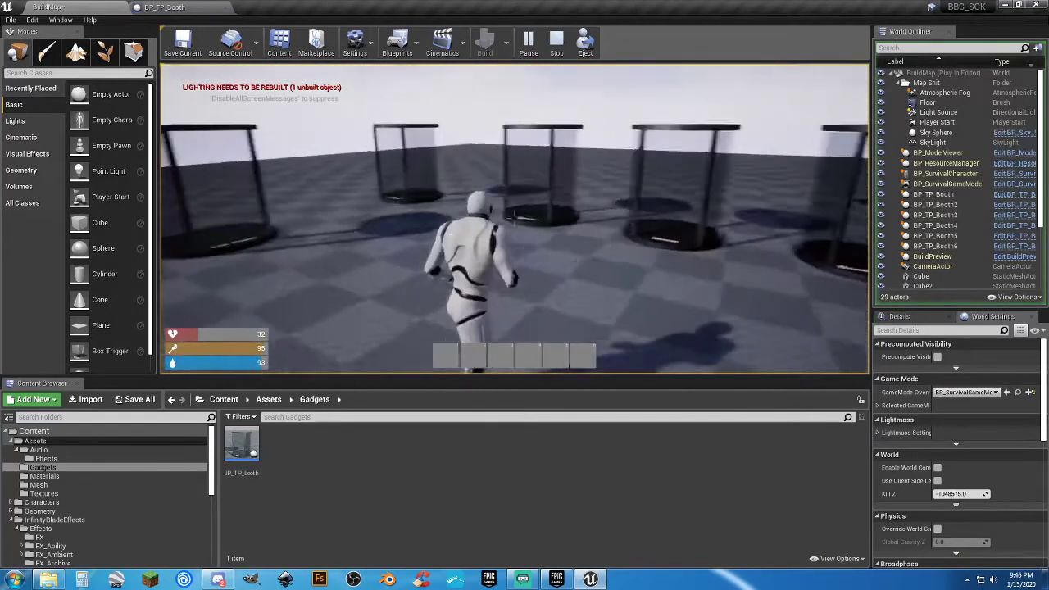
{"action": "key", "text": "w"}
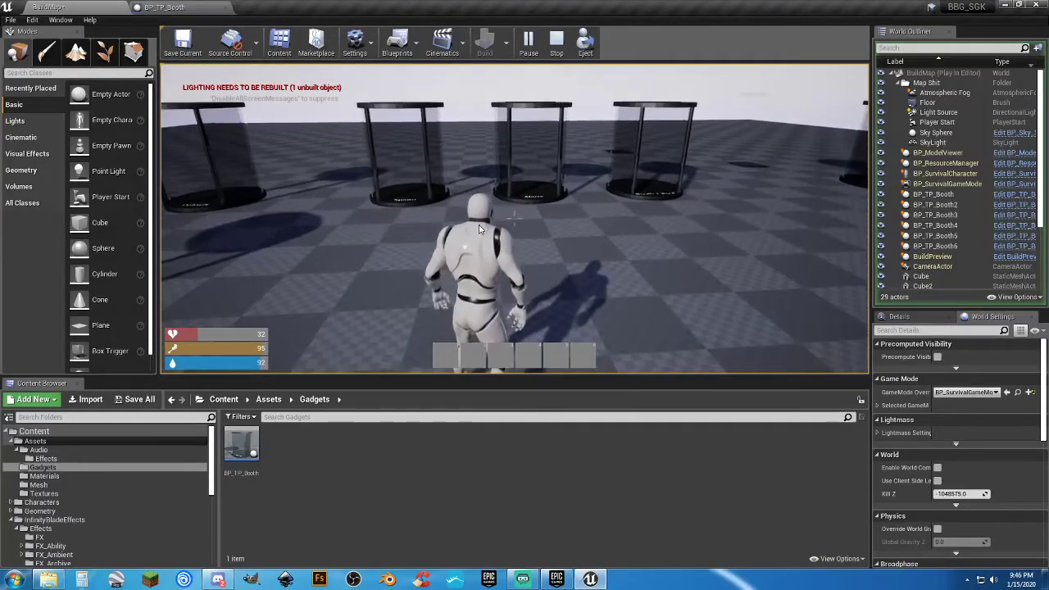
{"action": "key", "text": "Escape"}
Set BuildMap's game mode override back to ThirdPersonGameMode and save the level
{"action": "left_click", "coordinate": [519, 229]}
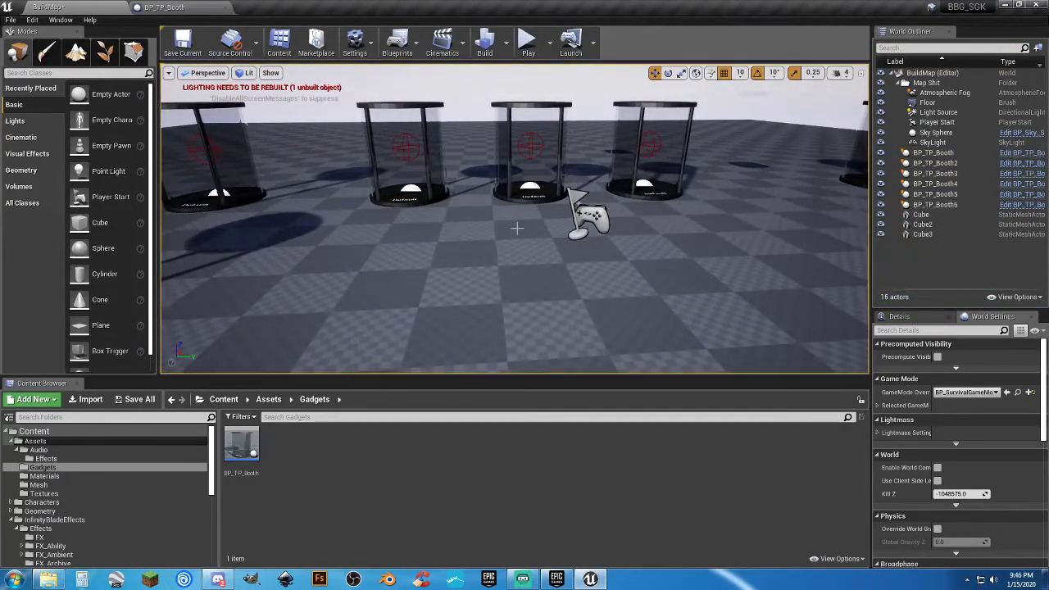
{"action": "left_click", "coordinate": [968, 392]}
{"action": "left_click", "coordinate": [139, 400]}
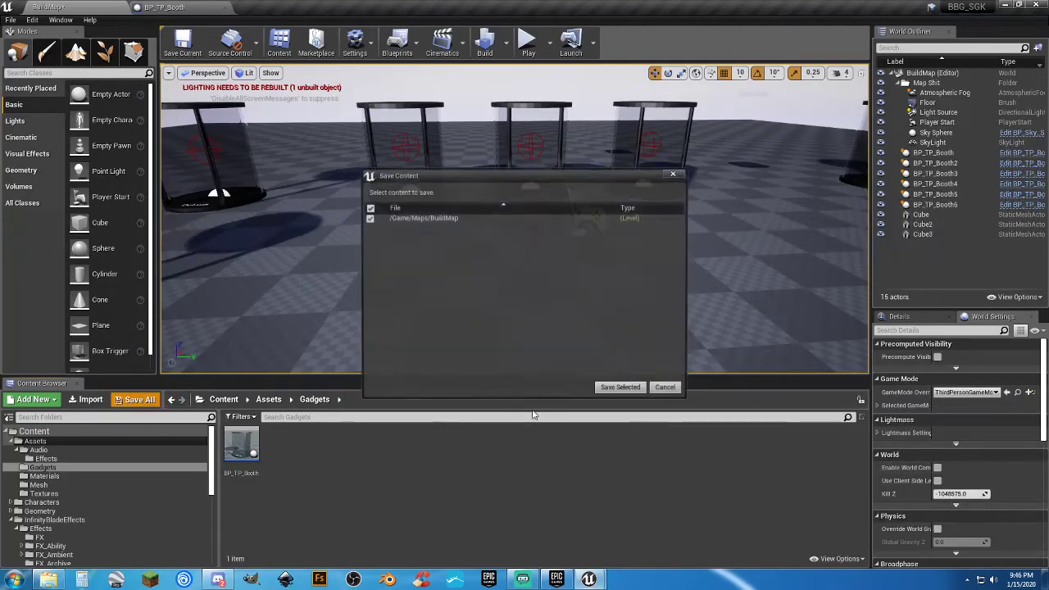
{"action": "left_click", "coordinate": [623, 392]}
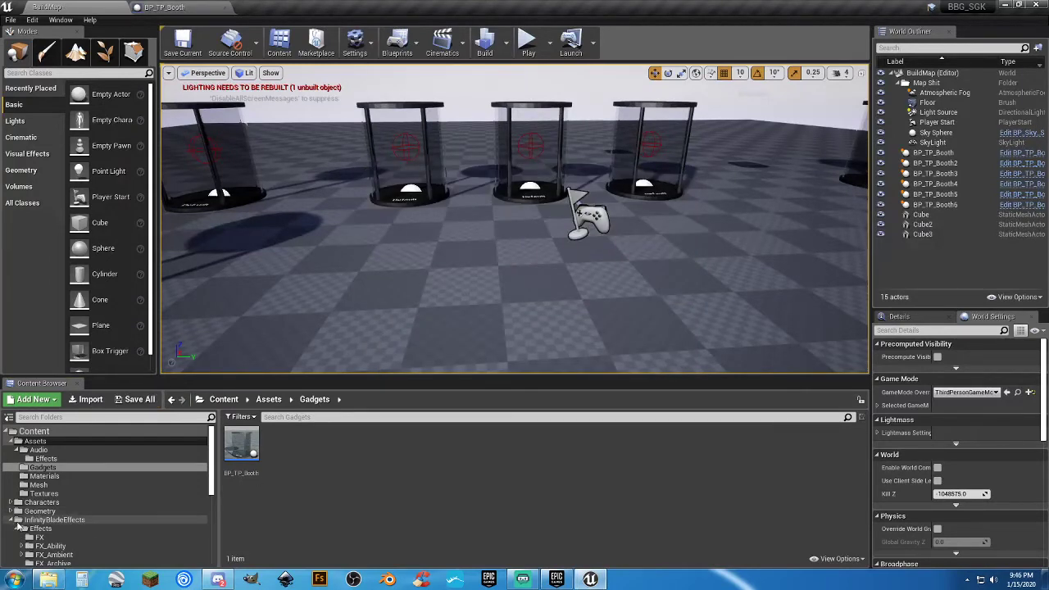
Collapse the InfinityBladeEffects folder and open the Level01 map from the Maps folder
{"action": "left_click", "coordinate": [12, 519]}
{"action": "left_click", "coordinate": [32, 537]}
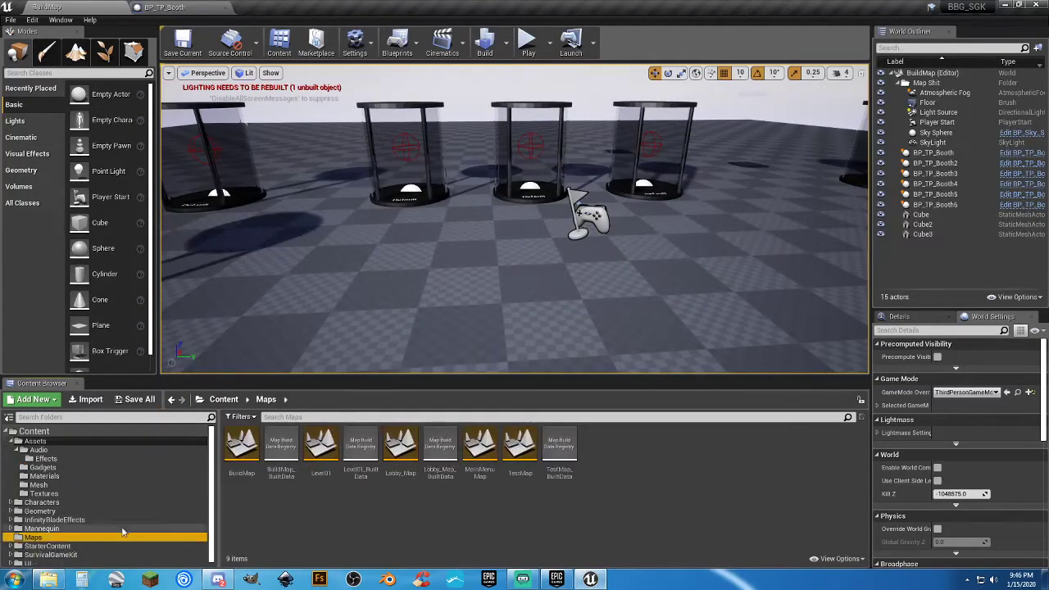
{"action": "double_click", "coordinate": [320, 481]}
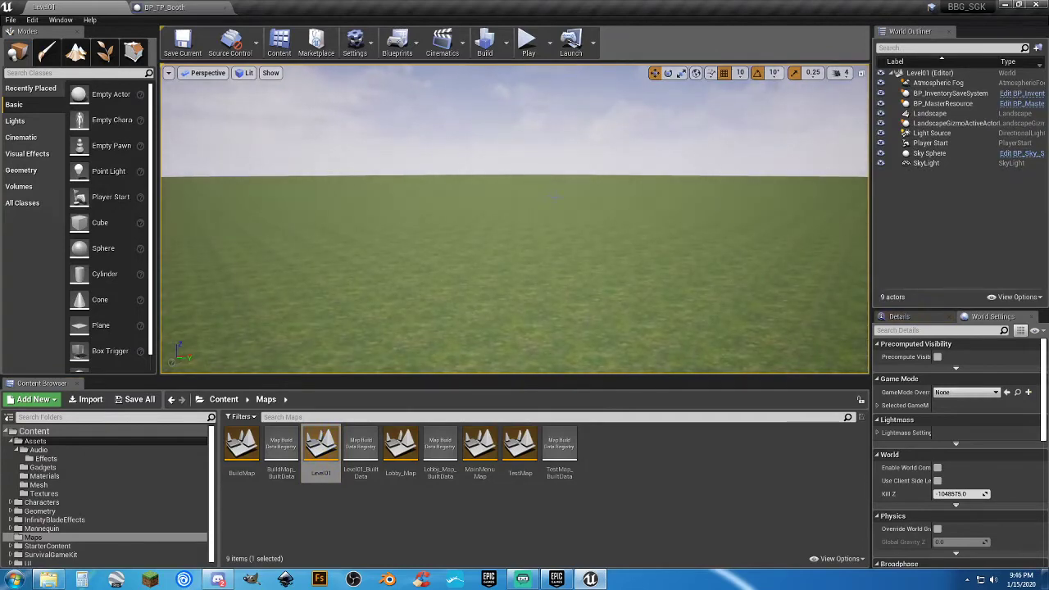
Play Level01, run the survival character across the landscape, and end the play session
{"action": "right_click_drag", "start_coordinate": [555, 197], "coordinate": [460, 214]}
{"action": "key", "text": "s"}
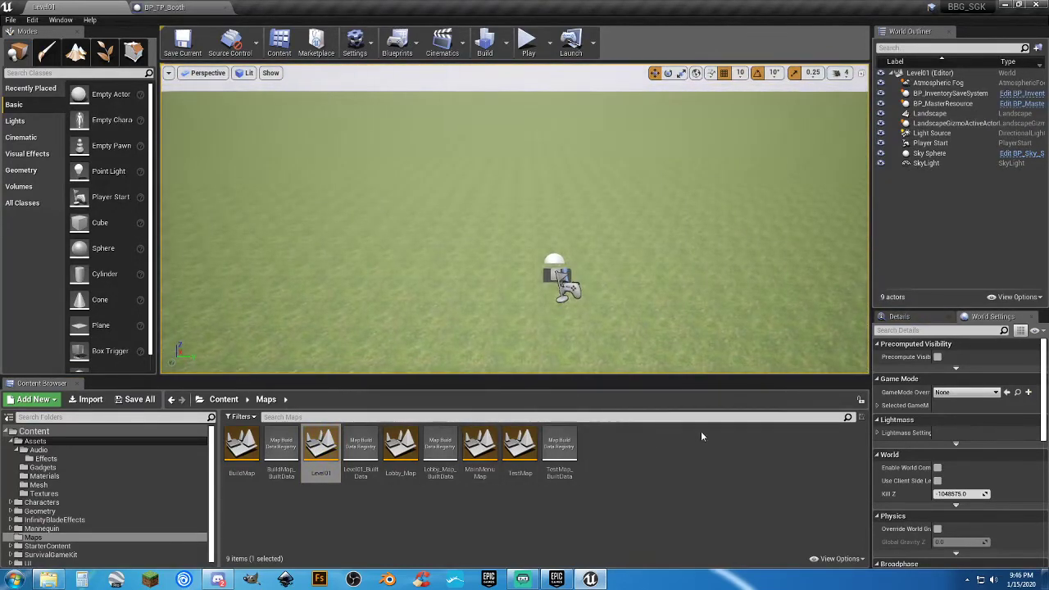
{"action": "left_click", "coordinate": [528, 41]}
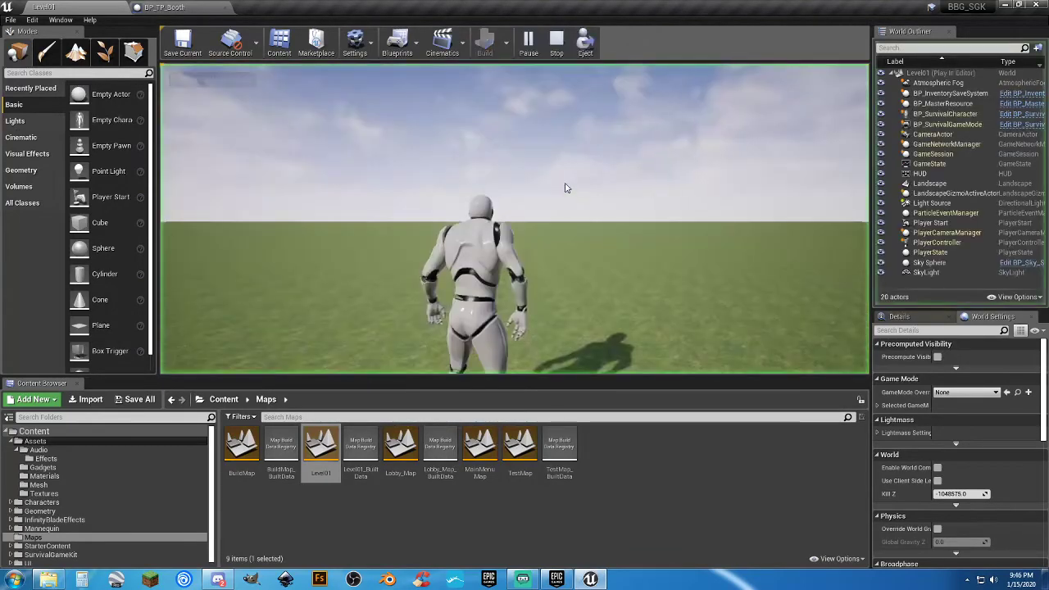
{"action": "left_click", "coordinate": [566, 242]}
{"action": "key", "text": "w"}
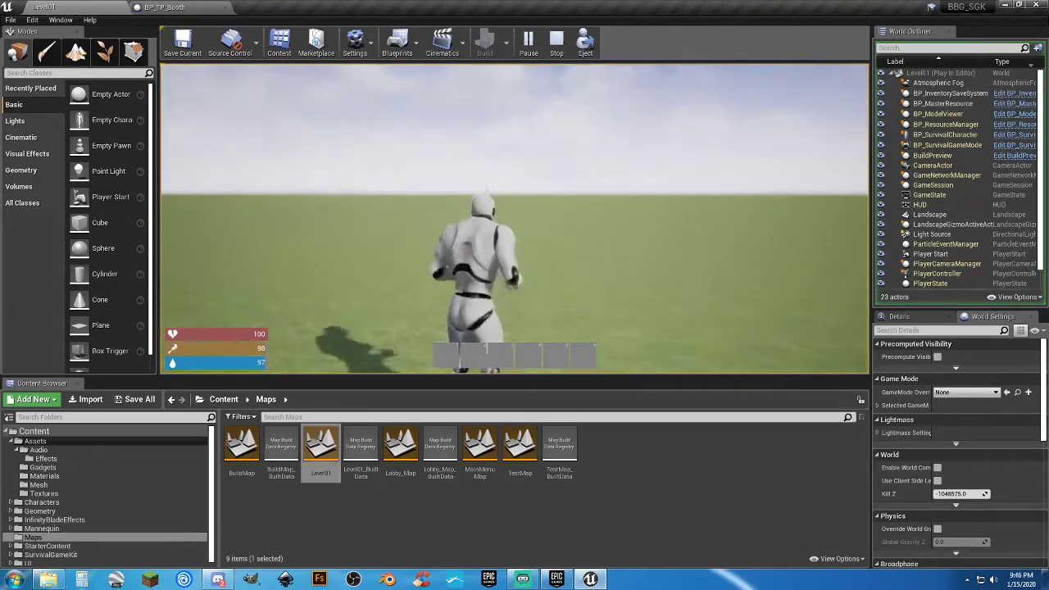
{"action": "key", "text": "Escape"}
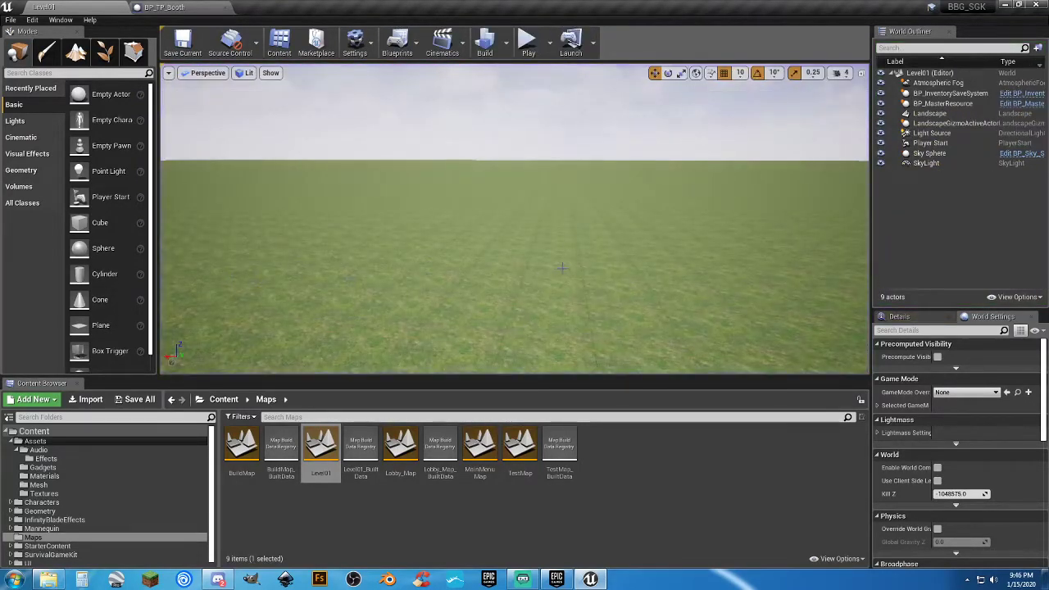
Examine the actors placed around Level01's player start by selecting BP_InventorySaveSystem, Player Start and BP_MasterResource
{"action": "right_click_drag", "start_coordinate": [563, 268], "coordinate": [406, 304]}
{"action": "key", "text": "w"}
{"action": "left_click", "coordinate": [479, 248]}
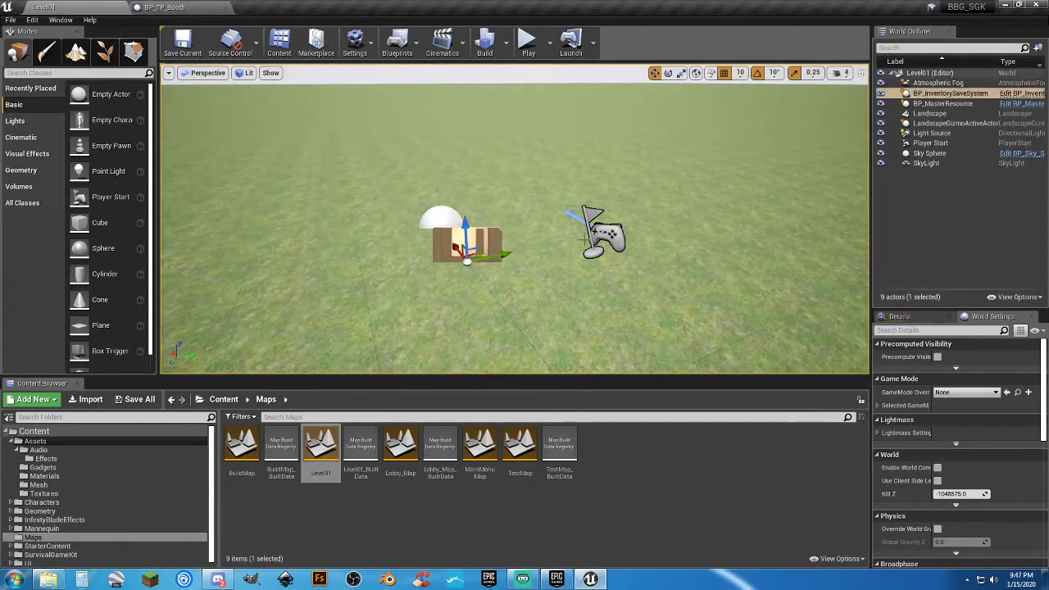
{"action": "left_click", "coordinate": [594, 229]}
{"action": "left_click", "coordinate": [441, 219]}
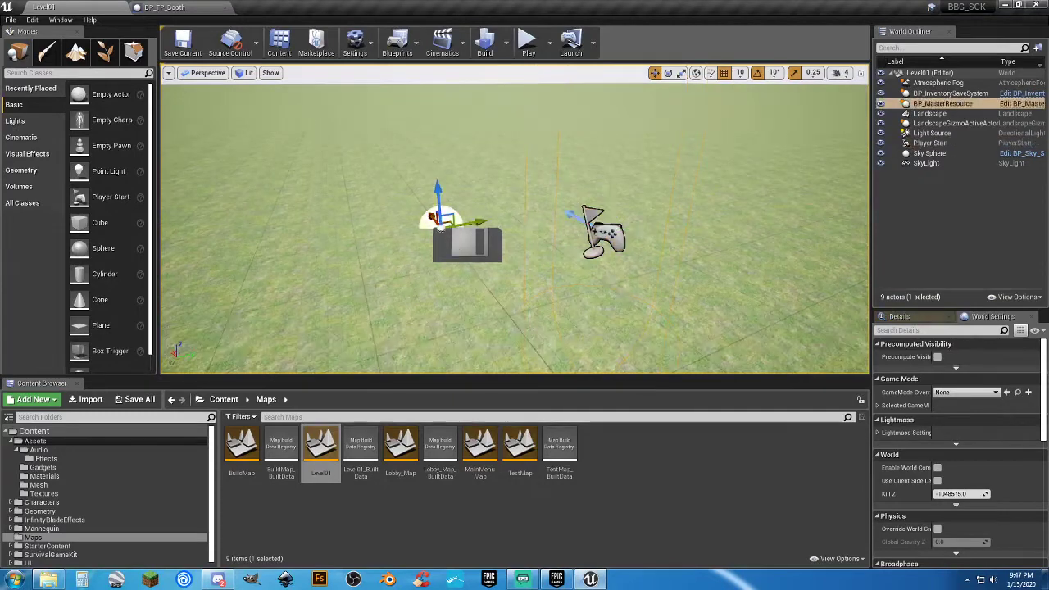
Place a BP_TP_Booth from the Gadgets folder on Level01's open grass near the save system and resource actors
{"action": "key", "text": "a"}
{"action": "right_click_drag", "start_coordinate": [441, 219], "coordinate": [512, 193]}
{"action": "key", "text": "s"}
{"action": "left_click", "coordinate": [927, 205]}
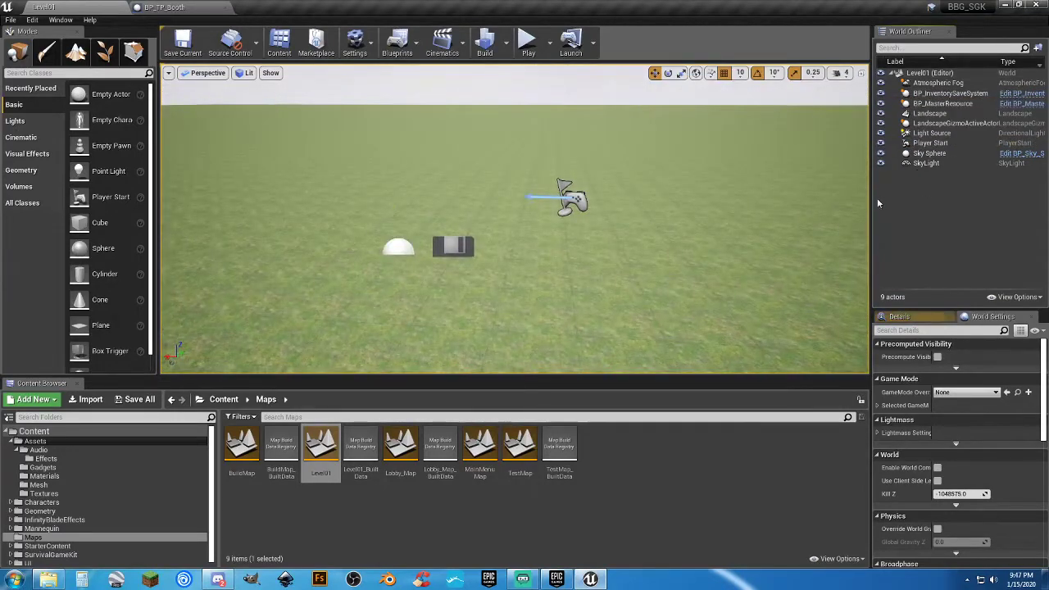
{"action": "right_click_drag", "start_coordinate": [563, 308], "coordinate": [525, 287]}
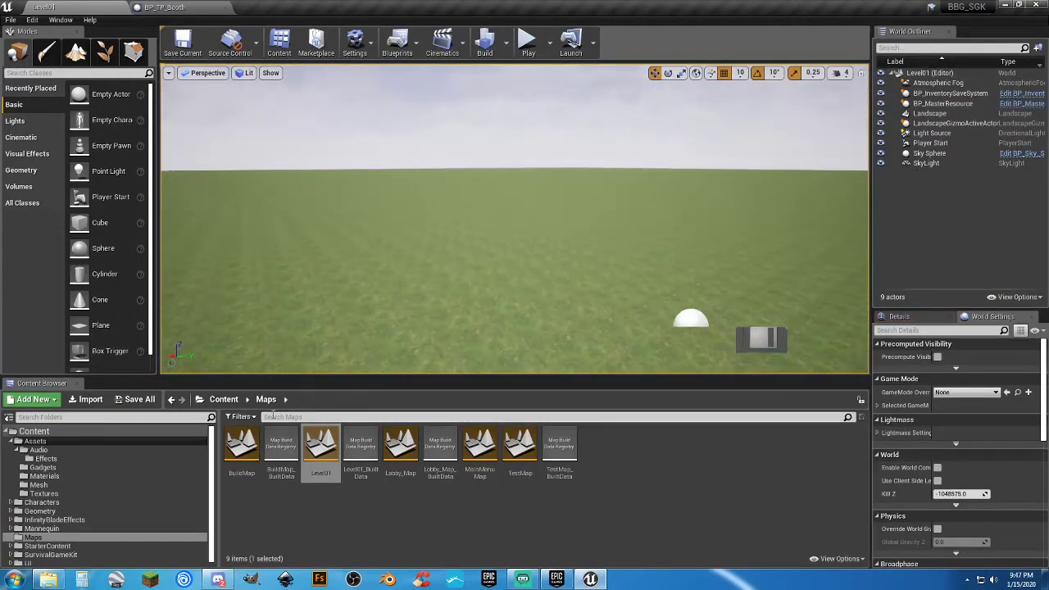
{"action": "left_click", "coordinate": [54, 466]}
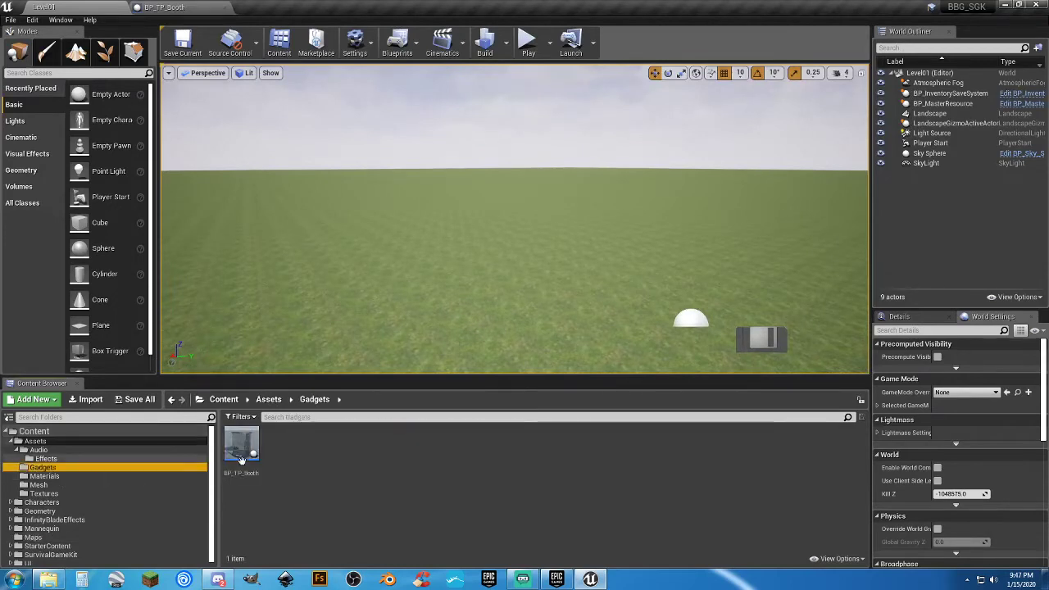
{"action": "left_click_drag", "start_coordinate": [237, 445], "coordinate": [277, 265]}
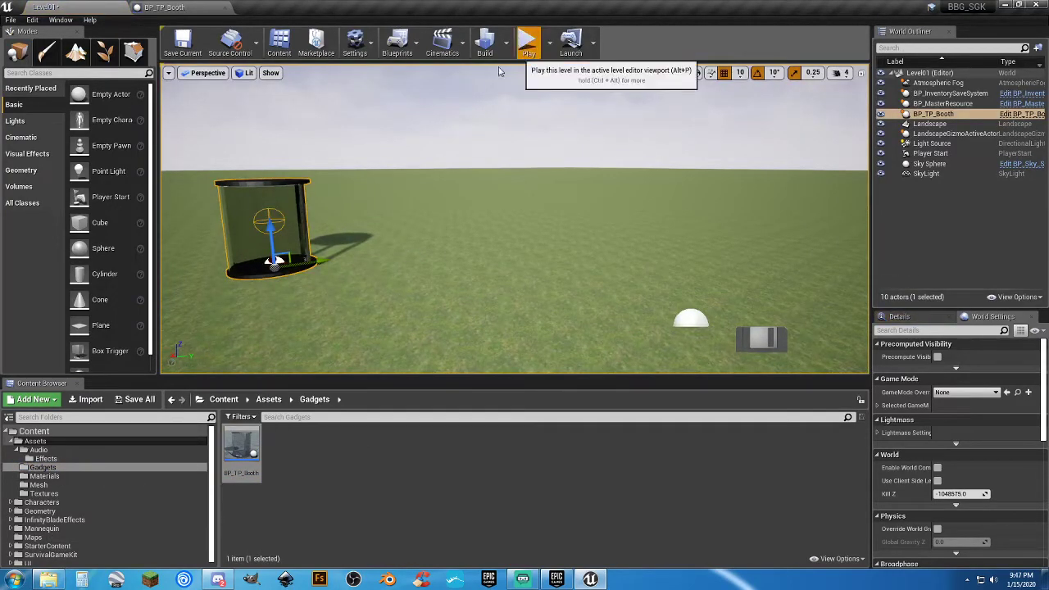
Play Level01, run the survival character into and around the teleporter booth, step back into it, and end the play session
{"action": "left_click", "coordinate": [523, 43]}
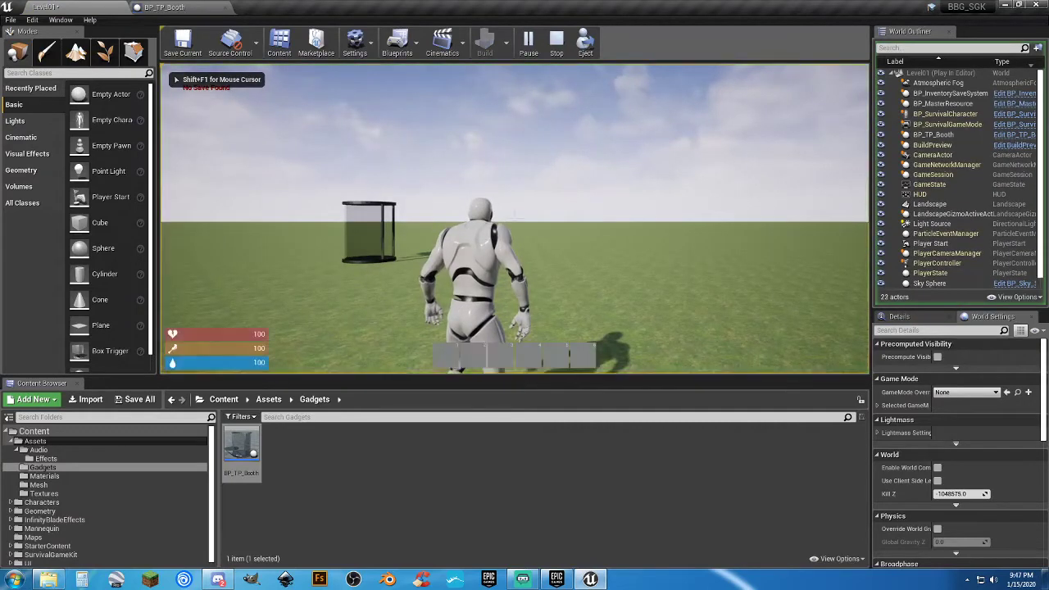
{"action": "key", "text": "w"}
{"action": "key", "text": "w"}
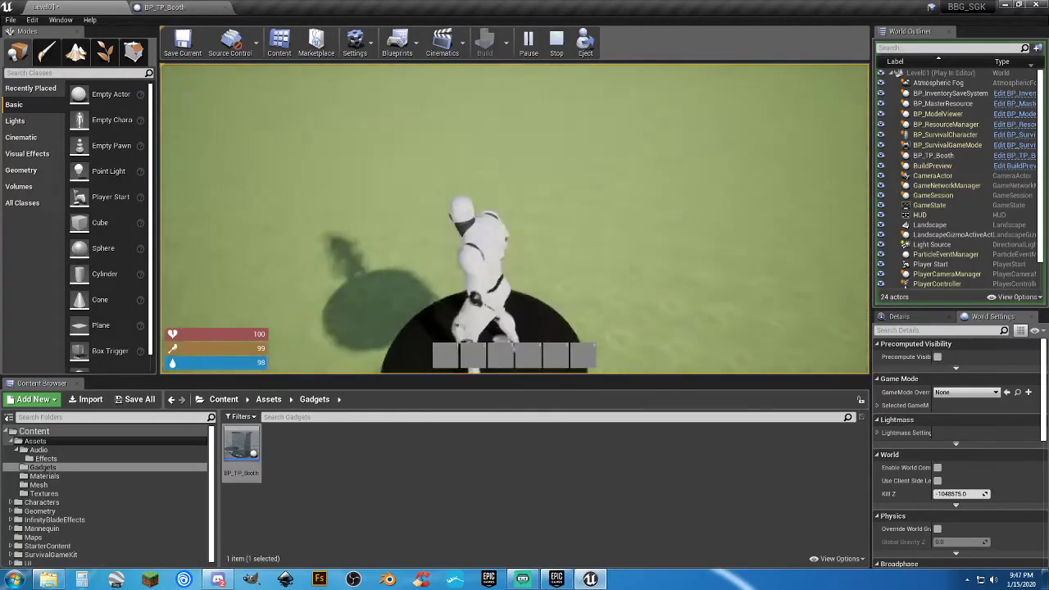
{"action": "key", "text": "w"}
{"action": "key", "text": "w"}
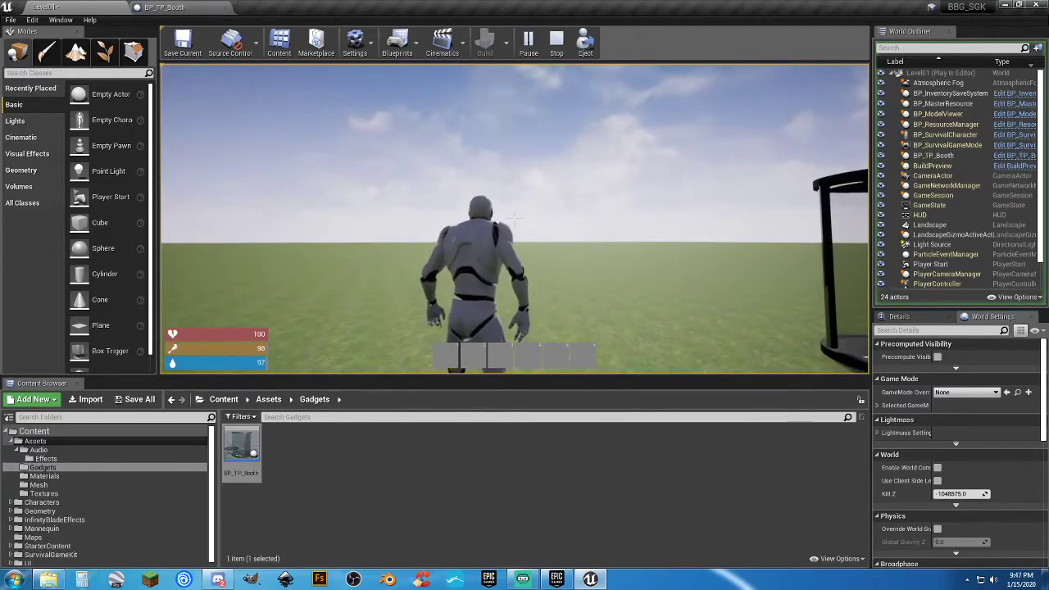
{"action": "key", "text": "w"}
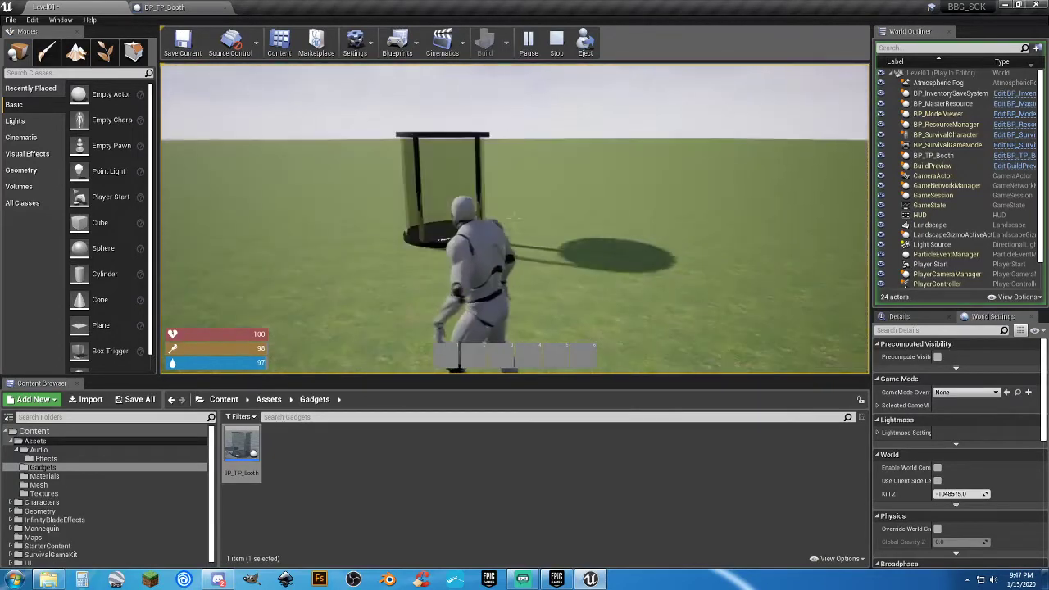
{"action": "key", "text": "w"}
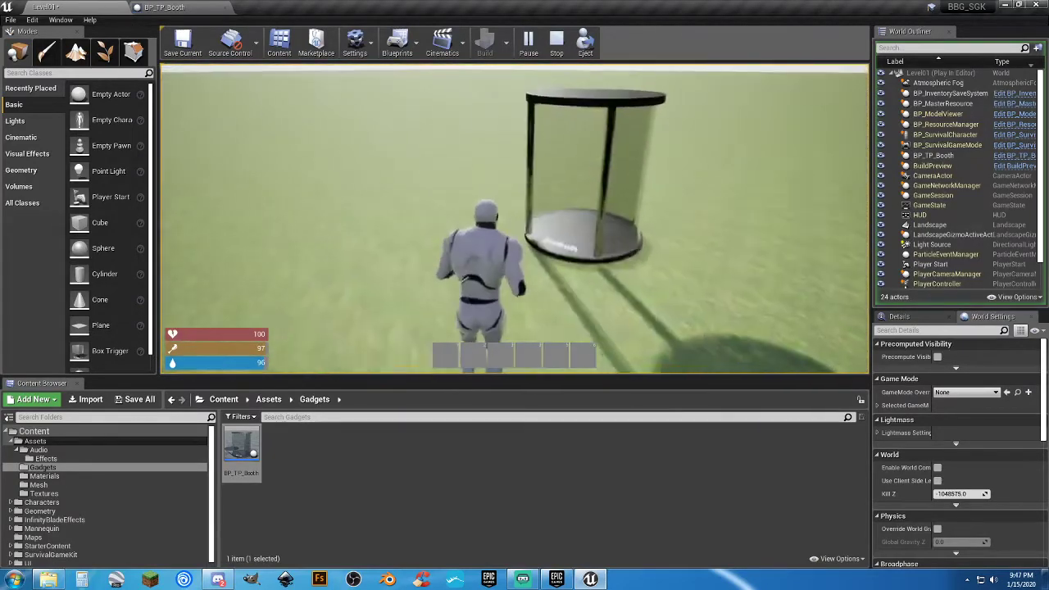
{"action": "key", "text": "w"}
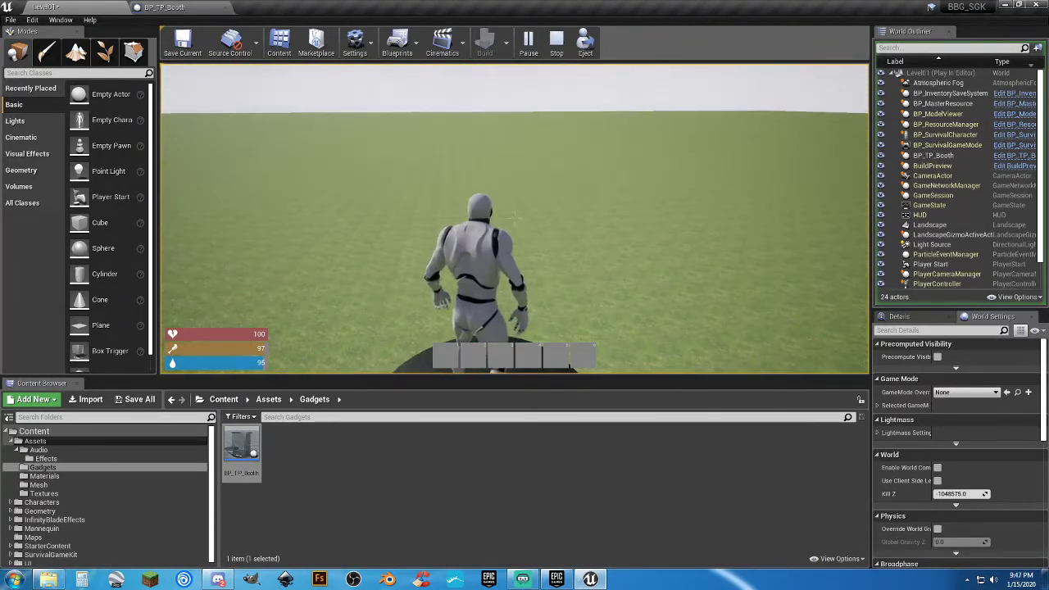
{"action": "key", "text": "Escape"}
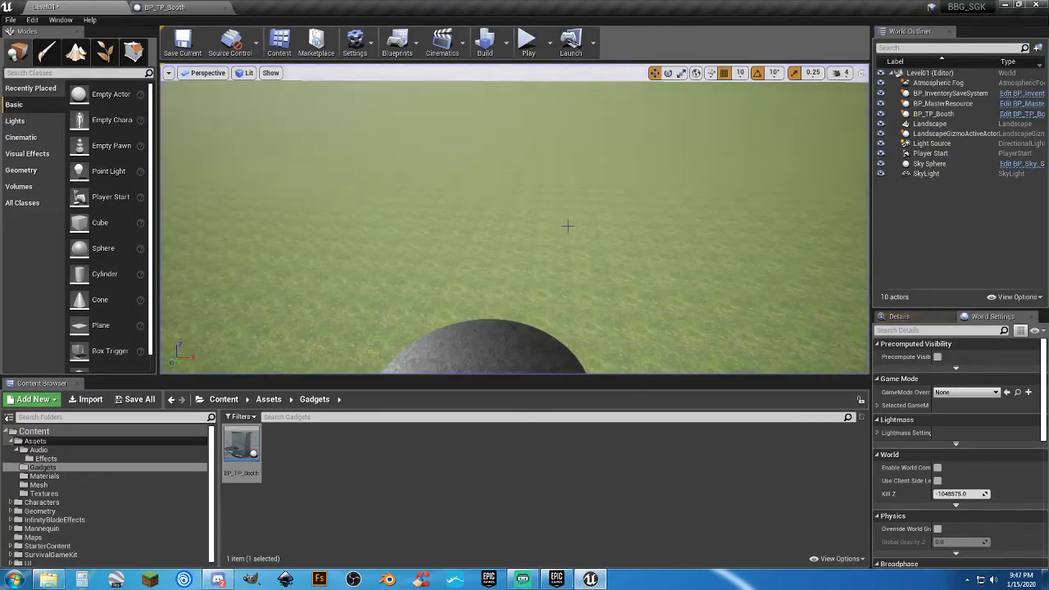
Bring the placed BP_TP_Booth and the open ground beside it into view in the level
{"action": "key", "text": "s"}
{"action": "right_click_drag", "start_coordinate": [515, 219], "coordinate": [467, 205]}
{"action": "key", "text": "w"}
{"action": "key", "text": "w"}
{"action": "right_click_drag", "start_coordinate": [567, 230], "coordinate": [567, 230]}
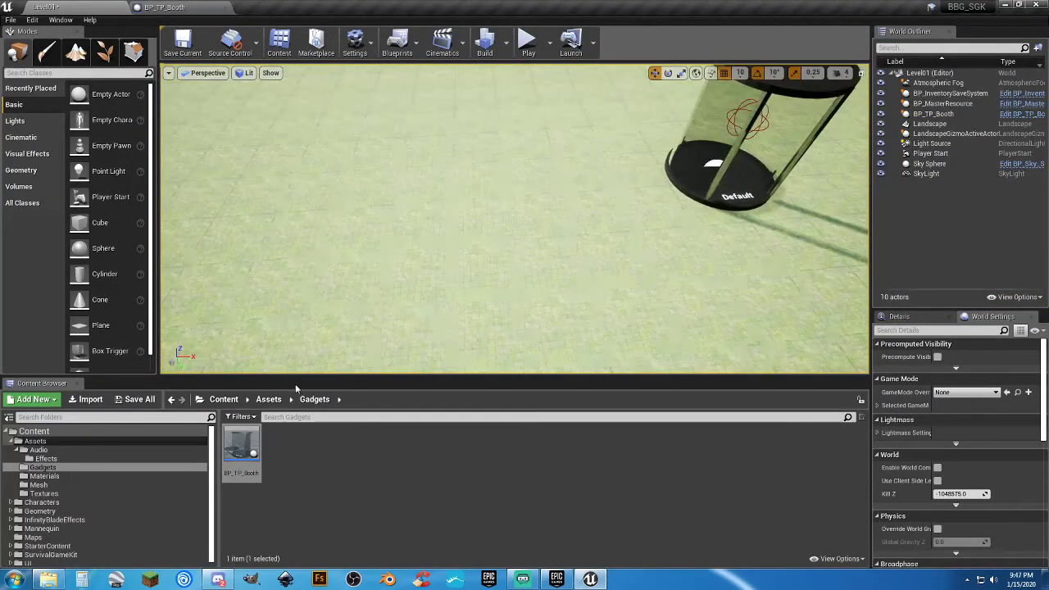
Delete the BP_TP_Booth actor from the level and save Level01
{"action": "scroll", "coordinate": [67, 523], "scroll_direction": "down", "scroll_amount": 1}
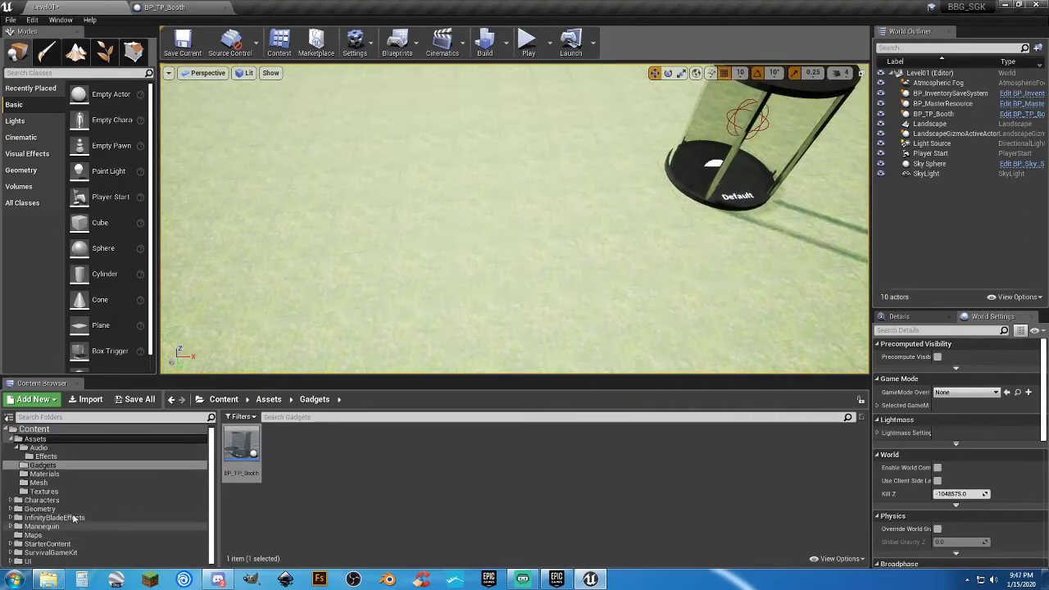
{"action": "key", "text": "f"}
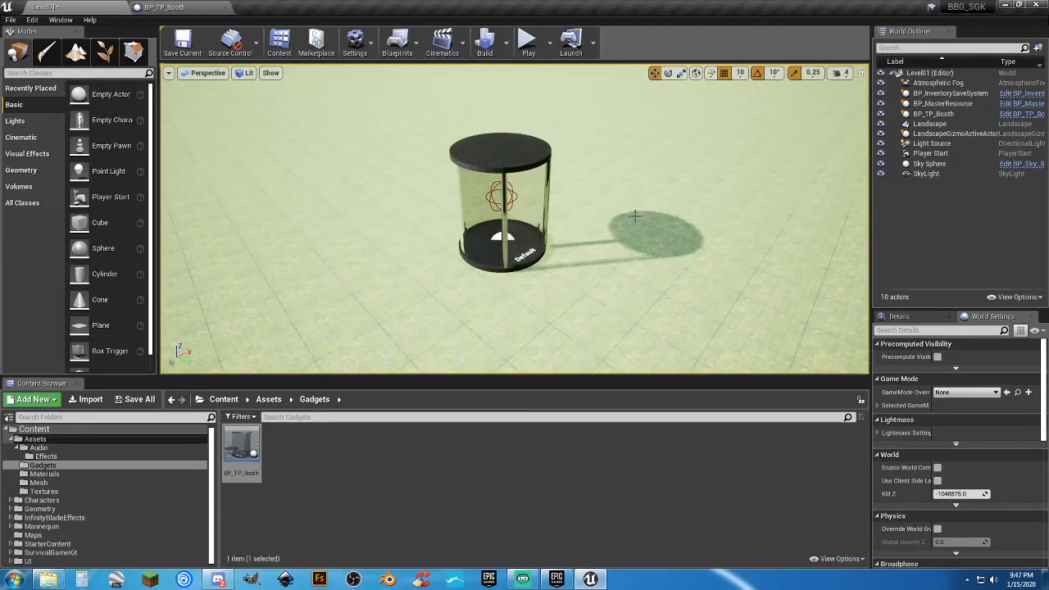
{"action": "mouse_move", "coordinate": [627, 278]}
{"action": "right_mouse_down"}
{"action": "mouse_move", "coordinate": [730, 222]}
{"action": "mouse_move", "coordinate": [763, 234]}
{"action": "mouse_move", "coordinate": [705, 252]}
{"action": "mouse_move", "coordinate": [624, 251]}
{"action": "mouse_move", "coordinate": [615, 275]}
{"action": "mouse_move", "coordinate": [628, 278]}
{"action": "right_mouse_up"}
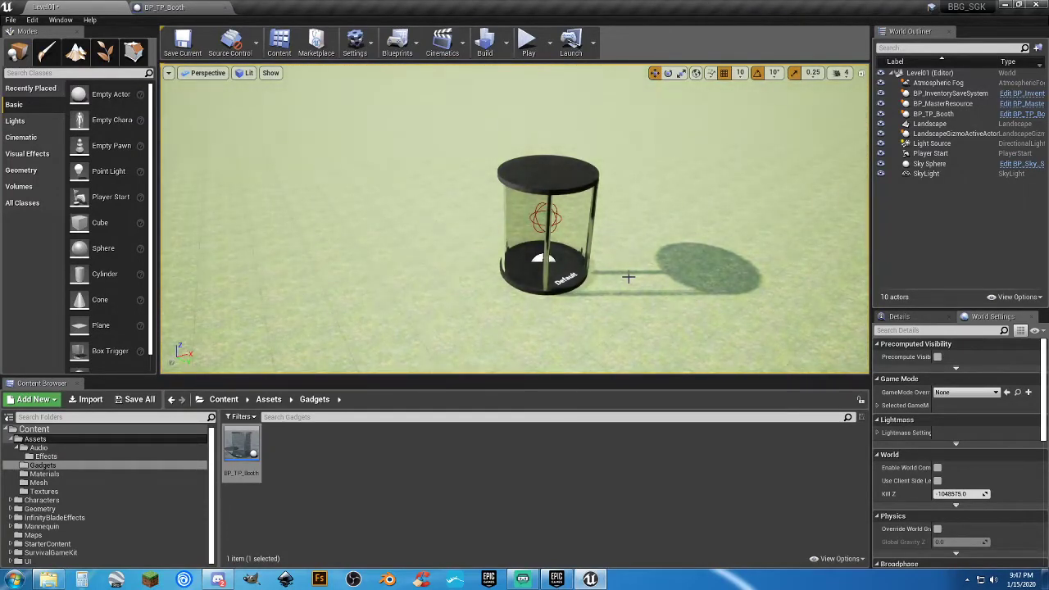
{"action": "right_click_drag", "start_coordinate": [541, 283], "coordinate": [534, 304]}
{"action": "scroll", "coordinate": [541, 283], "scroll_direction": "down", "scroll_amount": 3}
{"action": "left_click", "coordinate": [548, 170]}
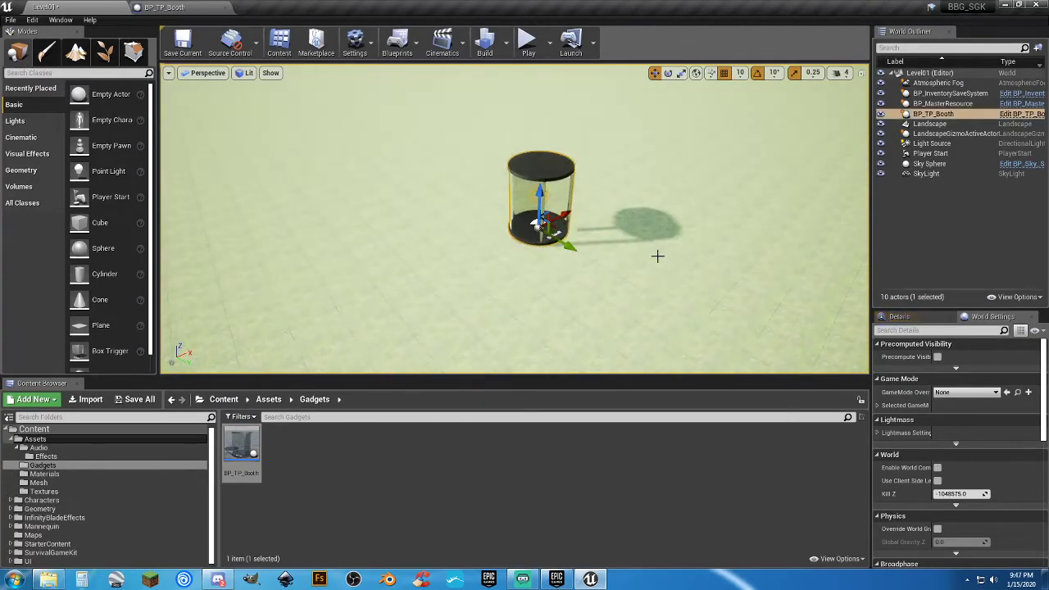
{"action": "key", "text": "Delete"}
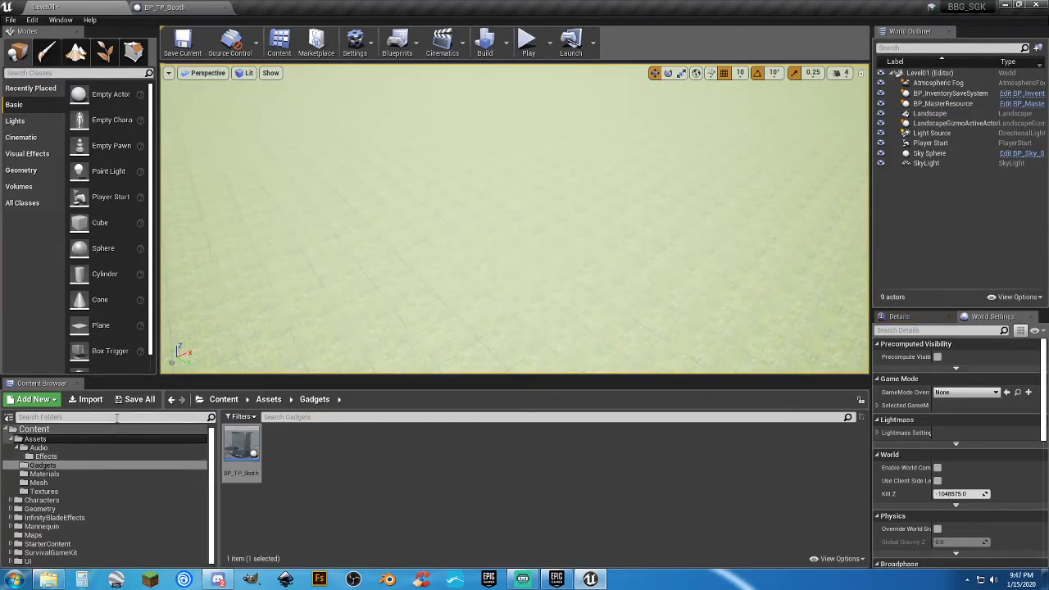
{"action": "left_click", "coordinate": [131, 402]}
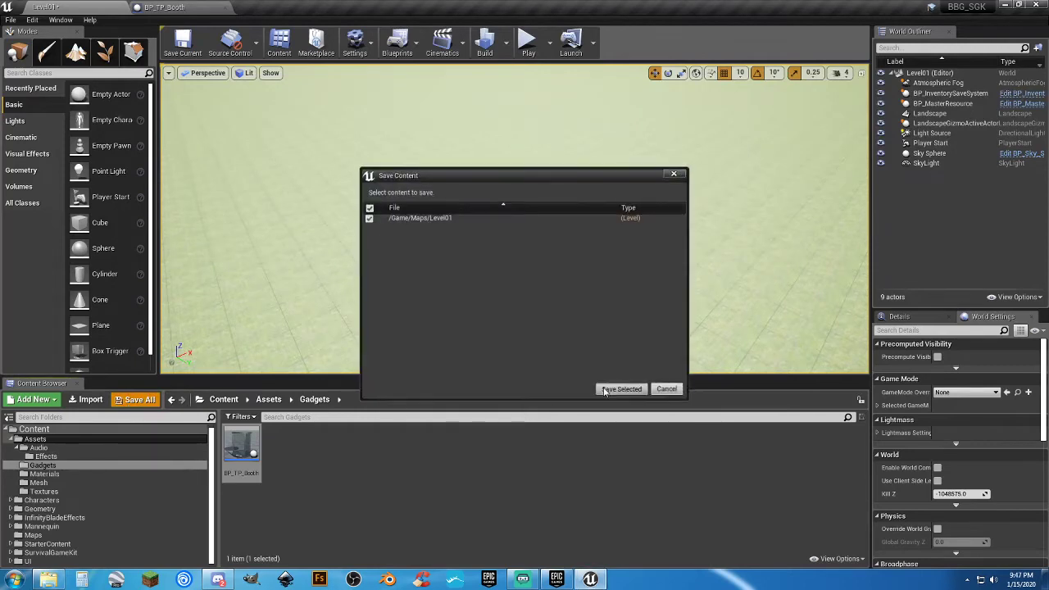
{"action": "left_click", "coordinate": [623, 390]}
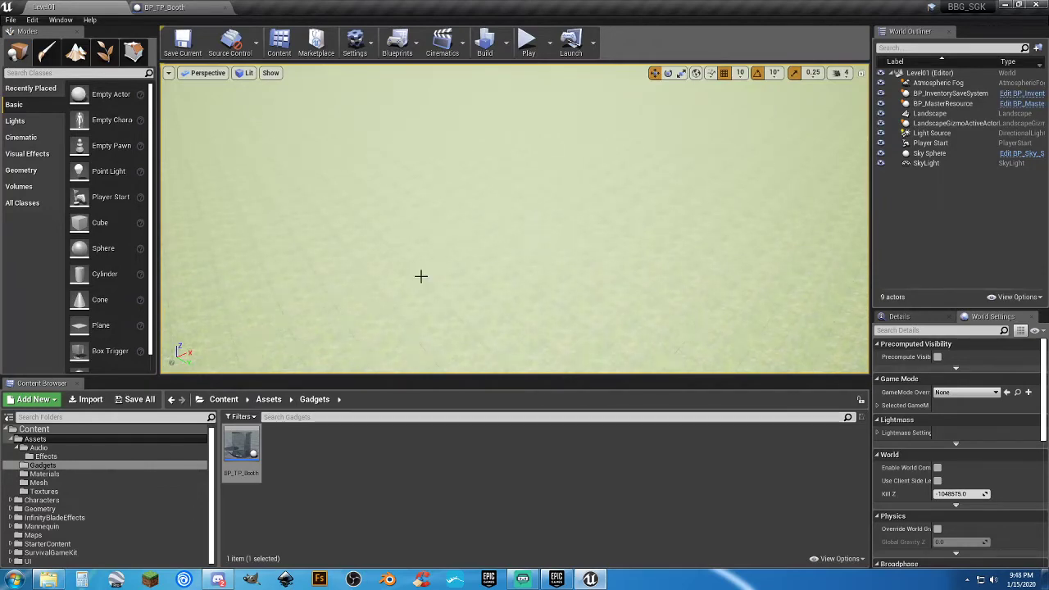
Close the BP_TP_Booth blueprint editor and return to the Level01 viewport
{"action": "mouse_move", "coordinate": [421, 276]}
{"action": "right_mouse_down"}
{"action": "mouse_move", "coordinate": [420, 238]}
{"action": "mouse_move", "coordinate": [421, 287]}
{"action": "mouse_move", "coordinate": [421, 277]}
{"action": "right_mouse_up"}
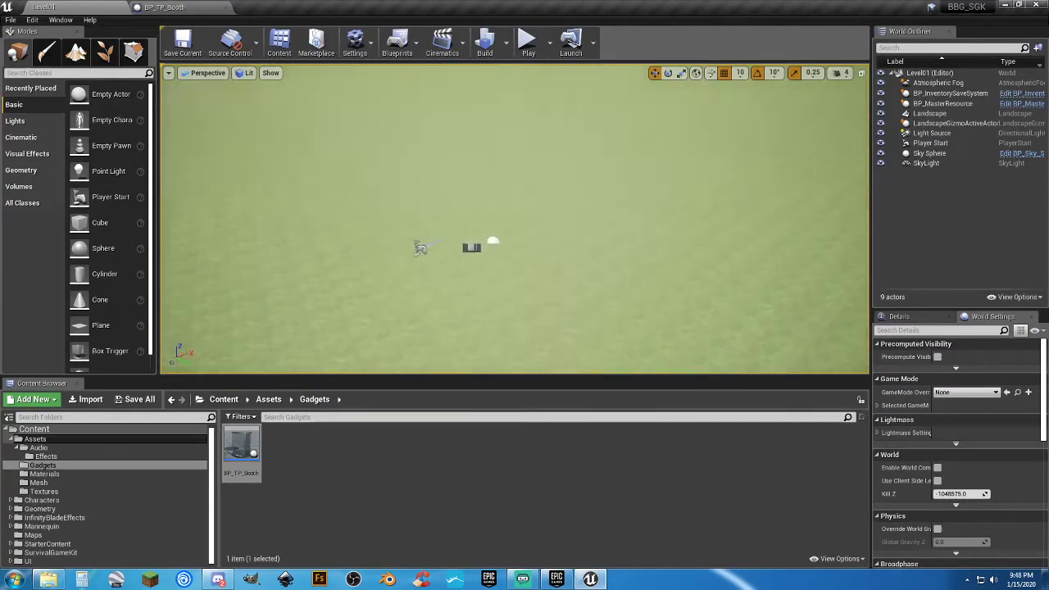
{"action": "key", "text": "w"}
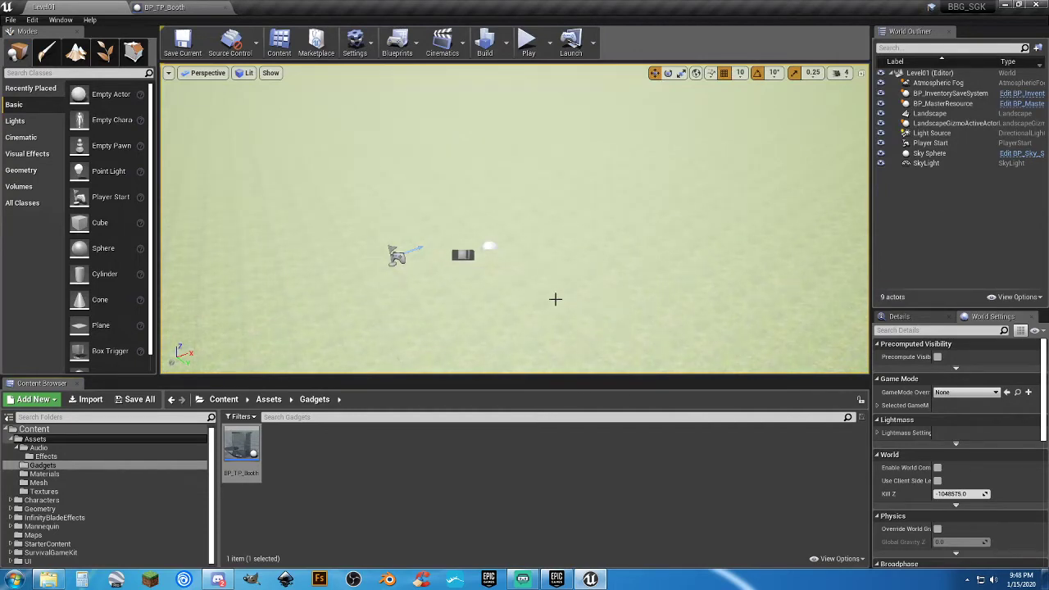
{"action": "right_click_drag", "start_coordinate": [515, 219], "coordinate": [515, 254]}
{"action": "key", "text": "w"}
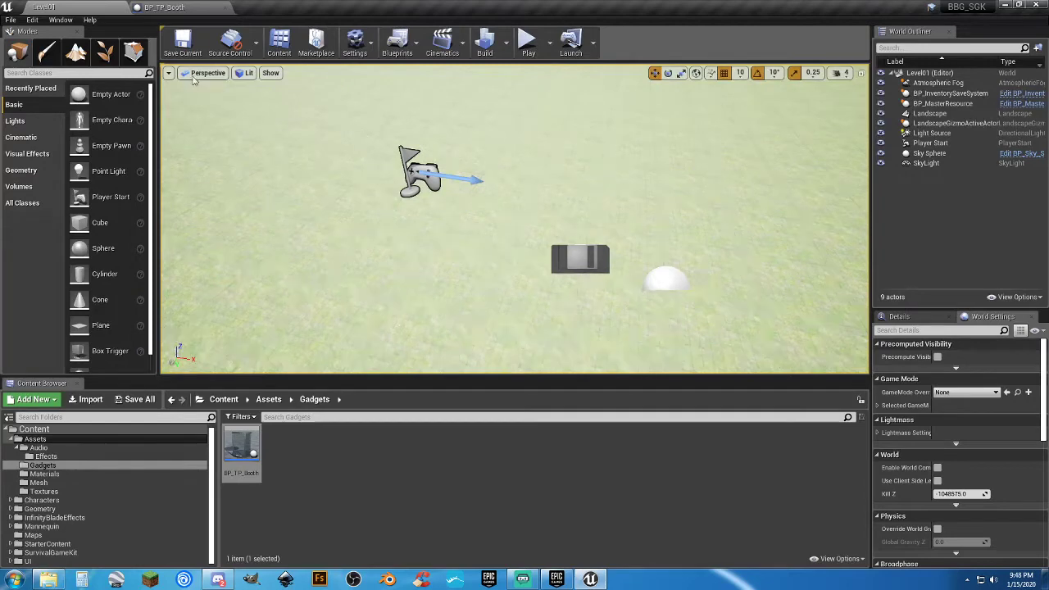
{"action": "left_click", "coordinate": [226, 10]}
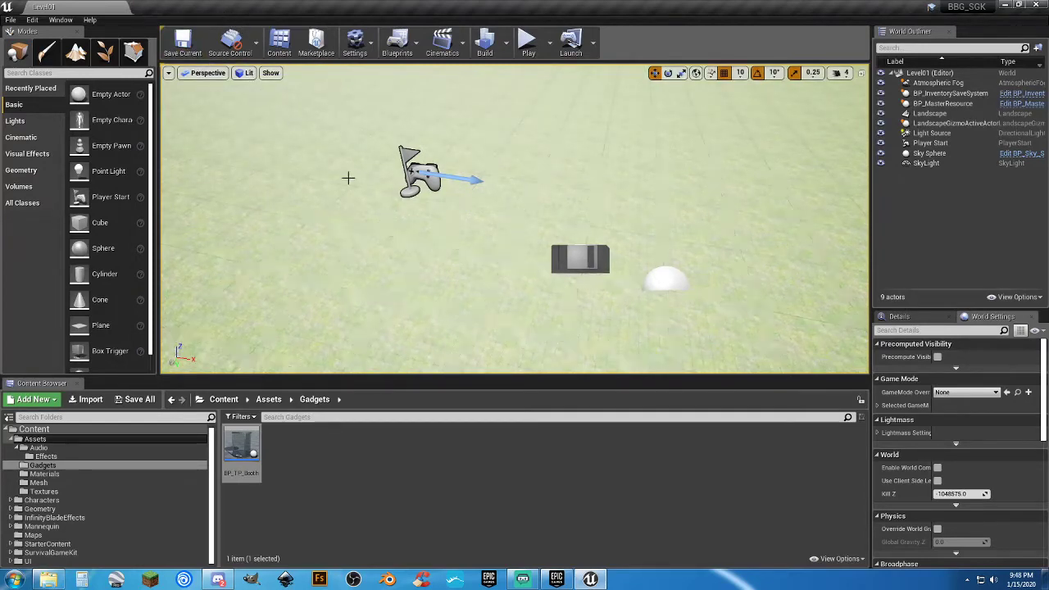
Play-test Level01 by running the survival character around the landscape, and end the play session
{"action": "left_click", "coordinate": [529, 41]}
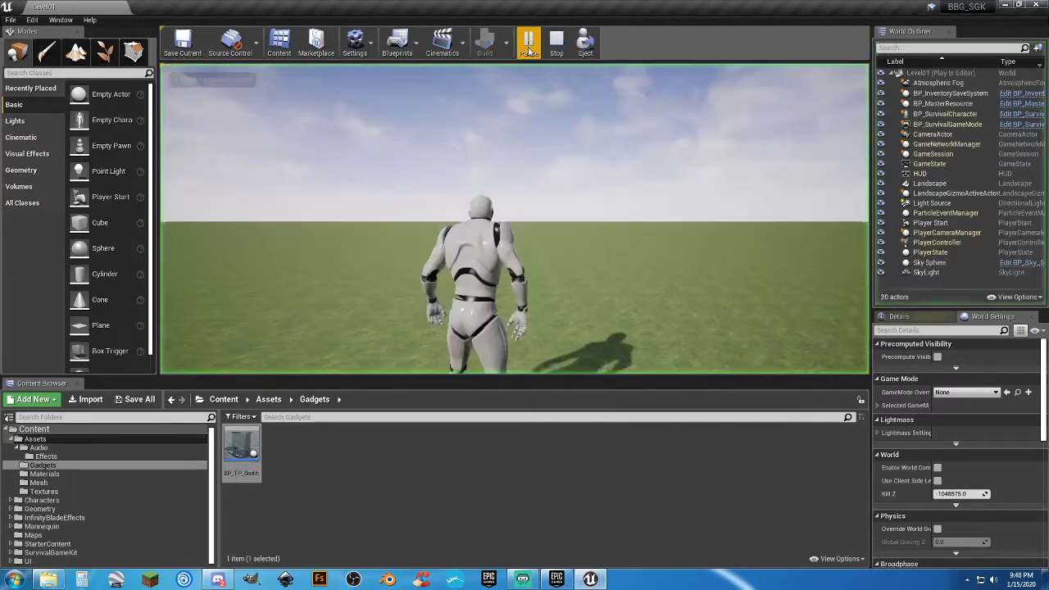
{"action": "left_click", "coordinate": [510, 233]}
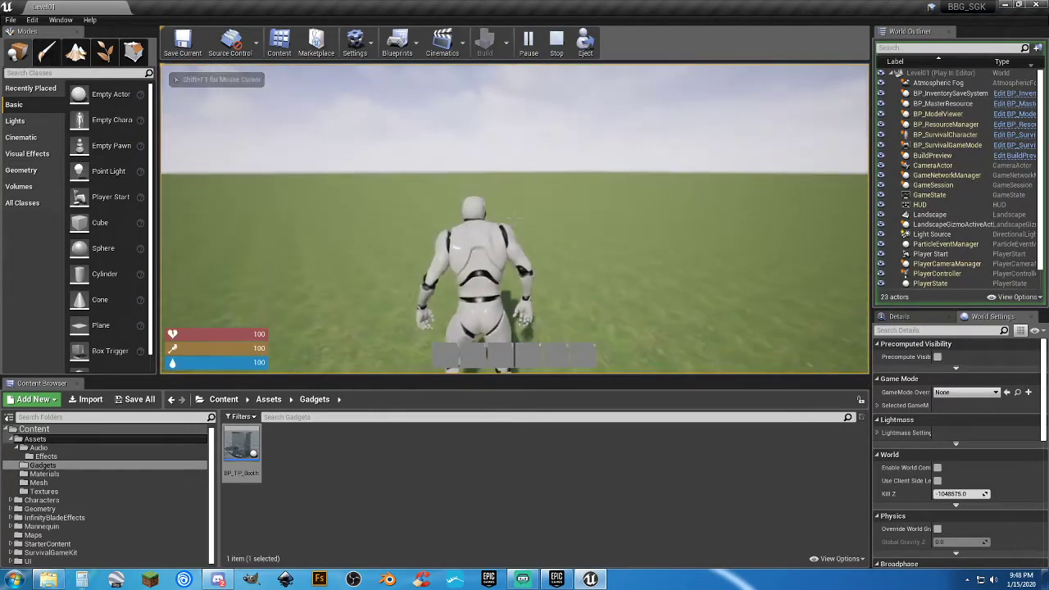
{"action": "key", "text": "w"}
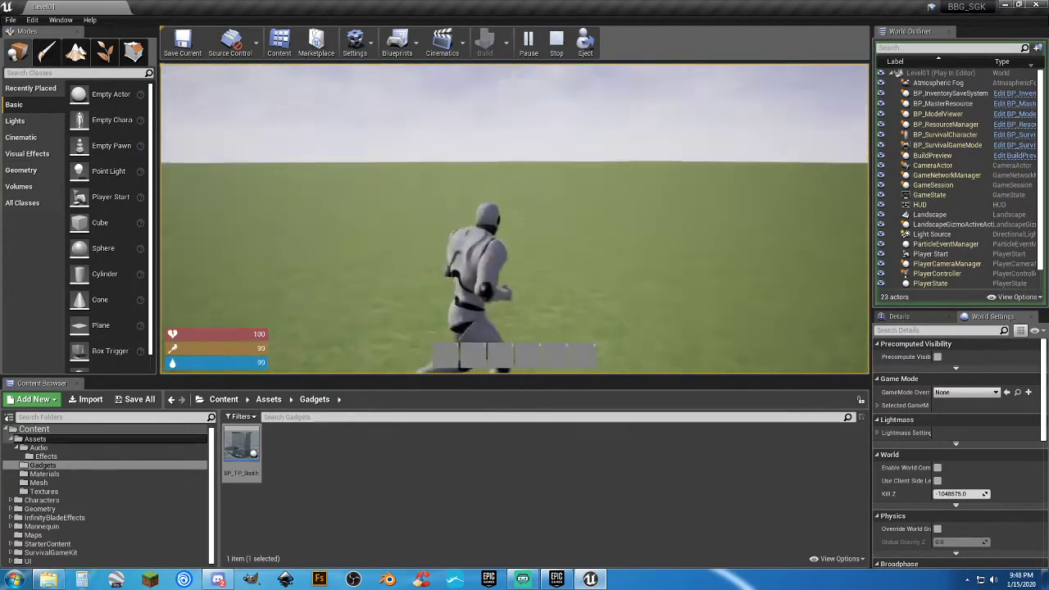
{"action": "key", "text": "s"}
{"action": "key", "text": "w"}
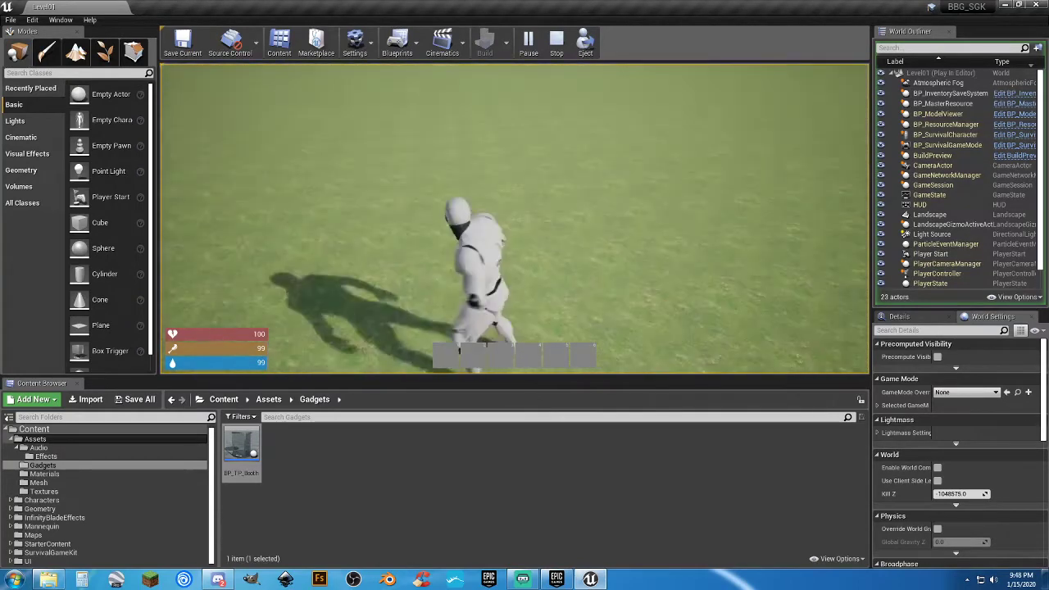
{"action": "key", "text": "w"}
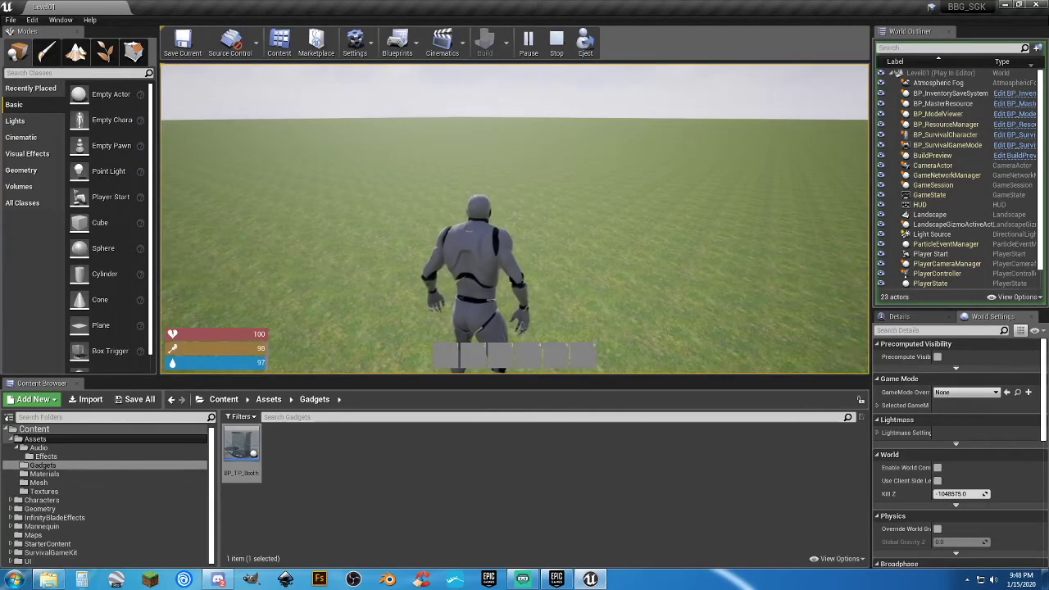
{"action": "key", "text": "Escape"}
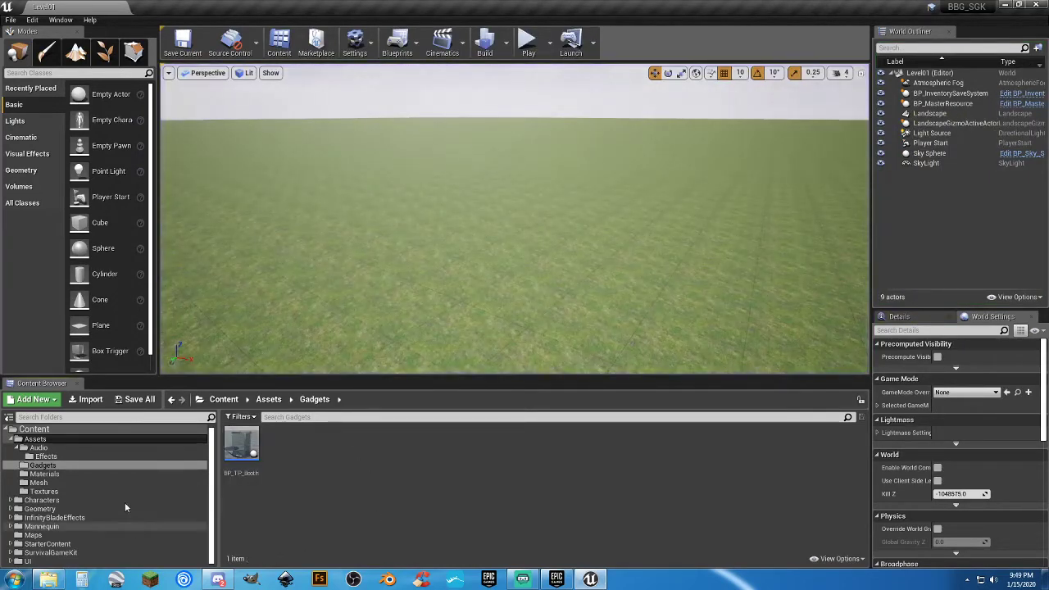
Open the TestMap level from the Maps content folder
{"action": "left_click", "coordinate": [60, 536]}
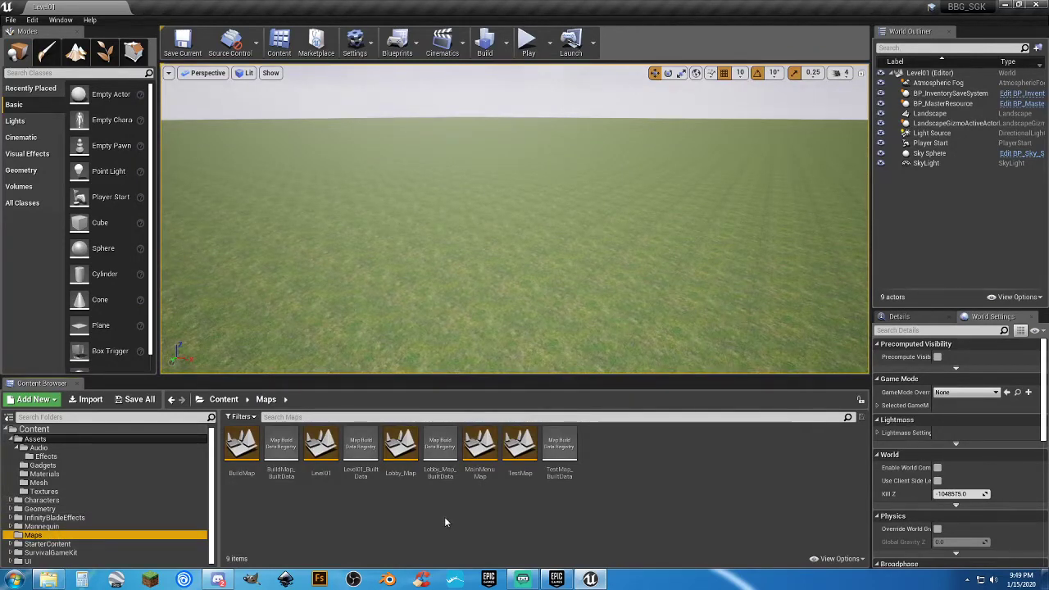
{"action": "left_click", "coordinate": [515, 476]}
{"action": "double_click", "coordinate": [516, 476]}
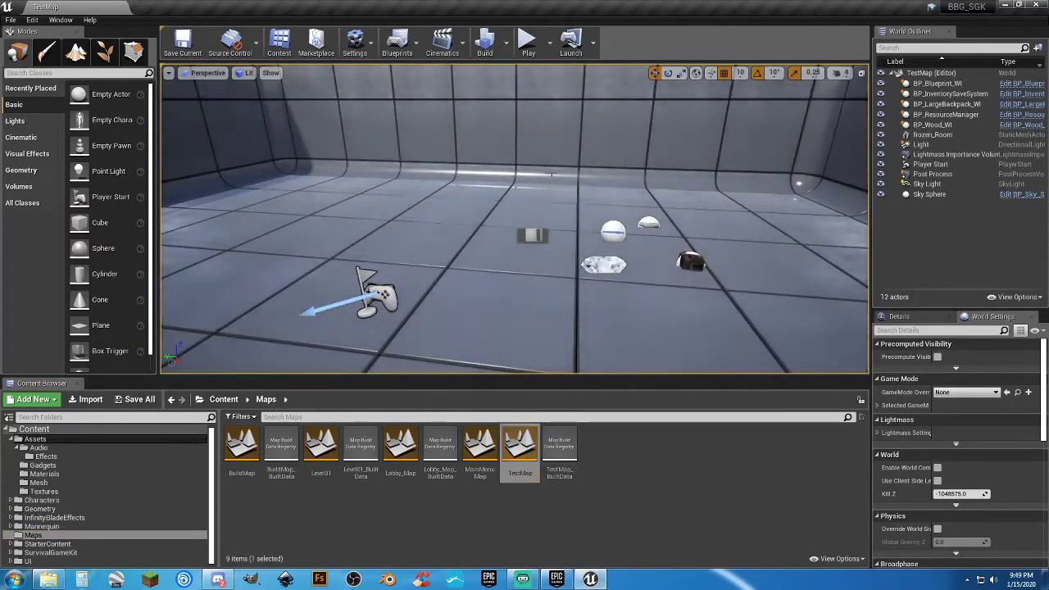
Play TestMap and have the character pick up the Large Backpack, the Blueprint and the Wood Log
{"action": "left_click", "coordinate": [529, 43]}
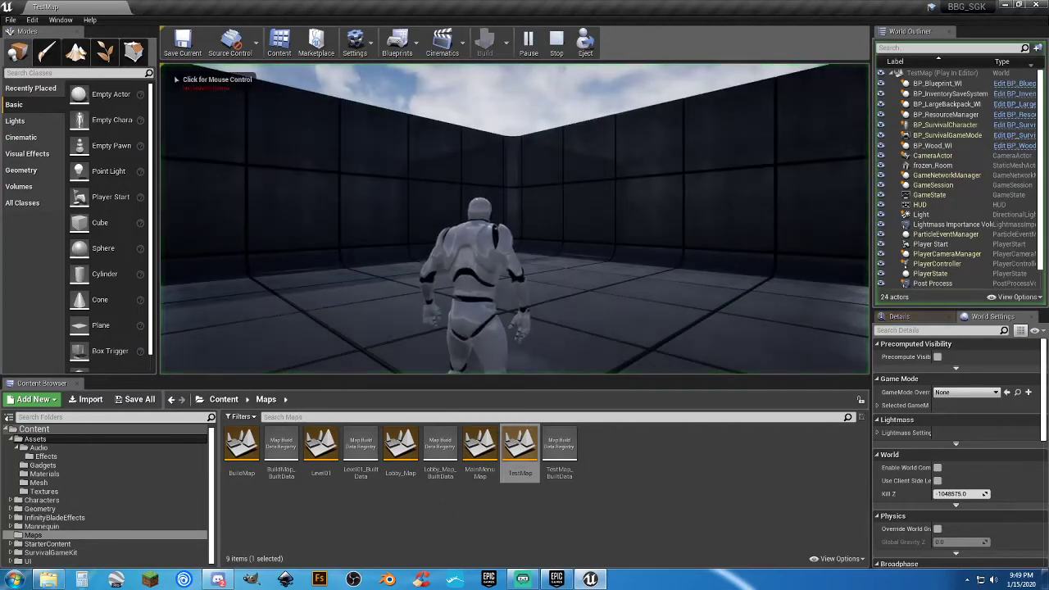
{"action": "key", "text": "w"}
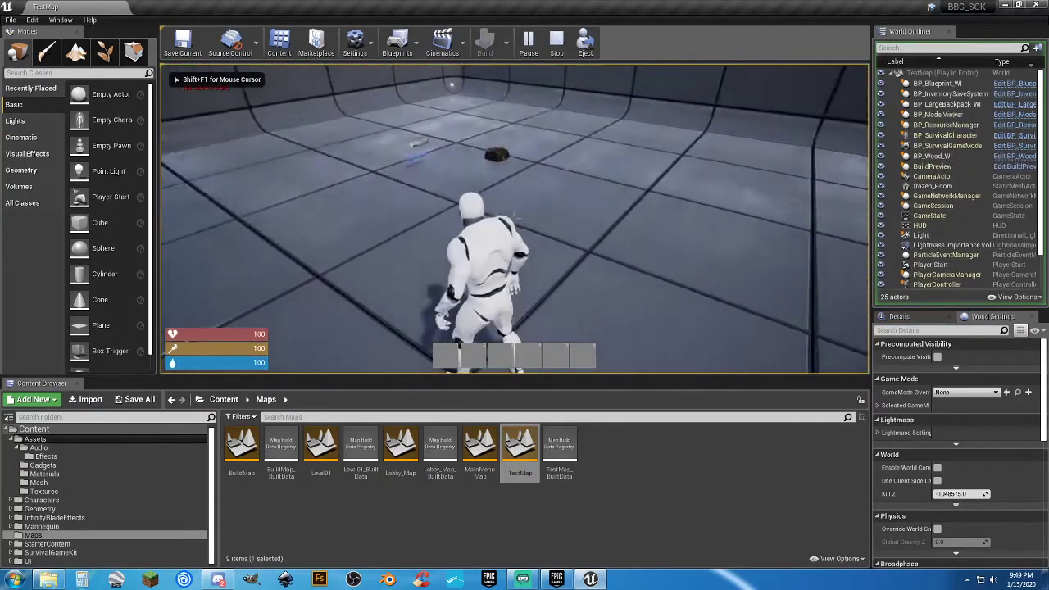
{"action": "key", "text": "e"}
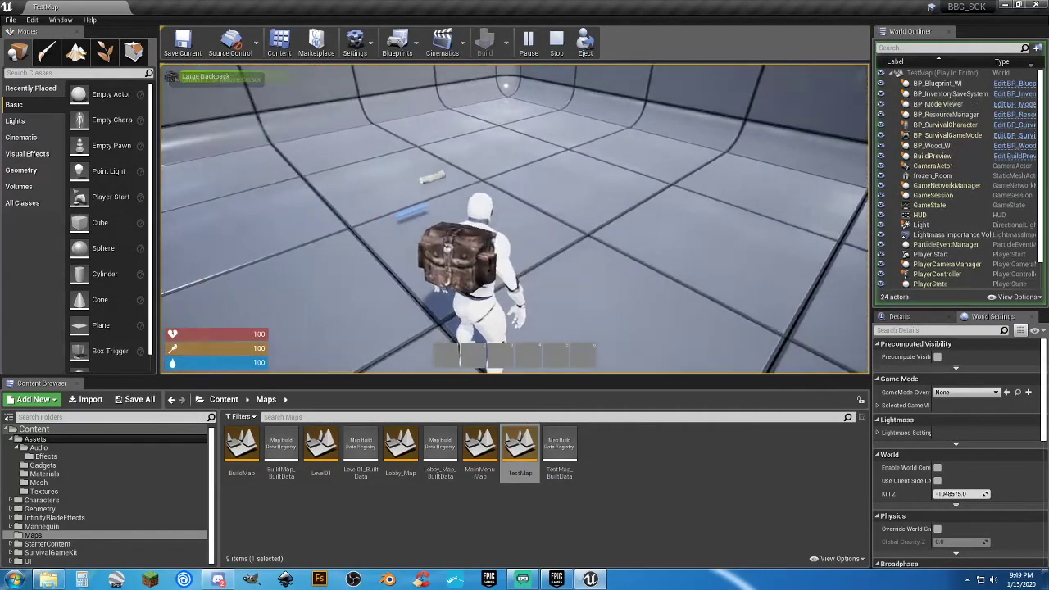
{"action": "key", "text": "e"}
{"action": "key", "text": "w"}
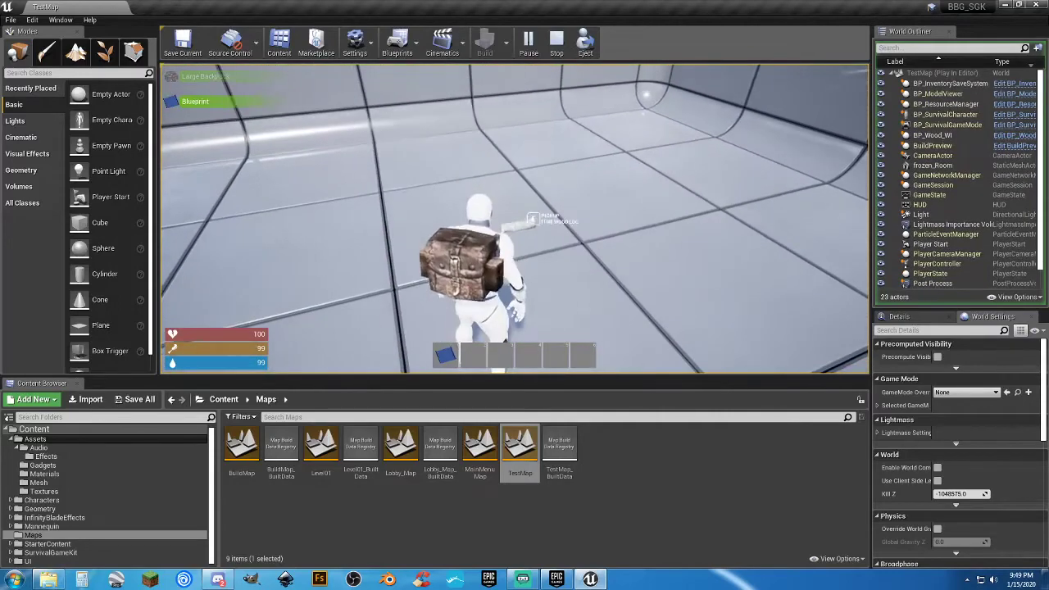
{"action": "key", "text": "e"}
{"action": "key", "text": "w"}
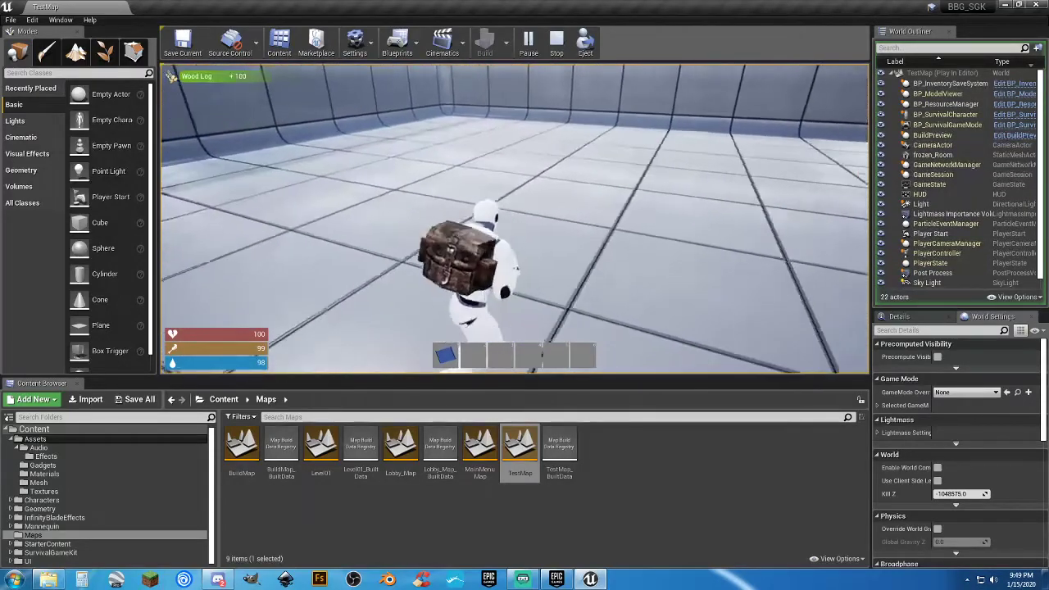
Equip the Blueprint from the first hotbar slot and place a Wooden Foundation on the open floor
{"action": "key", "text": "w"}
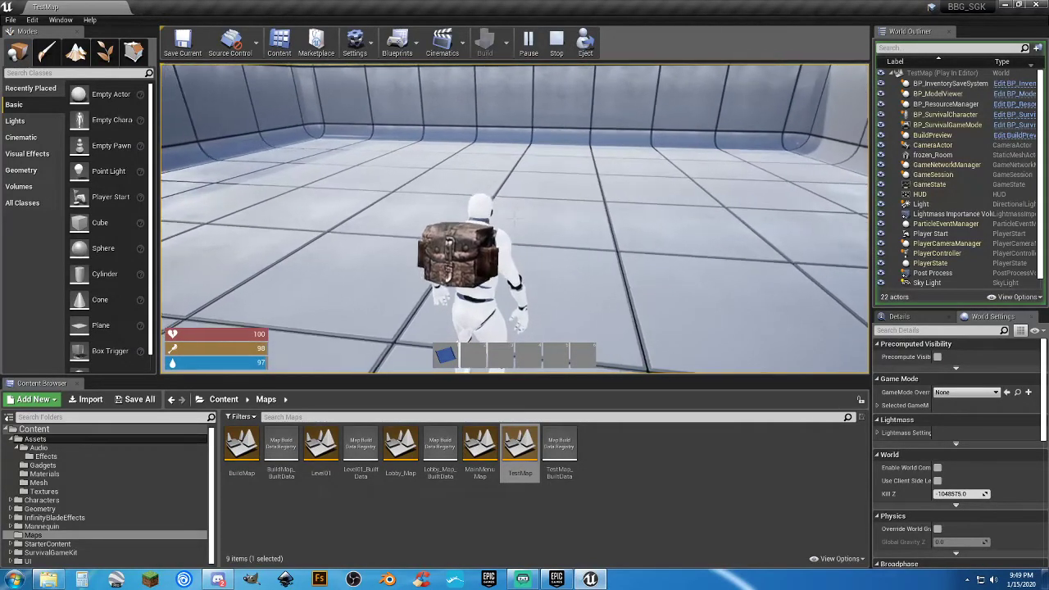
{"action": "key", "text": "1"}
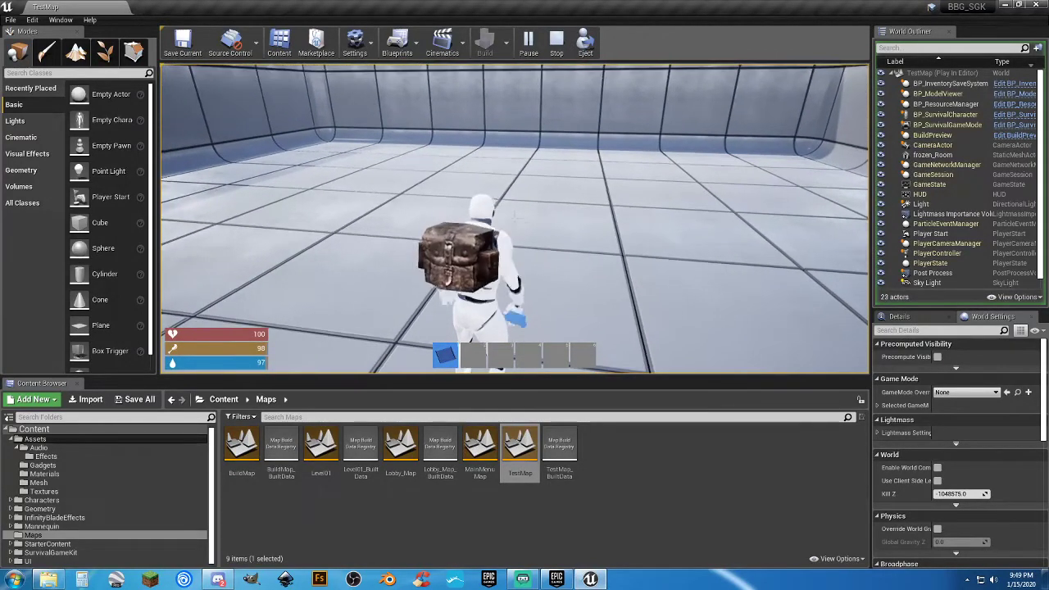
{"action": "right_click", "coordinate": [516, 217]}
{"action": "left_click", "coordinate": [513, 148]}
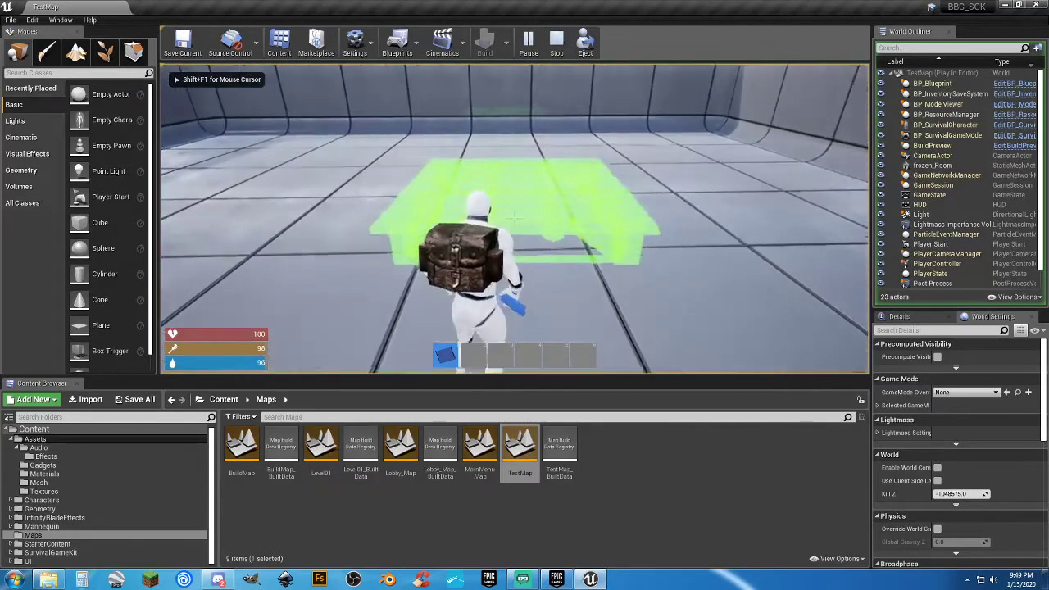
{"action": "left_click", "coordinate": [514, 217]}
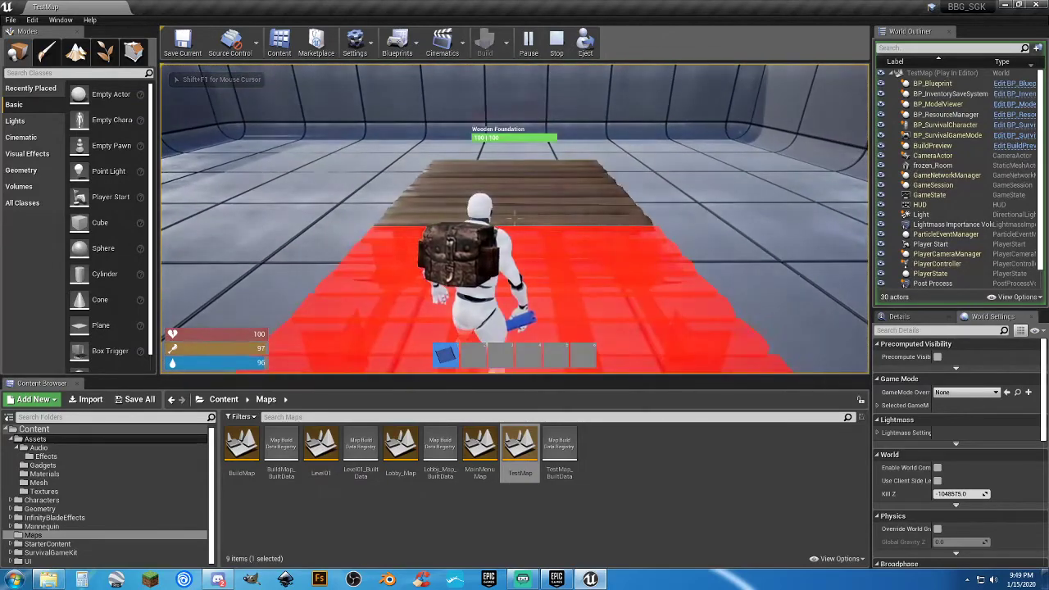
Extend the platform with adjoining Wooden Foundations to form two rows of three
{"action": "key", "text": "a"}
{"action": "left_click", "coordinate": [515, 219]}
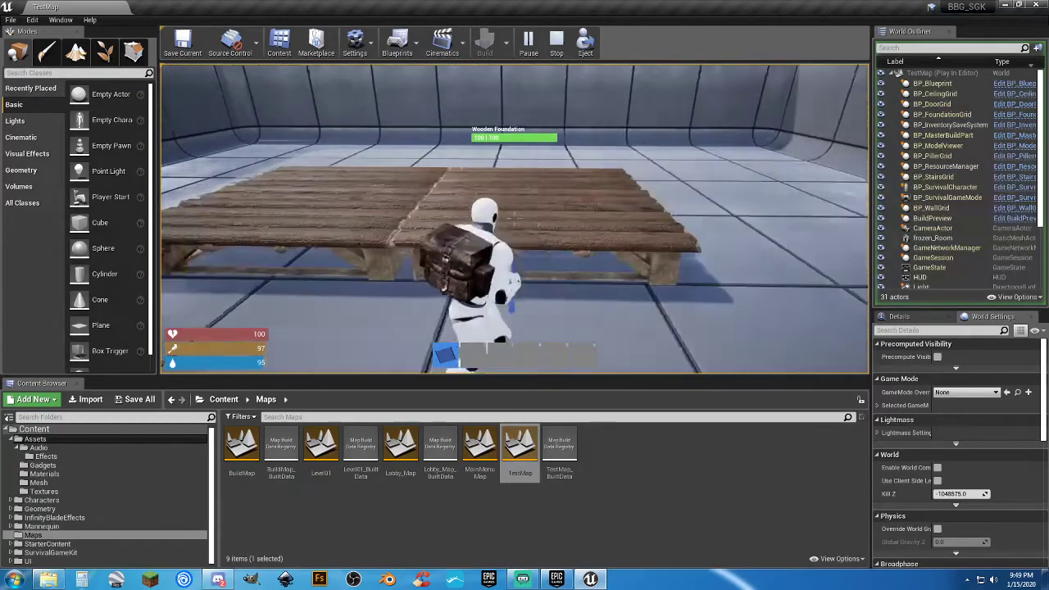
{"action": "key", "text": "w"}
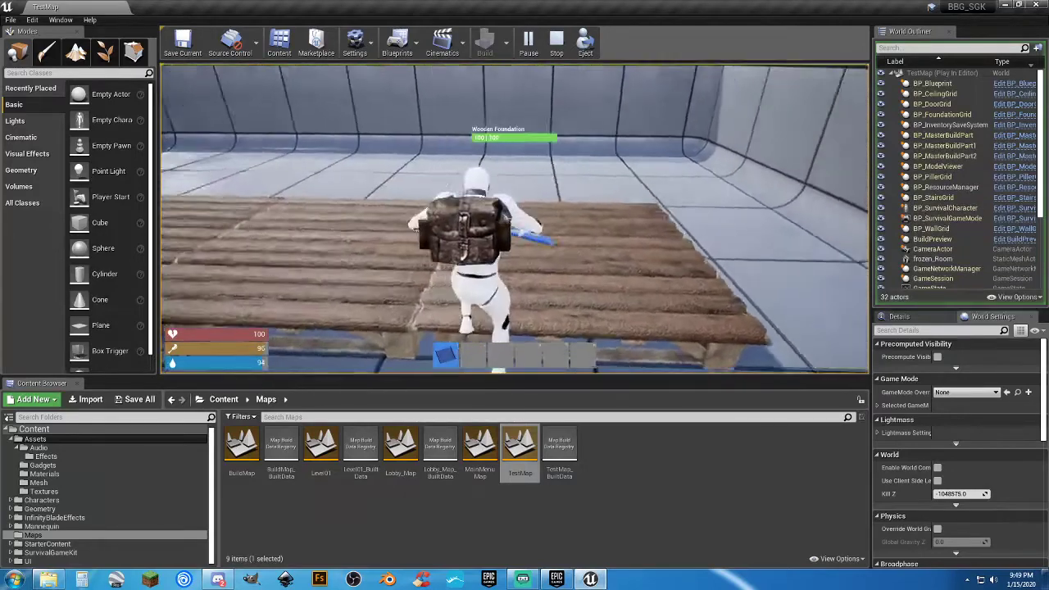
{"action": "left_click", "coordinate": [515, 219]}
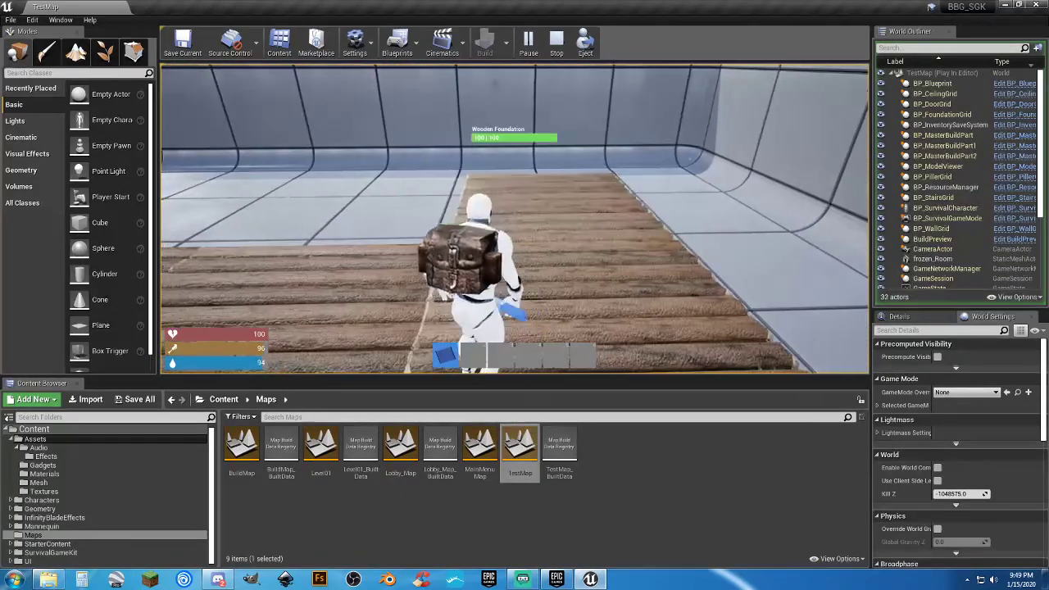
{"action": "left_click", "coordinate": [515, 219]}
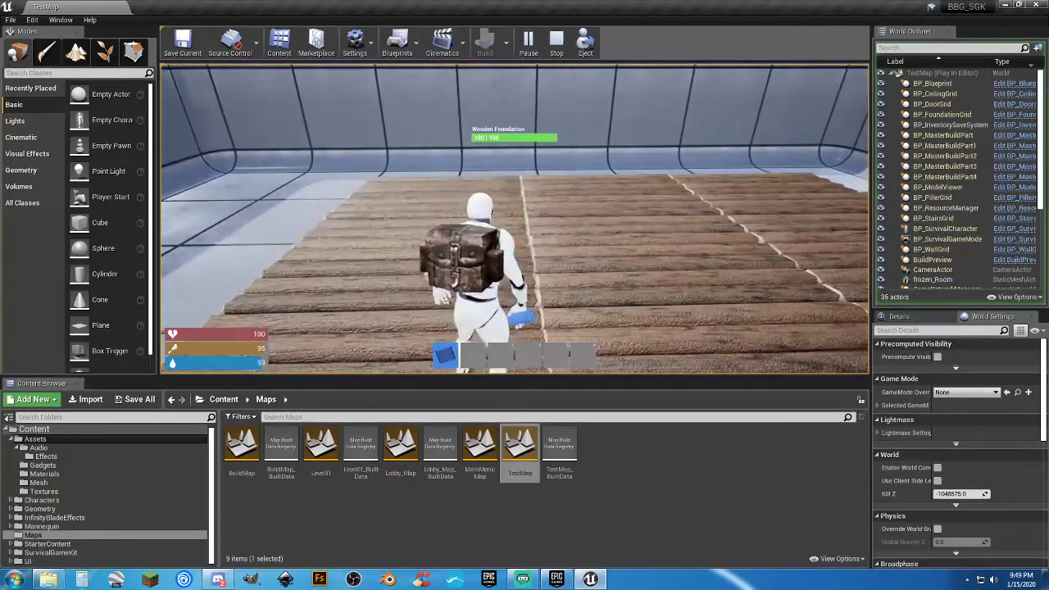
Attach Foundation Stairs Wood to the middle foundation along the front edge of the platform
{"action": "key", "text": "s"}
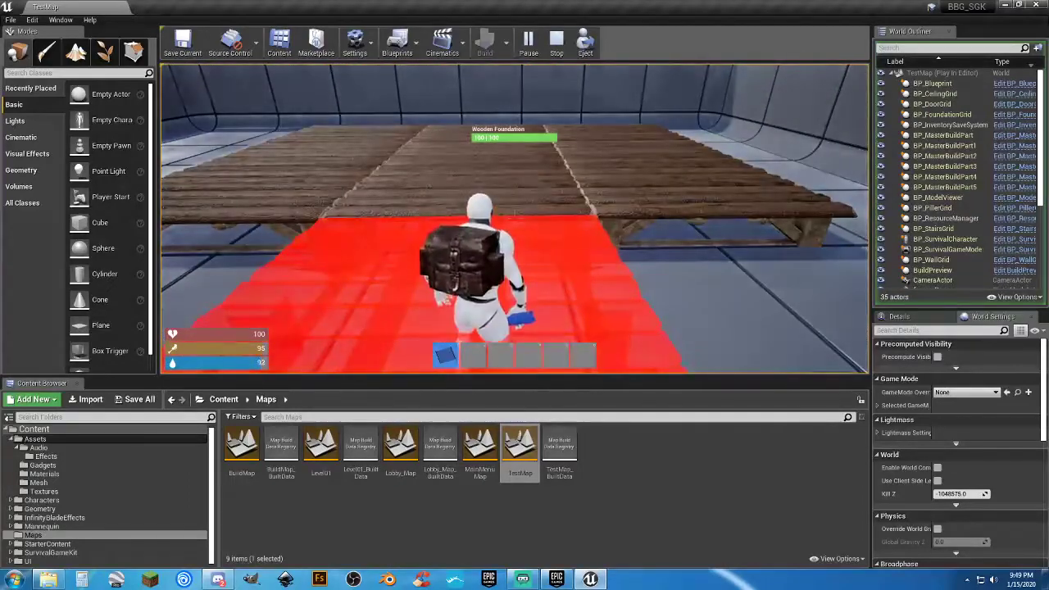
{"action": "key", "text": "v"}
{"action": "key", "text": "v"}
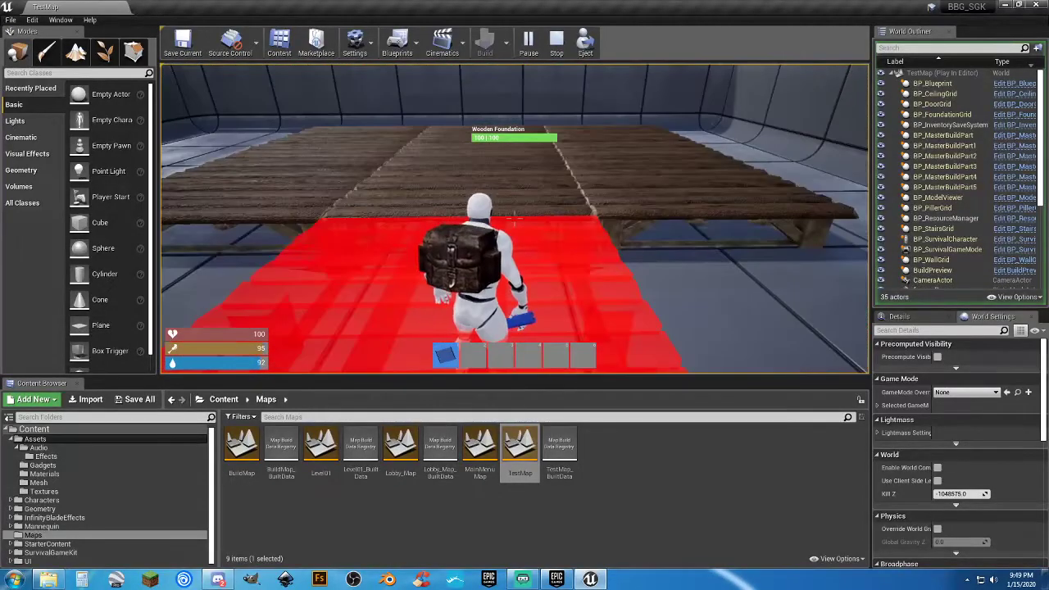
{"action": "right_click", "coordinate": [514, 218]}
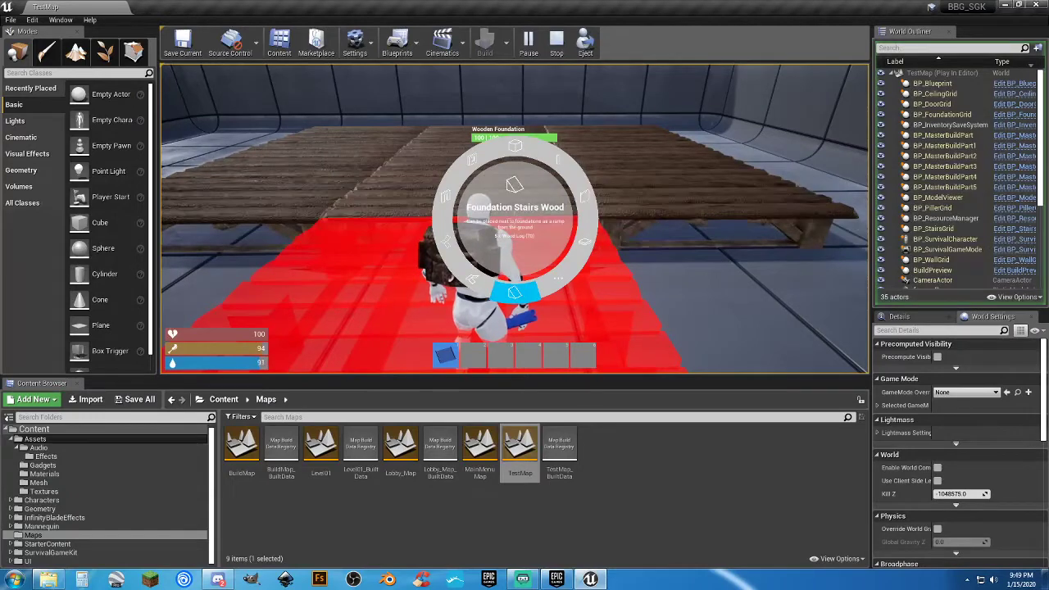
{"action": "left_click", "coordinate": [514, 219]}
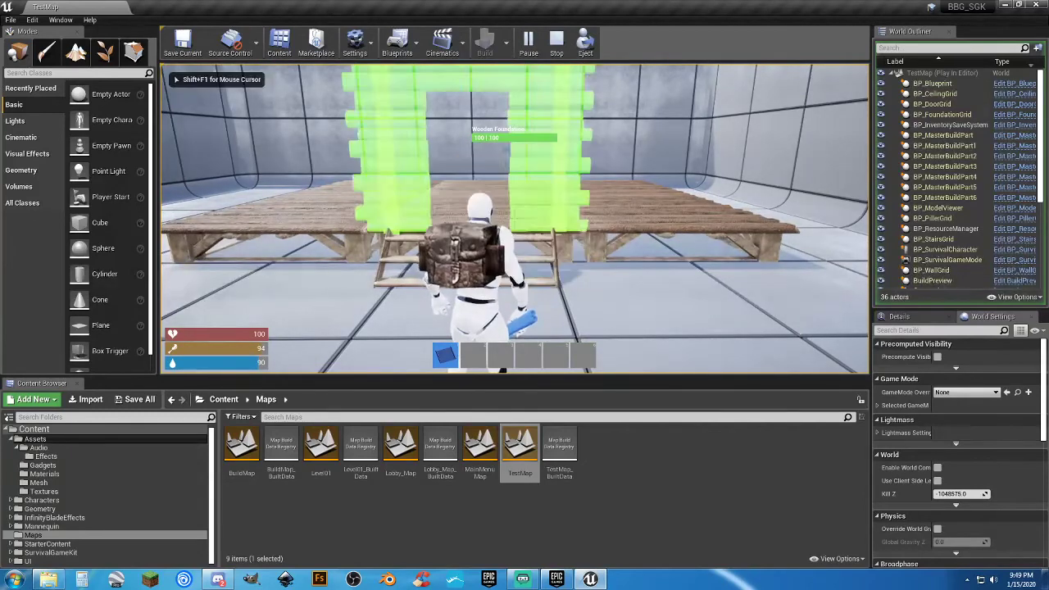
Lay Wooden Floor pieces as a ceiling on top of the window walls inside the house
{"action": "right_click", "coordinate": [514, 219]}
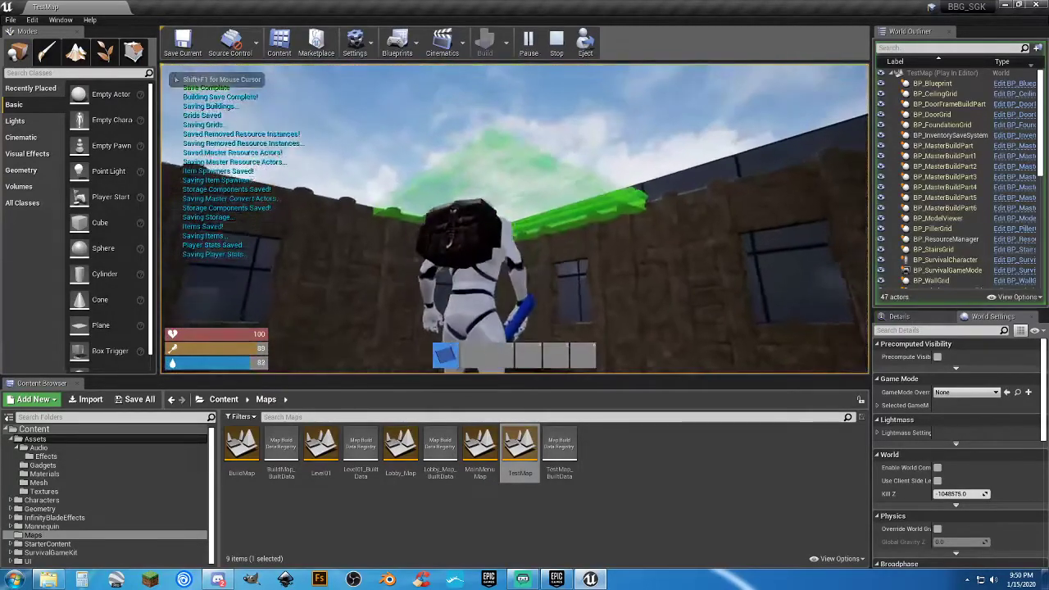
{"action": "left_click", "coordinate": [514, 218]}
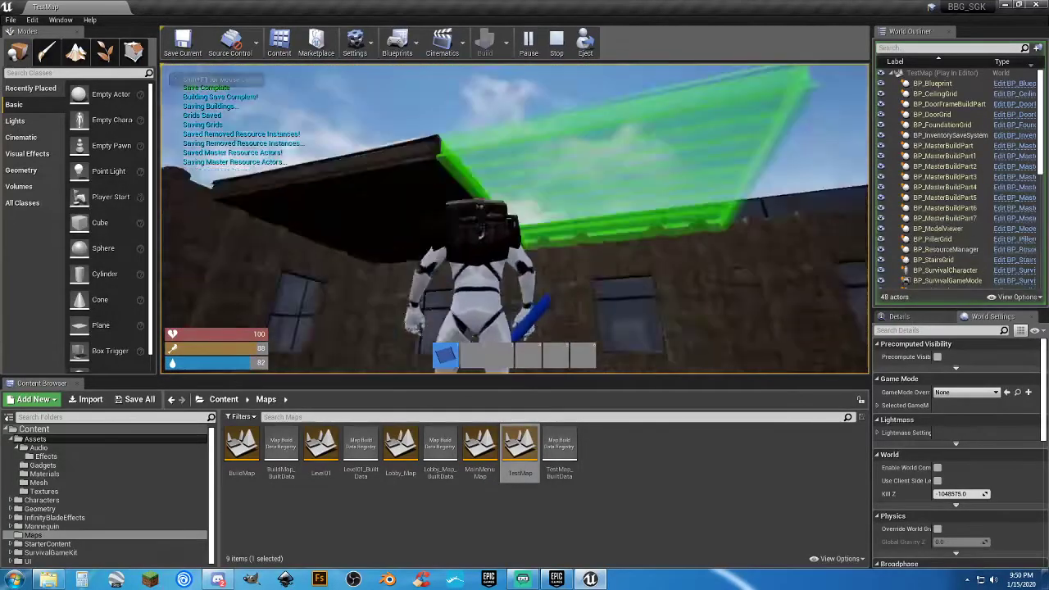
{"action": "left_click", "coordinate": [515, 218]}
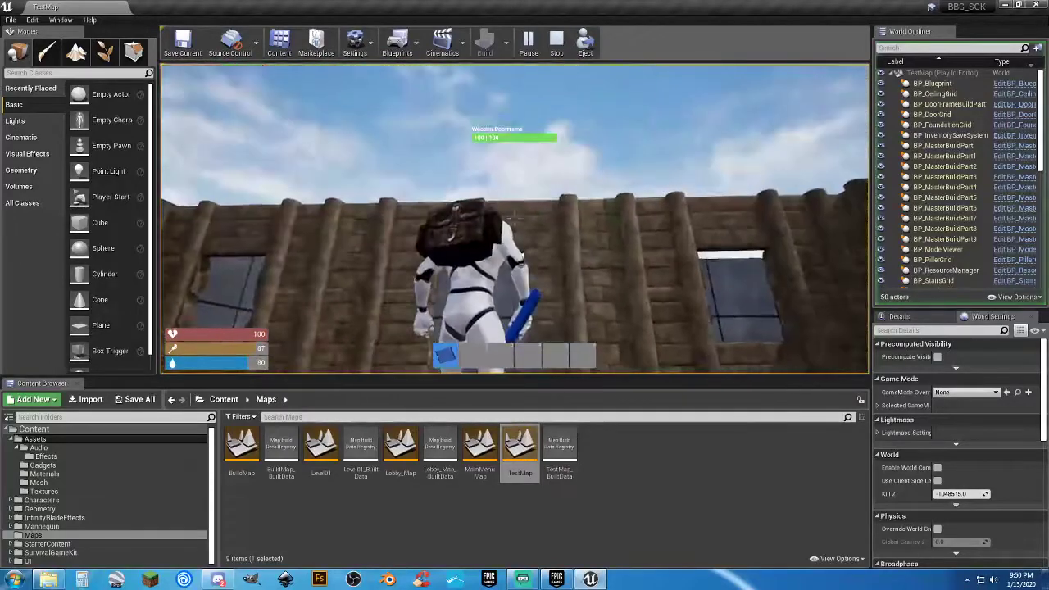
Stop the play test and set the Count of the BP_Wood_WI item to 1000
{"action": "key", "text": "Escape"}
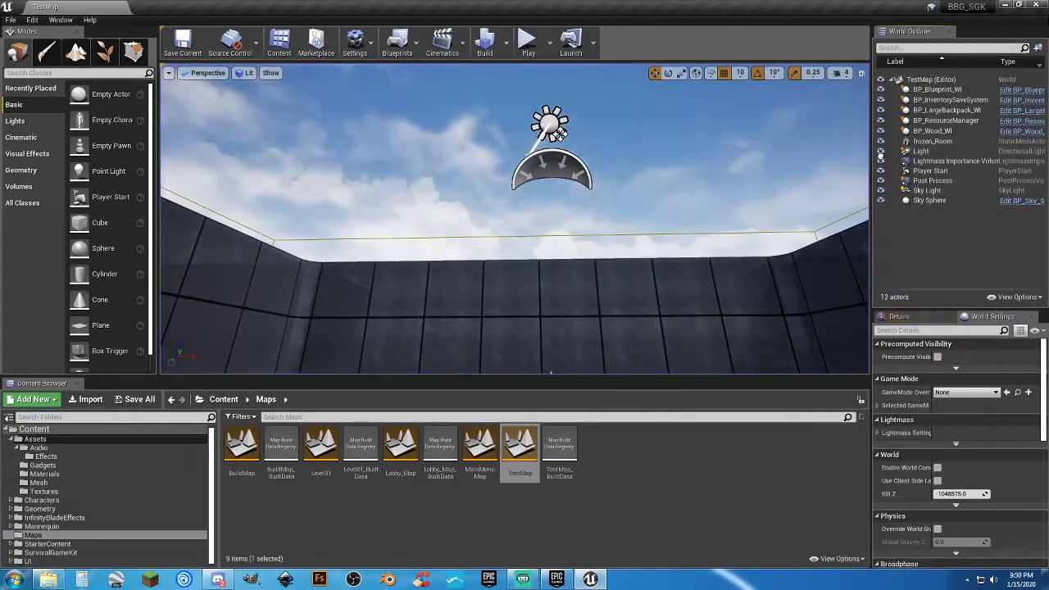
{"action": "right_click_drag", "start_coordinate": [684, 205], "coordinate": [652, 283]}
{"action": "mouse_move", "coordinate": [683, 230]}
{"action": "right_mouse_down"}
{"action": "mouse_move", "coordinate": [672, 246]}
{"action": "mouse_move", "coordinate": [677, 238]}
{"action": "right_mouse_up"}
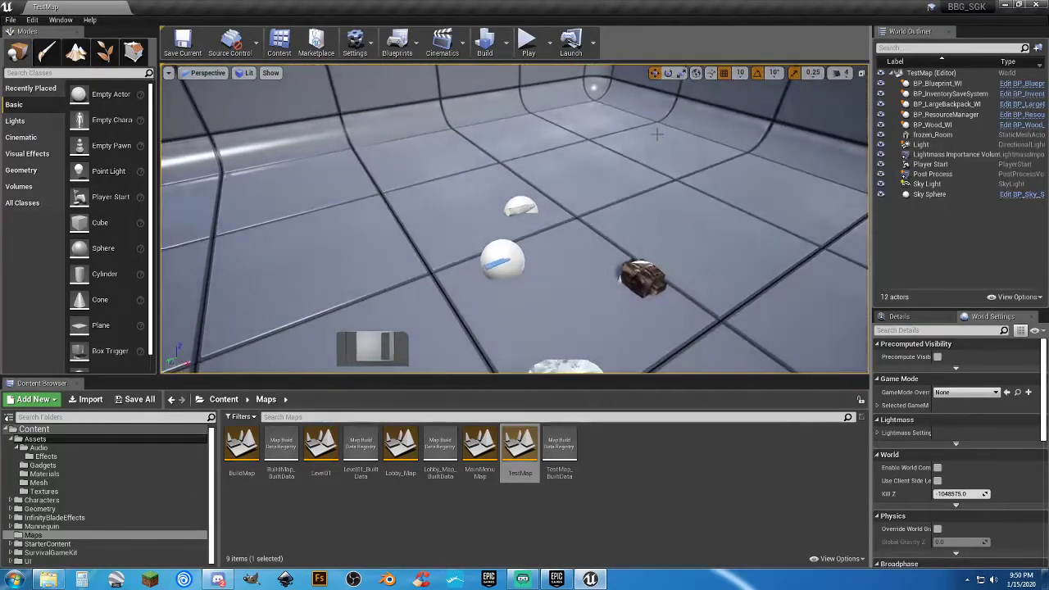
{"action": "left_click", "coordinate": [517, 211]}
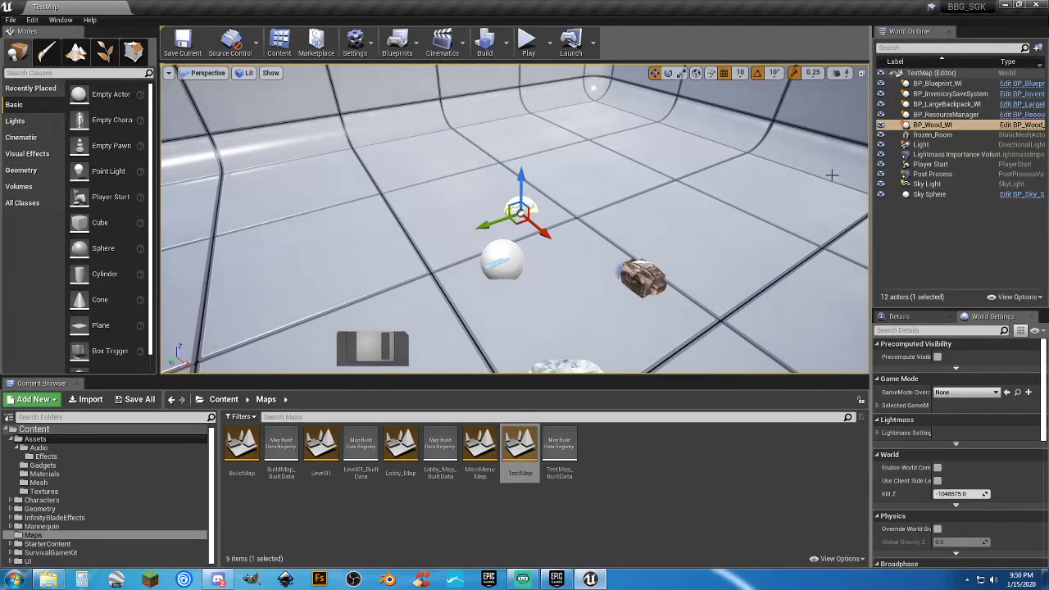
{"action": "left_click", "coordinate": [899, 316]}
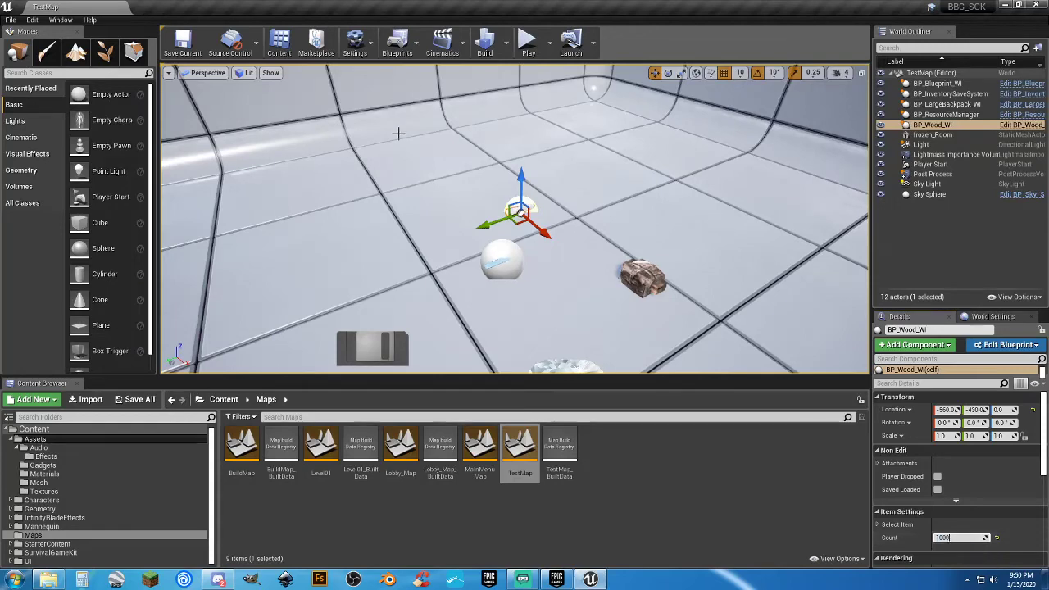
Play TestMap again and have the character pick up the Wood Log lying outside the house
{"action": "left_click", "coordinate": [527, 41]}
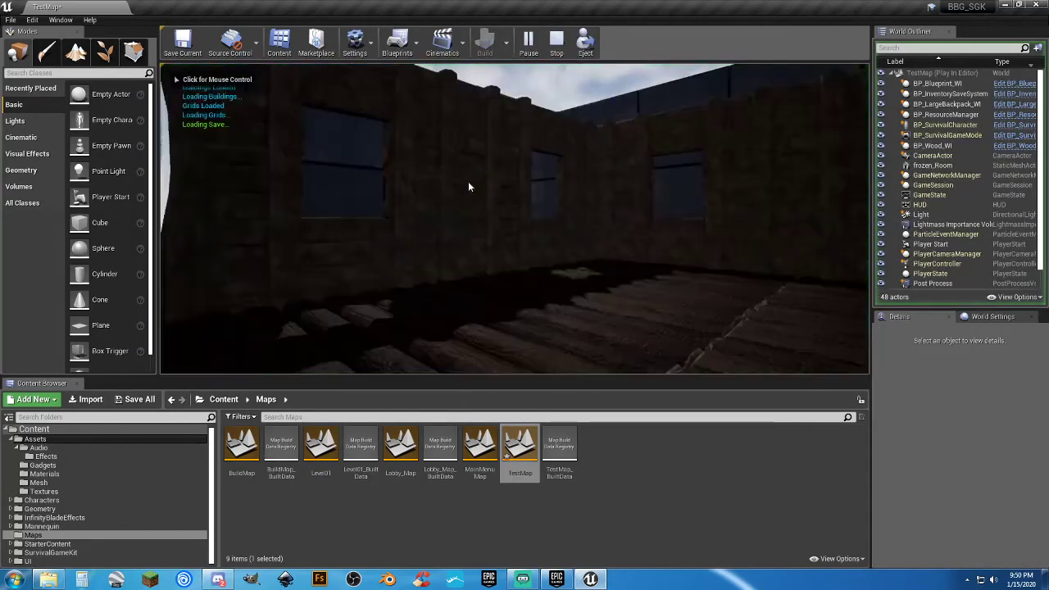
{"action": "left_click", "coordinate": [485, 195]}
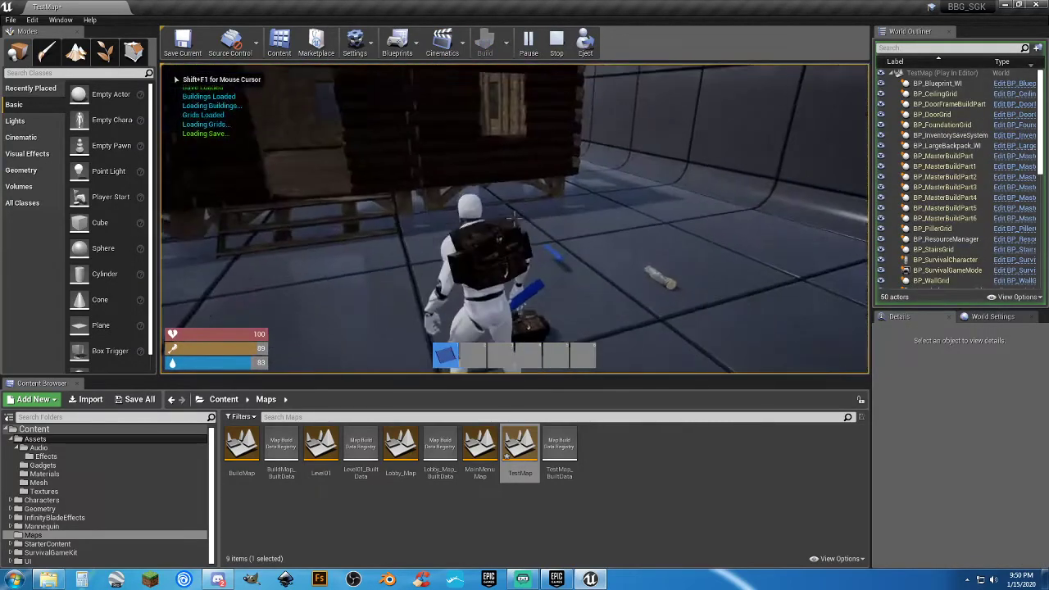
{"action": "key", "text": "w"}
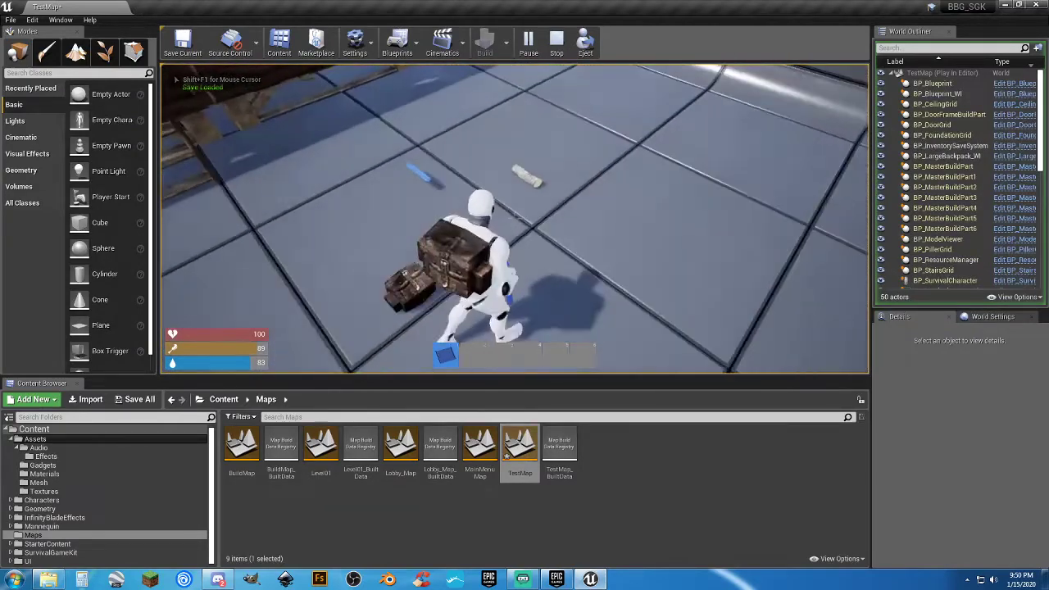
{"action": "key", "text": "w"}
{"action": "key", "text": "e"}
{"action": "key", "text": "w"}
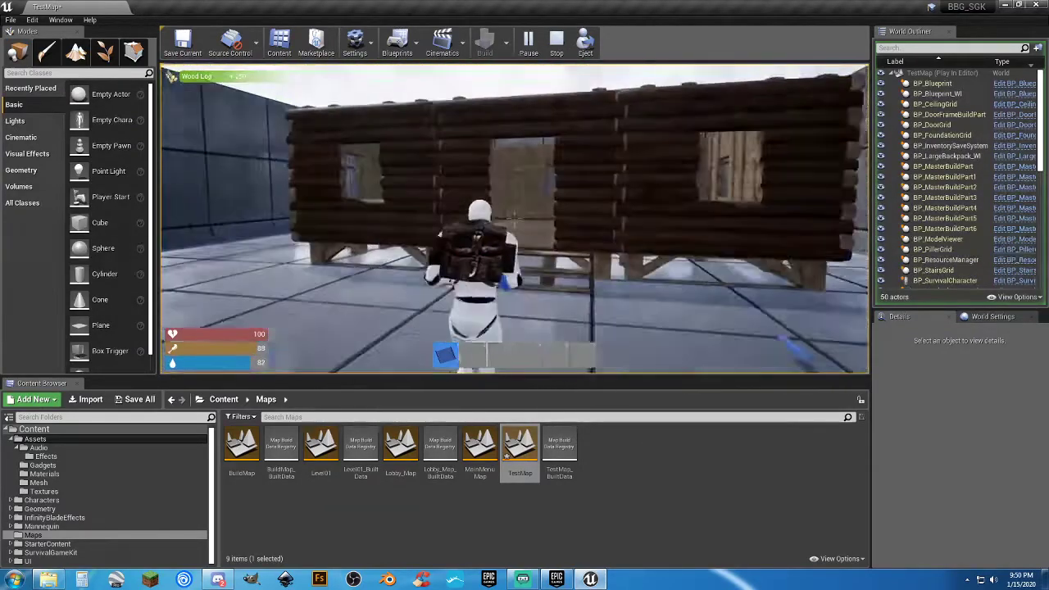
Enter the house and cover the ground-floor walls with Wooden Floor pieces, leaving an opening for stairs
{"action": "right_click", "coordinate": [516, 217]}
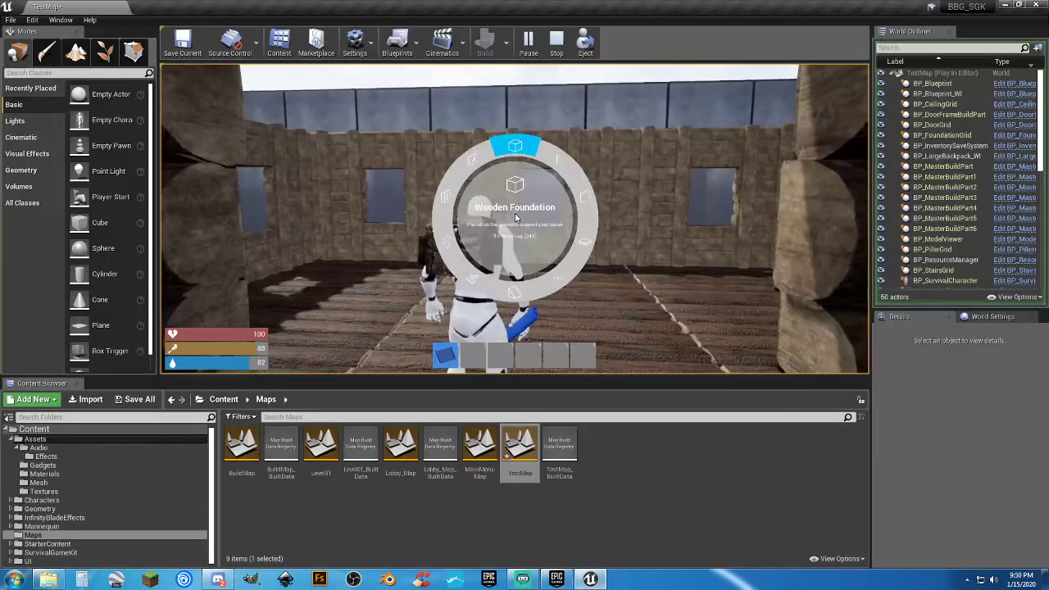
{"action": "left_click", "coordinate": [585, 239]}
{"action": "key", "text": "w"}
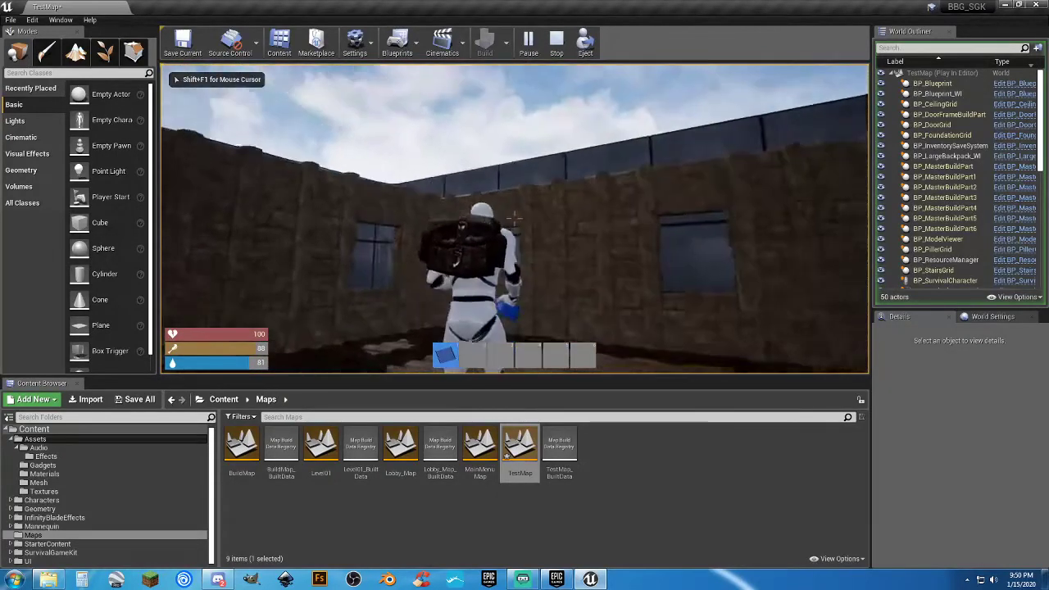
{"action": "left_click", "coordinate": [515, 215]}
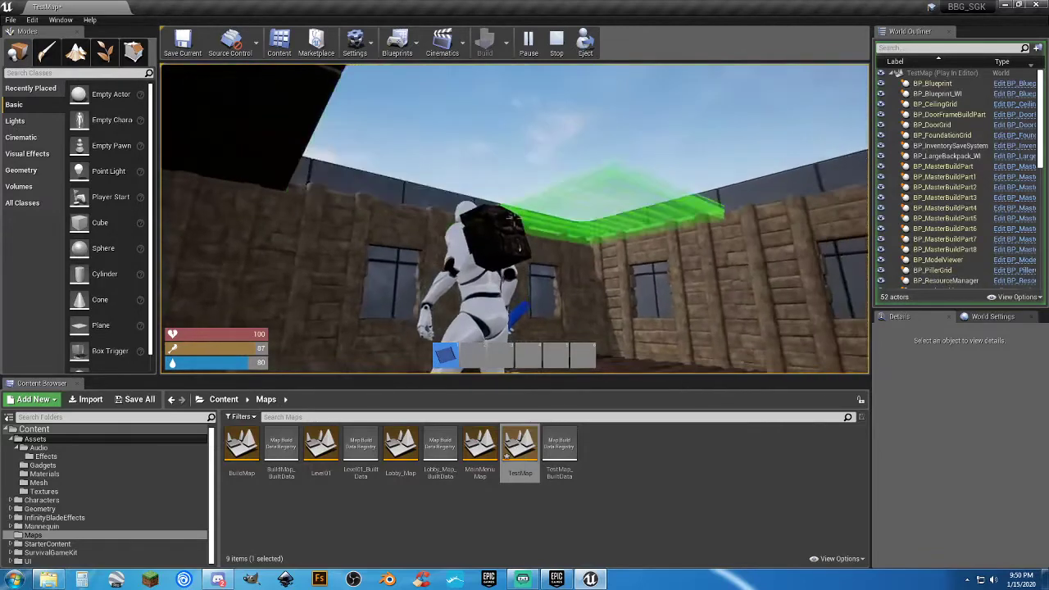
{"action": "left_click", "coordinate": [514, 219]}
{"action": "left_click", "coordinate": [515, 219]}
{"action": "left_click", "coordinate": [515, 219]}
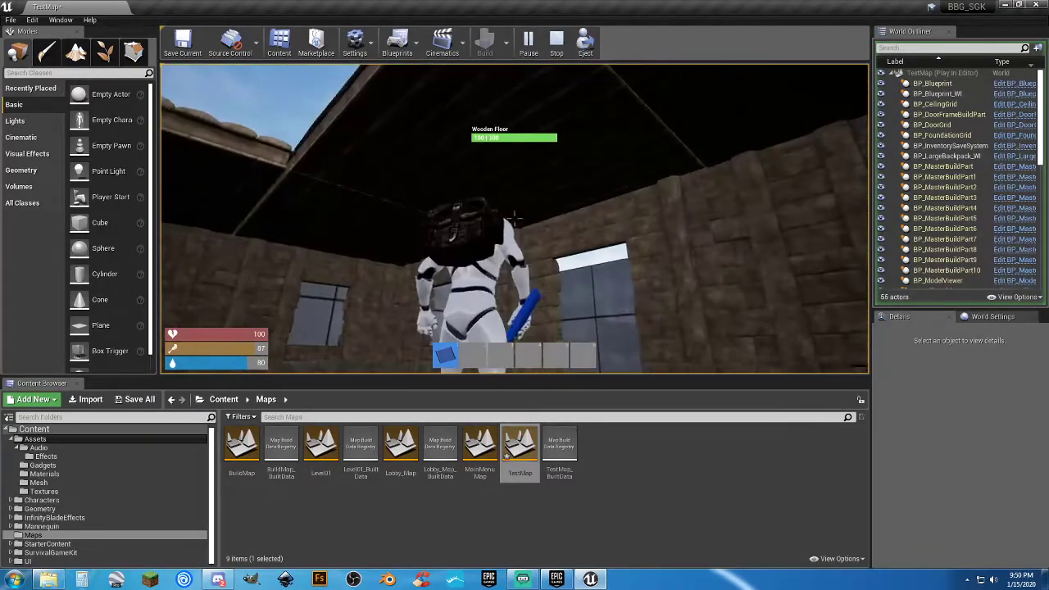
Enclose the upper storey by placing Wooden Window Frames around the edges of its floor
{"action": "right_click", "coordinate": [515, 219]}
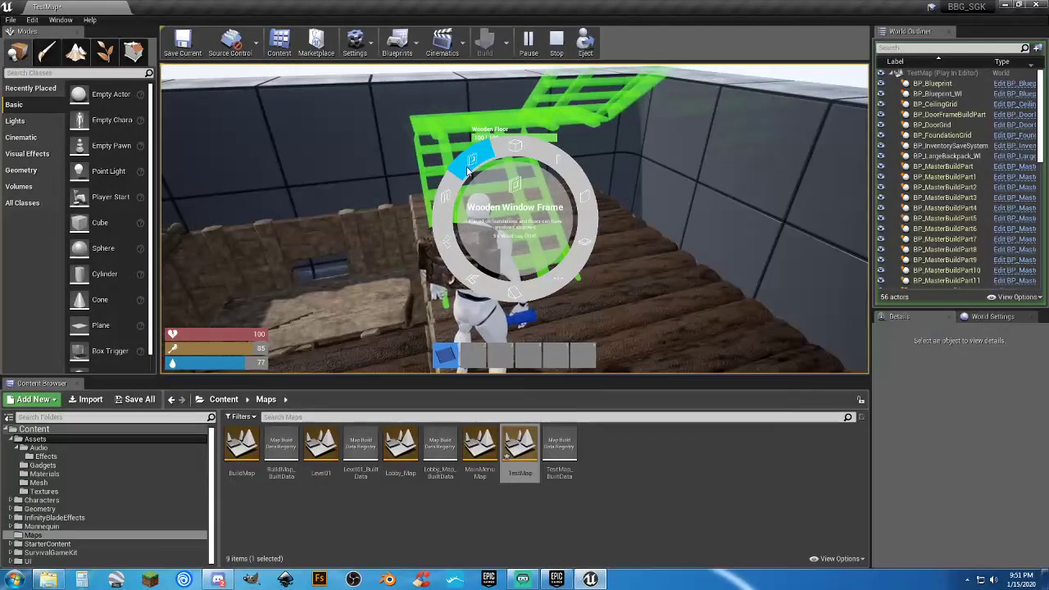
{"action": "left_click", "coordinate": [469, 170]}
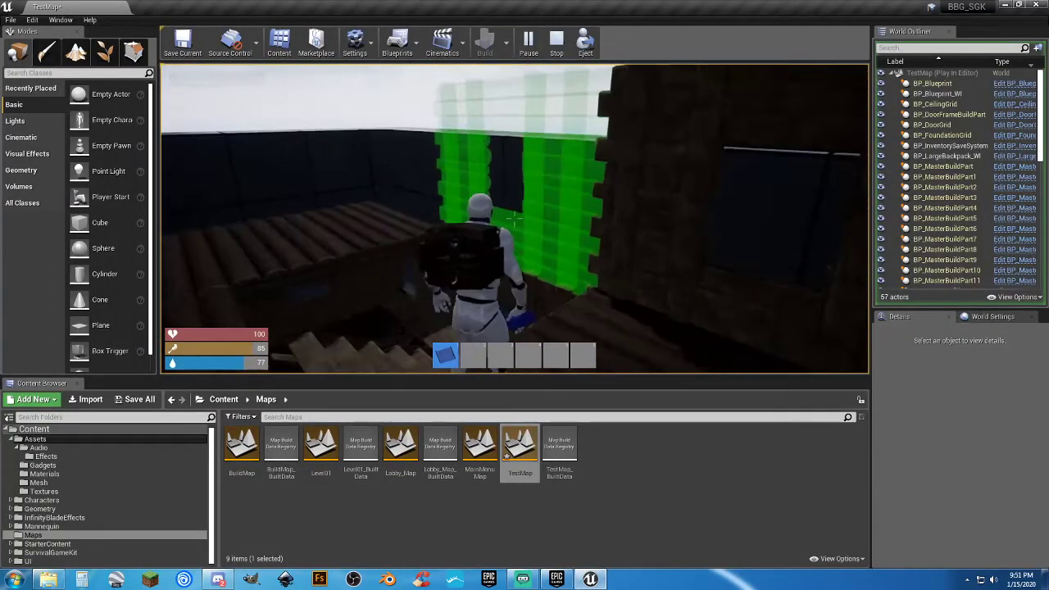
{"action": "left_click", "coordinate": [514, 216]}
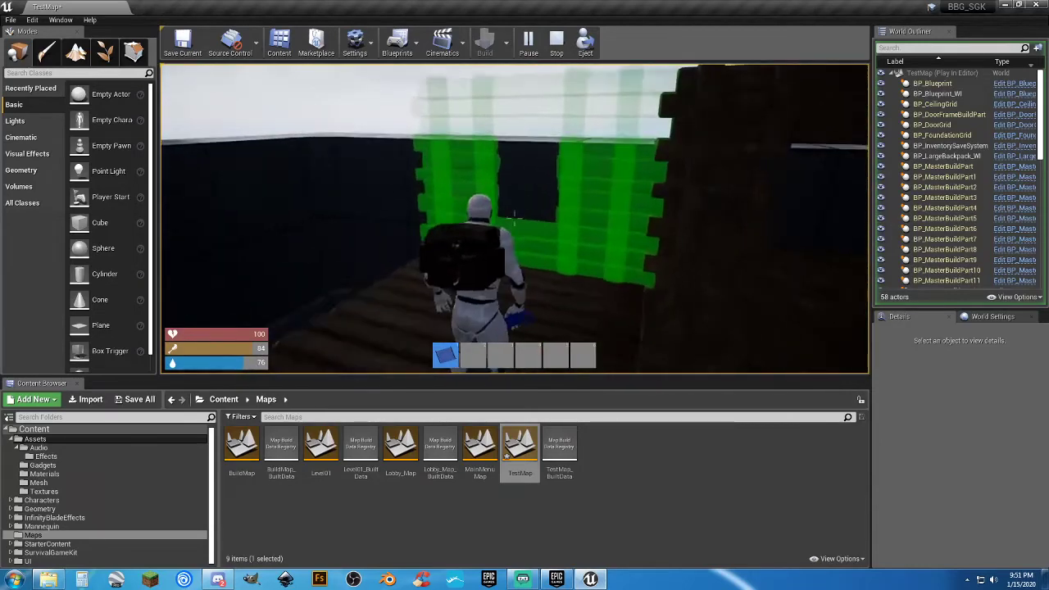
{"action": "left_click", "coordinate": [514, 218]}
{"action": "left_click", "coordinate": [514, 218]}
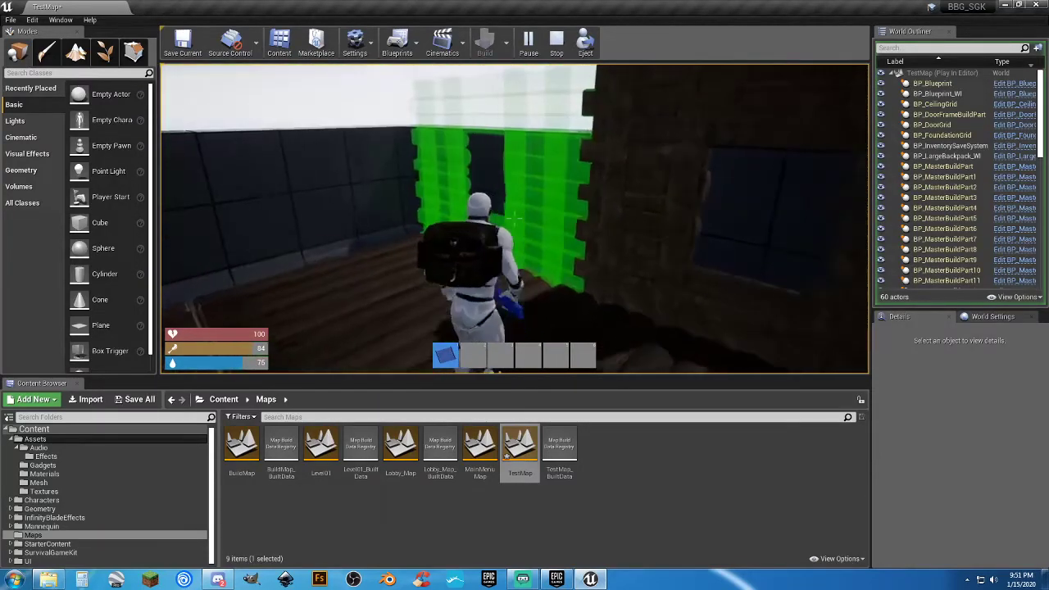
{"action": "left_click", "coordinate": [514, 218]}
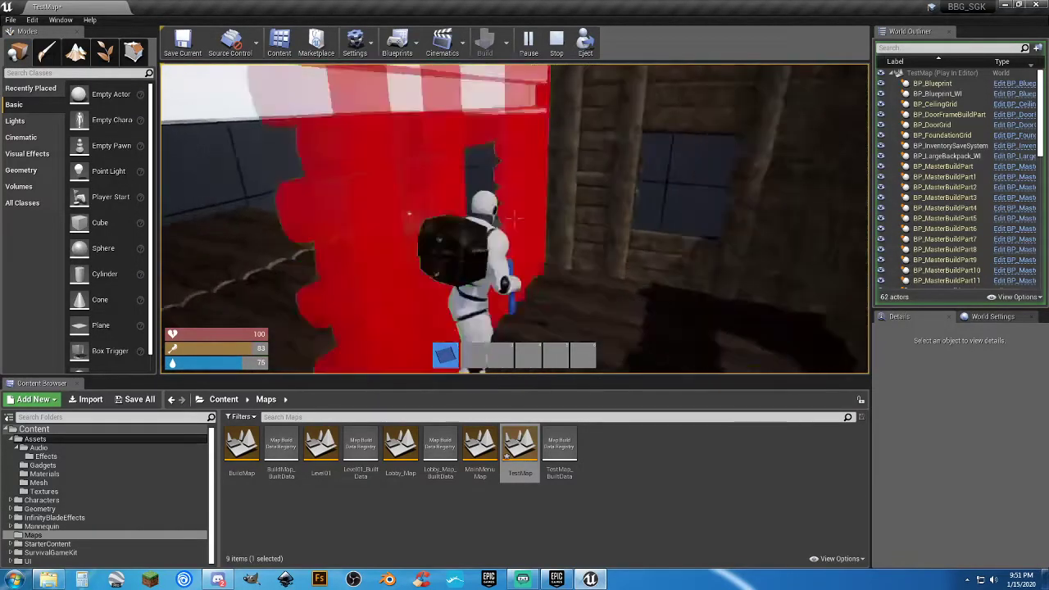
{"action": "left_click", "coordinate": [514, 218]}
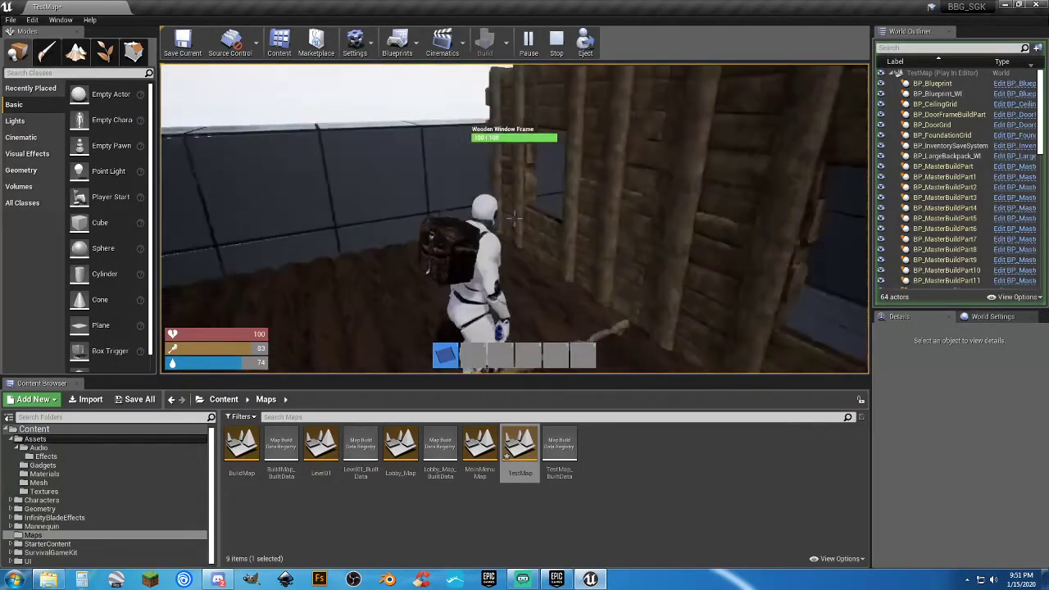
{"action": "left_click", "coordinate": [514, 218]}
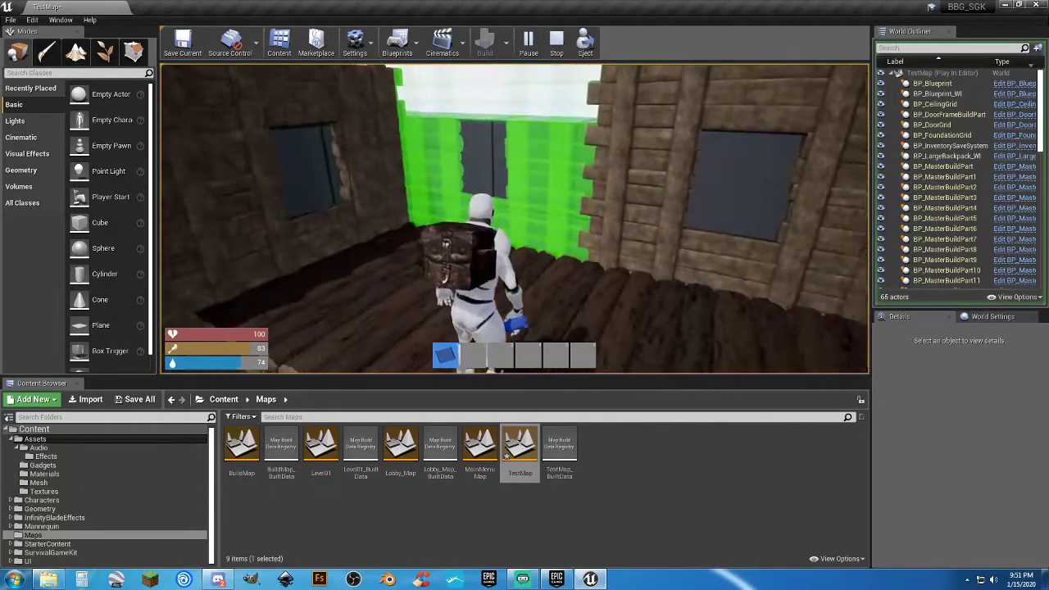
{"action": "left_click", "coordinate": [514, 218]}
Roof the upper storey with adjoining Wooden Floor pieces on top of the window frames
{"action": "right_click", "coordinate": [515, 218]}
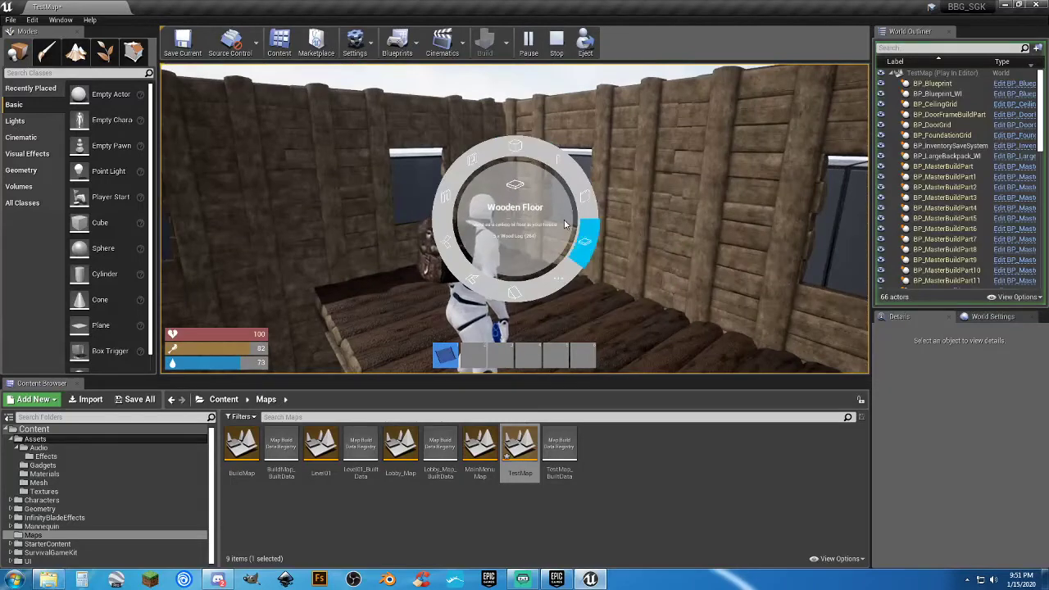
{"action": "left_click", "coordinate": [578, 244]}
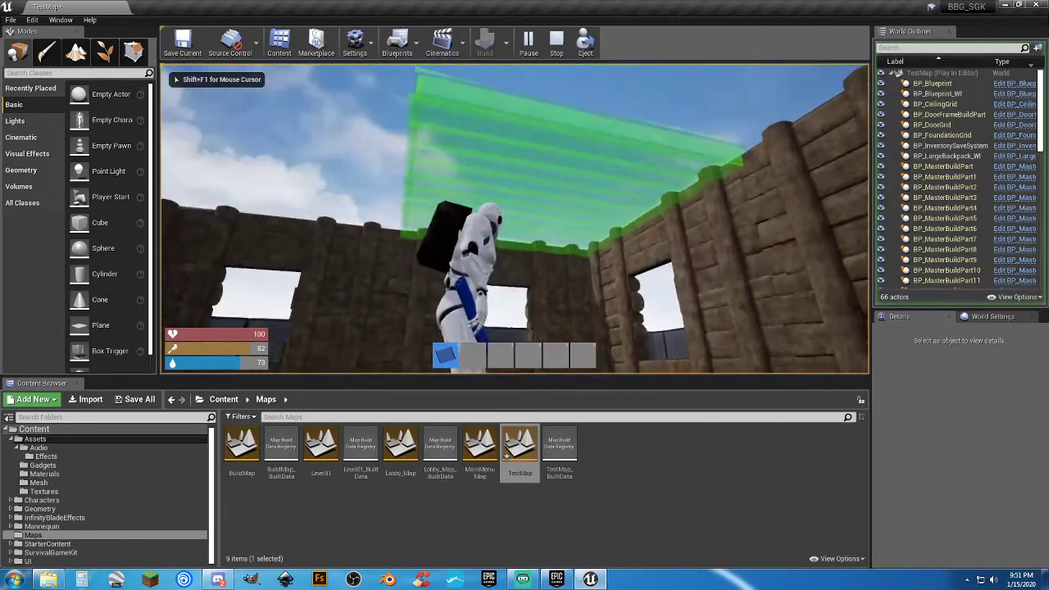
{"action": "left_click", "coordinate": [514, 217]}
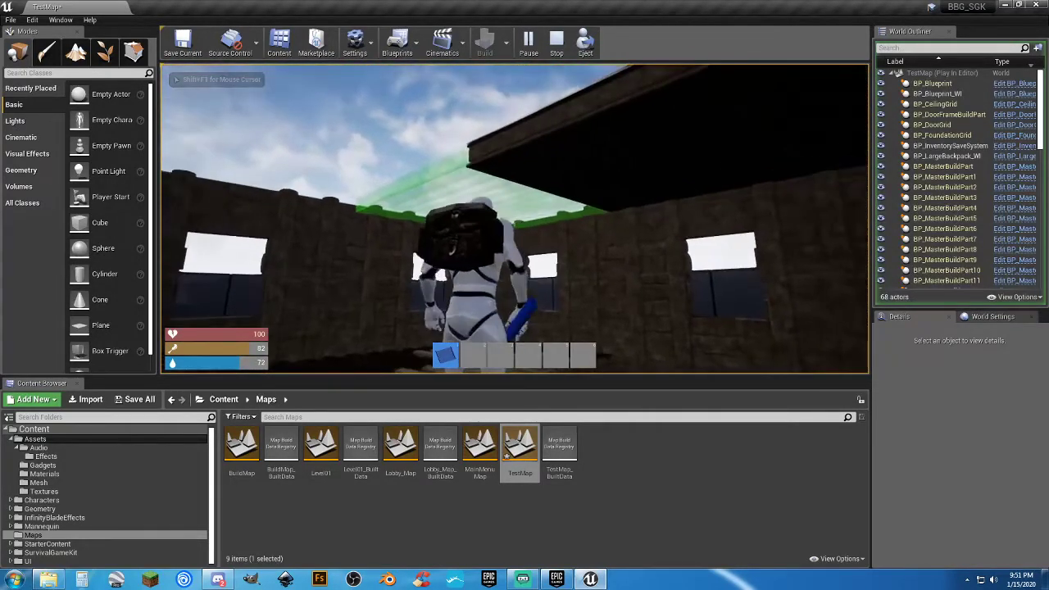
{"action": "left_click", "coordinate": [514, 218]}
{"action": "left_click", "coordinate": [514, 216]}
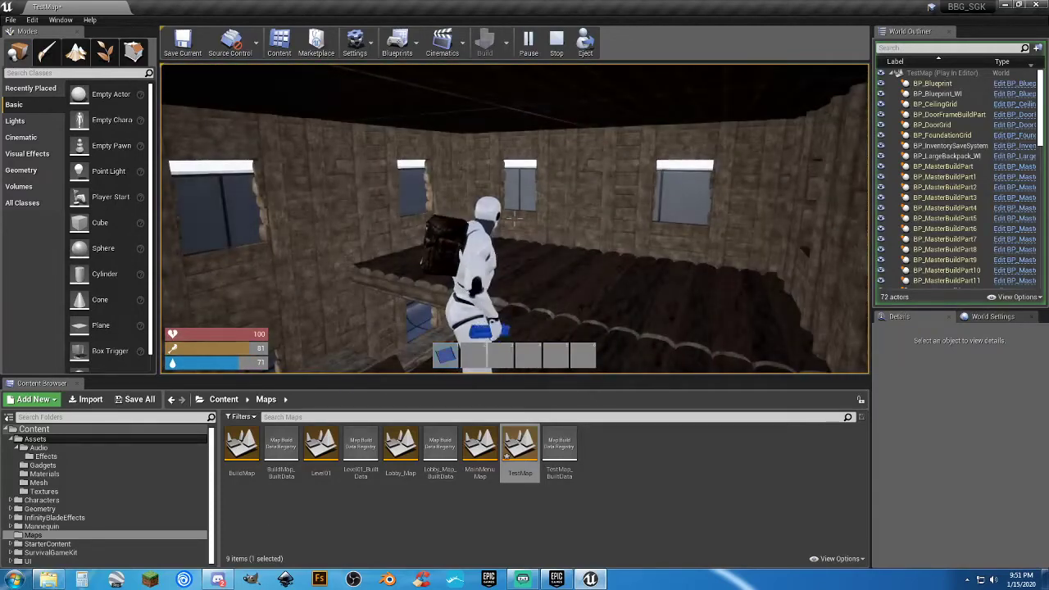
Put the Blueprint away, walk the character outside, then re-equip it and fit a Wooden Door into the entrance door frame
{"action": "key", "text": "1"}
{"action": "key", "text": "w"}
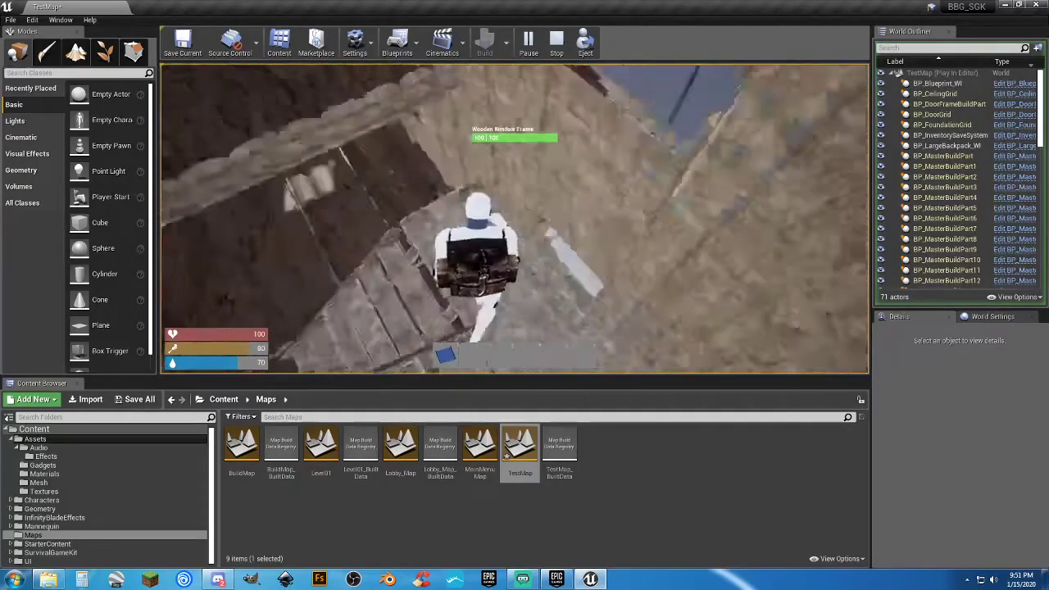
{"action": "key", "text": "w"}
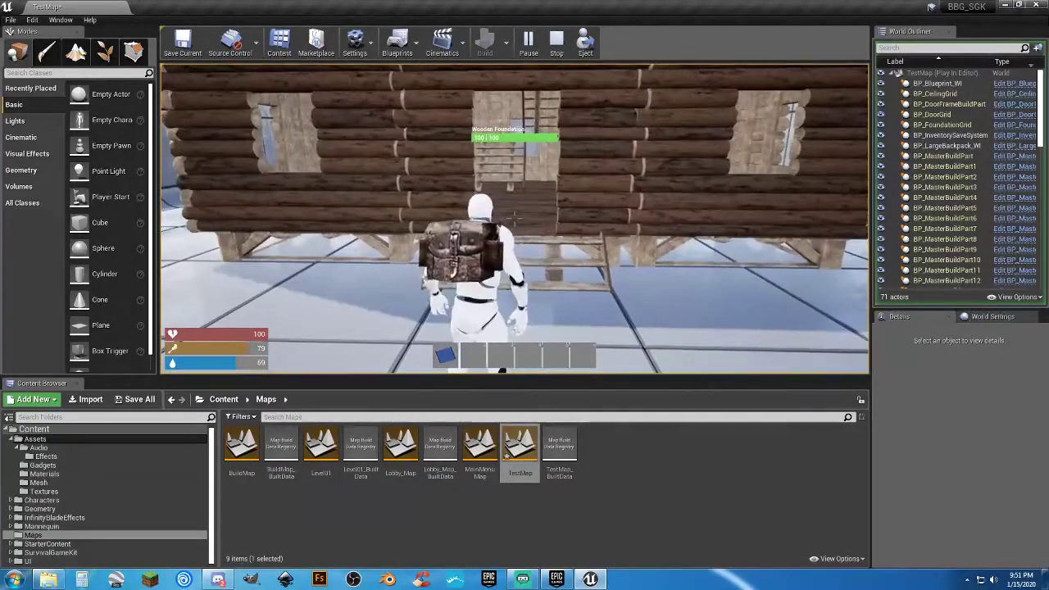
{"action": "key", "text": "1"}
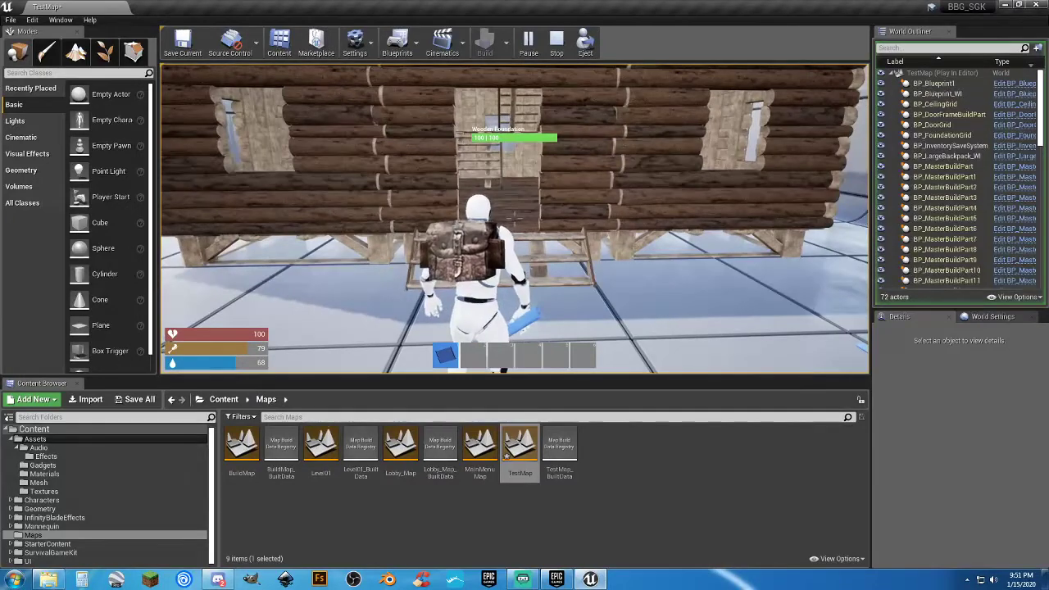
{"action": "right_click", "coordinate": [515, 219]}
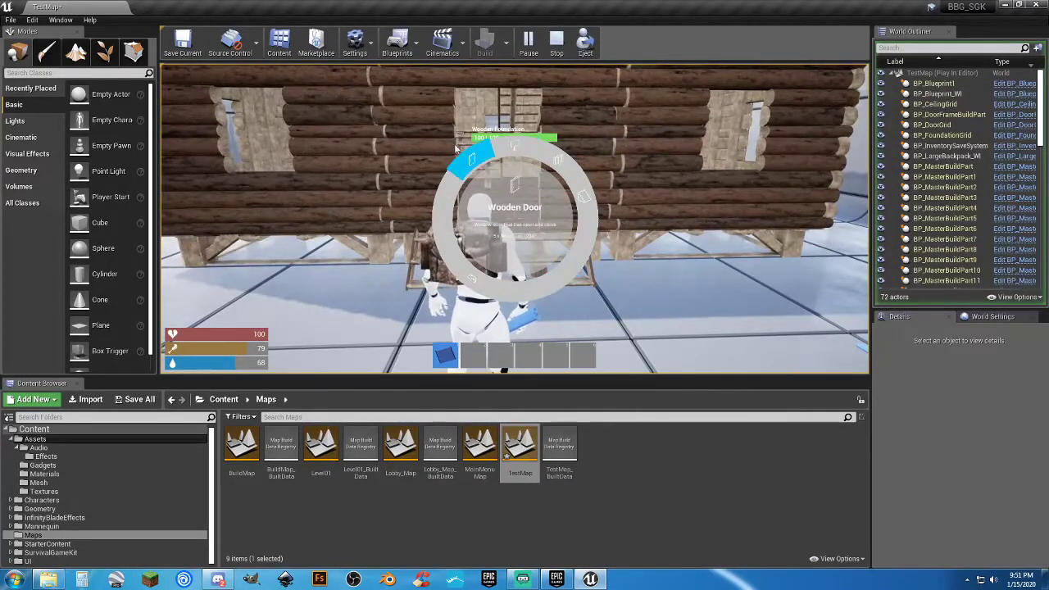
{"action": "left_click", "coordinate": [469, 164]}
{"action": "left_click", "coordinate": [515, 219]}
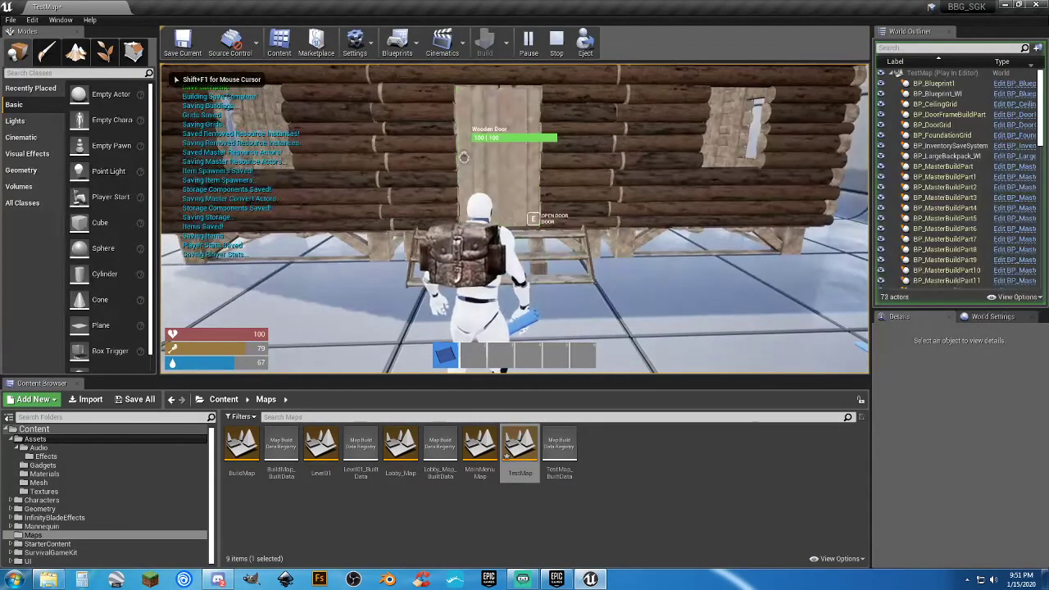
Choose Wood Window Shutters from the build wheel and fit them into the front ground-floor window frames on both sides of the door
{"action": "right_click", "coordinate": [515, 219]}
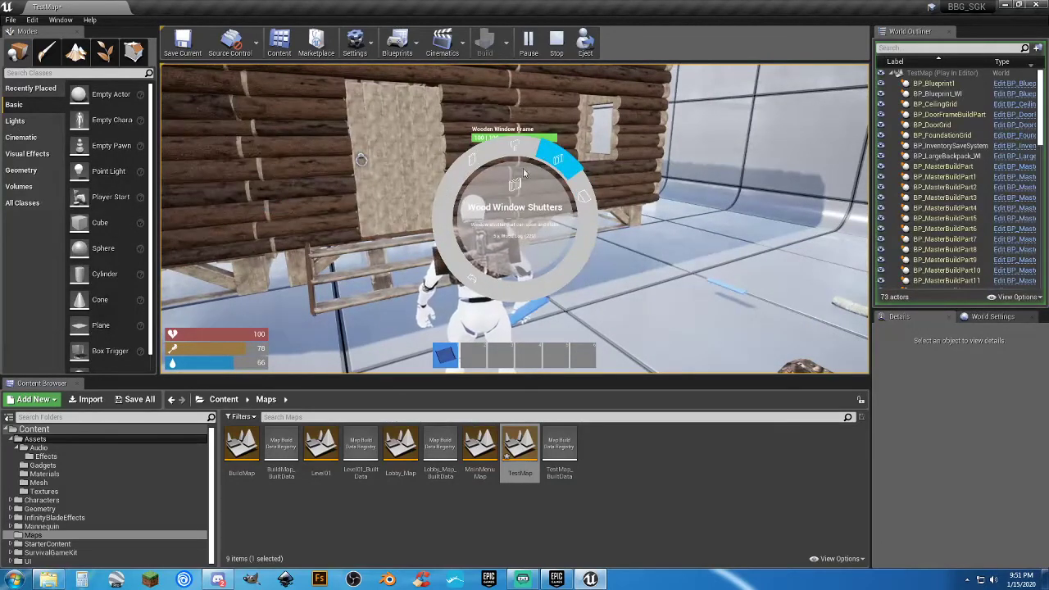
{"action": "left_click", "coordinate": [476, 166]}
{"action": "key", "text": "q"}
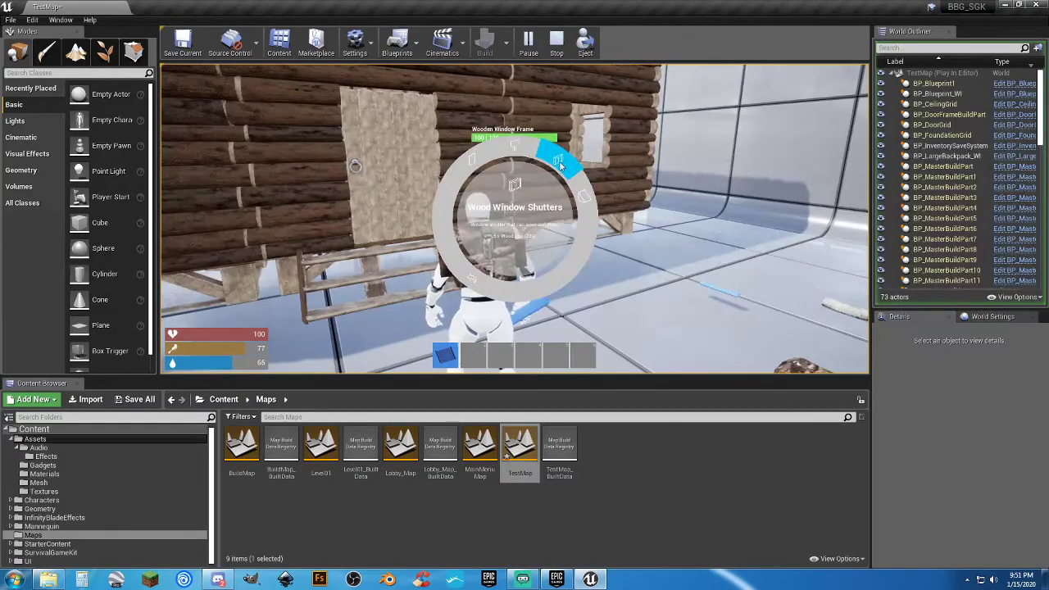
{"action": "key", "text": "q"}
{"action": "left_click", "coordinate": [515, 220]}
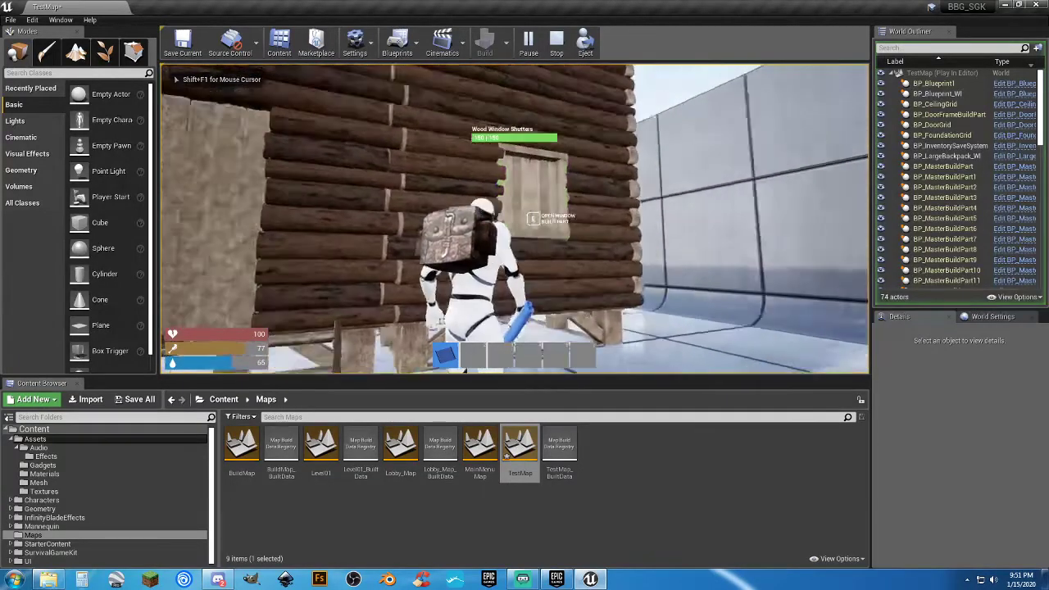
{"action": "left_click", "coordinate": [515, 219]}
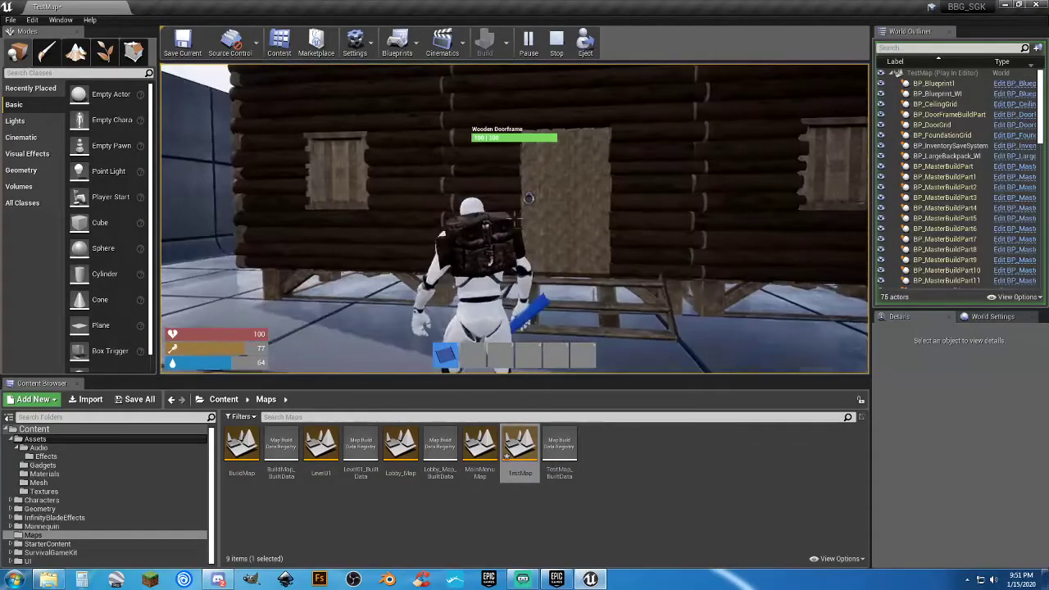
Enter the house through the door and fit Wood Window Shutters into the remaining ground-floor window frames from inside
{"action": "key", "text": "w"}
{"action": "key", "text": "e"}
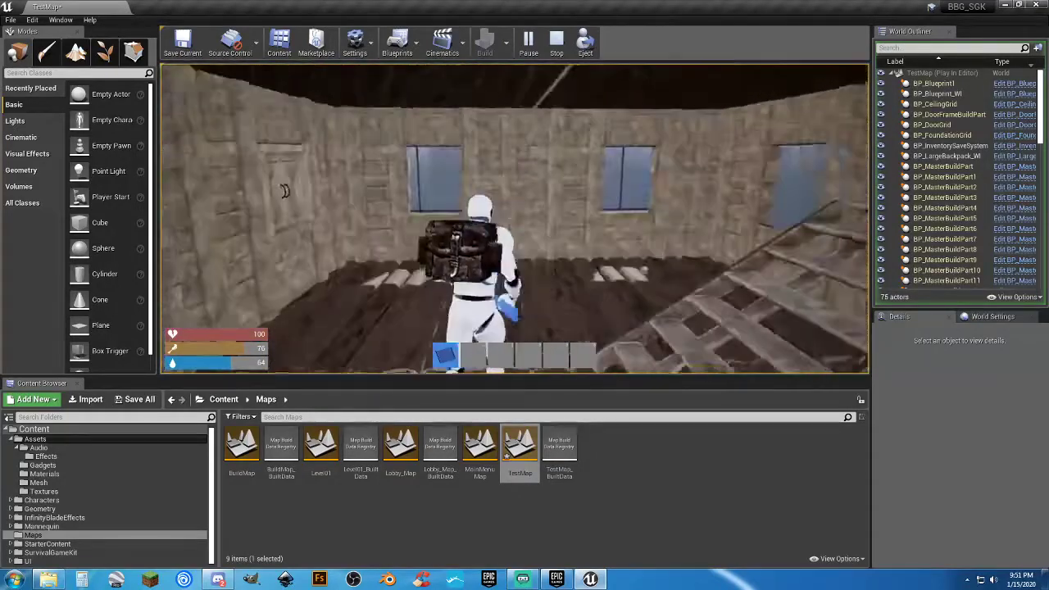
{"action": "left_click", "coordinate": [514, 212]}
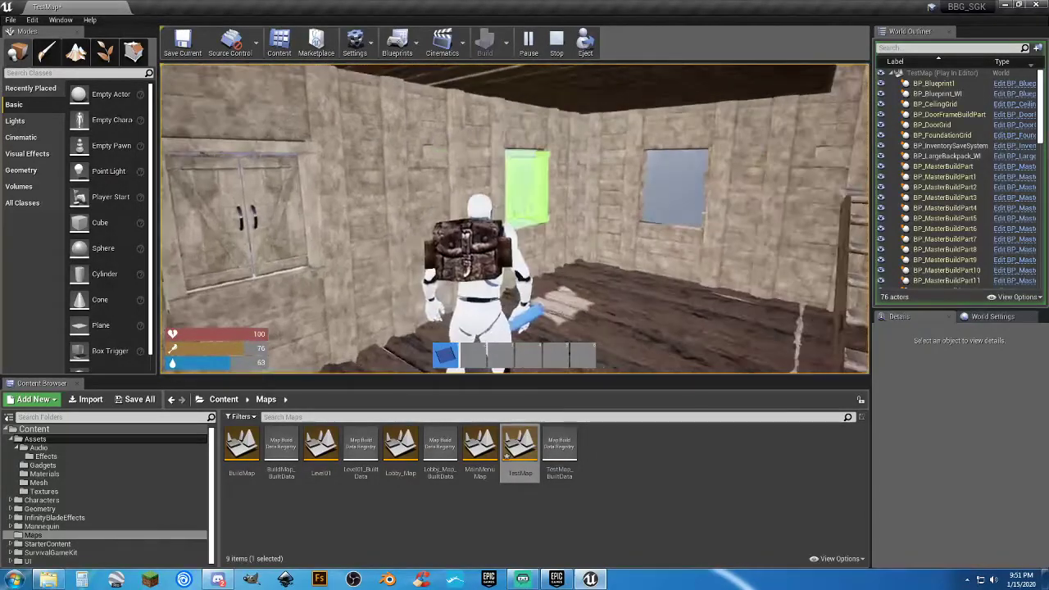
{"action": "left_click", "coordinate": [515, 220]}
{"action": "left_click", "coordinate": [514, 212]}
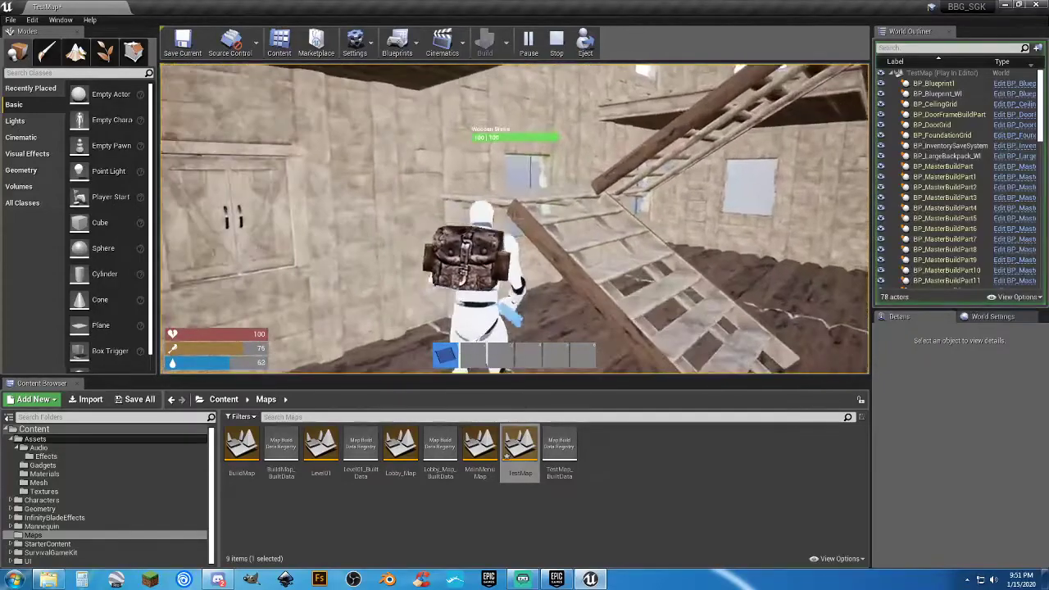
{"action": "key", "text": "d"}
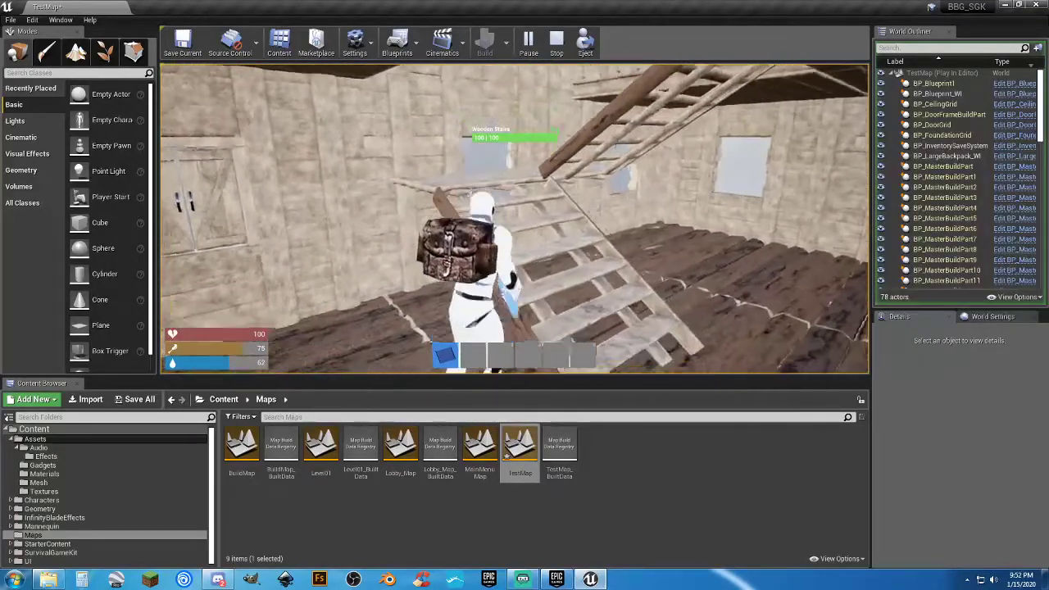
{"action": "key", "text": "w"}
{"action": "left_click", "coordinate": [515, 219]}
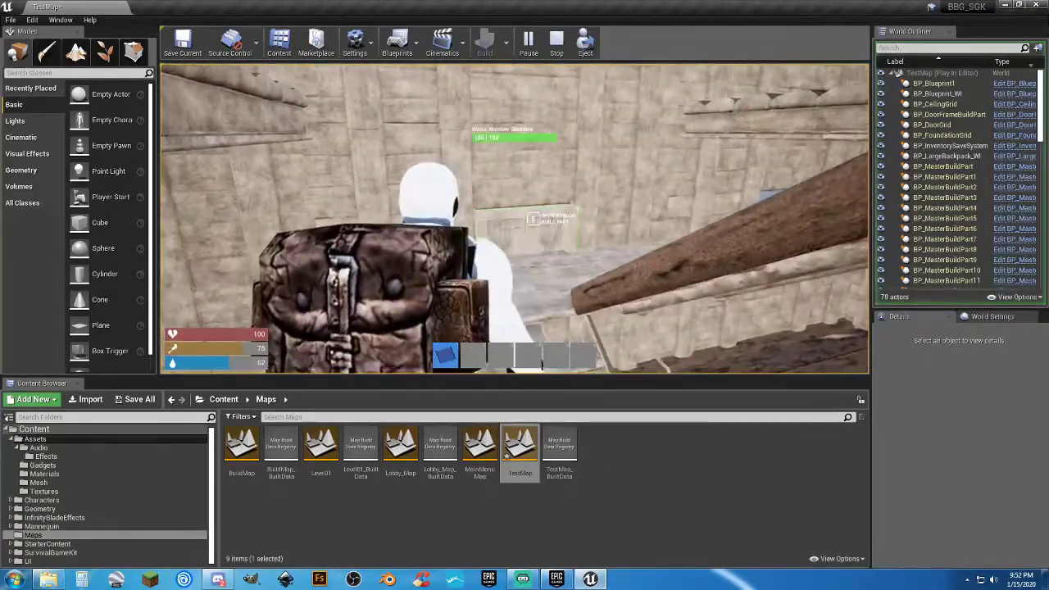
Walk the character through the house and out to the backpack on the ground, and save the game progress
{"action": "key", "text": "w"}
{"action": "key", "text": "w"}
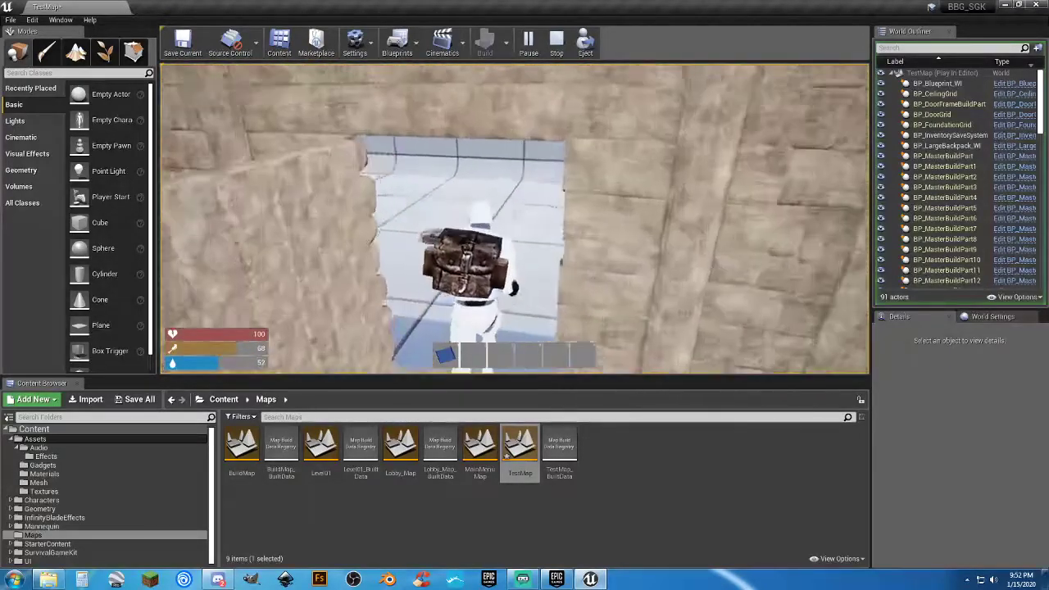
{"action": "key", "text": "w"}
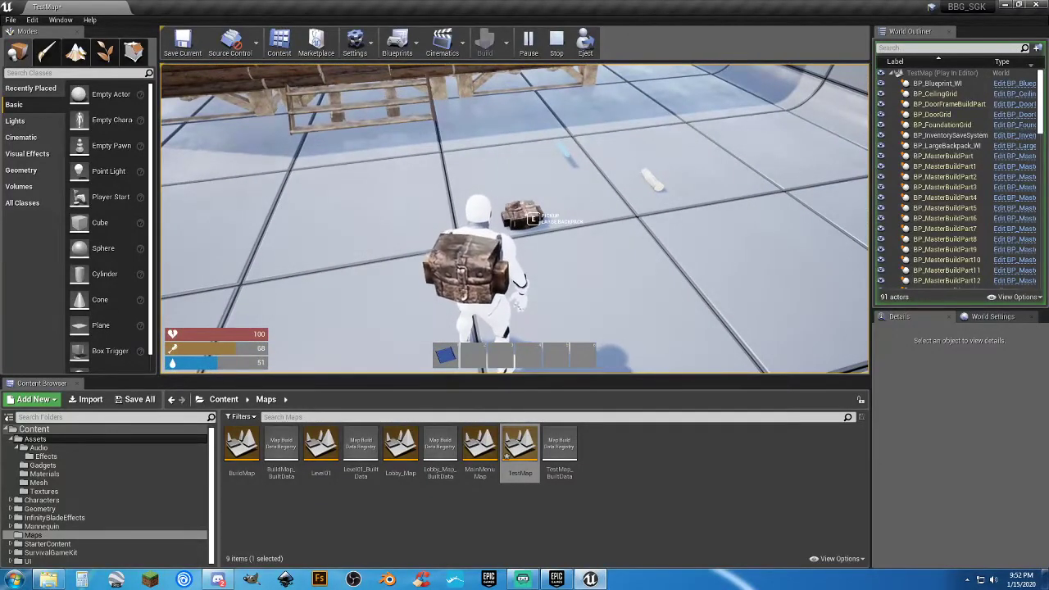
{"action": "key", "text": "F5"}
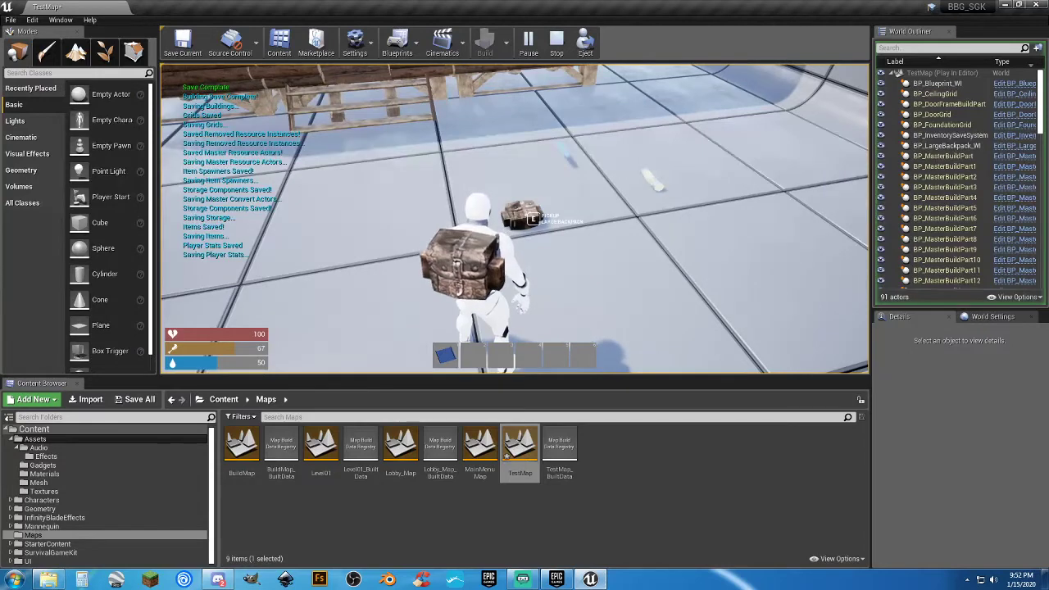
Walk past the pickups, view the finished house from outside, and end the play session
{"action": "key", "text": "d"}
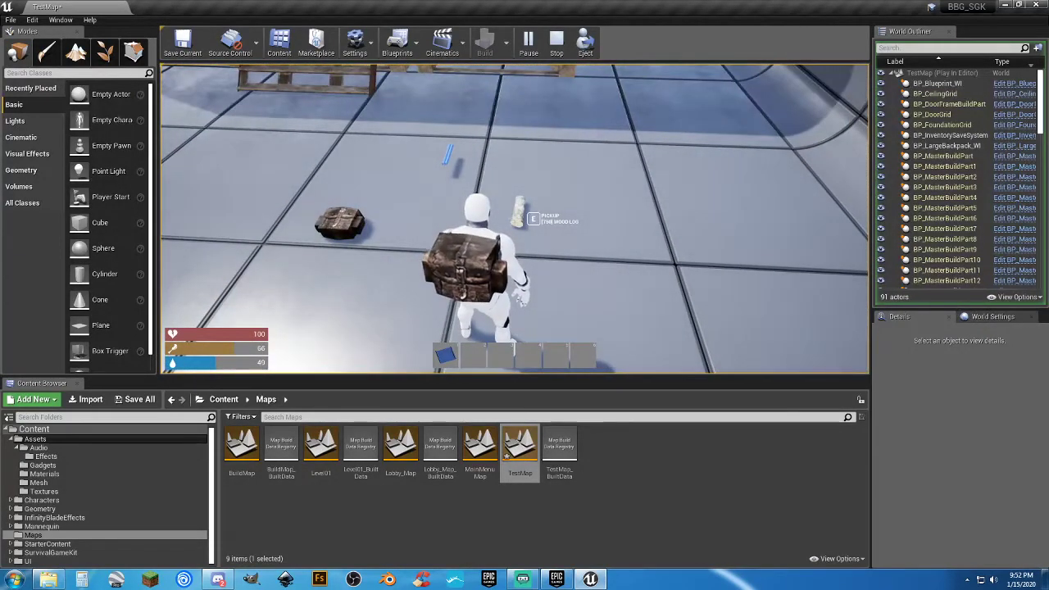
{"action": "key", "text": "a"}
{"action": "key", "text": "e"}
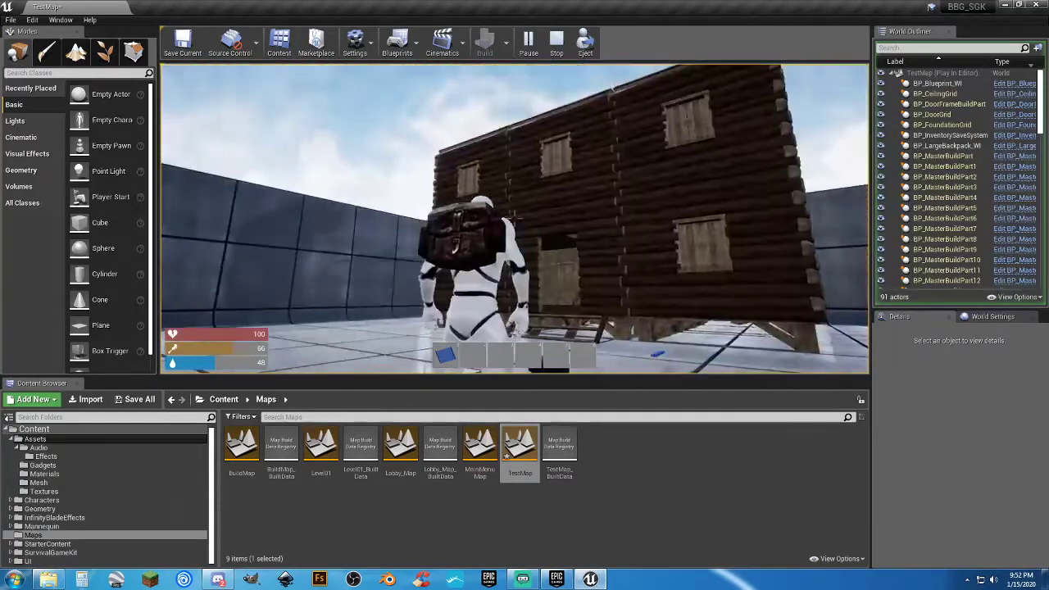
{"action": "key", "text": "w"}
{"action": "key", "text": "Escape"}
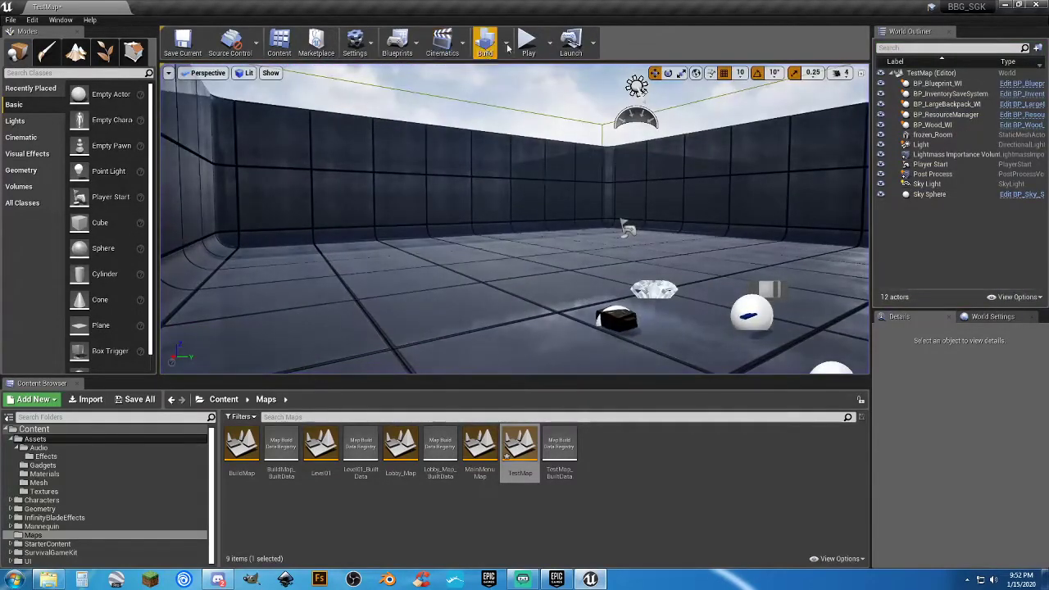
Play TestMap again to check that the saved house loads, walk around and through it, and end the session
{"action": "left_click", "coordinate": [528, 39]}
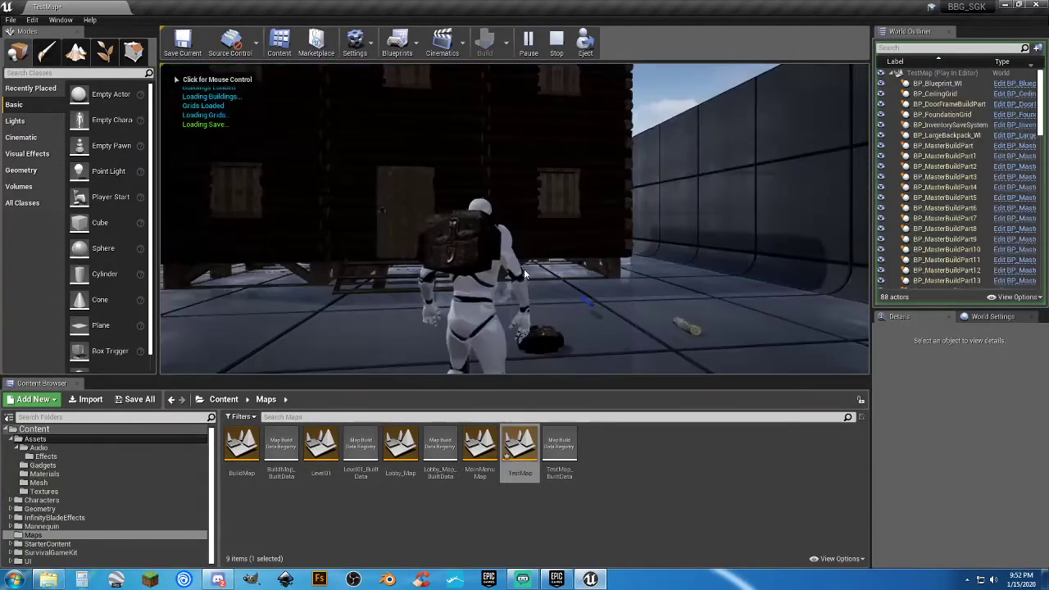
{"action": "left_click", "coordinate": [525, 274]}
{"action": "key", "text": "w"}
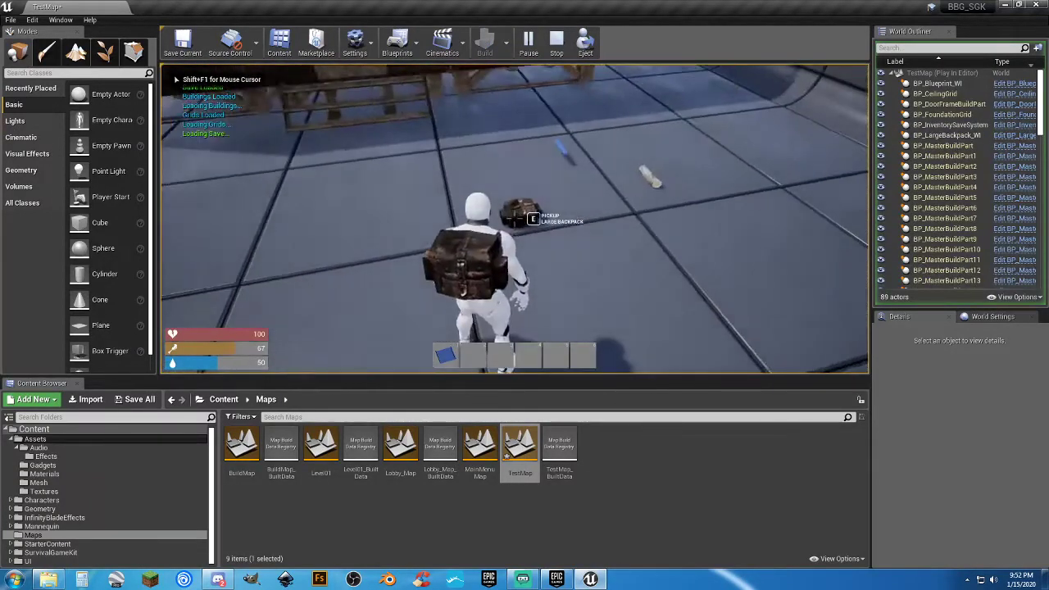
{"action": "key", "text": "w"}
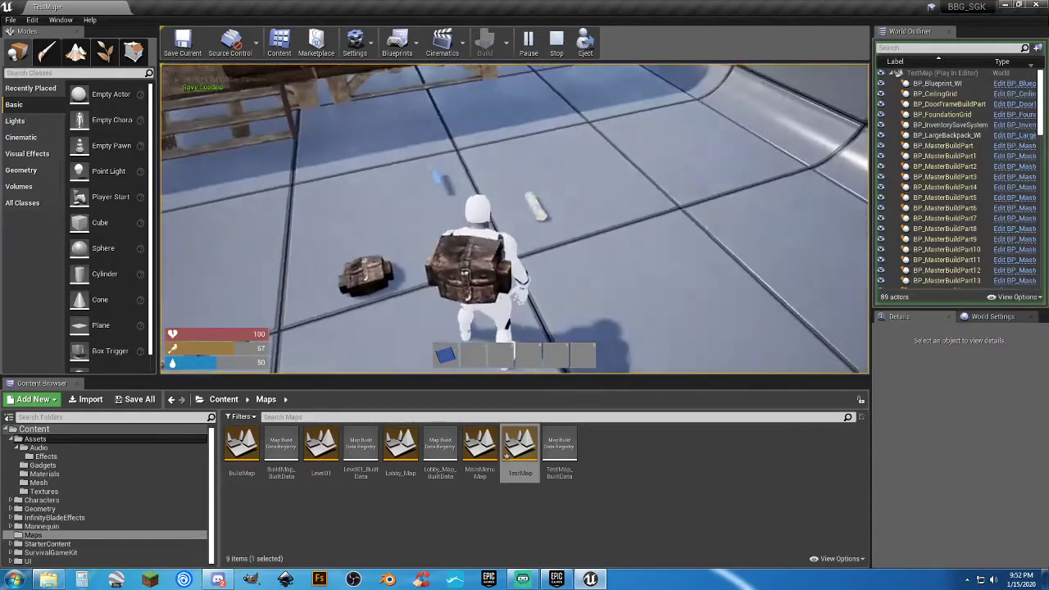
{"action": "key", "text": "w"}
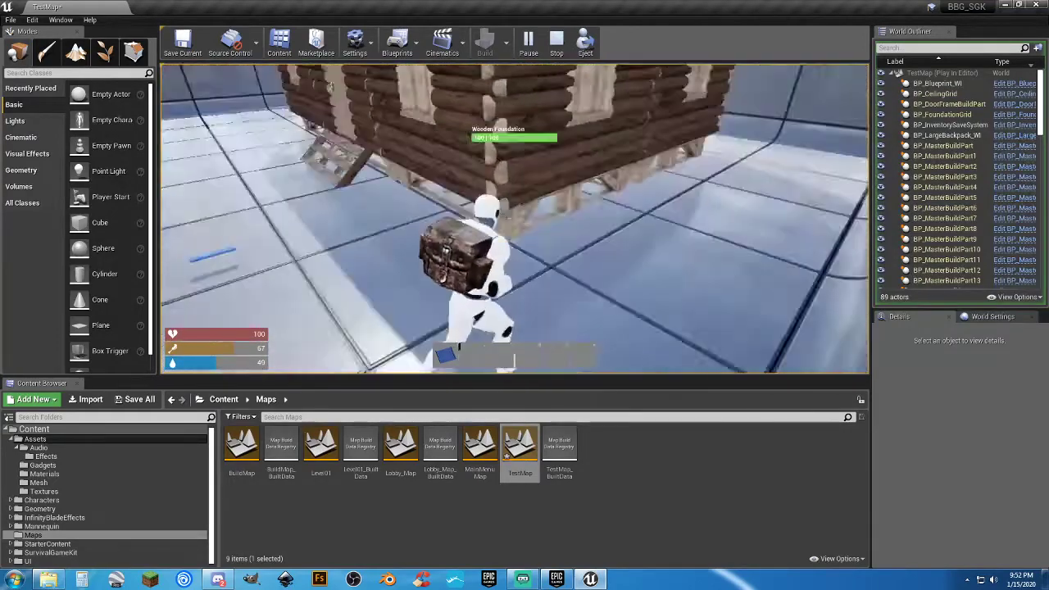
{"action": "key", "text": "w"}
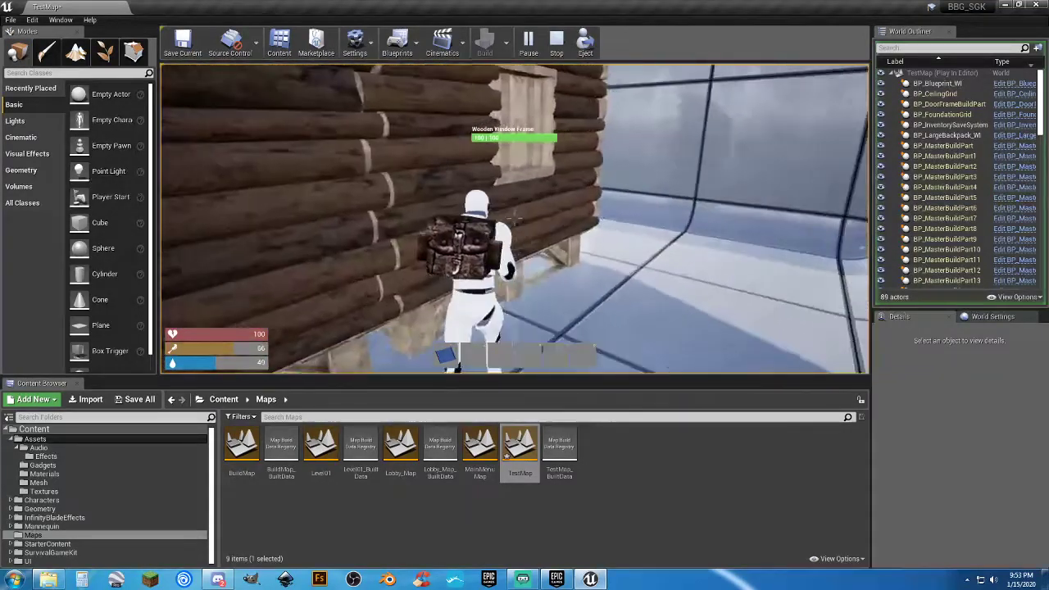
{"action": "key", "text": "w"}
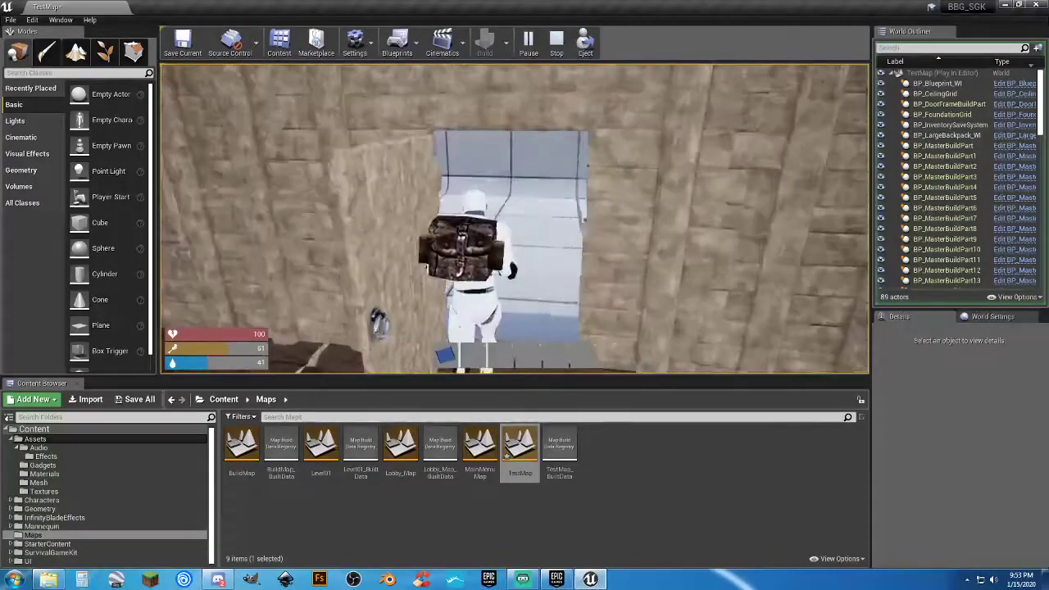
{"action": "key", "text": "Escape"}
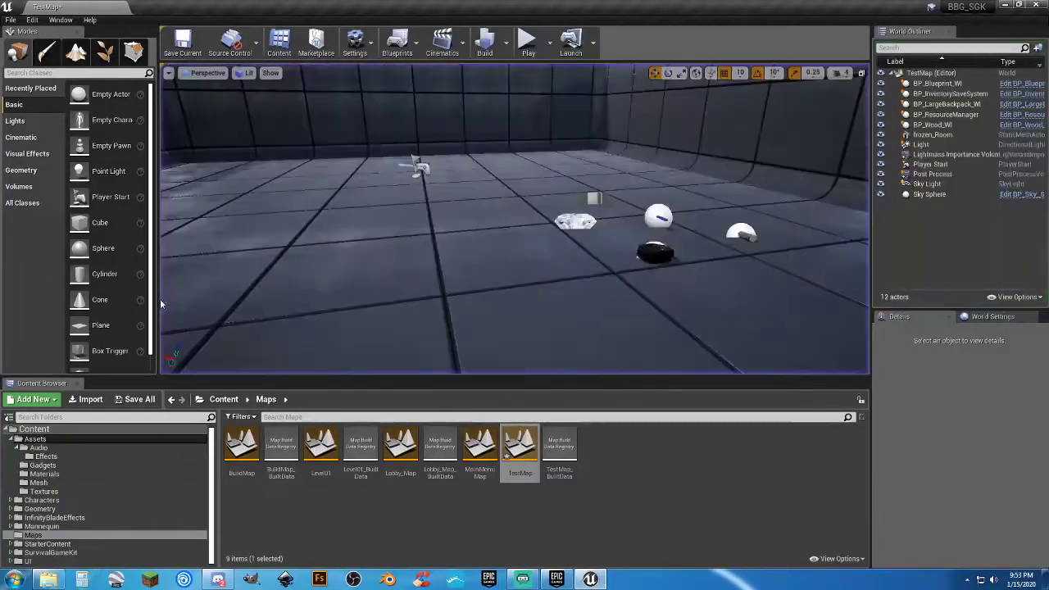
Open the WorldItems folder under SurvivalGameKit > Blueprints > Items in the project content
{"action": "left_click", "coordinate": [633, 519]}
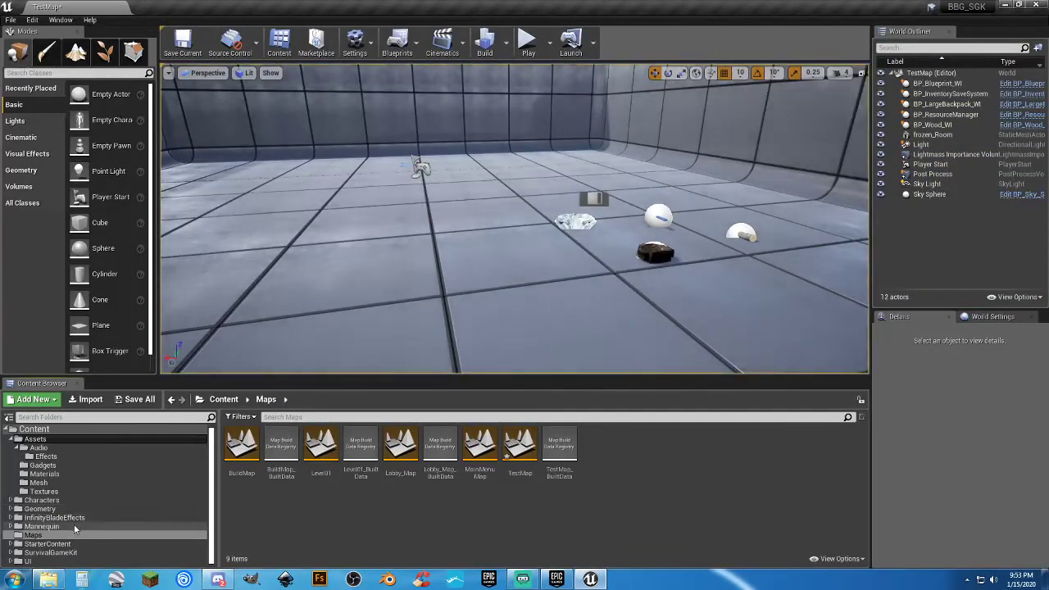
{"action": "left_click", "coordinate": [10, 555]}
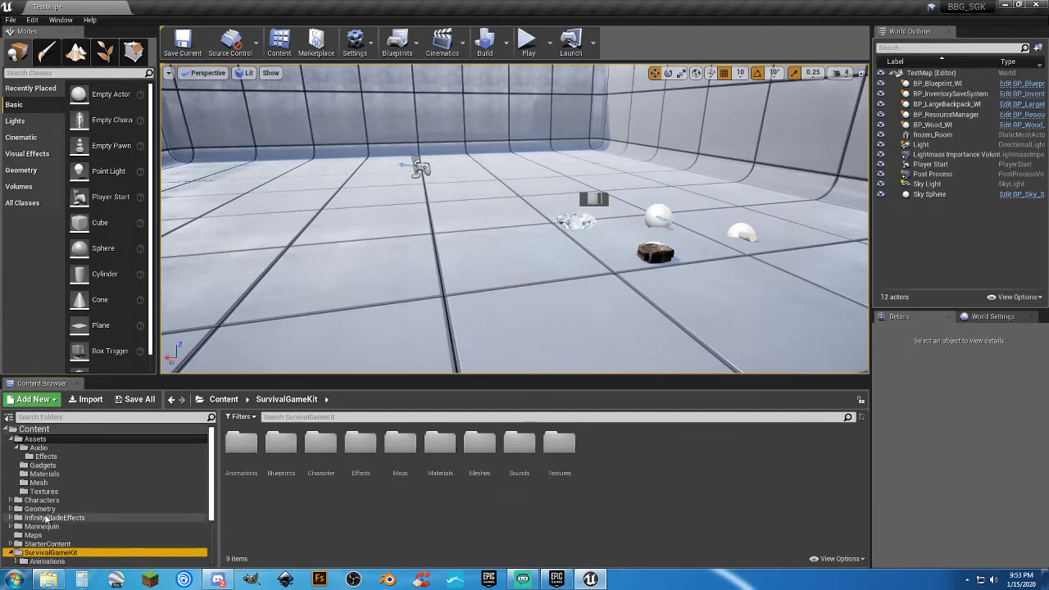
{"action": "left_click", "coordinate": [11, 555]}
{"action": "scroll", "coordinate": [50, 517], "scroll_direction": "down", "scroll_amount": 3}
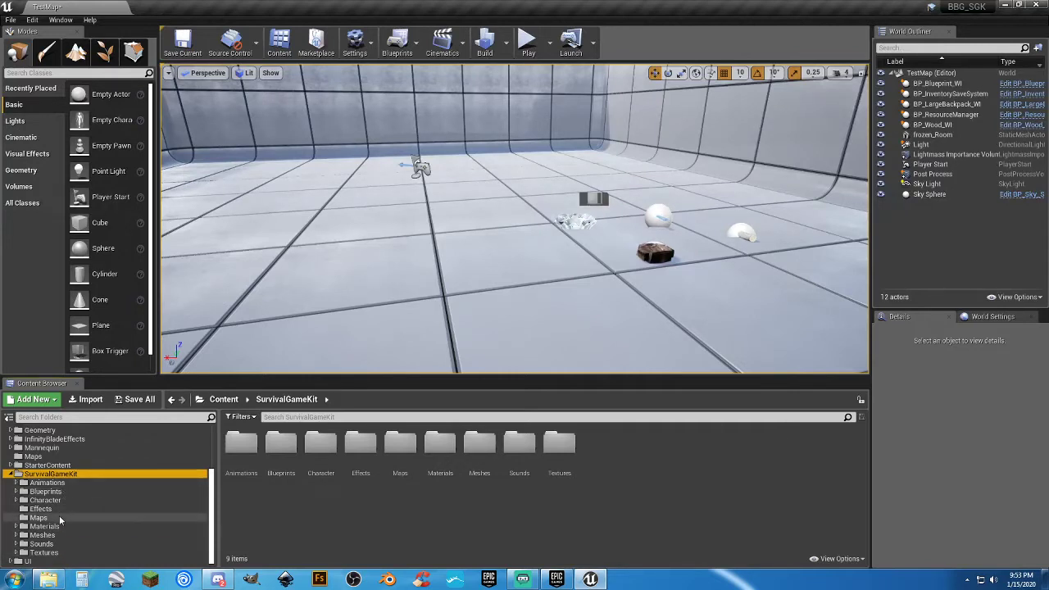
{"action": "left_click", "coordinate": [16, 492]}
{"action": "scroll", "coordinate": [24, 496], "scroll_direction": "down", "scroll_amount": 3}
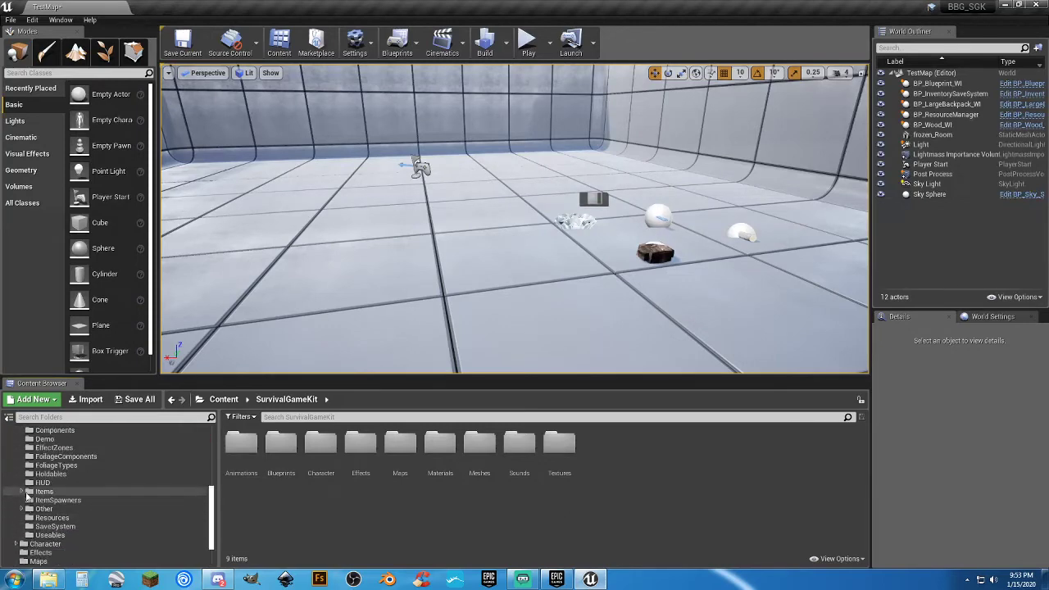
{"action": "left_click", "coordinate": [22, 491]}
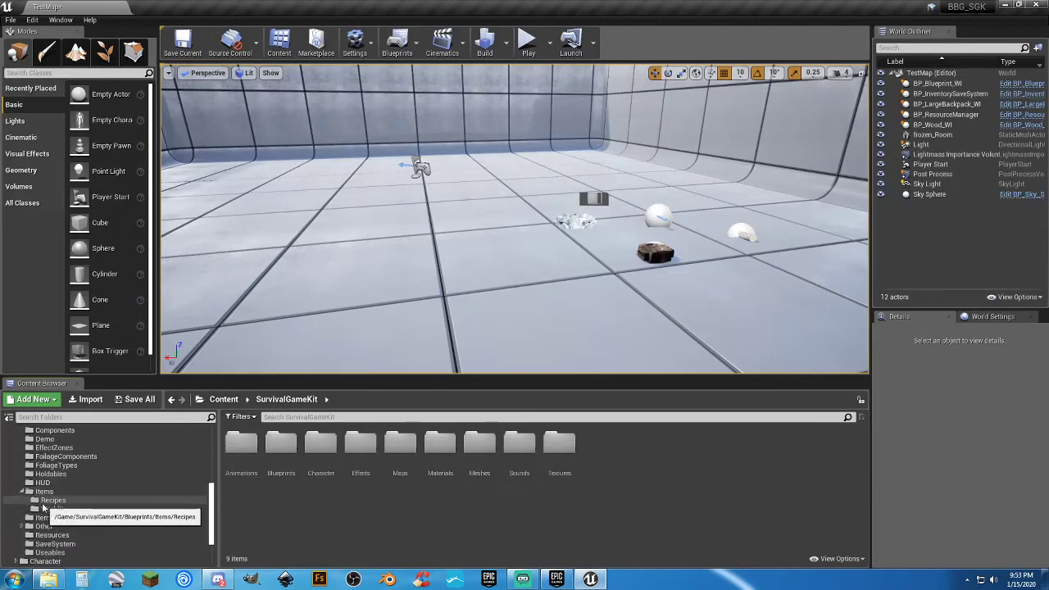
{"action": "left_click", "coordinate": [56, 509]}
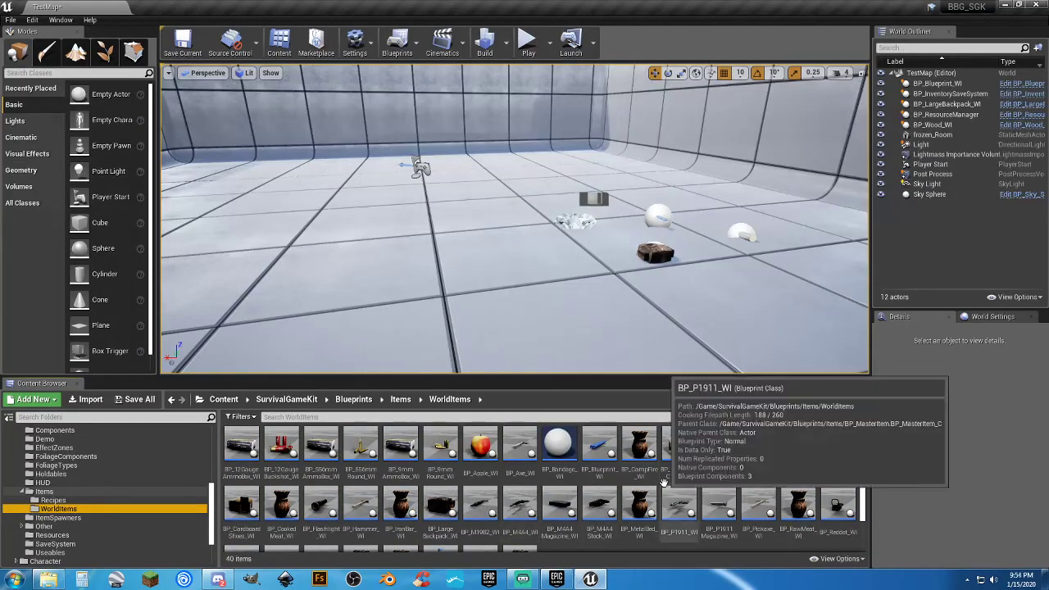
Place a BP_Stone_WI item on the floor beside the wood log, at about X -540, Y -560, Z 0
{"action": "right_click_drag", "start_coordinate": [661, 323], "coordinate": [741, 329]}
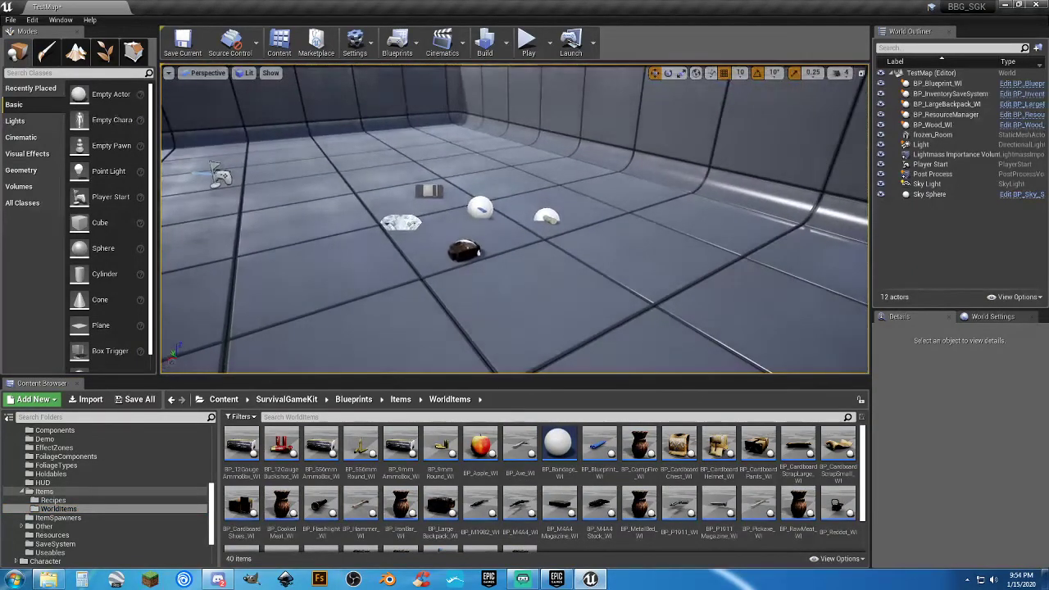
{"action": "scroll", "coordinate": [723, 475], "scroll_direction": "down", "scroll_amount": 3}
{"action": "scroll", "coordinate": [713, 475], "scroll_direction": "up", "scroll_amount": 2}
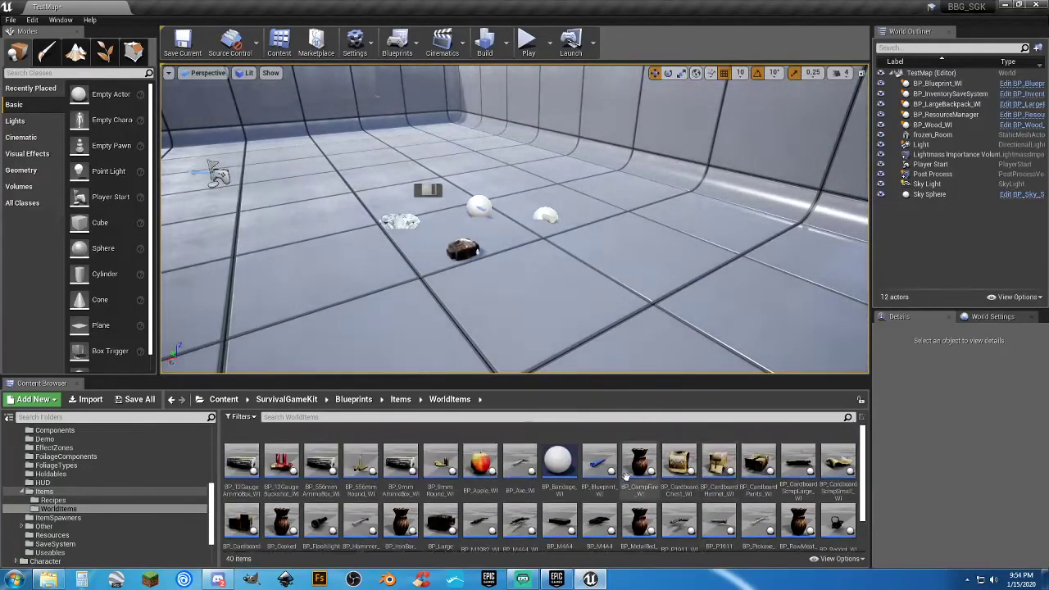
{"action": "scroll", "coordinate": [533, 525], "scroll_direction": "down", "scroll_amount": 2}
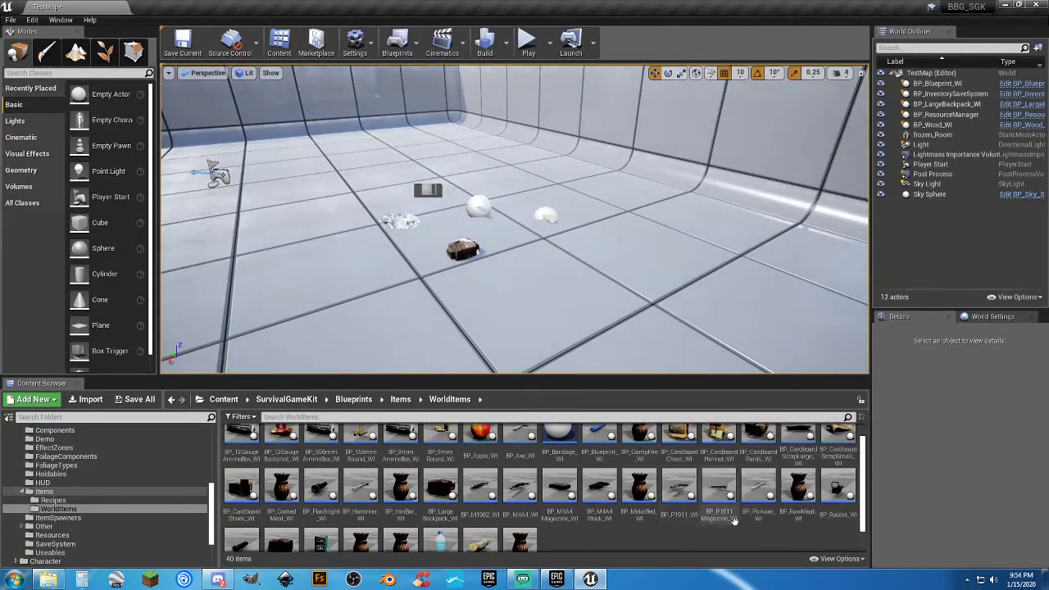
{"action": "scroll", "coordinate": [656, 522], "scroll_direction": "down", "scroll_amount": 1}
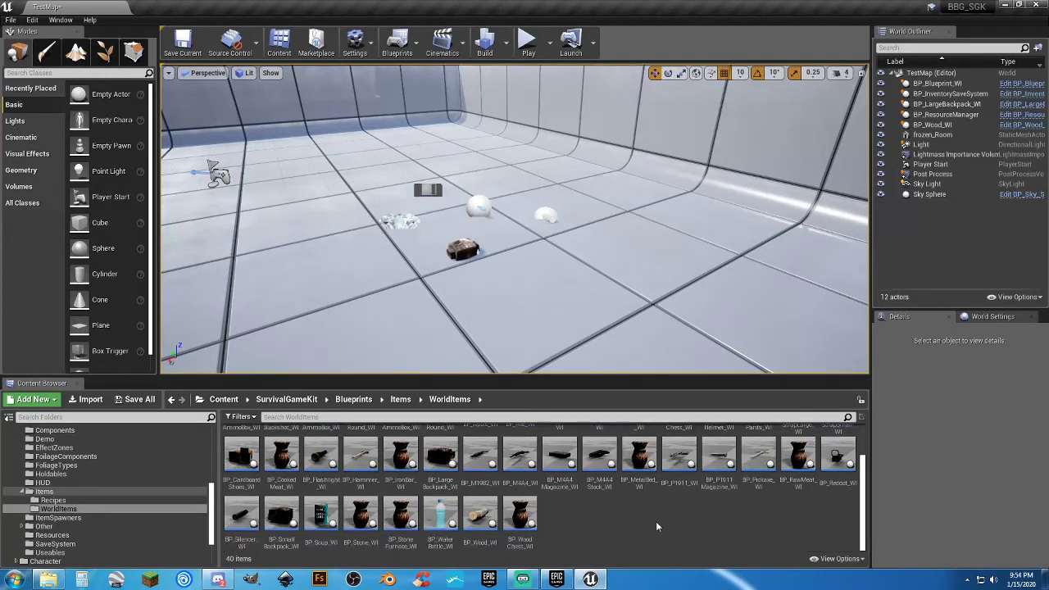
{"action": "left_click_drag", "start_coordinate": [361, 512], "coordinate": [580, 243]}
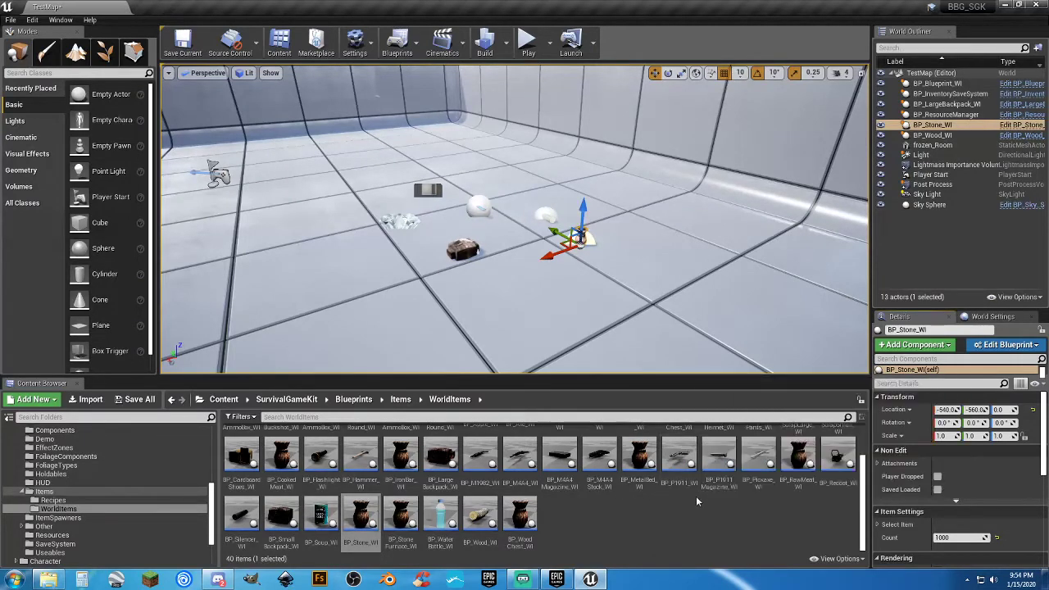
Open the BP_P1911_WI pistol item in the full Blueprint editor
{"action": "double_click", "coordinate": [684, 465]}
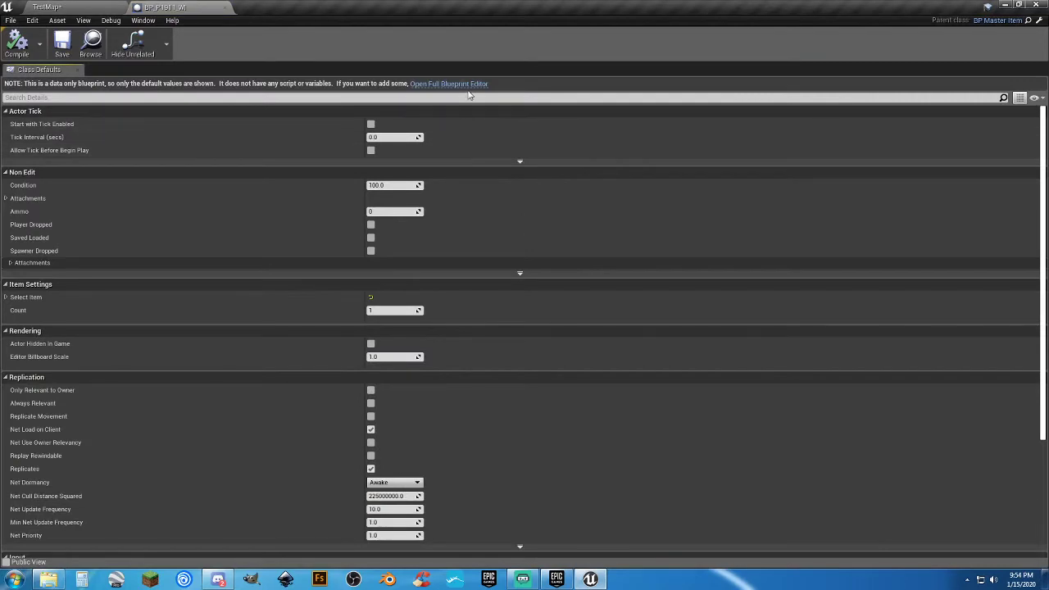
{"action": "left_click", "coordinate": [463, 84]}
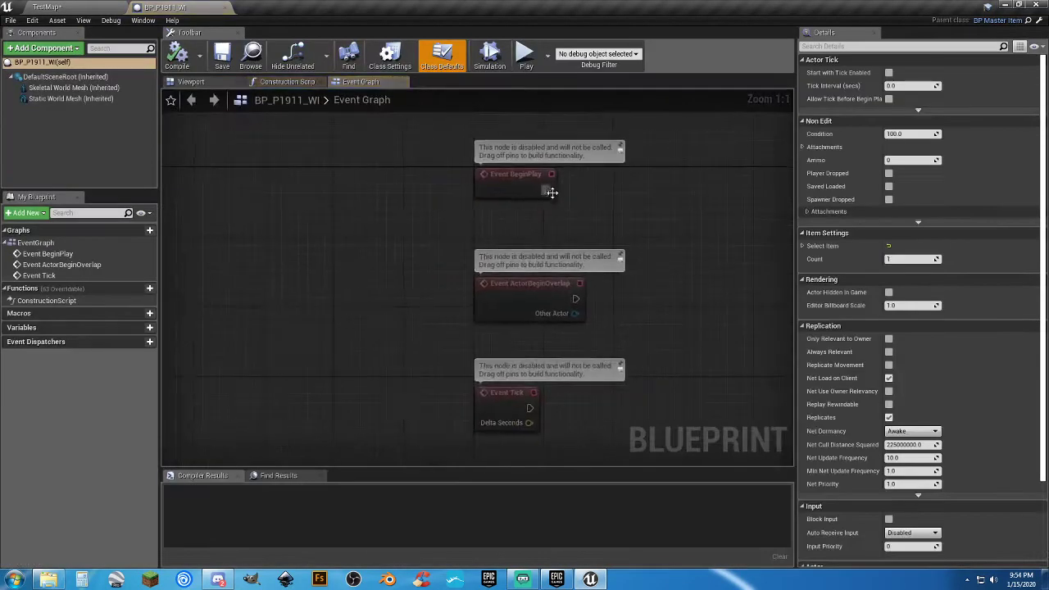
Inspect the pistol model of BP_P1911_WI in the Blueprint's 3D preview and close the Blueprint editor
{"action": "left_click", "coordinate": [206, 85]}
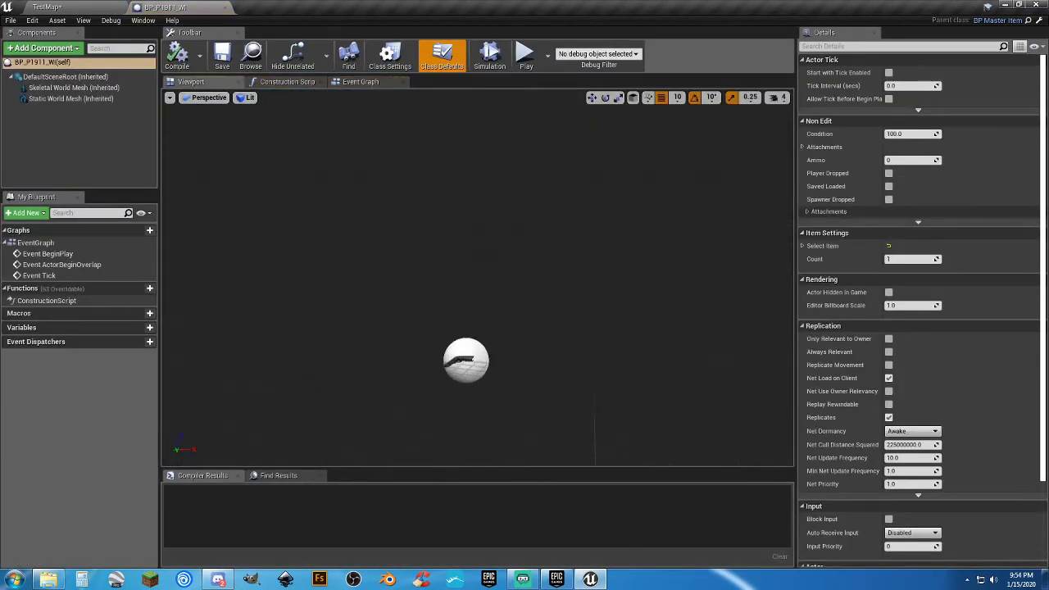
{"action": "right_click_drag", "start_coordinate": [477, 279], "coordinate": [442, 291]}
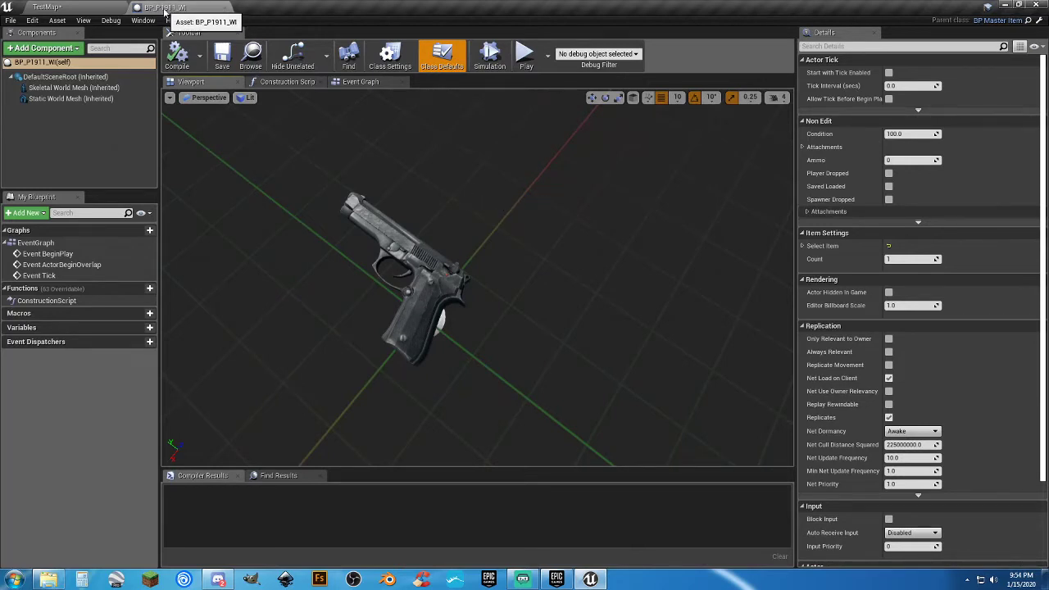
{"action": "left_click", "coordinate": [214, 7]}
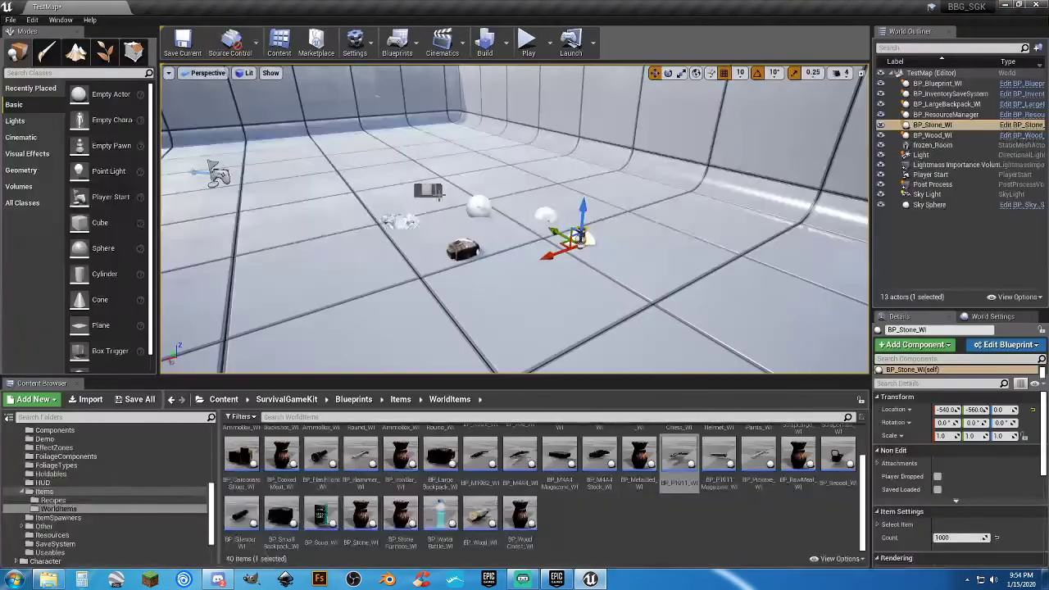
Place a BP_M4A4_WI rifle on the floor beside the stone item, at about X -550, Y -660, Z 0
{"action": "mouse_move", "coordinate": [515, 240]}
{"action": "right_mouse_down"}
{"action": "mouse_move", "coordinate": [524, 200]}
{"action": "mouse_move", "coordinate": [473, 241]}
{"action": "mouse_move", "coordinate": [516, 240]}
{"action": "right_mouse_up"}
{"action": "key", "text": "w"}
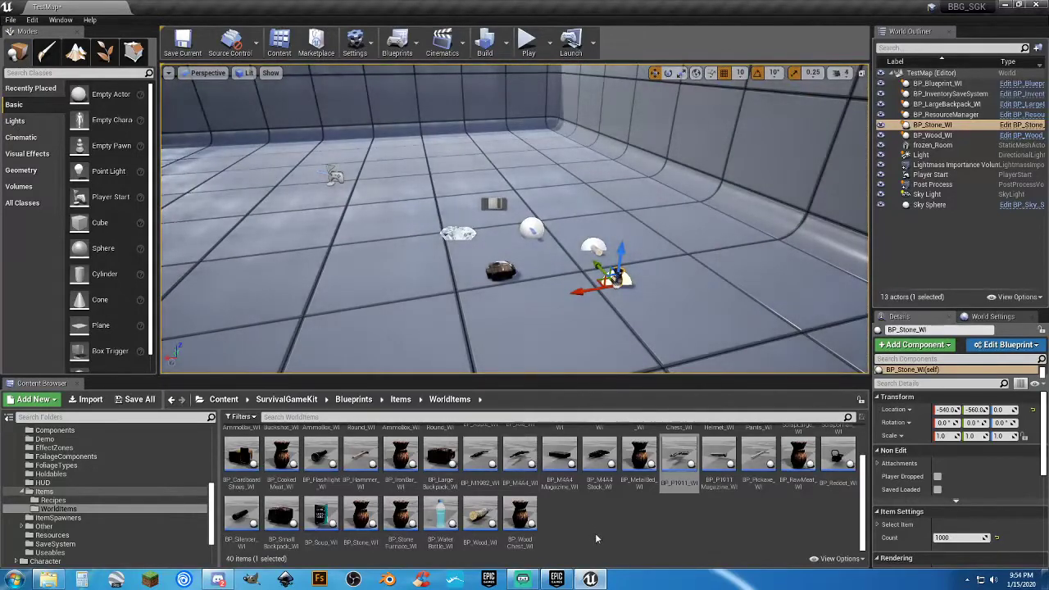
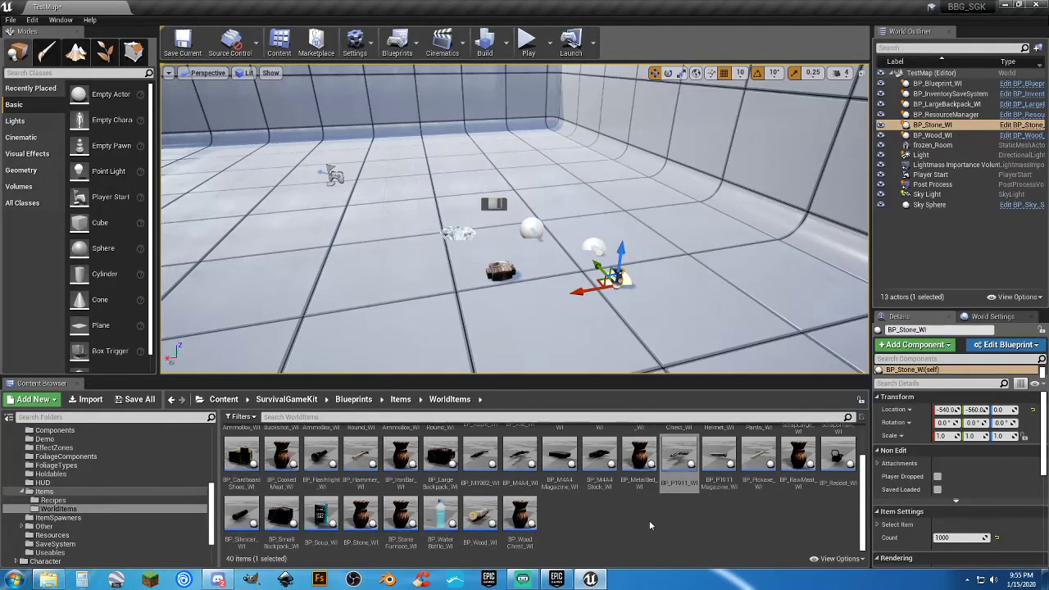
{"action": "scroll", "coordinate": [689, 511], "scroll_direction": "up", "scroll_amount": 2}
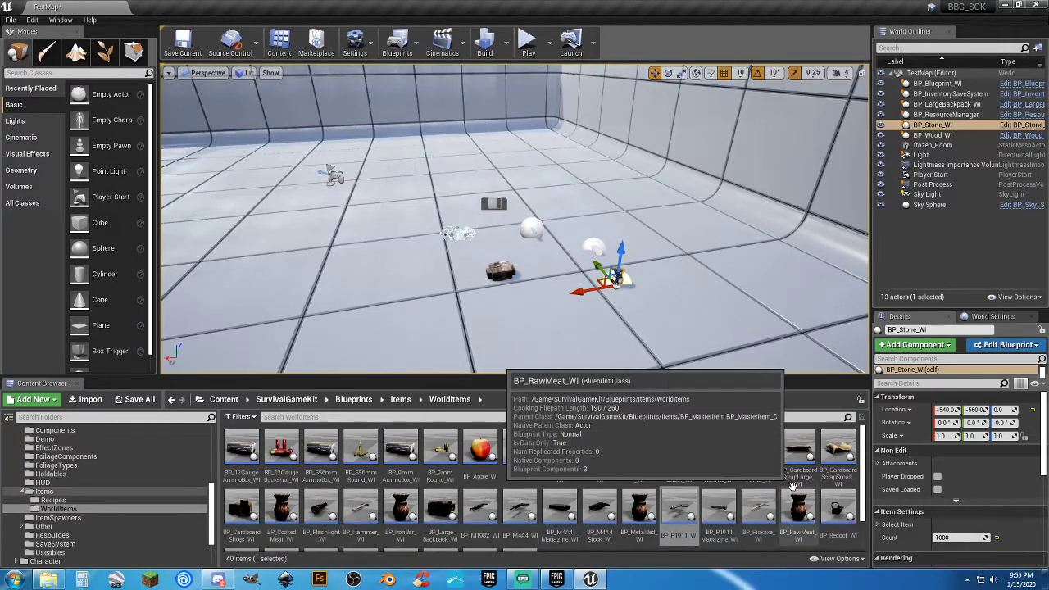
{"action": "scroll", "coordinate": [830, 463], "scroll_direction": "up", "scroll_amount": 1}
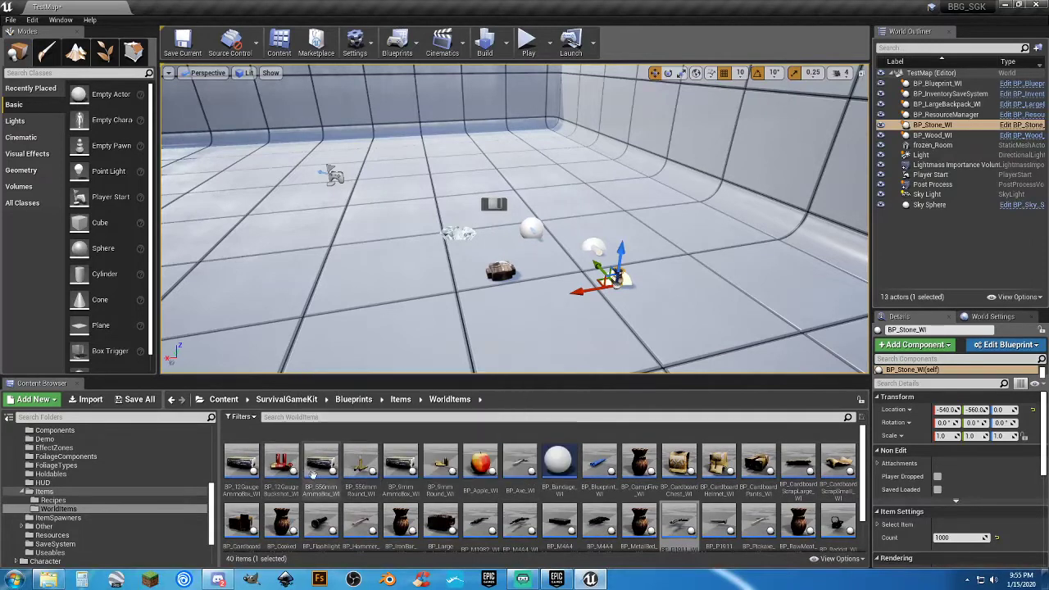
{"action": "scroll", "coordinate": [761, 486], "scroll_direction": "down", "scroll_amount": 2}
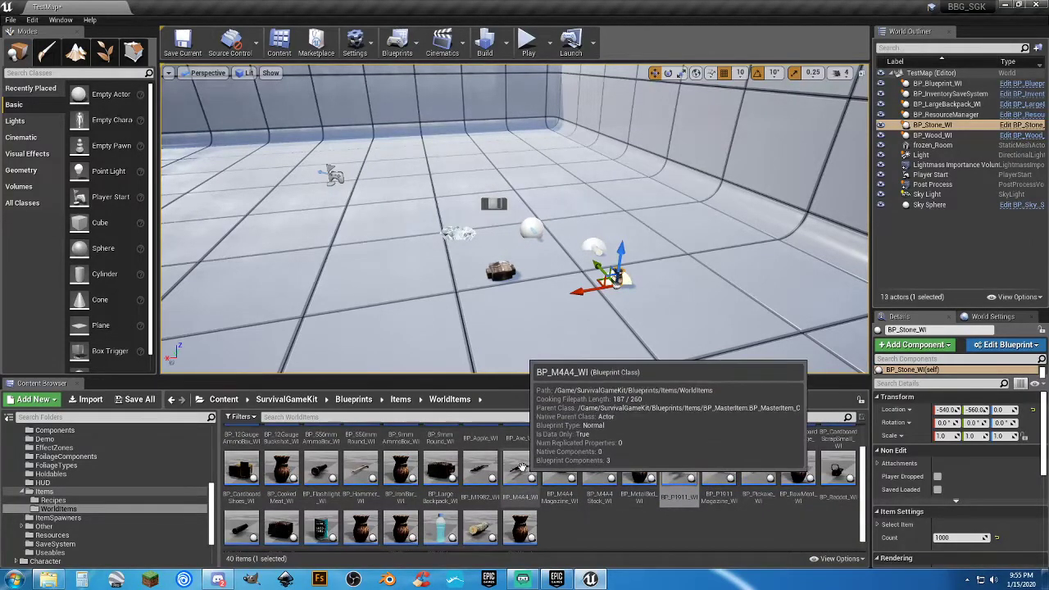
{"action": "left_click_drag", "start_coordinate": [523, 469], "coordinate": [651, 316]}
Place a BP_Silencer_WI at about X -630, Y -670 and a BP_Reddot_WI at about X -620, Y -710 beside the rifle
{"action": "scroll", "coordinate": [515, 479], "scroll_direction": "up", "scroll_amount": 2}
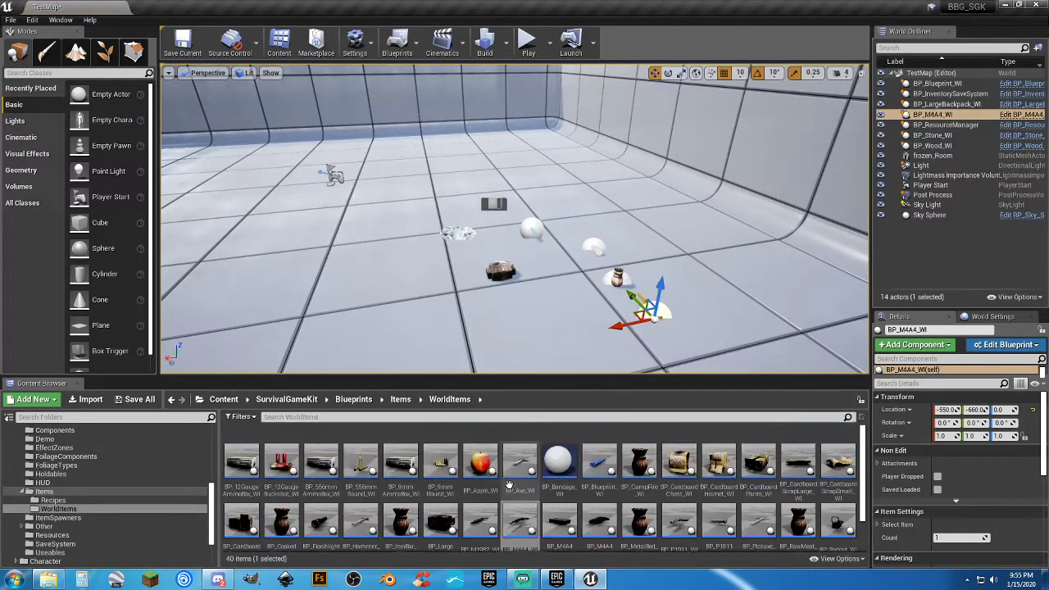
{"action": "scroll", "coordinate": [509, 485], "scroll_direction": "down", "scroll_amount": 2}
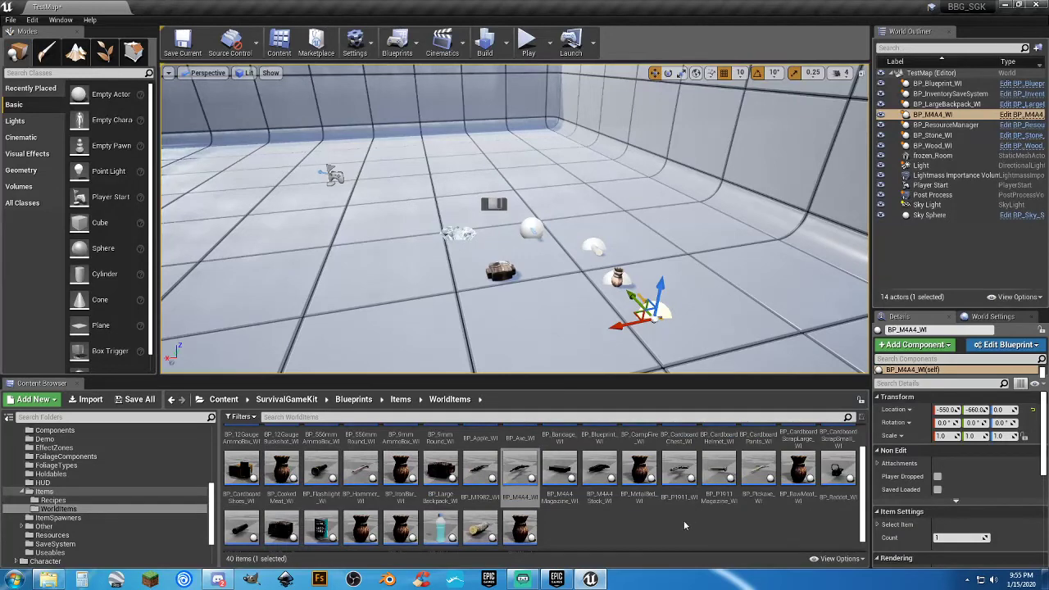
{"action": "scroll", "coordinate": [632, 521], "scroll_direction": "down", "scroll_amount": 1}
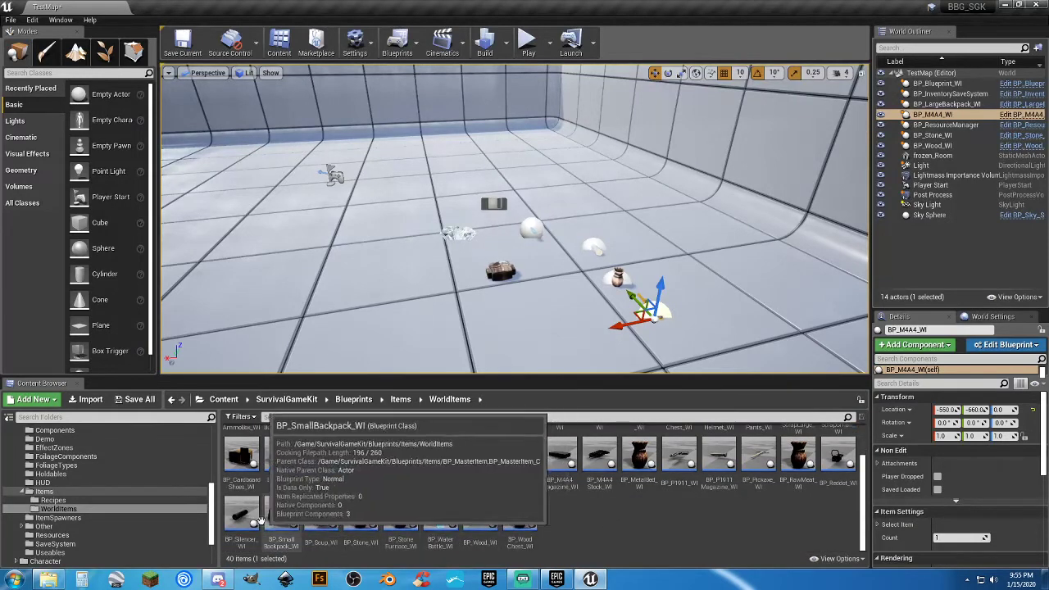
{"action": "left_click_drag", "start_coordinate": [242, 515], "coordinate": [693, 305]}
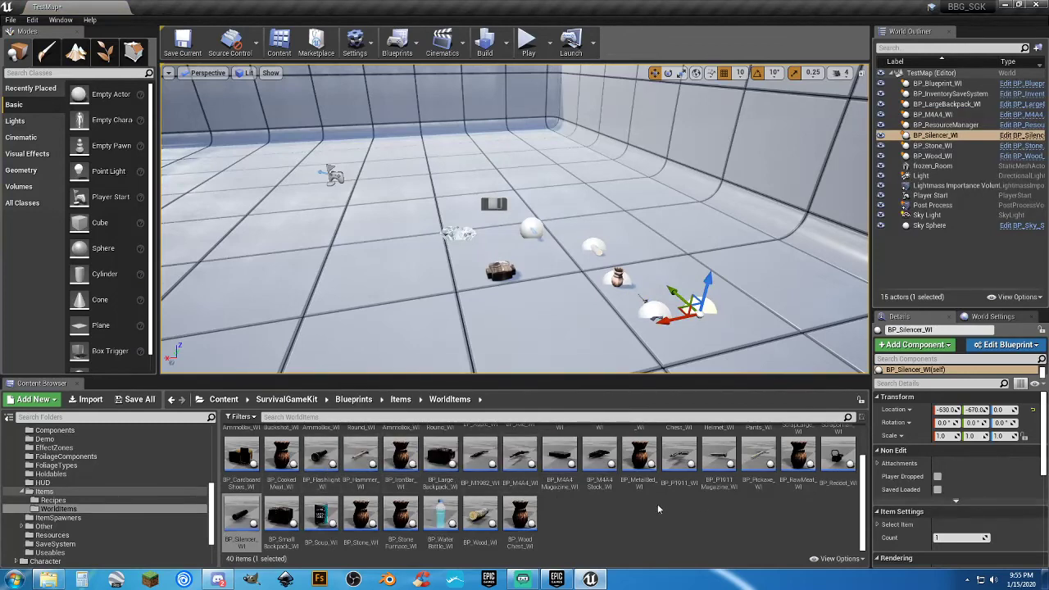
{"action": "left_click_drag", "start_coordinate": [837, 456], "coordinate": [715, 326]}
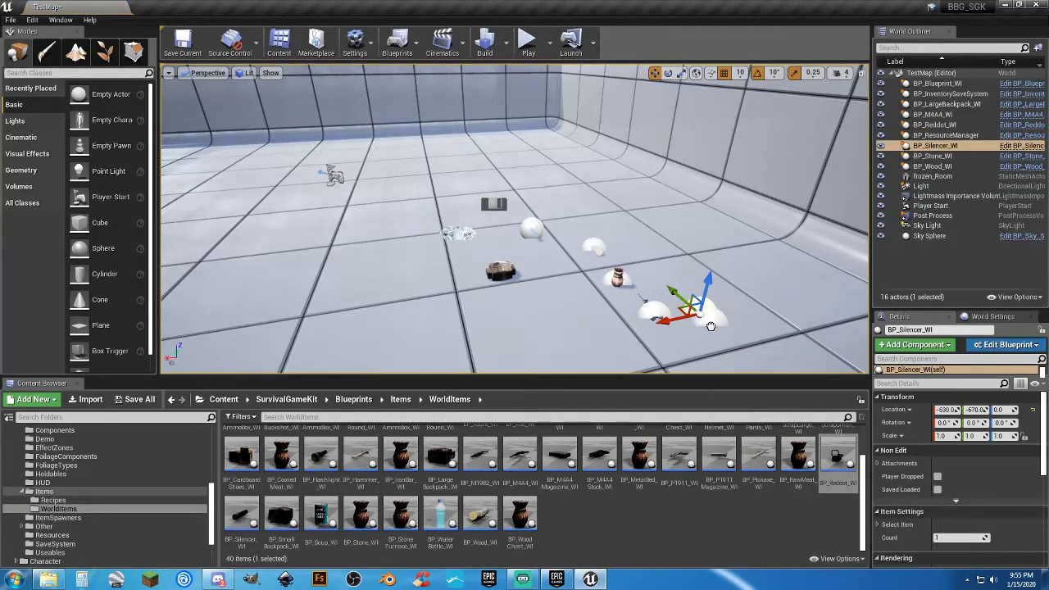
Place two BP_556mmAmmoBox_WI ammo boxes near the rifle, at about X -480, Y -630 and X -450, Y -680
{"action": "scroll", "coordinate": [574, 468], "scroll_direction": "up", "scroll_amount": 3}
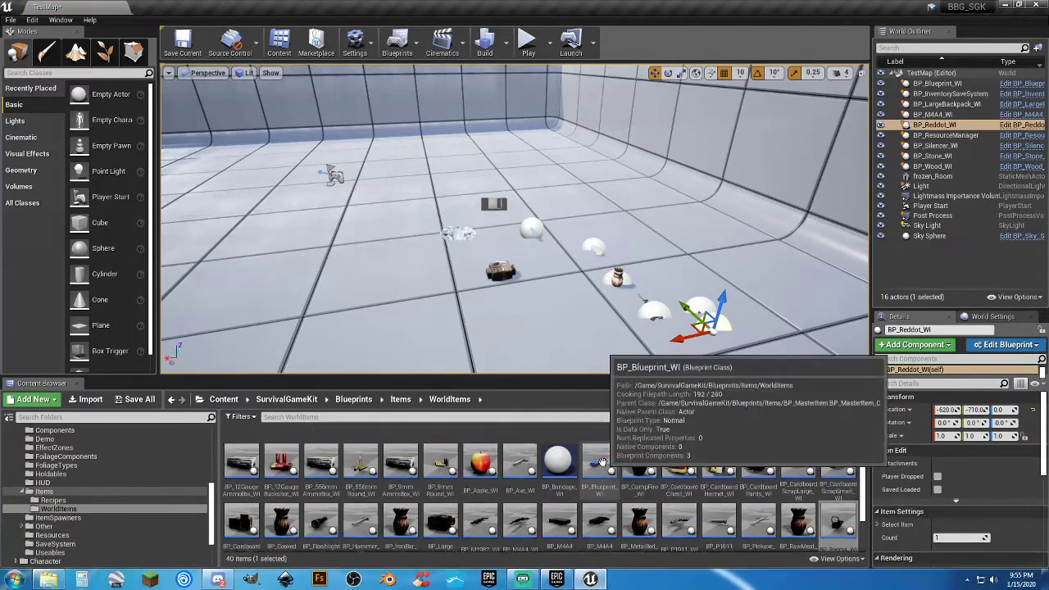
{"action": "left_click_drag", "start_coordinate": [321, 463], "coordinate": [607, 312]}
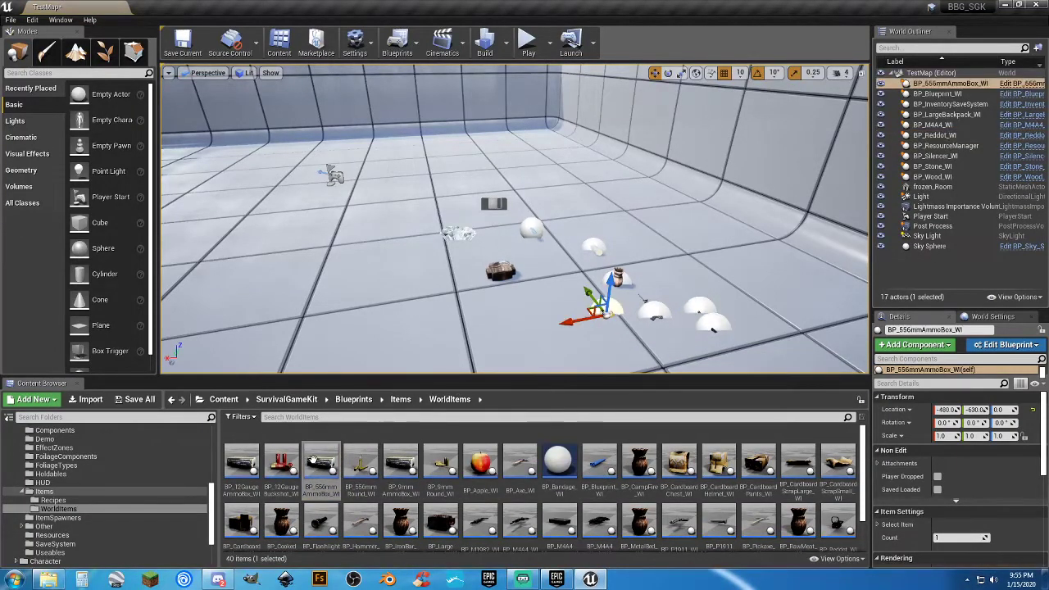
{"action": "left_click_drag", "start_coordinate": [314, 459], "coordinate": [606, 318]}
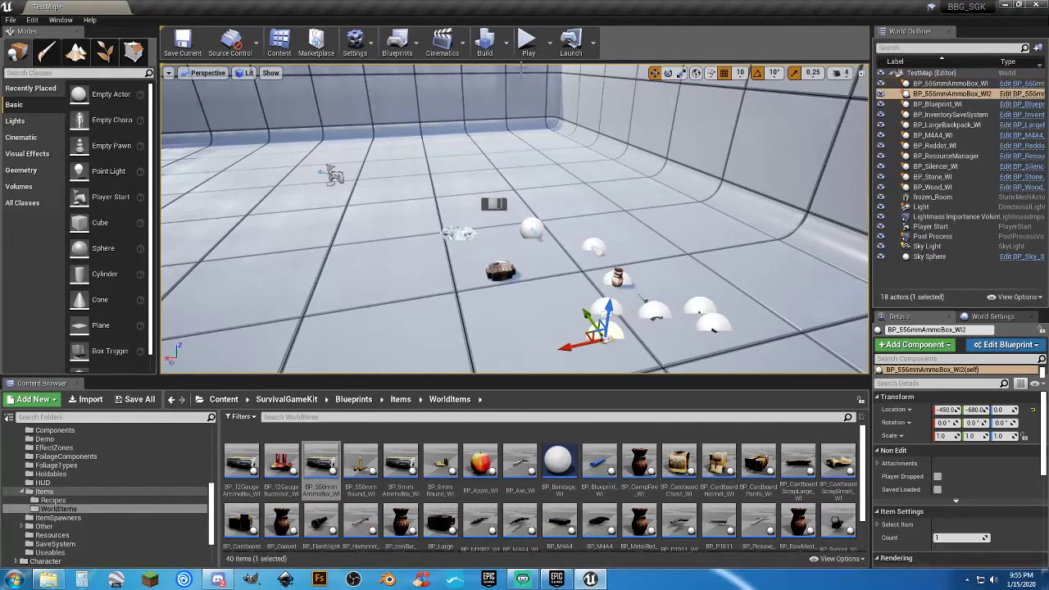
Play TestMap and pick up the M4A4, the silencer, the red dot sight and both boxes of 5.56mm rounds
{"action": "left_click", "coordinate": [529, 41]}
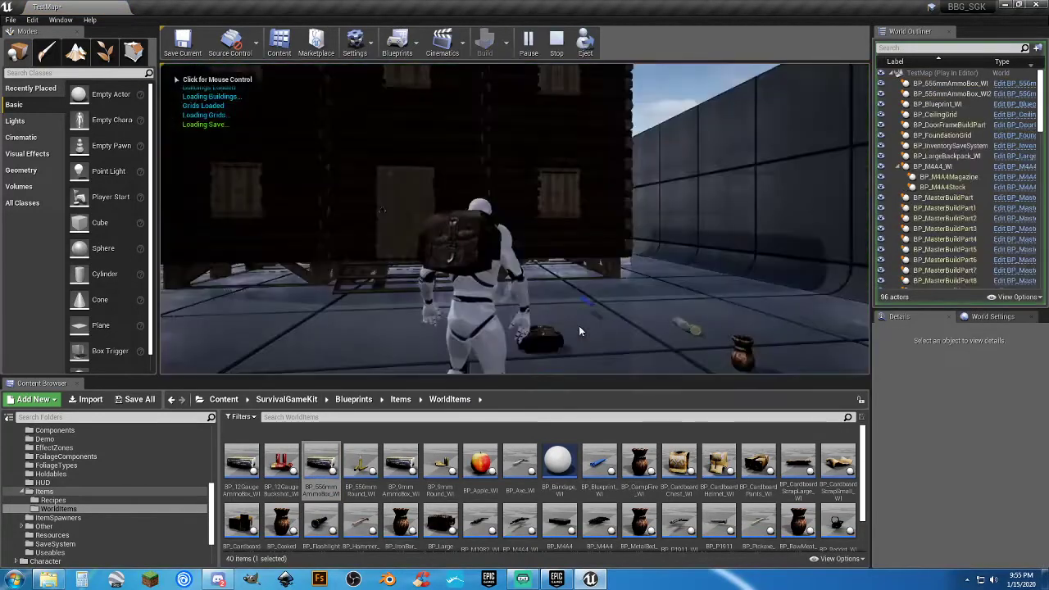
{"action": "left_click", "coordinate": [576, 342]}
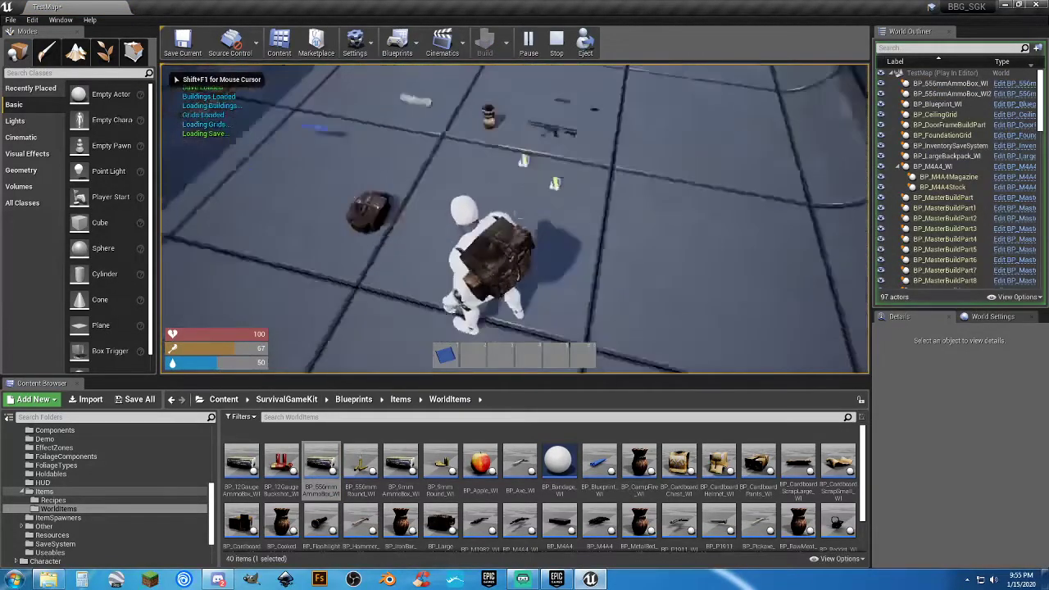
{"action": "key", "text": "w"}
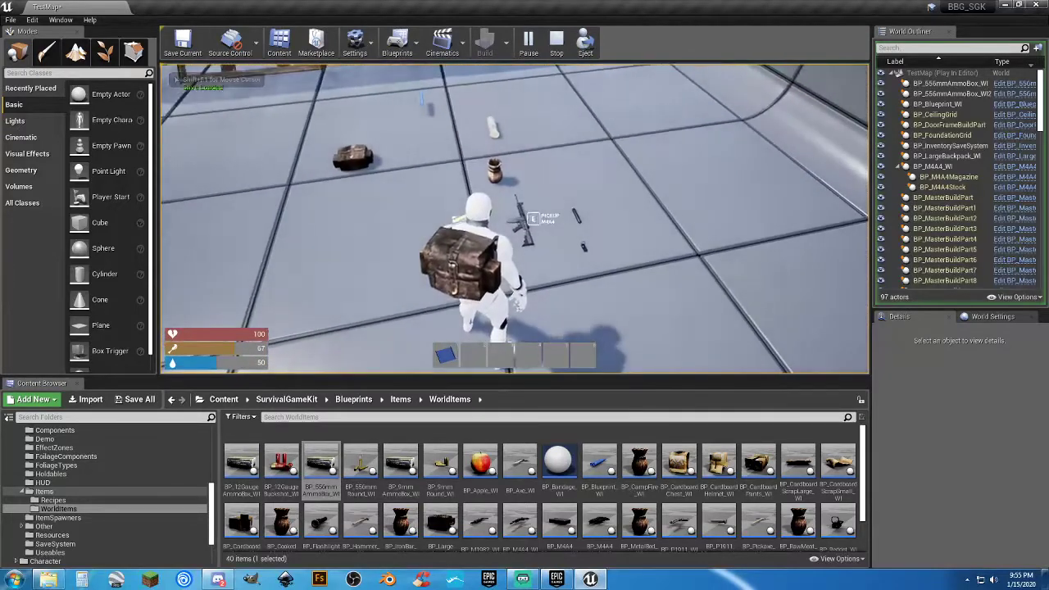
{"action": "key", "text": "e"}
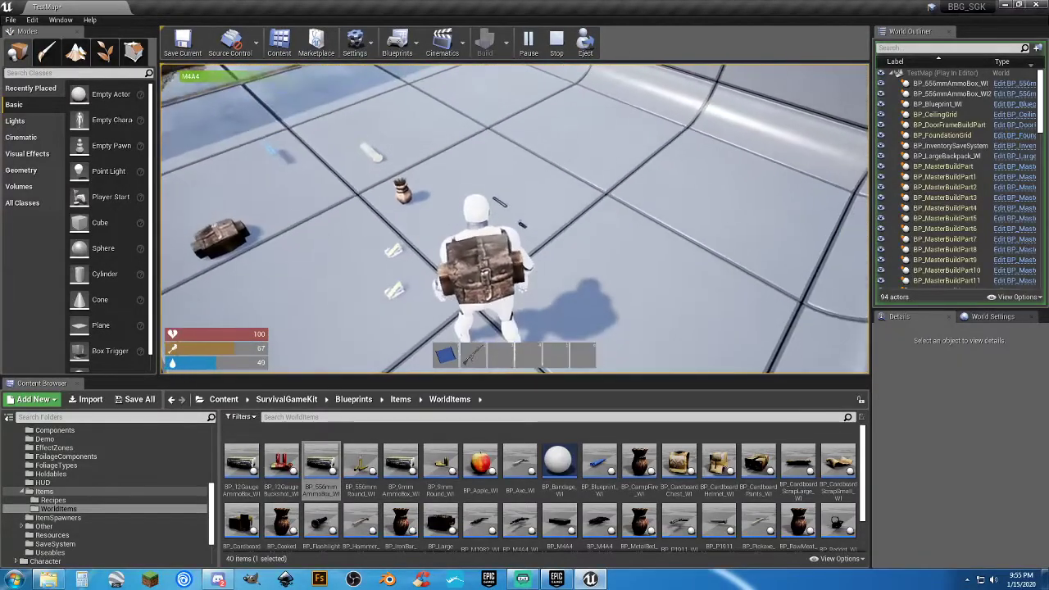
{"action": "key", "text": "e"}
{"action": "key", "text": "e"}
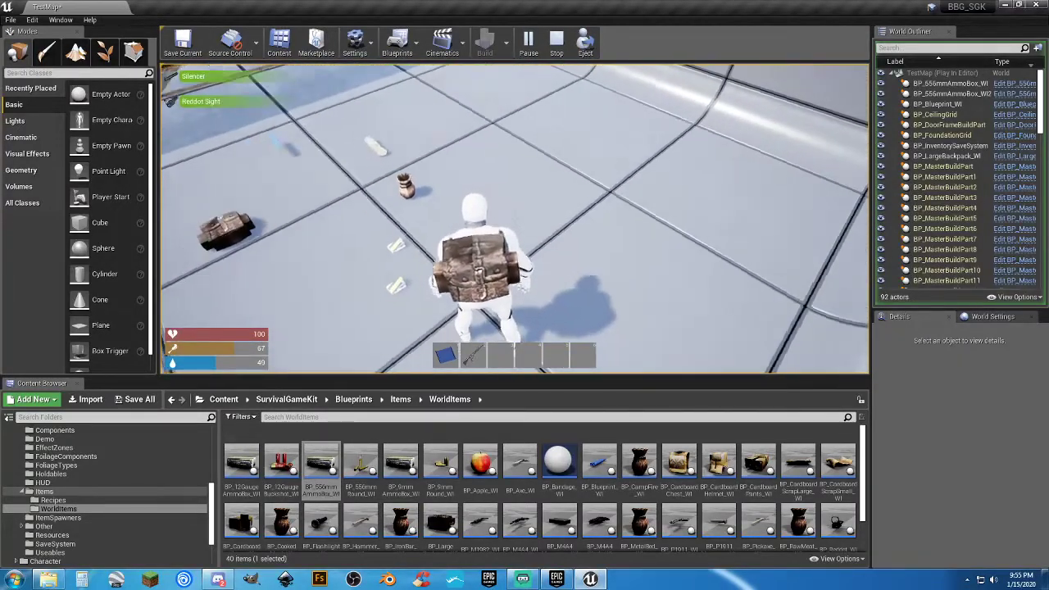
{"action": "key", "text": "e"}
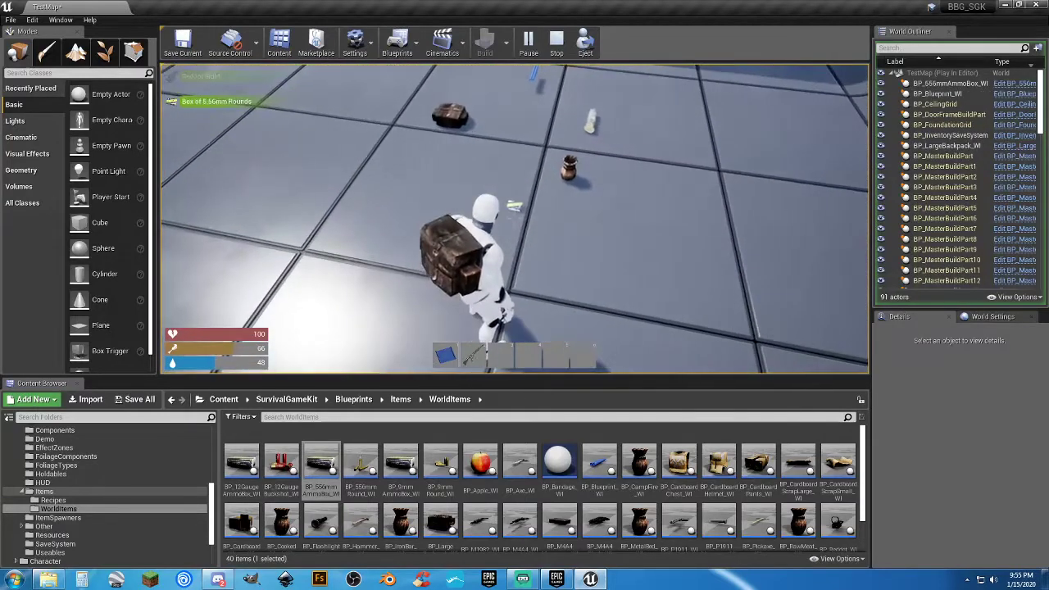
{"action": "key", "text": "e"}
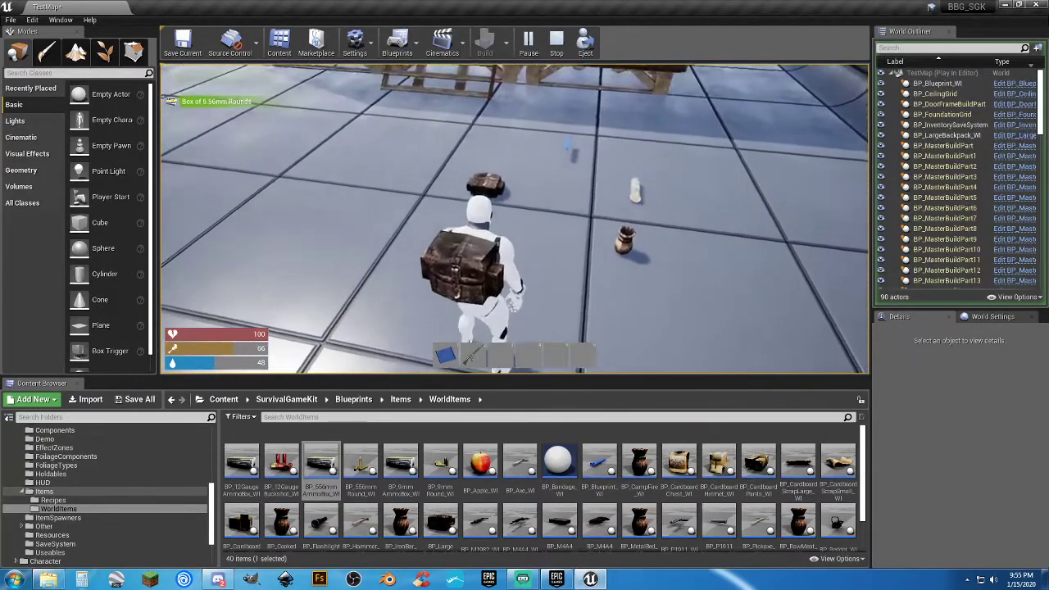
Equip the M4A4 and unpack both ammo boxes in the inventory into 5.56mm rounds
{"action": "key", "text": "2"}
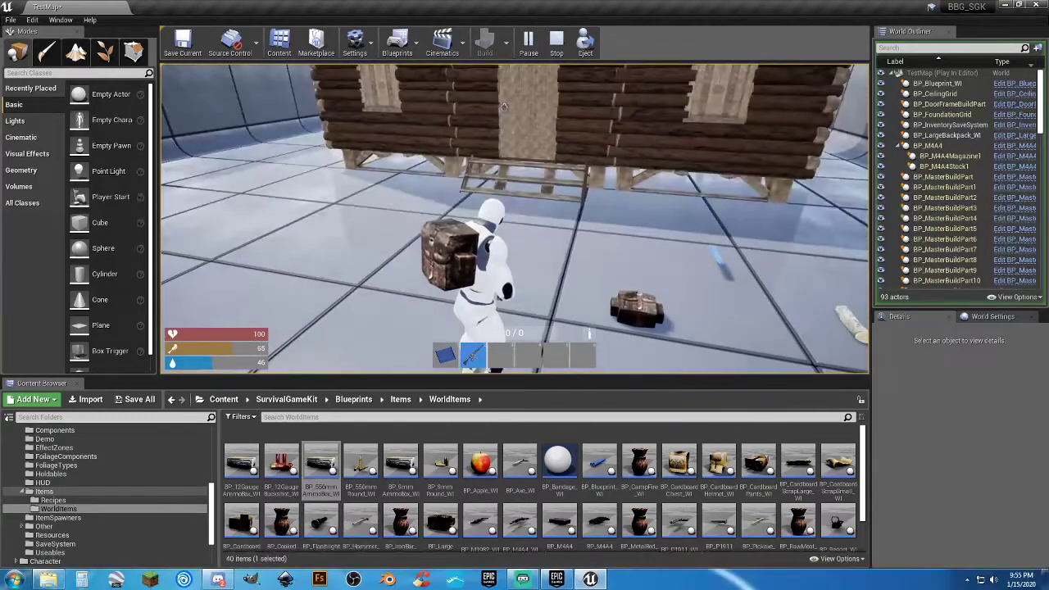
{"action": "key", "text": "Tab"}
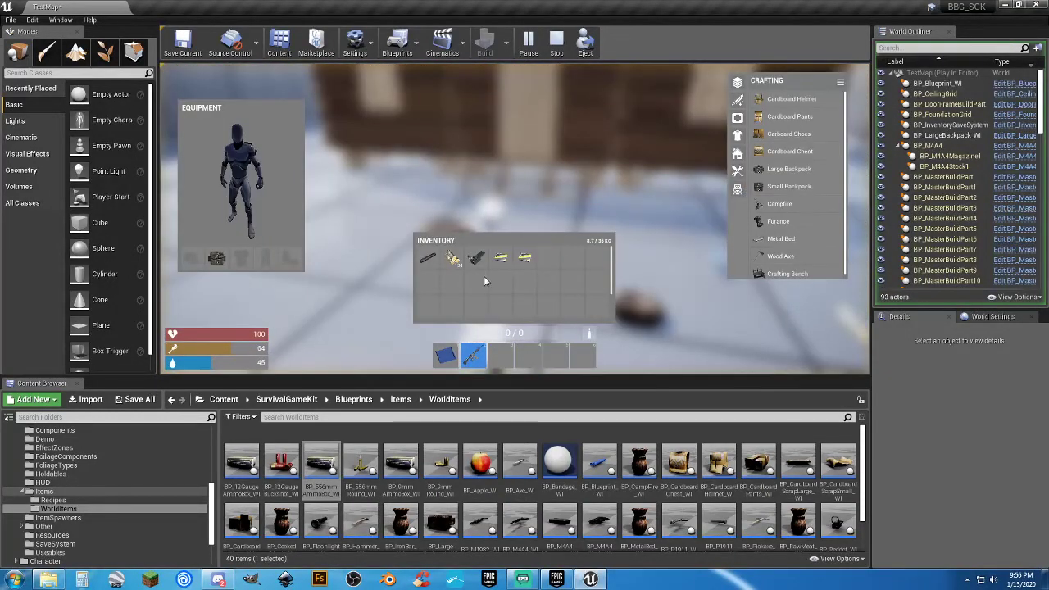
{"action": "right_click", "coordinate": [525, 262]}
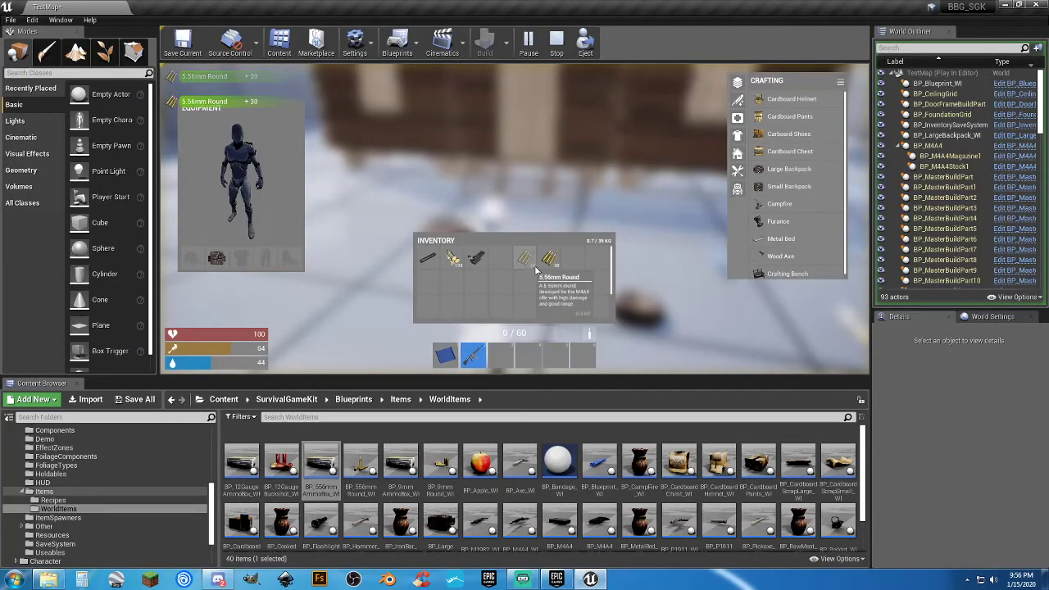
{"action": "left_click_drag", "start_coordinate": [547, 263], "coordinate": [525, 262]}
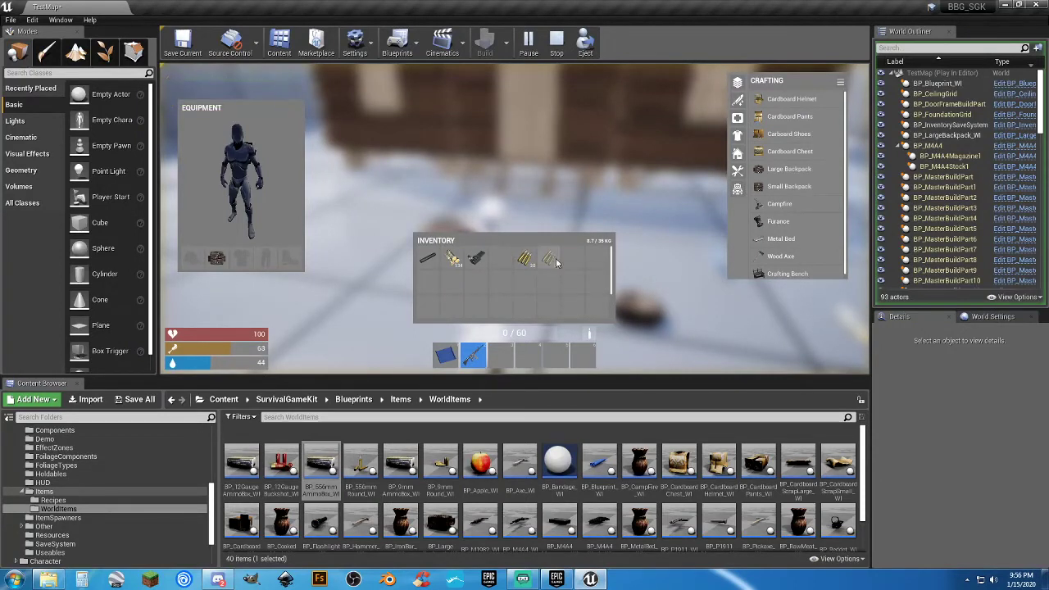
{"action": "left_click", "coordinate": [556, 262]}
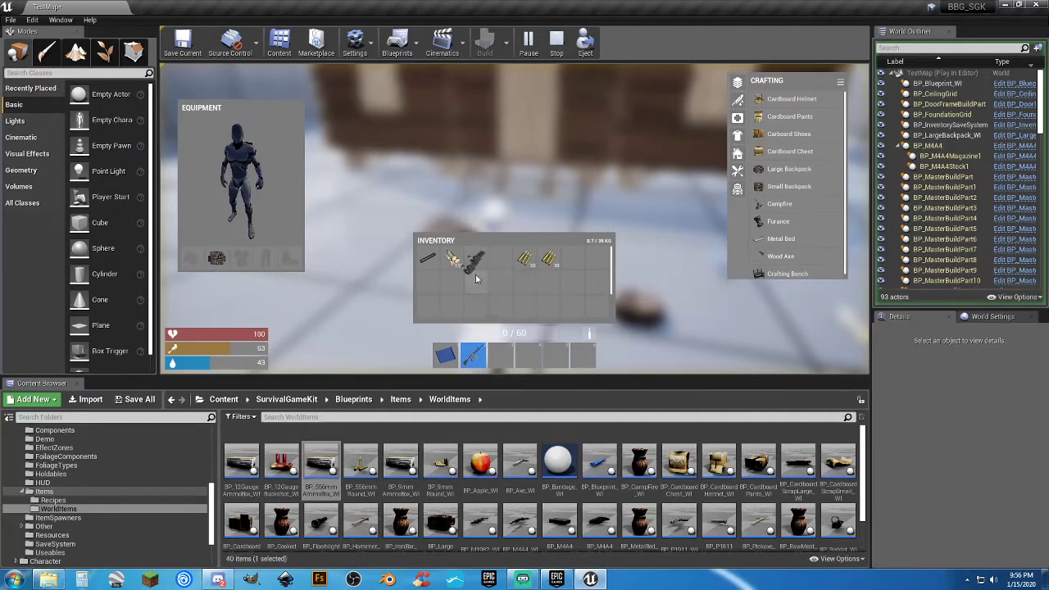
Attach the red dot sight and the silencer from the inventory to the M4A4, and close the inventory
{"action": "left_click_drag", "start_coordinate": [480, 361], "coordinate": [480, 360]}
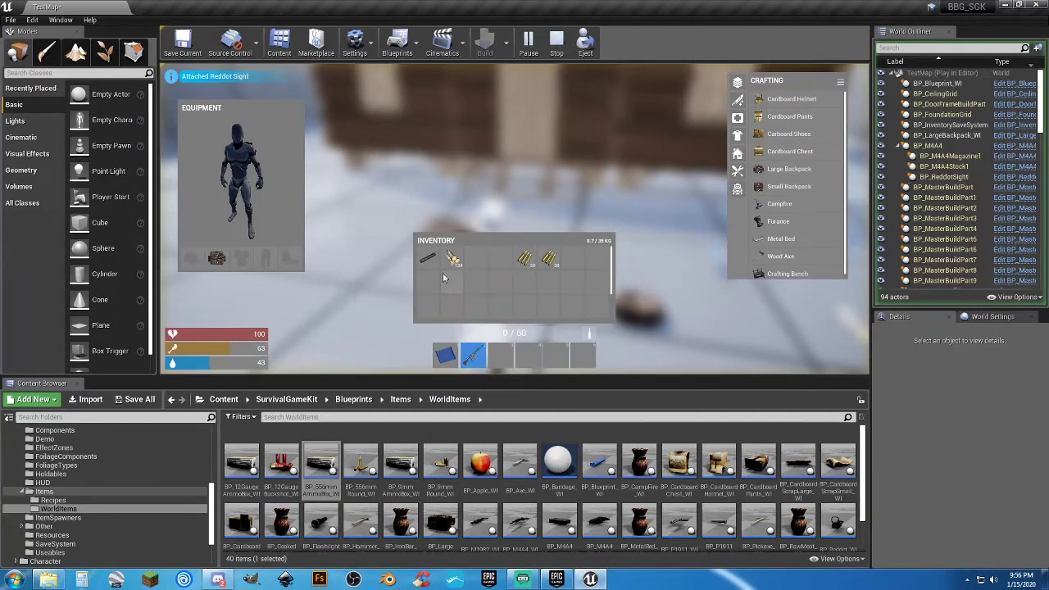
{"action": "left_click_drag", "start_coordinate": [429, 260], "coordinate": [476, 361]}
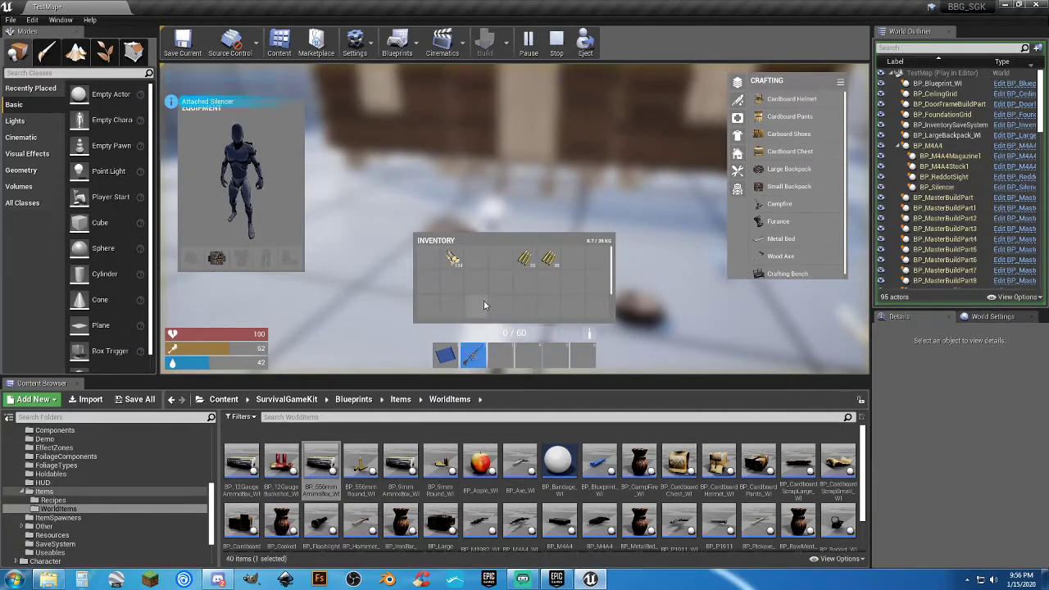
{"action": "key", "text": "Tab"}
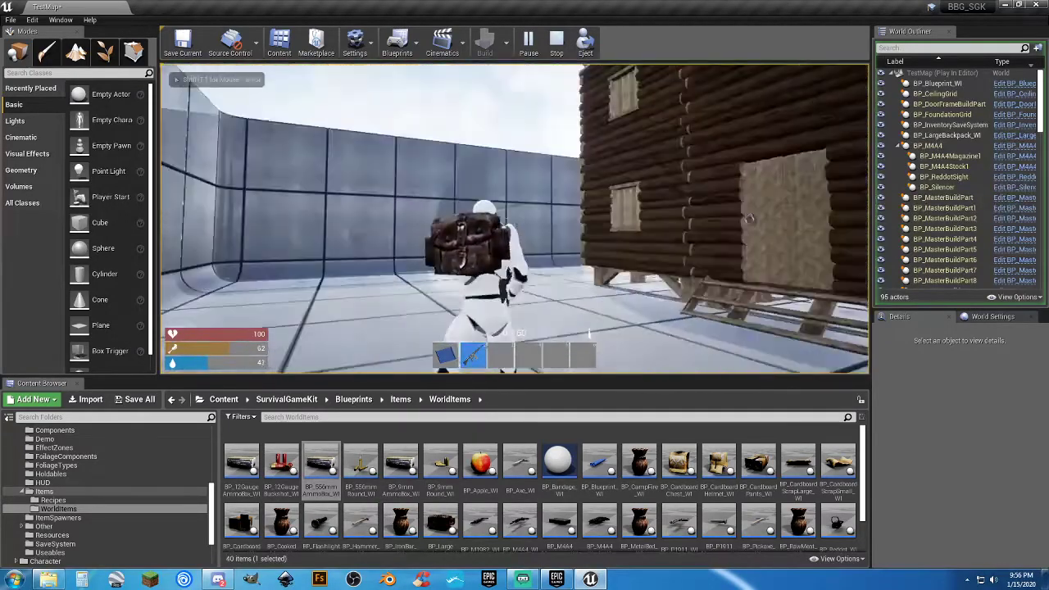
Aim the M4A4 at the house door through the red dot sight, reload it, and fire a test shot
{"action": "right_click", "coordinate": [515, 219]}
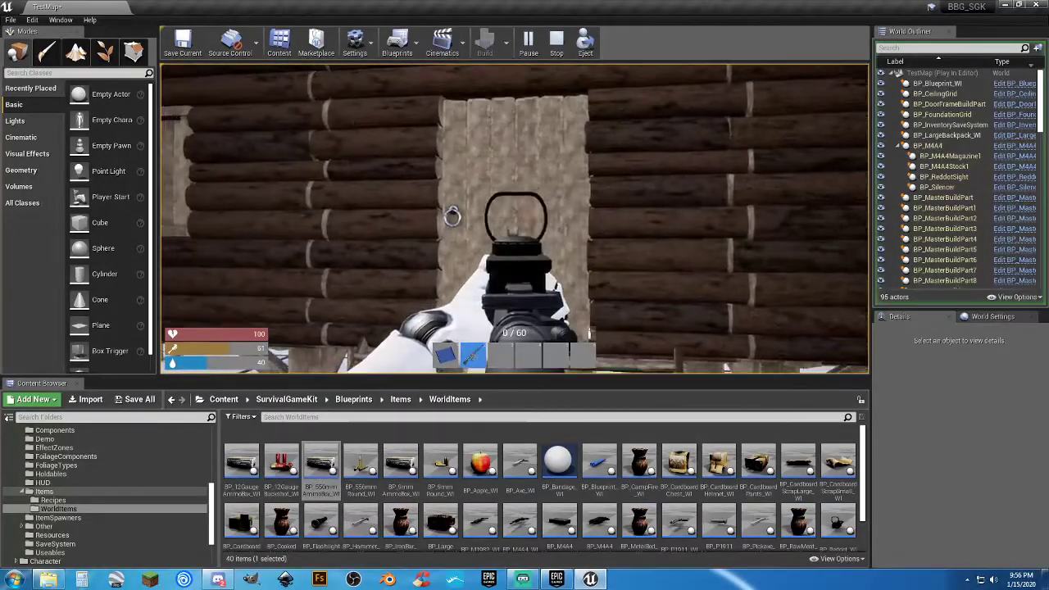
{"action": "right_click", "coordinate": [515, 218]}
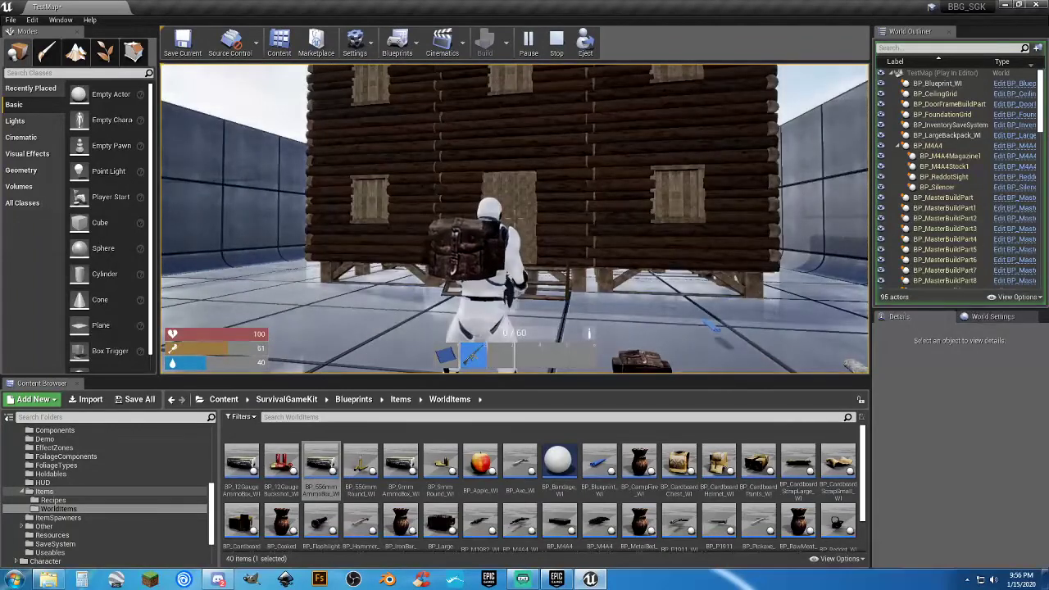
{"action": "key", "text": "r"}
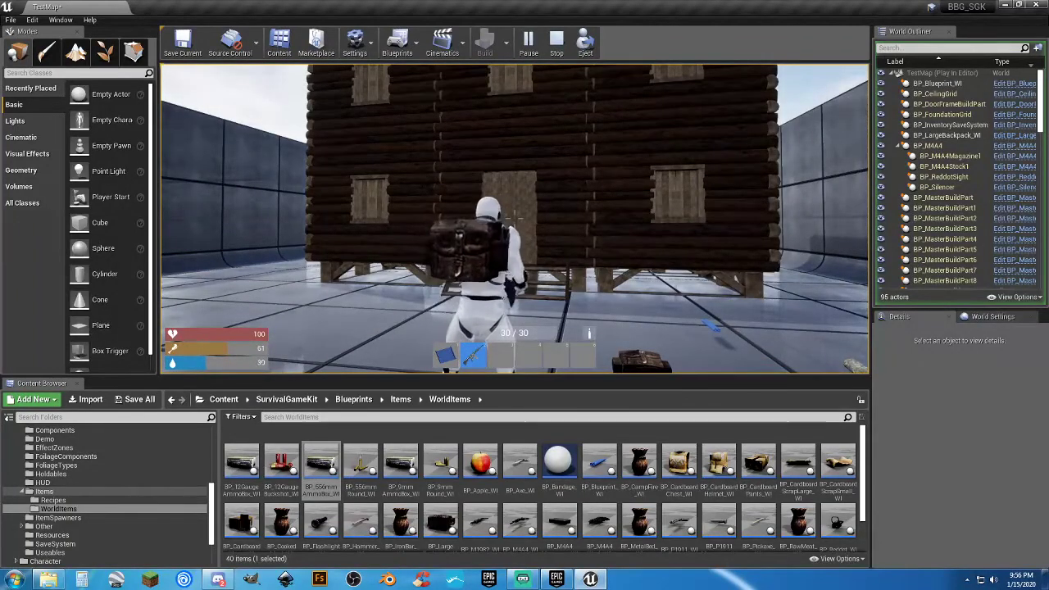
{"action": "right_click", "coordinate": [515, 218]}
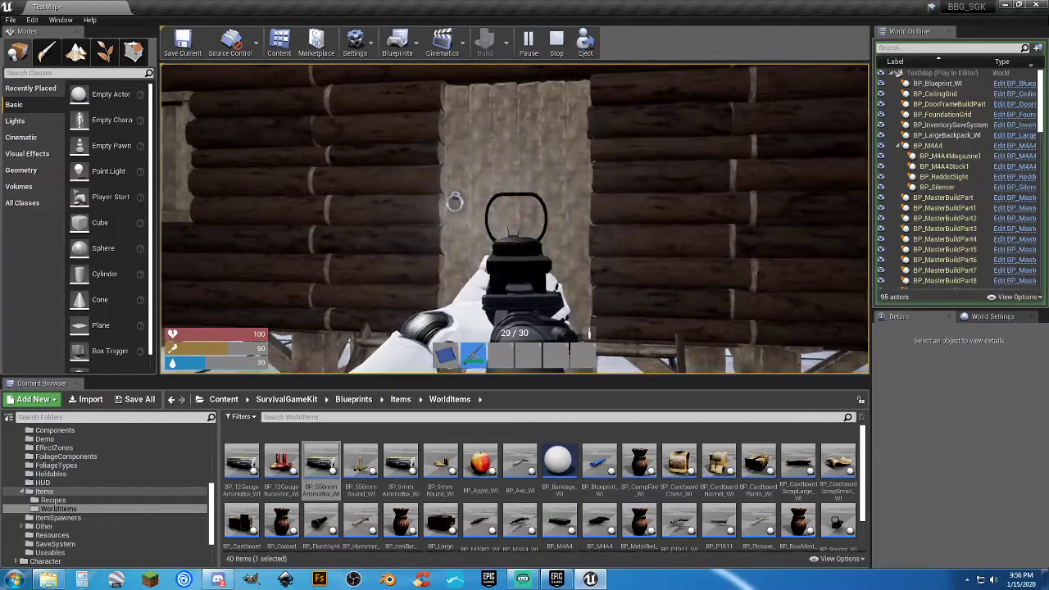
Shoot at the house door with the M4A4 through the red dot sight until it is destroyed
{"action": "left_click", "coordinate": [515, 219]}
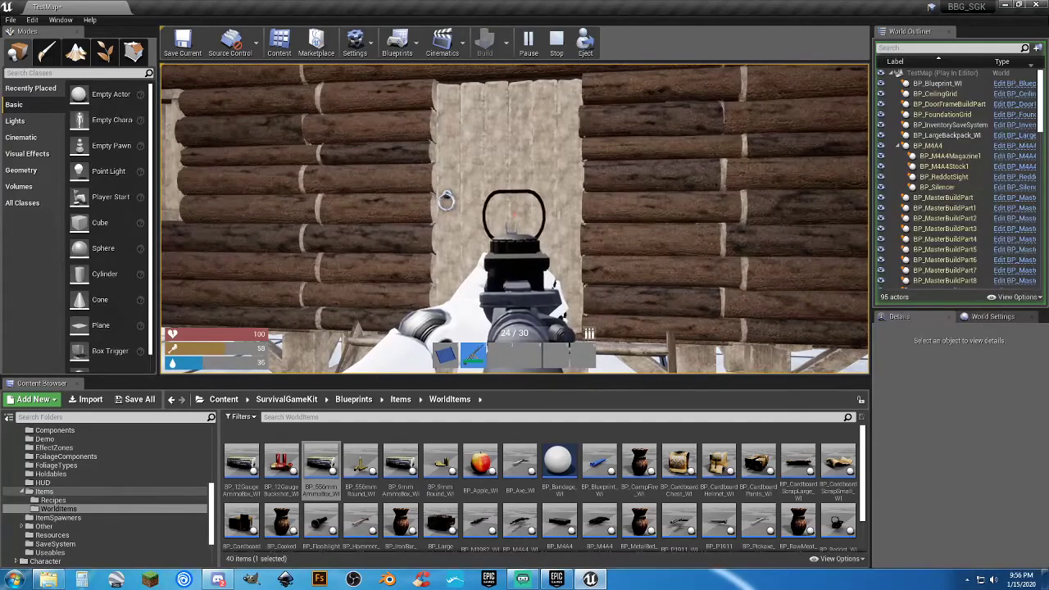
{"action": "left_click", "coordinate": [515, 219]}
{"action": "left_click", "coordinate": [515, 220]}
{"action": "left_click", "coordinate": [515, 220]}
{"action": "left_click", "coordinate": [515, 220]}
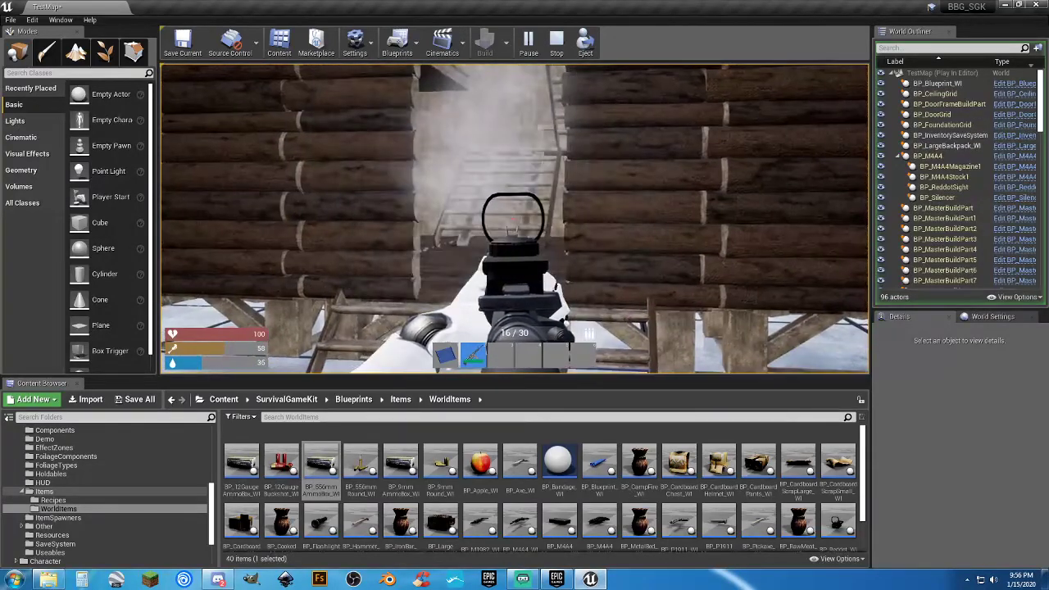
Empty the rest of the M4A4 magazine into the log walls around the open doorway while moving towards the house
{"action": "left_click", "coordinate": [515, 219]}
{"action": "left_click", "coordinate": [515, 219]}
{"action": "left_click", "coordinate": [515, 220]}
{"action": "left_click", "coordinate": [515, 219]}
{"action": "left_click", "coordinate": [515, 219]}
{"action": "left_click", "coordinate": [514, 220]}
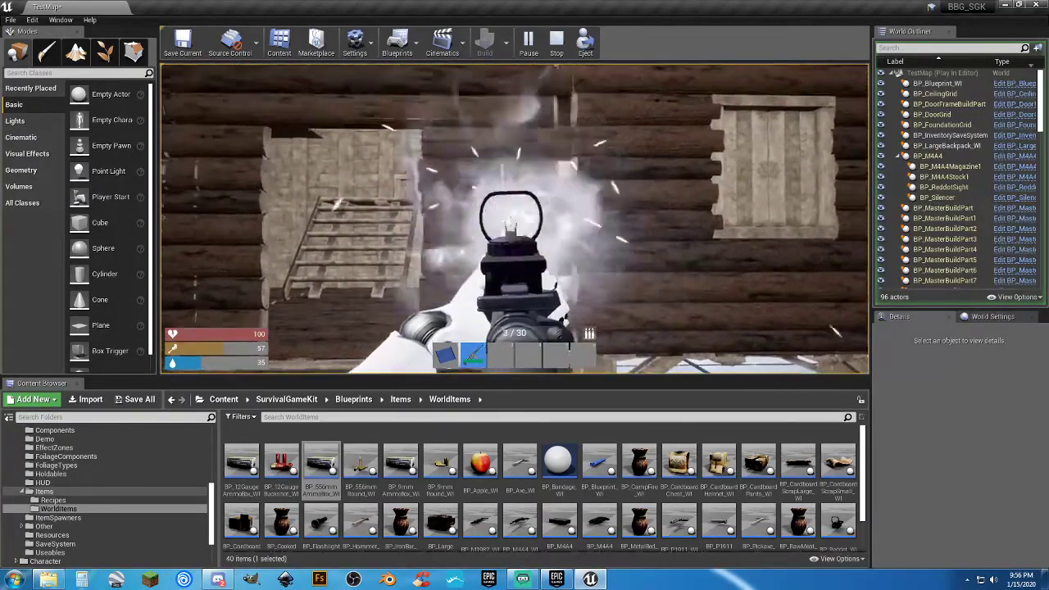
{"action": "left_click", "coordinate": [515, 219]}
{"action": "left_click", "coordinate": [515, 220]}
{"action": "key", "text": "w"}
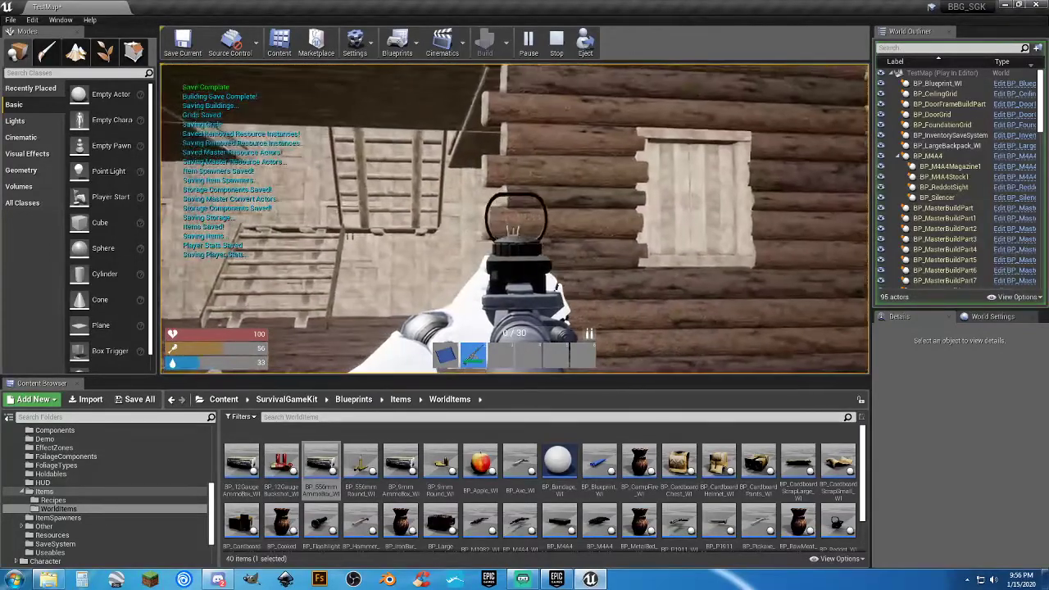
Stop aiming down the sight and fire the last reloaded magazine at the house front from a distance in third person
{"action": "right_click", "coordinate": [515, 219]}
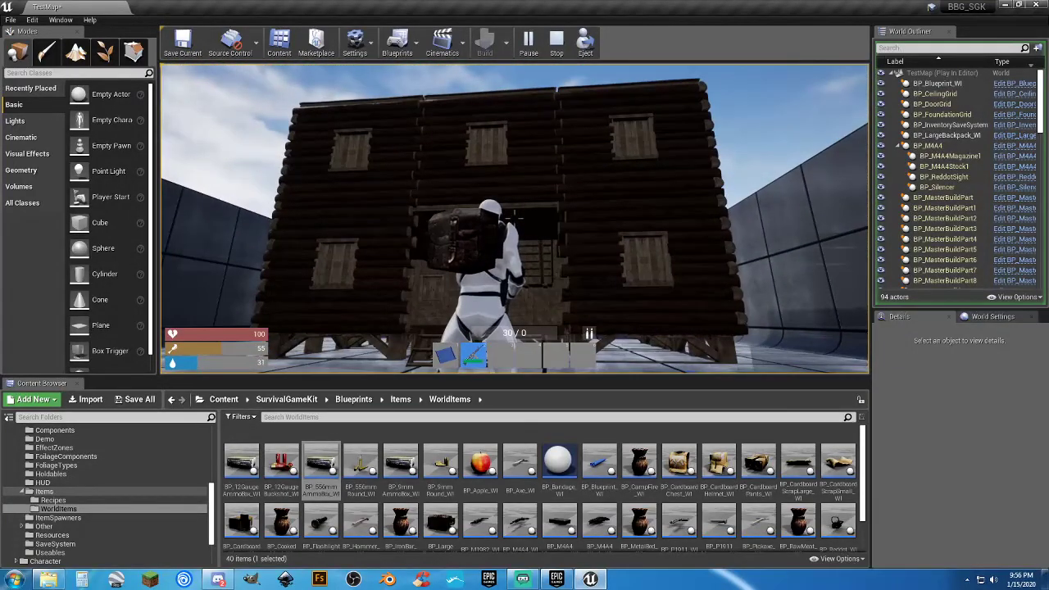
{"action": "left_click", "coordinate": [515, 220]}
{"action": "left_click", "coordinate": [515, 219]}
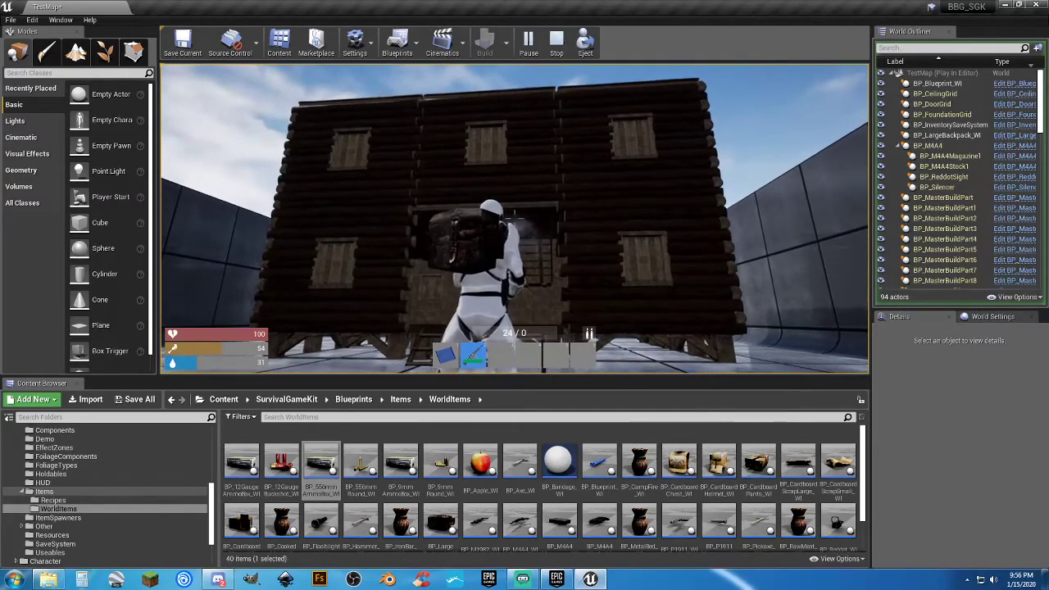
{"action": "key", "text": "w"}
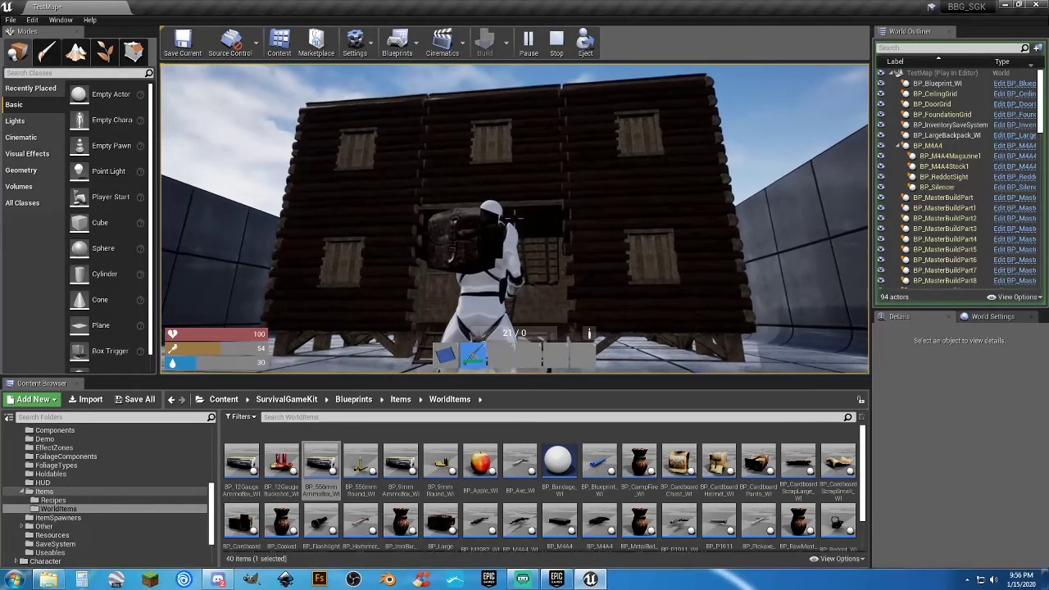
{"action": "key", "text": "w"}
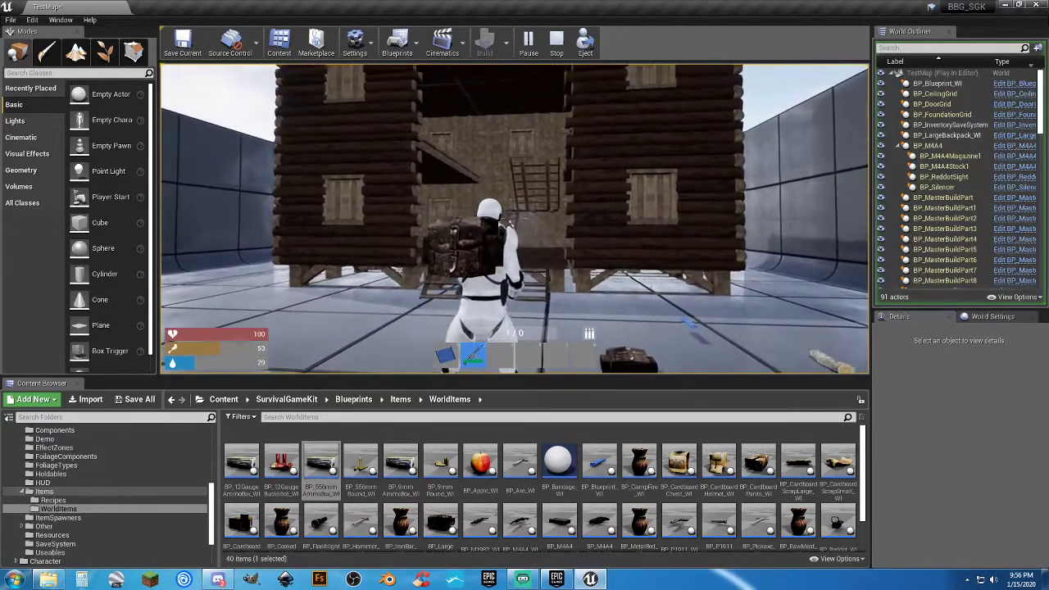
Walk through the broken front into the house to inspect the wooden stairs, head back outside, and end the play session
{"action": "key", "text": "w"}
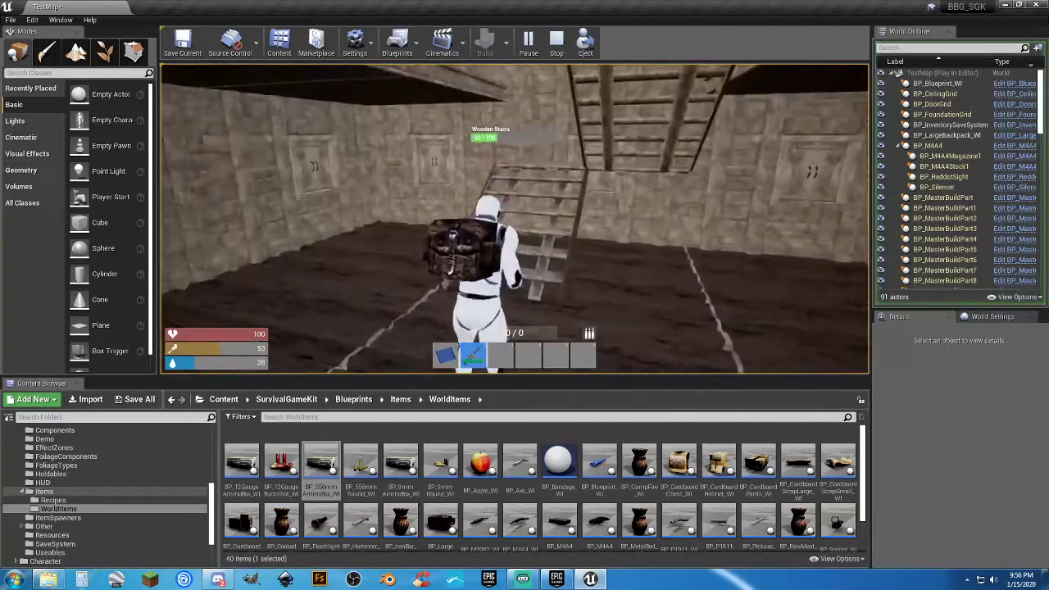
{"action": "key", "text": "w"}
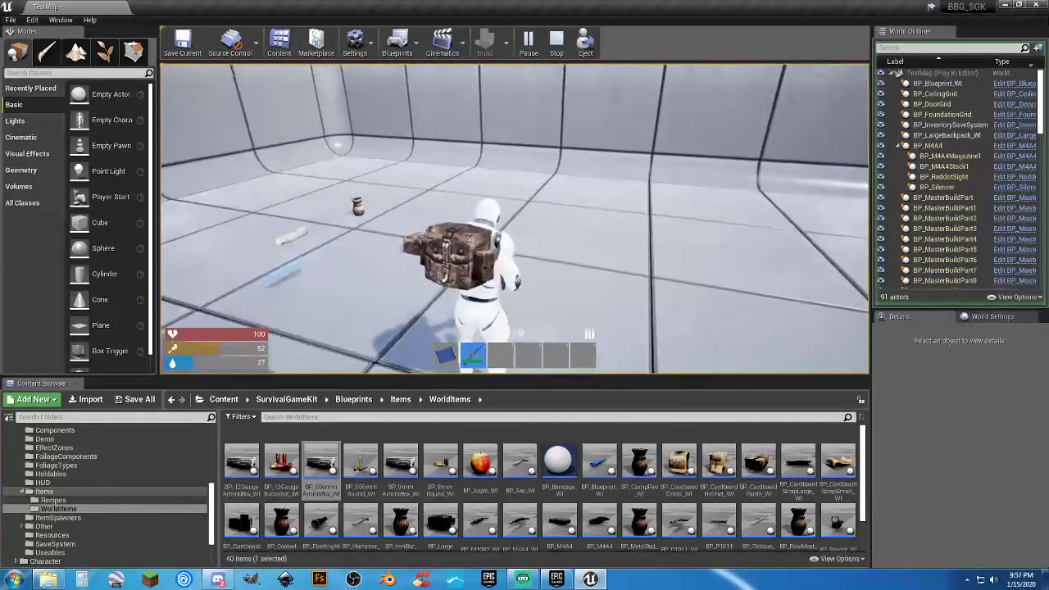
{"action": "key", "text": "Escape"}
Select both 5.56mm ammo boxes in the level and duplicate the pair twice, spacing the copies out to make six boxes
{"action": "right_click_drag", "start_coordinate": [516, 220], "coordinate": [387, 252]}
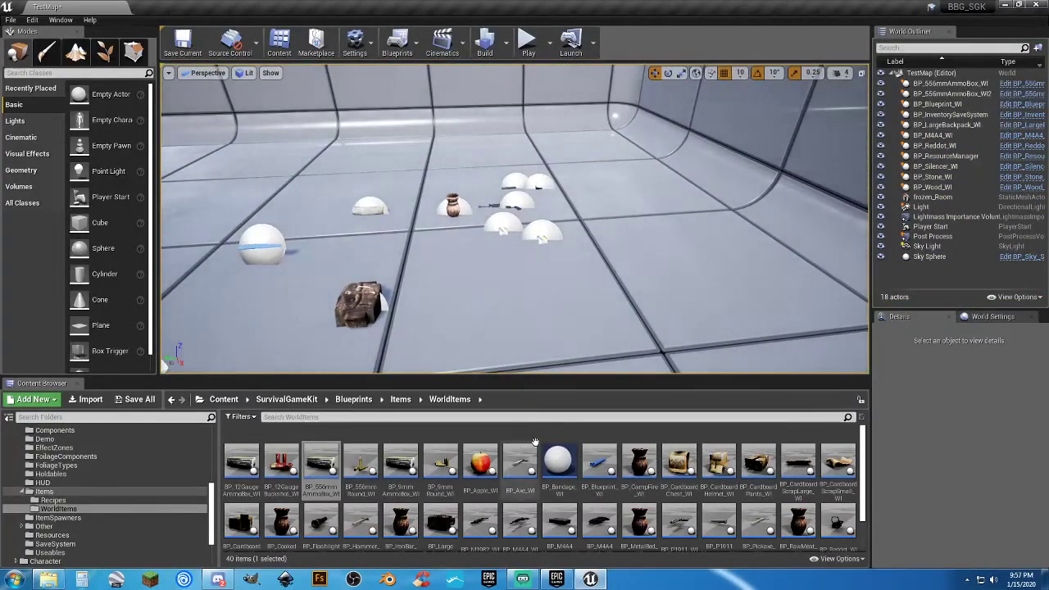
{"action": "mouse_move", "coordinate": [546, 326]}
{"action": "right_mouse_down"}
{"action": "mouse_move", "coordinate": [543, 283]}
{"action": "mouse_move", "coordinate": [546, 326]}
{"action": "right_mouse_up"}
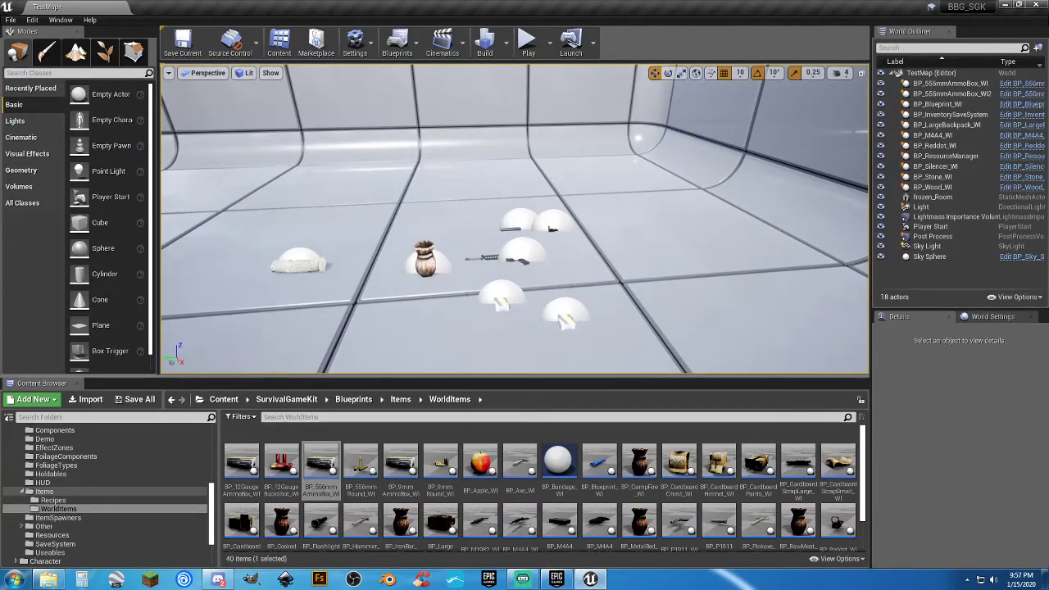
{"action": "left_click", "coordinate": [500, 297]}
{"action": "left_click", "coordinate": [564, 316], "text": "ctrl"}
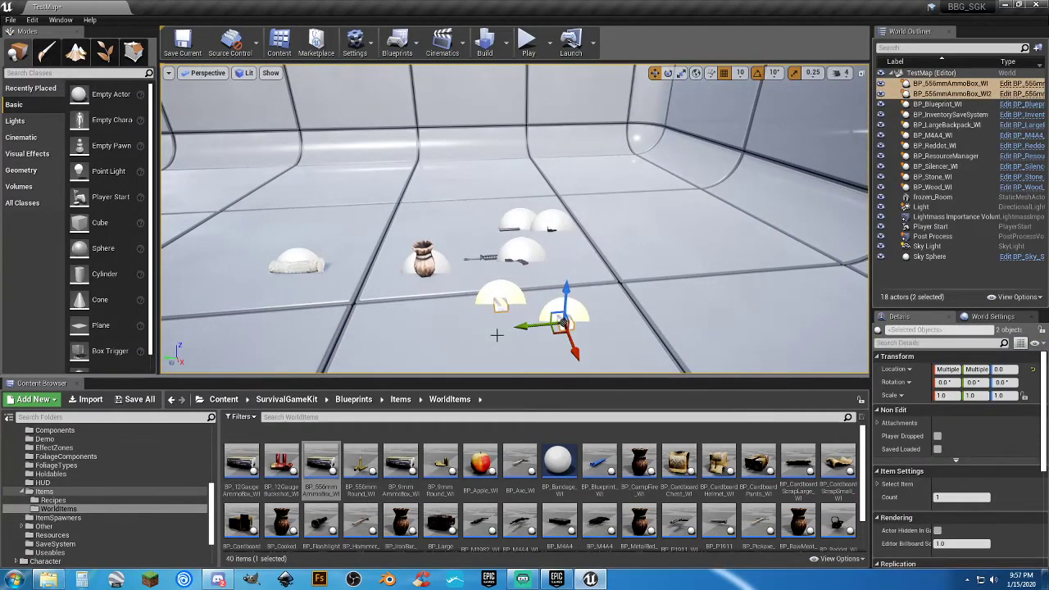
{"action": "key", "text": "ctrl+w"}
{"action": "left_click_drag", "start_coordinate": [533, 325], "coordinate": [468, 332]}
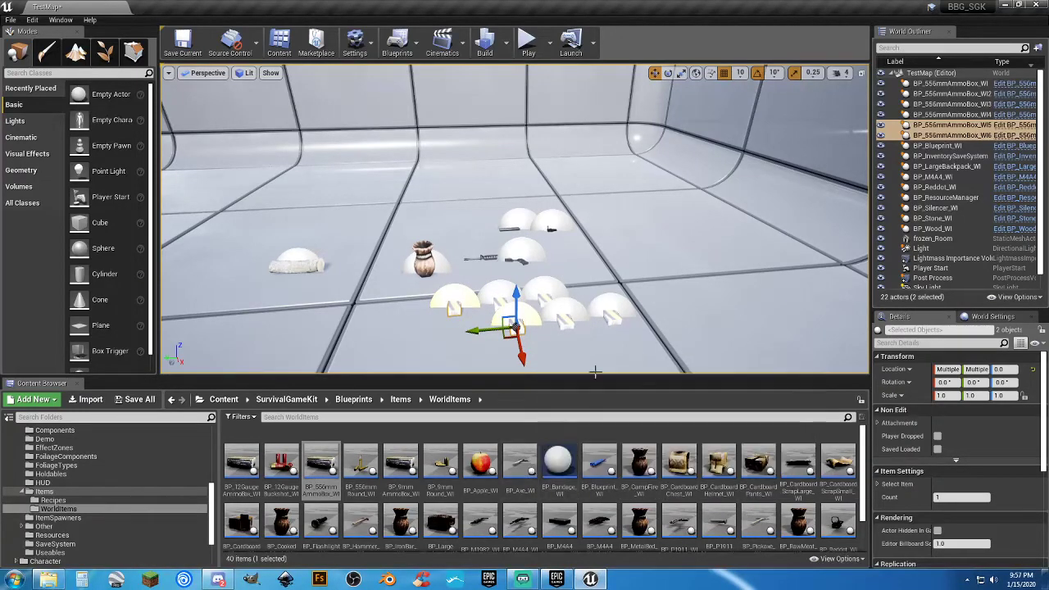
Place a BP_WaterBottle_WI beside the ammo boxes, set its count to 5, and duplicate it into a row of three
{"action": "scroll", "coordinate": [618, 465], "scroll_direction": "down", "scroll_amount": 1}
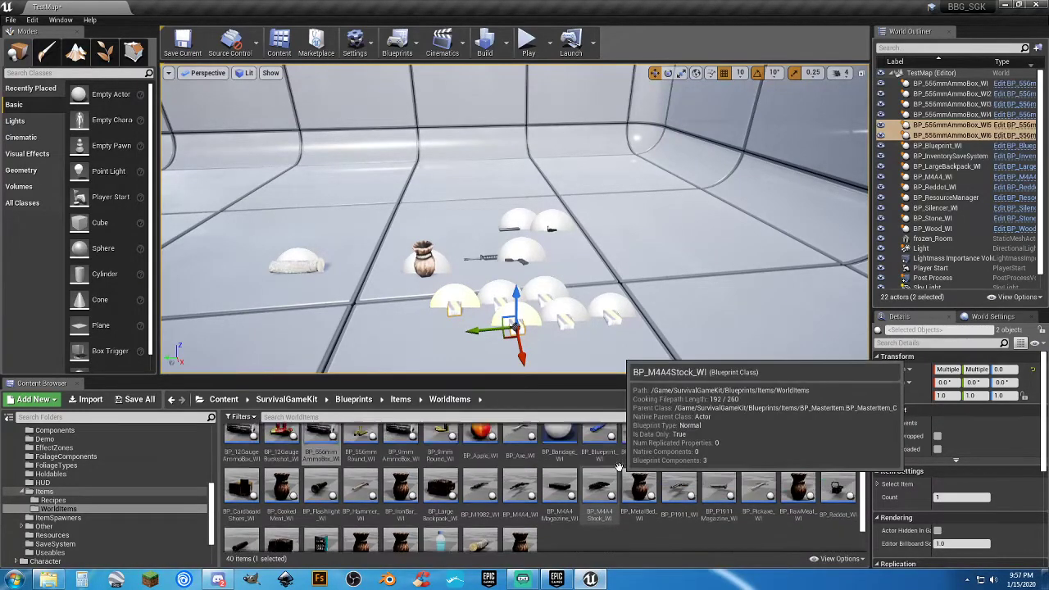
{"action": "scroll", "coordinate": [618, 465], "scroll_direction": "up", "scroll_amount": 1}
{"action": "scroll", "coordinate": [618, 466], "scroll_direction": "up", "scroll_amount": 1}
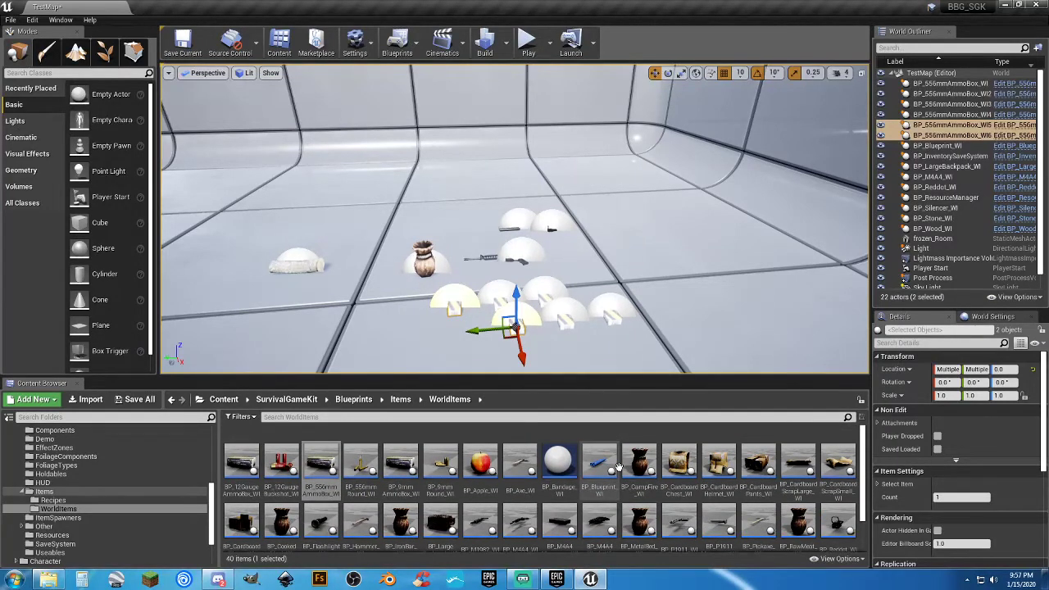
{"action": "scroll", "coordinate": [732, 474], "scroll_direction": "down", "scroll_amount": 1}
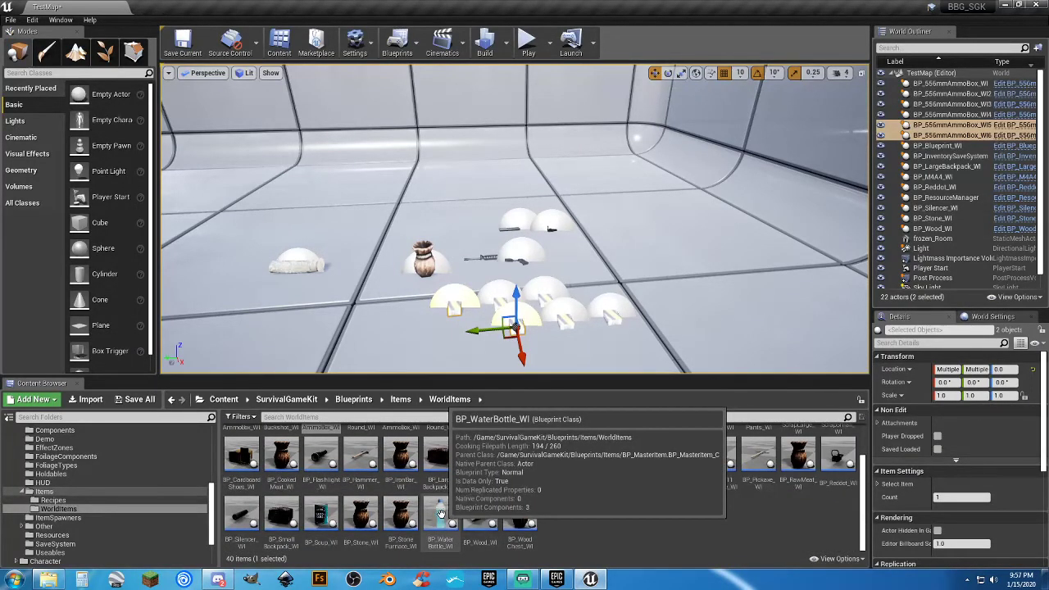
{"action": "left_click_drag", "start_coordinate": [441, 513], "coordinate": [682, 295]}
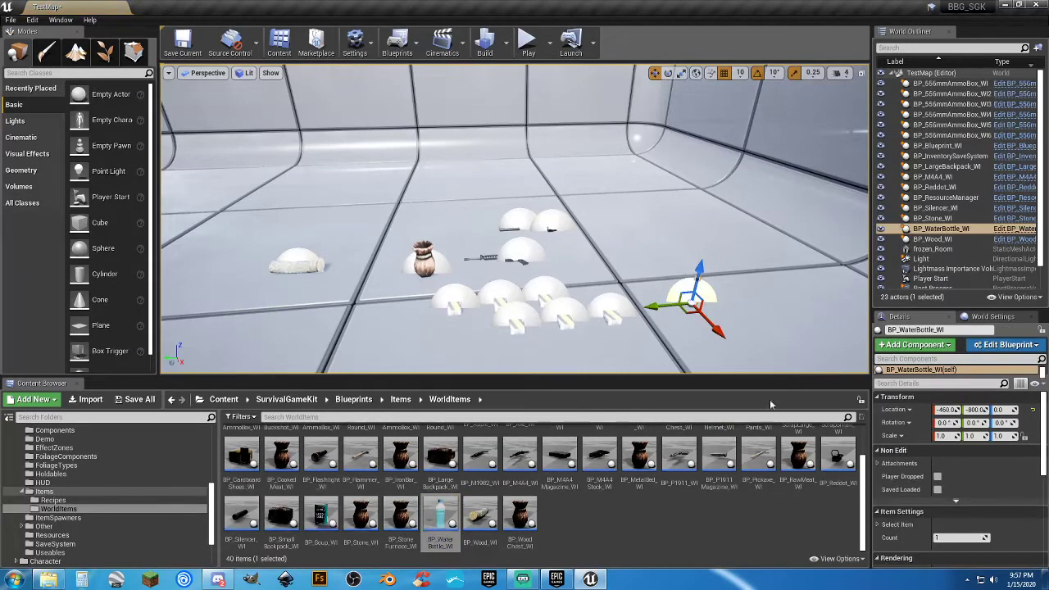
{"action": "left_click", "coordinate": [950, 540]}
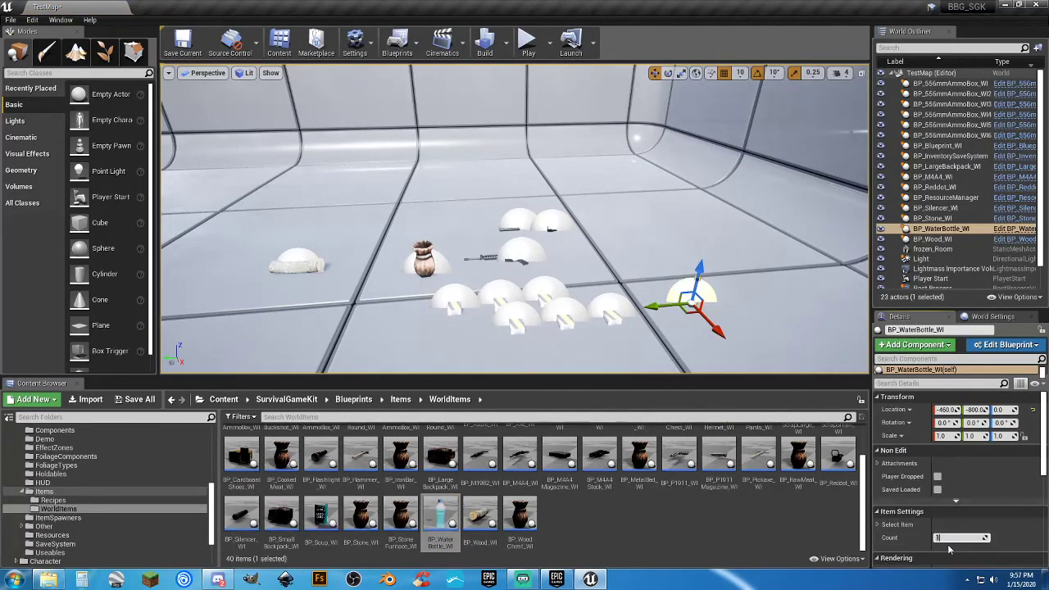
{"action": "type", "text": "5"}
{"action": "key", "text": "Return"}
{"action": "left_click", "coordinate": [766, 526]}
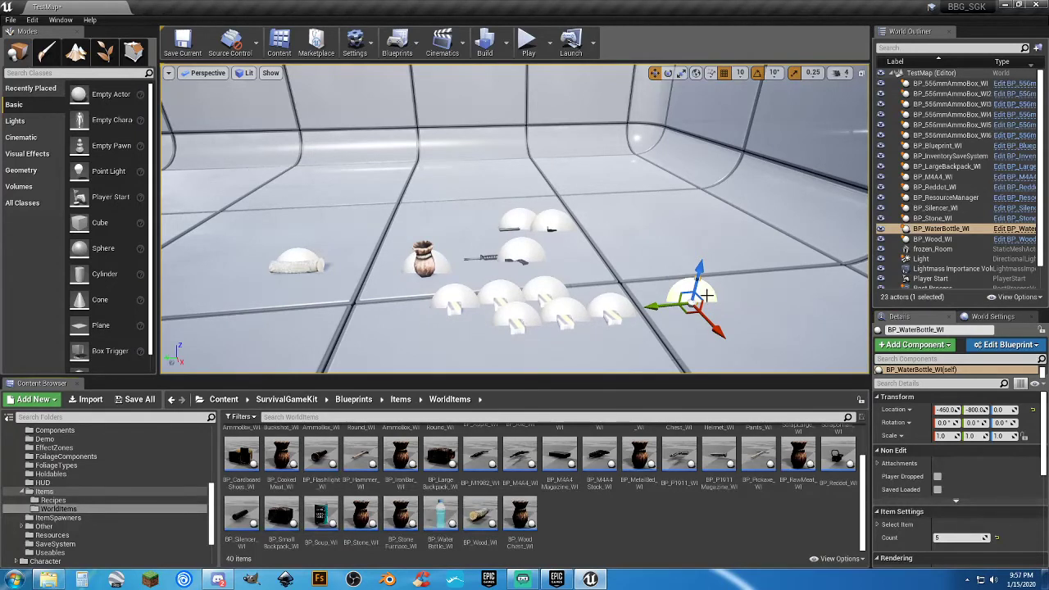
{"action": "left_click_drag", "start_coordinate": [664, 306], "coordinate": [726, 300]}
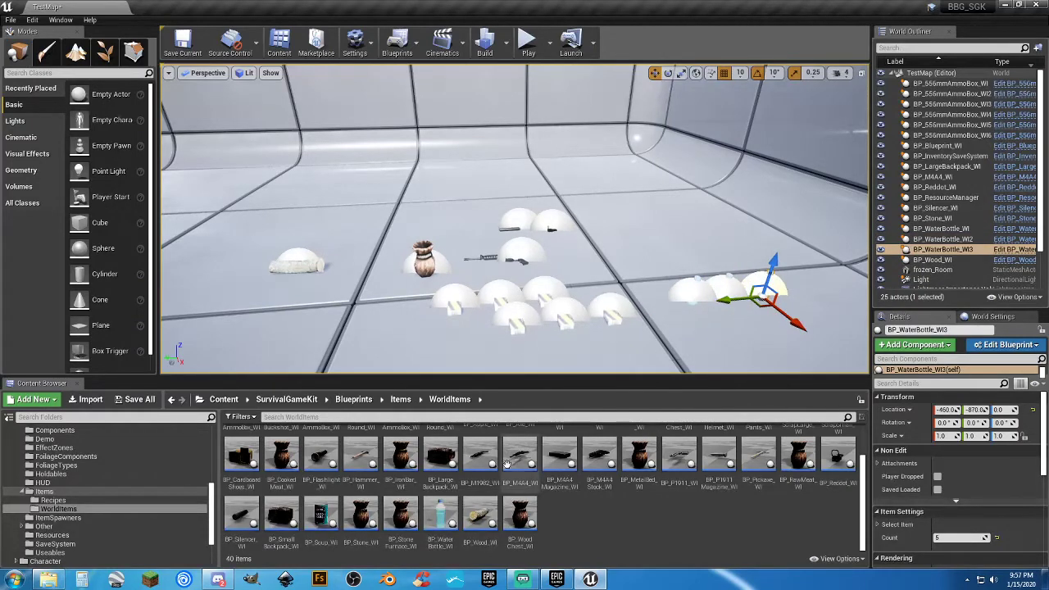
Place a BP_Soup_WI behind the water bottles, set its count to 5, and duplicate it into a row of three
{"action": "left_click_drag", "start_coordinate": [320, 512], "coordinate": [652, 262]}
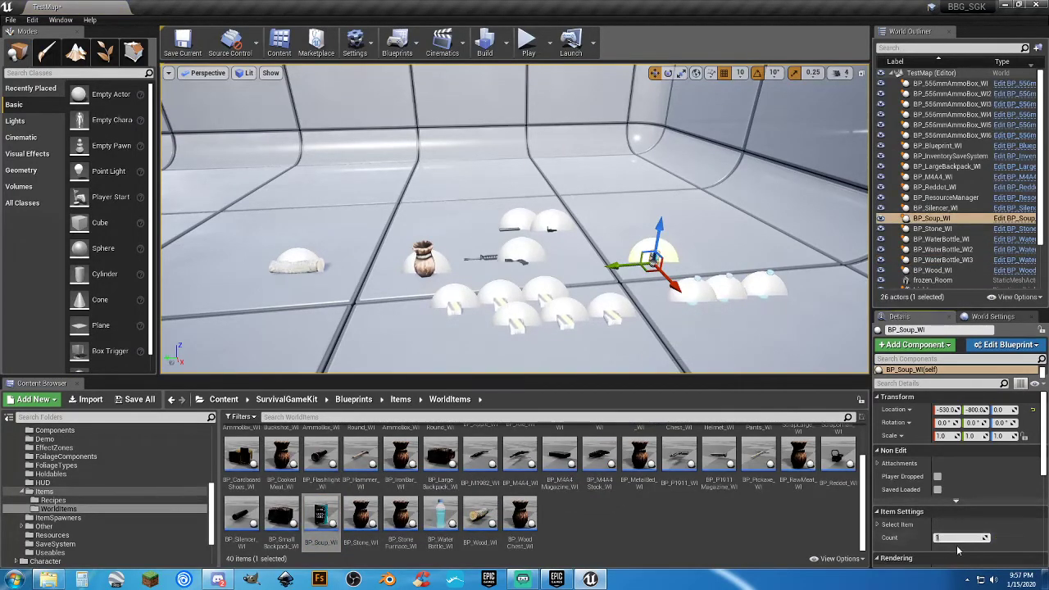
{"action": "type", "text": "5"}
{"action": "key", "text": "Return"}
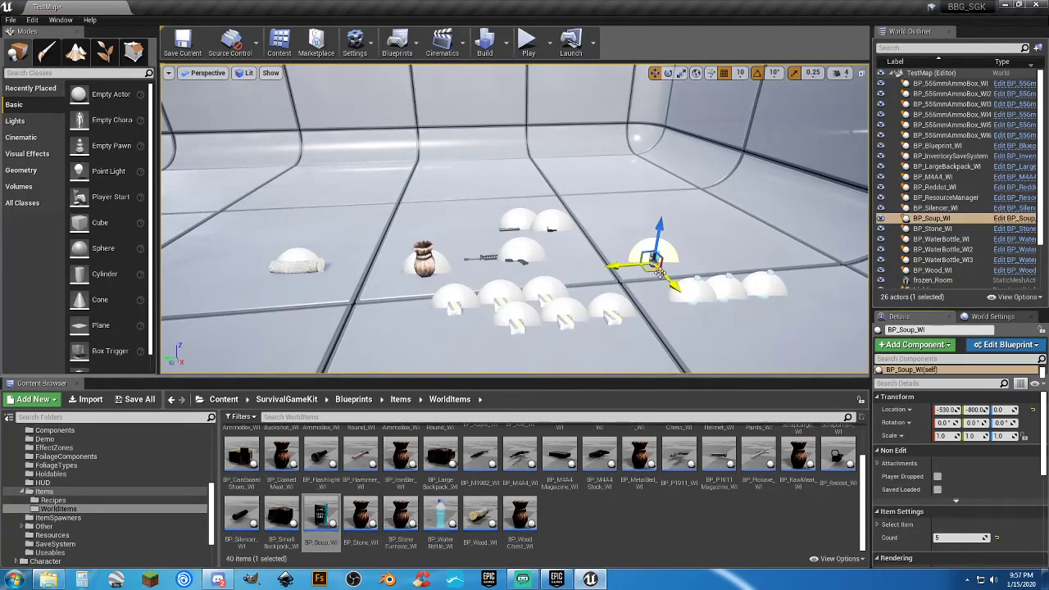
{"action": "key", "text": "ctrl+w"}
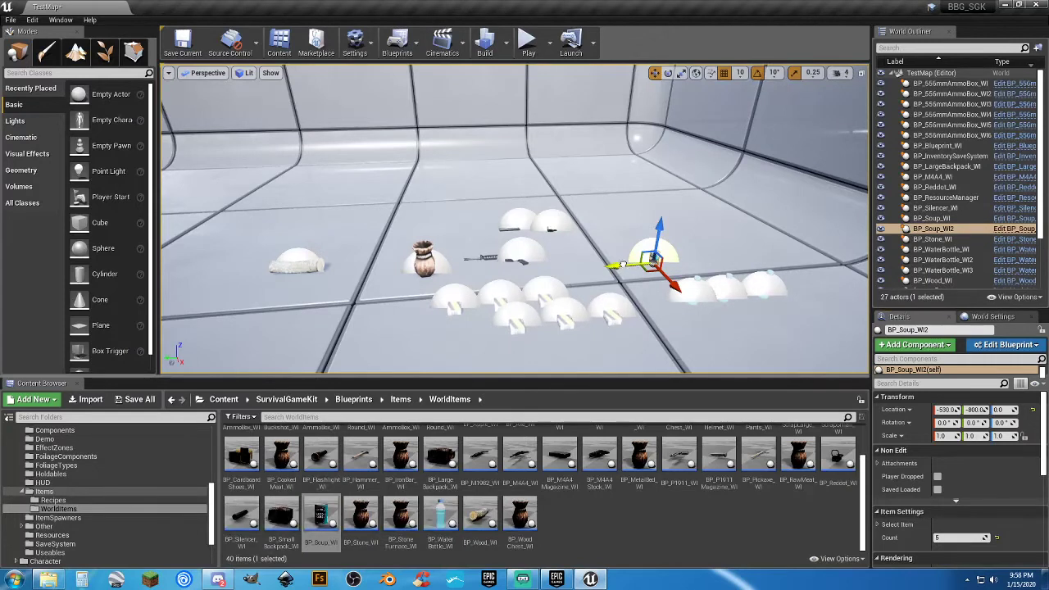
{"action": "left_click_drag", "start_coordinate": [623, 266], "coordinate": [705, 256]}
{"action": "key", "text": "ctrl+w"}
Play TestMap, switch to first person, and pick up all six boxes of 5.56mm rounds
{"action": "left_click", "coordinate": [528, 41]}
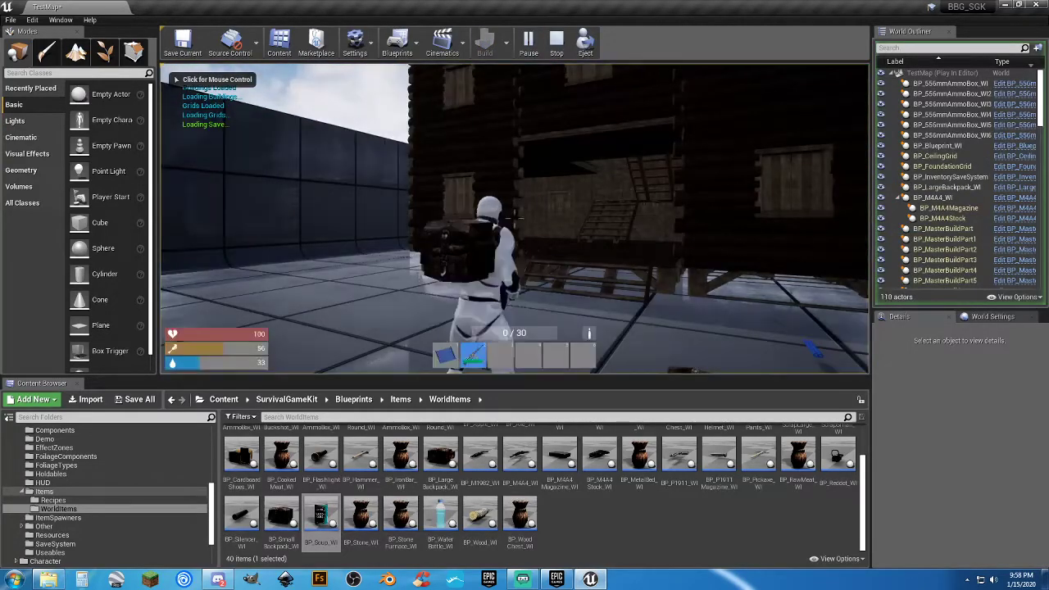
{"action": "left_click", "coordinate": [552, 138]}
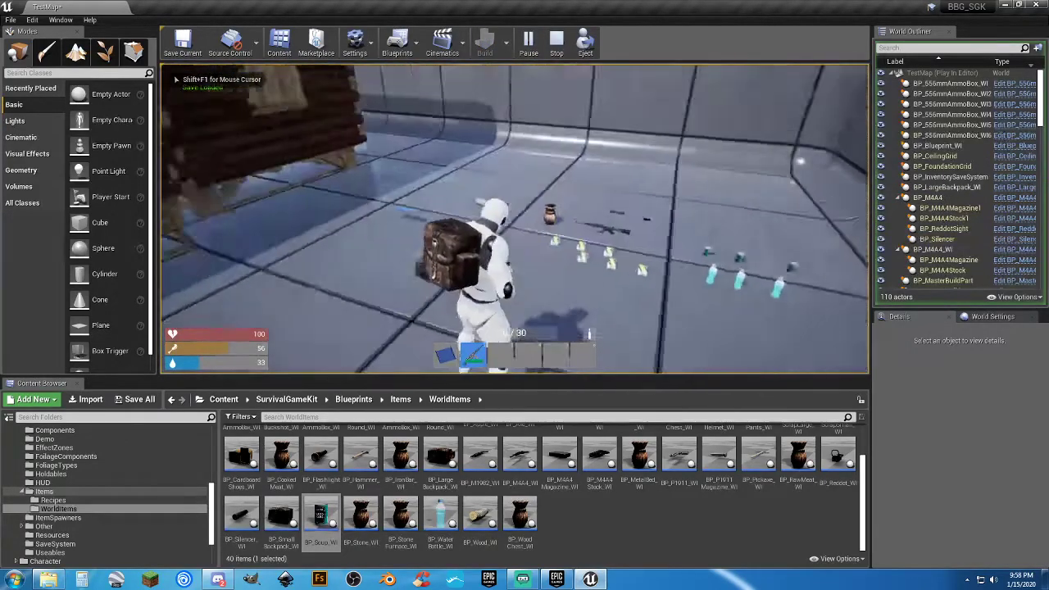
{"action": "key", "text": "w"}
{"action": "key", "text": "w"}
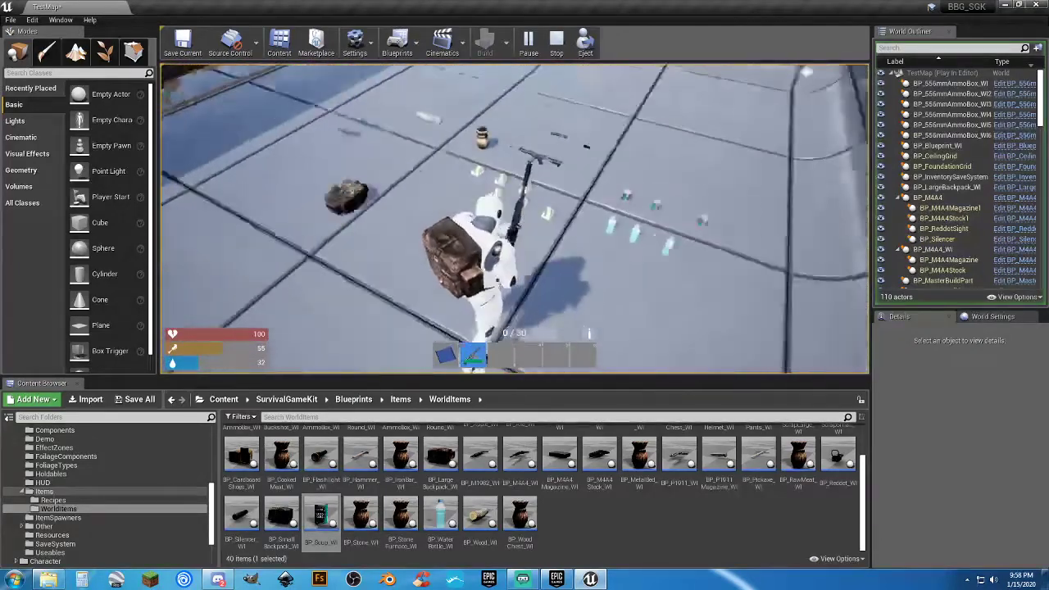
{"action": "key", "text": "e"}
{"action": "key", "text": "e"}
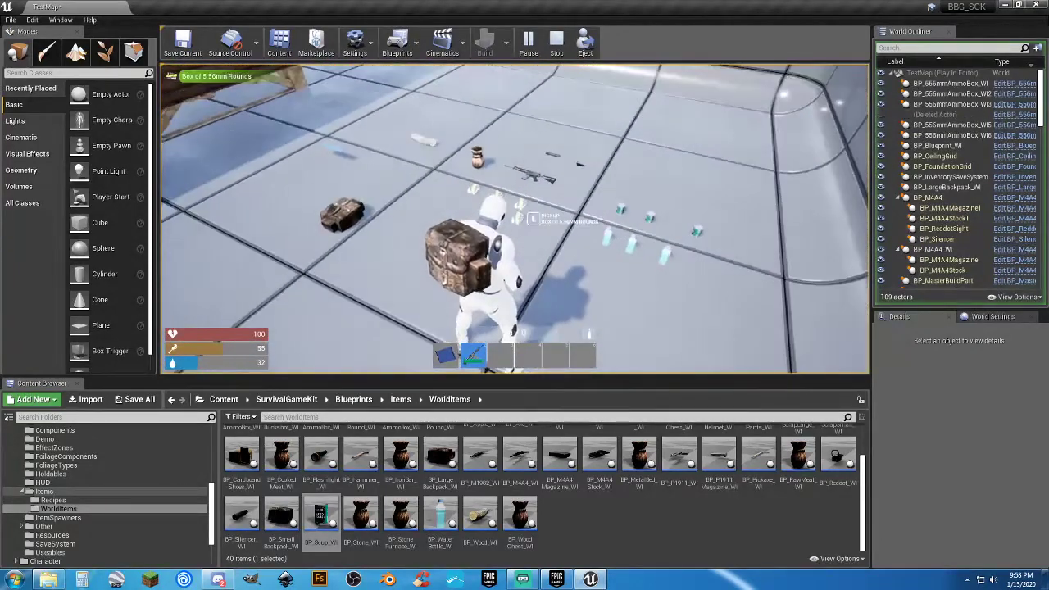
{"action": "key", "text": "v"}
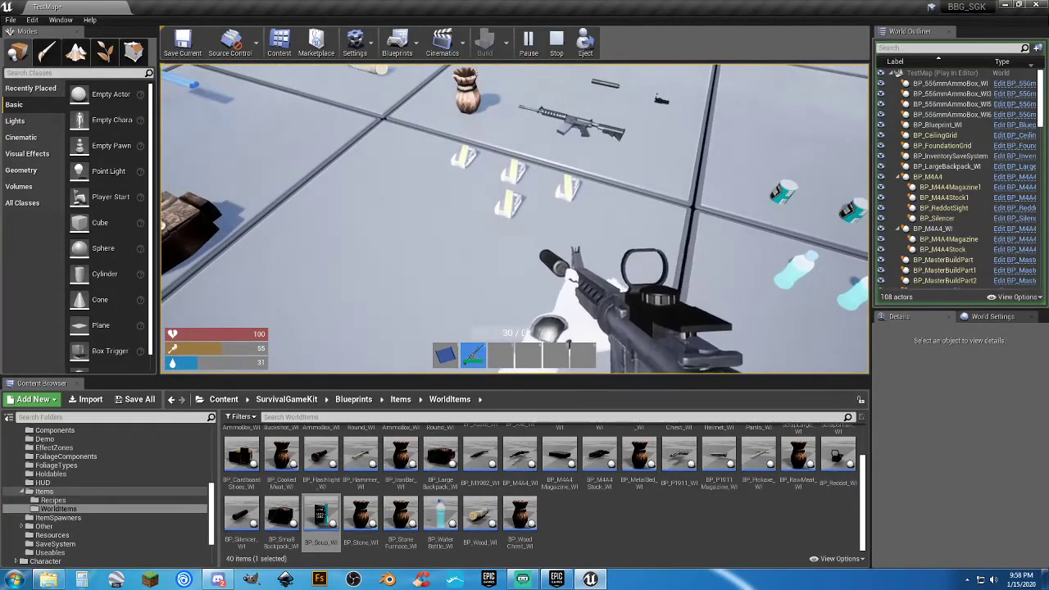
{"action": "key", "text": "e"}
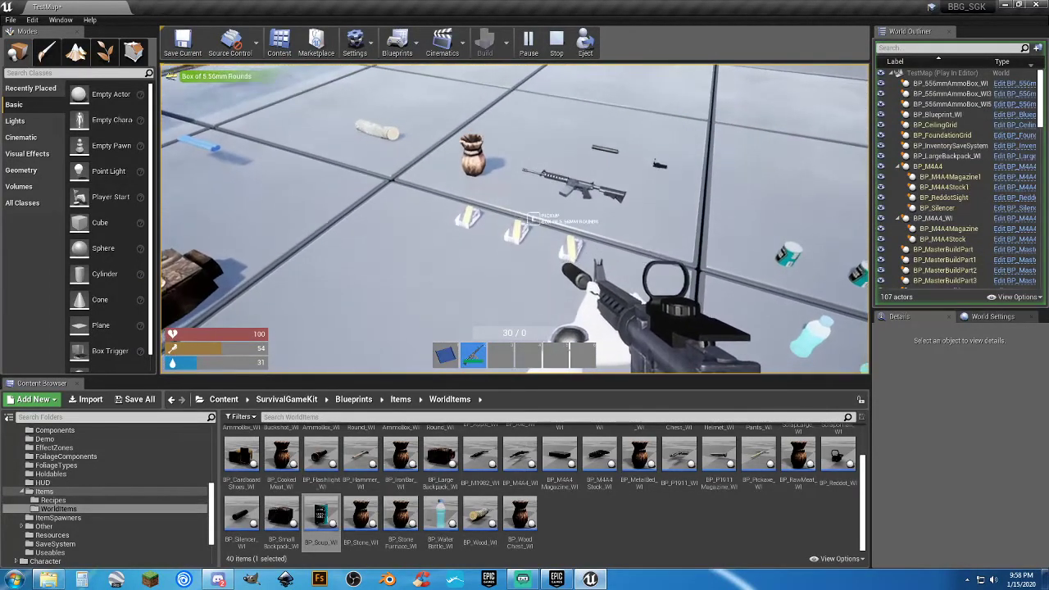
{"action": "key", "text": "e"}
{"action": "key", "text": "e"}
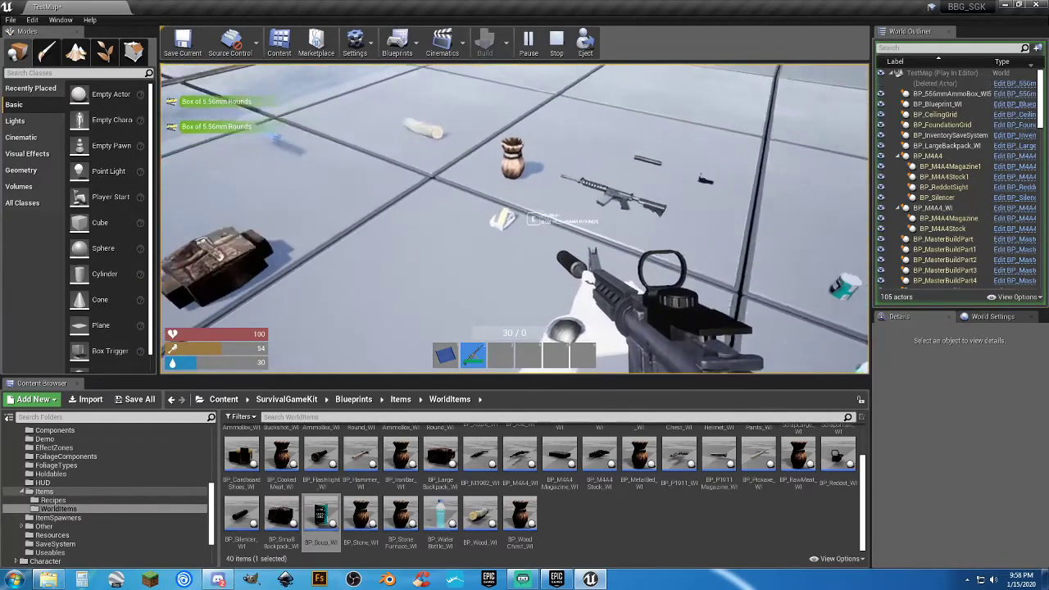
{"action": "key", "text": "e"}
Open all six boxes of 5.56mm rounds in the inventory to unpack their ammunition
{"action": "key", "text": "Tab"}
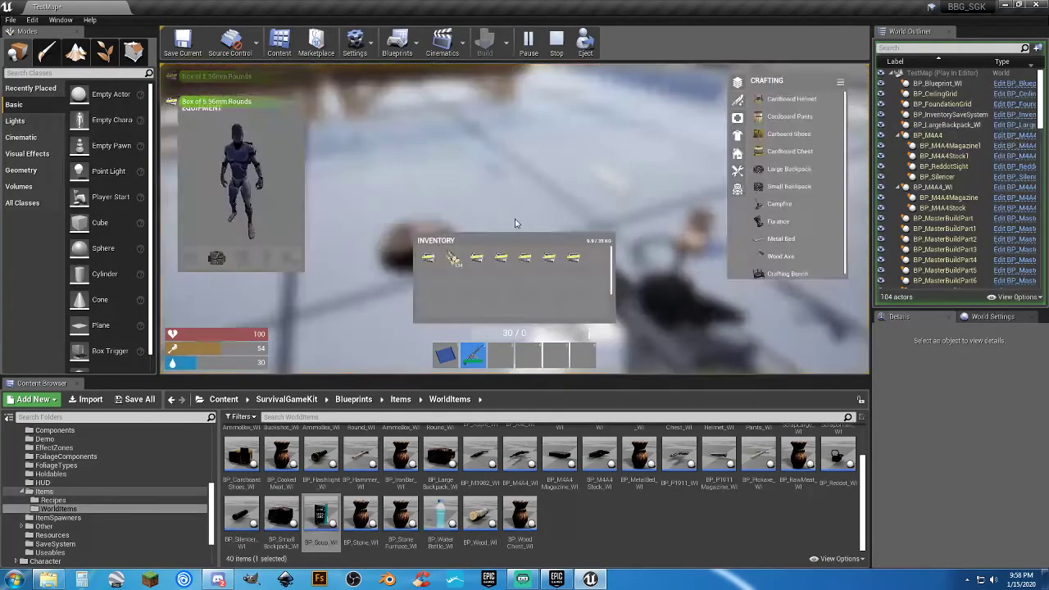
{"action": "right_click", "coordinate": [449, 261]}
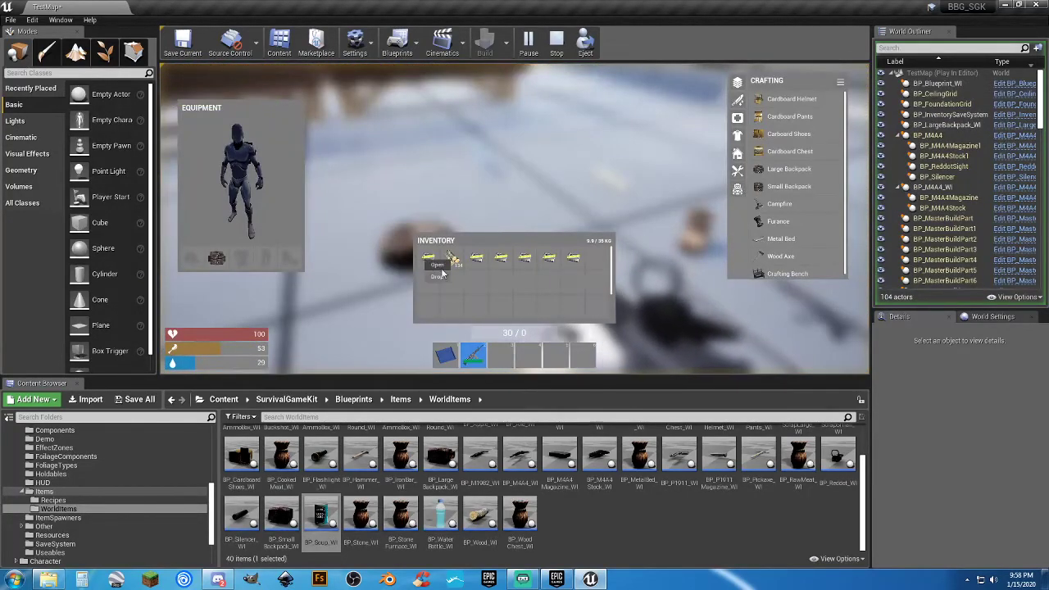
{"action": "left_click", "coordinate": [439, 265]}
{"action": "right_click", "coordinate": [479, 259]}
{"action": "left_click", "coordinate": [487, 265]}
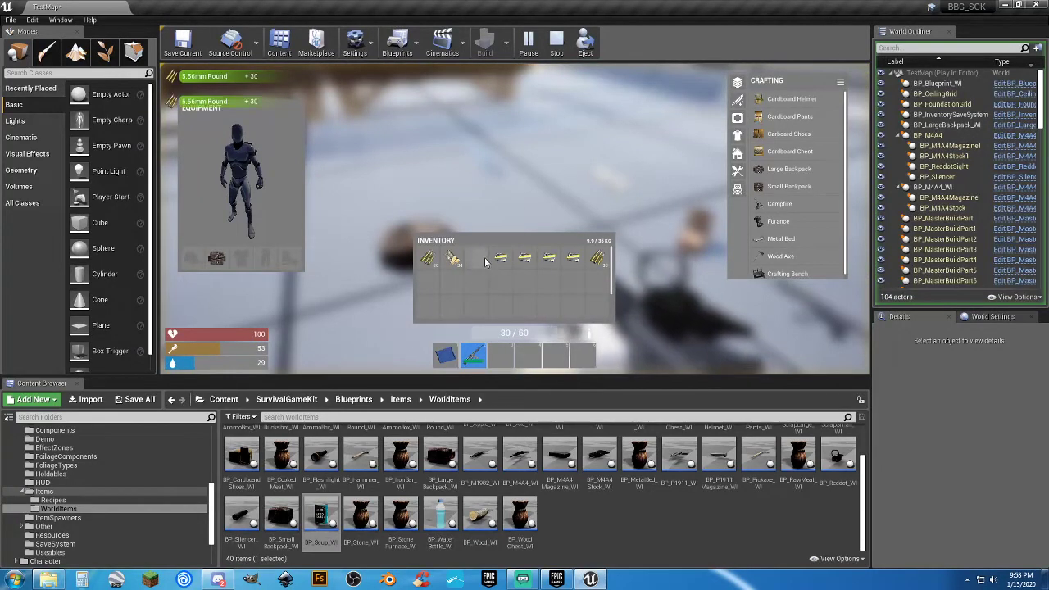
{"action": "right_click", "coordinate": [499, 259]}
{"action": "left_click", "coordinate": [507, 266]}
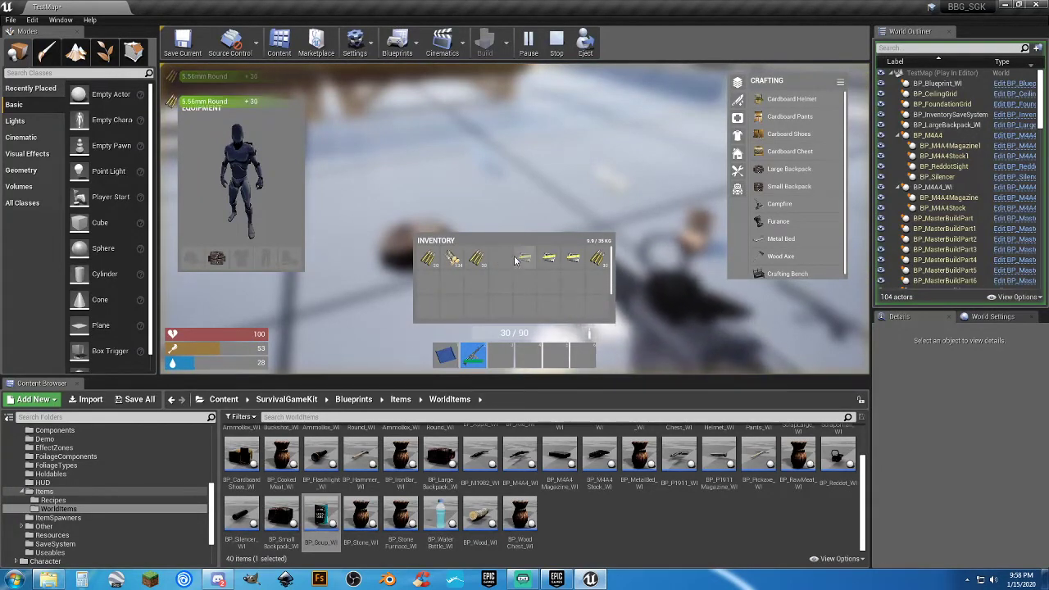
{"action": "right_click", "coordinate": [516, 261]}
{"action": "left_click", "coordinate": [529, 266]}
{"action": "right_click", "coordinate": [548, 261]}
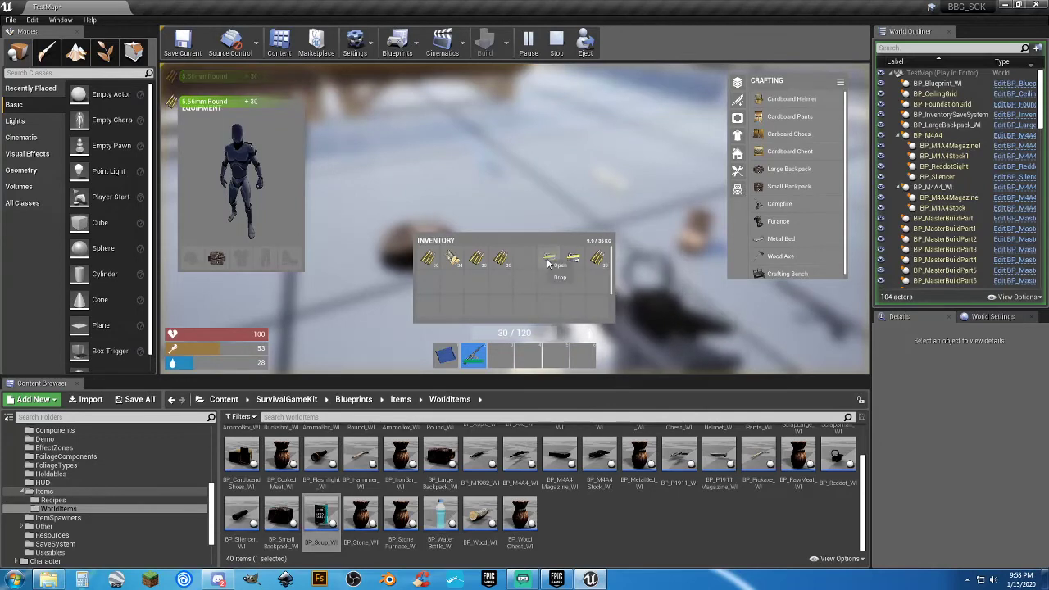
{"action": "left_click", "coordinate": [559, 265]}
{"action": "right_click", "coordinate": [574, 260]}
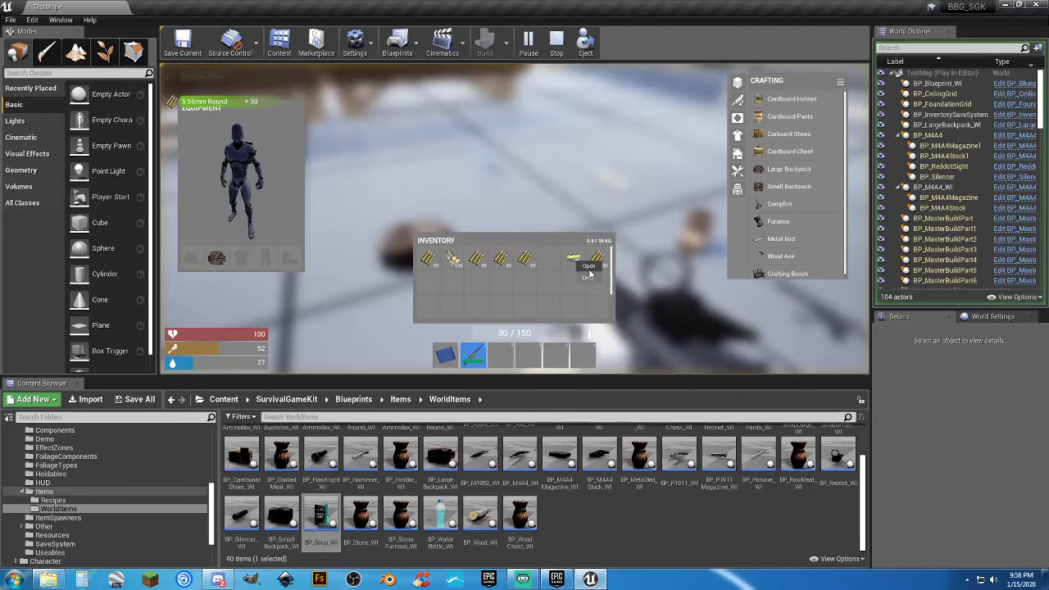
{"action": "left_click", "coordinate": [587, 266]}
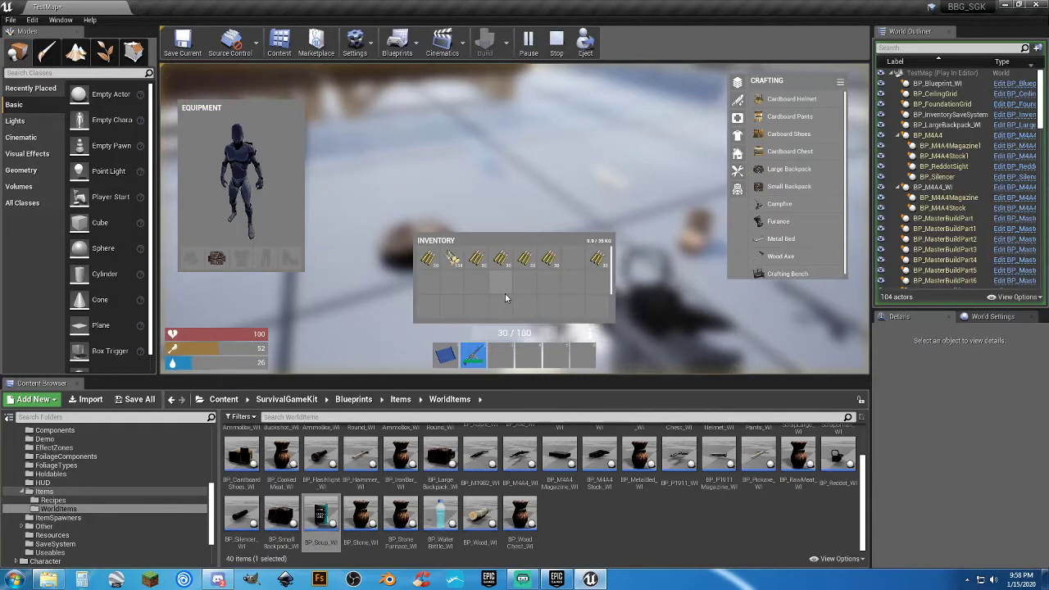
{"action": "key", "text": "Tab"}
Pick up the three water bottle stacks and the three soup can stacks from the floor
{"action": "key", "text": "e"}
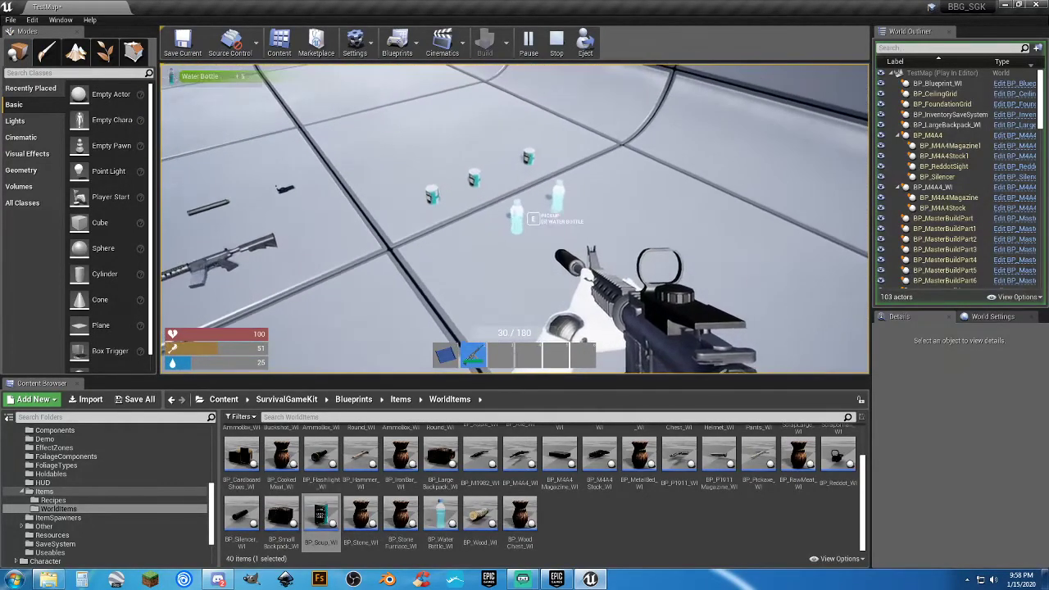
{"action": "key", "text": "e"}
{"action": "key", "text": "e"}
{"action": "key", "text": "e"}
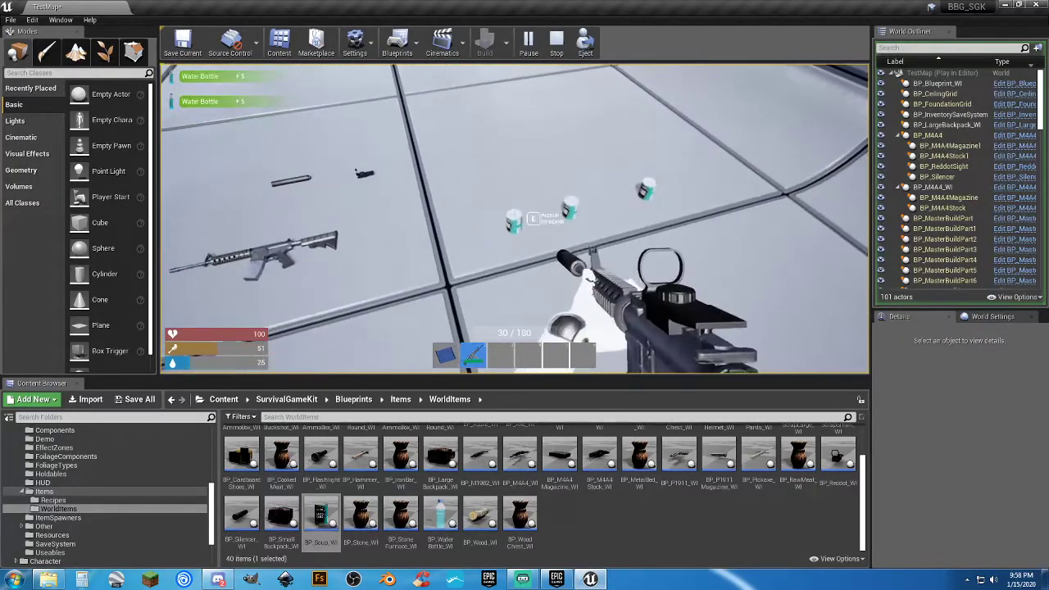
{"action": "key", "text": "e"}
{"action": "key", "text": "e"}
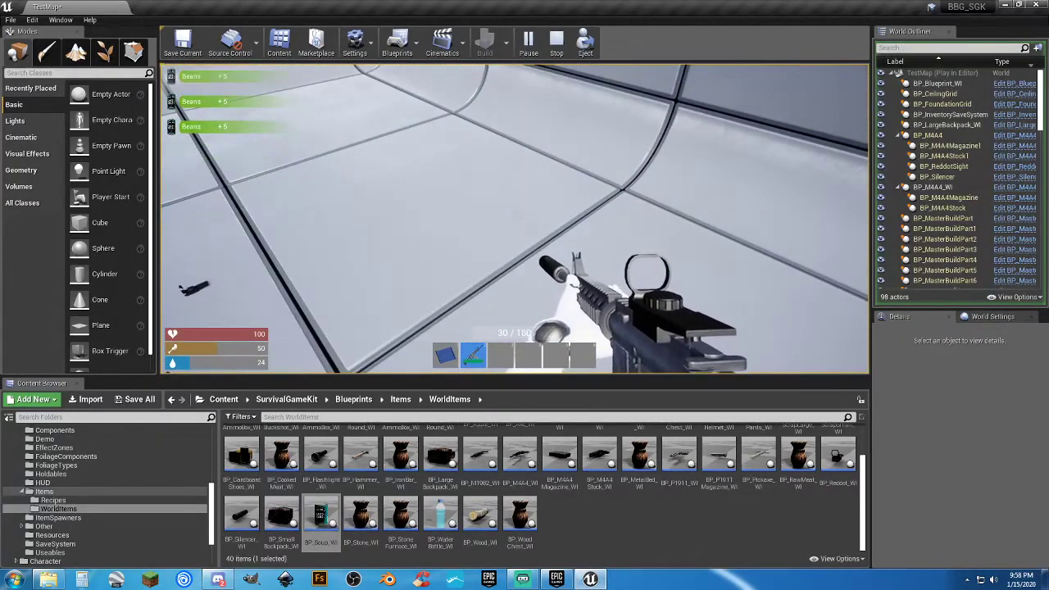
Assign a soup stack and a water bottle stack to the hotbar, and consume them to restore hunger and thirst
{"action": "key", "text": "Tab"}
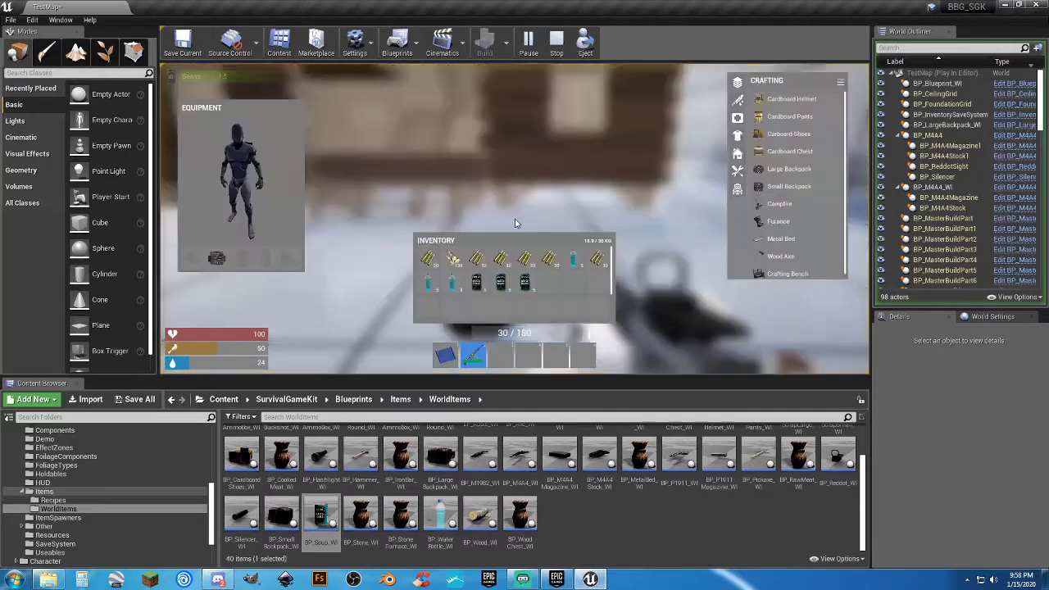
{"action": "left_click_drag", "start_coordinate": [472, 291], "coordinate": [518, 361]}
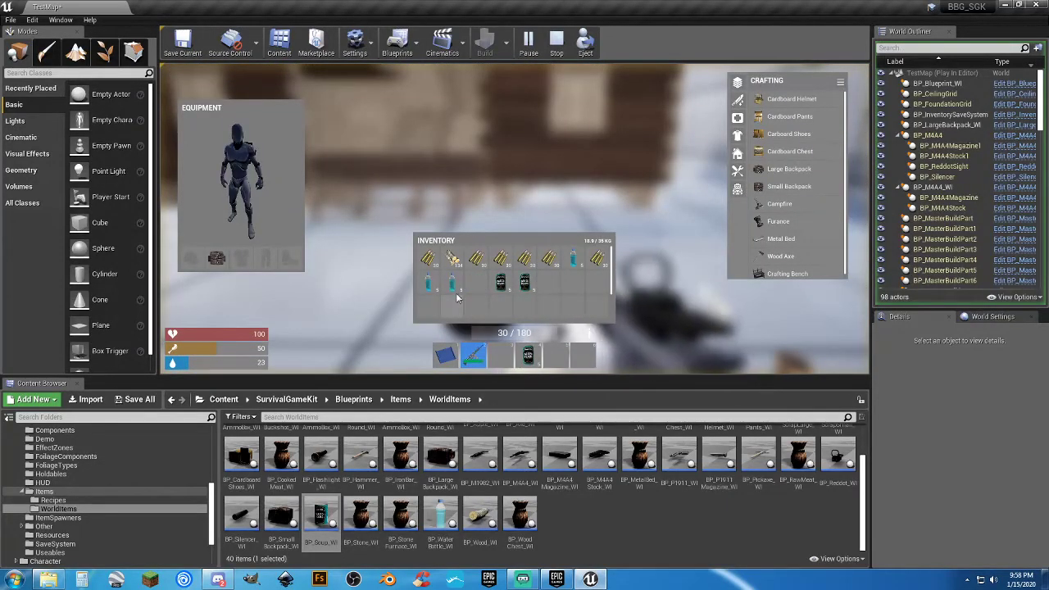
{"action": "left_click_drag", "start_coordinate": [453, 283], "coordinate": [515, 352]}
{"action": "key", "text": "Tab"}
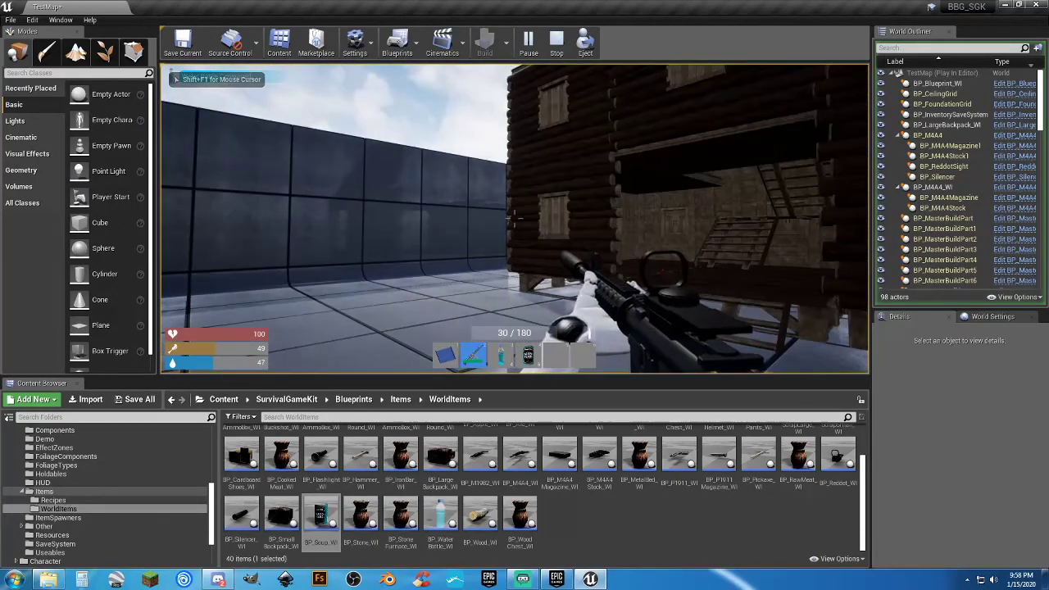
{"action": "key", "text": "3"}
{"action": "key", "text": "3"}
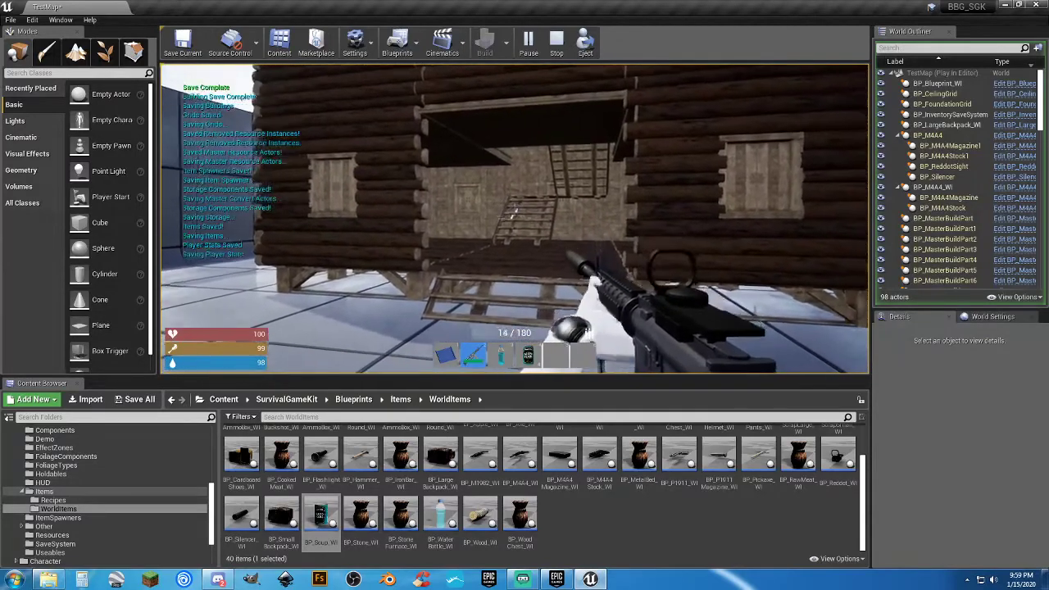
Shoot the wooden house down to its foundations with the M4A4, reloading whenever the magazine runs out
{"action": "left_click", "coordinate": [515, 218]}
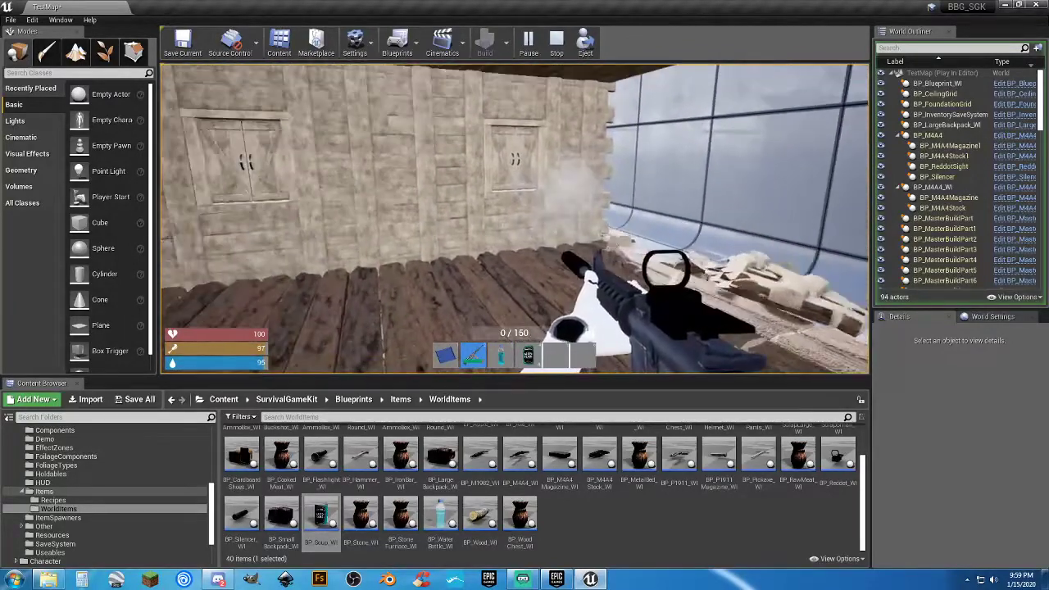
{"action": "key", "text": "r"}
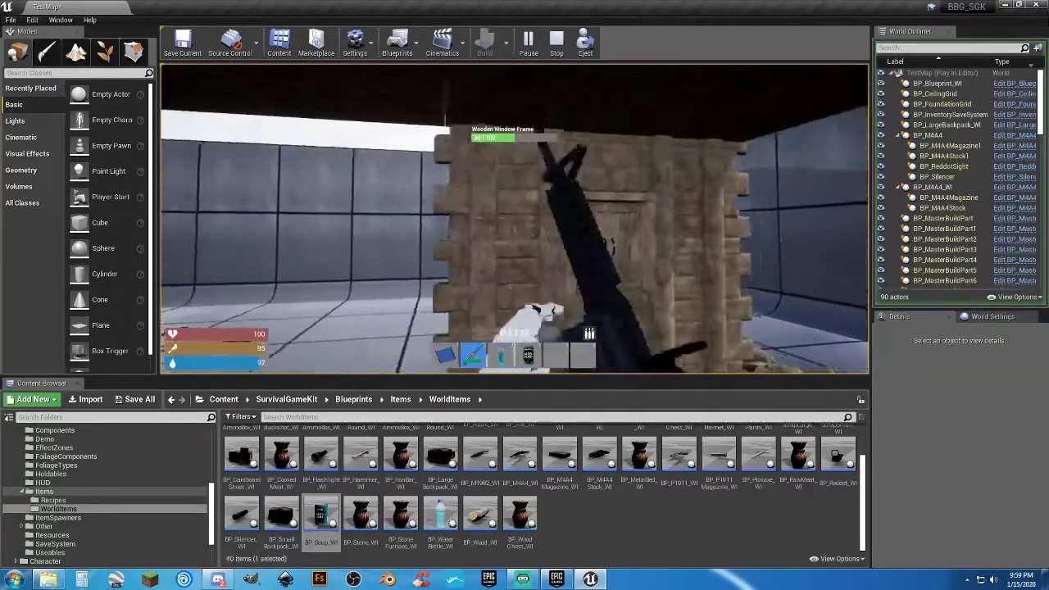
{"action": "left_click", "coordinate": [515, 219]}
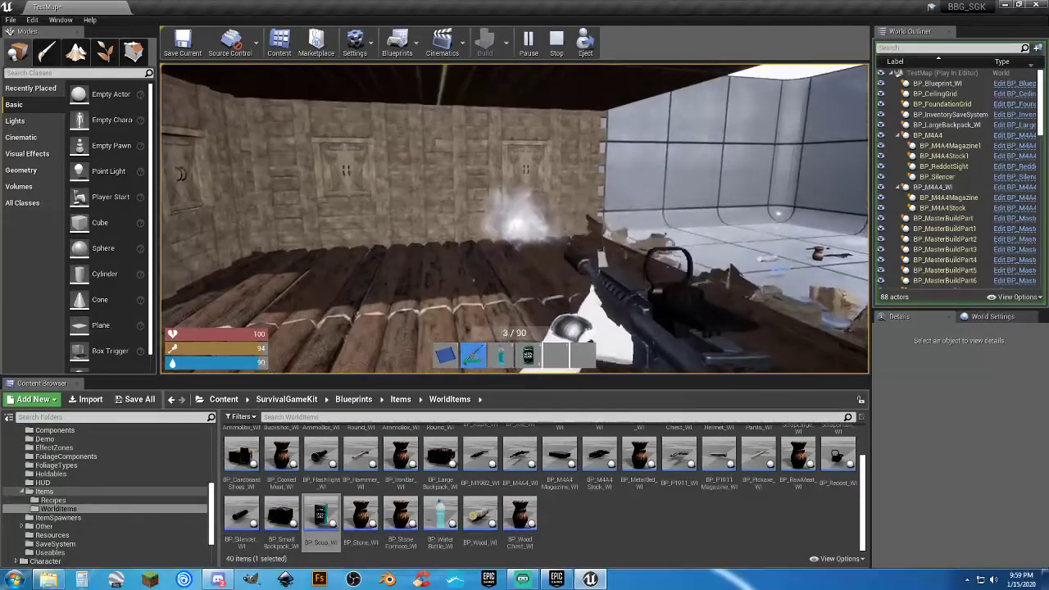
{"action": "left_click", "coordinate": [515, 218]}
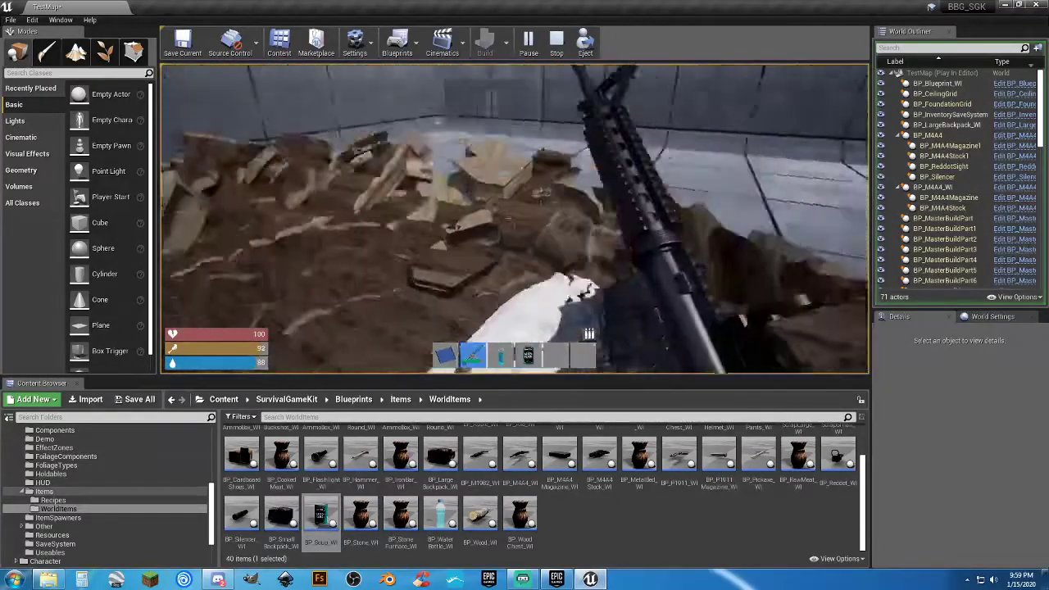
{"action": "key", "text": "s"}
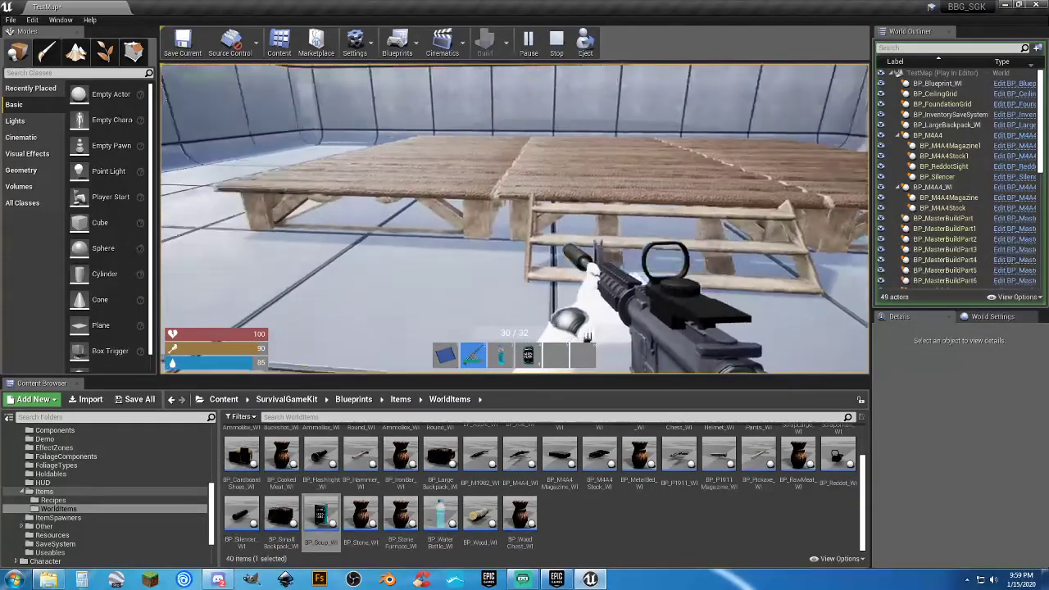
Equip the blueprint in third-person view beside the wooden foundations, and end the play session
{"action": "key", "text": "1"}
{"action": "key", "text": "w"}
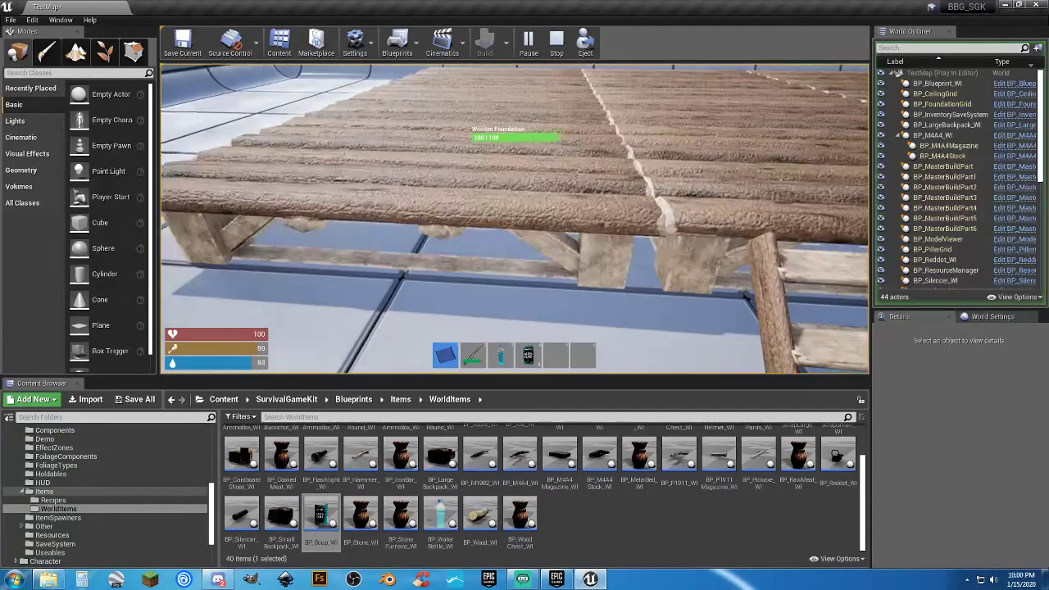
{"action": "key", "text": "v"}
{"action": "key", "text": "w"}
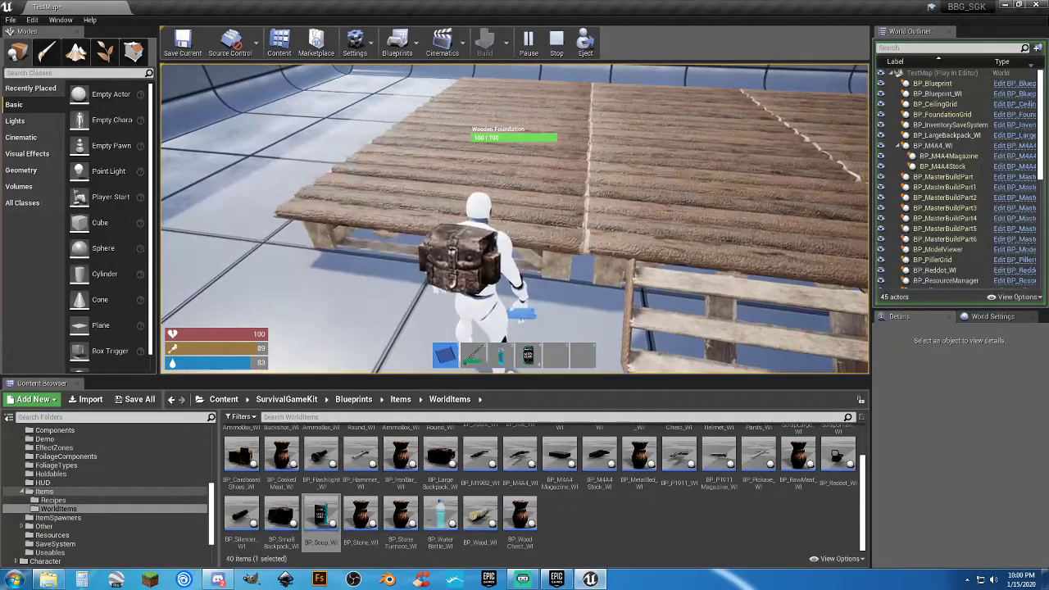
{"action": "key", "text": "Escape"}
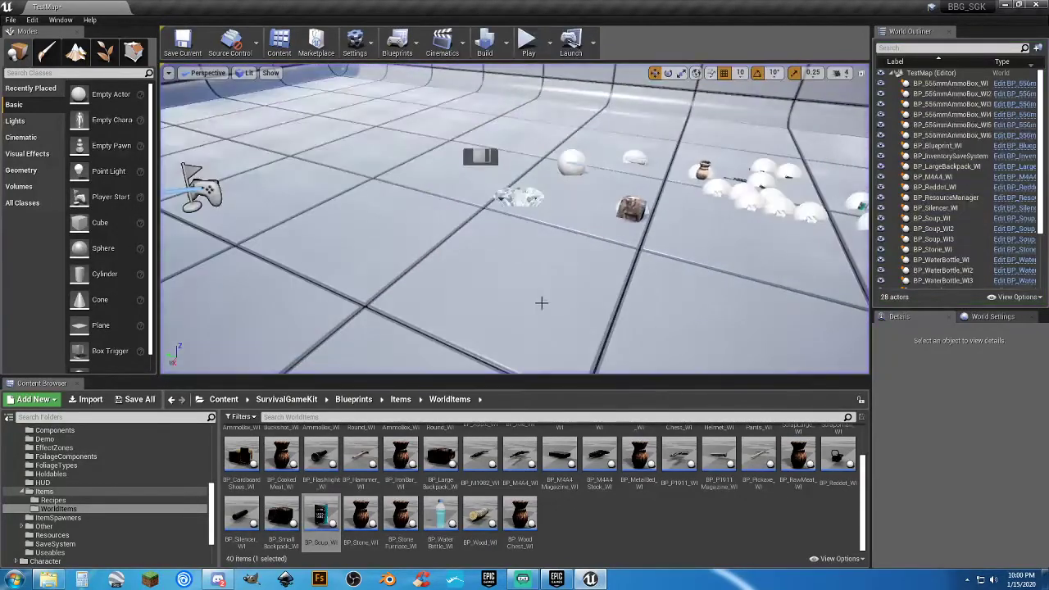
Place a BP_Hammer_WI on the floor in front of the ammo boxes in the level
{"action": "right_click_drag", "start_coordinate": [542, 304], "coordinate": [606, 275]}
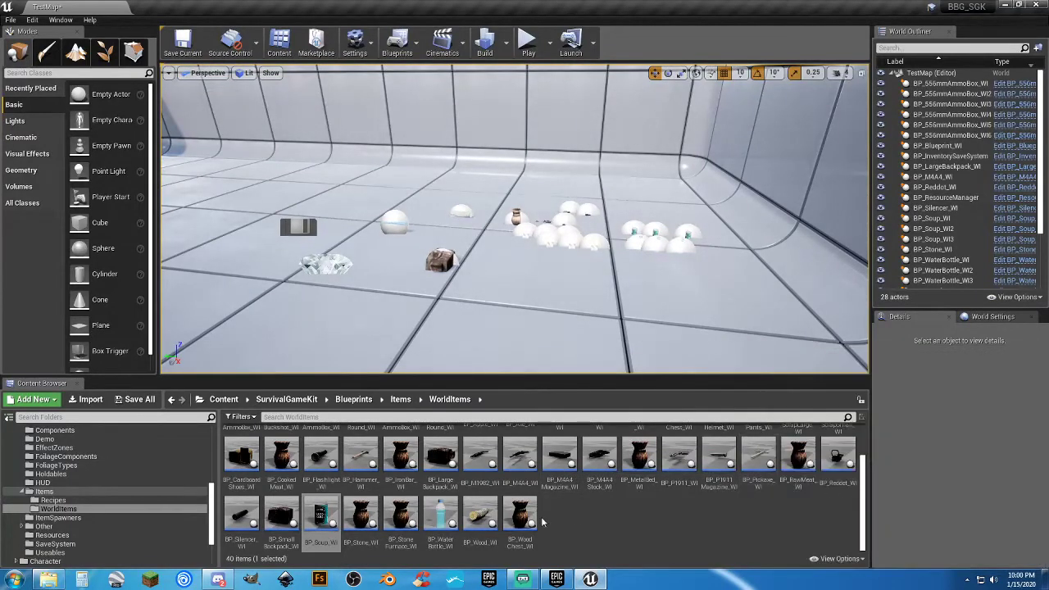
{"action": "left_click", "coordinate": [379, 442]}
{"action": "left_click_drag", "start_coordinate": [383, 432], "coordinate": [542, 274]}
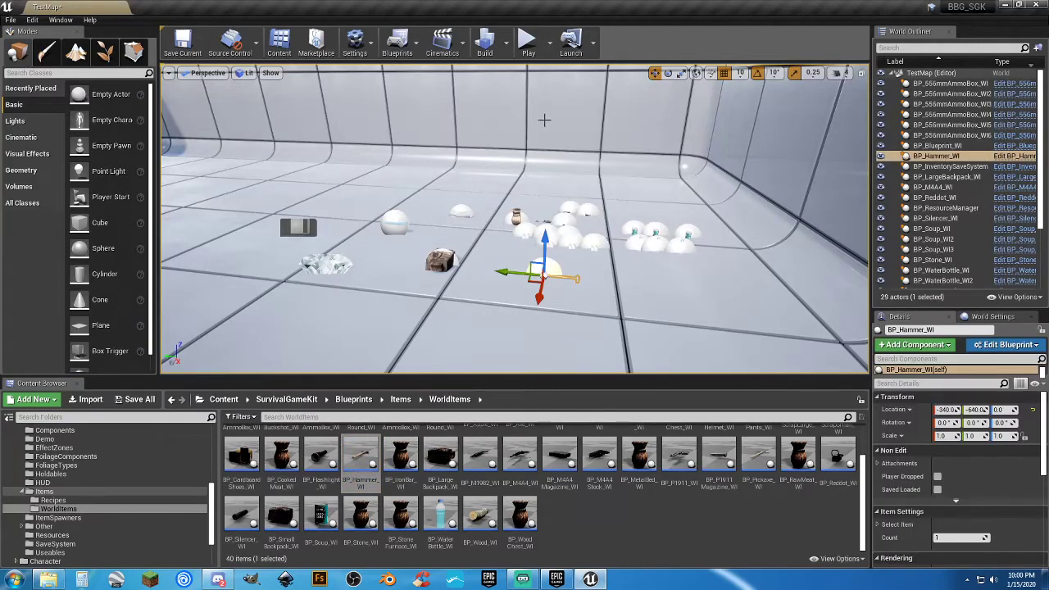
Play TestMap, pick up the hammer from the floor, and equip it
{"action": "left_click", "coordinate": [530, 43]}
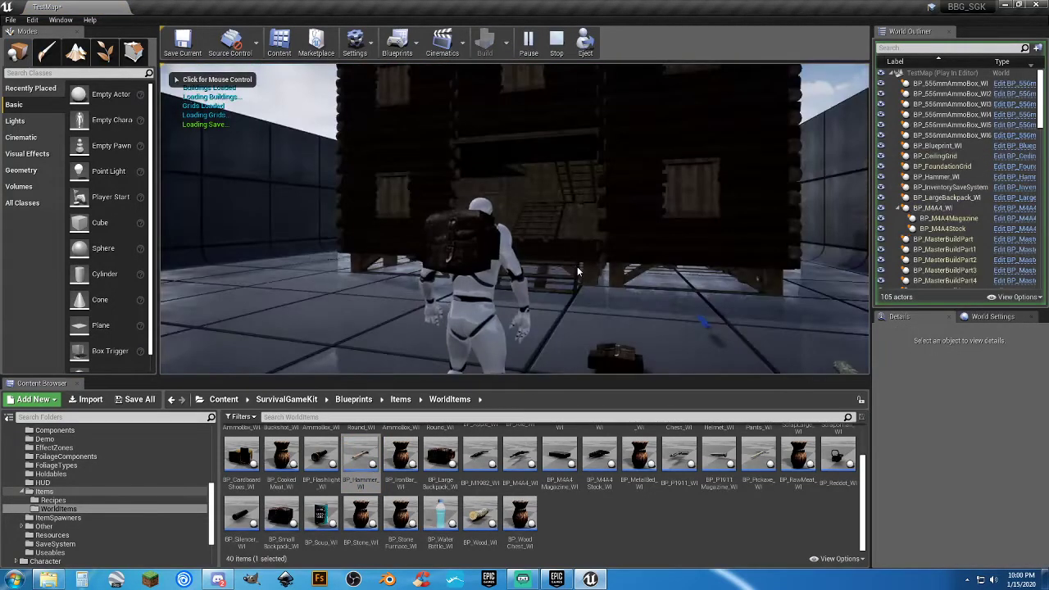
{"action": "left_click", "coordinate": [577, 266]}
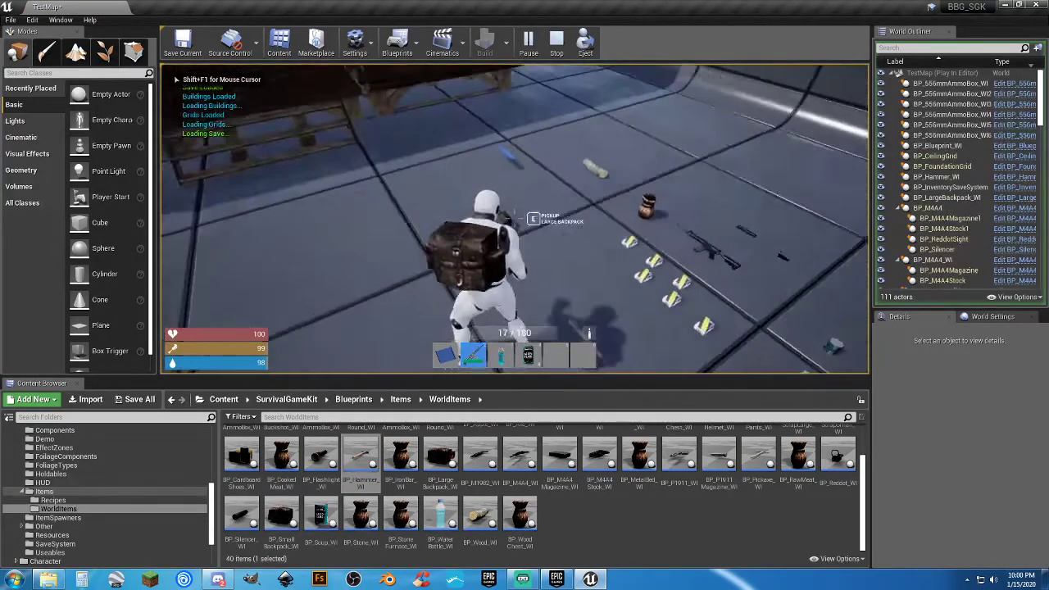
{"action": "key", "text": "e"}
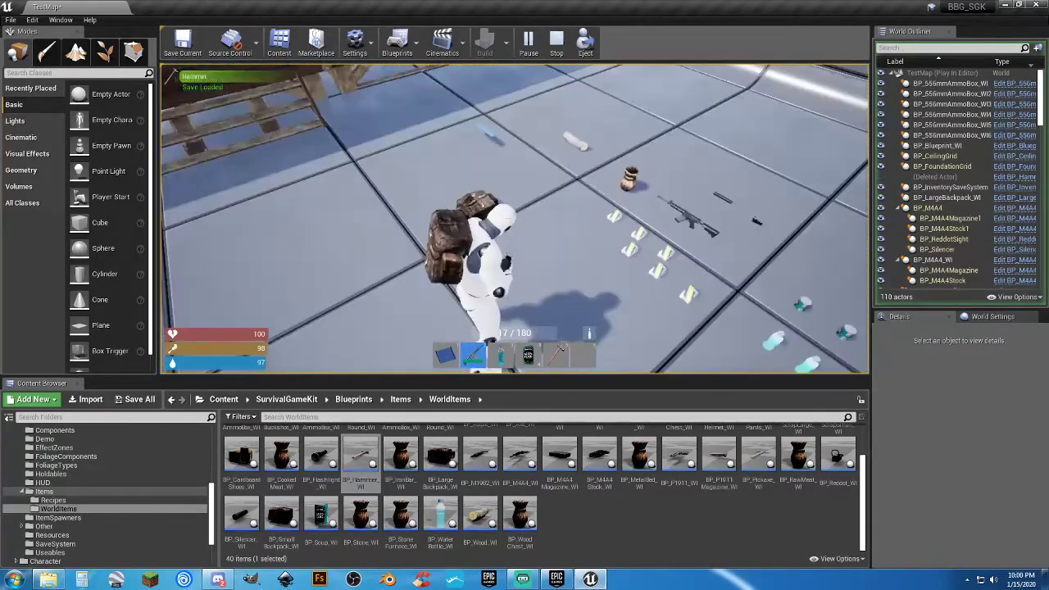
{"action": "key", "text": "1"}
{"action": "key", "text": "w"}
{"action": "key", "text": "5"}
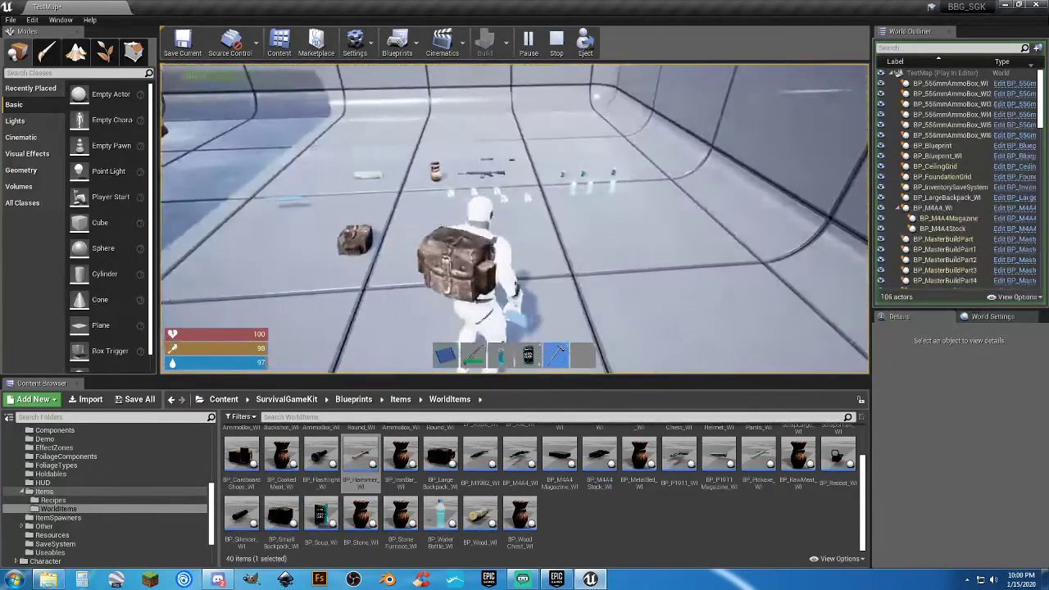
Pick up the stone and upgrade the house's front wooden window frame to stone with the hammer
{"action": "key", "text": "w"}
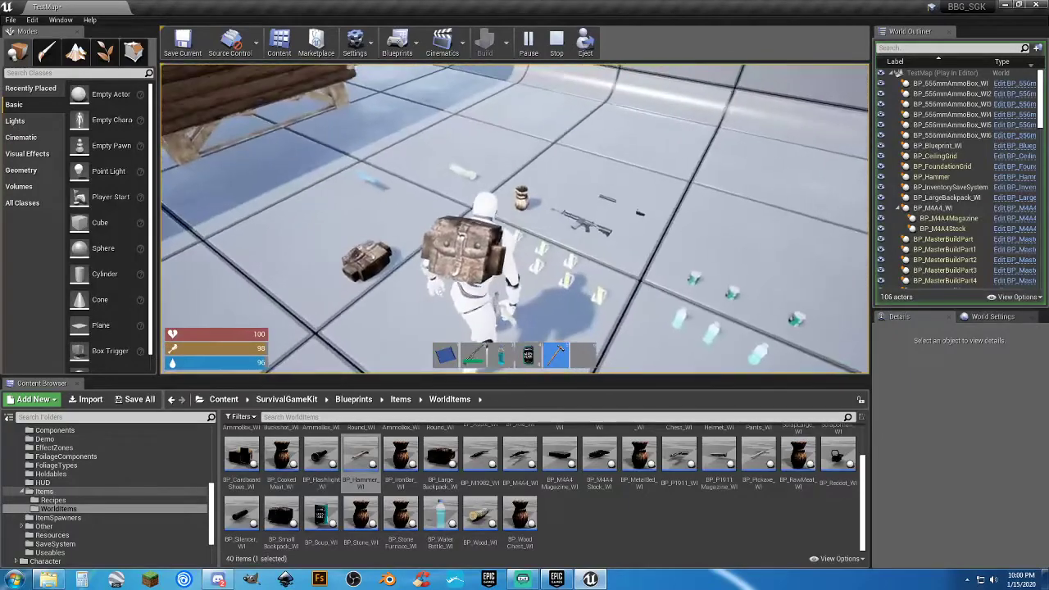
{"action": "key", "text": "w"}
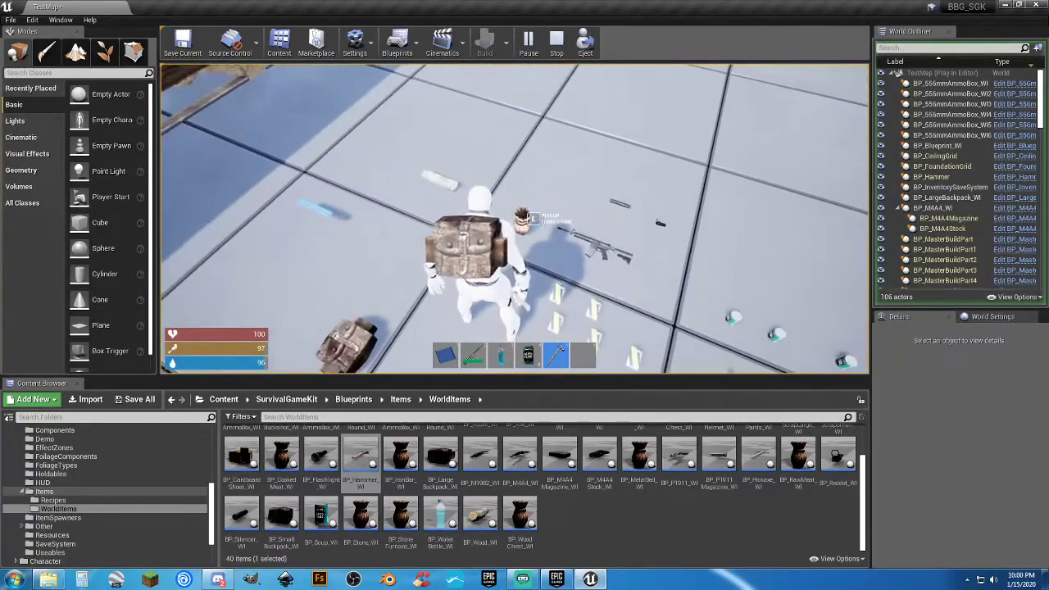
{"action": "key", "text": "e"}
{"action": "key", "text": "w"}
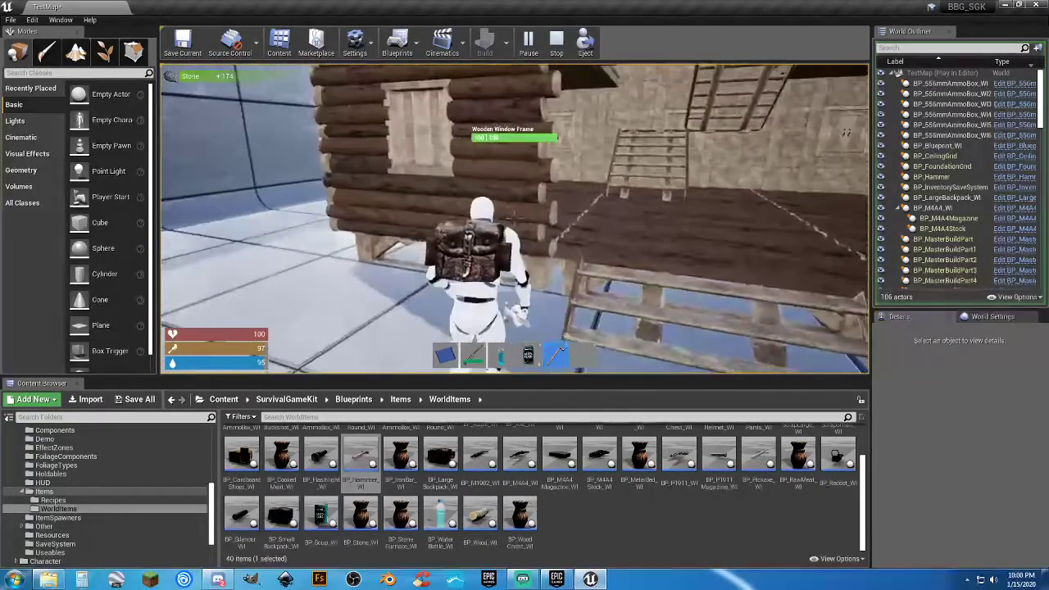
{"action": "key", "text": "w"}
{"action": "right_click", "coordinate": [514, 218]}
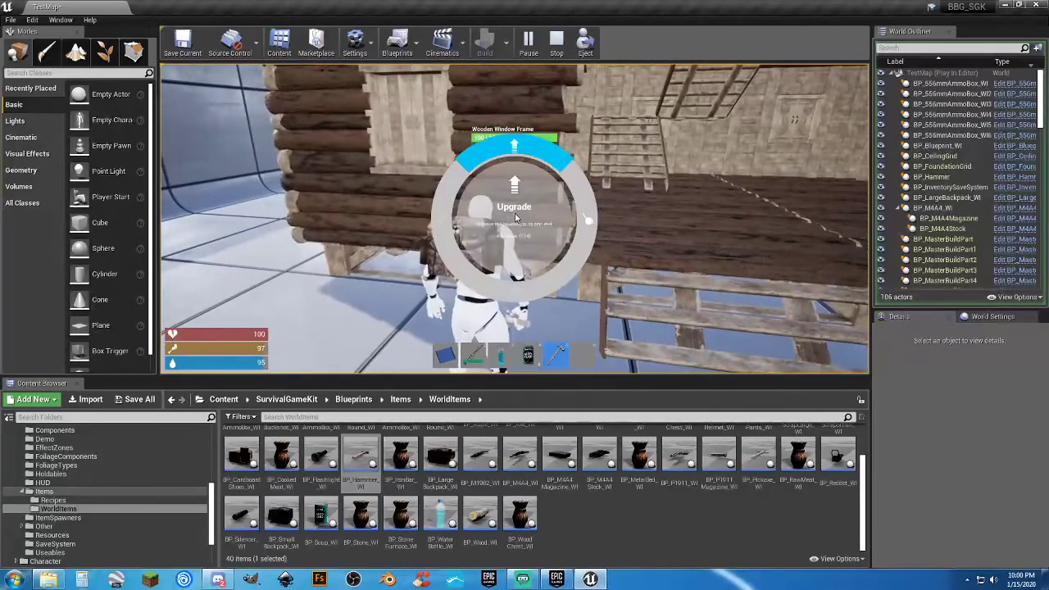
{"action": "left_click", "coordinate": [532, 166]}
Try to upgrade the wooden foundation stairs in front of the house entrance with the hammer
{"action": "key", "text": "d"}
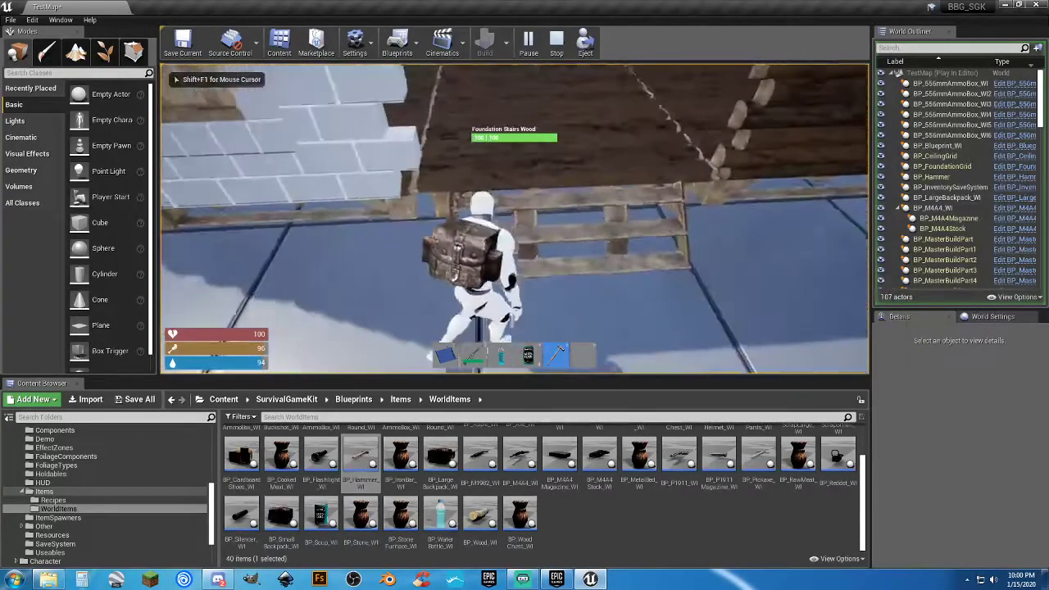
{"action": "right_click", "coordinate": [514, 213]}
{"action": "left_click", "coordinate": [523, 149]}
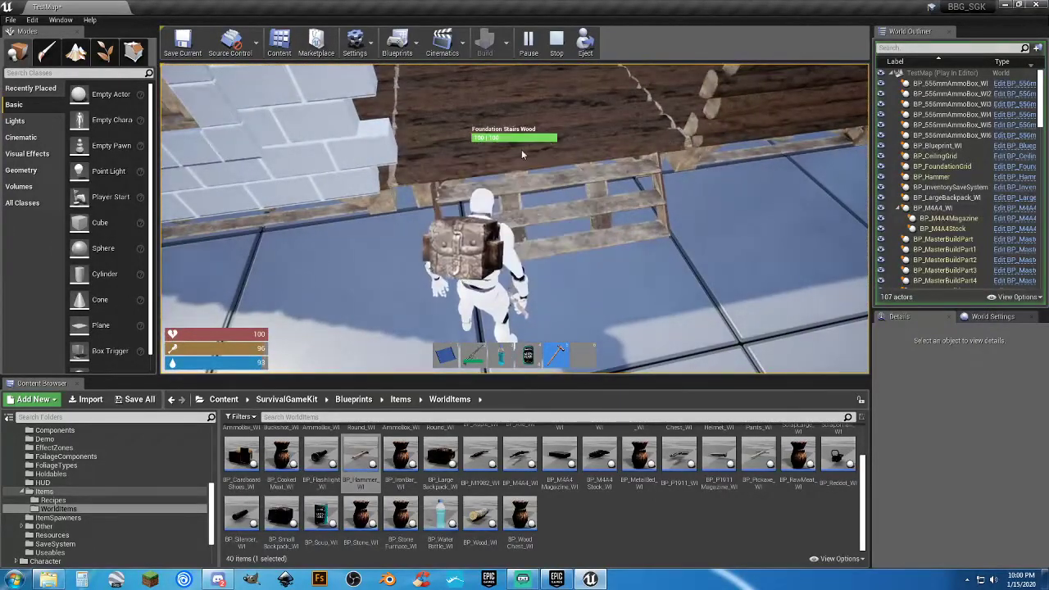
{"action": "right_click", "coordinate": [515, 213]}
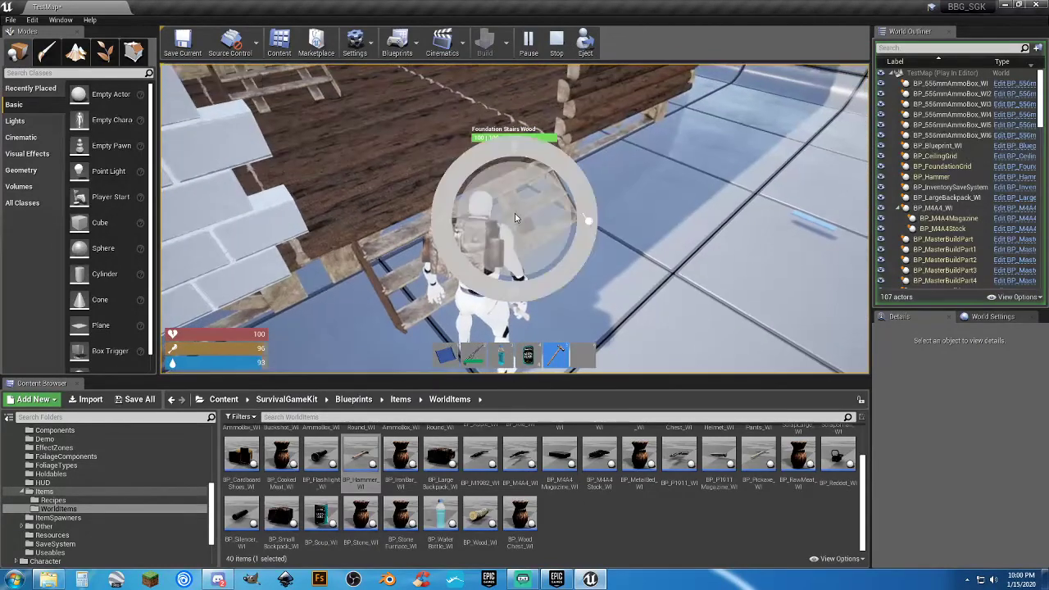
{"action": "left_click", "coordinate": [517, 217]}
Upgrade the wooden foundation behind the entrance stairs and the wooden window frame to the right of the entrance to stone
{"action": "right_click", "coordinate": [514, 213]}
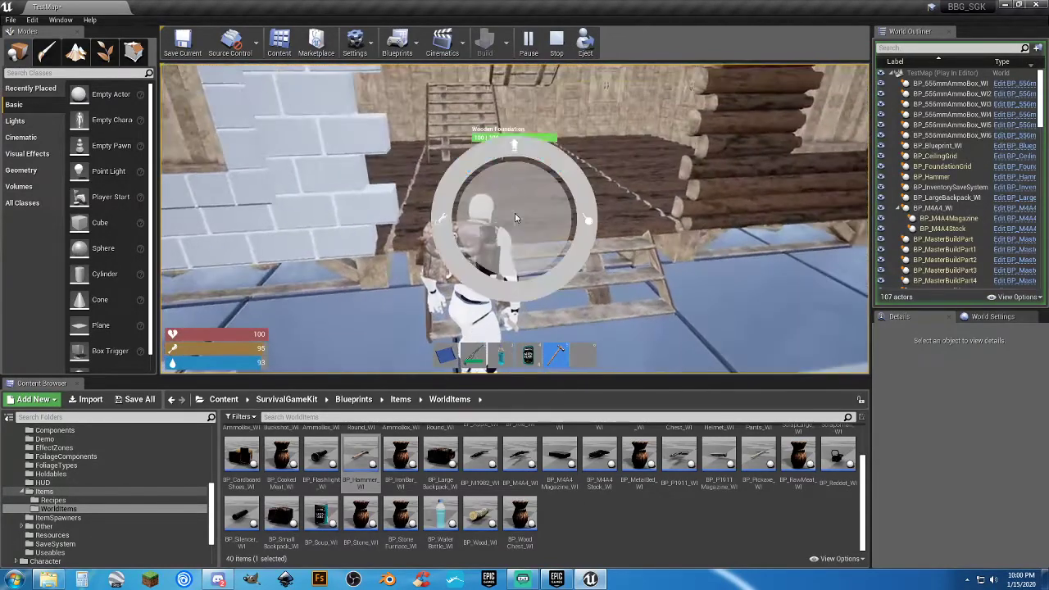
{"action": "left_click", "coordinate": [526, 154]}
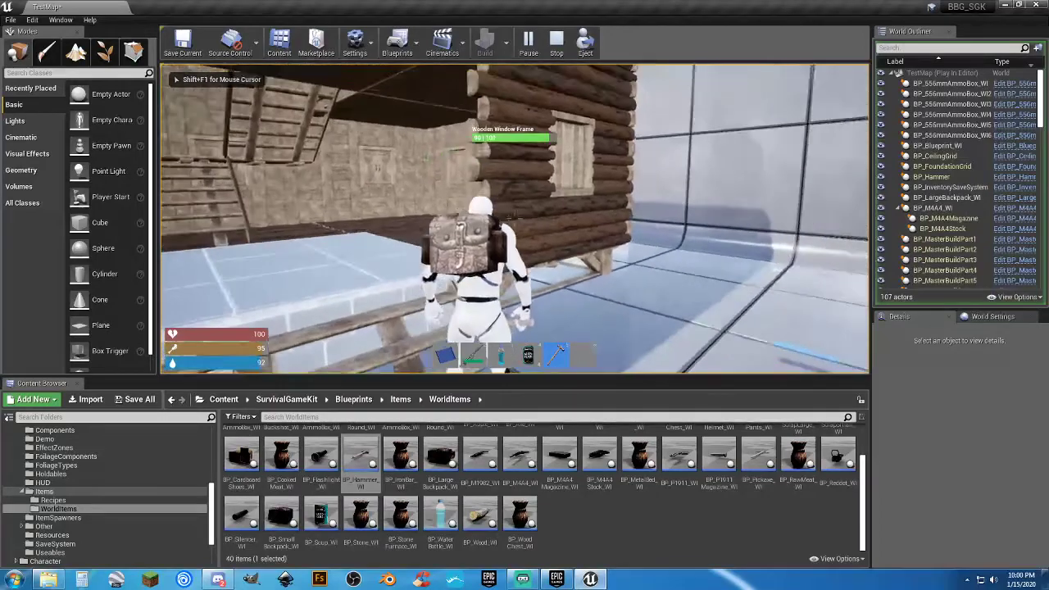
{"action": "right_click", "coordinate": [515, 213]}
{"action": "left_click", "coordinate": [538, 159]}
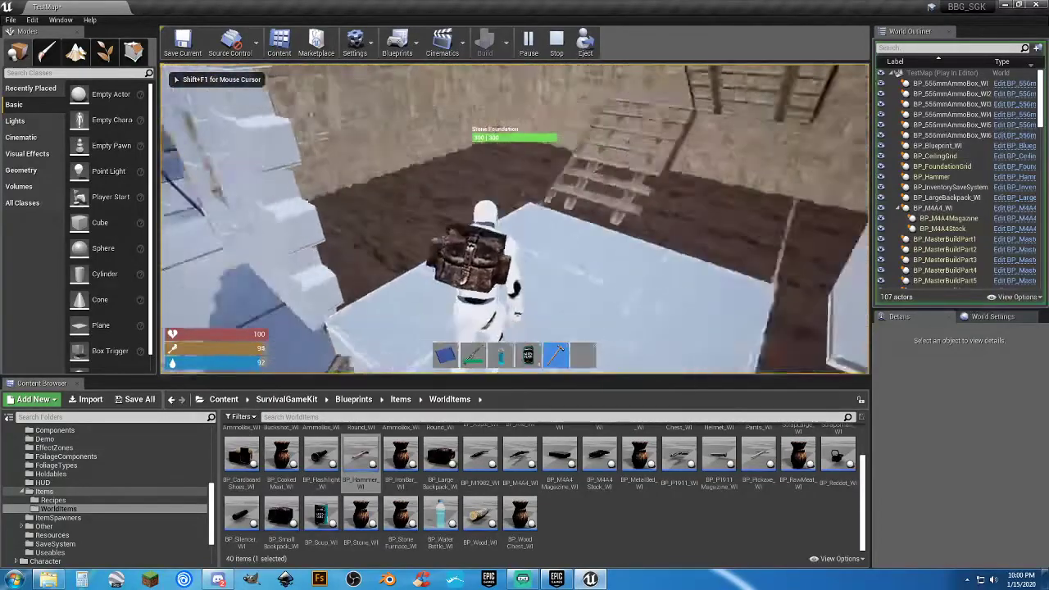
Upgrade the wooden foundation in the front-left corner of the house to stone with the hammer
{"action": "right_click", "coordinate": [515, 213]}
{"action": "left_click", "coordinate": [541, 163]}
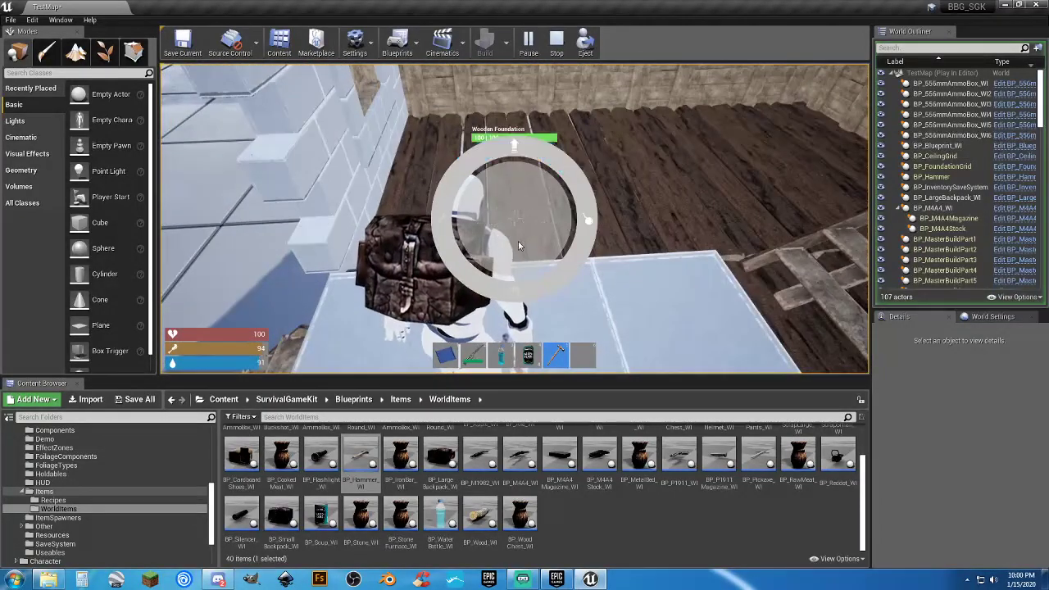
{"action": "right_click", "coordinate": [516, 215]}
{"action": "left_click", "coordinate": [517, 211]}
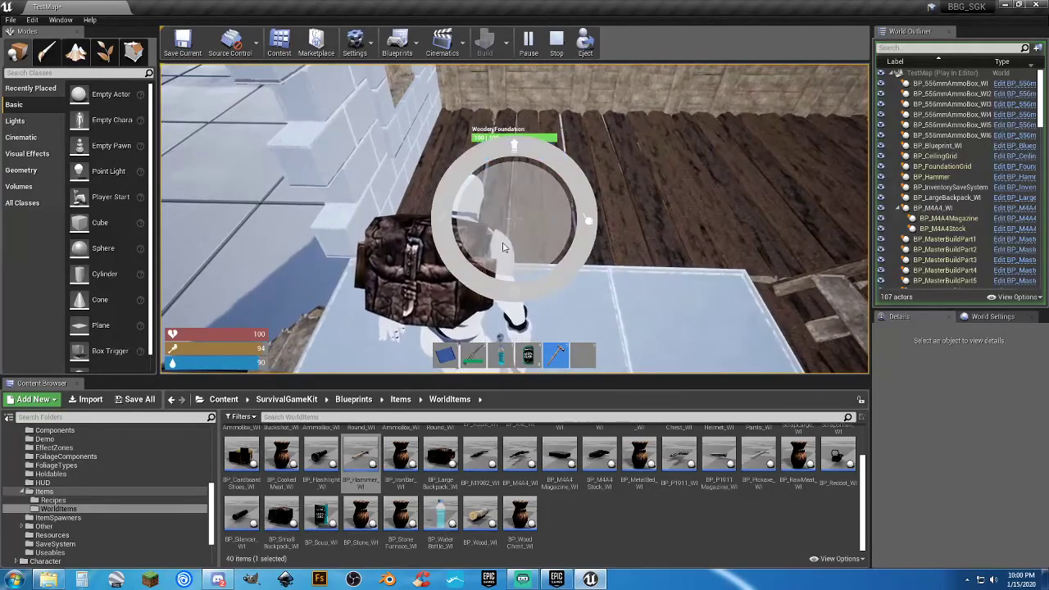
{"action": "right_click", "coordinate": [518, 201]}
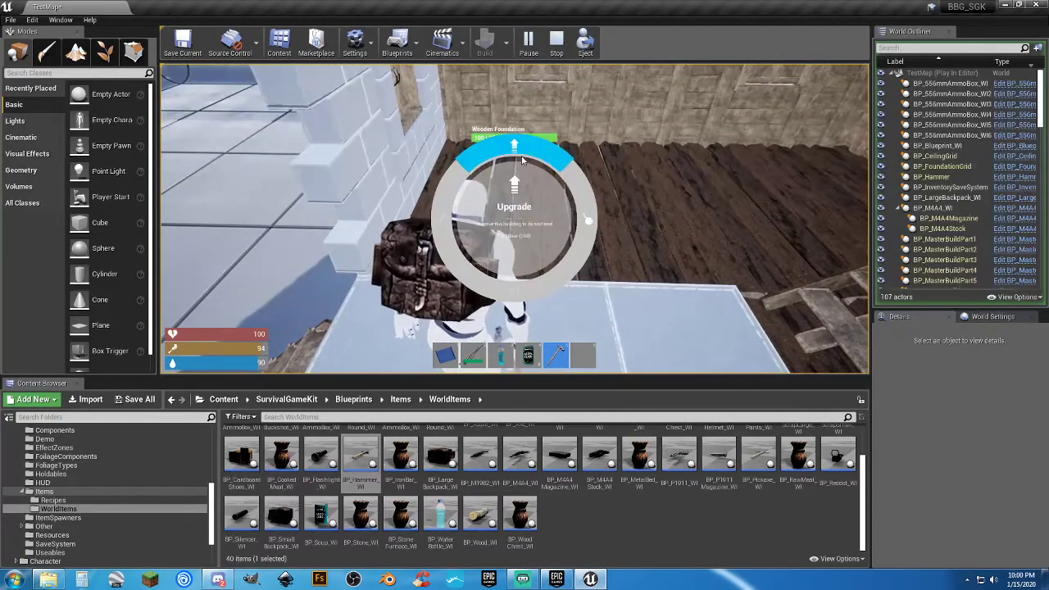
{"action": "left_click", "coordinate": [521, 158]}
Upgrade the wooden window frame on the side wall at the front-left corner to stone
{"action": "right_click", "coordinate": [515, 211]}
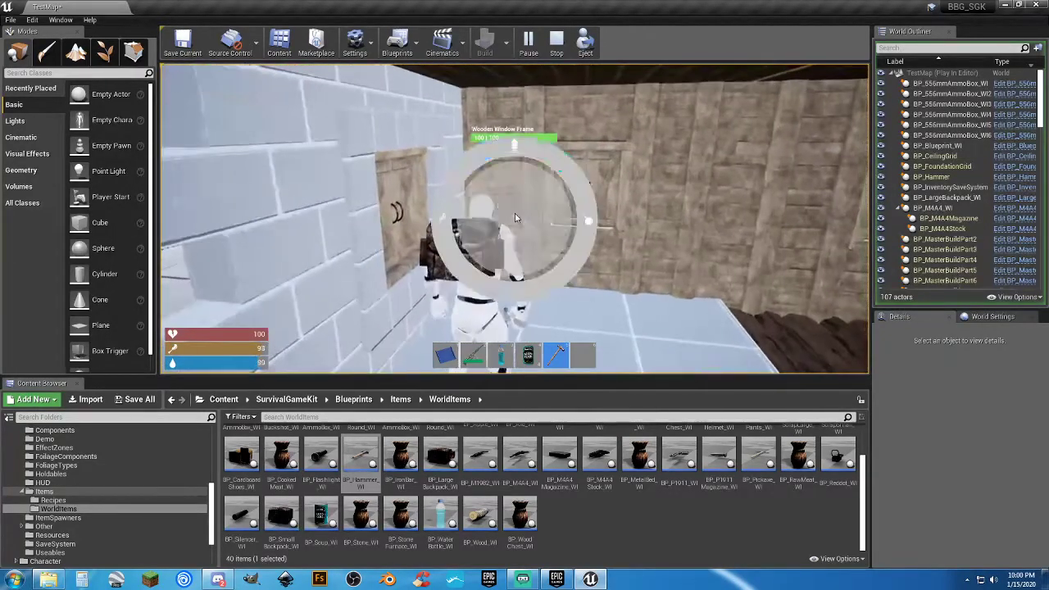
{"action": "left_click", "coordinate": [531, 154]}
{"action": "right_click", "coordinate": [515, 214]}
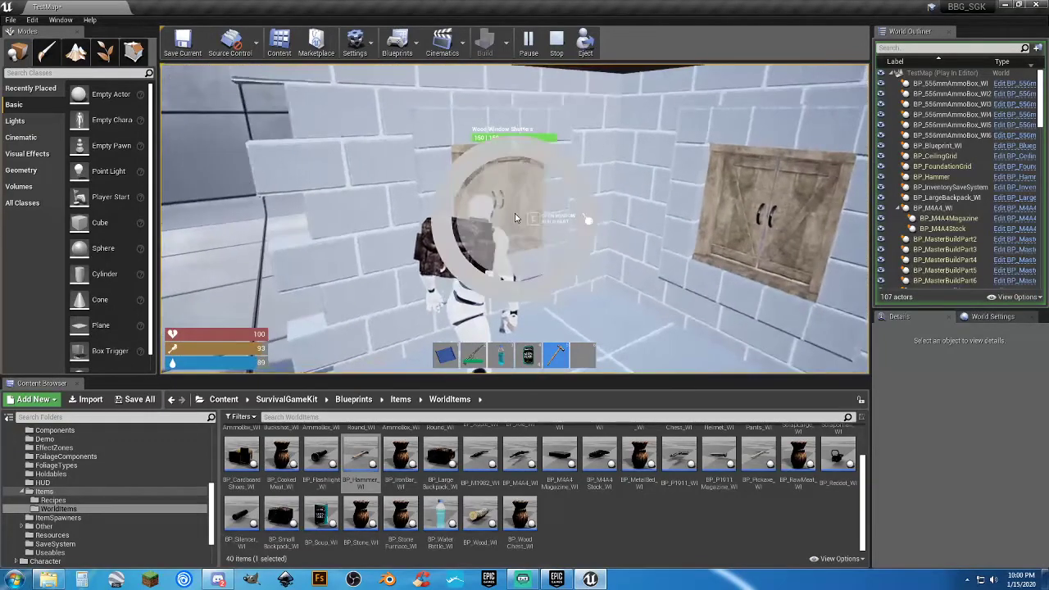
{"action": "right_click", "coordinate": [514, 213]}
{"action": "key", "text": "w"}
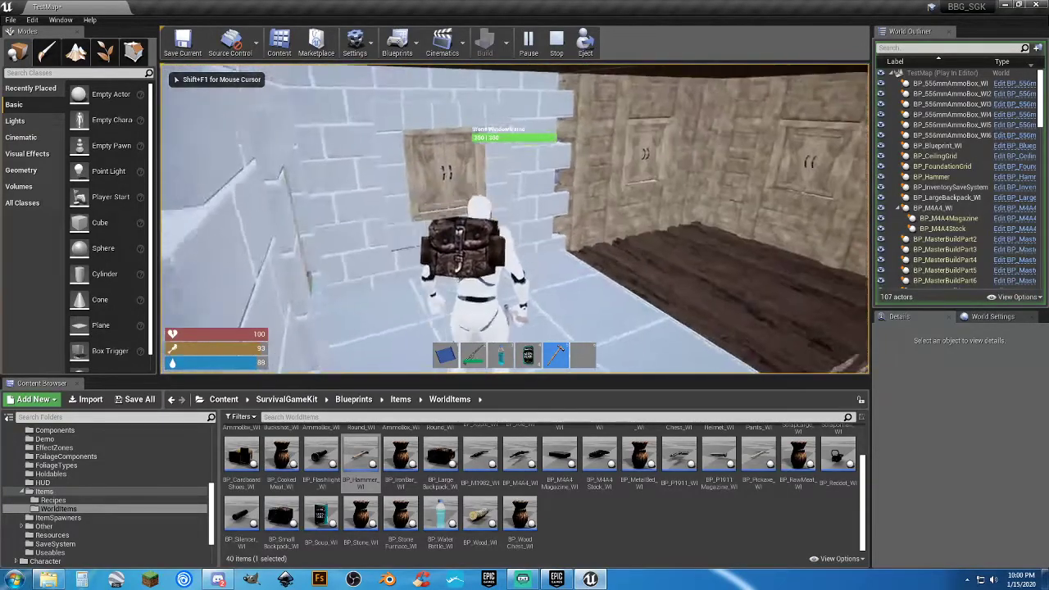
Upgrade the next wooden foundation inside the house and the wooden window frames bordering it to stone
{"action": "right_click", "coordinate": [515, 213]}
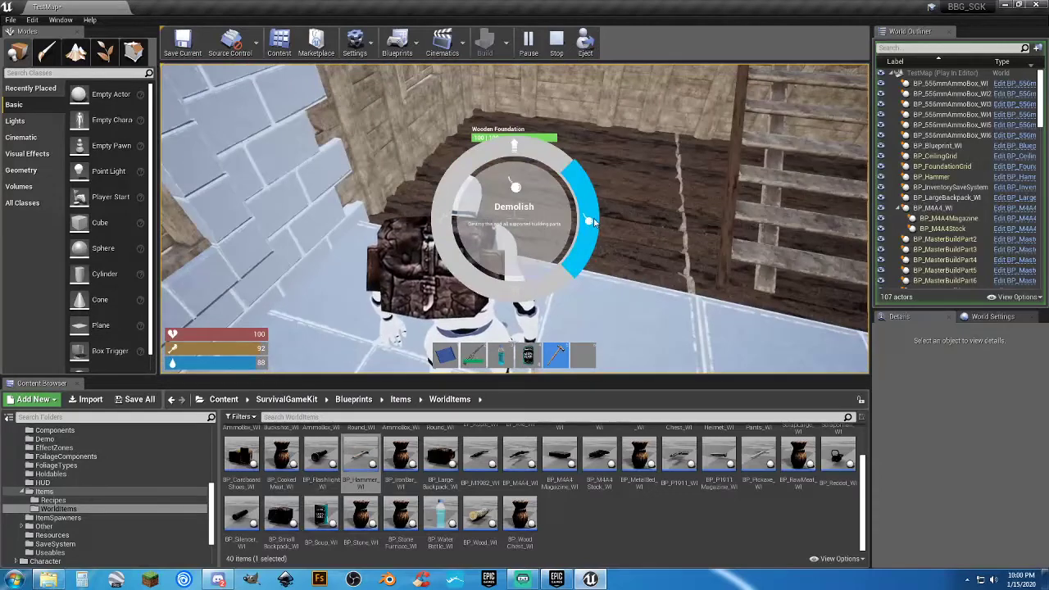
{"action": "left_click", "coordinate": [515, 160]}
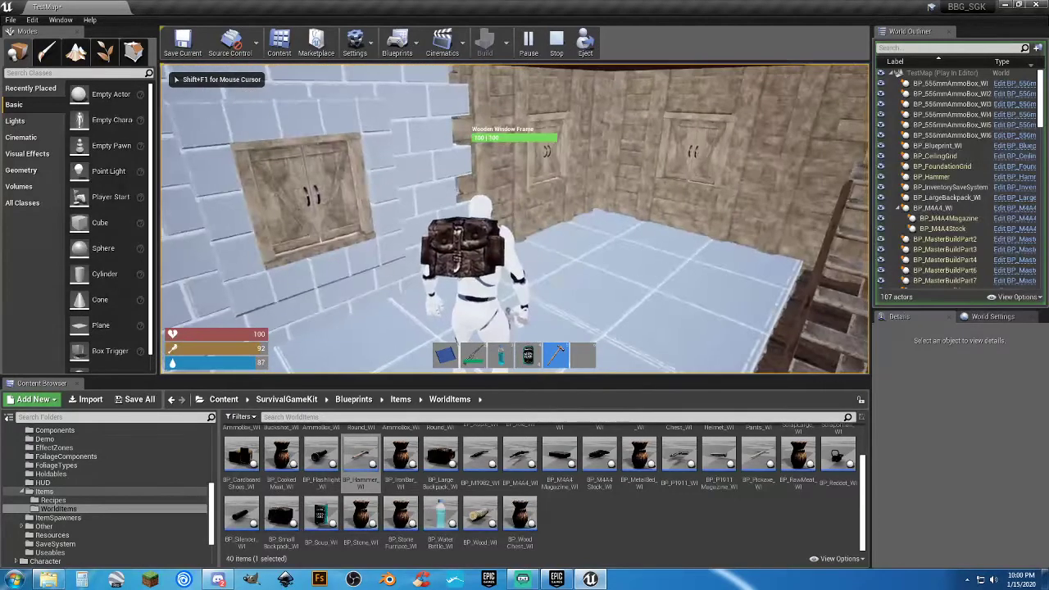
{"action": "right_click", "coordinate": [514, 214]}
{"action": "left_click", "coordinate": [528, 148]}
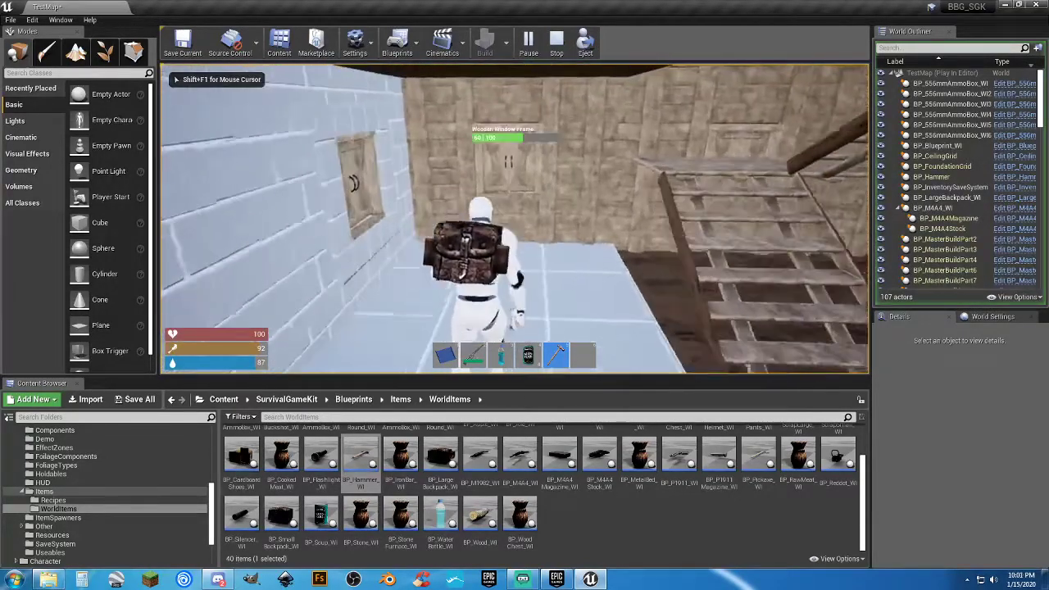
{"action": "right_click", "coordinate": [515, 213]}
{"action": "left_click", "coordinate": [523, 153]}
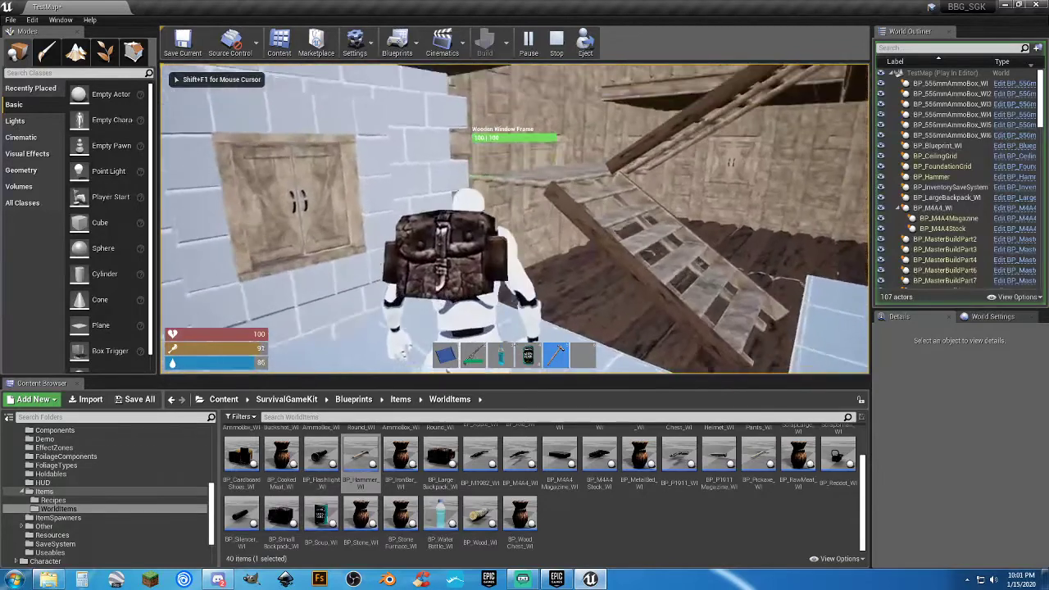
Upgrade the interior wooden stairs, the foundation beside them and the adjoining wooden window frame to stone
{"action": "right_click", "coordinate": [515, 215]}
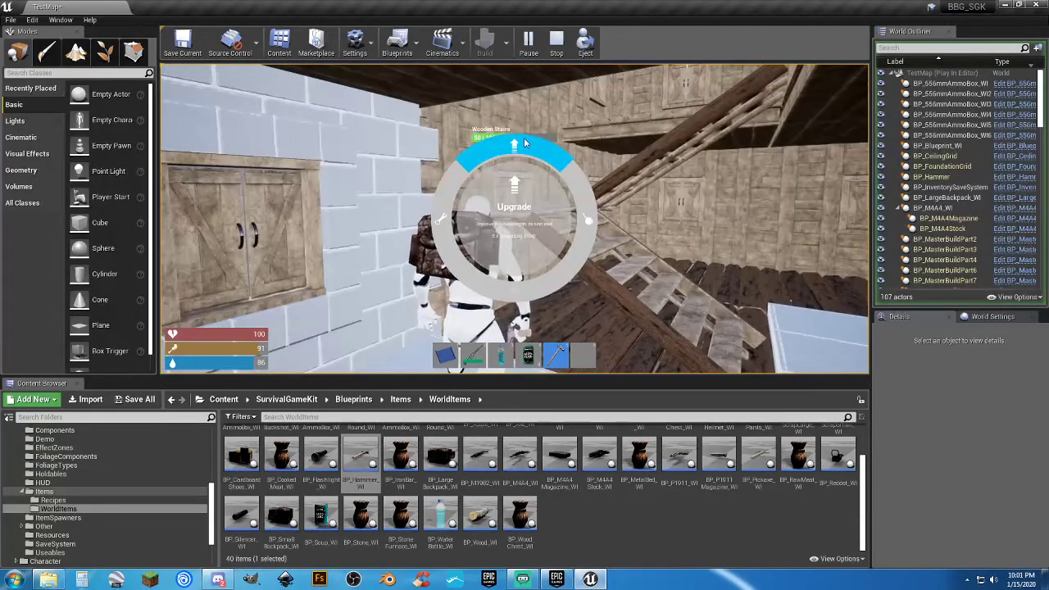
{"action": "left_click", "coordinate": [526, 143]}
{"action": "right_click", "coordinate": [515, 213]}
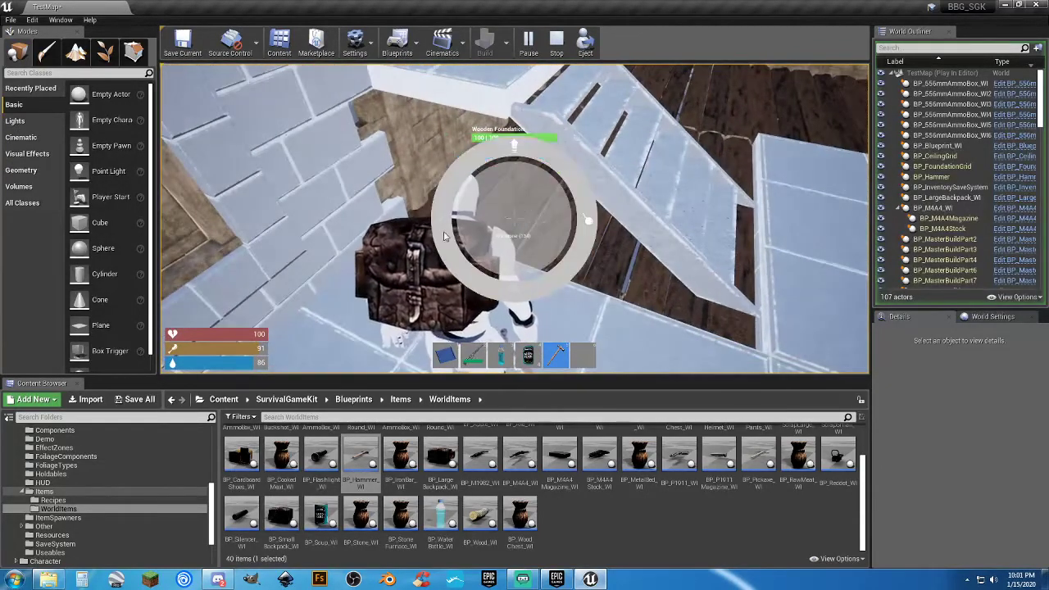
{"action": "left_click", "coordinate": [518, 155]}
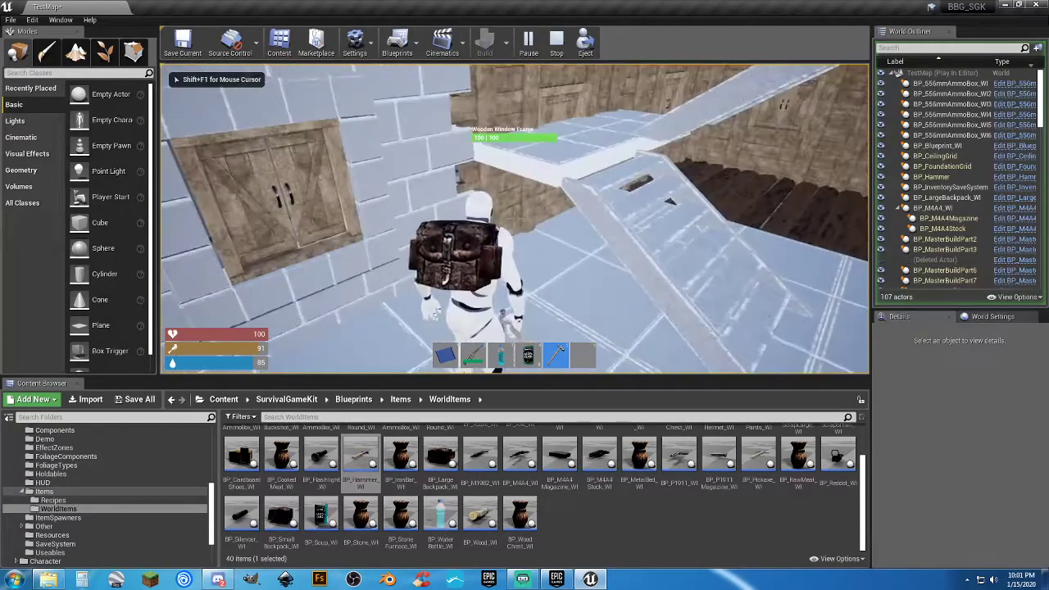
{"action": "right_click", "coordinate": [515, 215]}
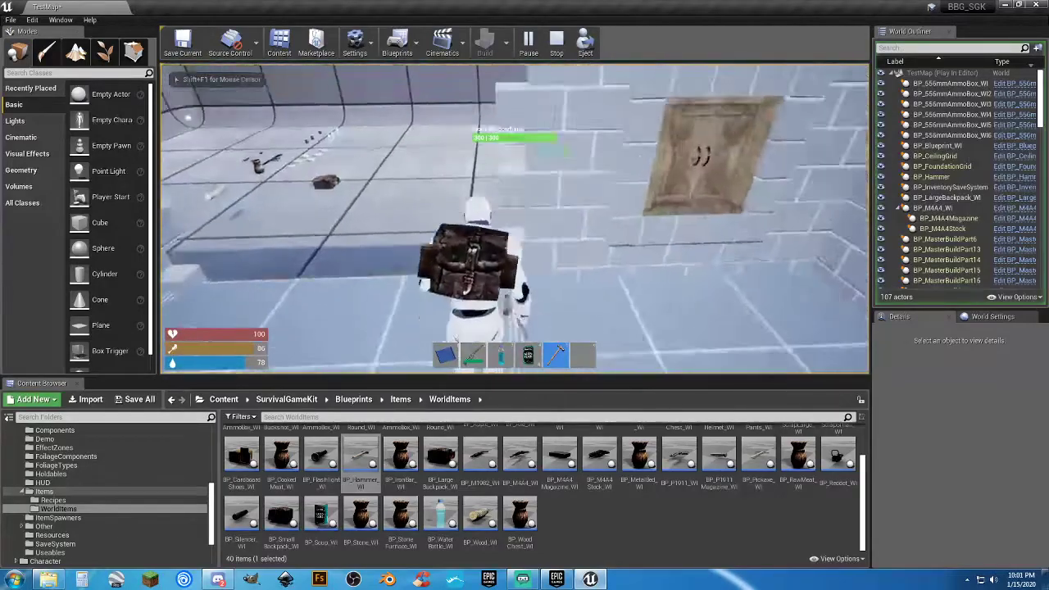
Leave the house, equip the blueprint, and build a wooden doorframe in the front entrance opening
{"action": "key", "text": "w"}
{"action": "key", "text": "s"}
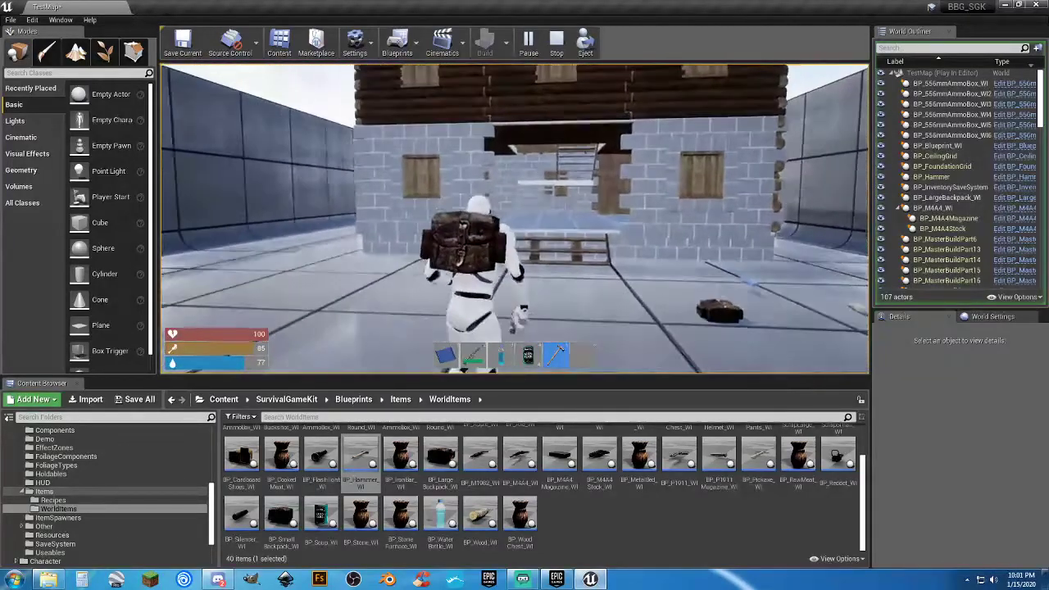
{"action": "key", "text": "w"}
{"action": "key", "text": "1"}
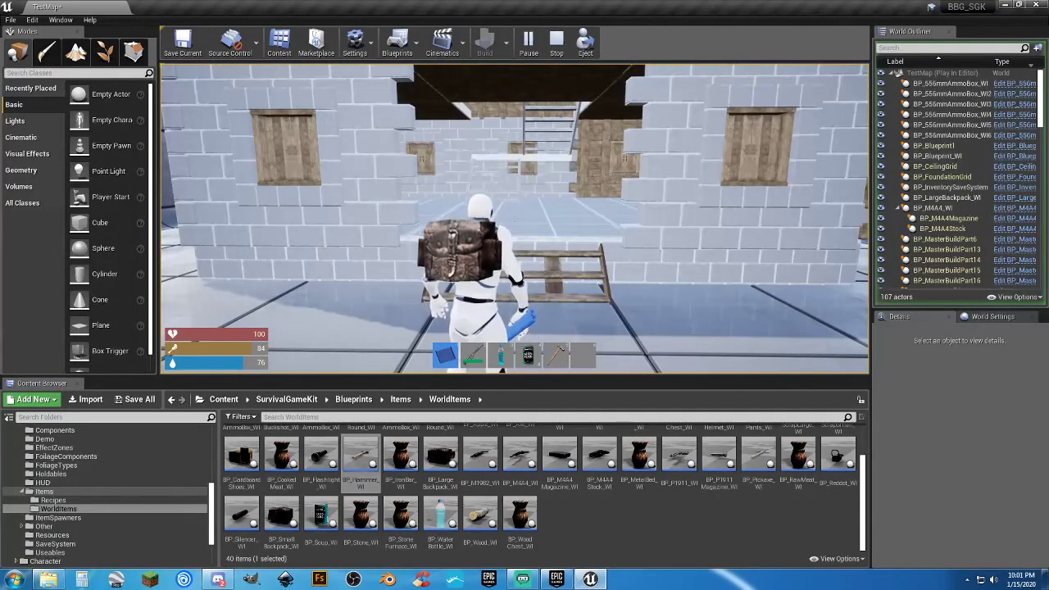
{"action": "right_click", "coordinate": [515, 219]}
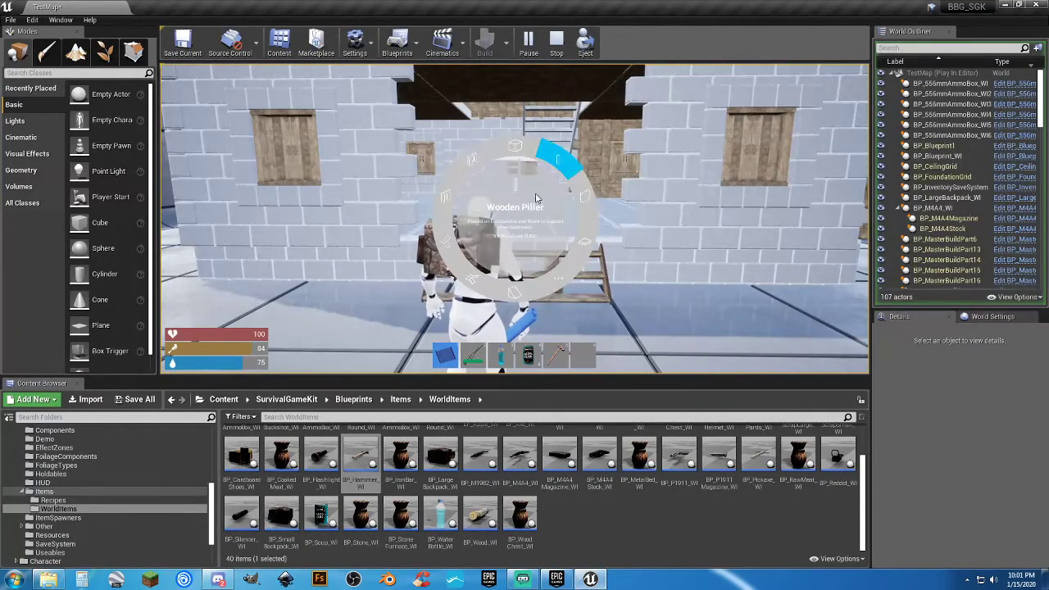
{"action": "left_click", "coordinate": [449, 197]}
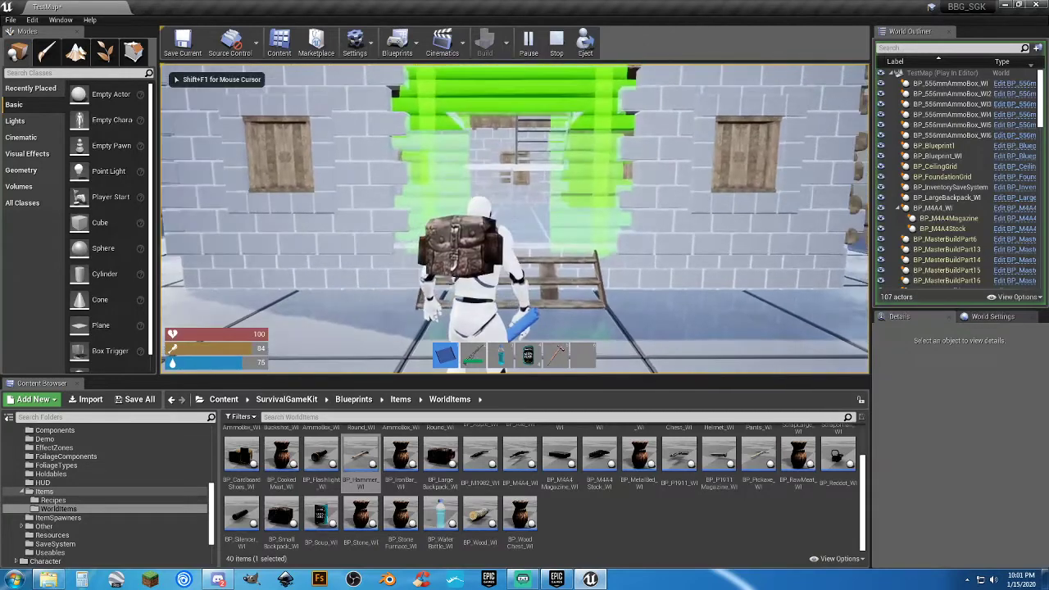
{"action": "left_click", "coordinate": [515, 218]}
Equip the hammer and upgrade the front entrance's wooden doorframe to stone
{"action": "key", "text": "w"}
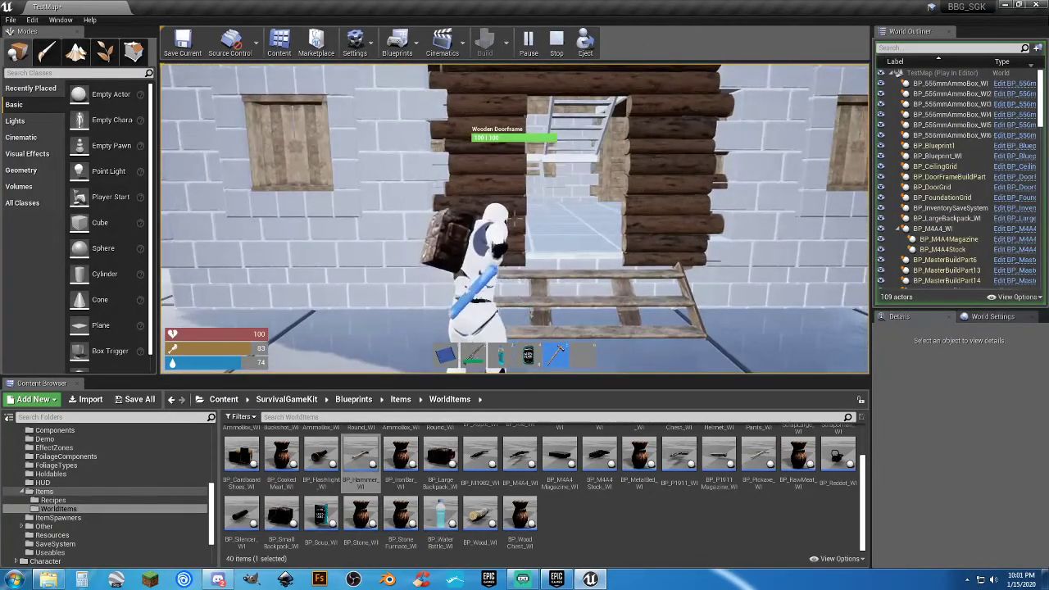
{"action": "key", "text": "w"}
{"action": "right_click", "coordinate": [515, 218]}
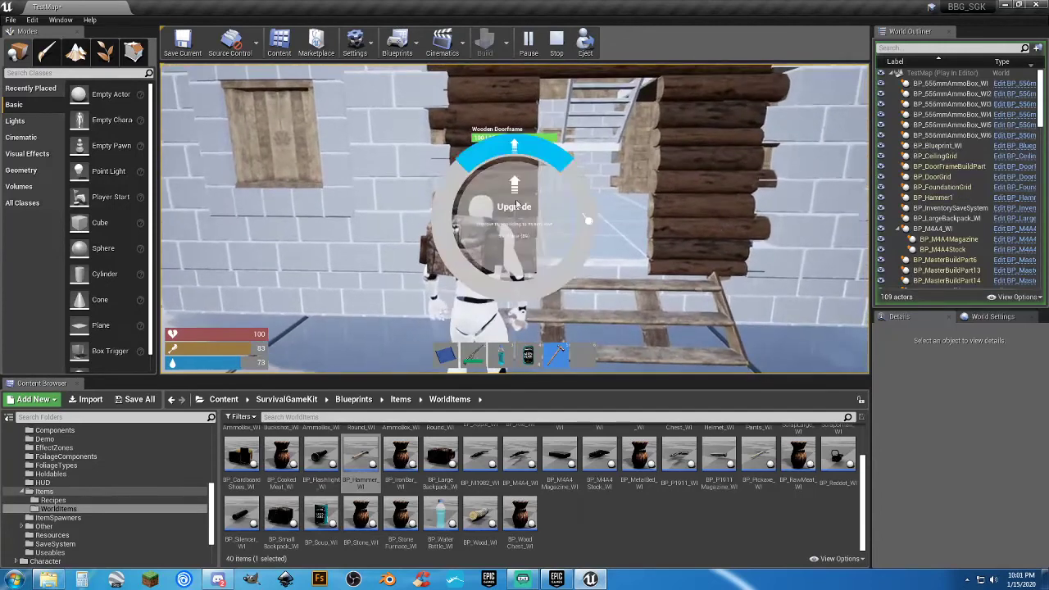
{"action": "left_click", "coordinate": [528, 158]}
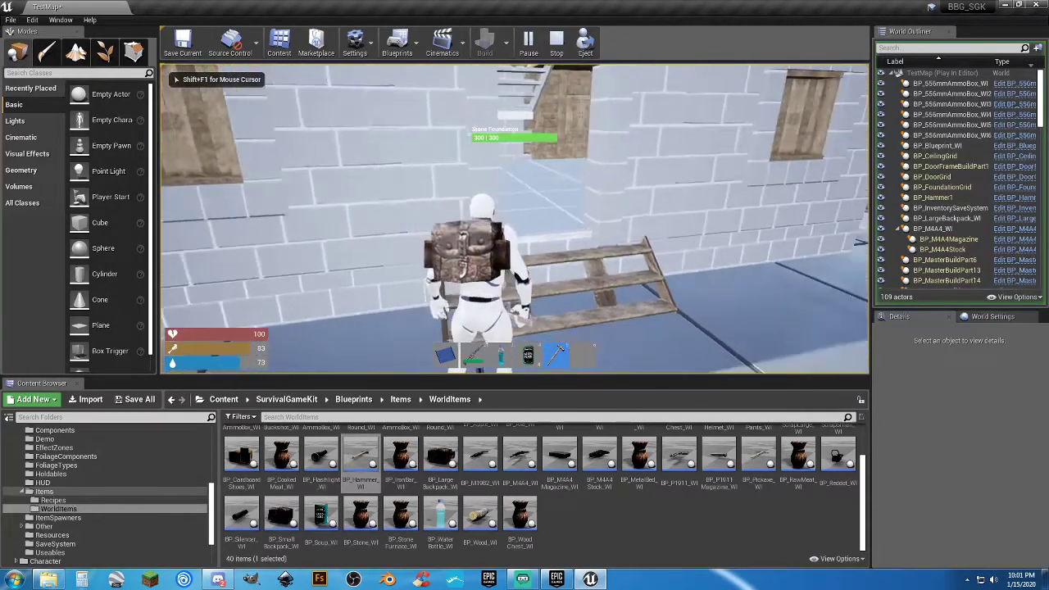
Equip the blueprint, build a Wooden Door in the stone doorframe, and back away from the house
{"action": "key", "text": "1"}
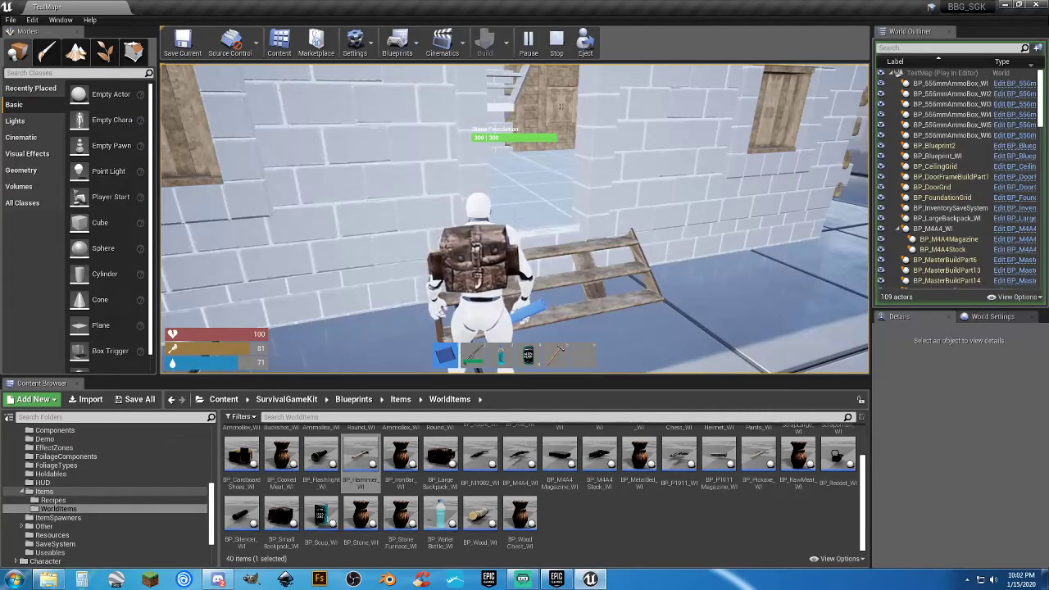
{"action": "right_click", "coordinate": [515, 219]}
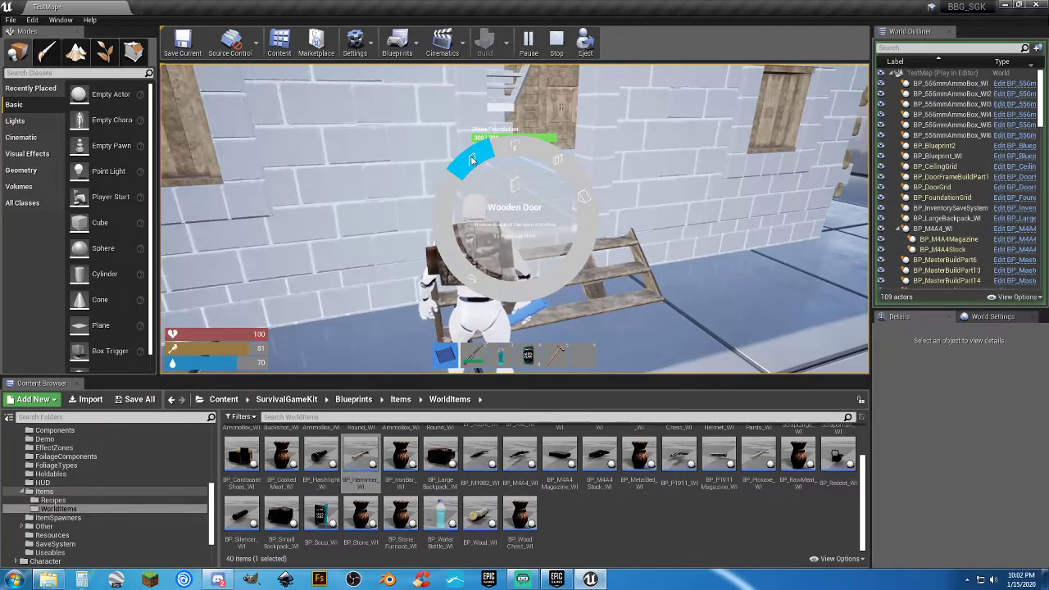
{"action": "left_click", "coordinate": [472, 160]}
{"action": "left_click", "coordinate": [515, 219]}
{"action": "key", "text": "s"}
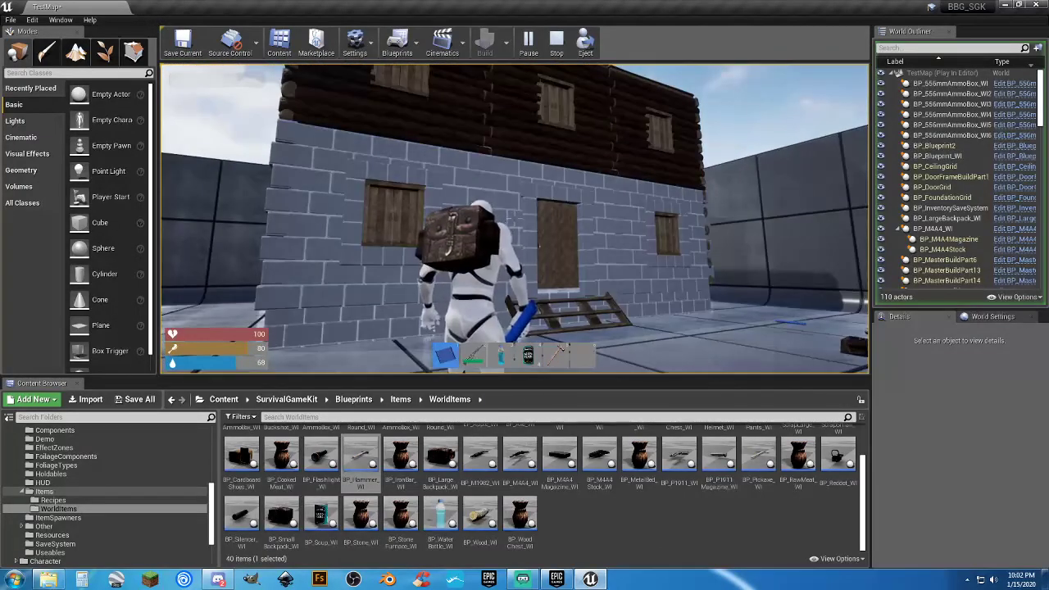
Equip the M4A4 and shoot the wooden front door until it is destroyed
{"action": "key", "text": "2"}
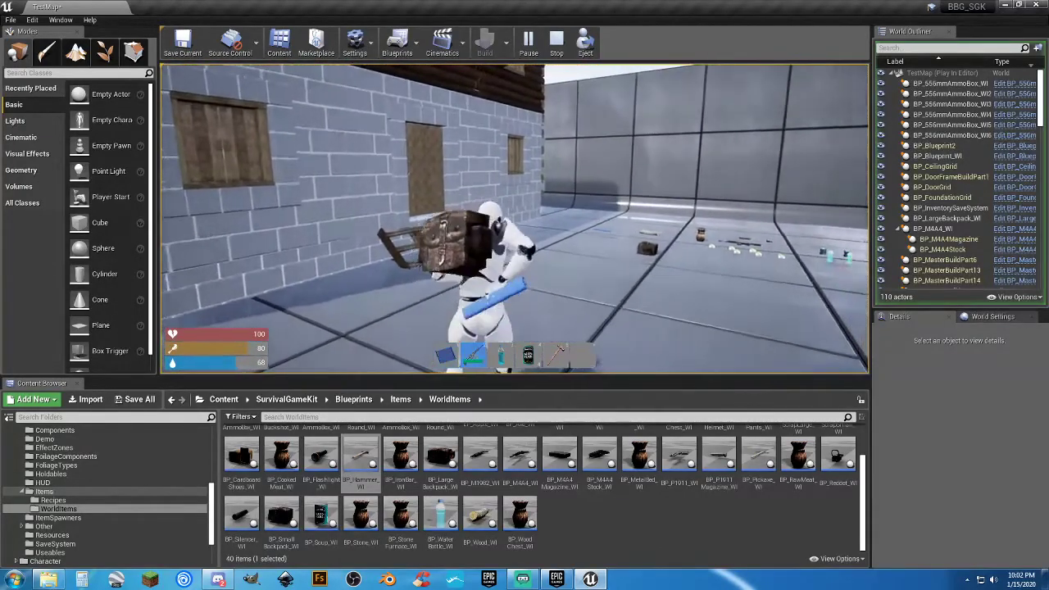
{"action": "left_click", "coordinate": [515, 219]}
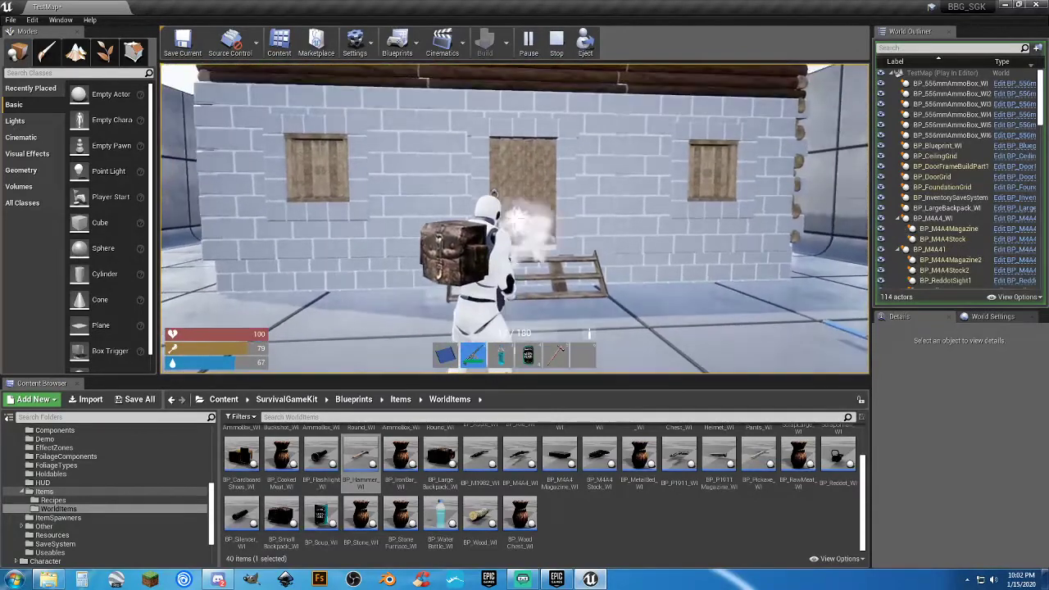
{"action": "left_click", "coordinate": [515, 218]}
{"action": "left_click", "coordinate": [515, 219]}
{"action": "left_click", "coordinate": [514, 219]}
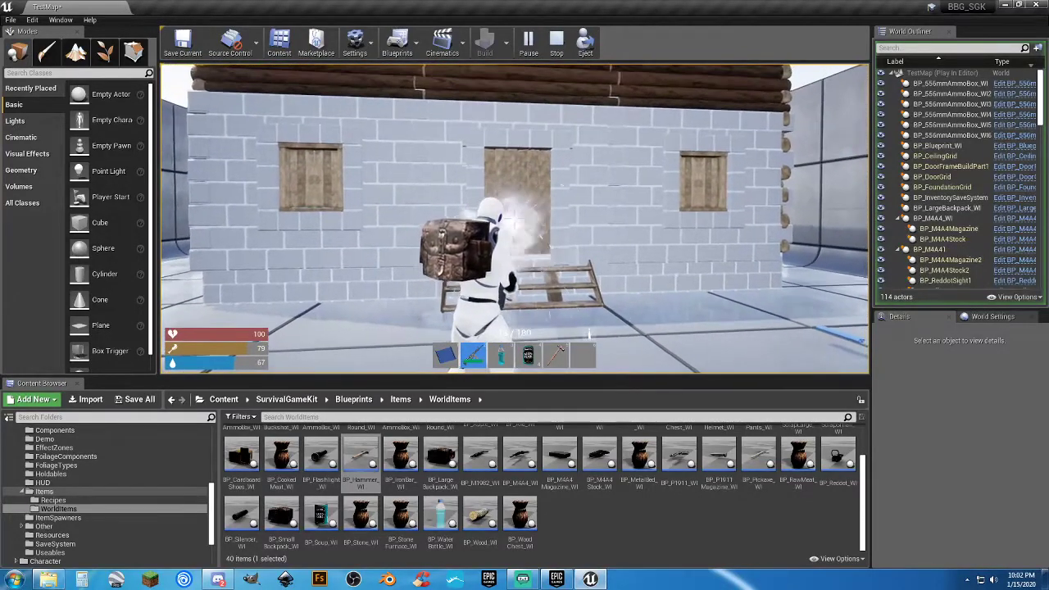
{"action": "left_click", "coordinate": [515, 219]}
Equip the blueprint, build another Wooden Door in the front entrance's stone doorframe, and walk up to it
{"action": "key", "text": "w"}
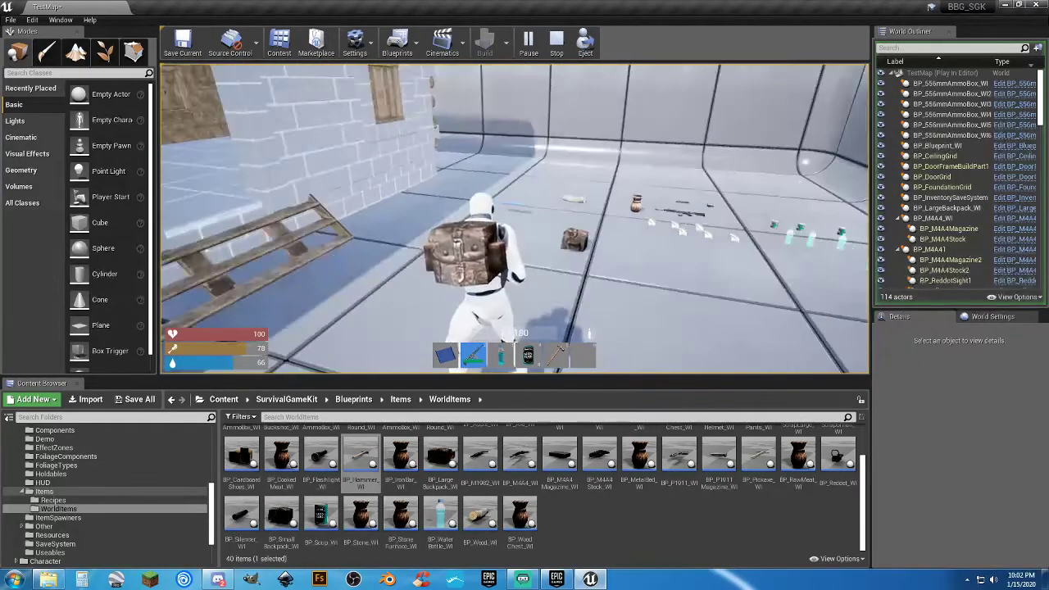
{"action": "key", "text": "1"}
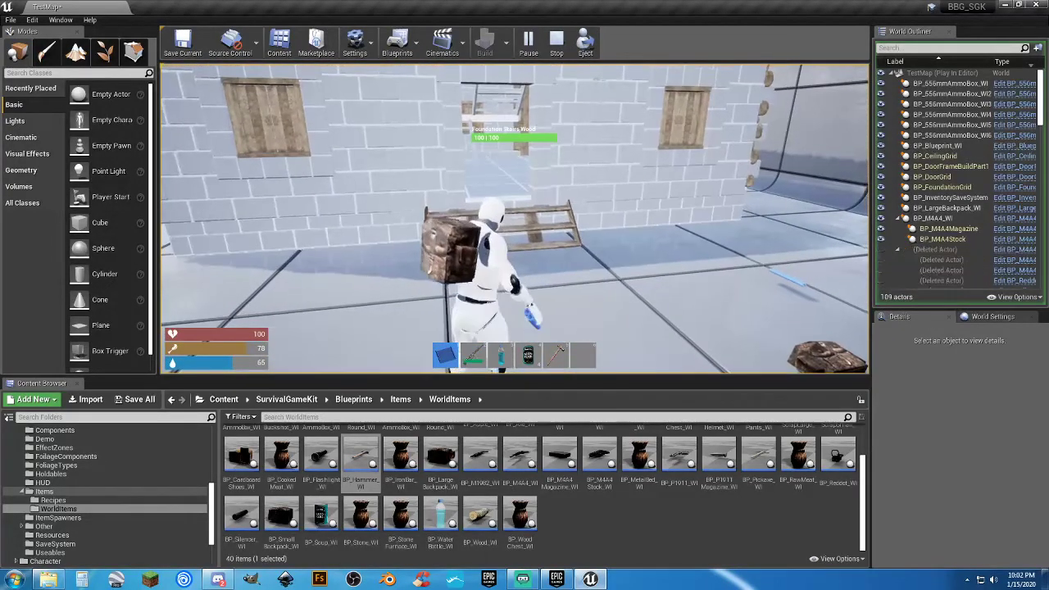
{"action": "right_click", "coordinate": [514, 219]}
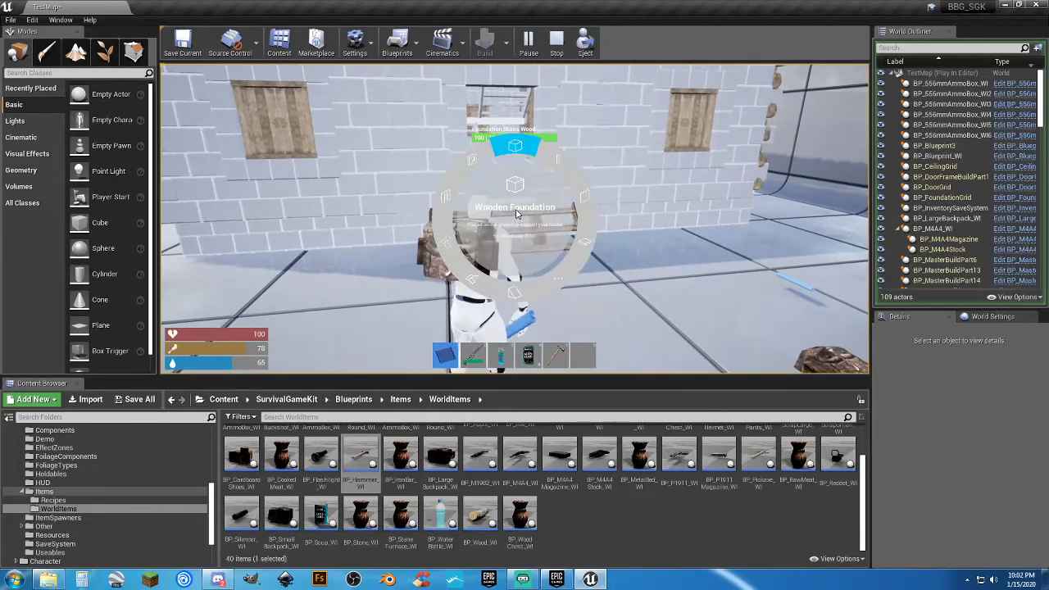
{"action": "left_click", "coordinate": [565, 270]}
{"action": "left_click", "coordinate": [479, 163]}
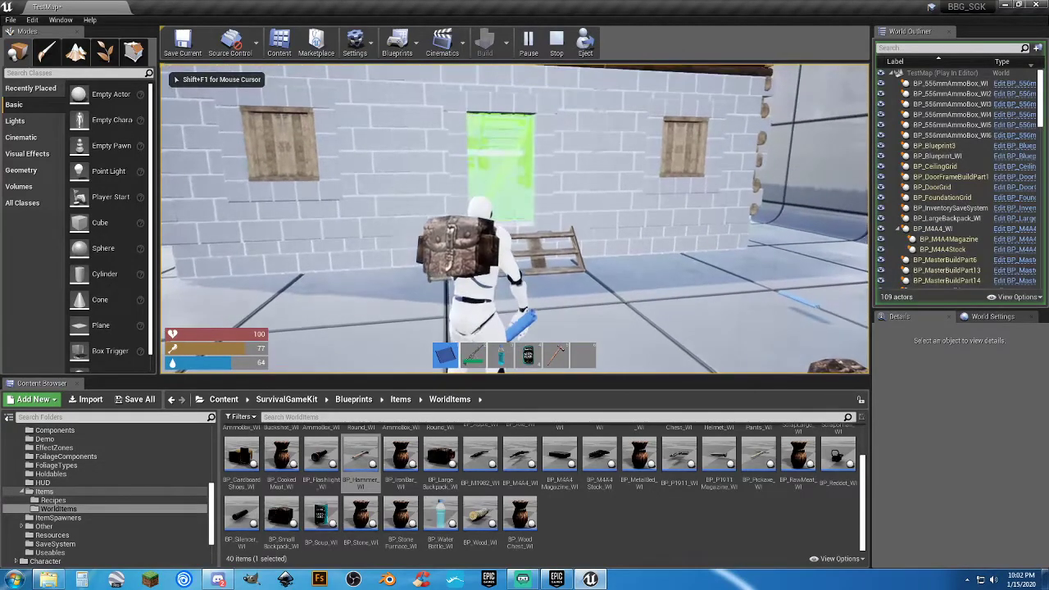
{"action": "left_click", "coordinate": [515, 219]}
{"action": "key", "text": "w"}
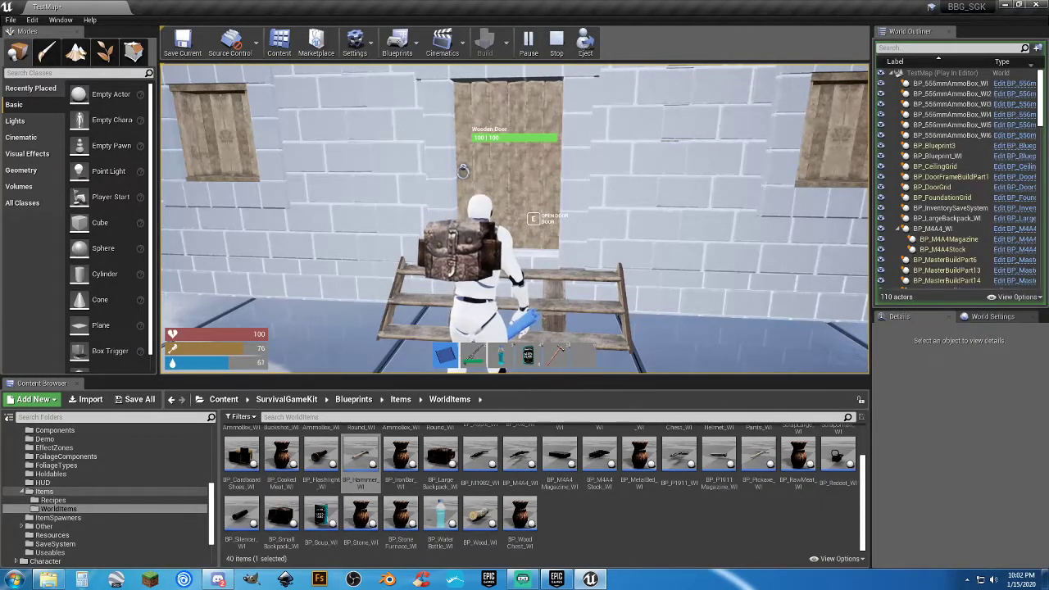
Put away the blueprint, equip the M4A4, and walk across the floor toward the items laid out beside the house
{"action": "key", "text": "w"}
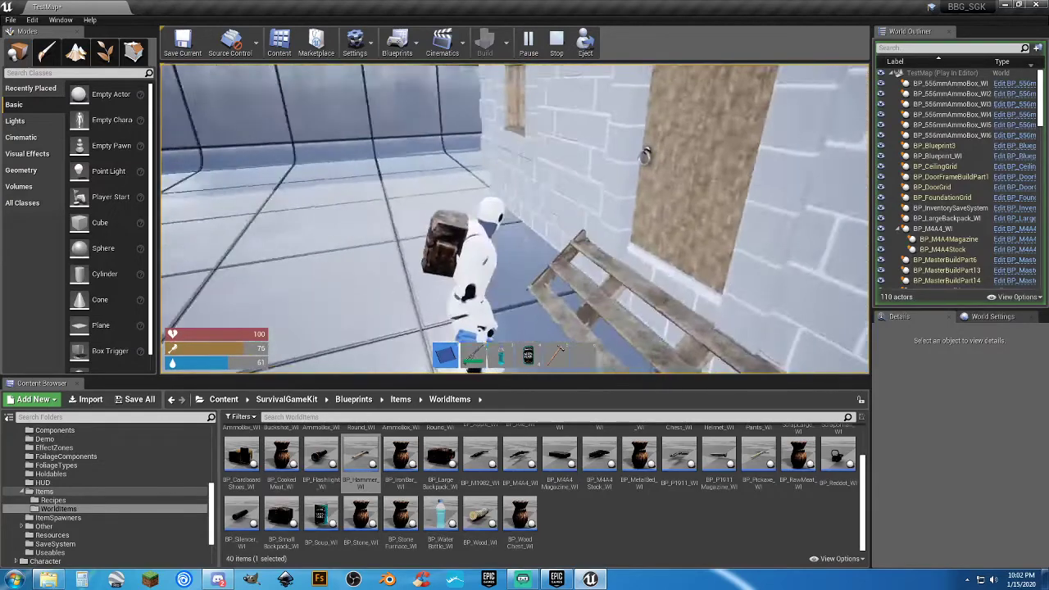
{"action": "key", "text": "1"}
{"action": "key", "text": "w"}
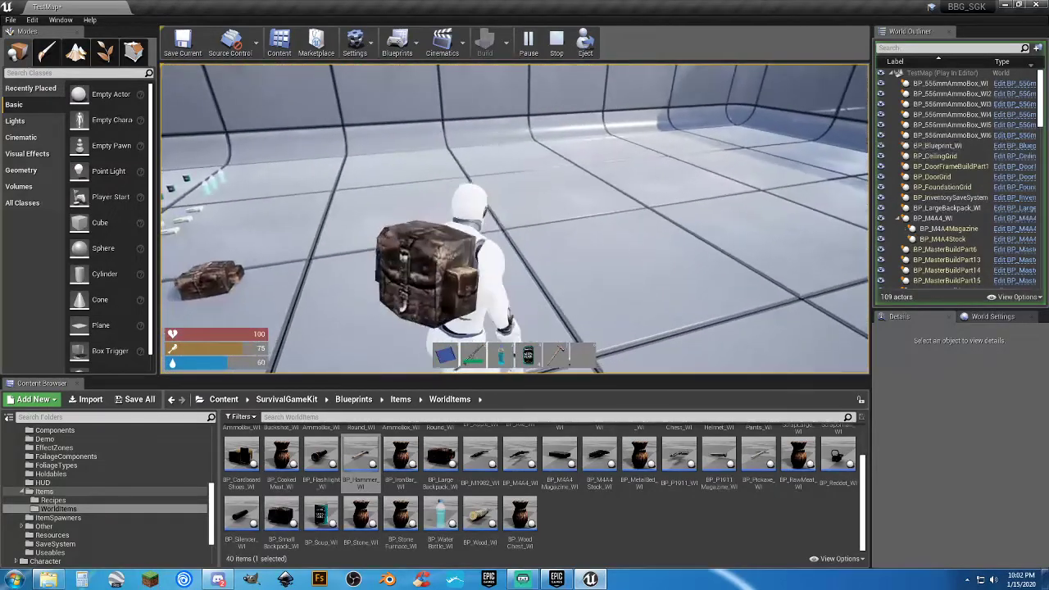
{"action": "key", "text": "2"}
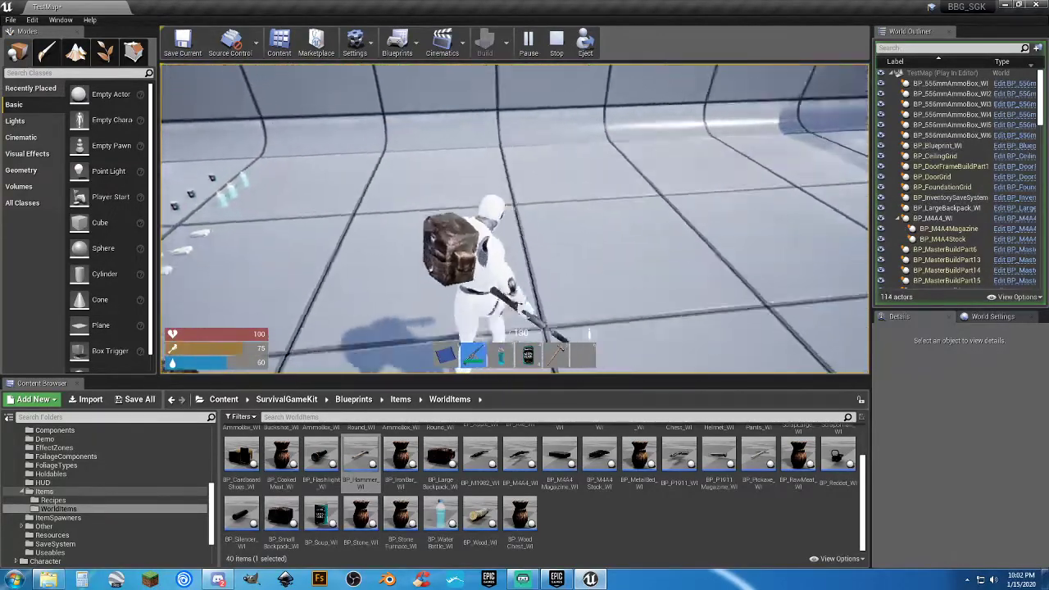
{"action": "key", "text": "w"}
{"action": "key", "text": "w"}
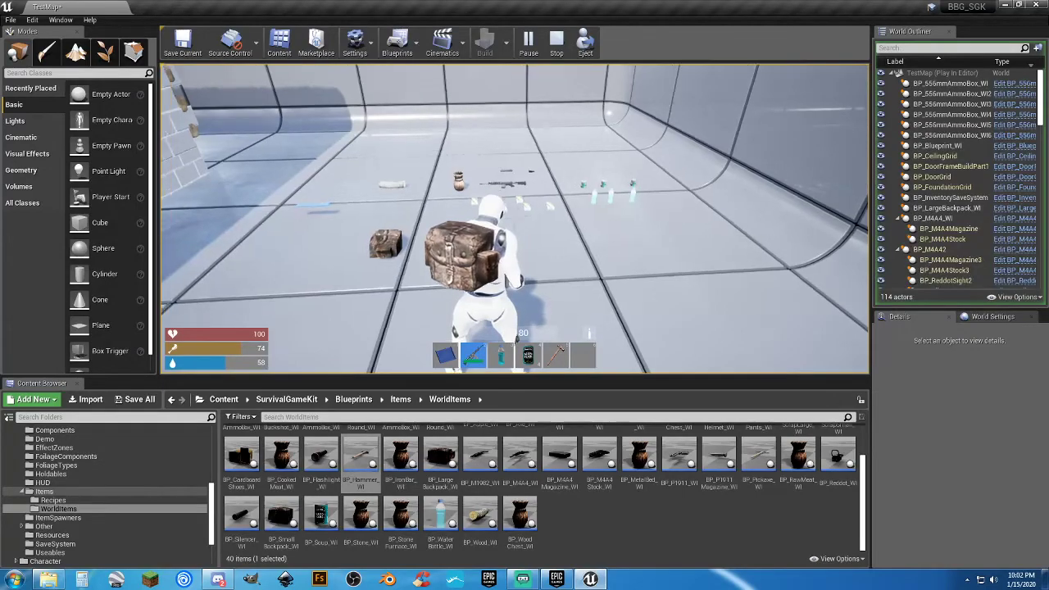
Go along the house's side wall, equip the hammer, and upgrade its remaining wooden ground-floor window frames to stone
{"action": "key", "text": "w"}
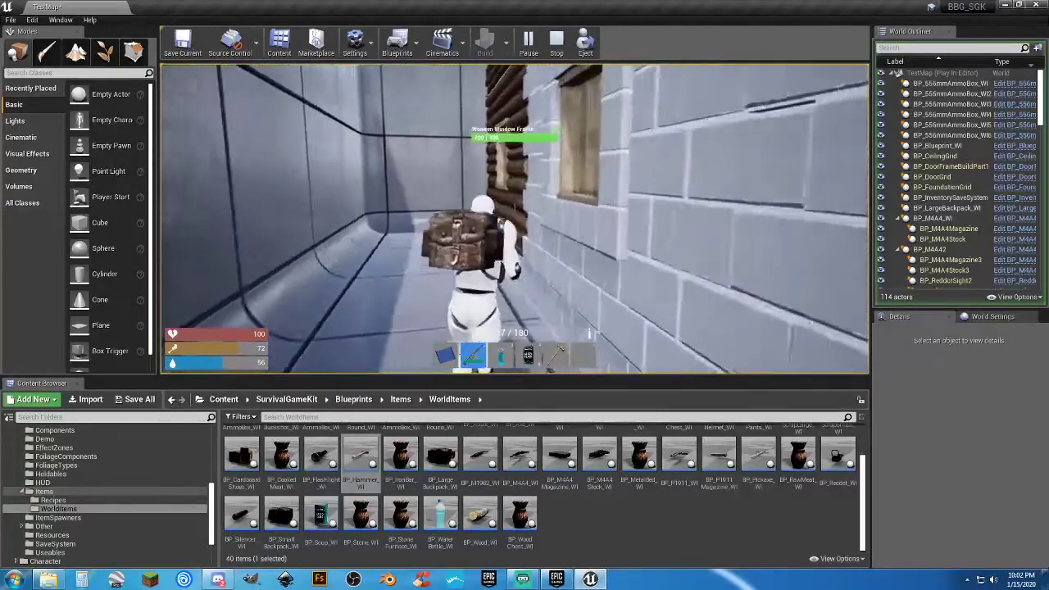
{"action": "key", "text": "a"}
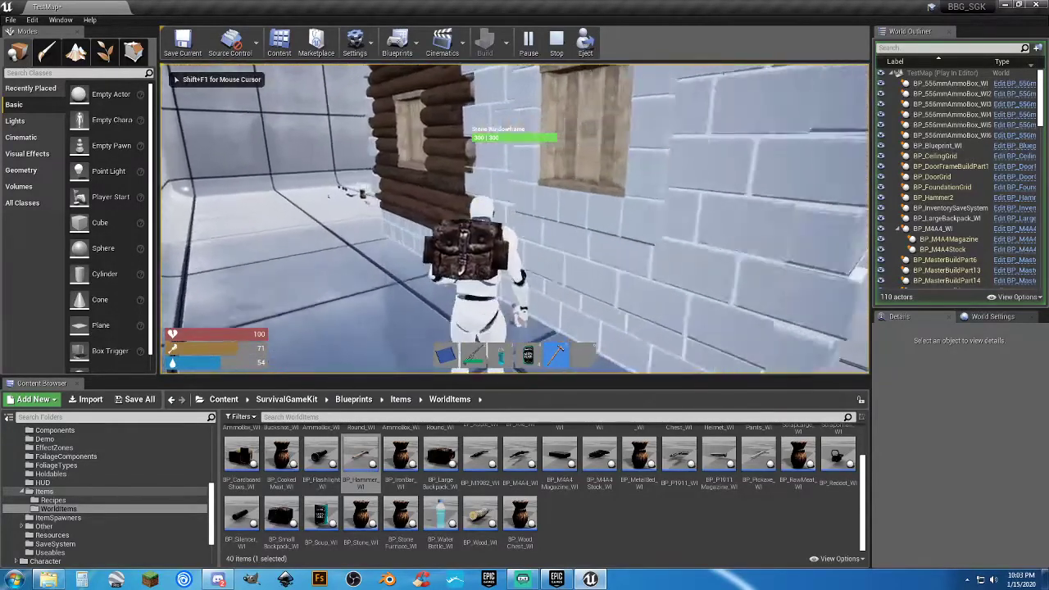
{"action": "key", "text": "w"}
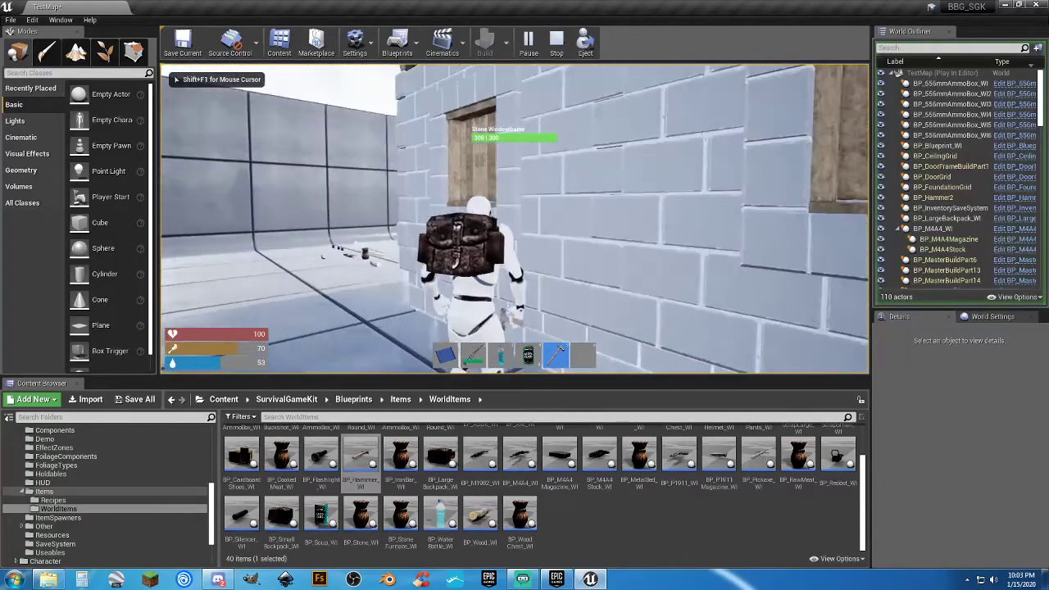
Walk around the outside of the house to examine its stone ground floor and wooden upper floor
{"action": "key", "text": "w"}
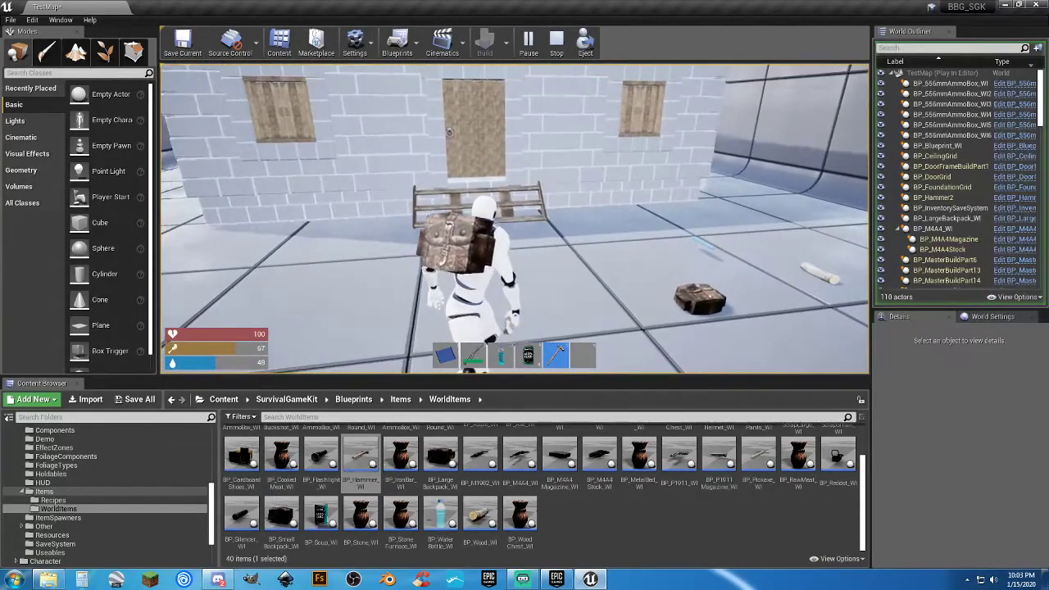
{"action": "key", "text": "w"}
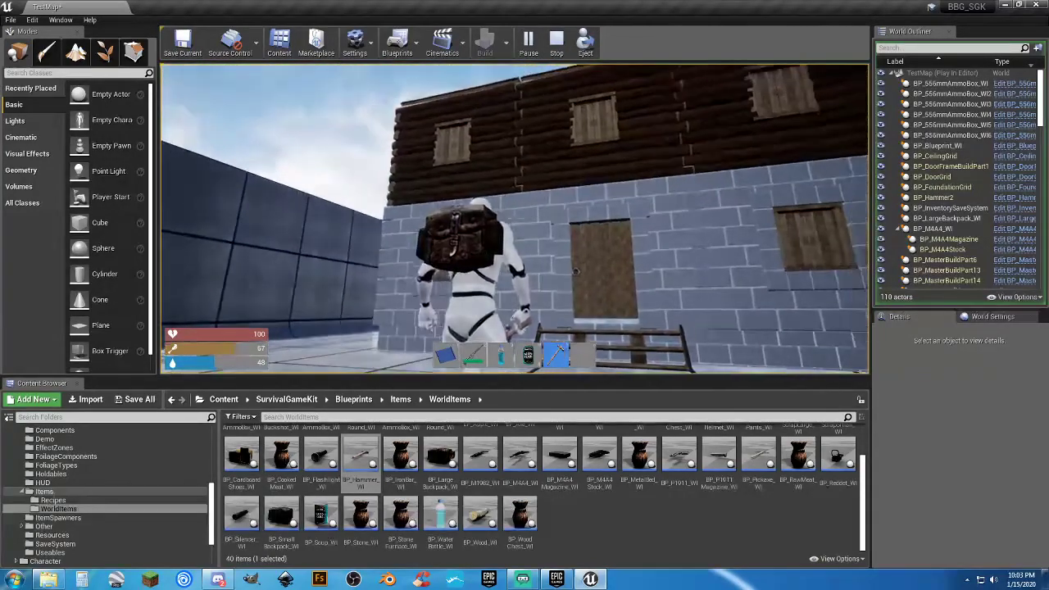
{"action": "key", "text": "w"}
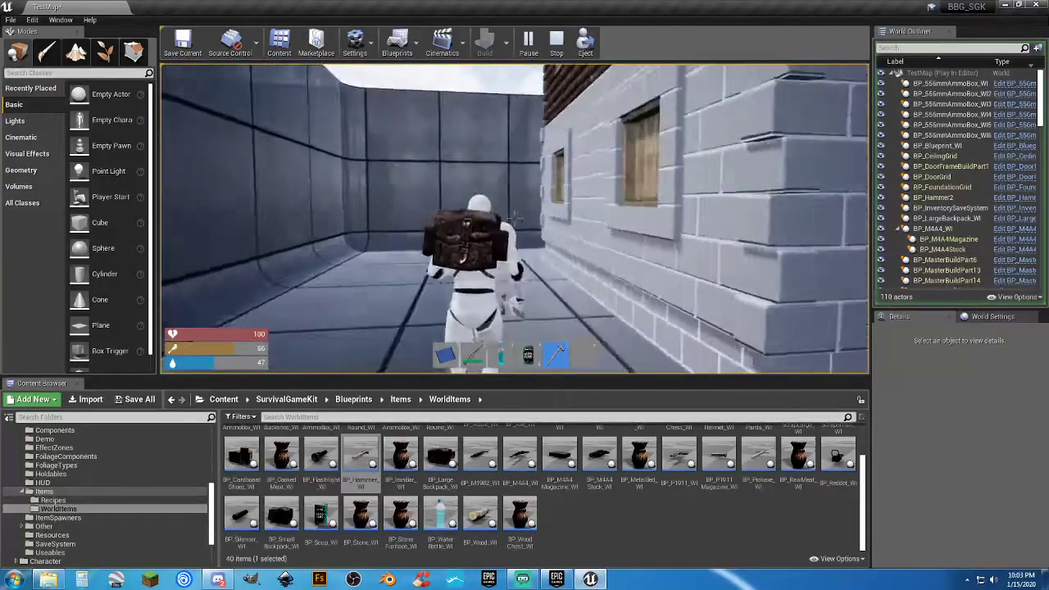
{"action": "key", "text": "w"}
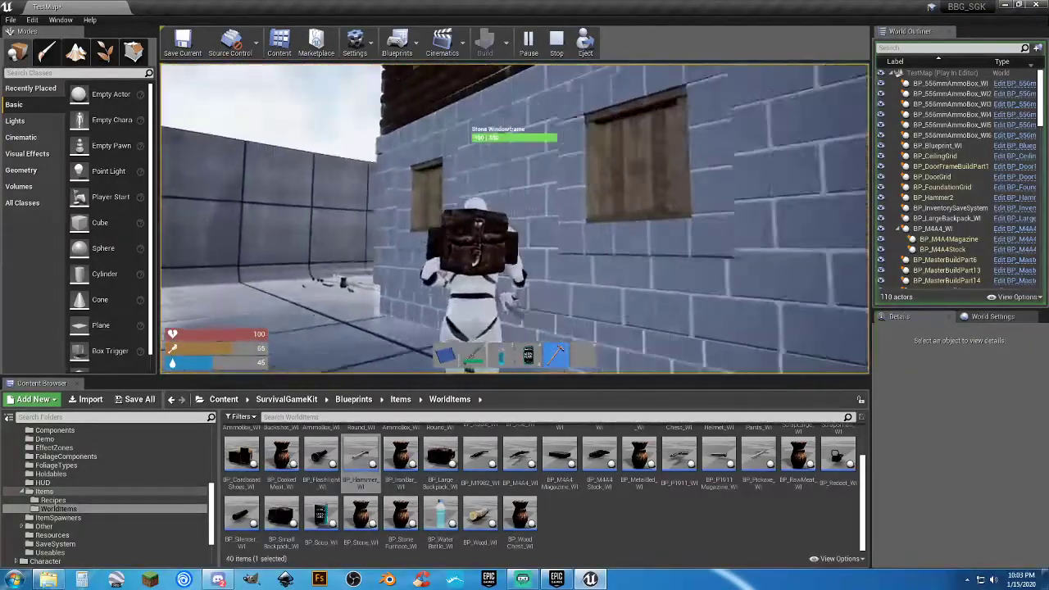
{"action": "key", "text": "w"}
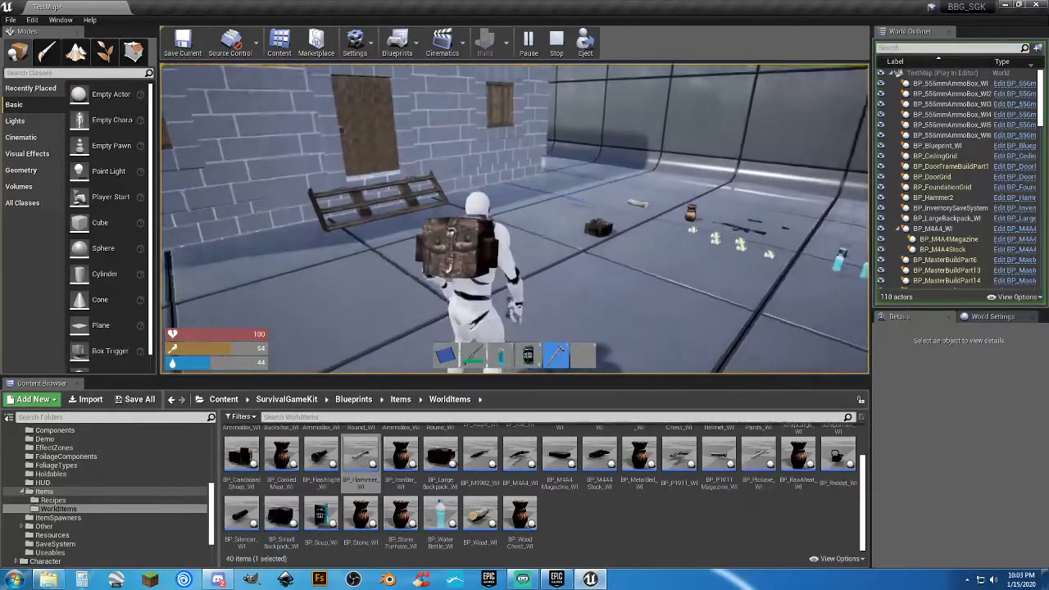
Stop the play session and save the modified TestMap level
{"action": "key", "text": "Escape"}
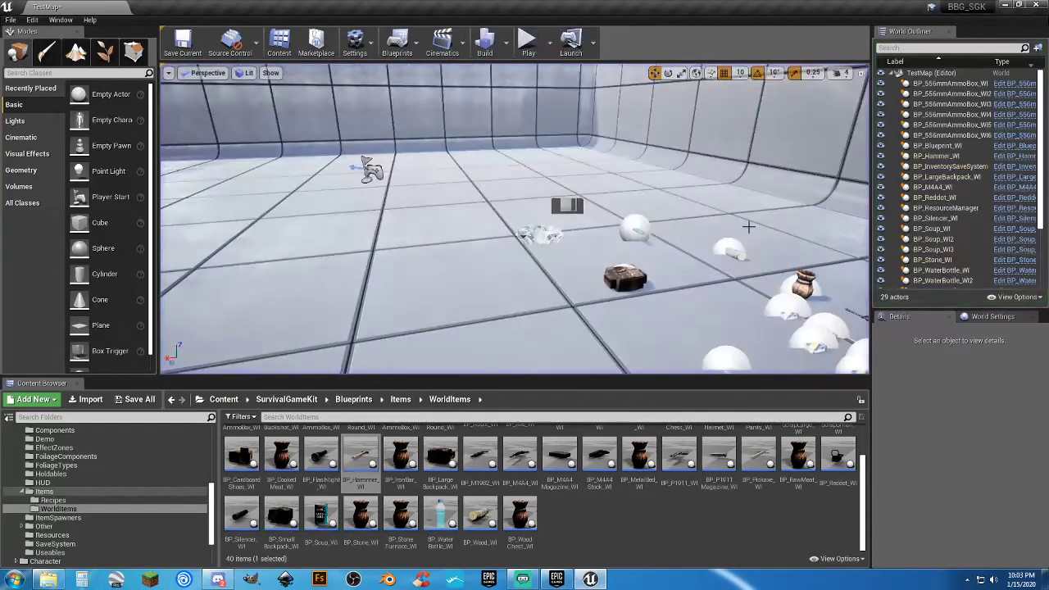
{"action": "left_click", "coordinate": [136, 399]}
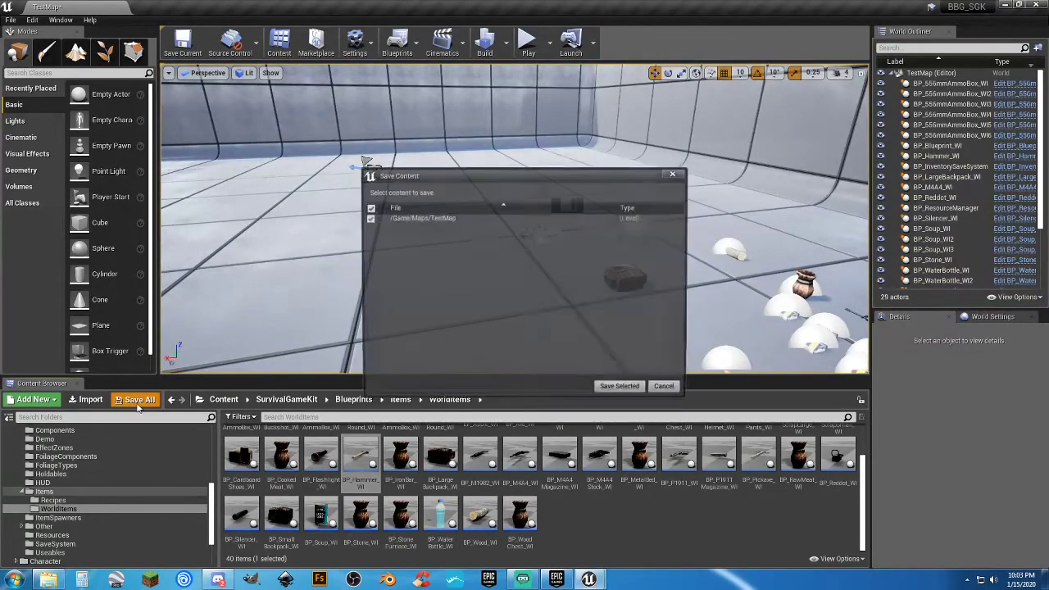
{"action": "left_click", "coordinate": [622, 390]}
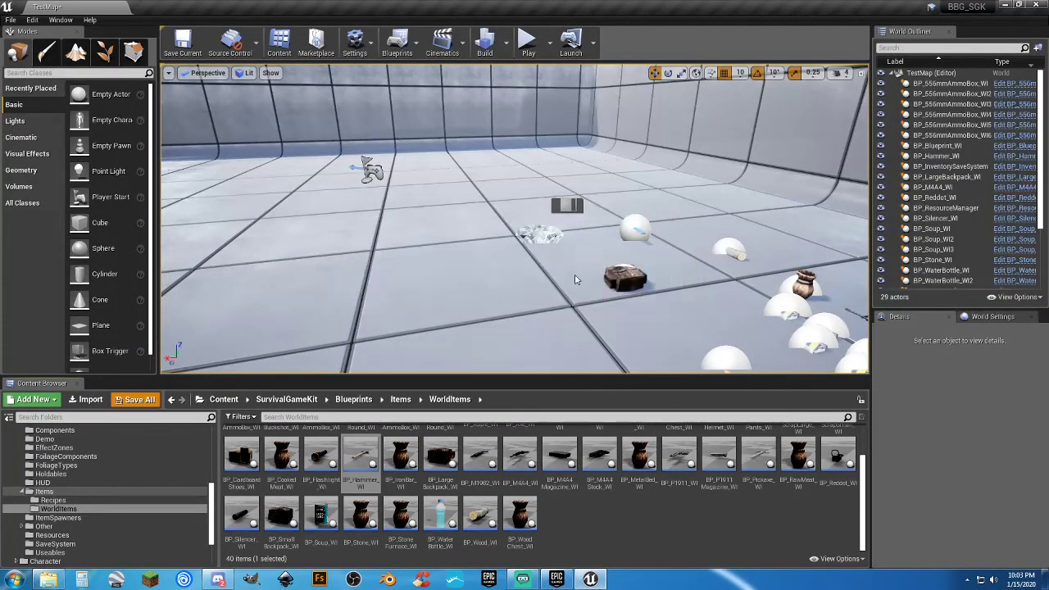
Select the BP_InventorySaveSystem actor in the level and delete its save
{"action": "mouse_move", "coordinate": [574, 267]}
{"action": "right_mouse_down"}
{"action": "mouse_move", "coordinate": [539, 257]}
{"action": "mouse_move", "coordinate": [569, 251]}
{"action": "right_mouse_up"}
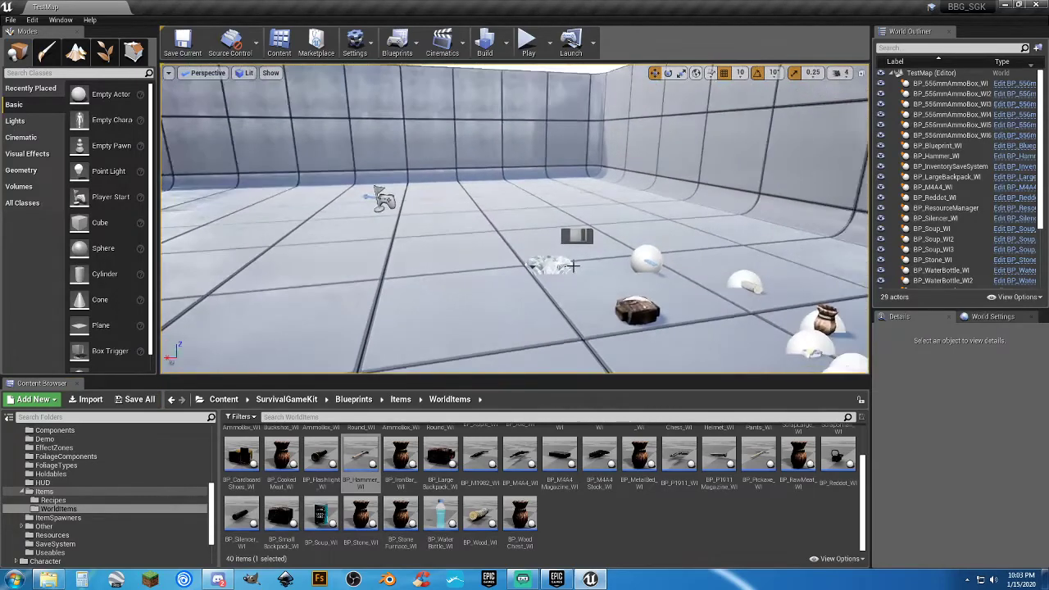
{"action": "left_click", "coordinate": [558, 264]}
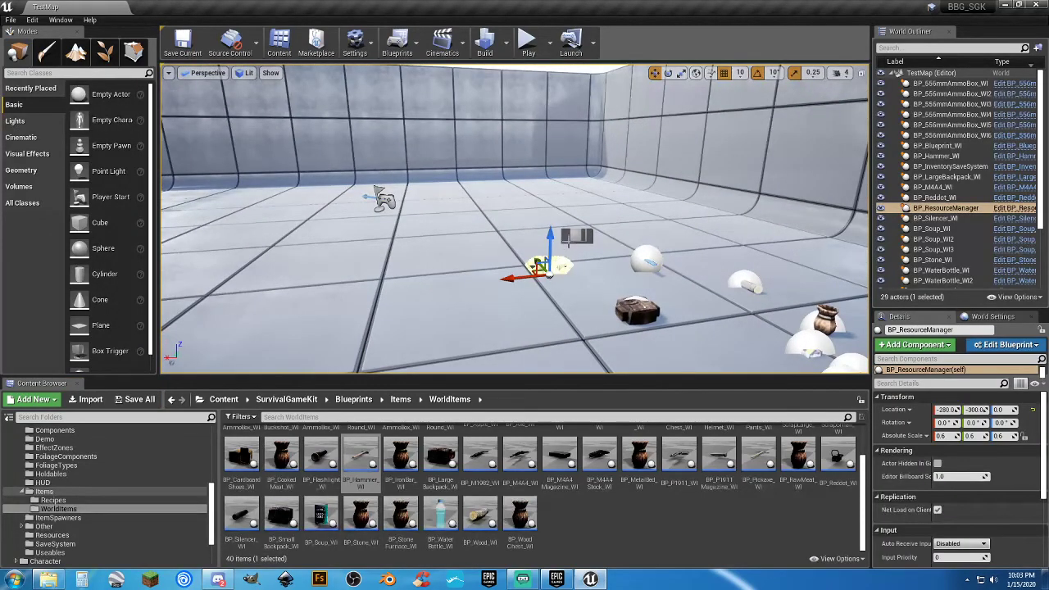
{"action": "left_click", "coordinate": [573, 236]}
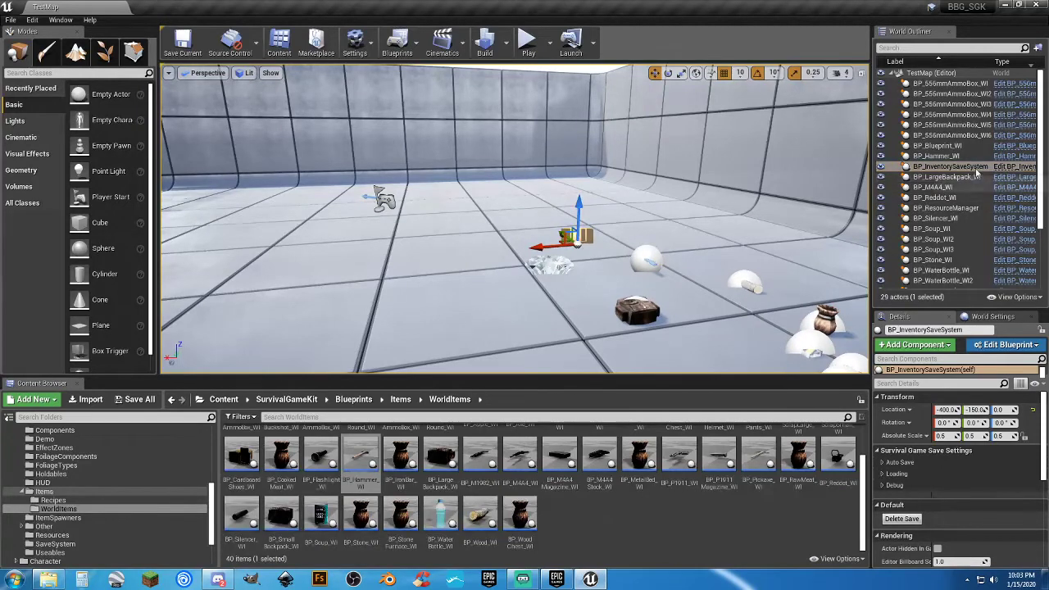
{"action": "left_click", "coordinate": [894, 521]}
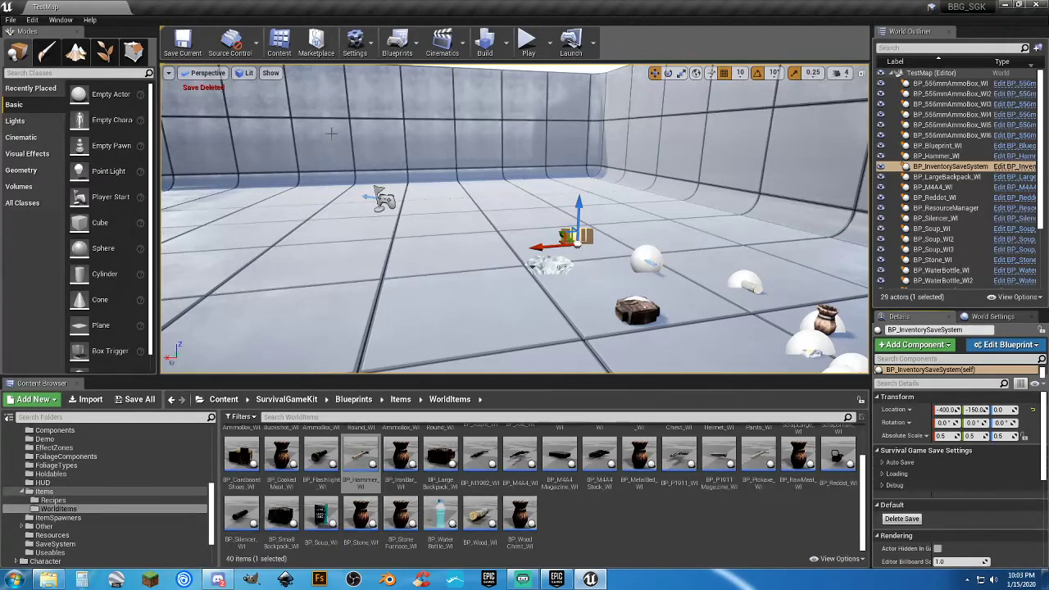
Play TestMap again to check the level and inventory after the save deletion, and end the session
{"action": "left_click", "coordinate": [529, 41]}
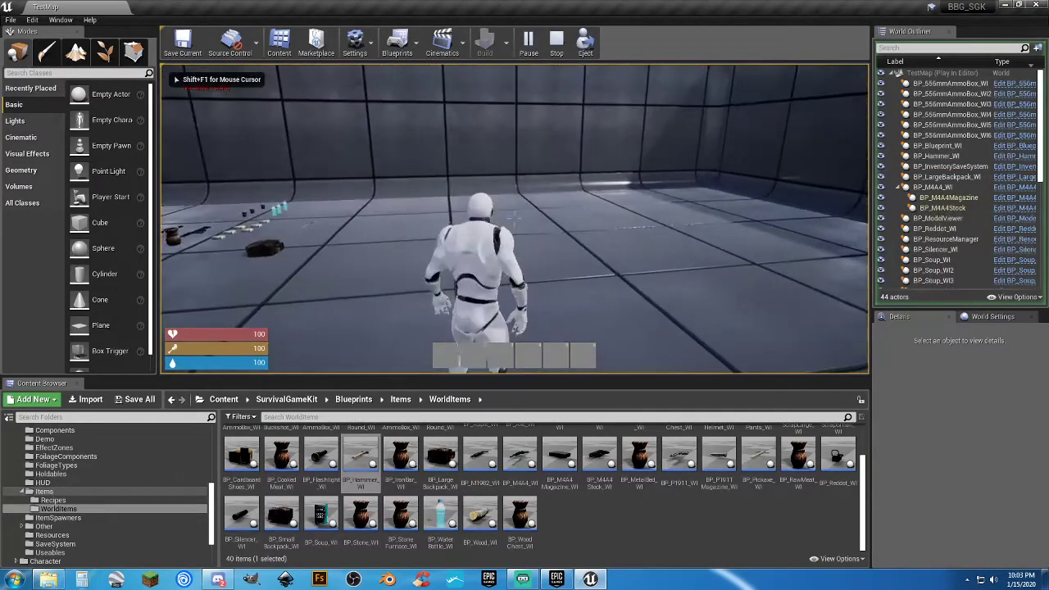
{"action": "key", "text": "w"}
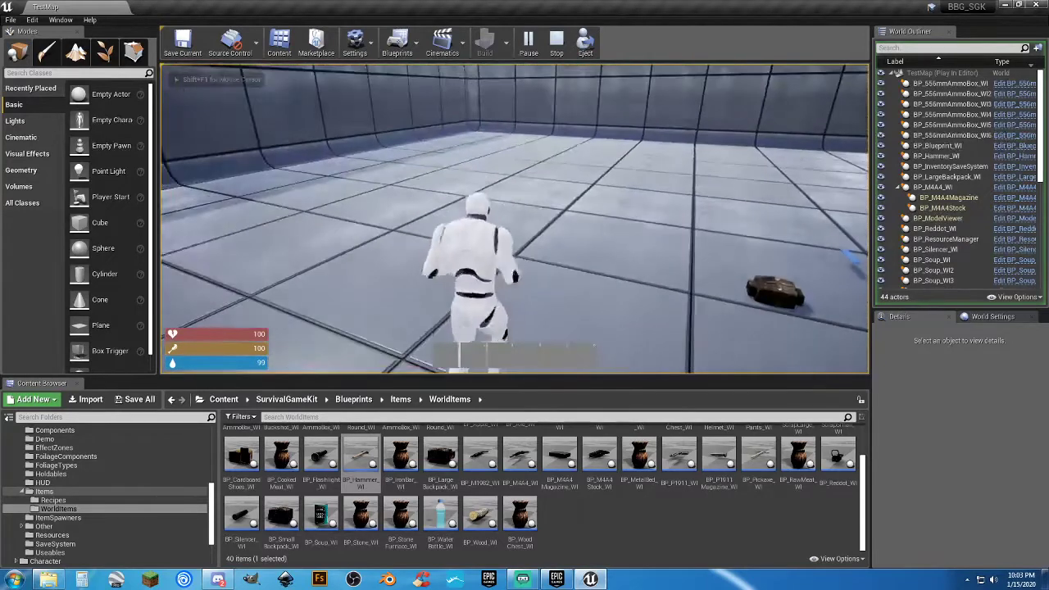
{"action": "key", "text": "Escape"}
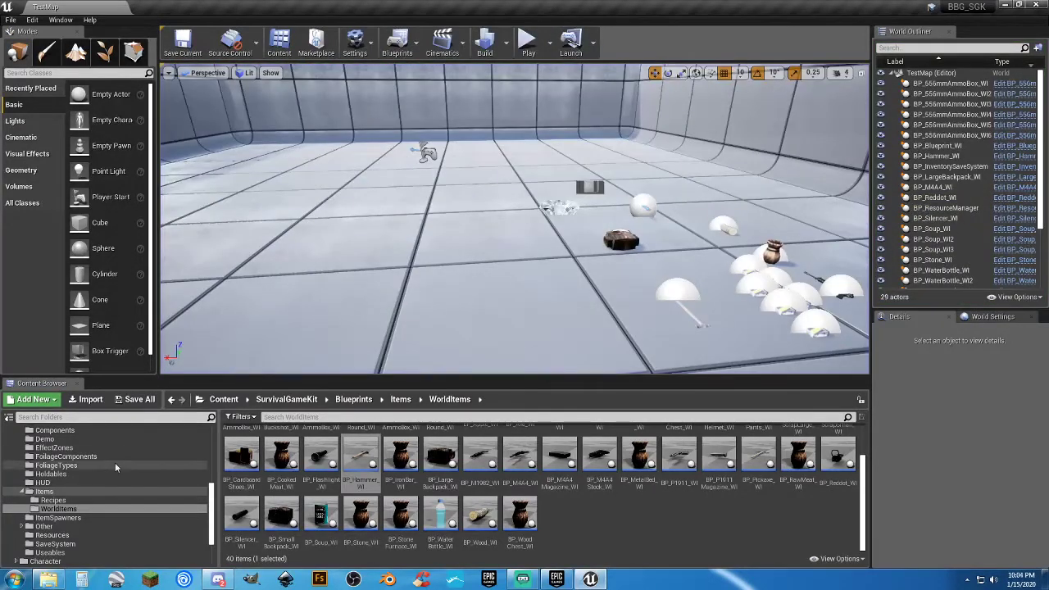
Collapse the Items, Blueprints, SurvivalGameKit, Audio and Assets folders in the project's content tree
{"action": "left_click", "coordinate": [23, 492]}
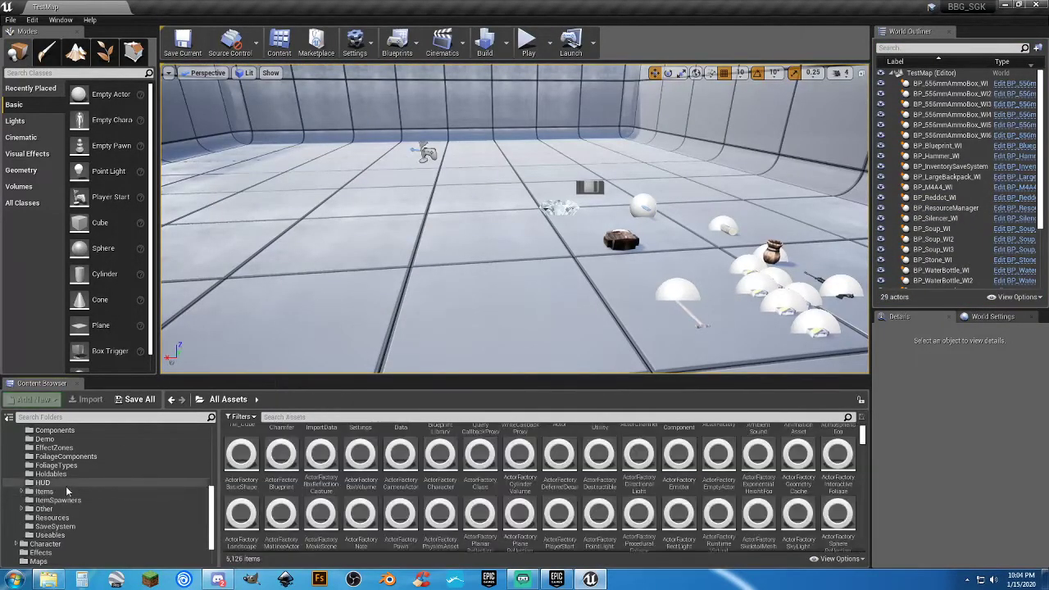
{"action": "scroll", "coordinate": [63, 490], "scroll_direction": "up", "scroll_amount": 2}
{"action": "scroll", "coordinate": [33, 496], "scroll_direction": "up", "scroll_amount": 3}
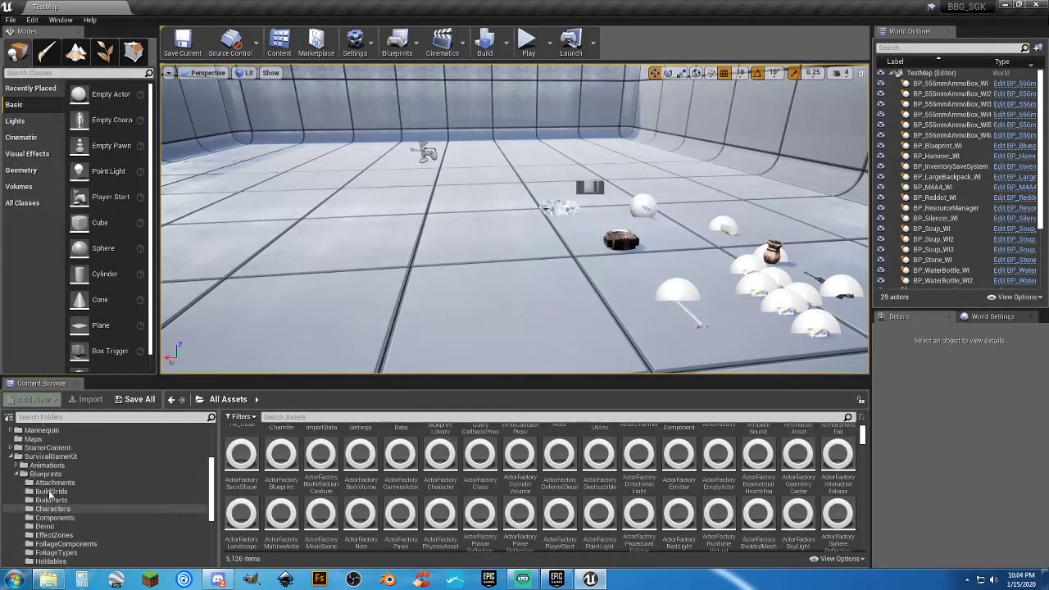
{"action": "left_click", "coordinate": [16, 491]}
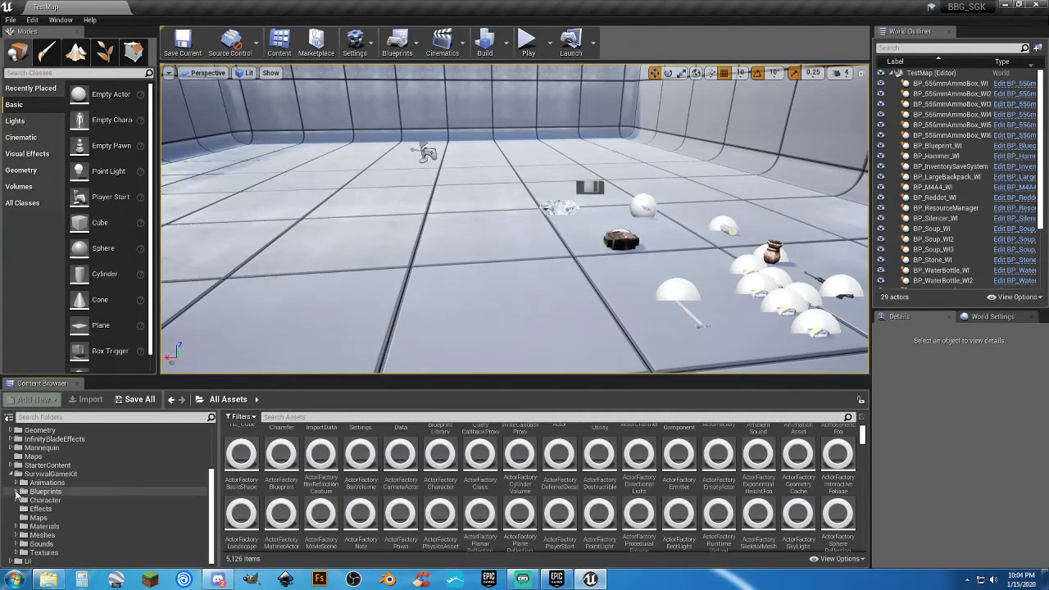
{"action": "left_click", "coordinate": [12, 474]}
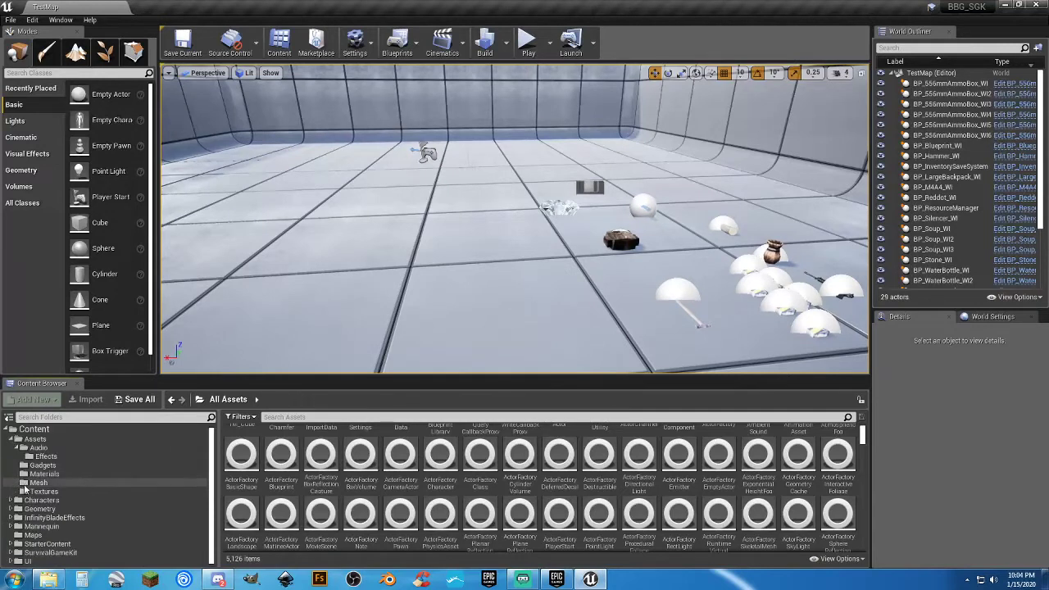
{"action": "left_click", "coordinate": [17, 449]}
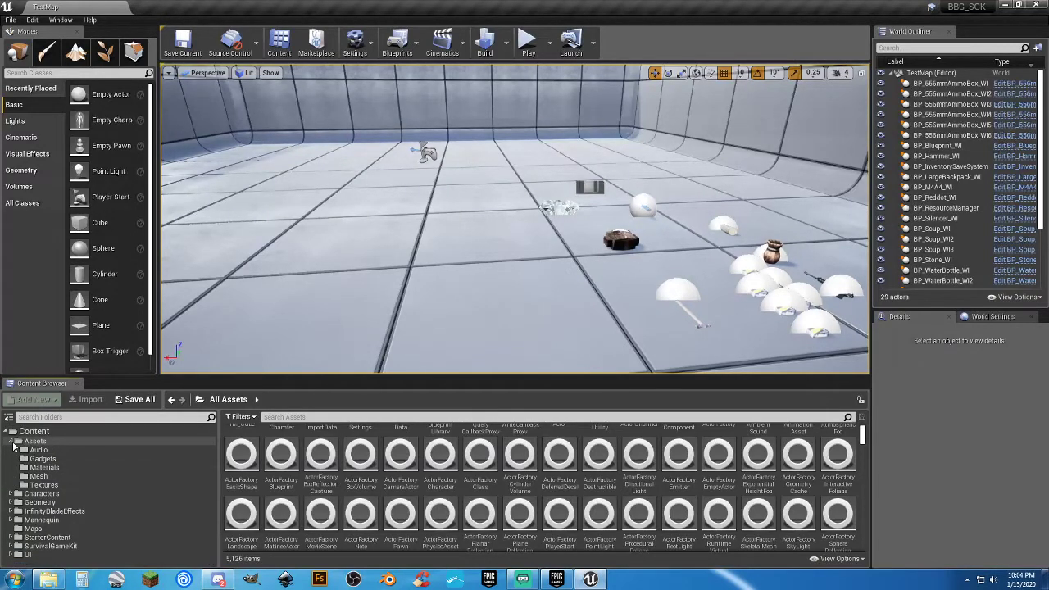
{"action": "left_click", "coordinate": [12, 442]}
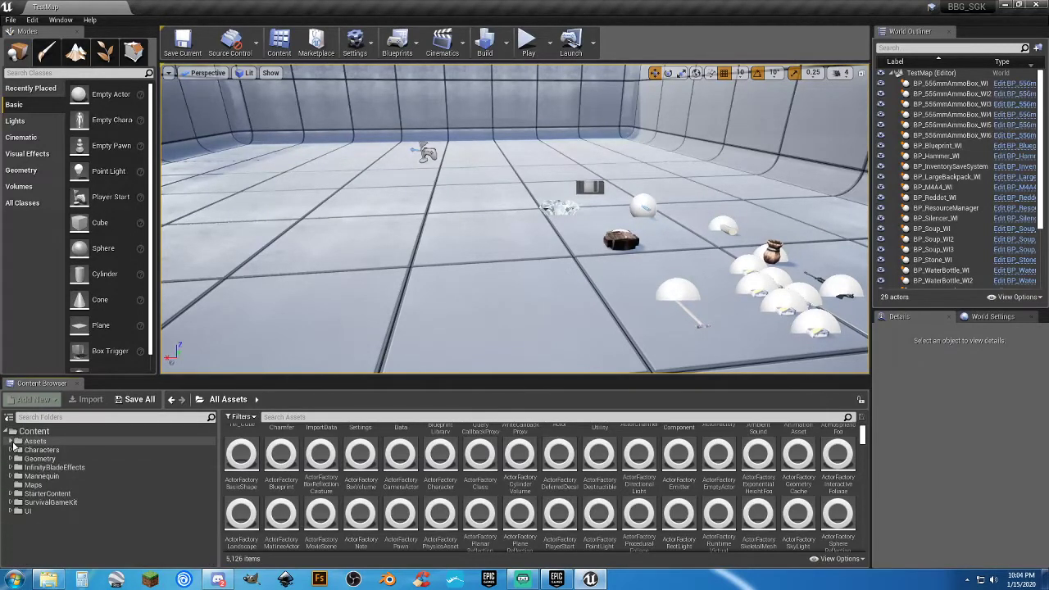
Look through the contents of the InfinityBladeEffects and StarterContent folders
{"action": "left_click", "coordinate": [51, 467]}
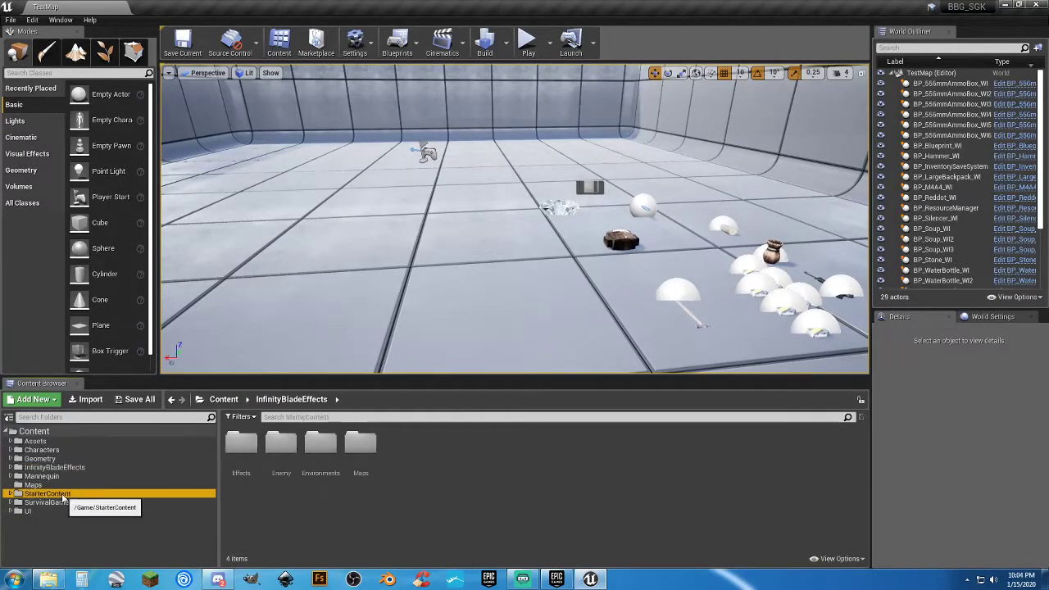
{"action": "left_click", "coordinate": [49, 493]}
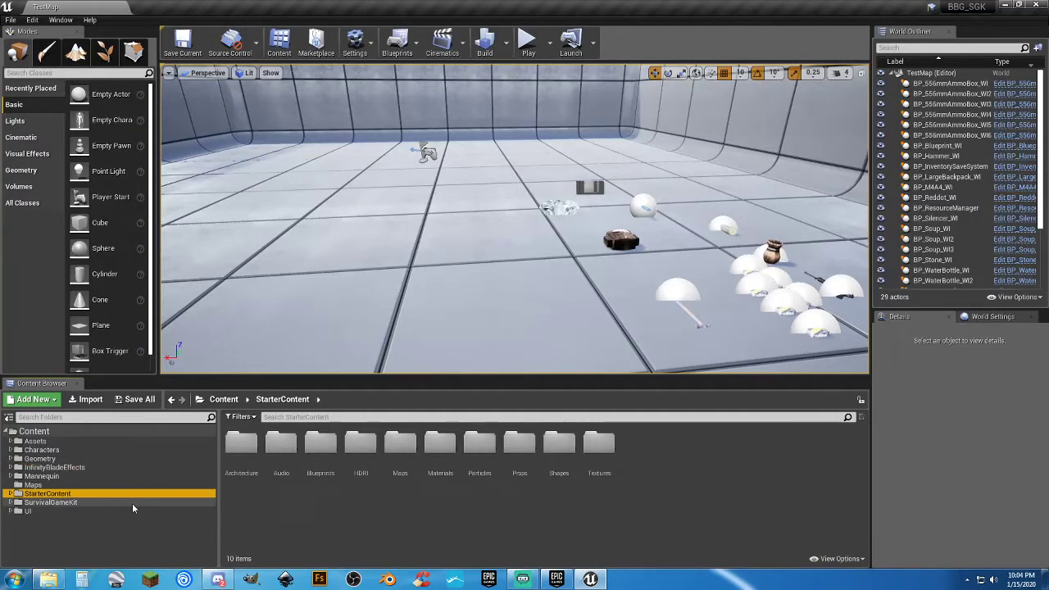
Expand the Assets folder and look at the contents of its Gadgets subfolder
{"action": "left_click", "coordinate": [56, 468]}
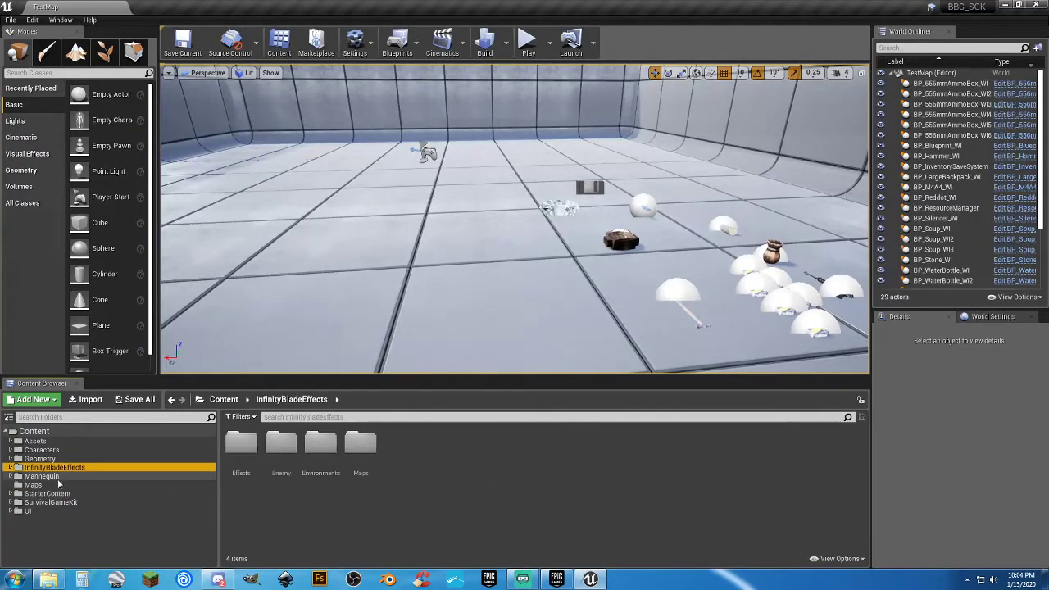
{"action": "left_click", "coordinate": [10, 441]}
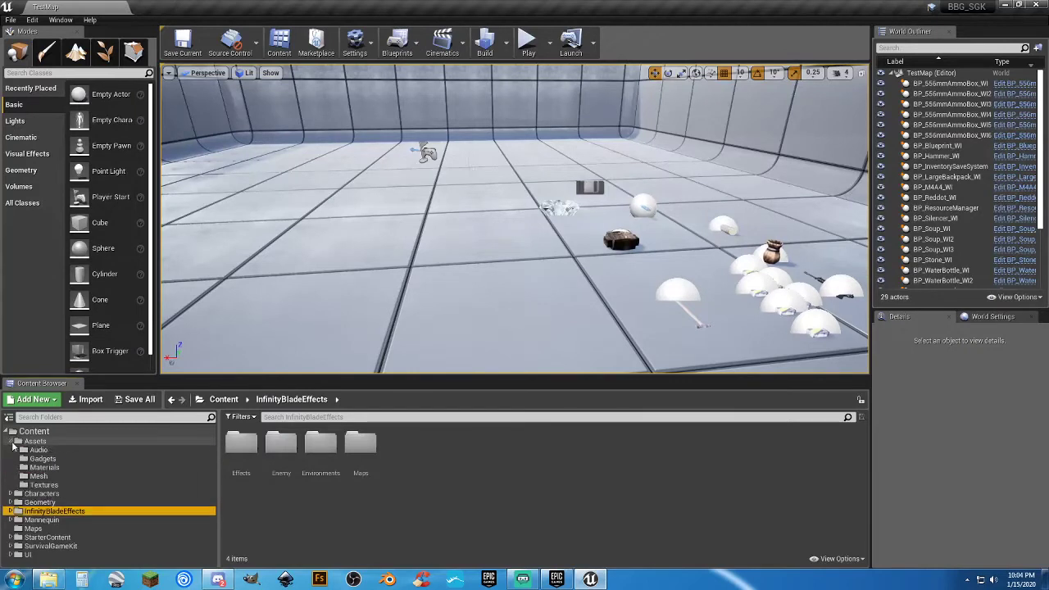
{"action": "left_click", "coordinate": [43, 459]}
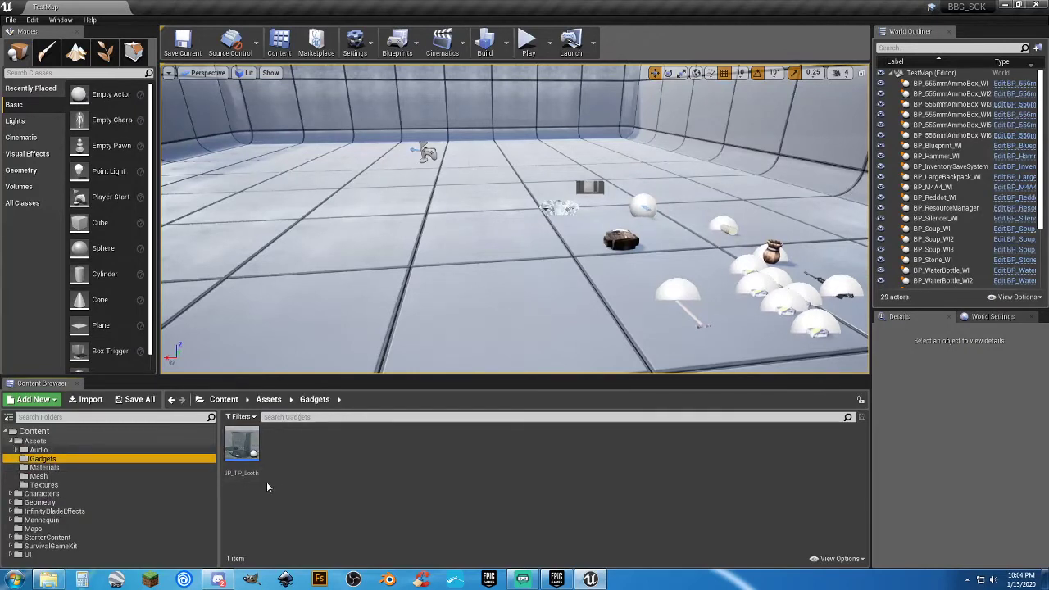
{"action": "left_click", "coordinate": [312, 485]}
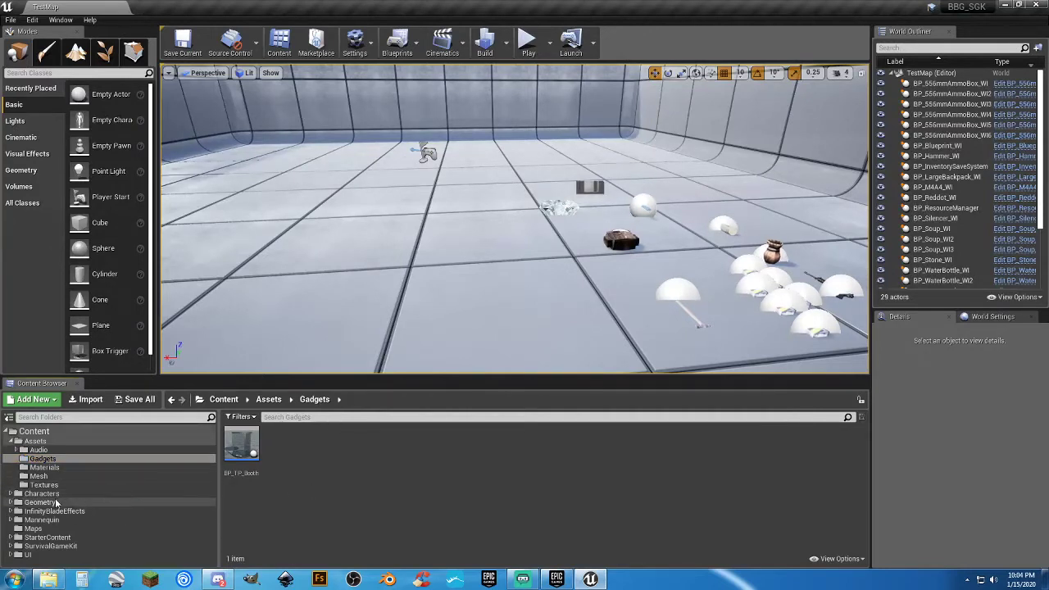
Examine the sound assets in the Assets/Audio/Effects folder, and collapse the Audio and Assets folders again
{"action": "left_click", "coordinate": [31, 450]}
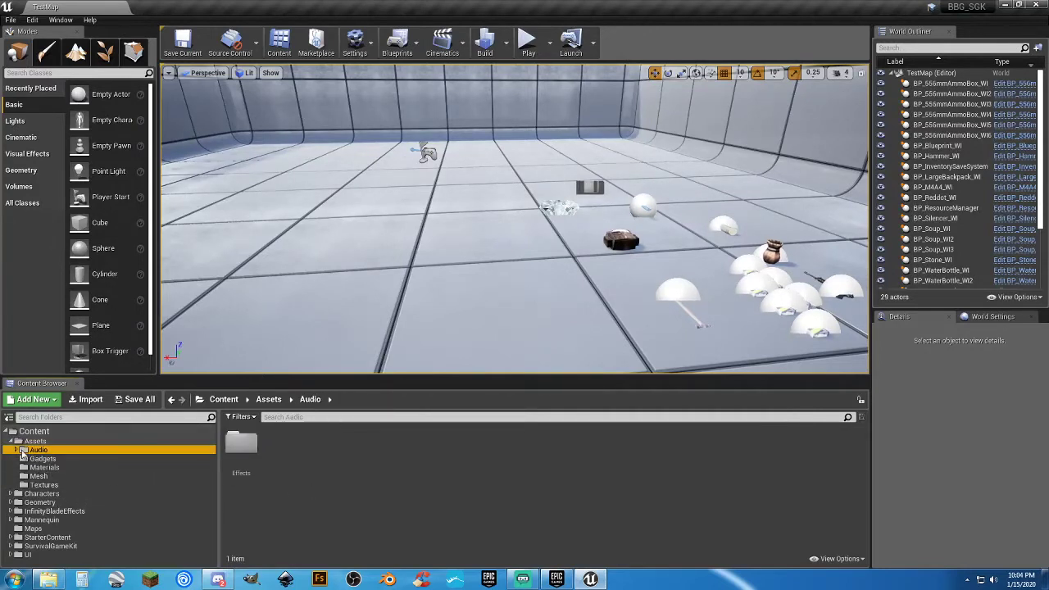
{"action": "left_click", "coordinate": [16, 450]}
{"action": "left_click", "coordinate": [46, 459]}
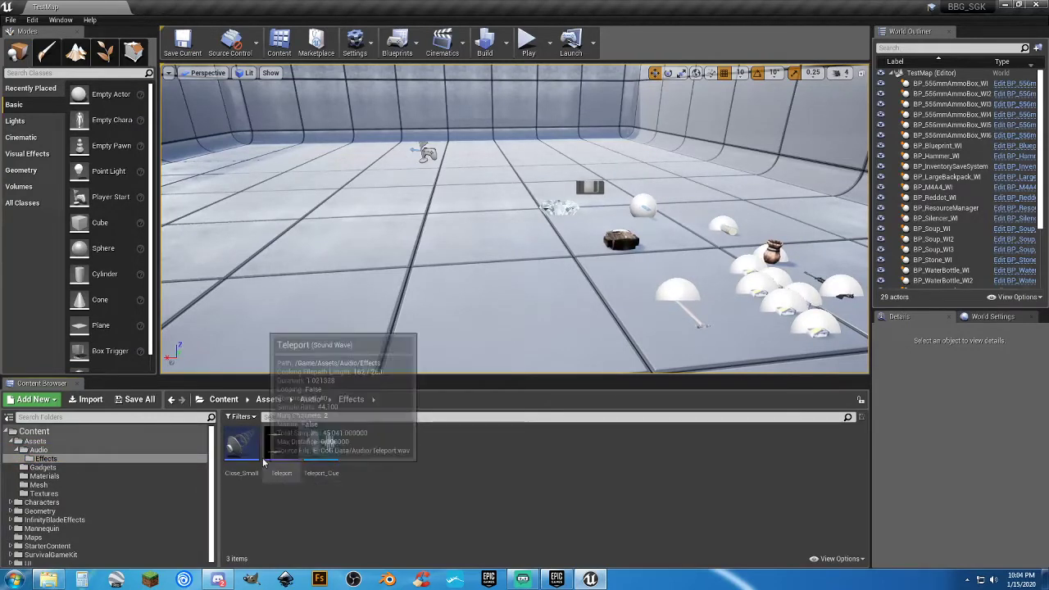
{"action": "left_click", "coordinate": [245, 469]}
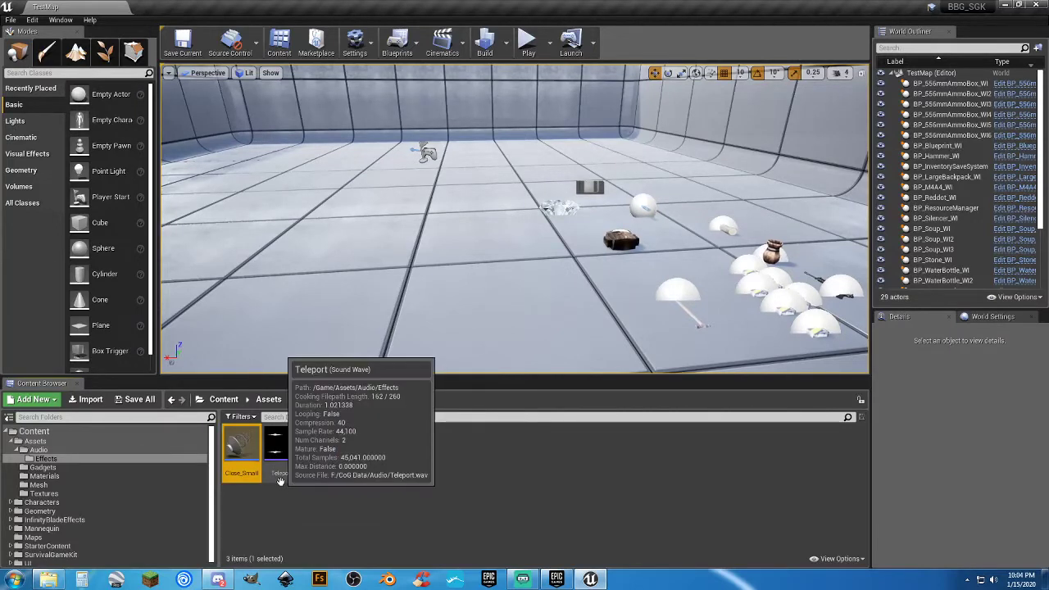
{"action": "left_click", "coordinate": [279, 480]}
{"action": "left_click", "coordinate": [348, 504]}
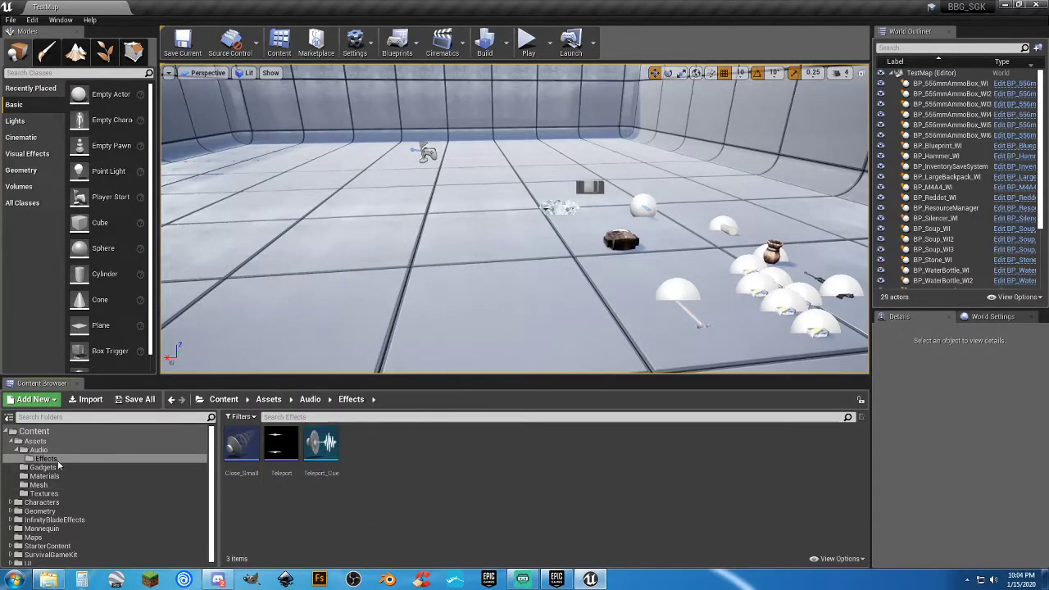
{"action": "left_click", "coordinate": [17, 451]}
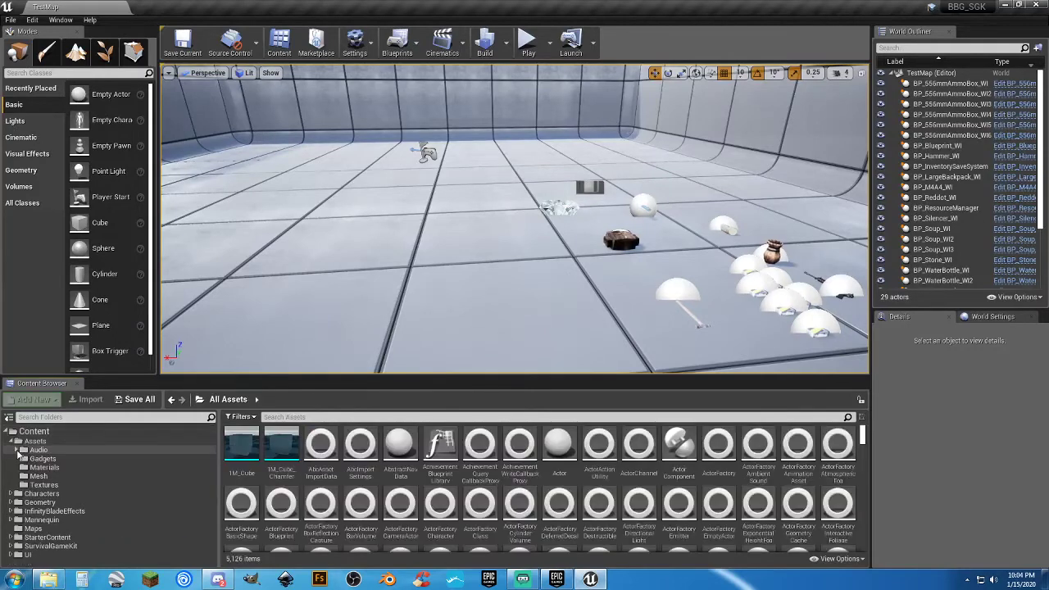
{"action": "left_click", "coordinate": [49, 511]}
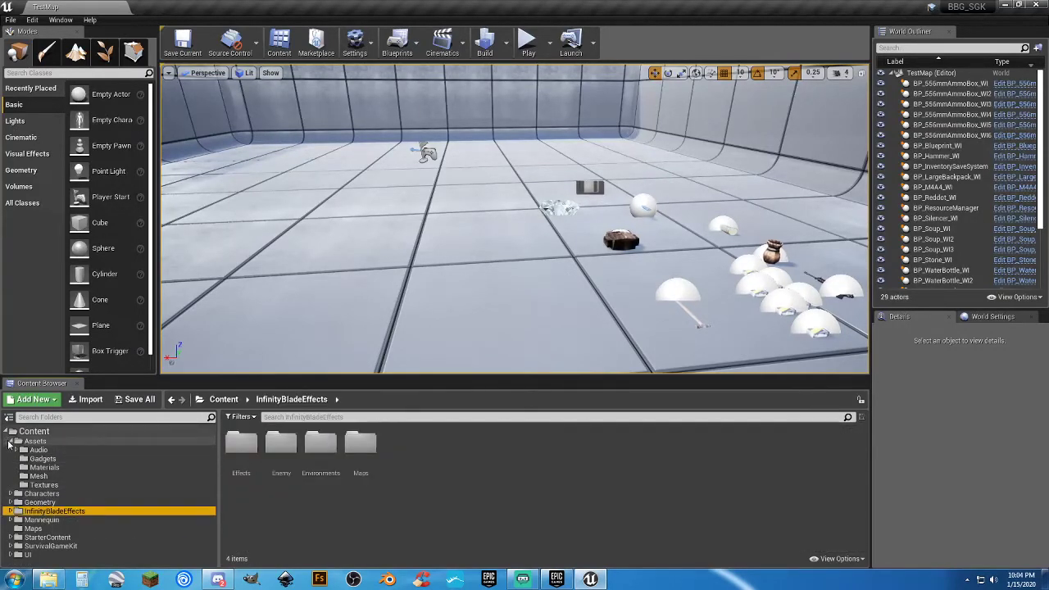
{"action": "left_click", "coordinate": [11, 442]}
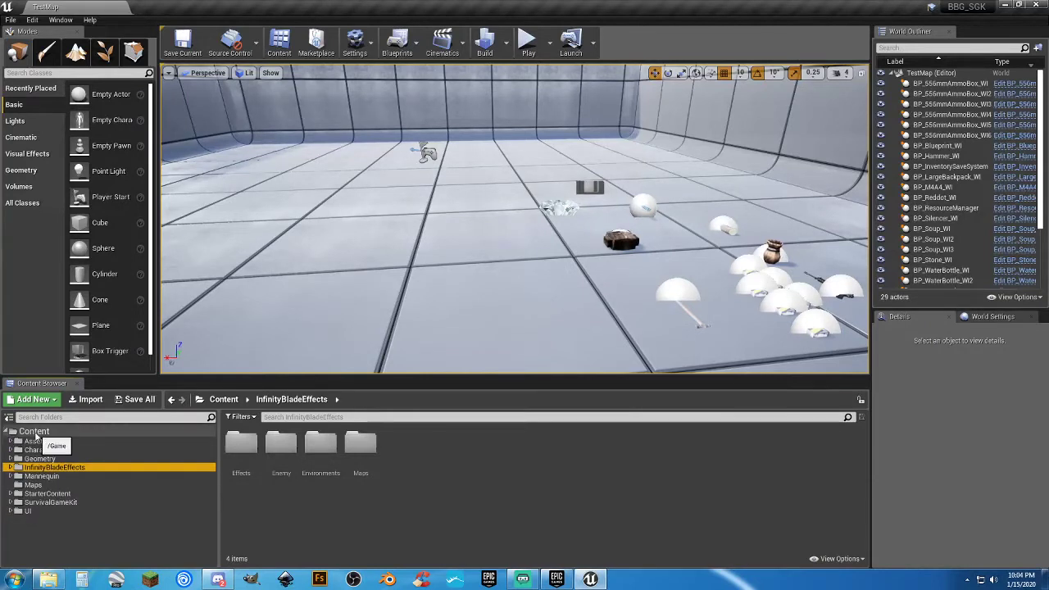
Open the BuildMap level from the Maps content folder
{"action": "left_click", "coordinate": [35, 433]}
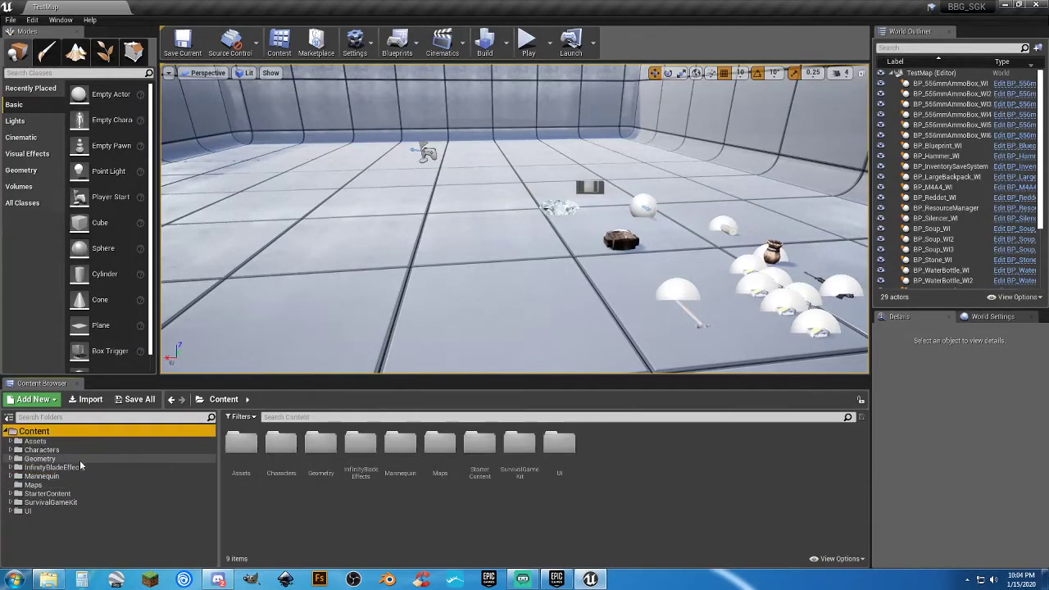
{"action": "left_click", "coordinate": [34, 485]}
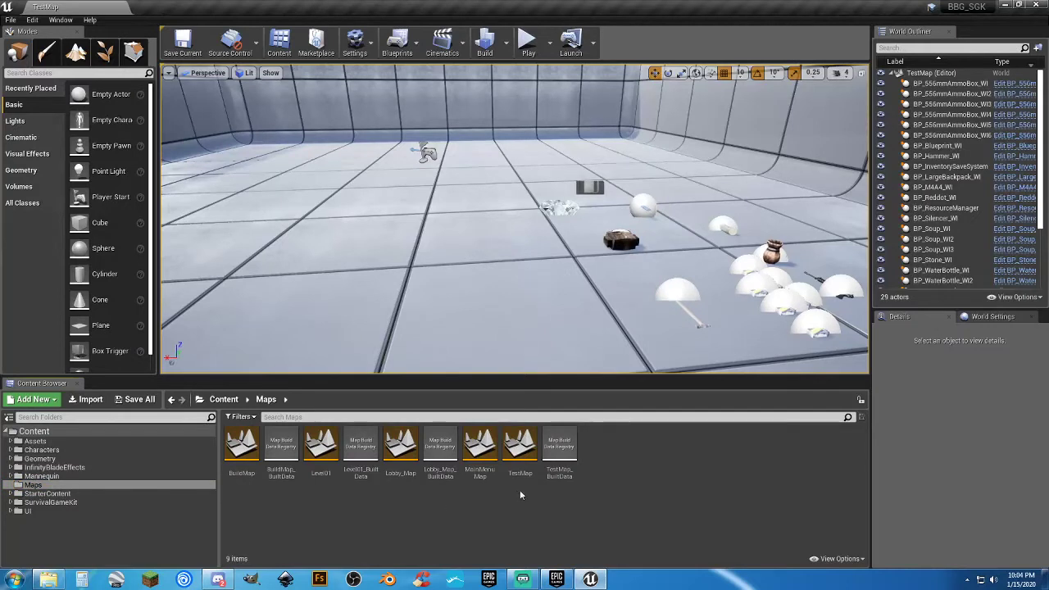
{"action": "double_click", "coordinate": [242, 459]}
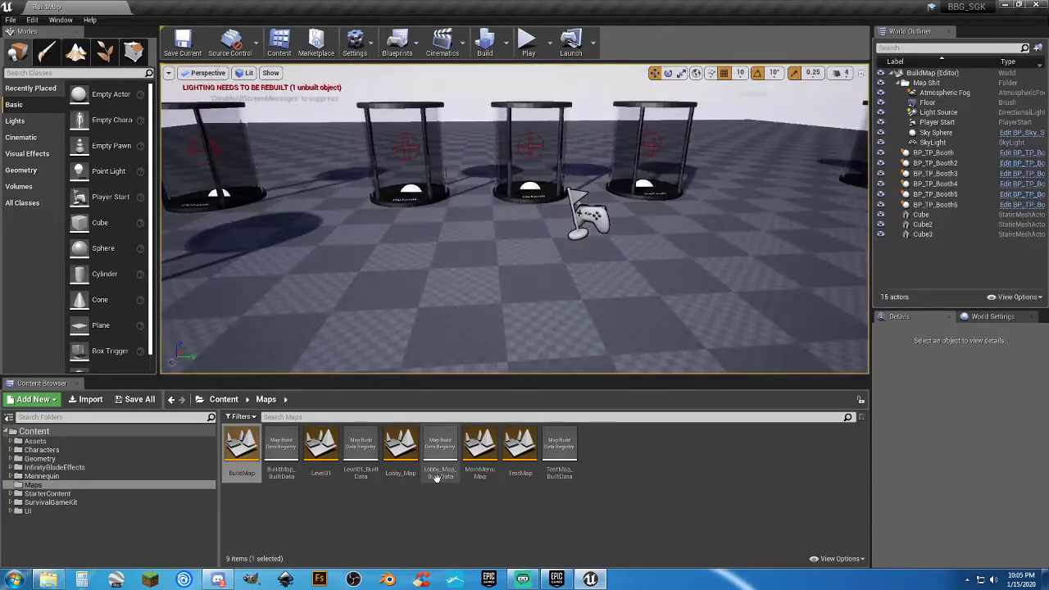
Look over the teleport booths and cubes in BuildMap, and collapse the outliner folder holding the floor, lighting and sky actors
{"action": "right_click_drag", "start_coordinate": [515, 219], "coordinate": [566, 221]}
{"action": "right_click_drag", "start_coordinate": [529, 296], "coordinate": [529, 295]}
{"action": "left_click", "coordinate": [943, 154]}
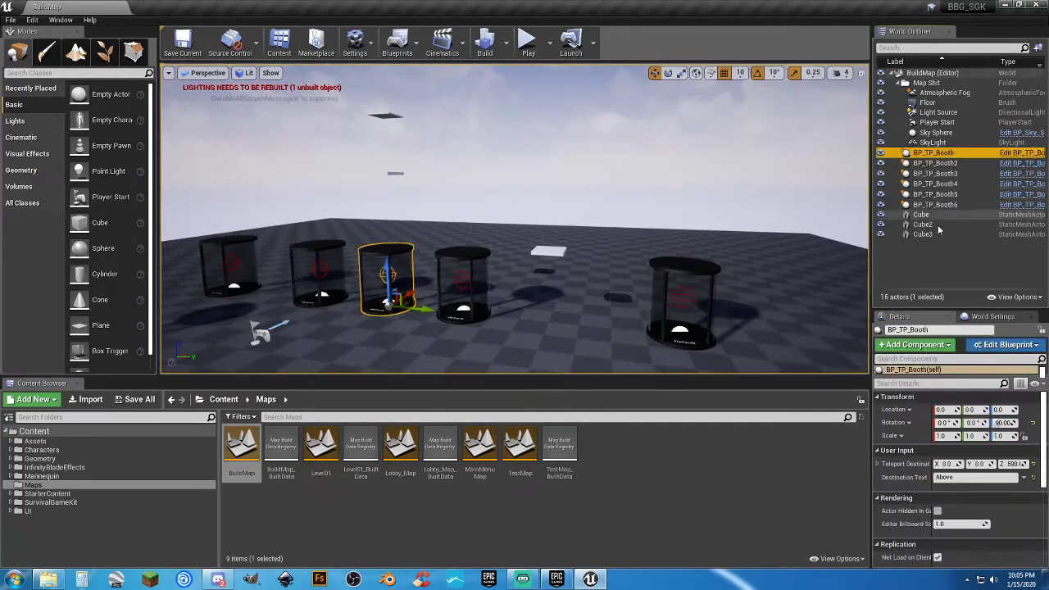
{"action": "left_click", "coordinate": [924, 234], "text": "shift"}
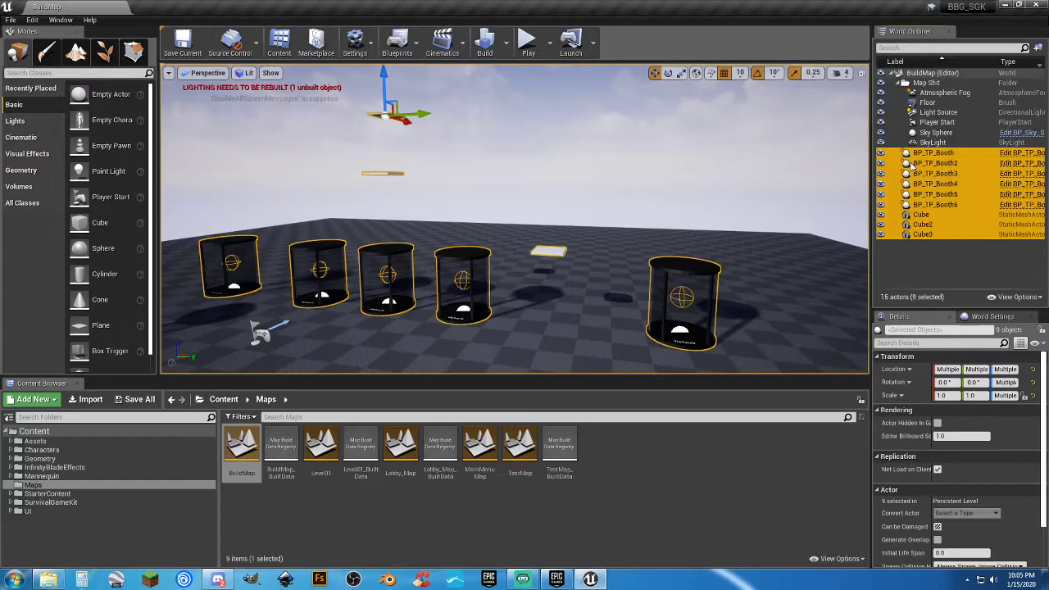
{"action": "left_click", "coordinate": [903, 84]}
{"action": "left_click", "coordinate": [944, 223]}
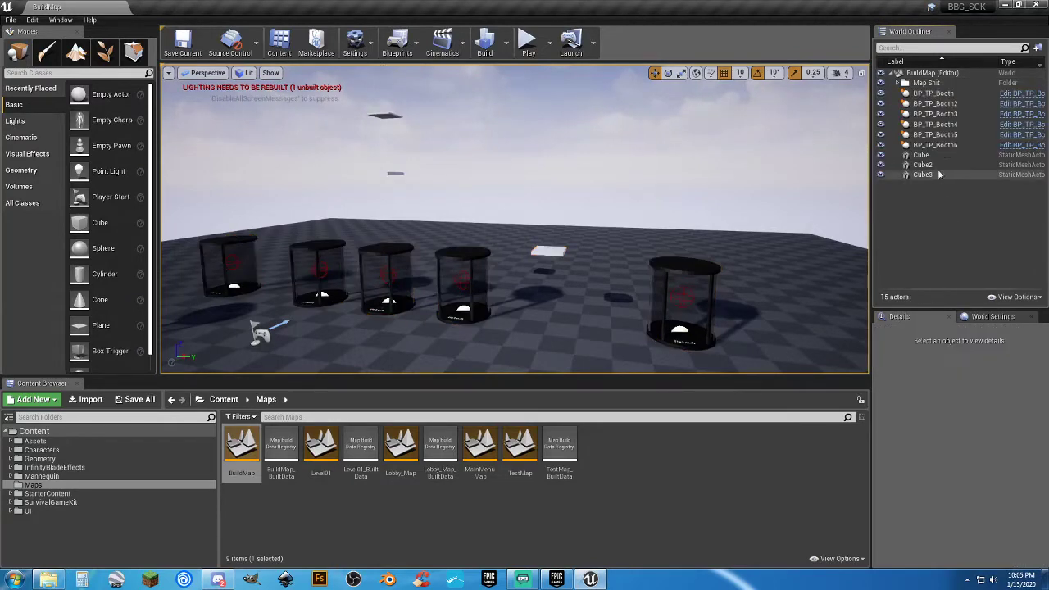
Delete all BP_TP_Booth actors and the three Cube actors from the level, and save BuildMap
{"action": "left_click", "coordinate": [933, 93]}
{"action": "left_click", "coordinate": [939, 176], "text": "shift"}
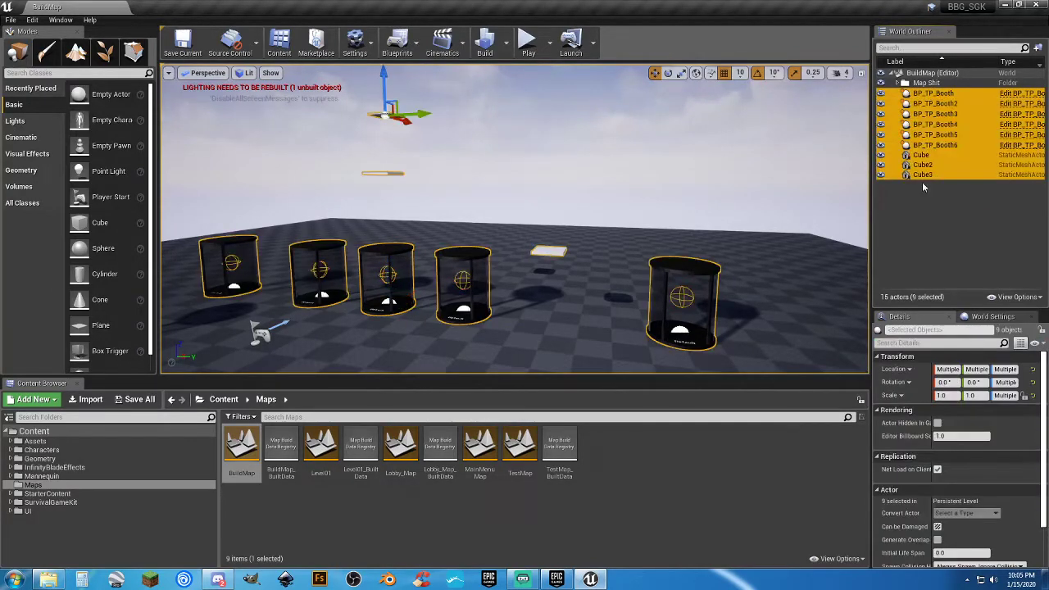
{"action": "key", "text": "f"}
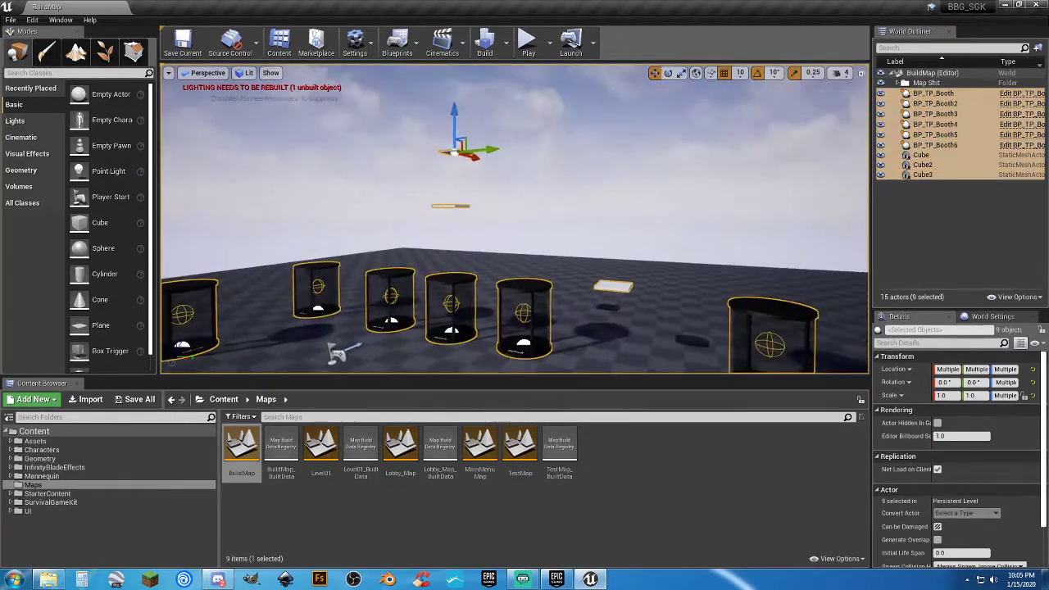
{"action": "key", "text": "Delete"}
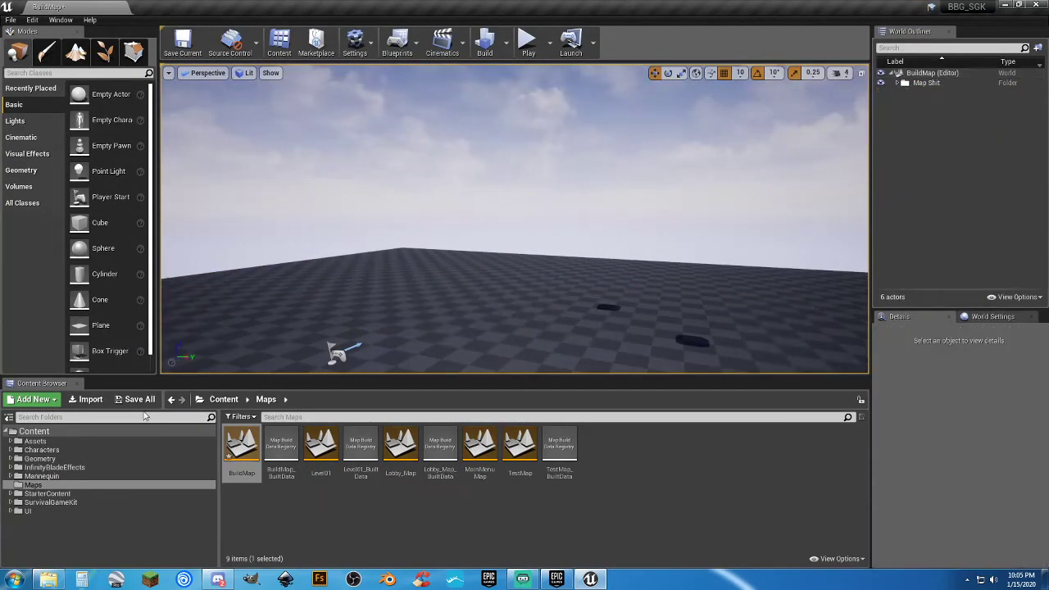
{"action": "left_click", "coordinate": [136, 399]}
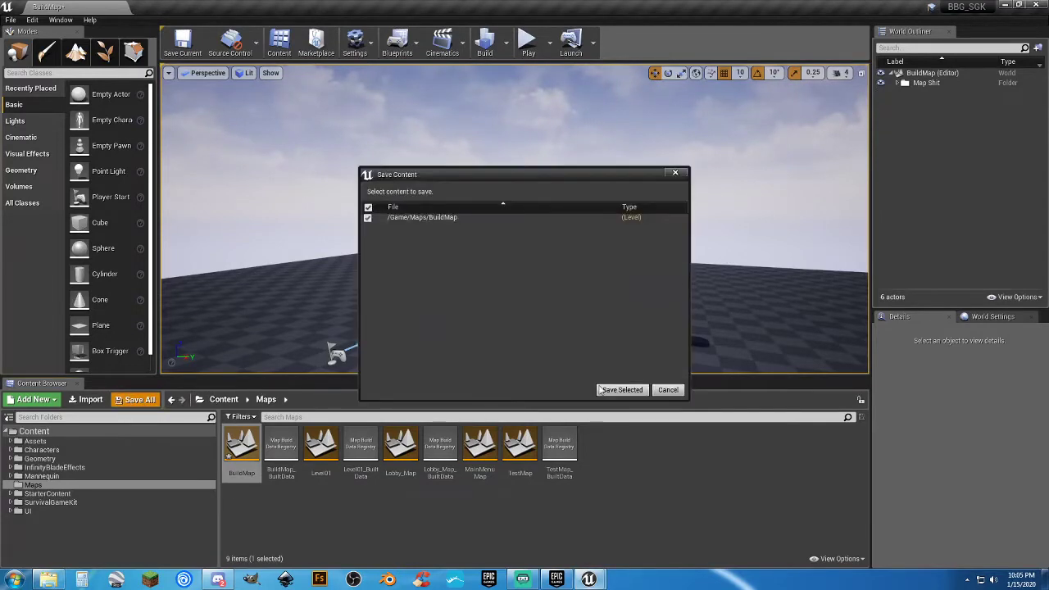
{"action": "left_click", "coordinate": [613, 389]}
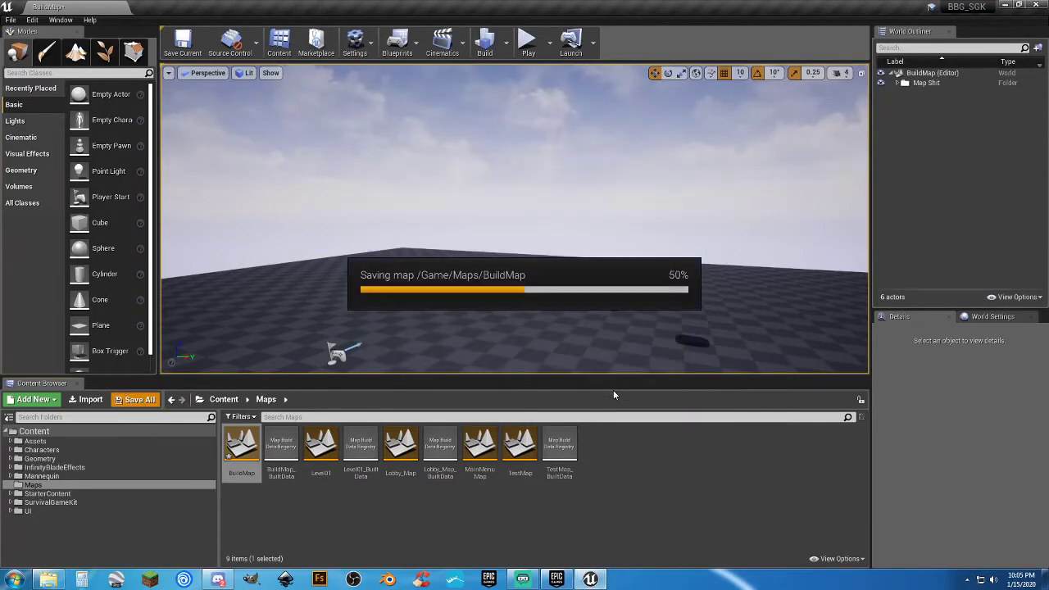
Force delete the Close_Small, Teleport and Teleport_Cue assets from the Assets/Audio/Effects folder
{"action": "left_click", "coordinate": [37, 432]}
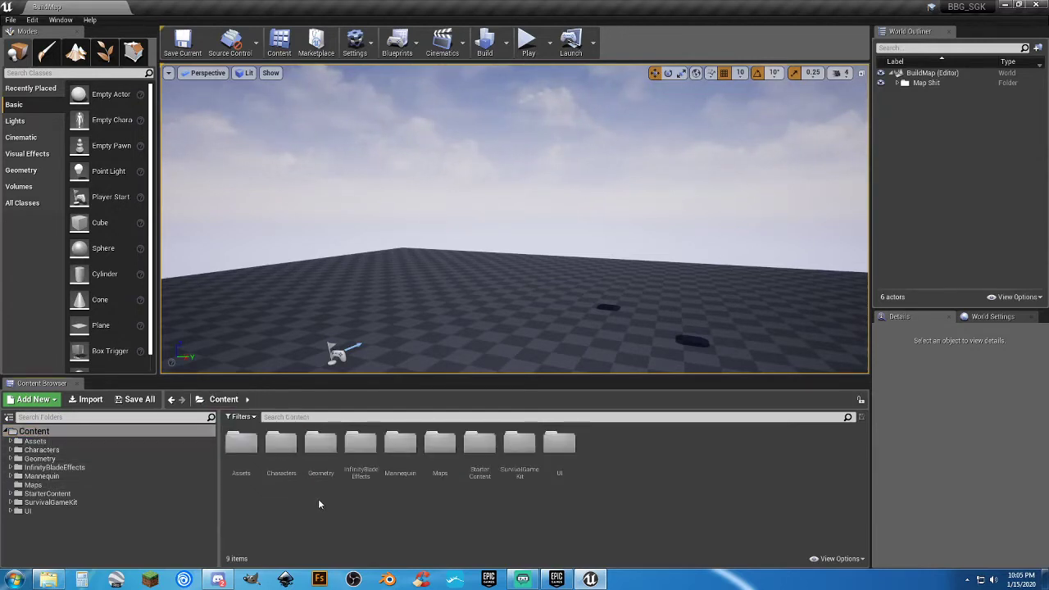
{"action": "double_click", "coordinate": [244, 475]}
{"action": "double_click", "coordinate": [244, 475]}
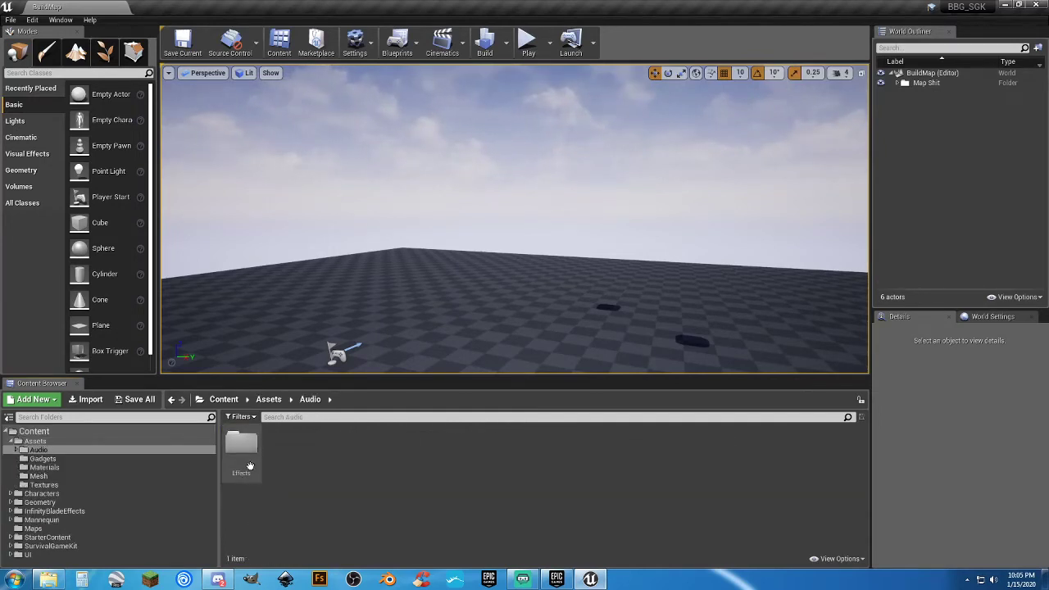
{"action": "double_click", "coordinate": [244, 467]}
{"action": "left_click", "coordinate": [330, 473]}
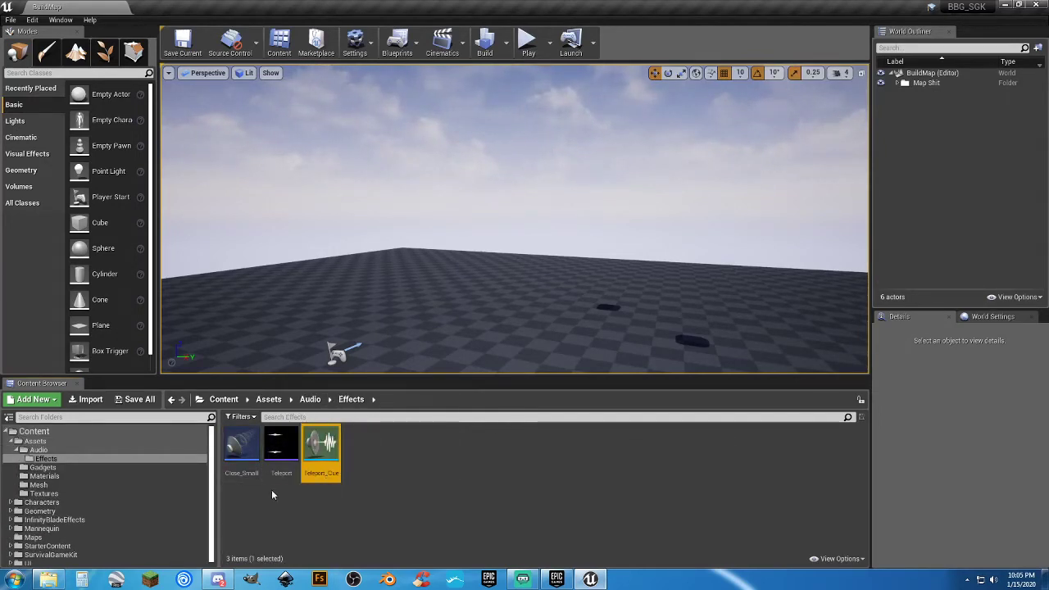
{"action": "left_click", "coordinate": [241, 455], "text": "shift"}
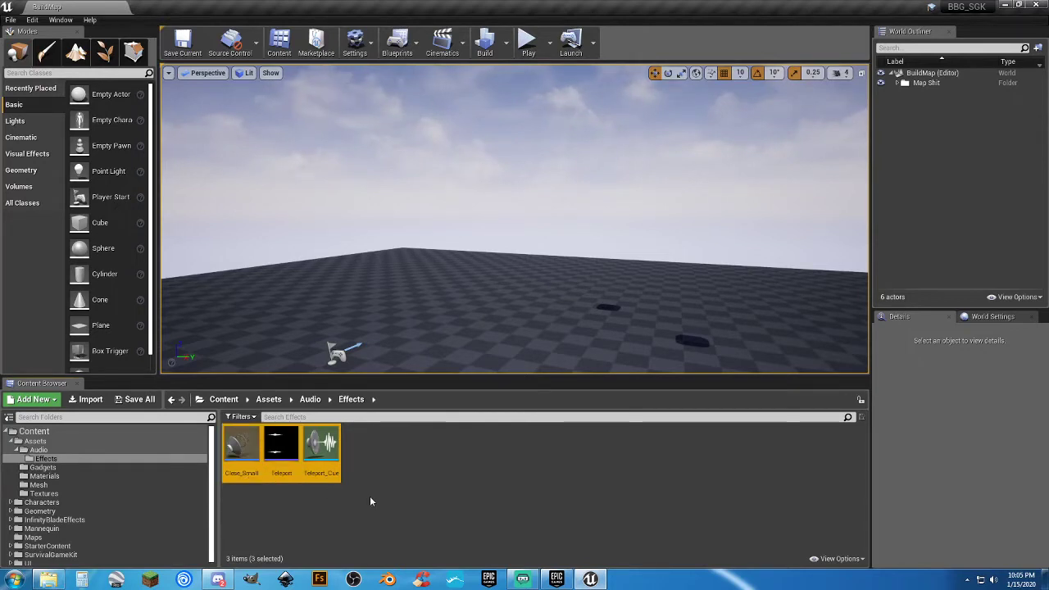
{"action": "key", "text": "Delete"}
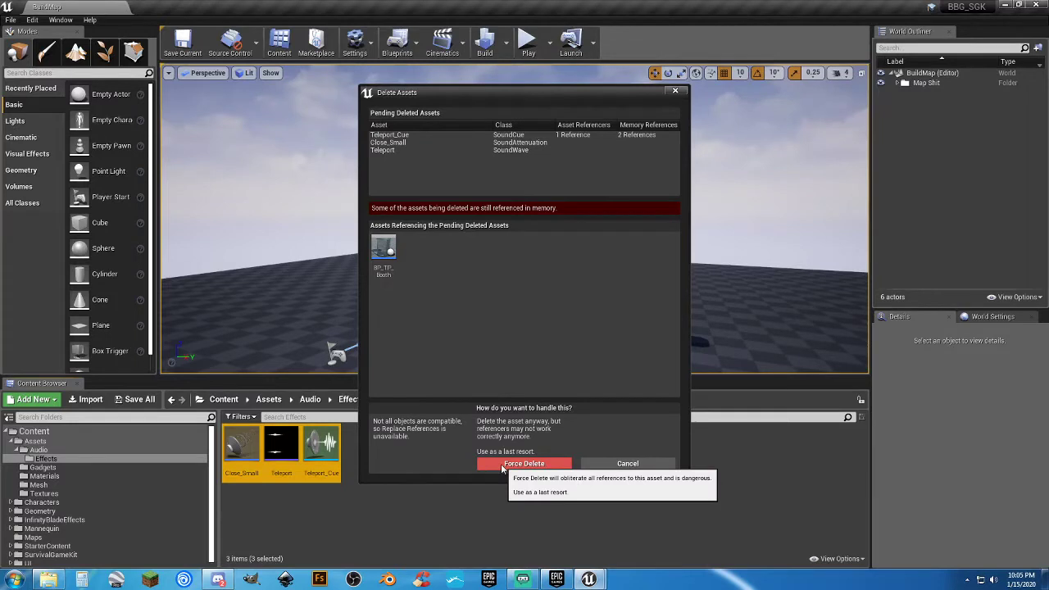
{"action": "left_click", "coordinate": [523, 464]}
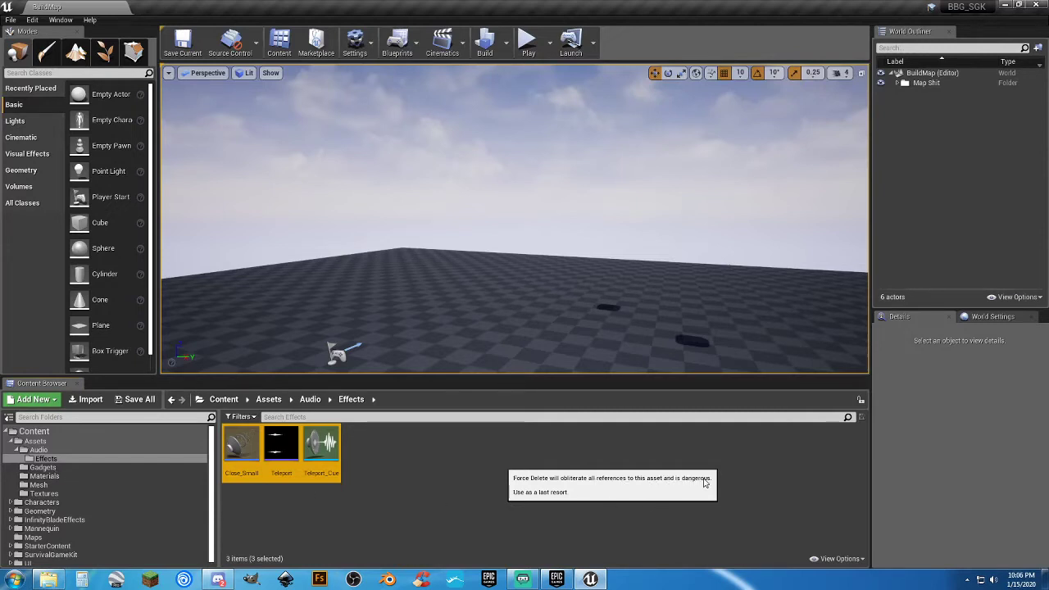
{"action": "left_click", "coordinate": [578, 487]}
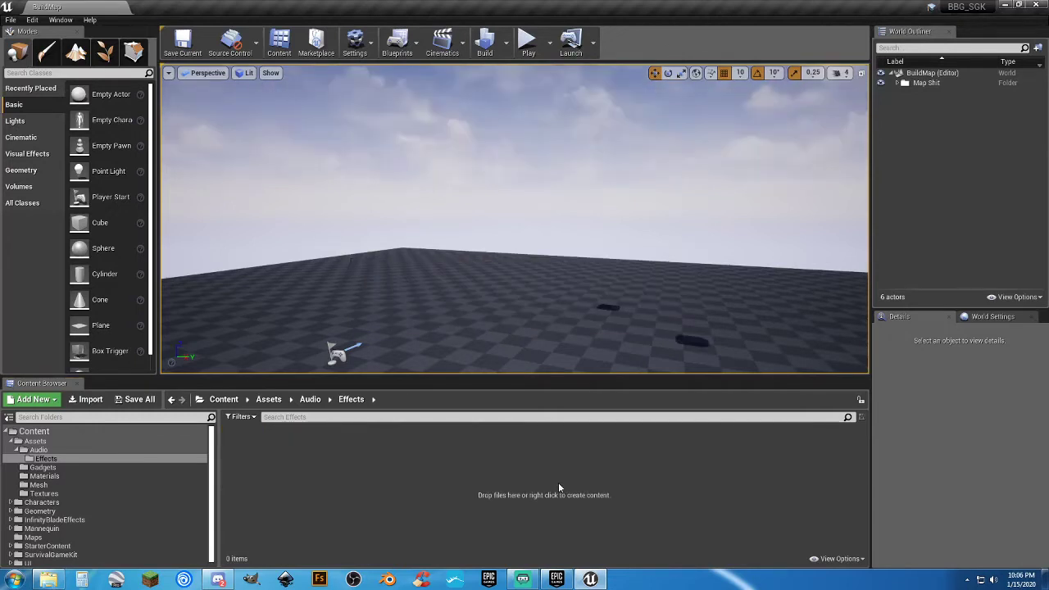
Force delete the BP_TP_Booth blueprint from the Assets/Gadgets folder
{"action": "left_click", "coordinate": [63, 467]}
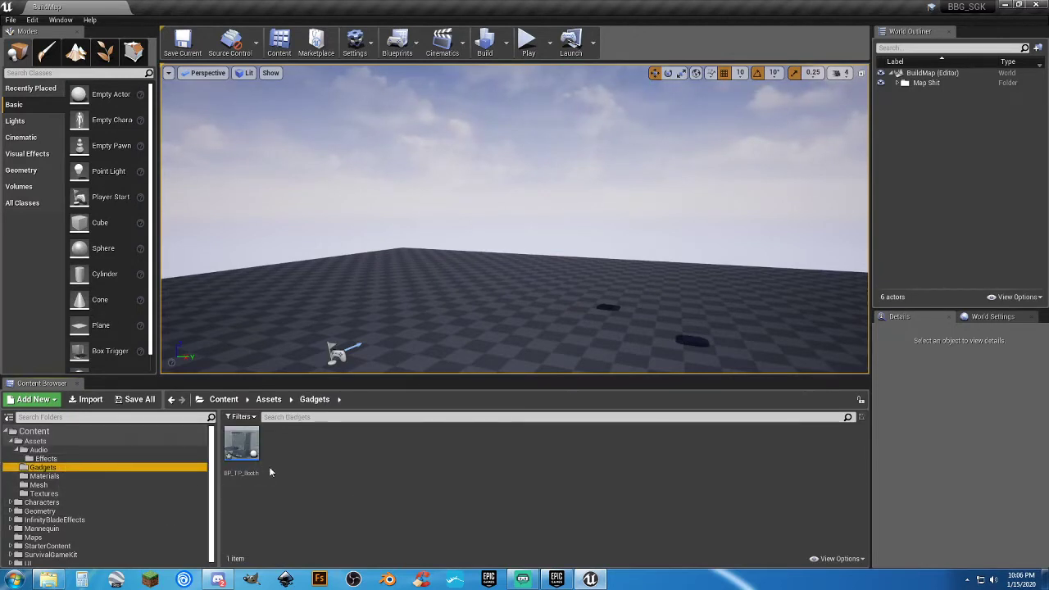
{"action": "left_click", "coordinate": [244, 456]}
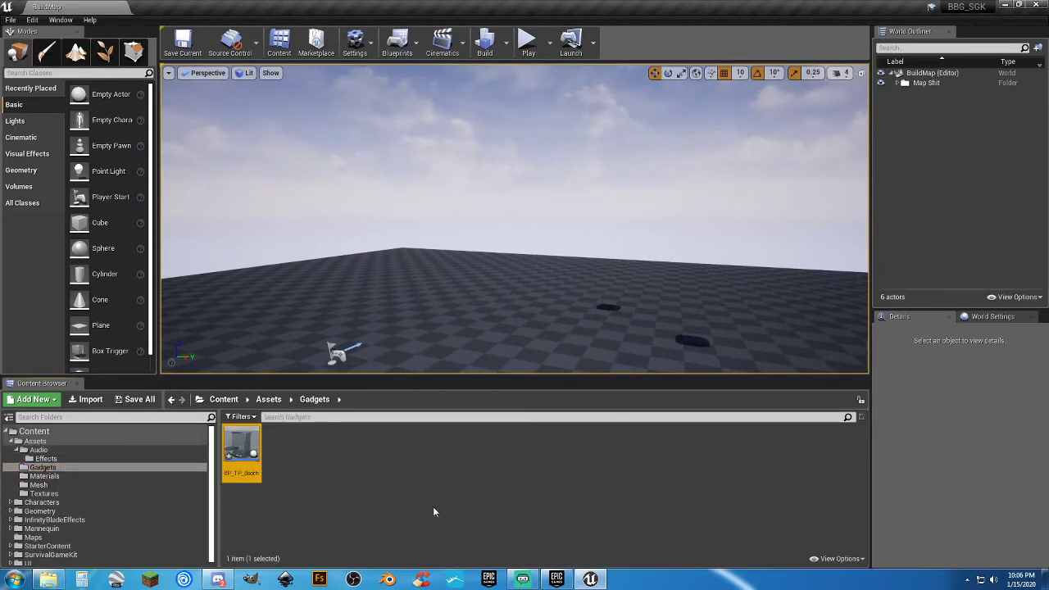
{"action": "key", "text": "Delete"}
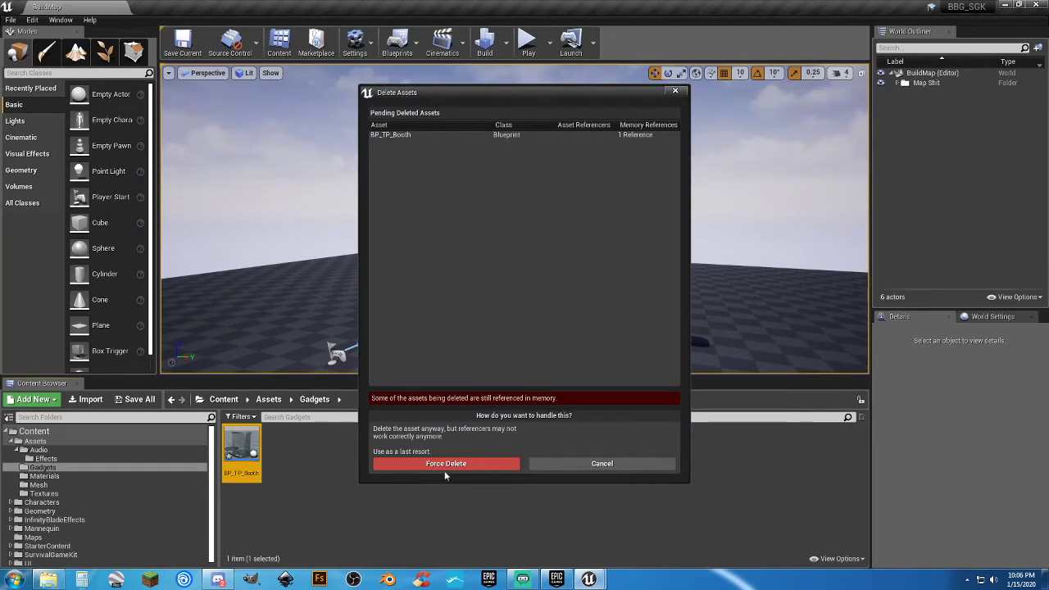
{"action": "left_click", "coordinate": [445, 465]}
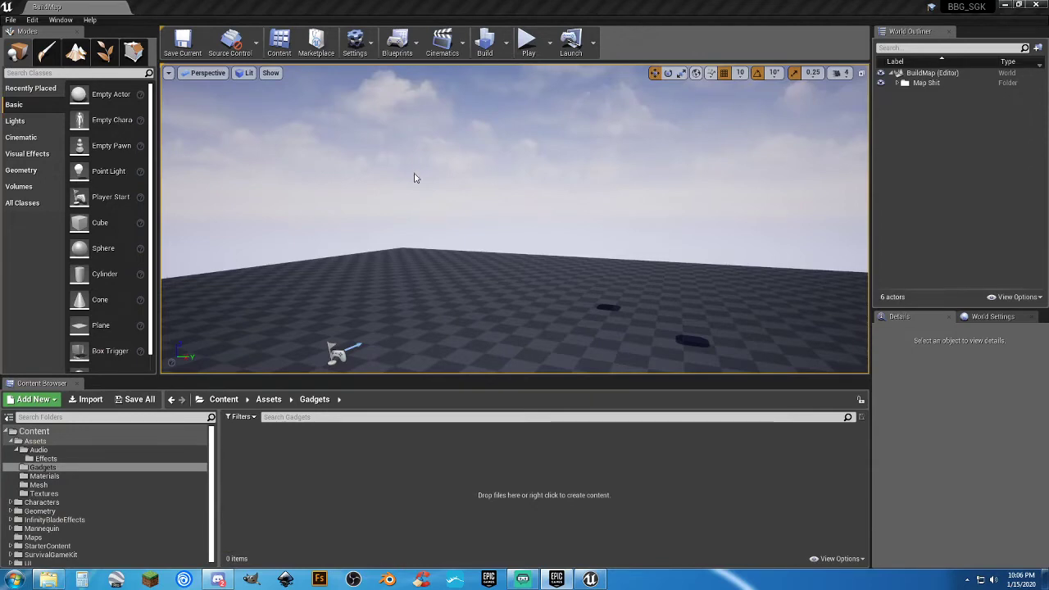
Switch to the Epic Games Launcher, look through the owned asset packs and projects in its library, and return to Unreal Editor
{"action": "left_click_drag", "start_coordinate": [0, 66], "coordinate": [474, 95]}
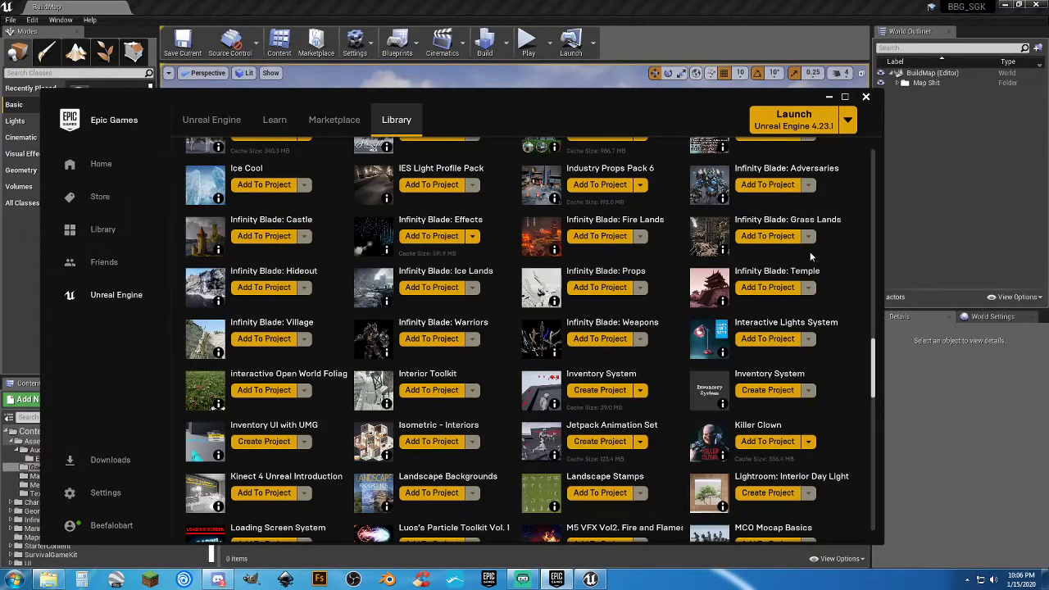
{"action": "left_click_drag", "start_coordinate": [871, 374], "coordinate": [871, 318]}
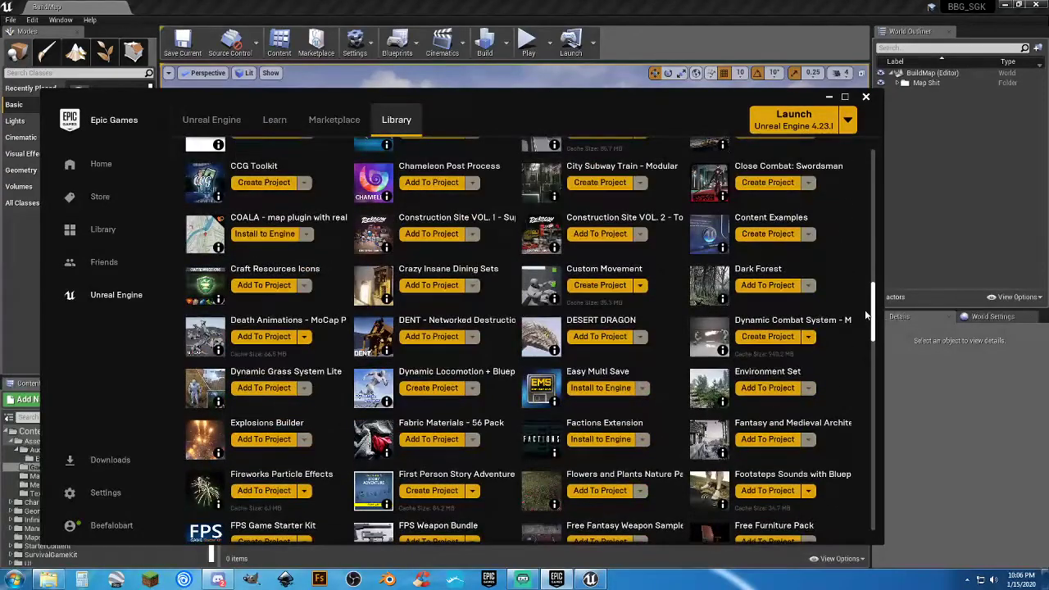
{"action": "scroll", "coordinate": [844, 321], "scroll_direction": "down", "scroll_amount": 3}
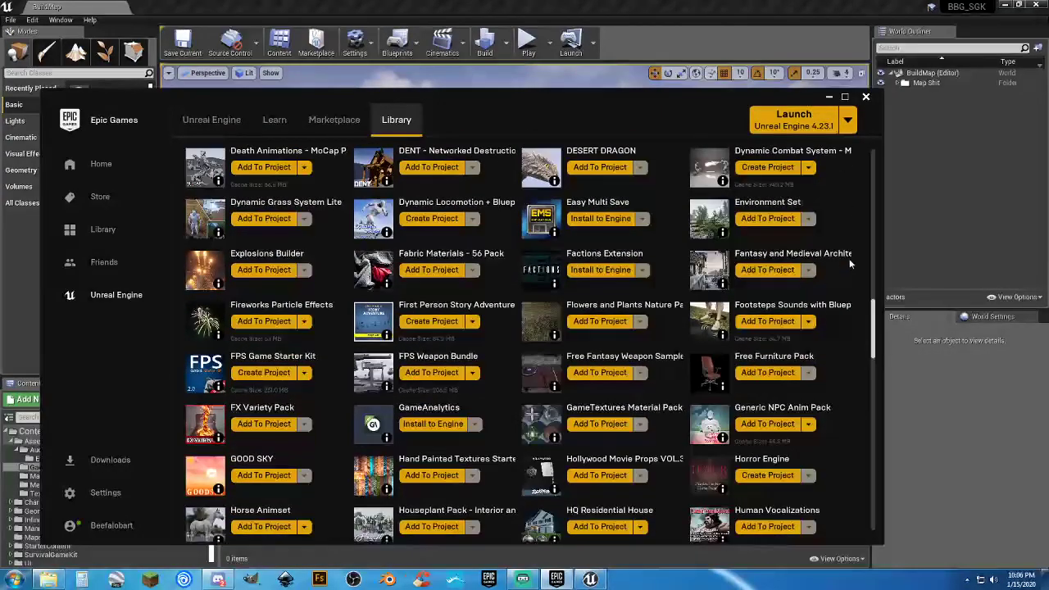
{"action": "left_click_drag", "start_coordinate": [873, 319], "coordinate": [854, 152]}
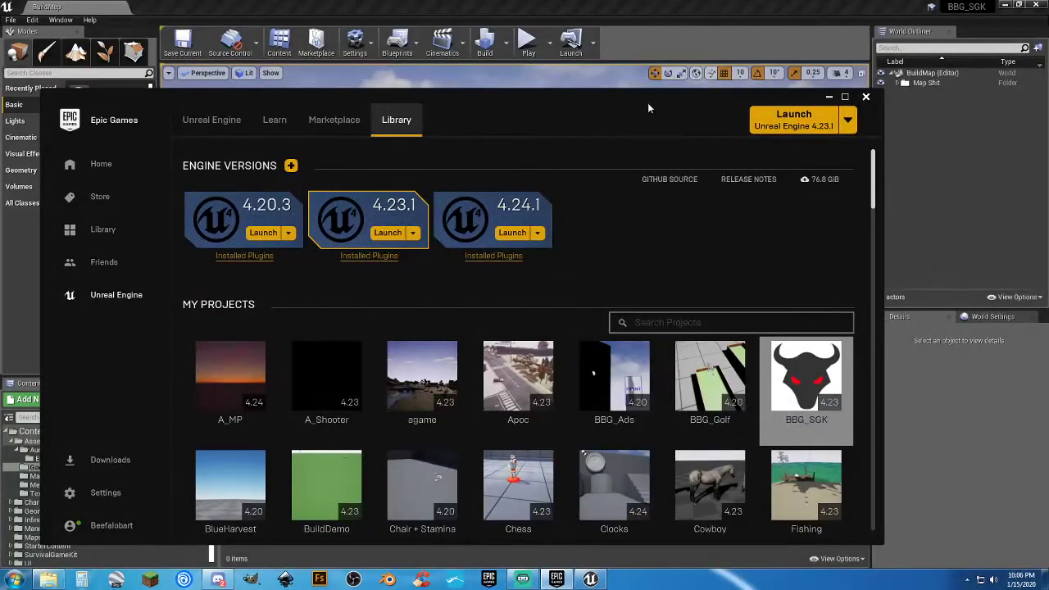
{"action": "left_click_drag", "start_coordinate": [552, 109], "coordinate": [0, 146]}
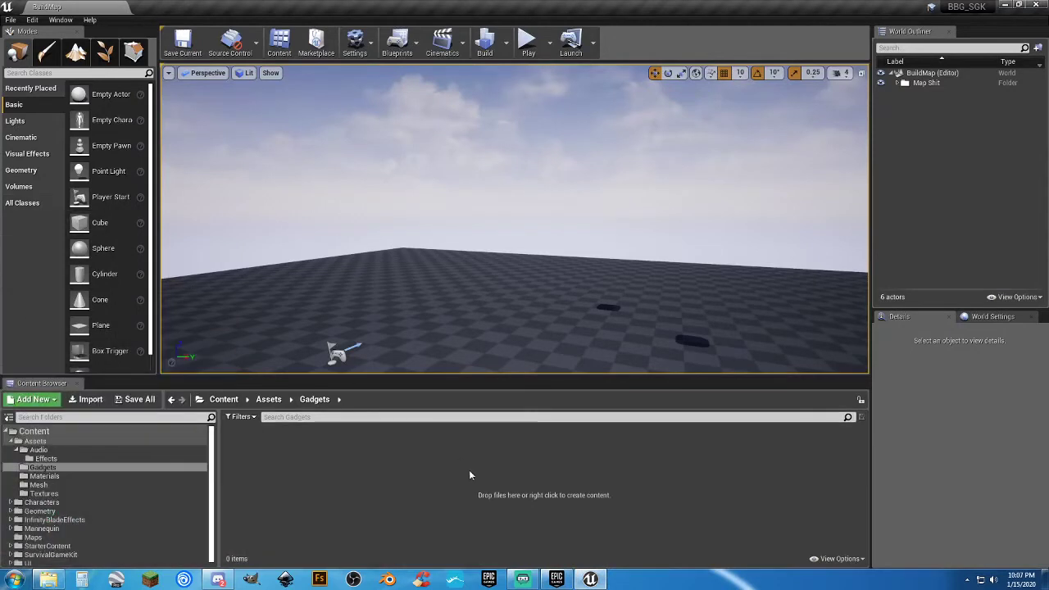
Collapse the Audio and Assets folders in the folder tree and show the contents of the root Content folder
{"action": "left_click", "coordinate": [17, 450]}
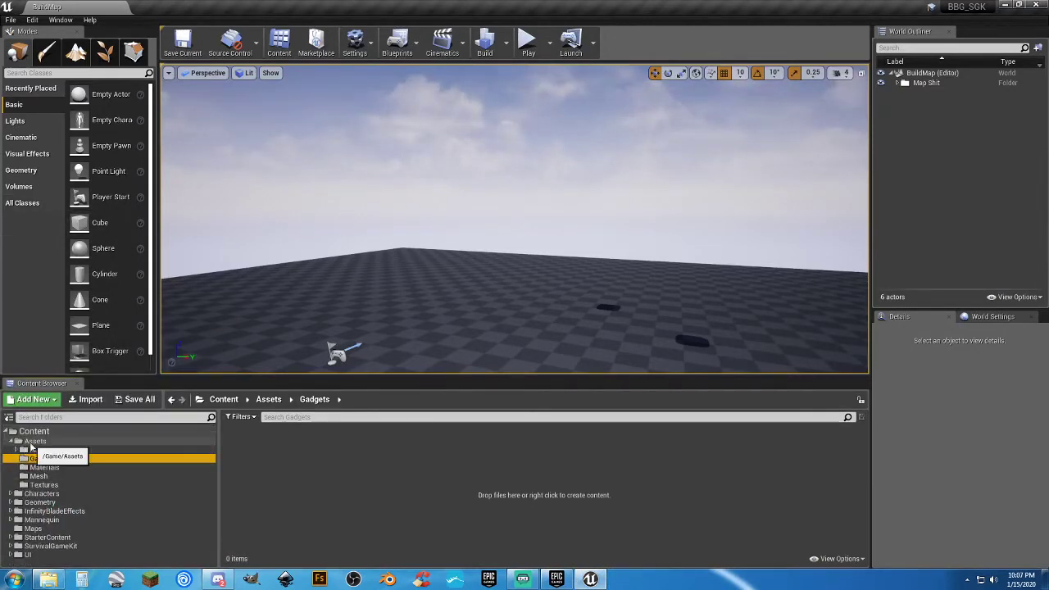
{"action": "left_click", "coordinate": [35, 441]}
{"action": "left_click", "coordinate": [11, 441]}
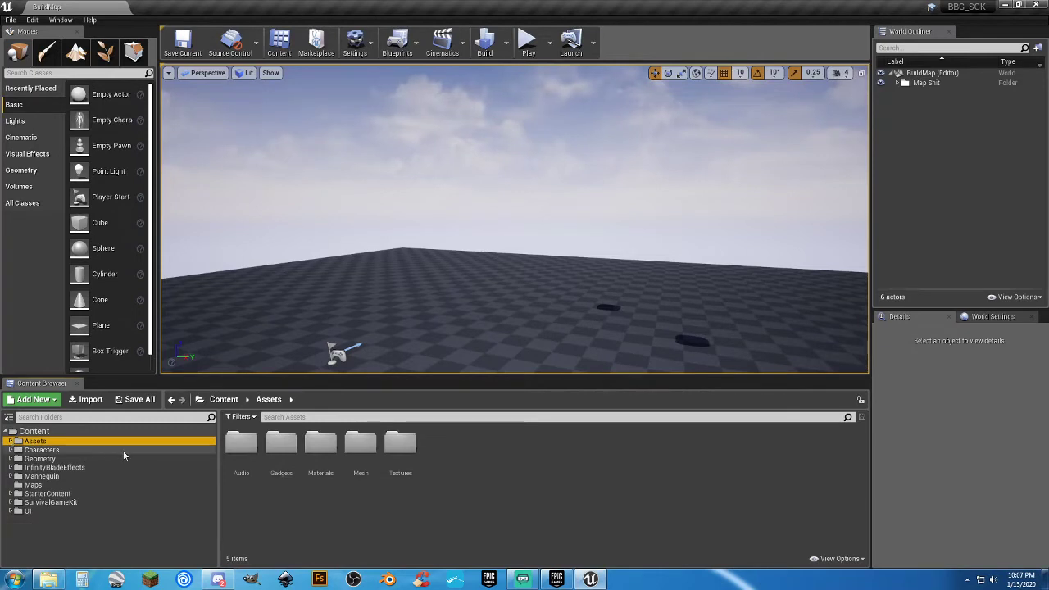
{"action": "left_click", "coordinate": [44, 429]}
{"action": "left_click", "coordinate": [633, 504]}
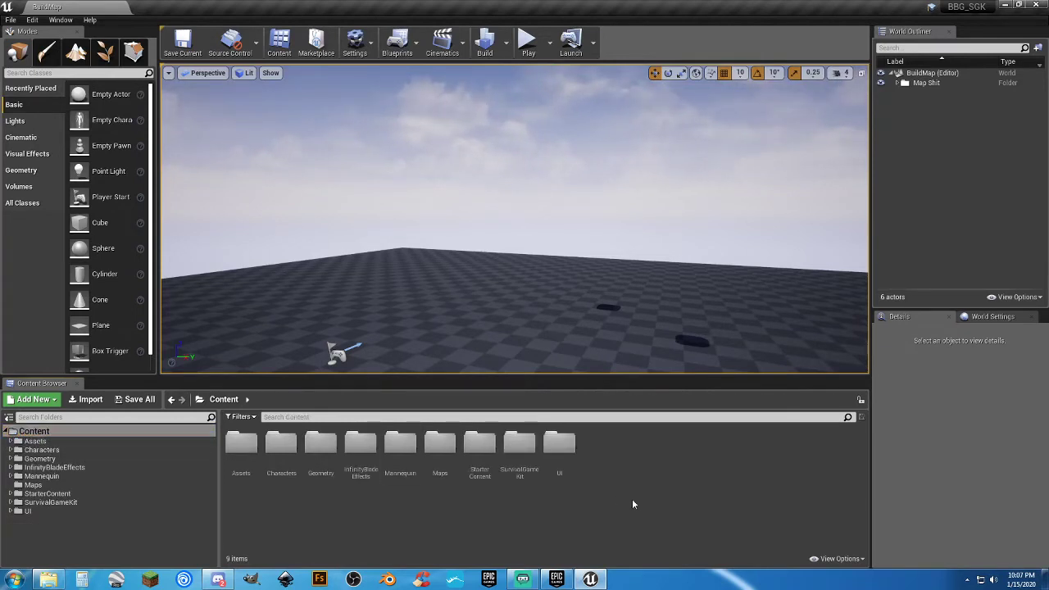
Delete the InfinityBladeEffects folder from the Content root, looking up the BBG_SGK project folder in Windows Explorer before confirming
{"action": "left_click", "coordinate": [365, 474]}
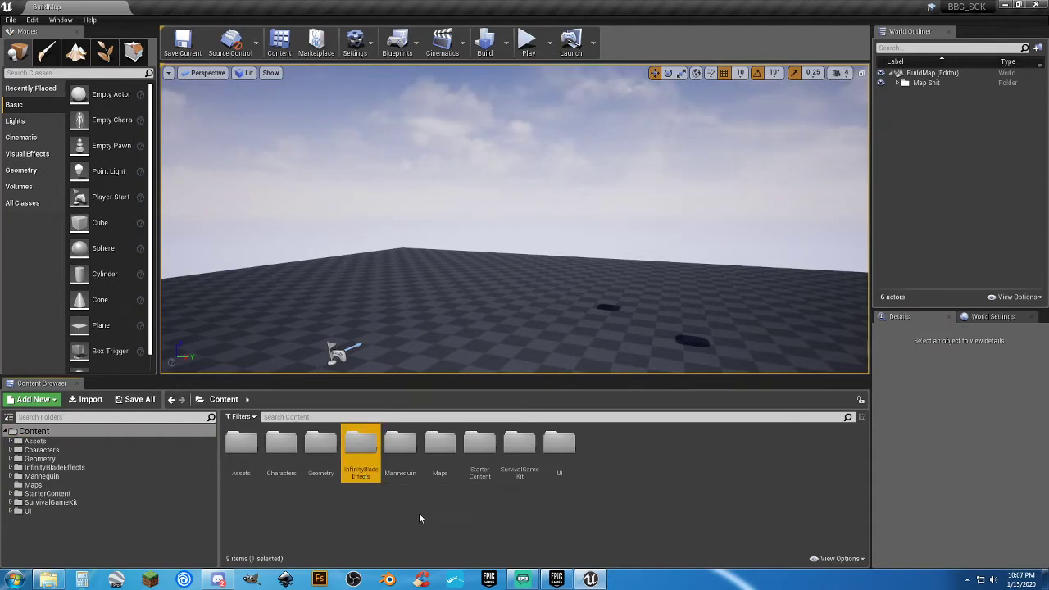
{"action": "key", "text": "Delete"}
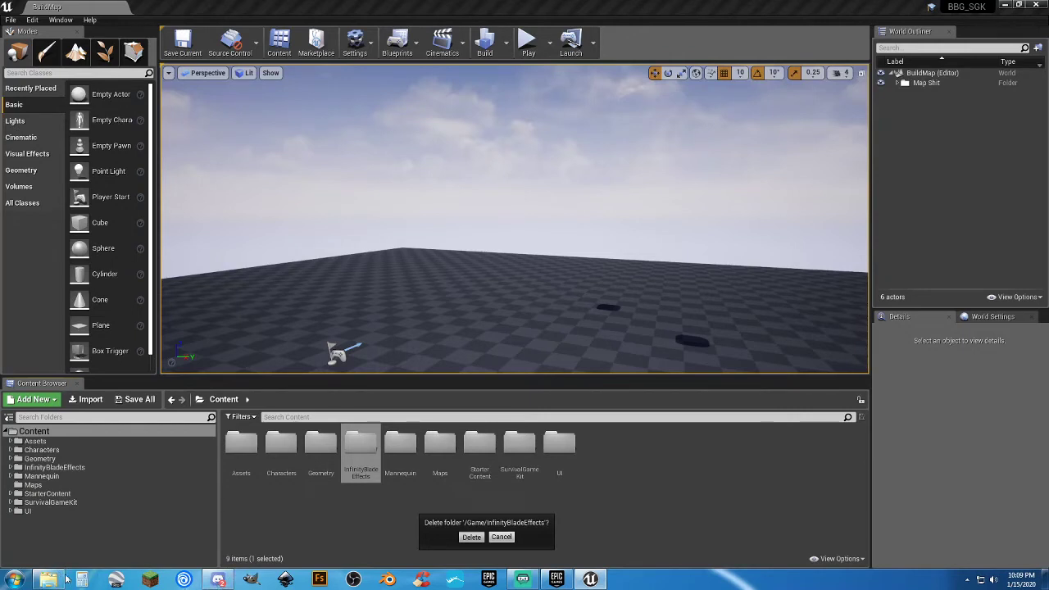
{"action": "left_click", "coordinate": [15, 579]}
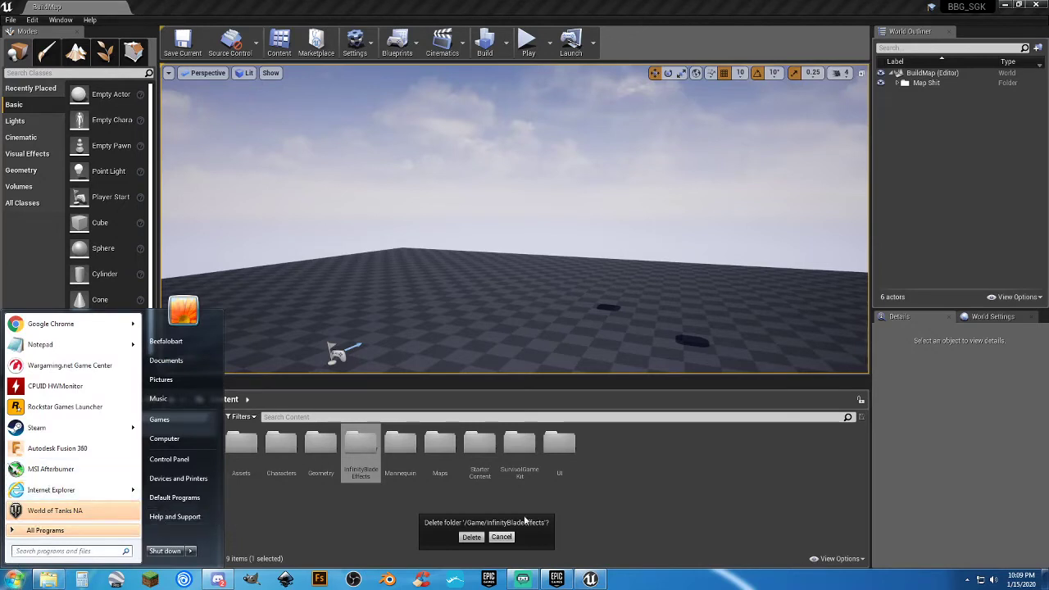
{"action": "left_click", "coordinate": [626, 523]}
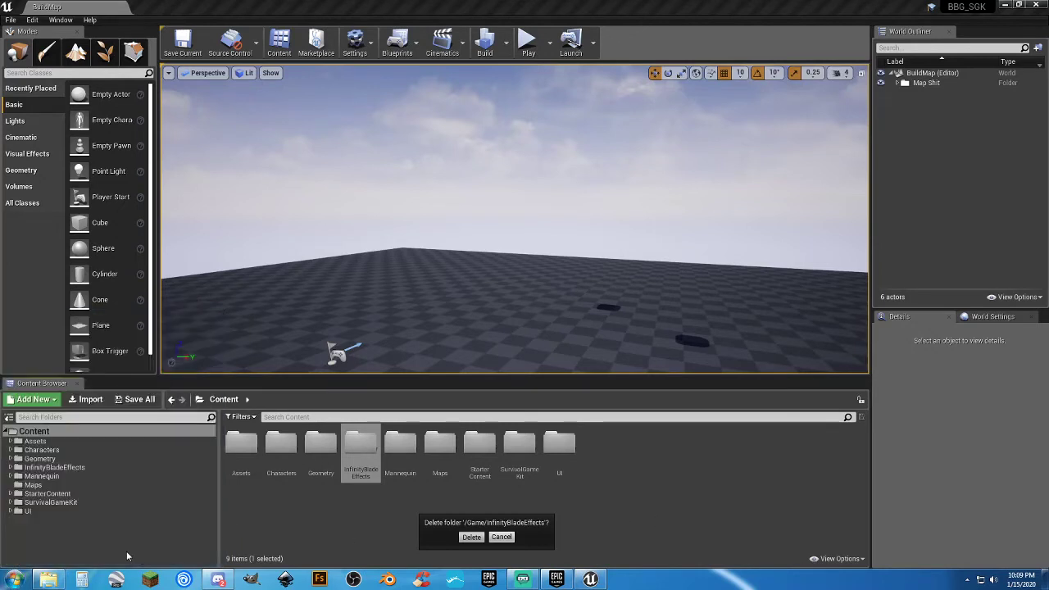
{"action": "left_click", "coordinate": [53, 579]}
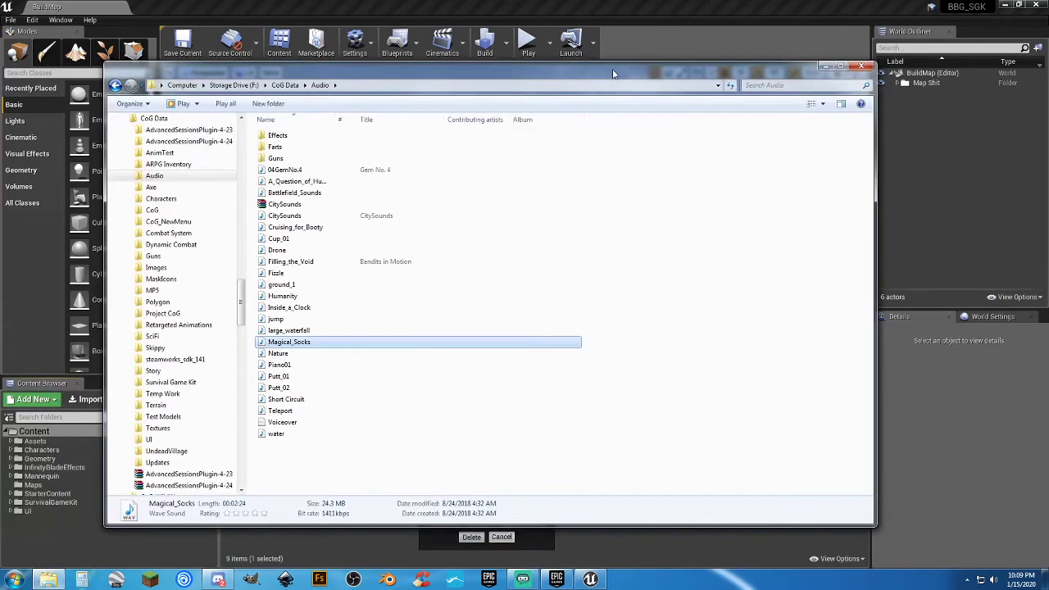
{"action": "left_click_drag", "start_coordinate": [613, 73], "coordinate": [611, 75]}
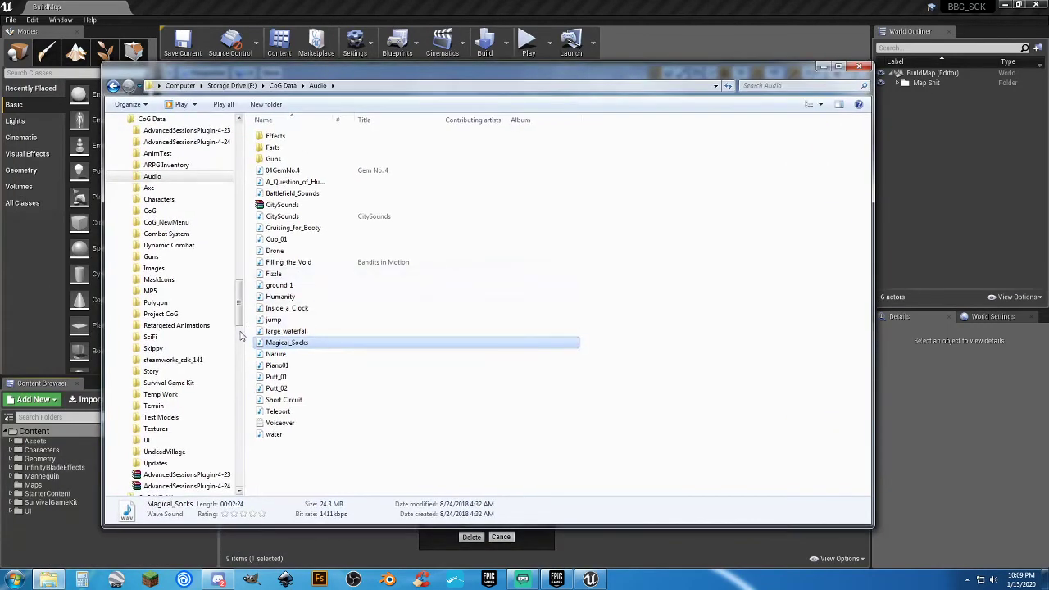
{"action": "left_click_drag", "start_coordinate": [240, 301], "coordinate": [188, 182]}
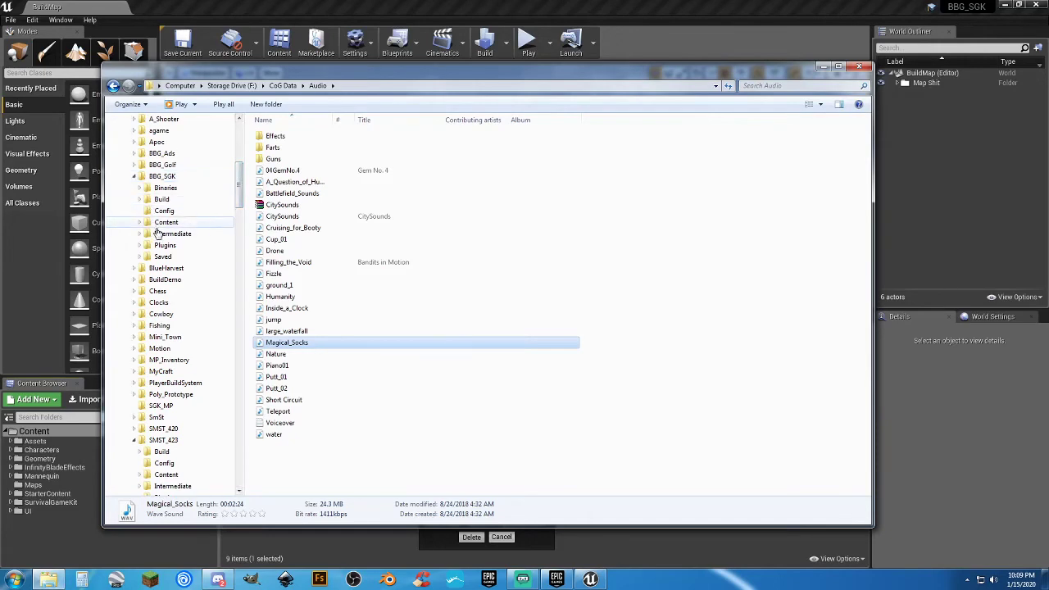
{"action": "left_click", "coordinate": [823, 66]}
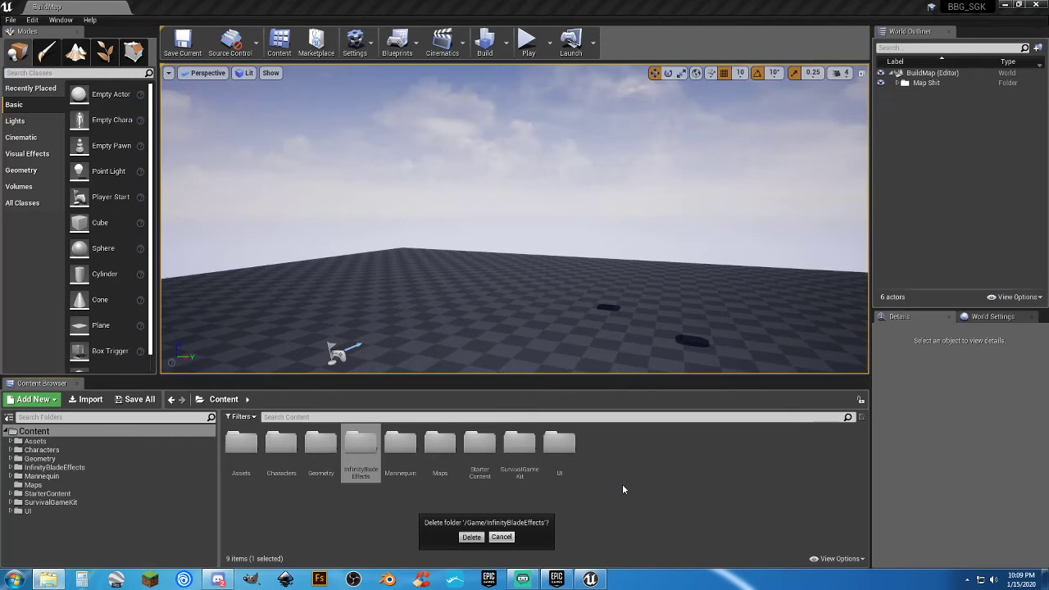
{"action": "key", "text": "Return"}
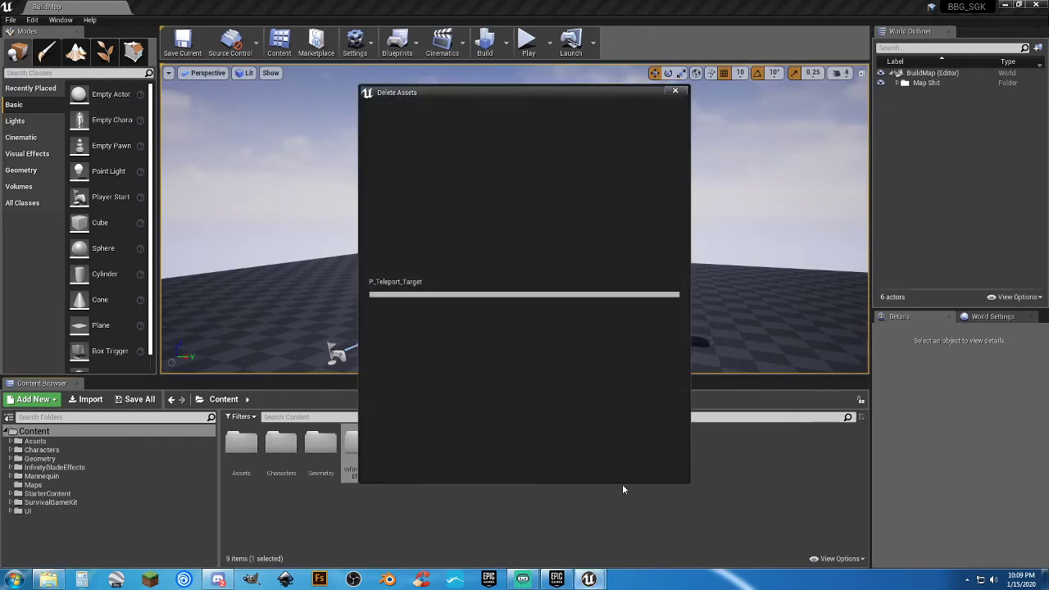